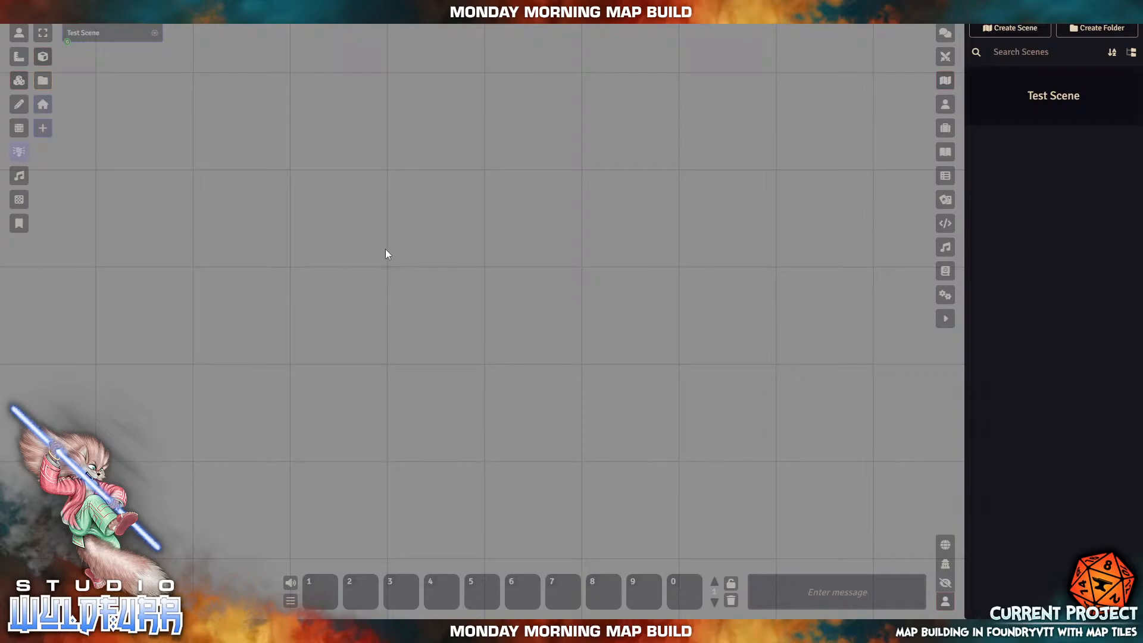
Step: Delete the existing Test Scene from the scene list and confirm its removal
right_click(1028, 96)
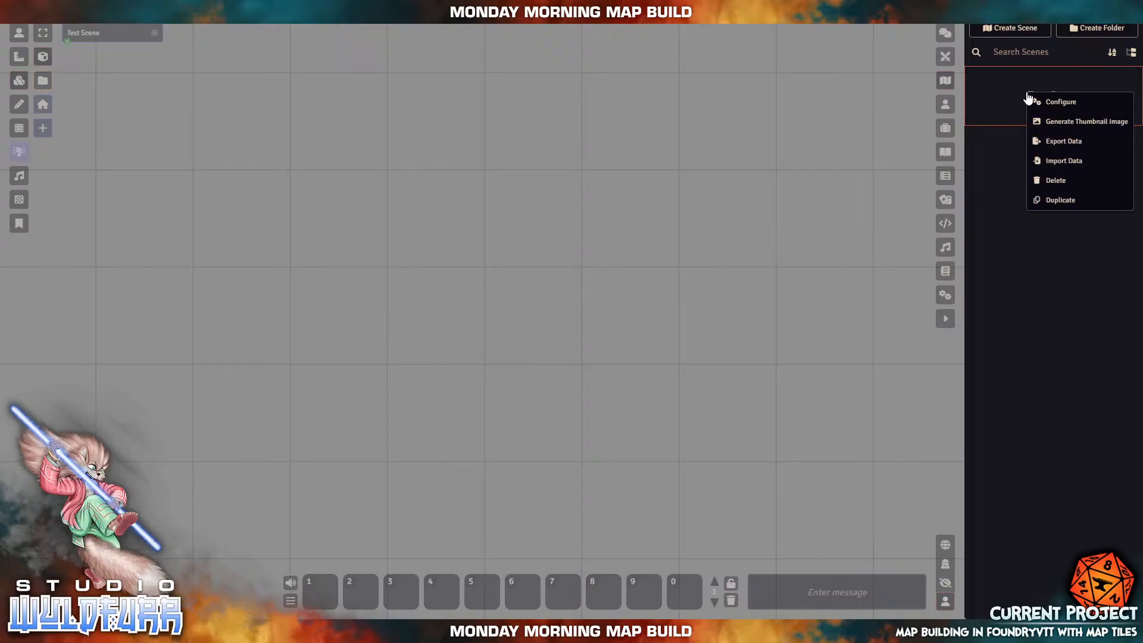
left_click(1055, 181)
left_click(787, 157)
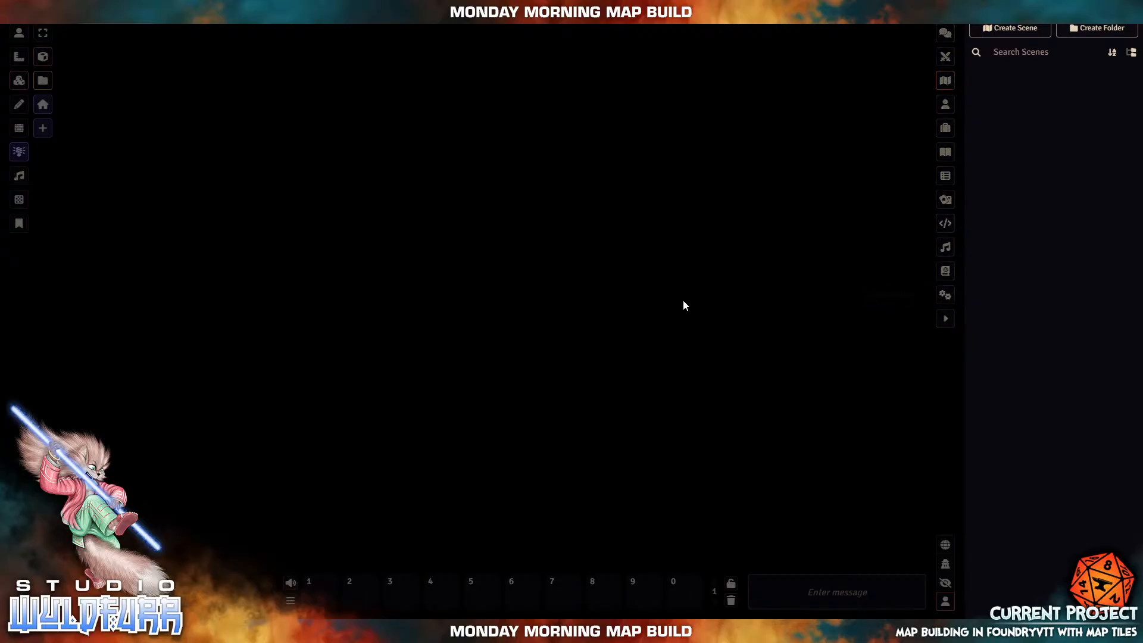
Step: Check the world's module list and save the module settings with only Dungeon Map Tiles enabled
left_click(946, 296)
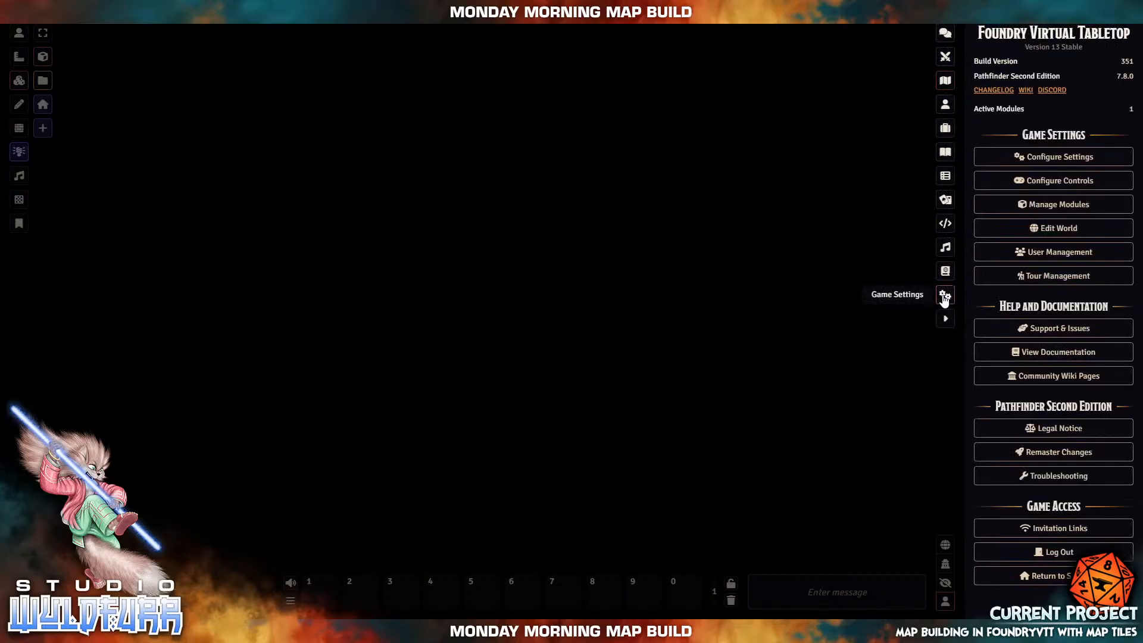
left_click(1070, 209)
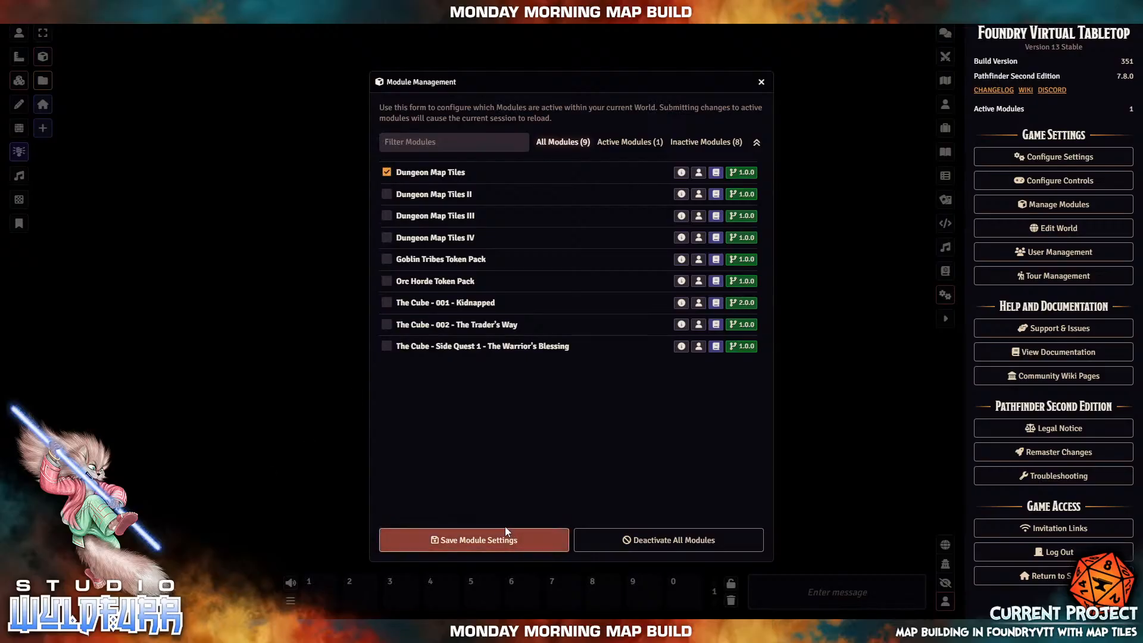
left_click(473, 539)
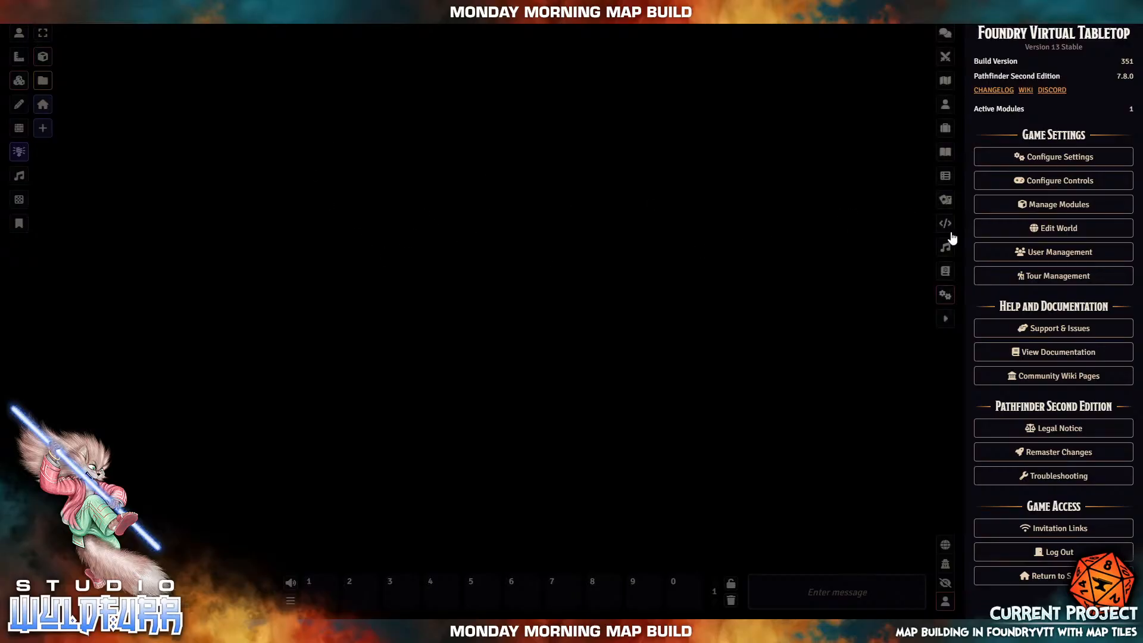
Step: Open the Read Me journal of the Dungeon Map Tiles compendium, stored under Studio WyldFurr's Map Tile Packs
left_click(945, 271)
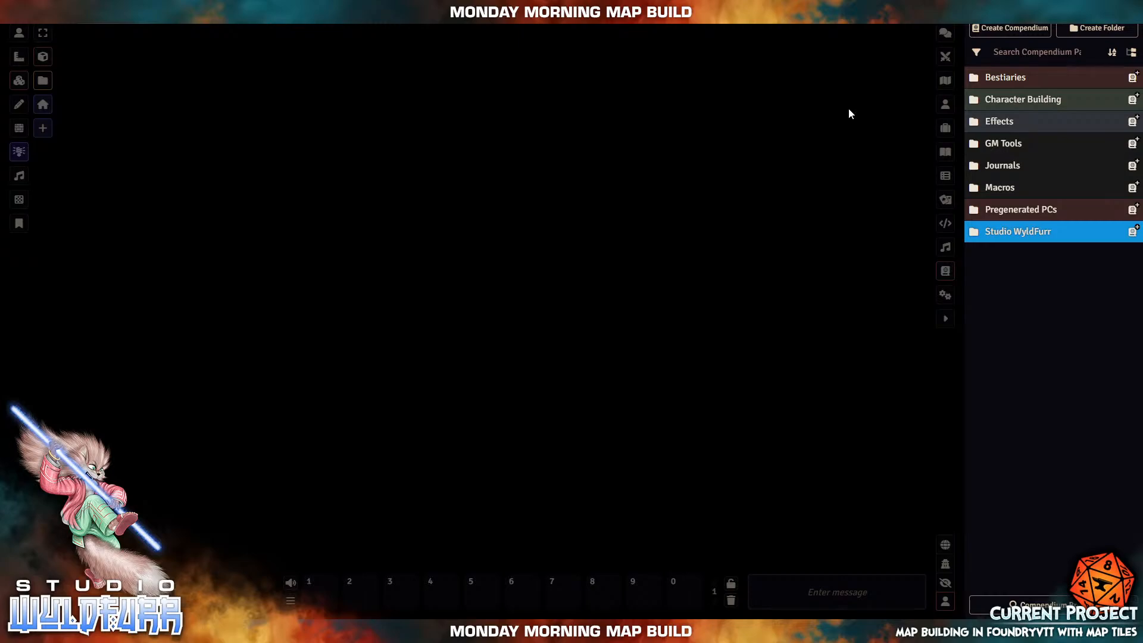
left_click(1028, 232)
left_click(1011, 252)
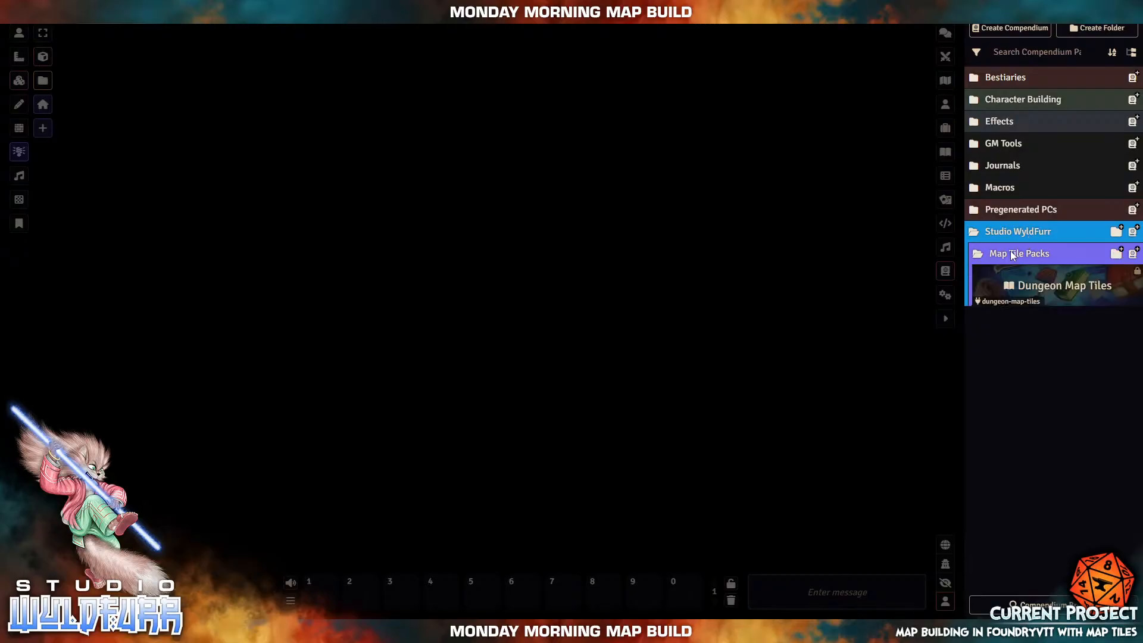
left_click(1057, 289)
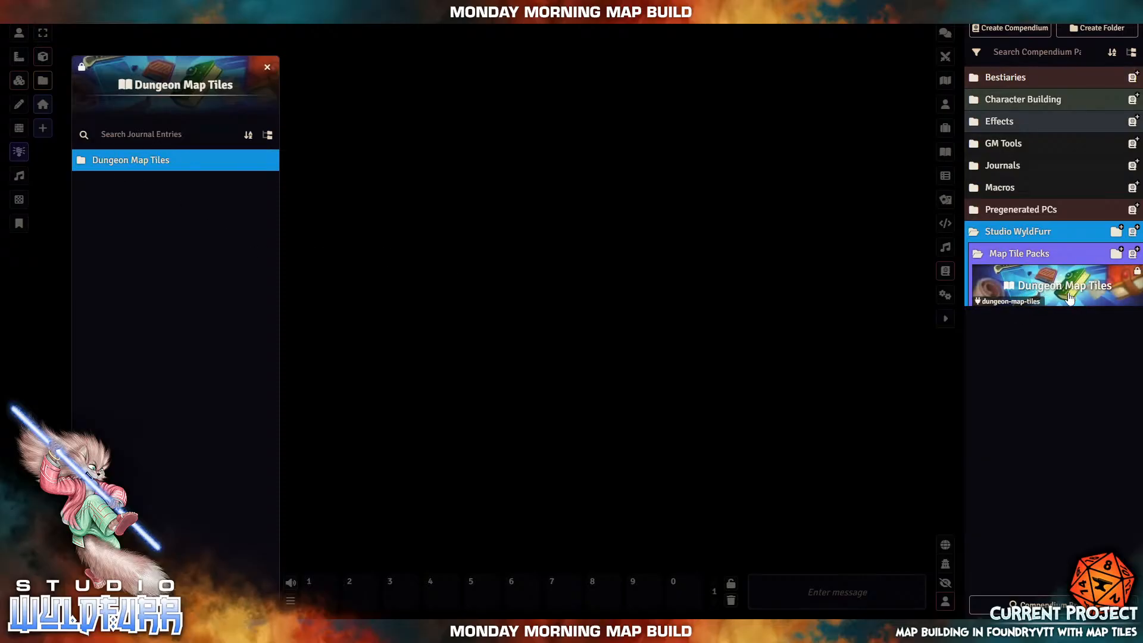
left_click(158, 161)
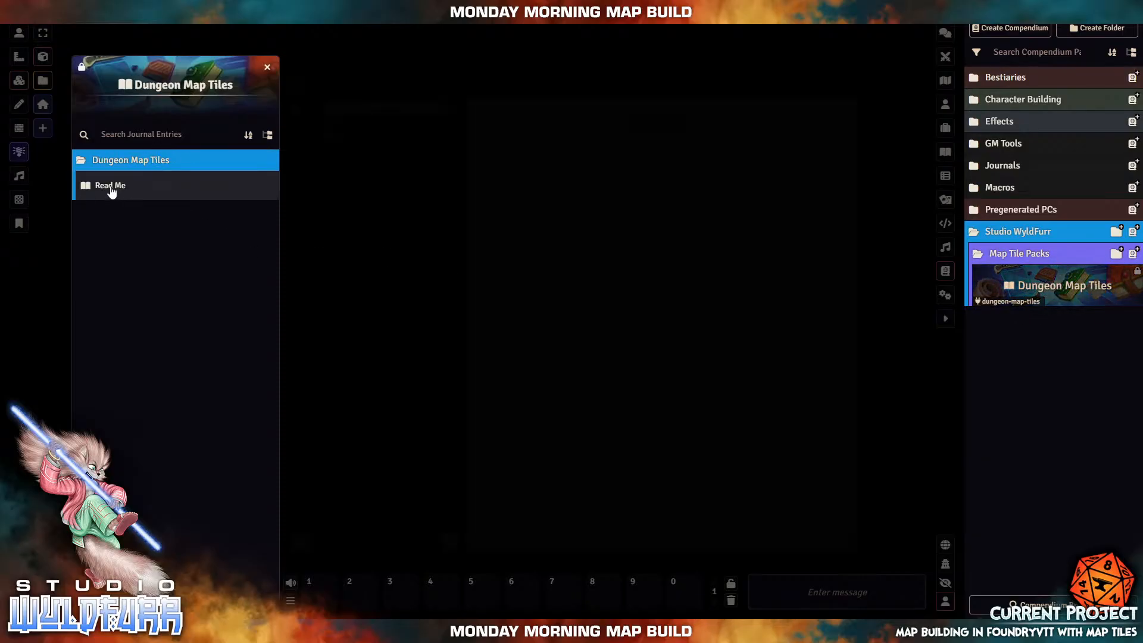
left_click(110, 185)
Step: Read through the Read Me's visual scale and art asset sections, highlighting the folder address of the module's images
scroll(589, 281, "down", 10)
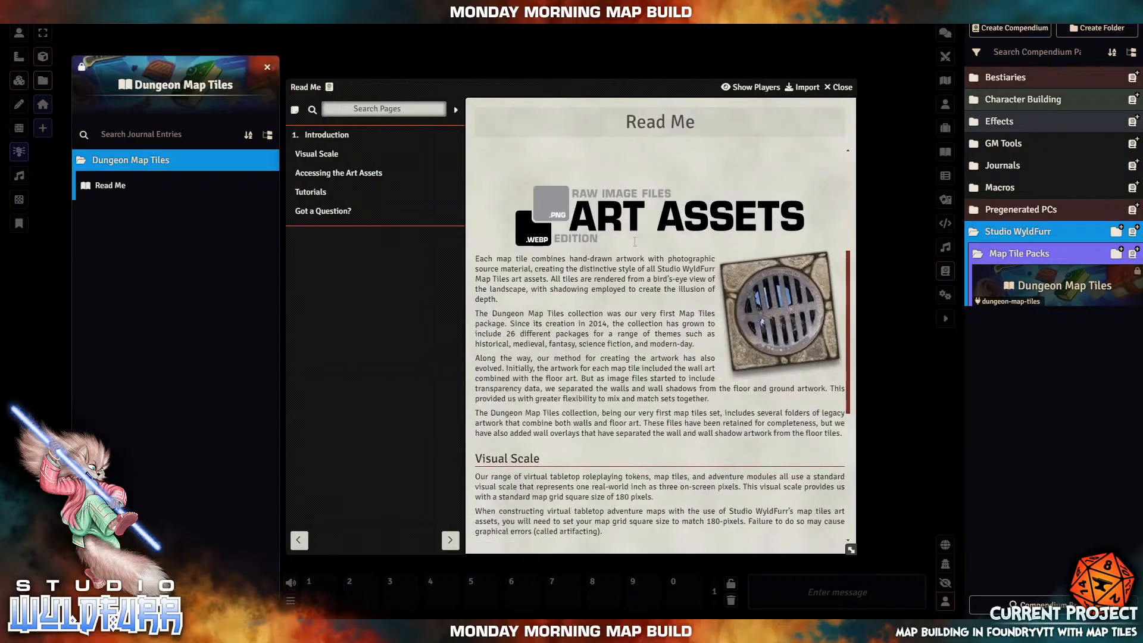
scroll(635, 241, "up", 5)
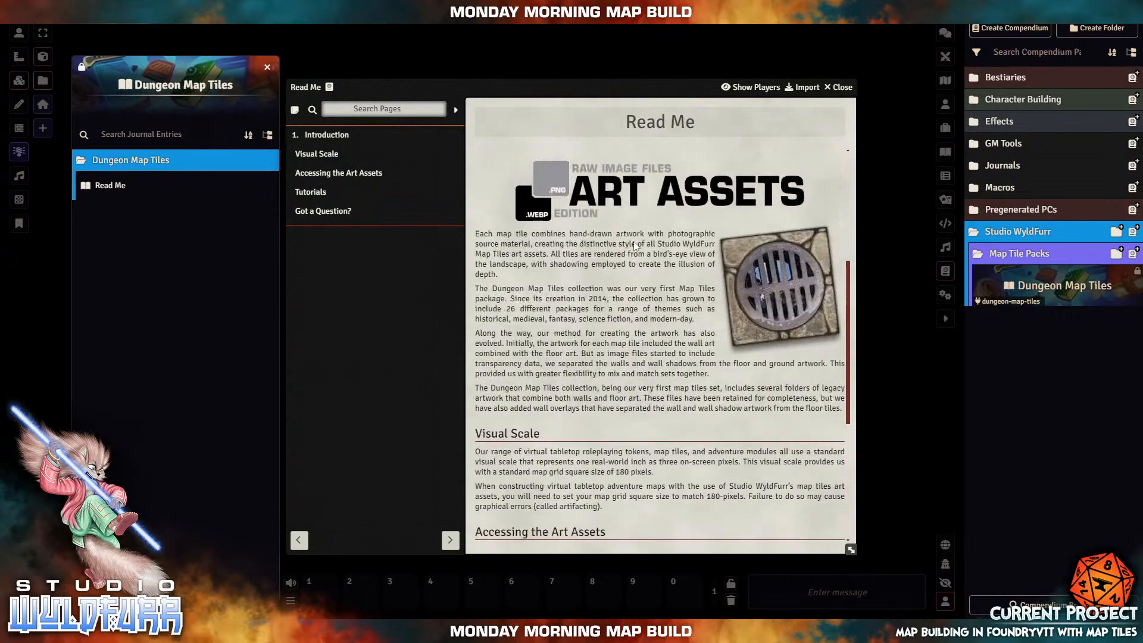
scroll(527, 304, "down", 5)
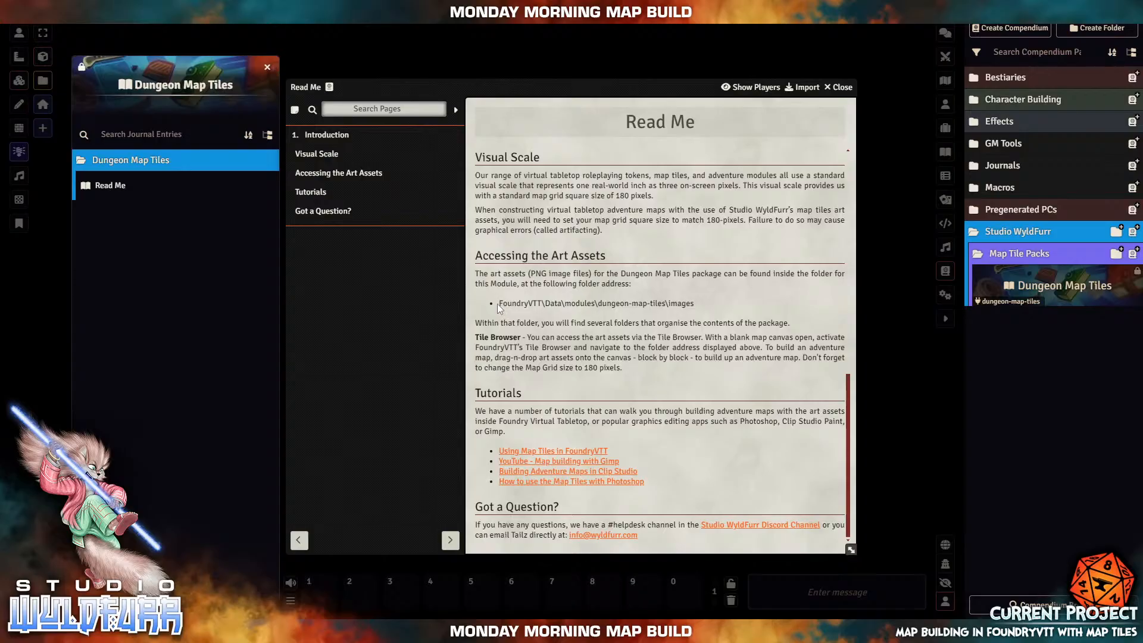
left_click_drag(498, 304, 683, 308)
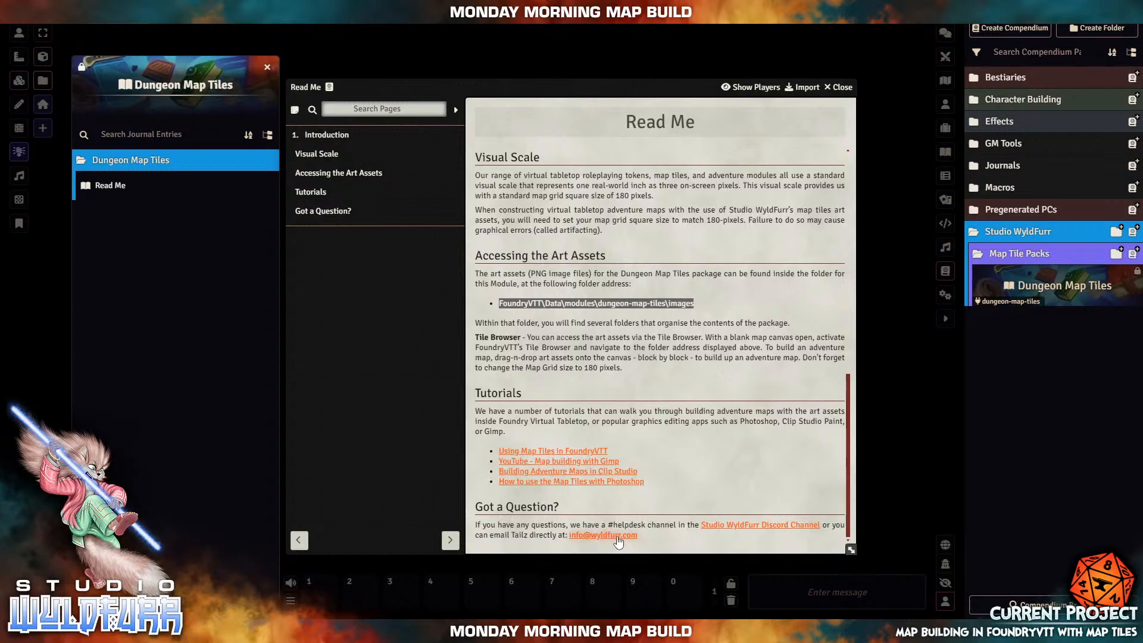
scroll(613, 309, "up", 8)
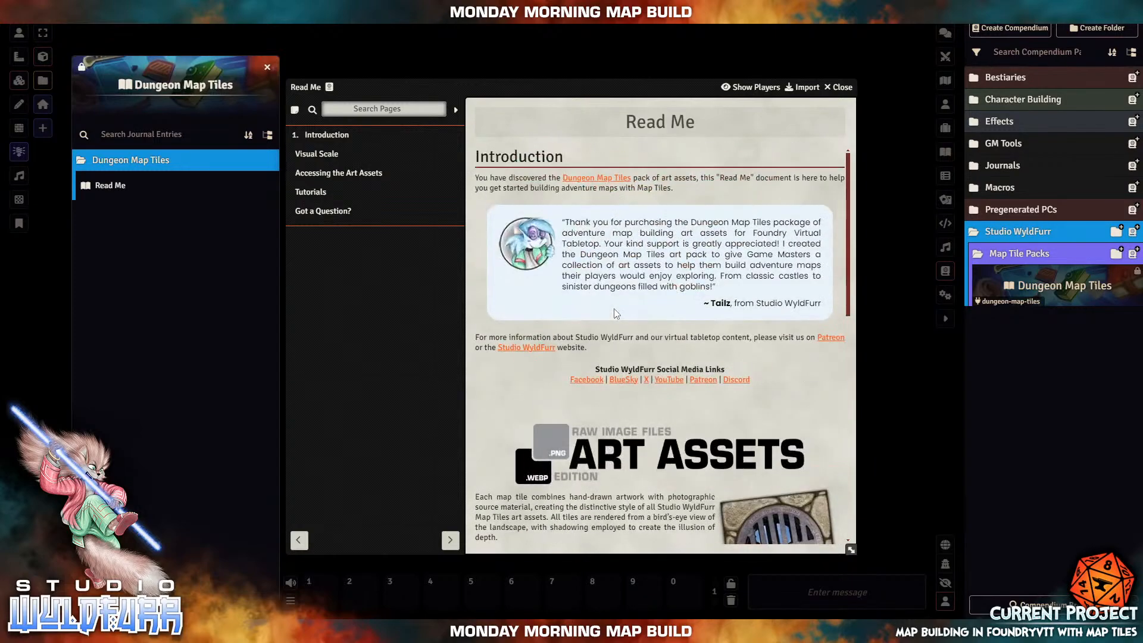
scroll(613, 308, "down", 4)
scroll(613, 308, "up", 4)
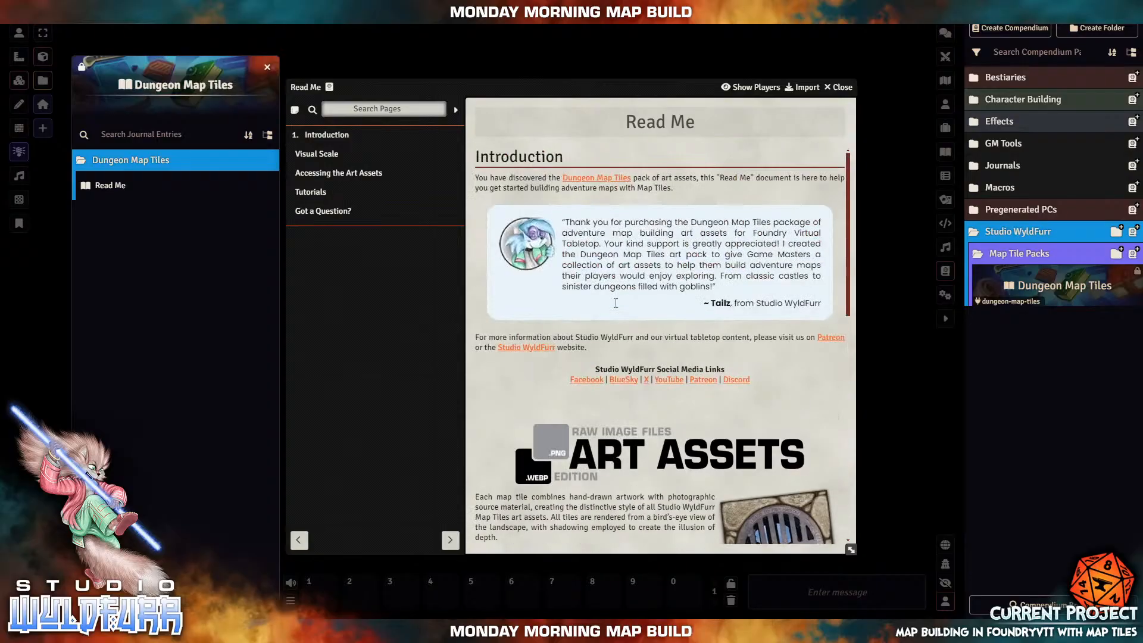
Step: Close the Read Me and the Dungeon Map Tiles compendium, and collapse the Map Tile Packs and Studio WyldFurr folders
left_click(841, 88)
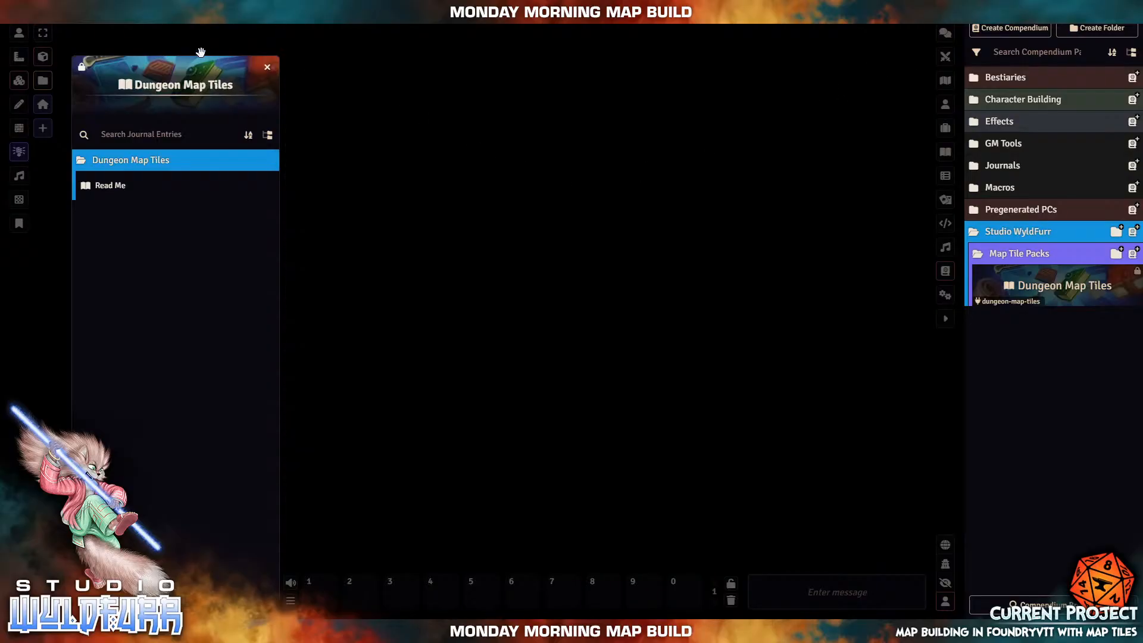
left_click(269, 68)
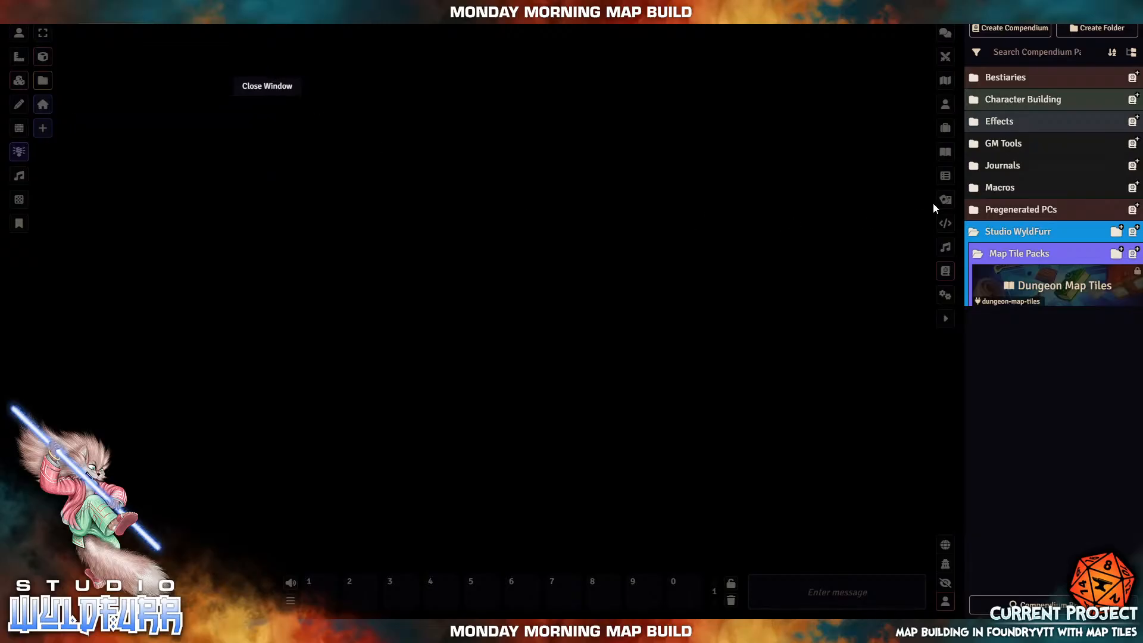
left_click(1041, 253)
left_click(1041, 238)
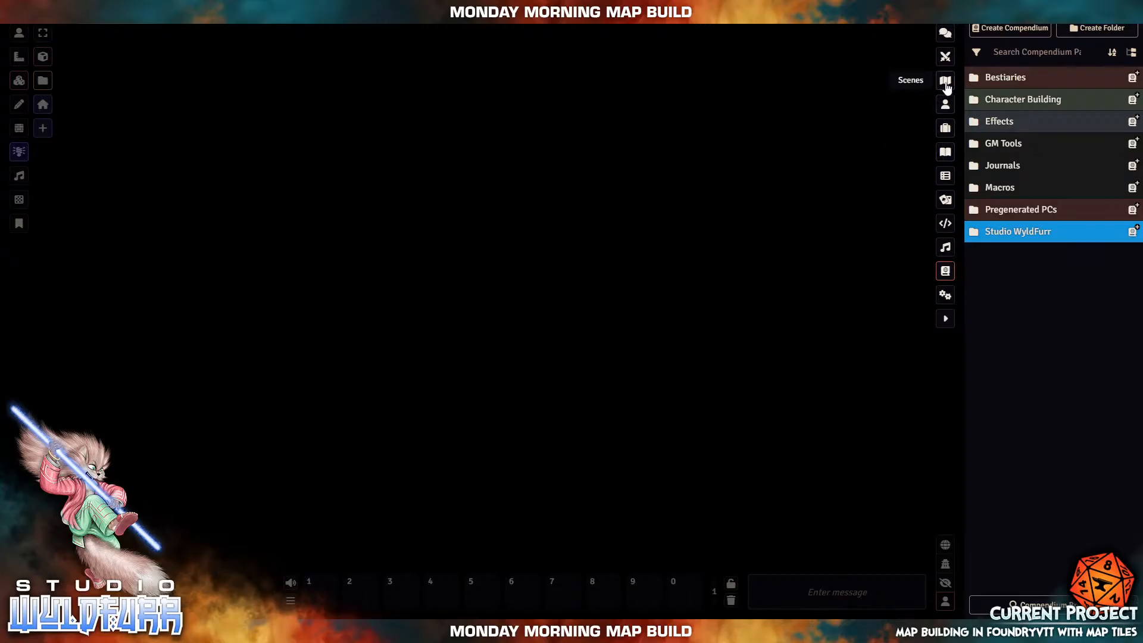
Step: Create a new scene named "Test Scene"
left_click(946, 83)
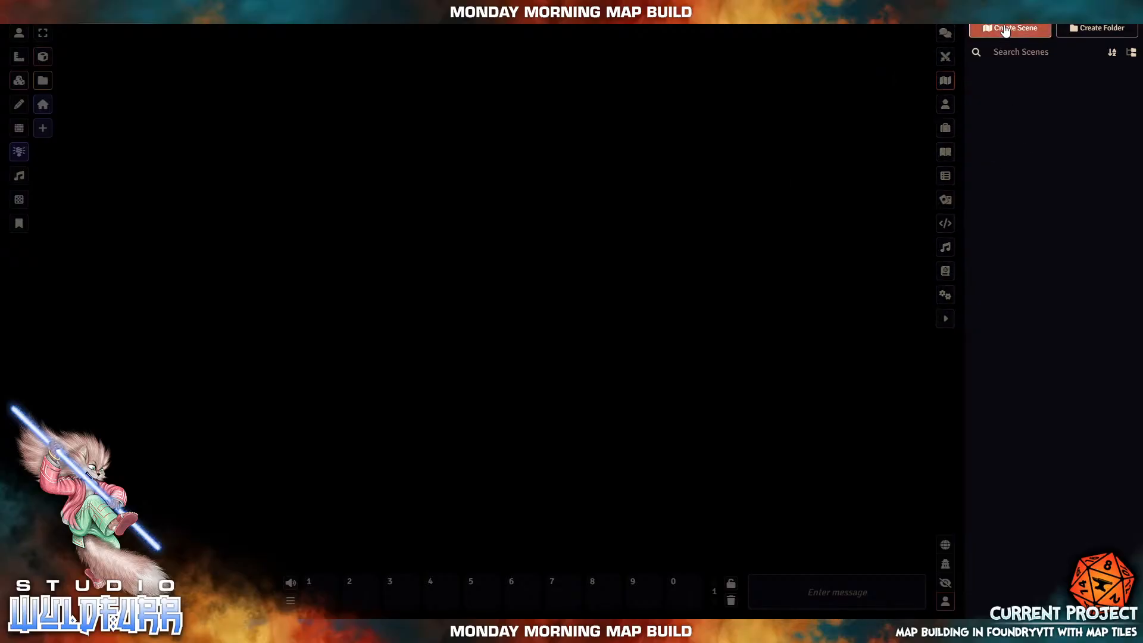
left_click(1000, 33)
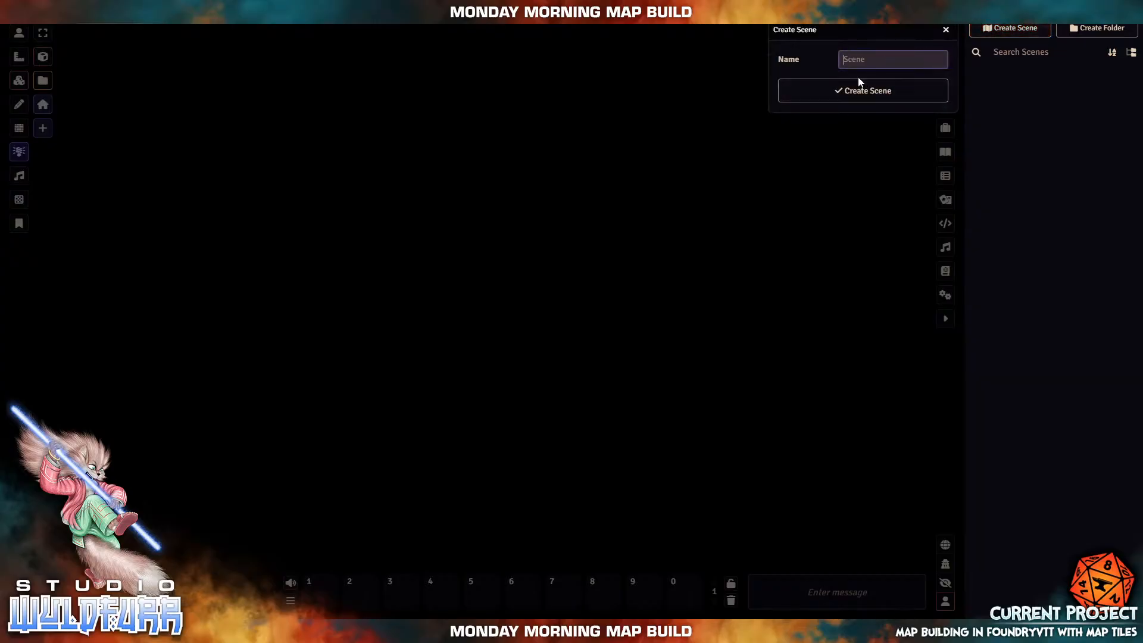
type("Test Scene")
left_click(871, 93)
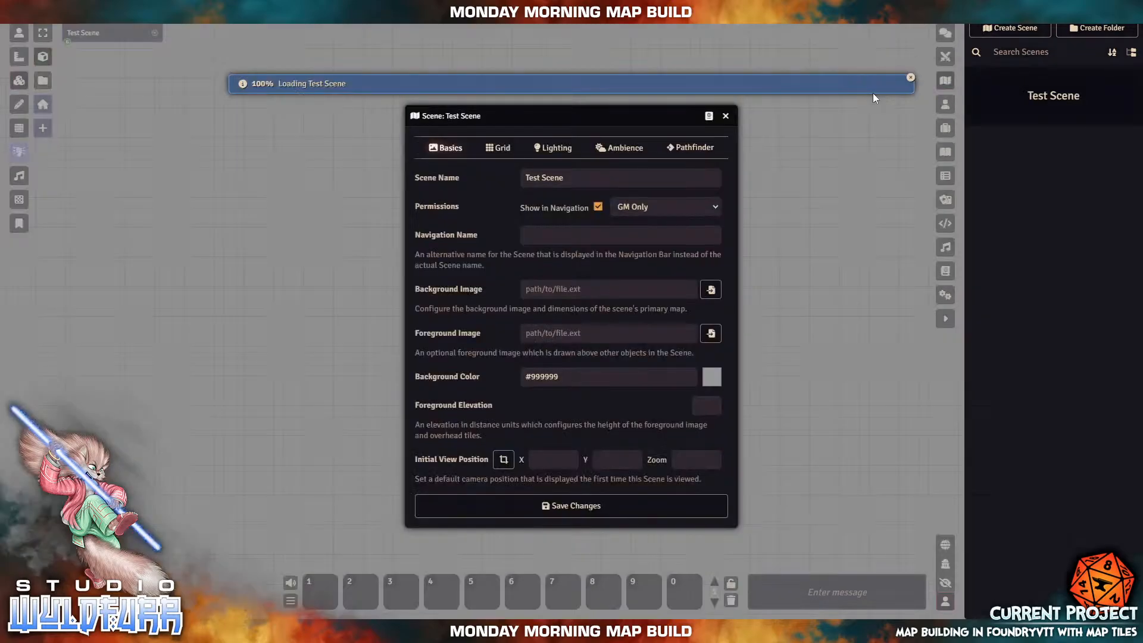
Step: Move the scene configuration window aside and set the square grid's size to 180 pixels
left_click_drag(506, 115, 437, 91)
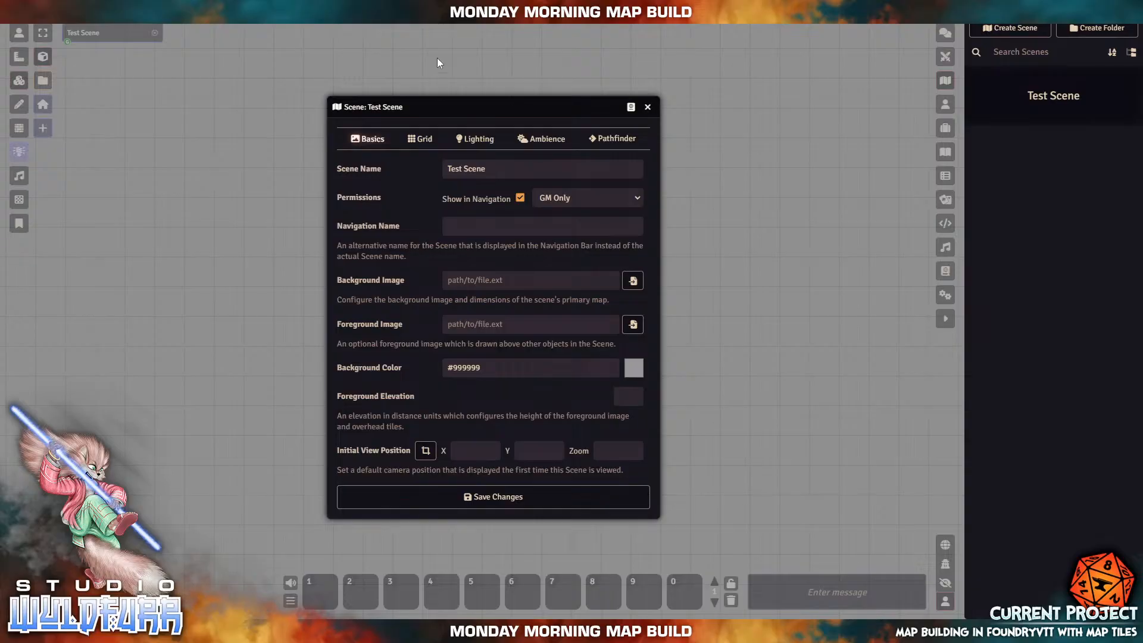
left_click(607, 450)
left_click(417, 143)
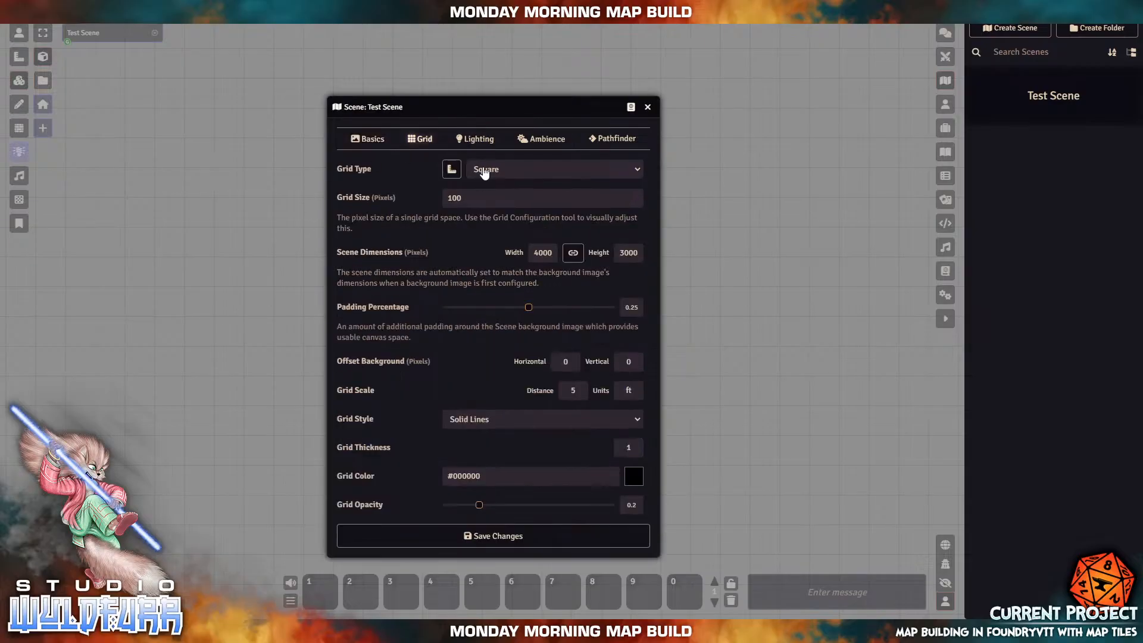
left_click(460, 198)
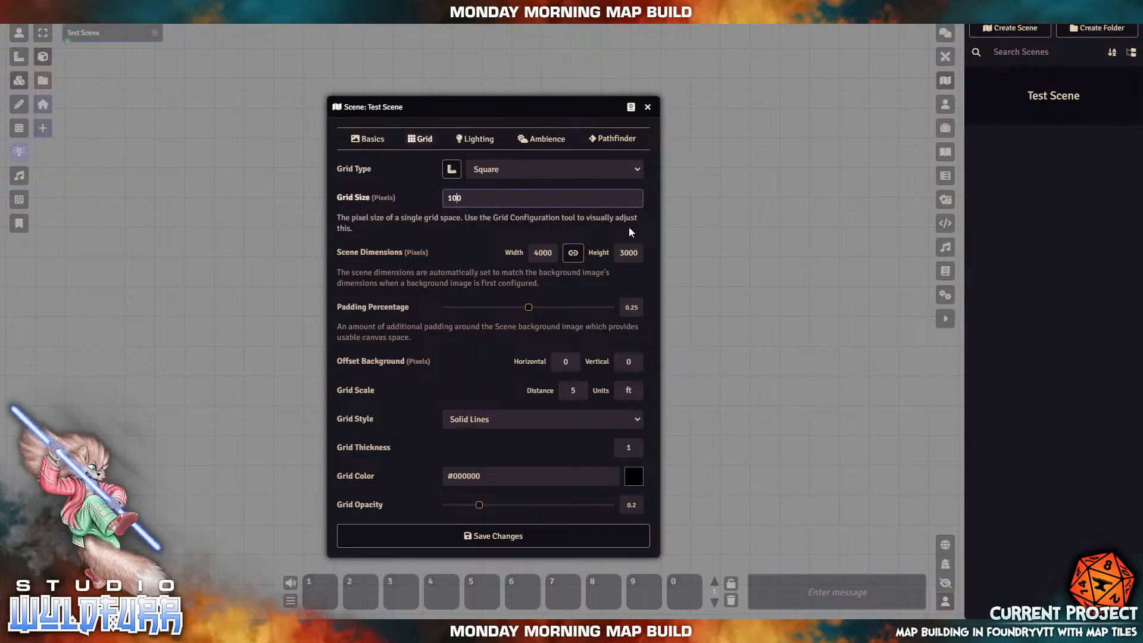
type("8")
key("Tab")
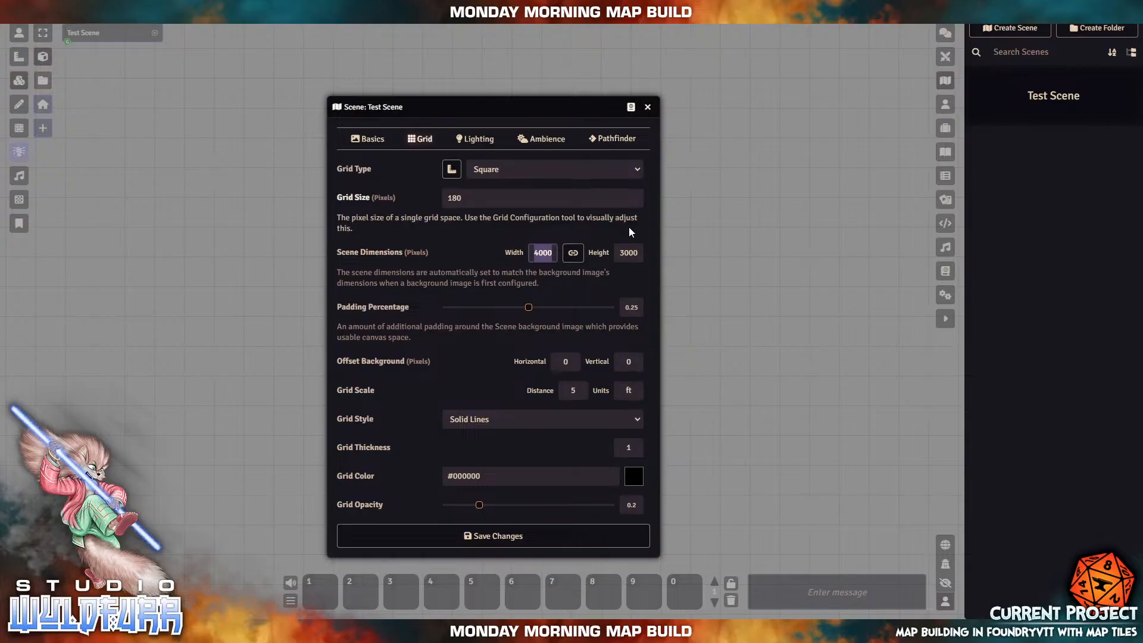
Step: Unlink the scene's width and height so each dimension can be set independently, and select the width value
left_click(571, 254)
left_click_drag(473, 197, 419, 197)
left_click(485, 199)
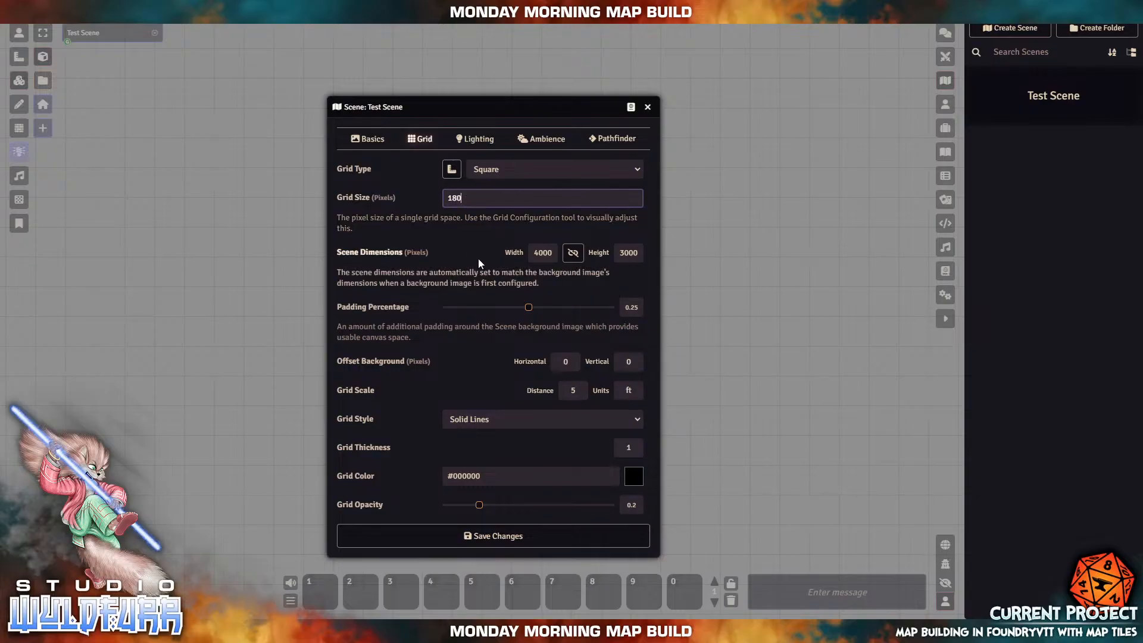
left_click(545, 250)
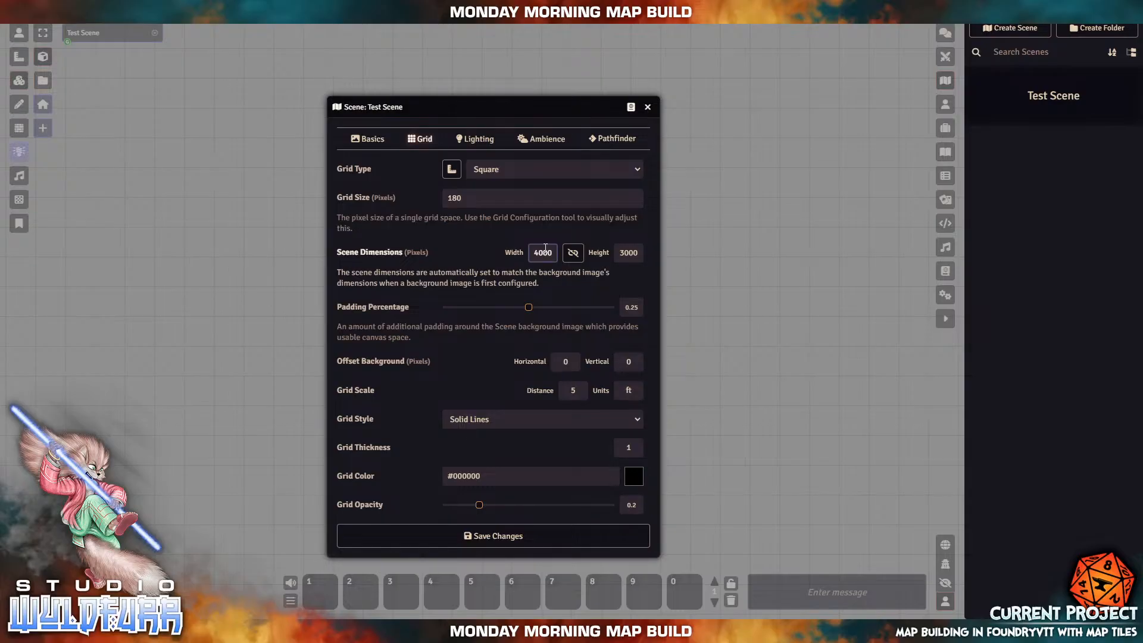
left_click_drag(555, 252, 501, 252)
Step: Switch to Calculator, place it beside the scene configuration, and multiply 180 by 11
left_click(89, 631)
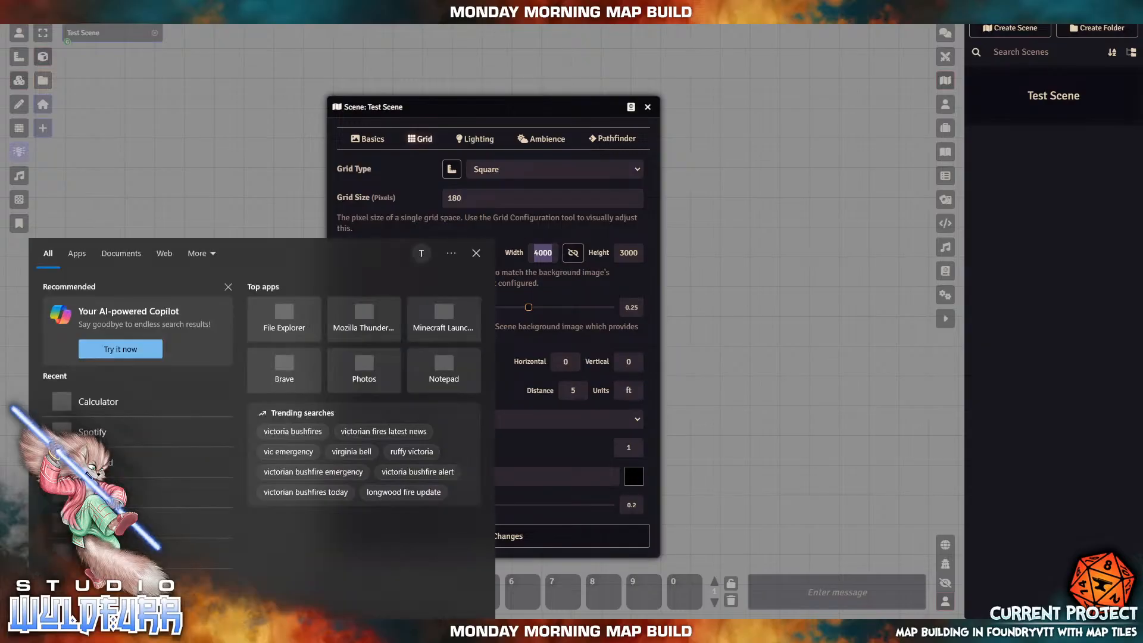
type("cal")
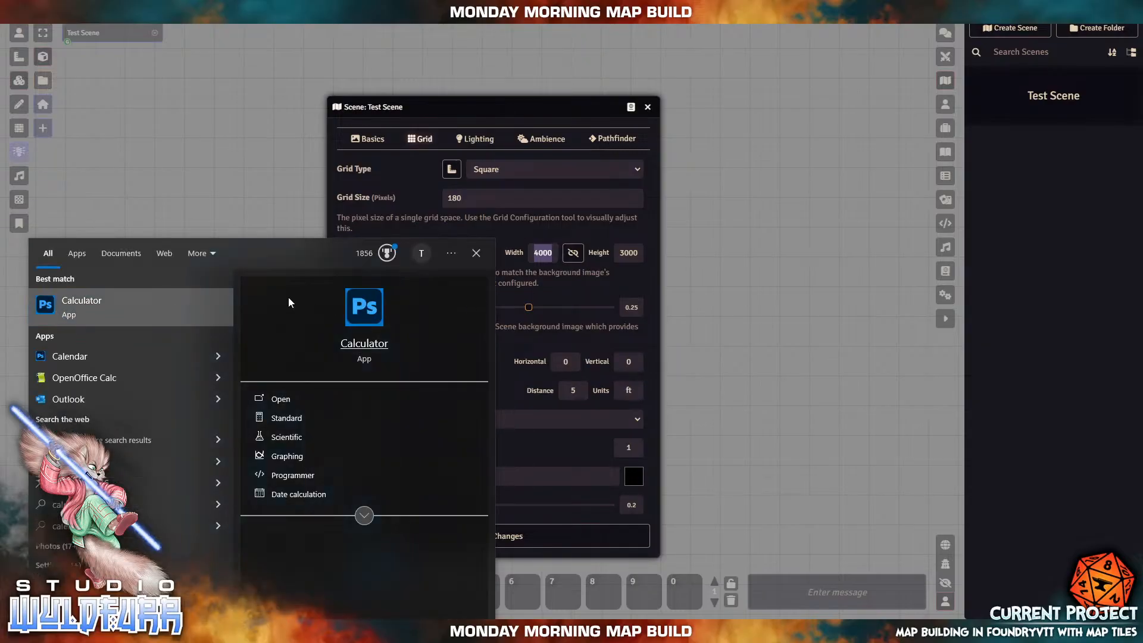
key("Return")
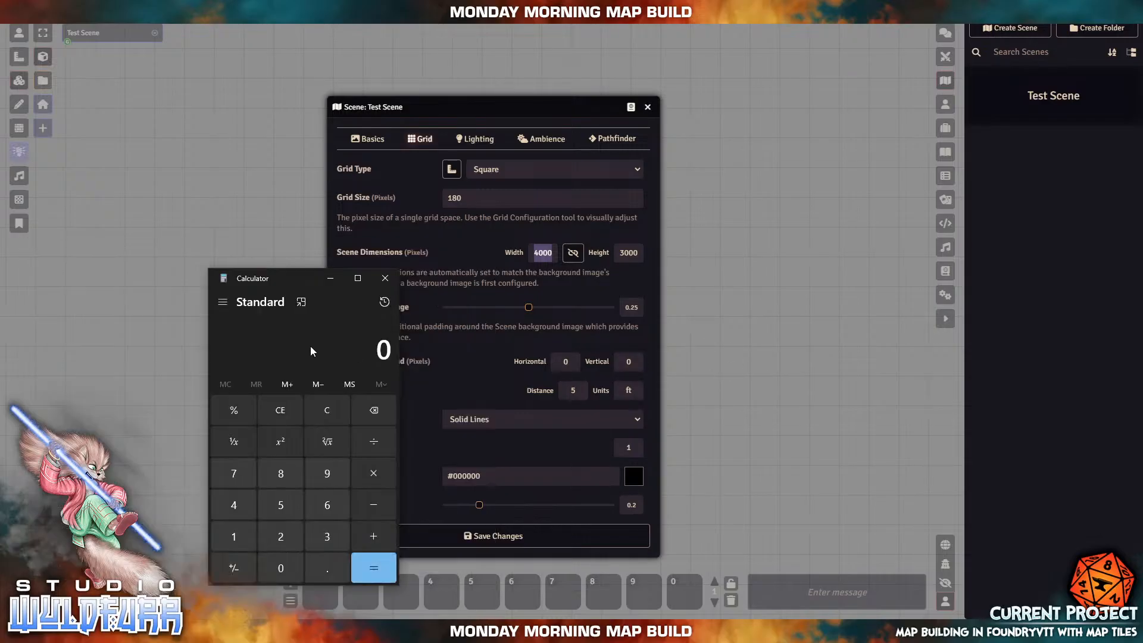
left_click_drag(286, 277, 188, 167)
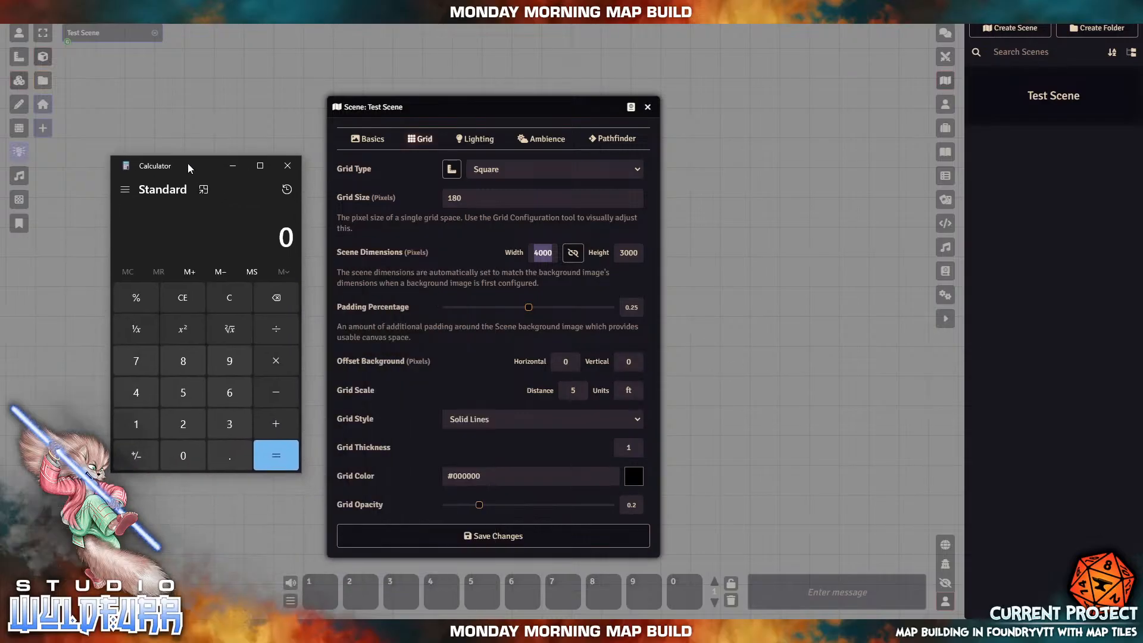
left_click(140, 426)
left_click(183, 360)
left_click(181, 455)
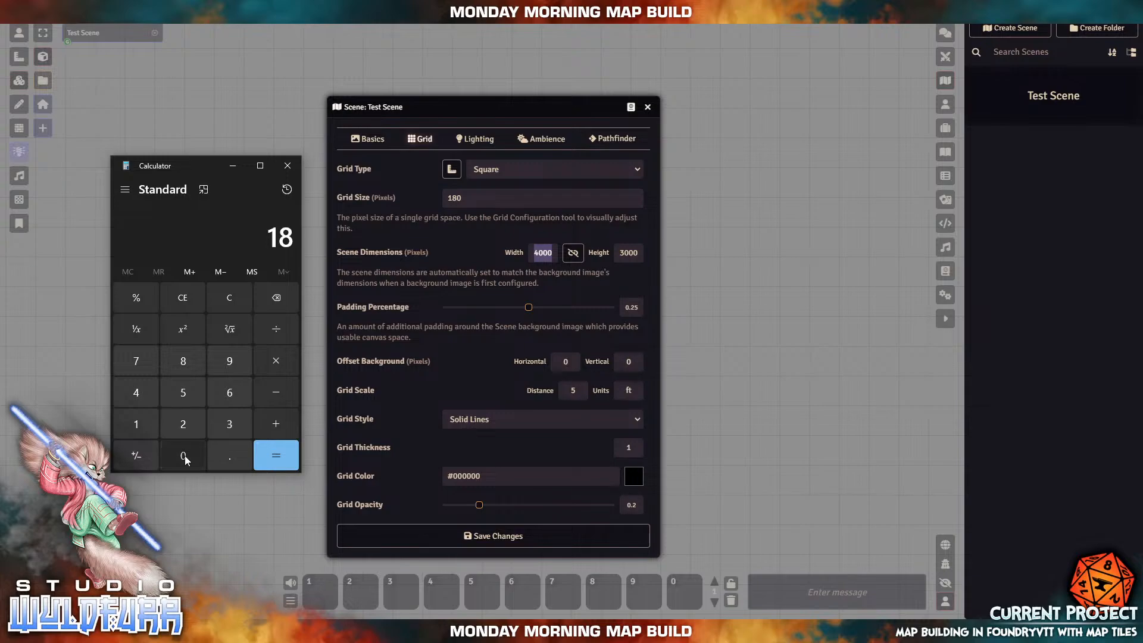
left_click(275, 361)
double_click(145, 429)
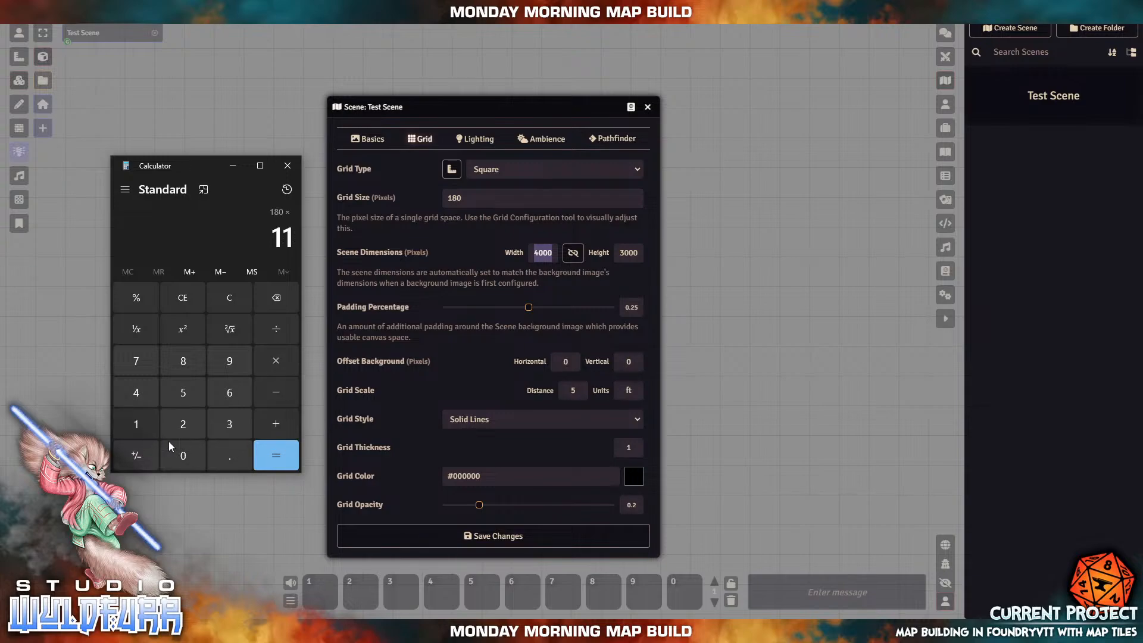
left_click(276, 454)
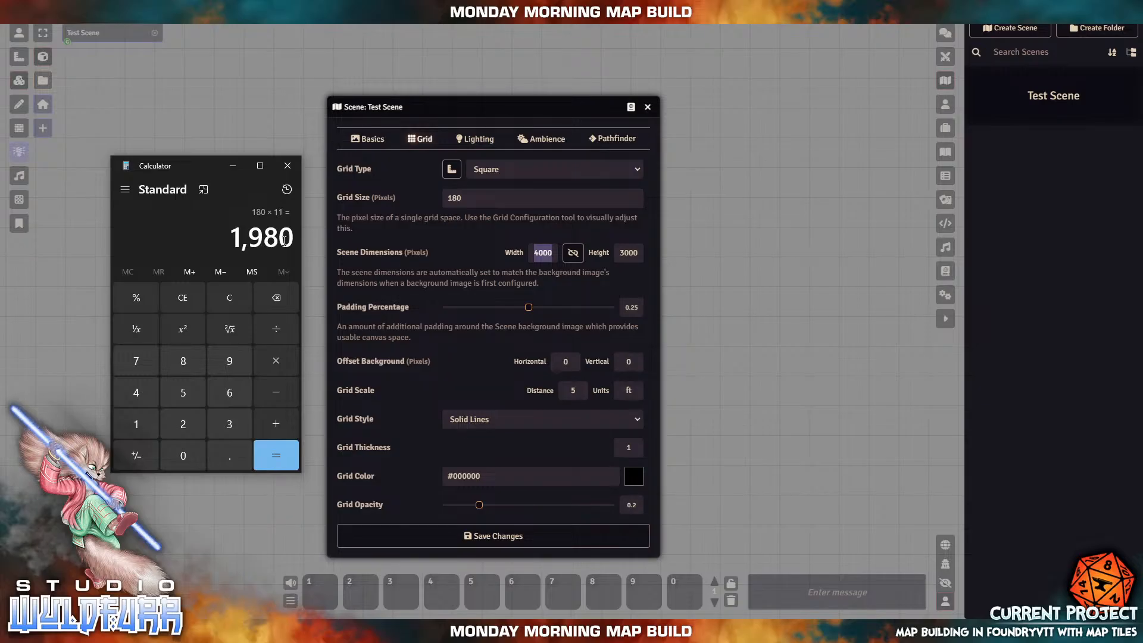
Step: Set the scene's width to 1980 pixels, checking the figure against the Calculator result
left_click(536, 257)
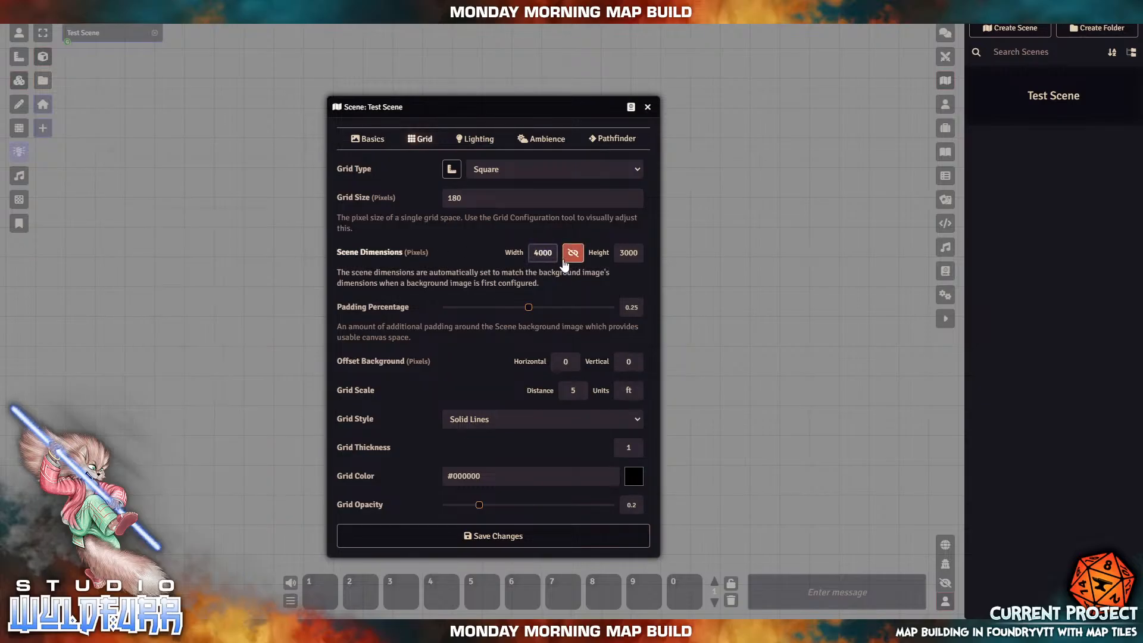
key("BackSpace")
key("BackSpace")
key("BackSpace")
key("BackSpace")
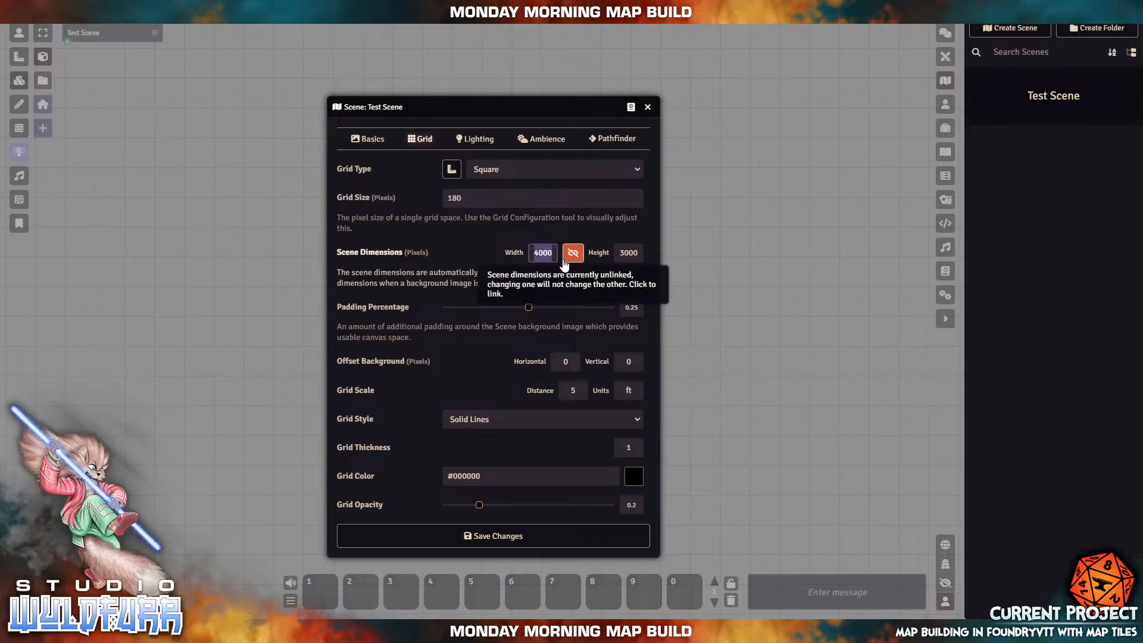
type("1")
key("alt+Tab")
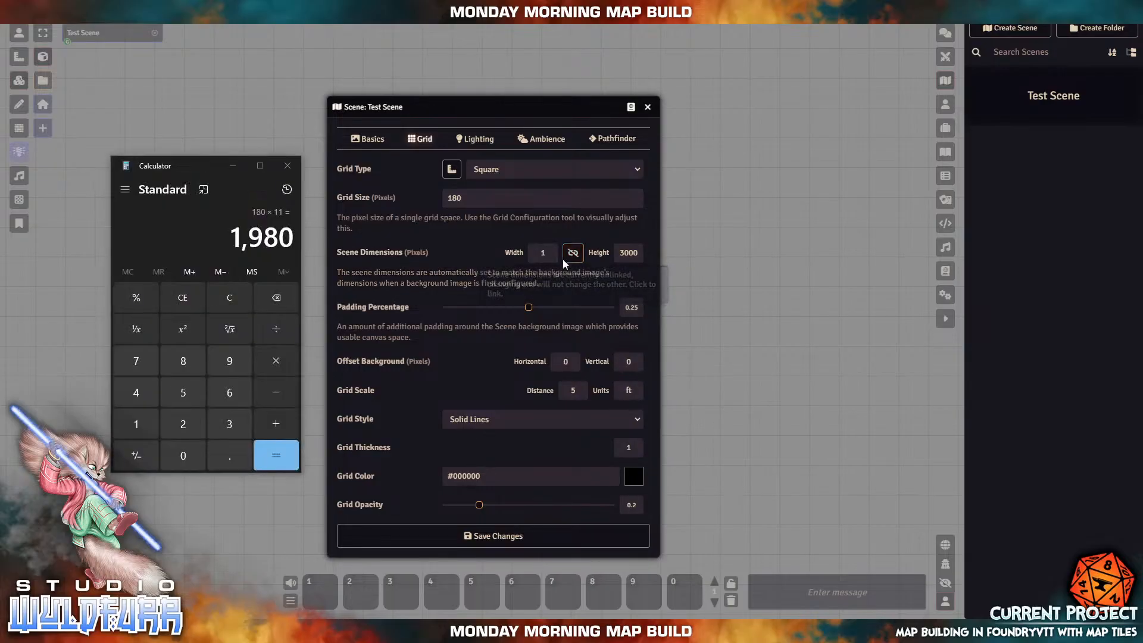
key("alt+Tab")
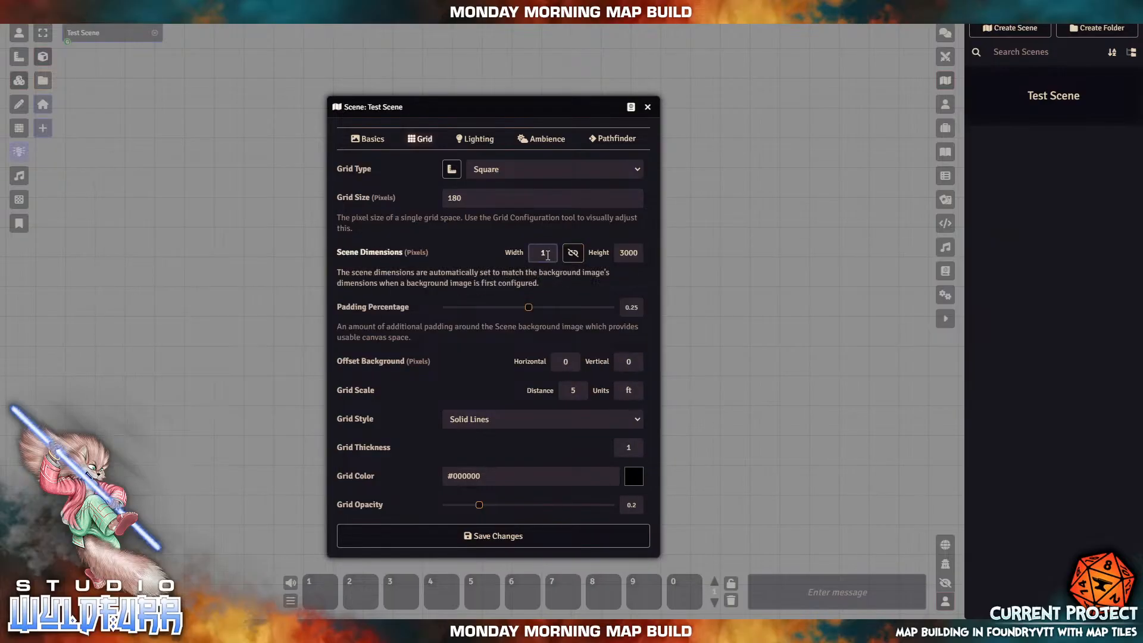
type("980")
Step: Set the scene's height to 1980 pixels and try the dimension link on and off, leaving width and height unlinked
left_click(631, 254)
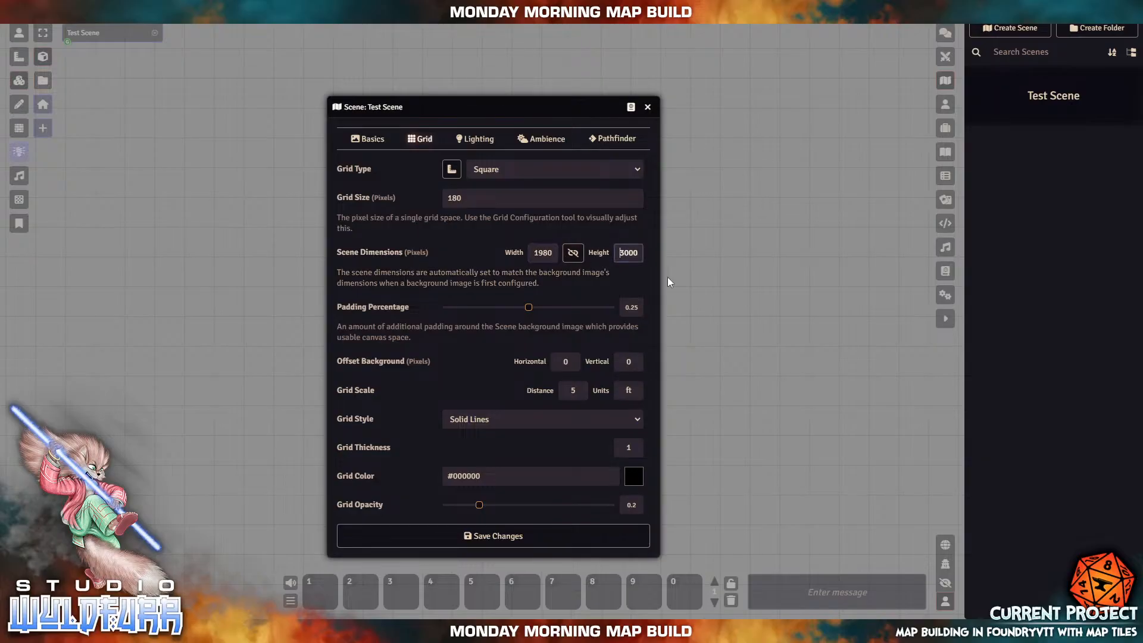
key("shift+Right")
key("shift+Right")
key("shift+Right")
key("shift+Right")
type("1980")
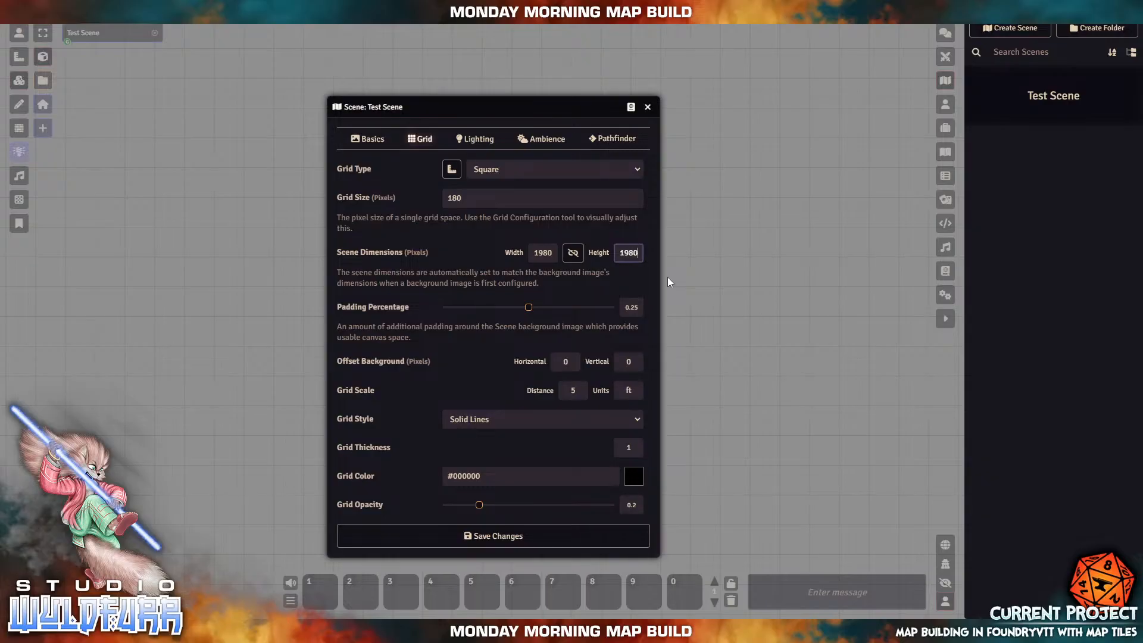
left_click(571, 255)
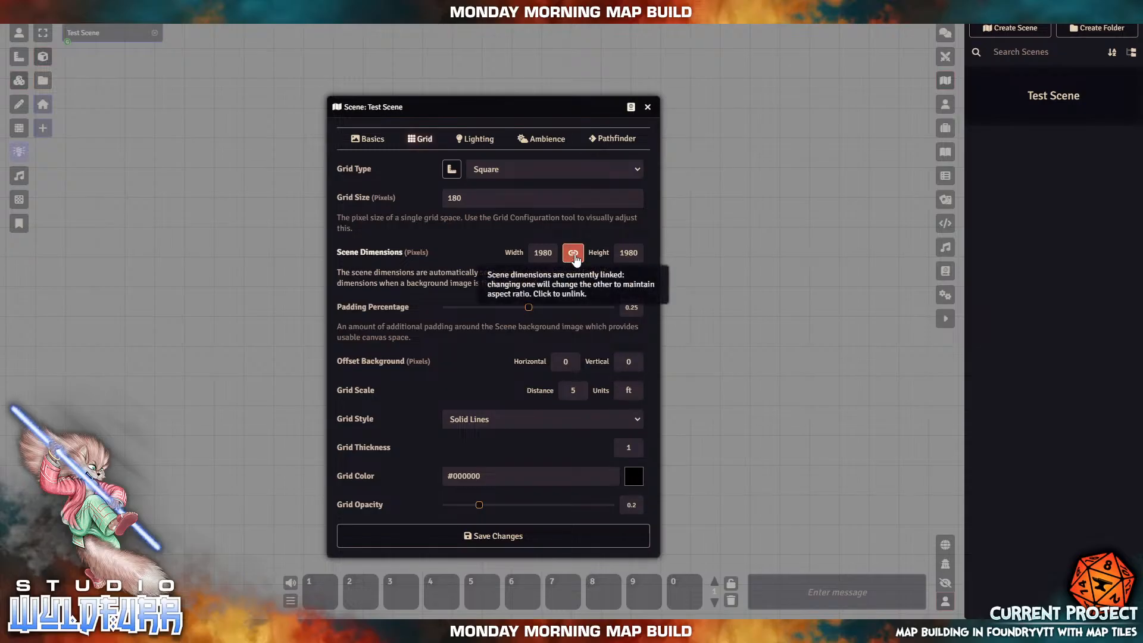
left_click(572, 252)
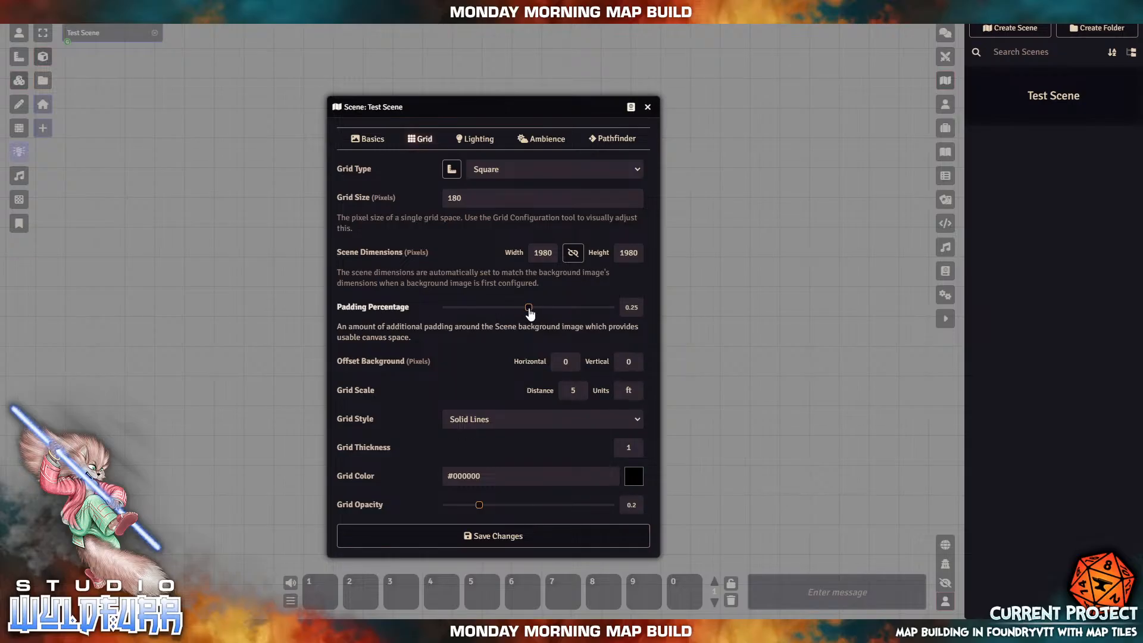
Step: Reduce the scene's padding percentage to 0, save the configuration and accept the change of scene dimensions
left_click_drag(518, 309, 358, 315)
mouse_move(447, 307)
left_mouse_down()
mouse_move(522, 313)
mouse_move(436, 315)
left_mouse_up()
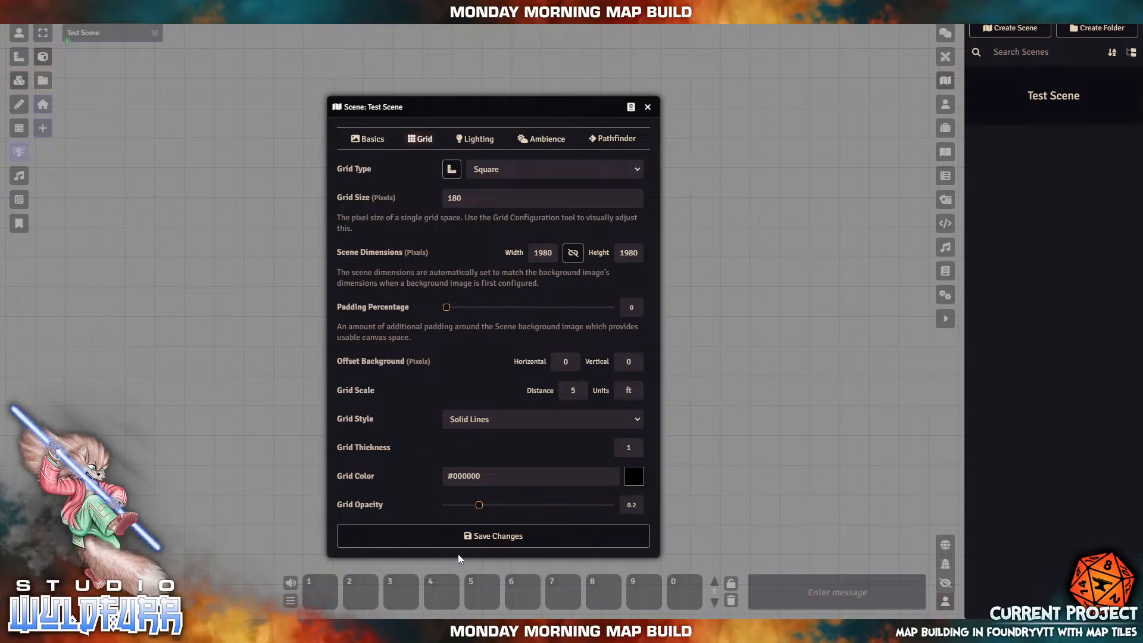
left_click(494, 536)
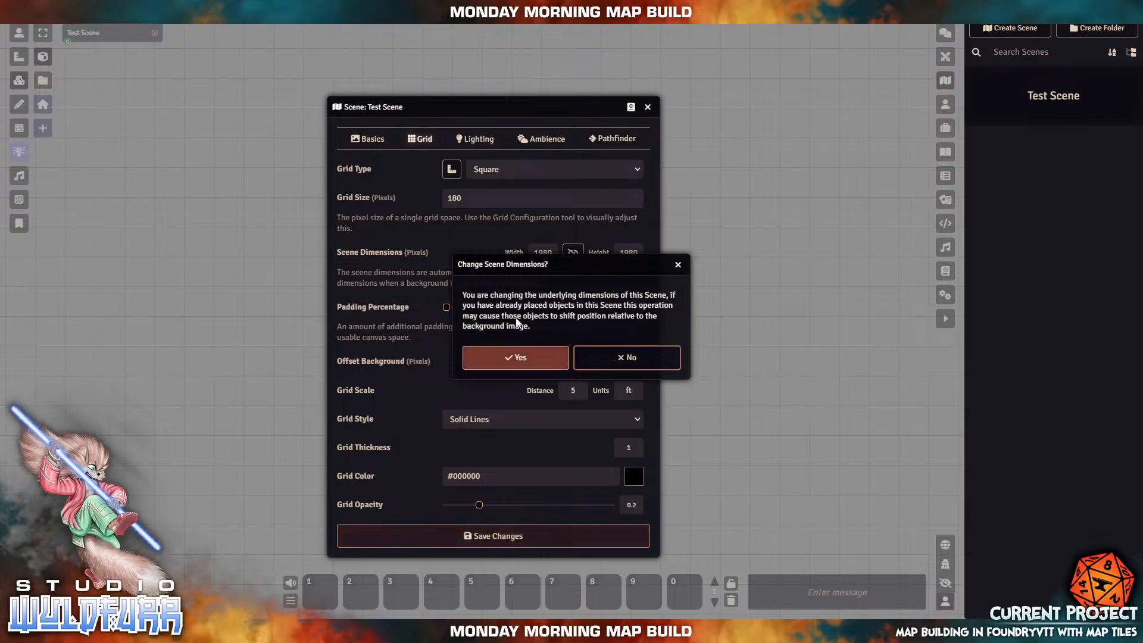
left_click(523, 359)
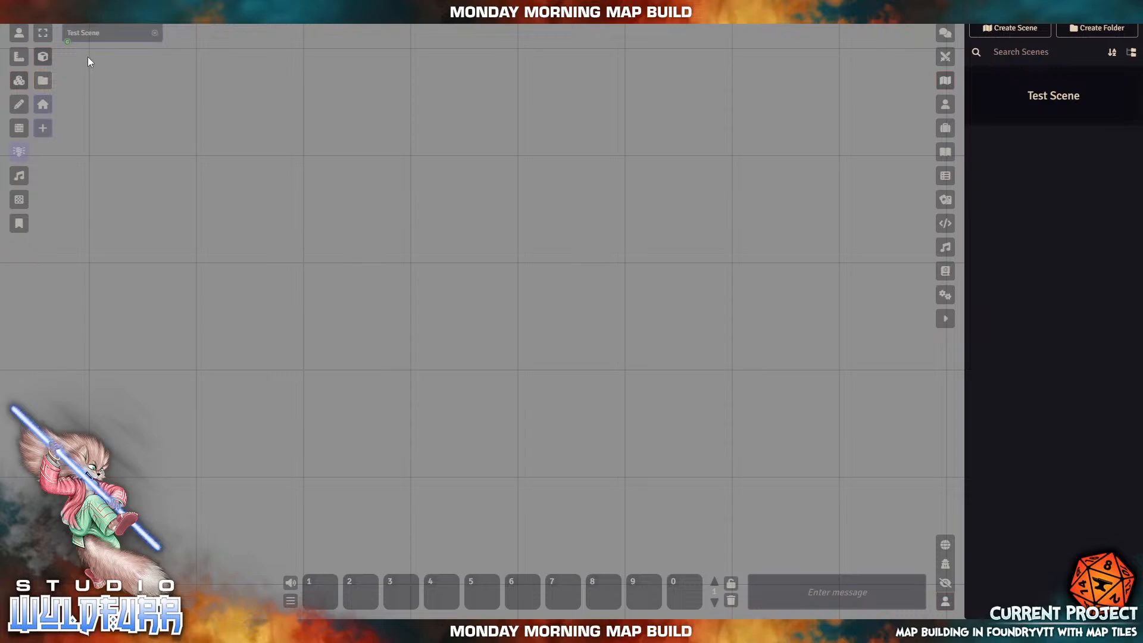
Step: Reopen Test Scene's configuration to review the zoom of its initial view position, and close it
right_click(97, 34)
left_click(107, 42)
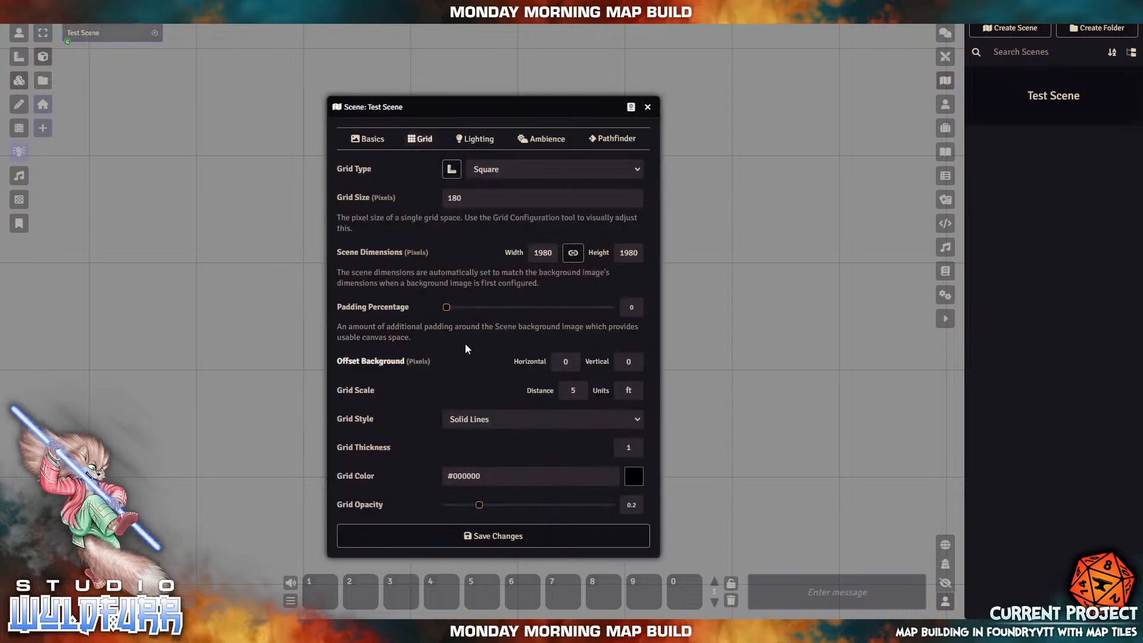
left_click(360, 139)
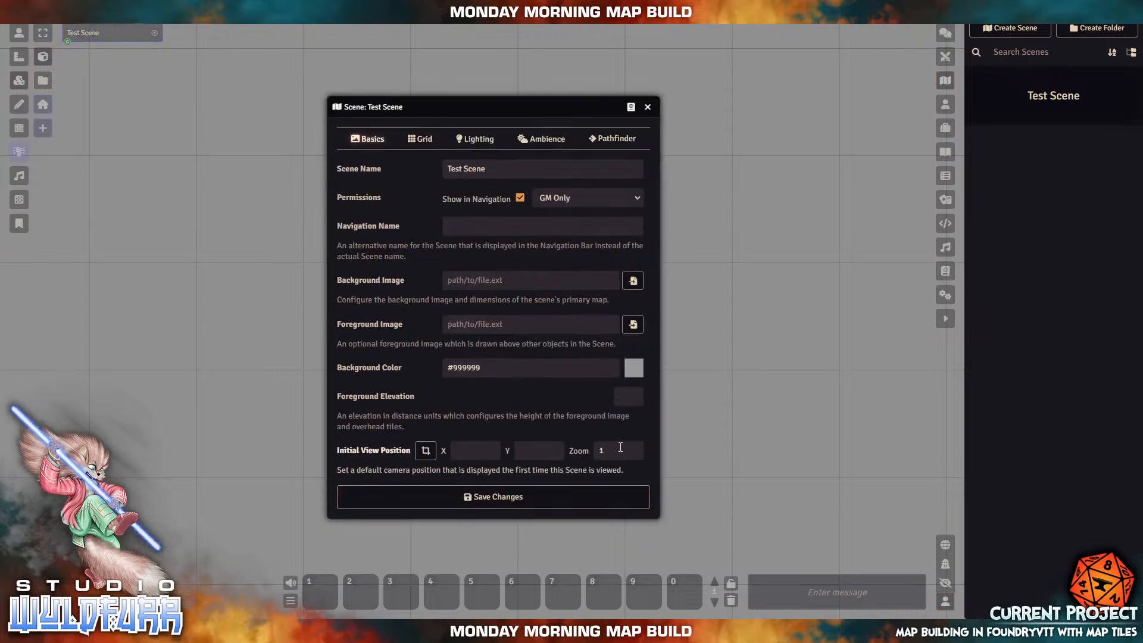
double_click(620, 447)
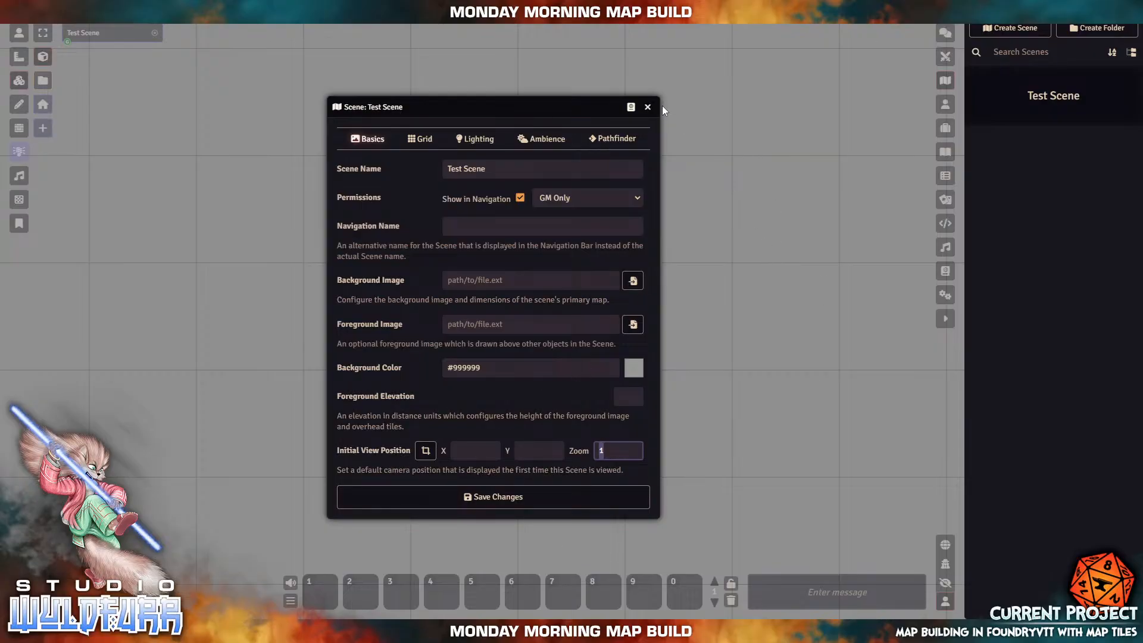
left_click(647, 106)
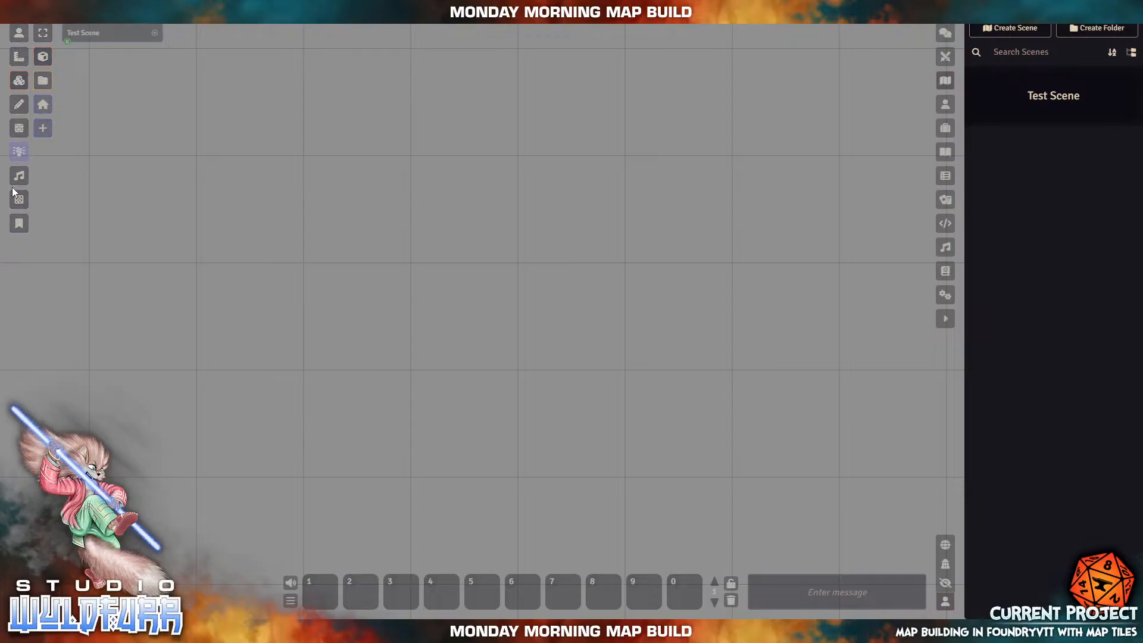
Step: Look through the scene's control groups, including tokens, measurement, tiles, drawing, walls, lighting and journal notes, to see their tools
left_click(18, 81)
left_click(19, 33)
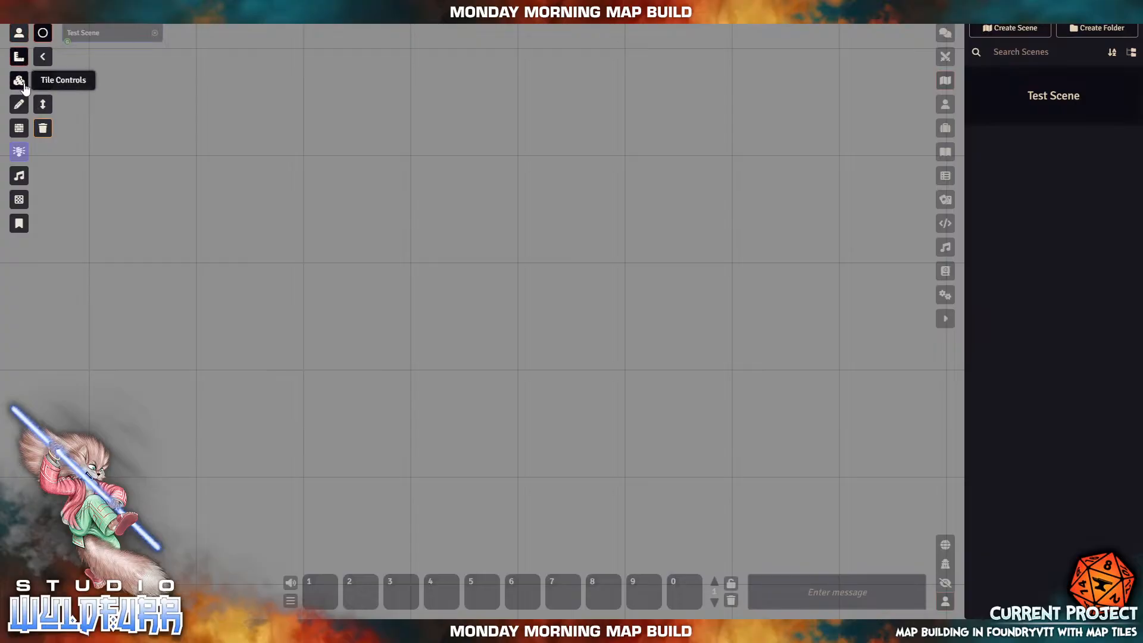
left_click(21, 108)
left_click(20, 128)
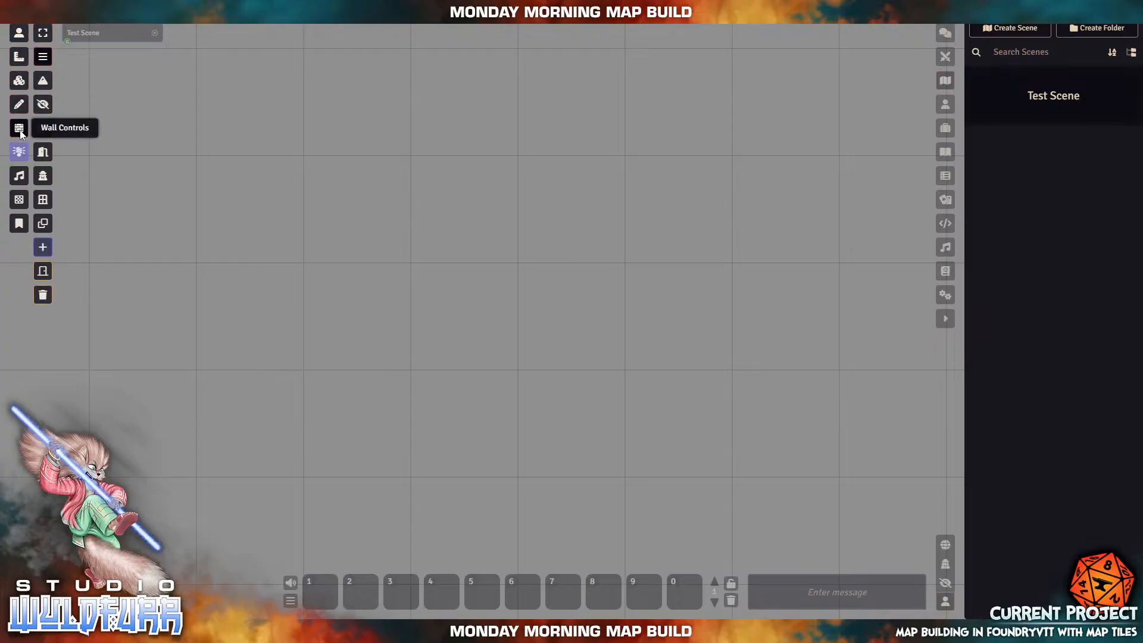
left_click(19, 156)
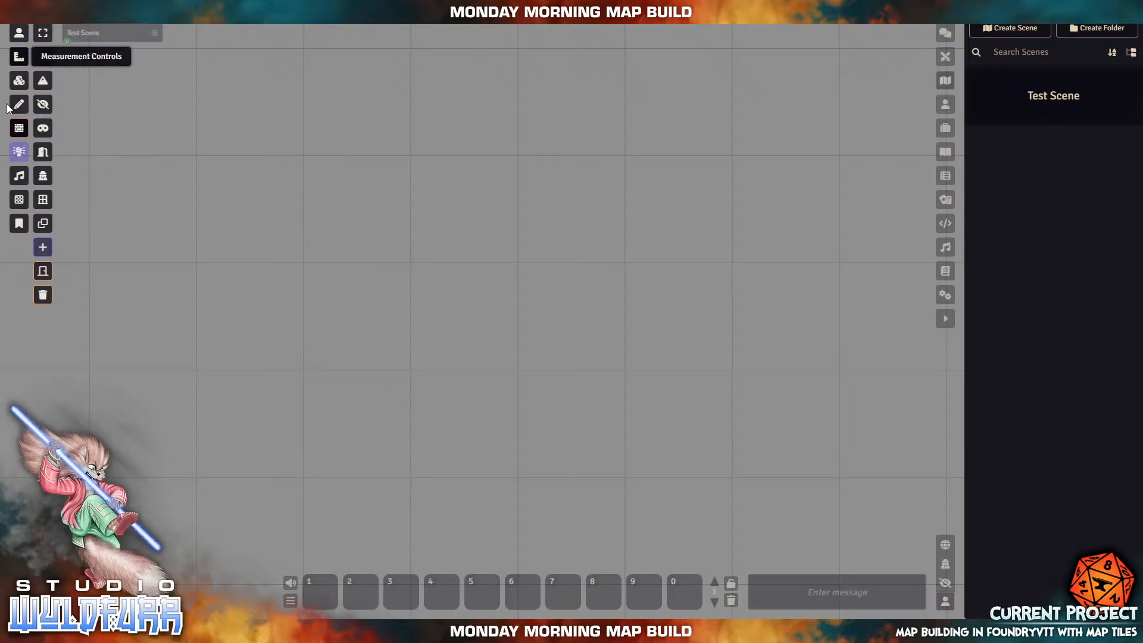
left_click(19, 176)
left_click(18, 199)
left_click(19, 223)
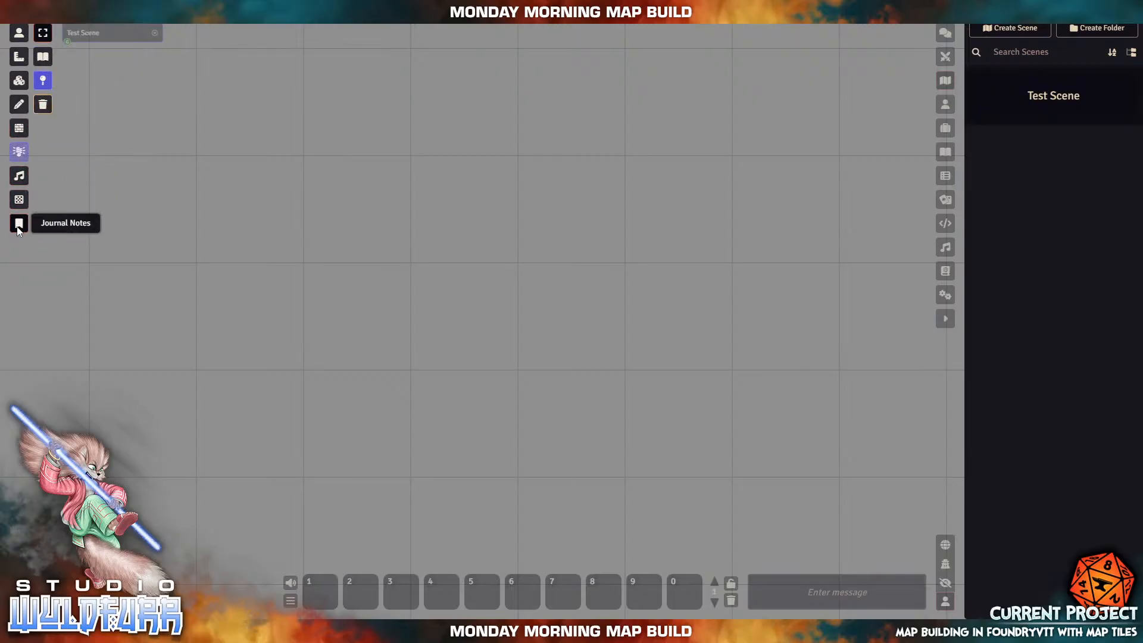
left_click(18, 198)
left_click(18, 176)
left_click(19, 127)
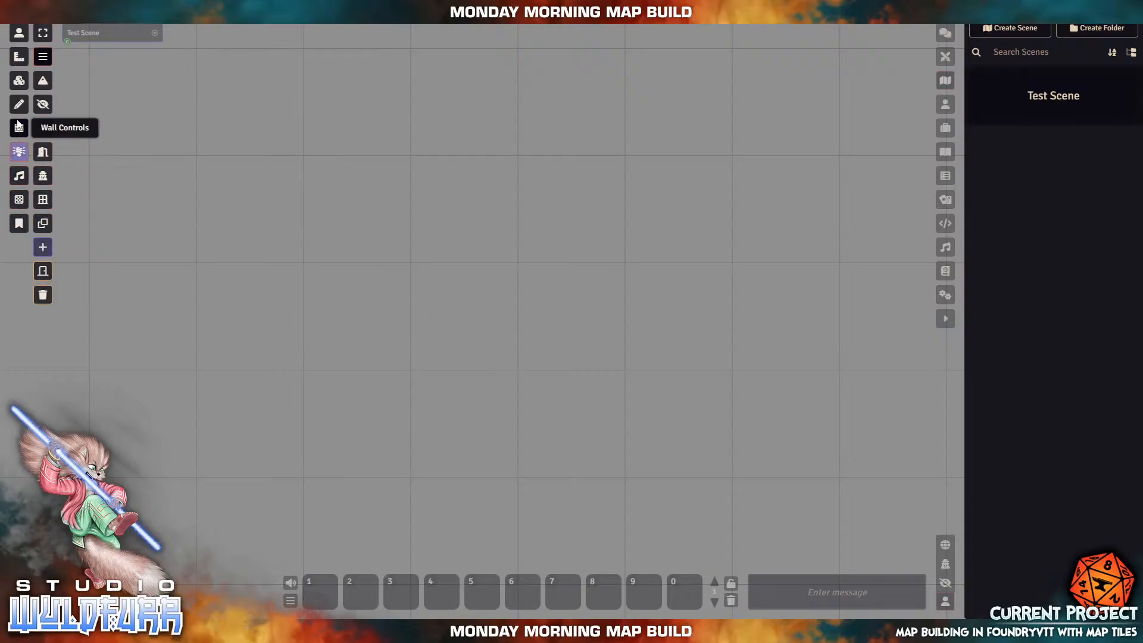
left_click(18, 81)
left_click(19, 33)
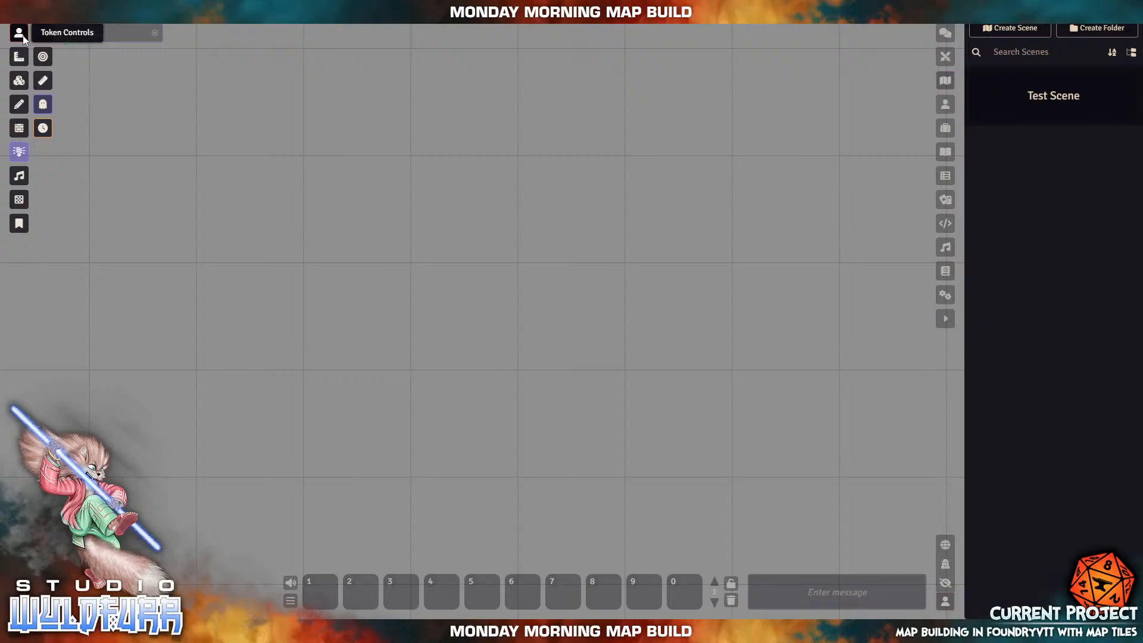
left_click(19, 59)
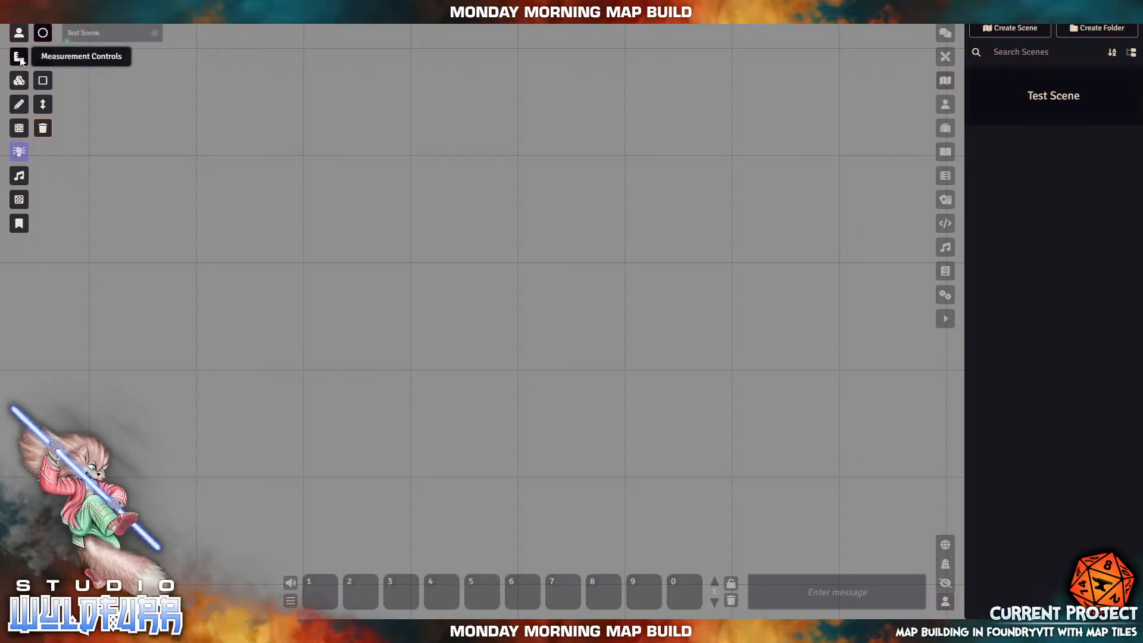
left_click(19, 82)
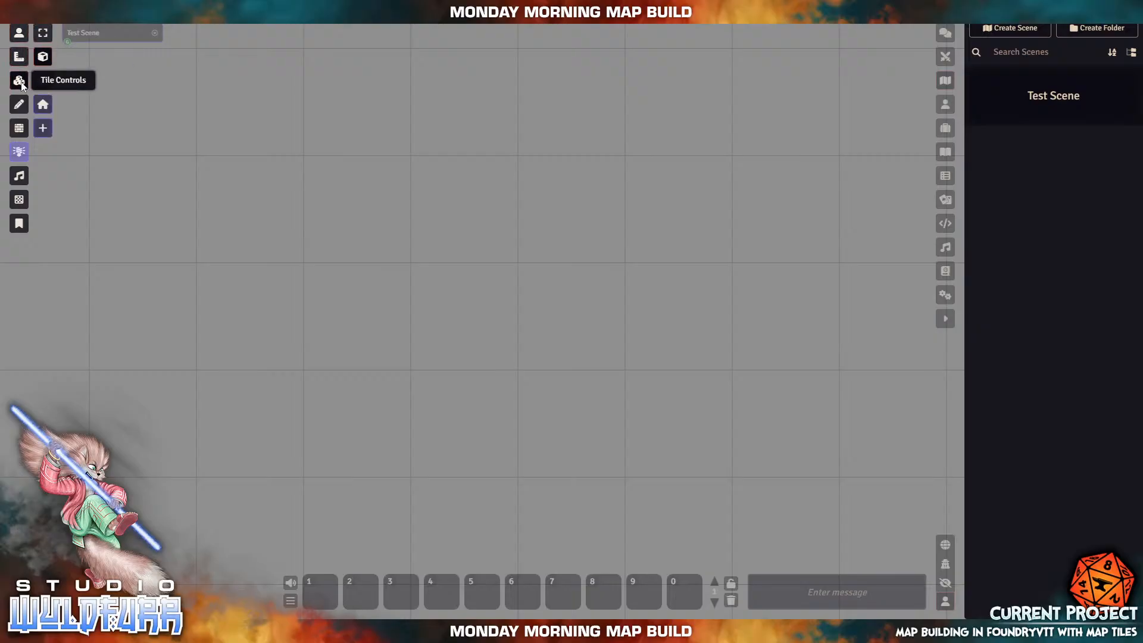
left_click(18, 106)
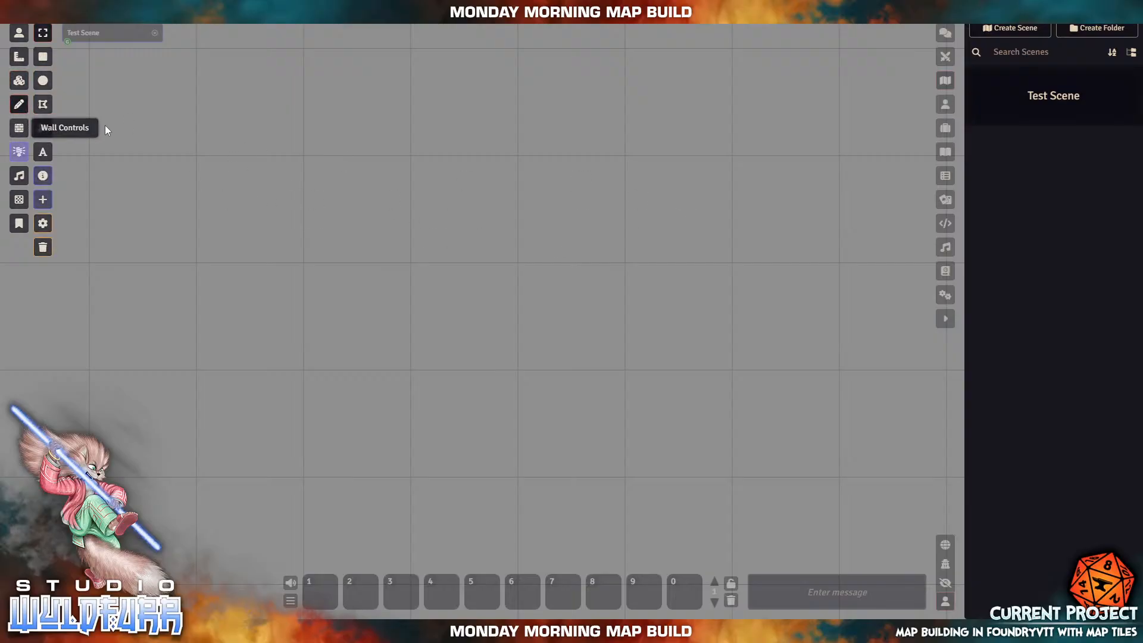
left_click(20, 129)
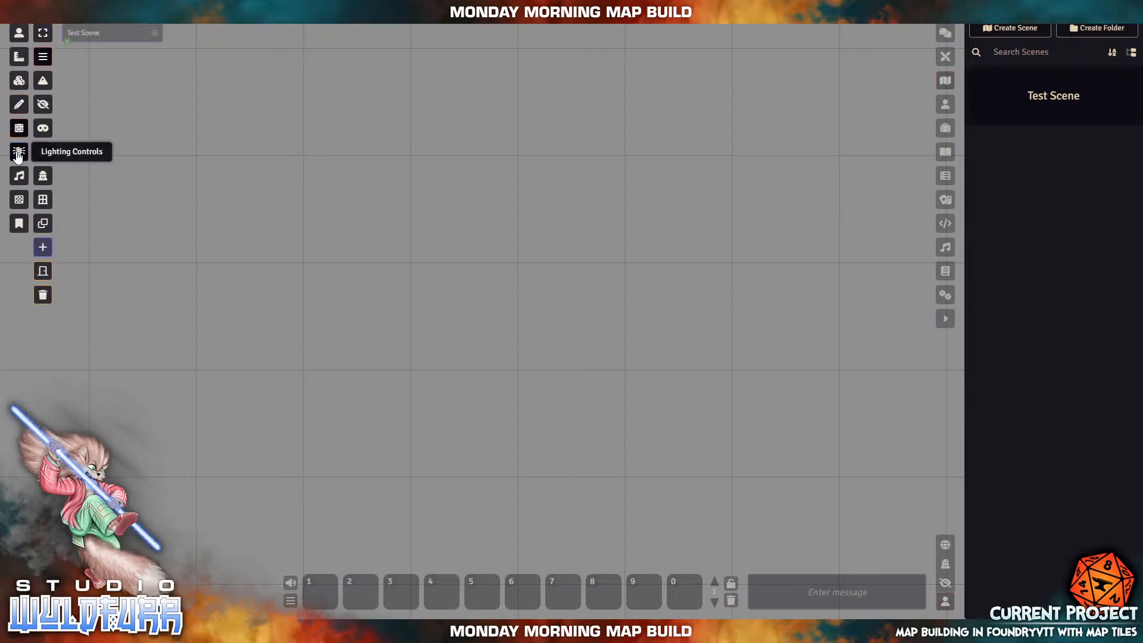
left_click(18, 152)
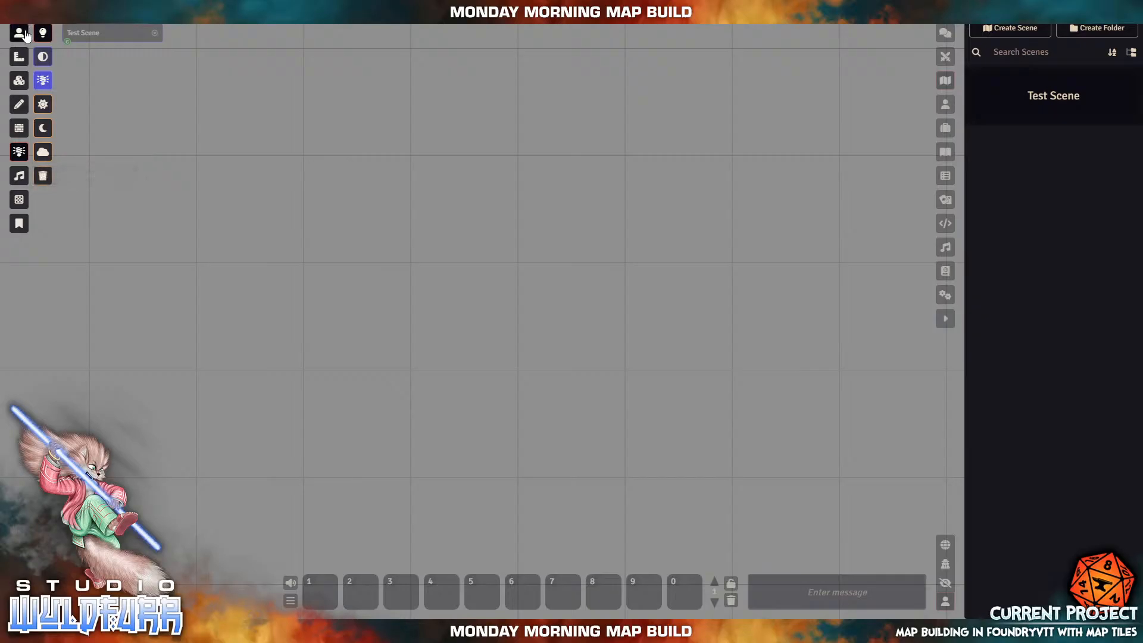
Step: Switch to the tile controls, try box selection on the empty grid, and activate the tile placement tool
left_click(19, 82)
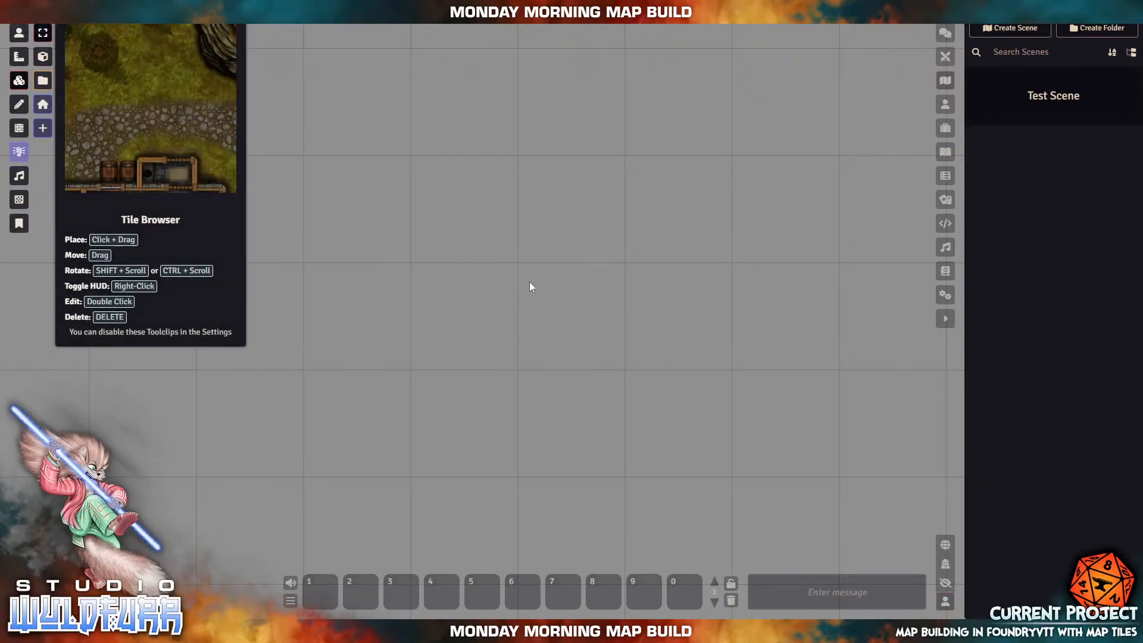
left_click_drag(415, 198, 645, 392)
left_click_drag(388, 167, 758, 463)
left_click_drag(277, 195, 529, 456)
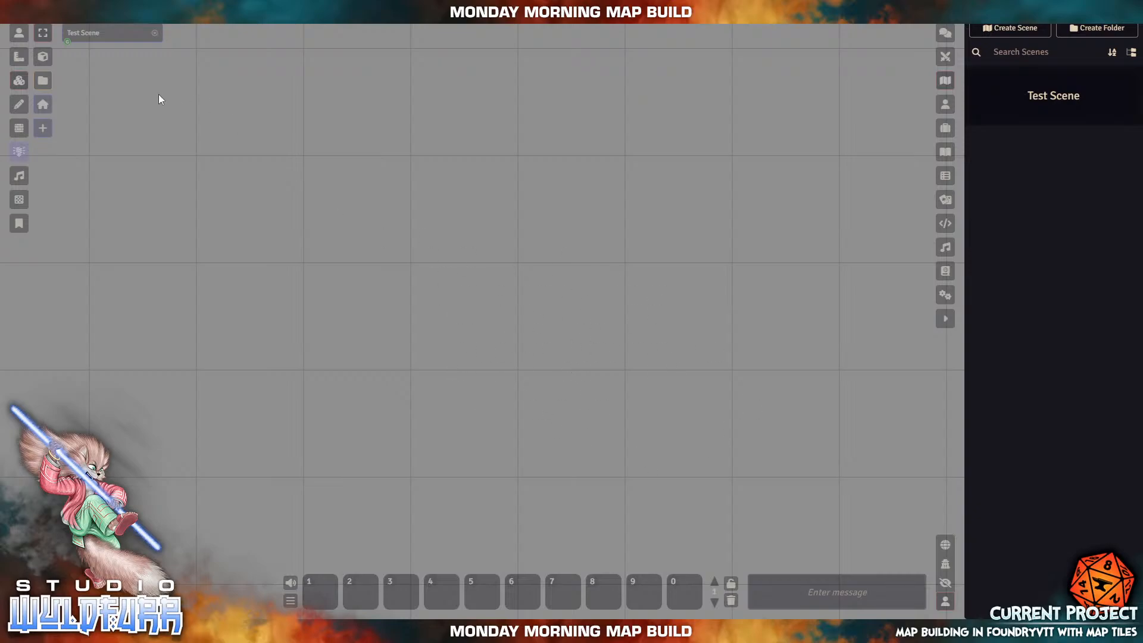
left_click(43, 57)
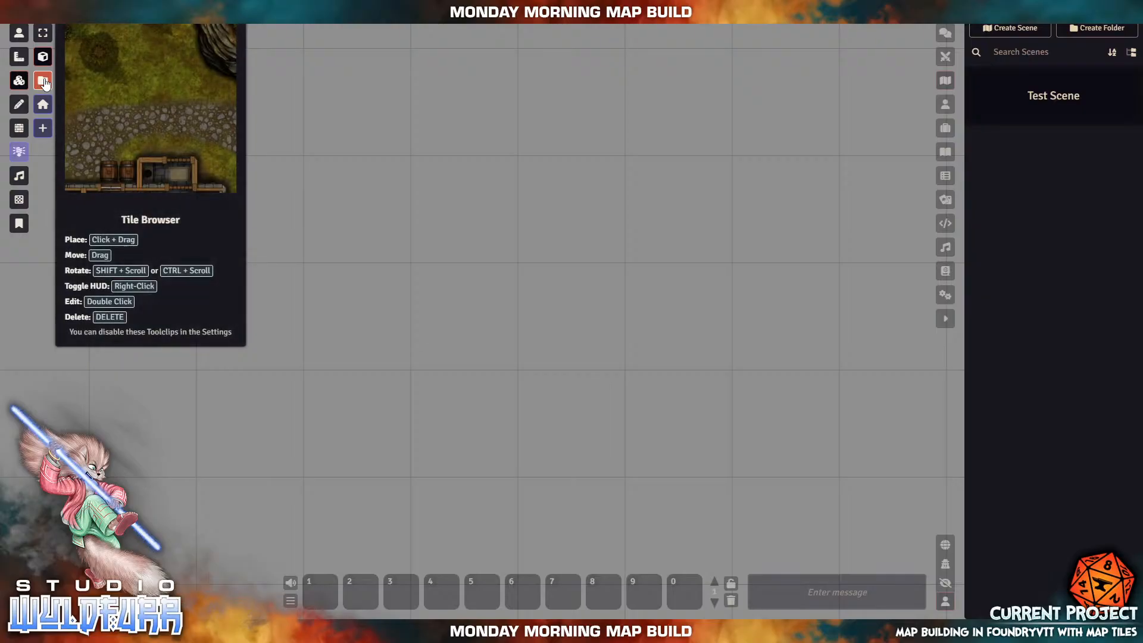
Step: Open the Tile Browser, look at the Core Data folders, and go to modules/dungeon-map-tiles in User Data
left_click(43, 81)
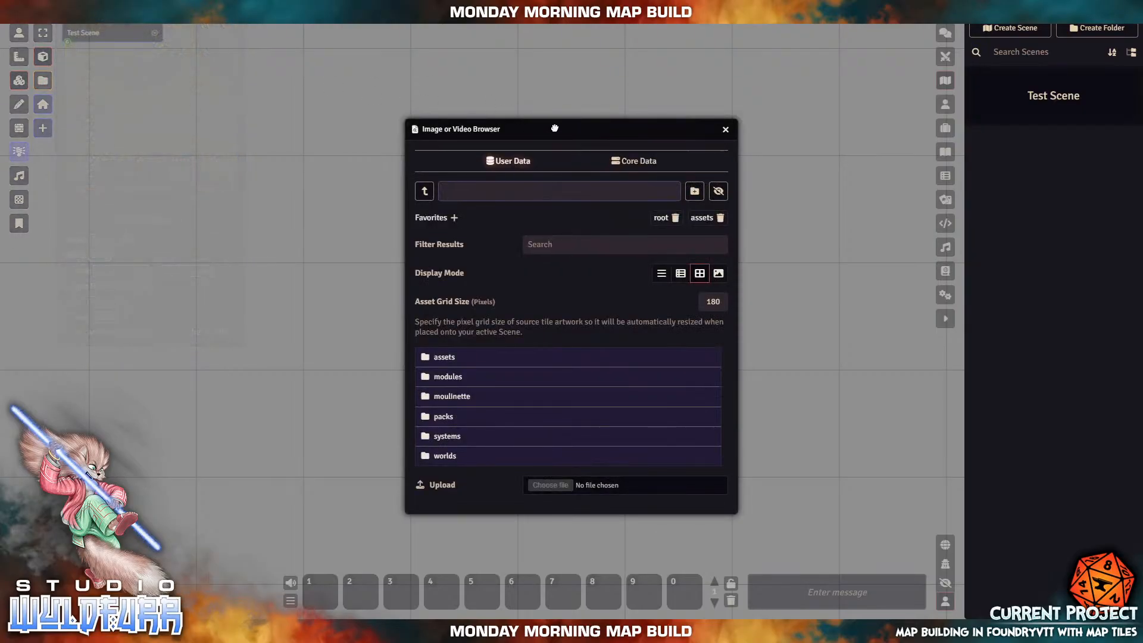
left_click_drag(506, 131, 448, 122)
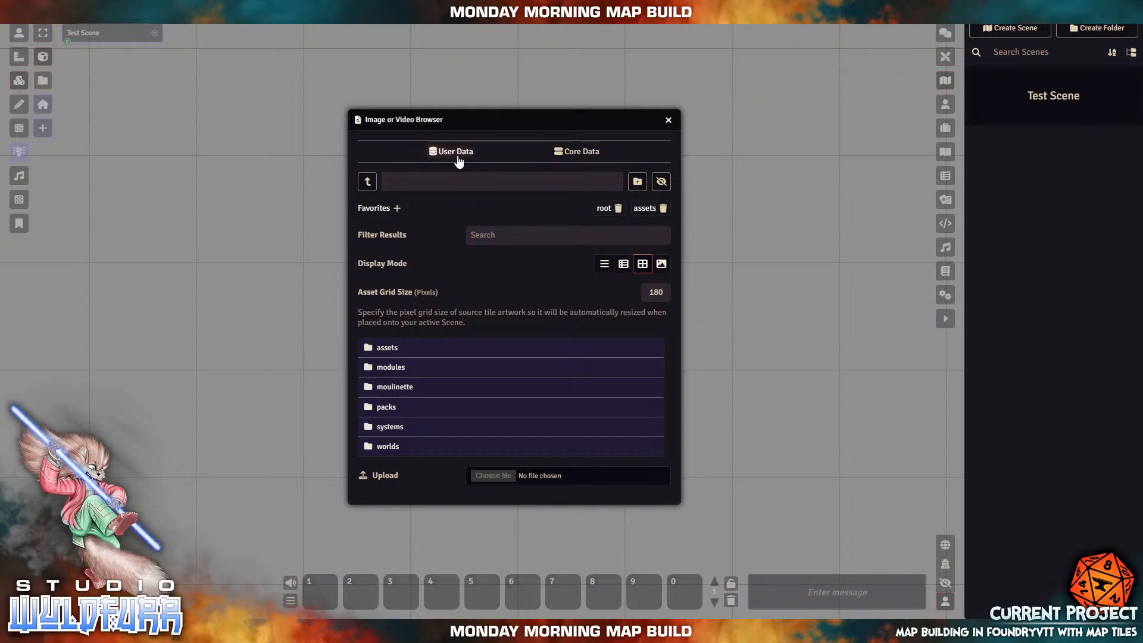
left_click(565, 153)
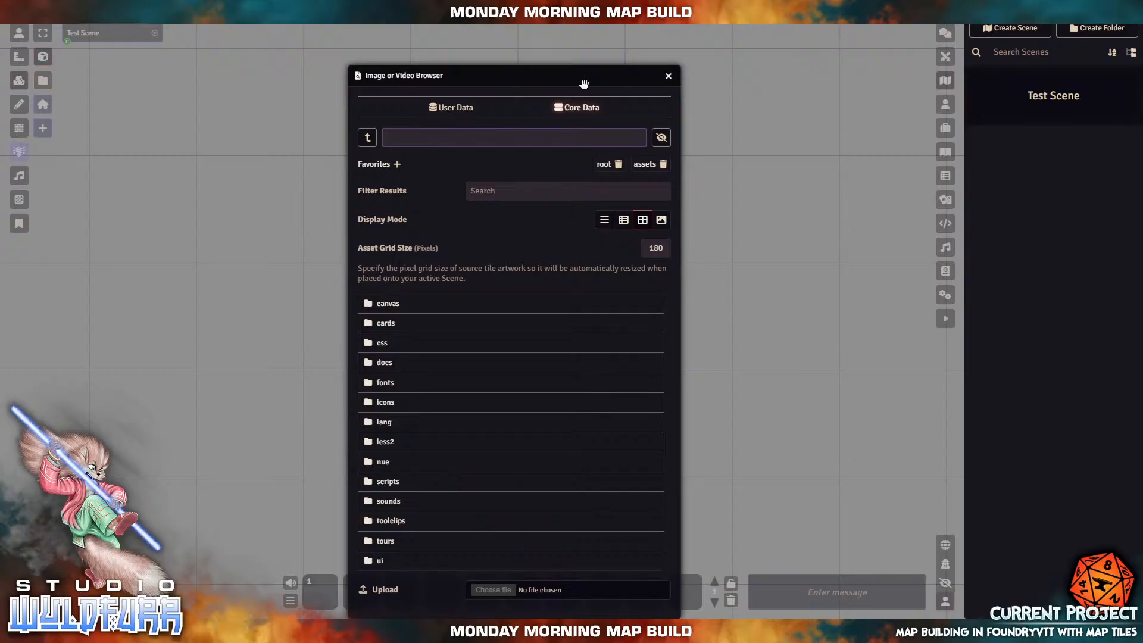
left_click(453, 108)
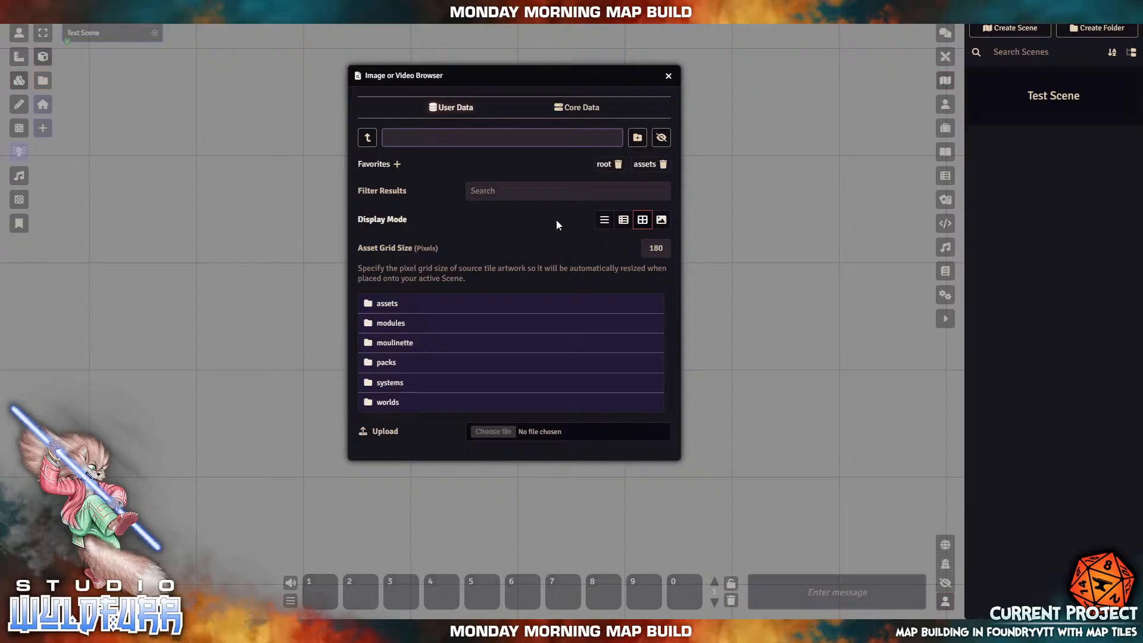
left_click(391, 324)
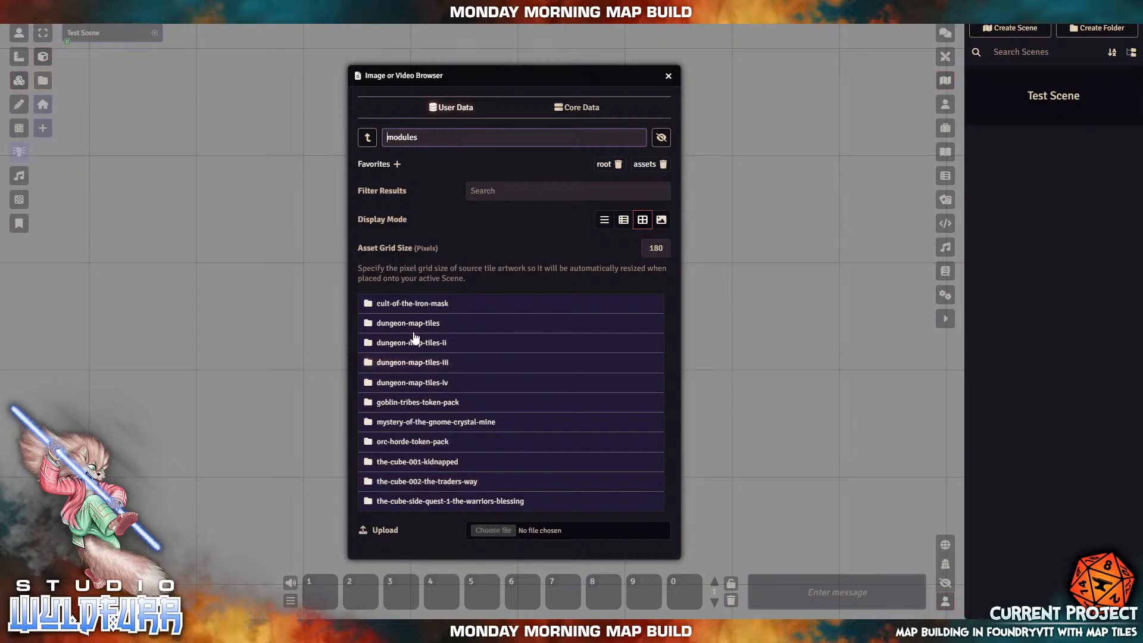
left_click(379, 325)
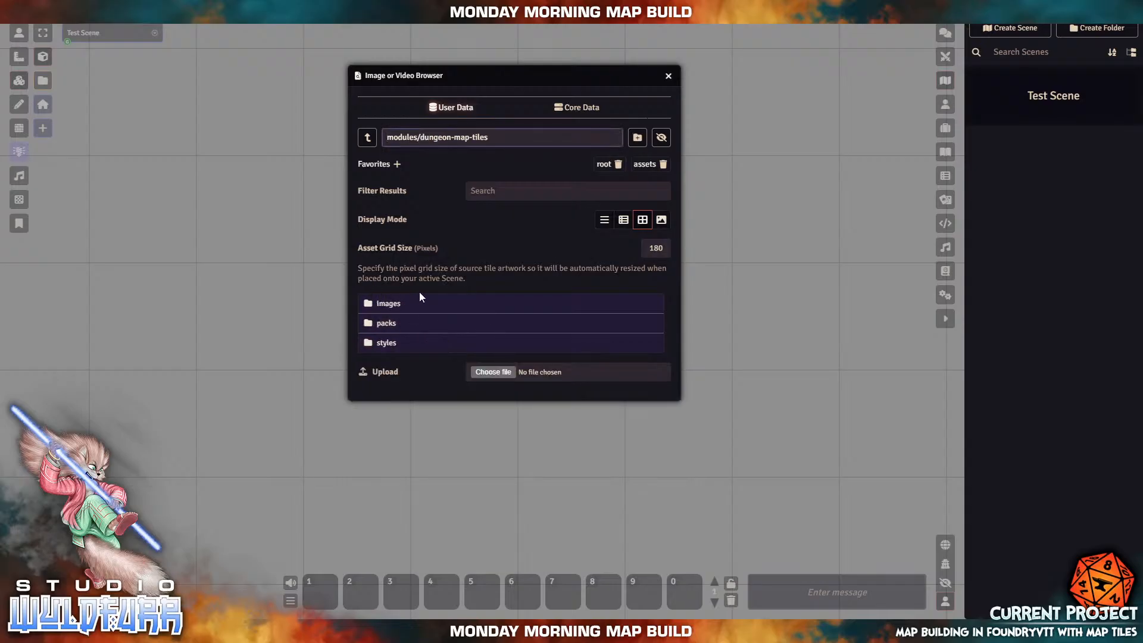
Step: Open the Read Me journal of the Dungeon Map Tiles compendium from Studio WyldFurr's Map Tile Packs
left_click(945, 272)
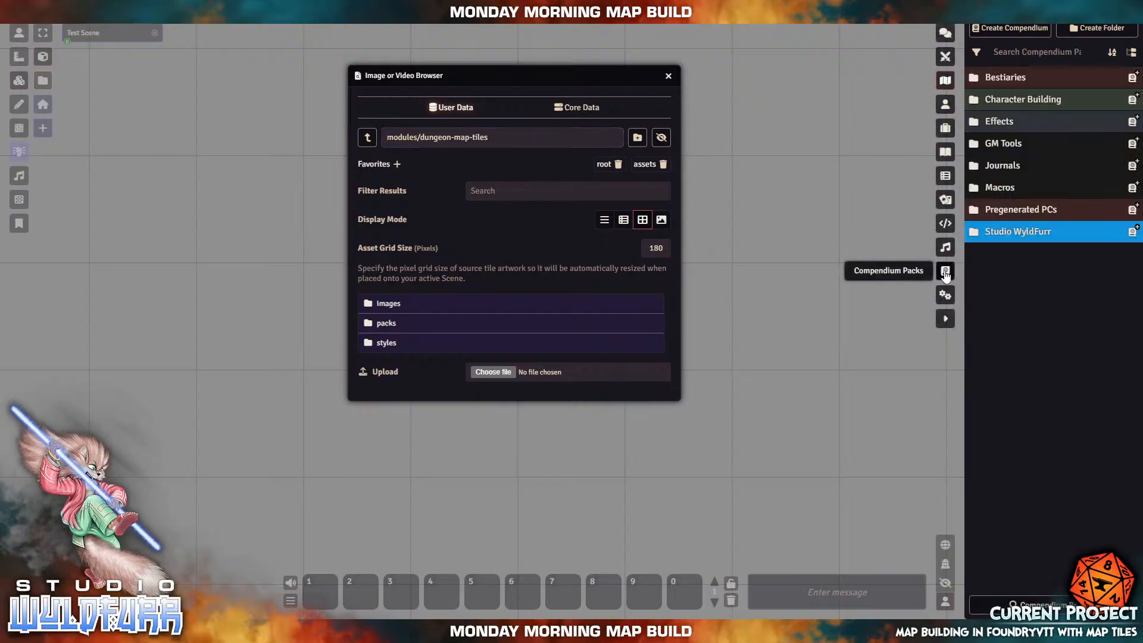
left_click(1016, 236)
left_click(1020, 256)
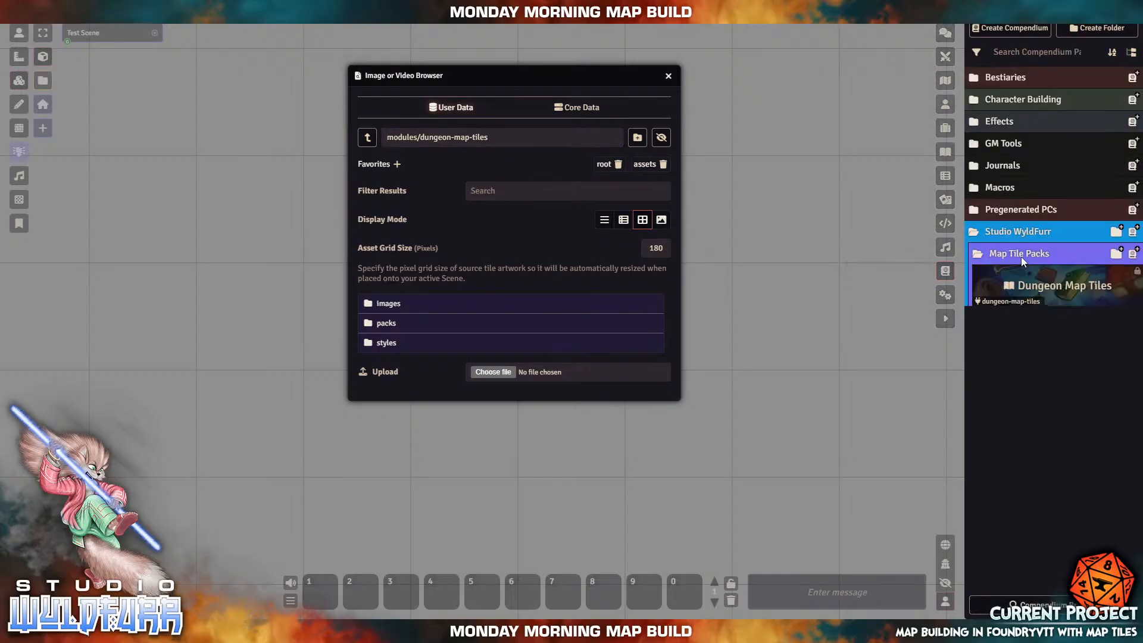
left_click(1025, 288)
left_click(122, 185)
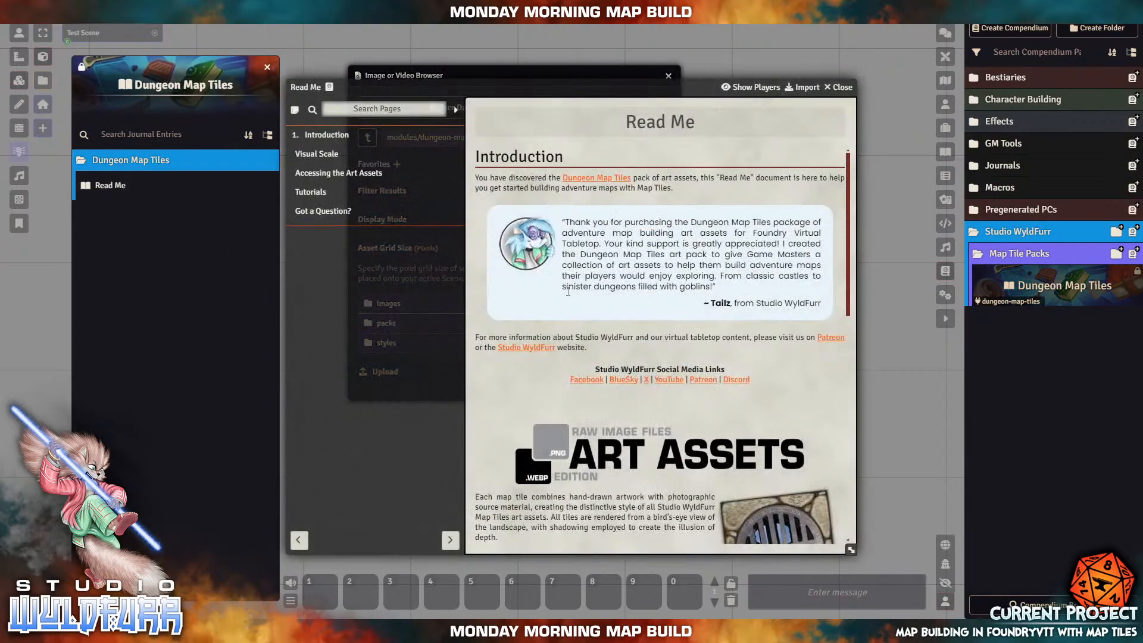
Step: Read the Accessing the Art Assets section for the image folder's path, close the journal and compendium, and return to the scene list
scroll(502, 305, "down", 10)
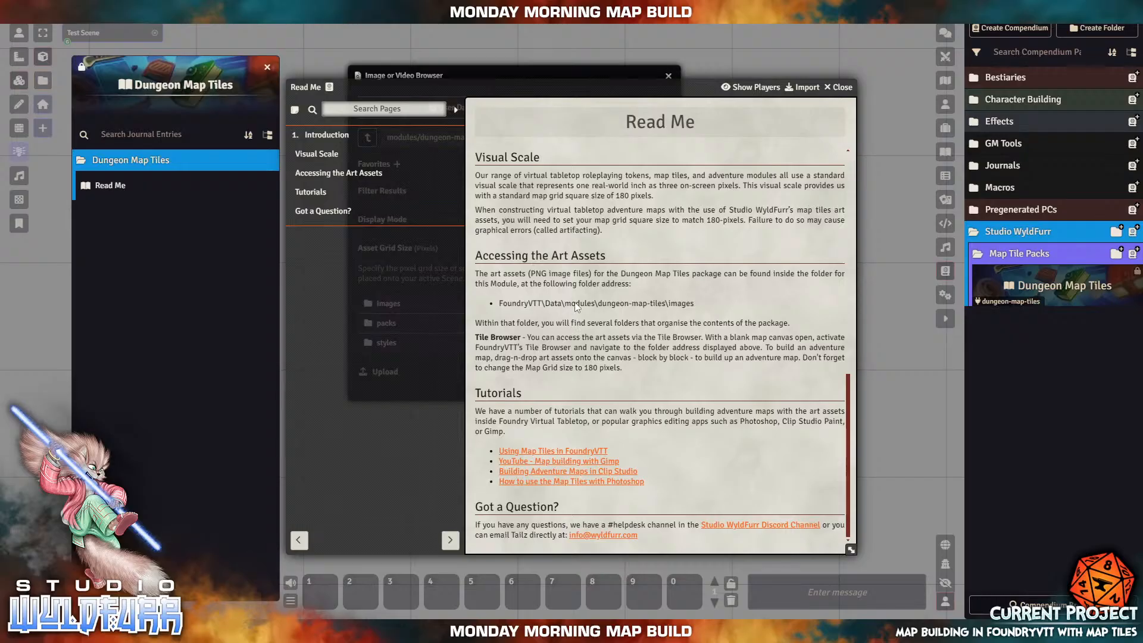
left_click_drag(567, 302, 595, 304)
left_click_drag(599, 303, 664, 304)
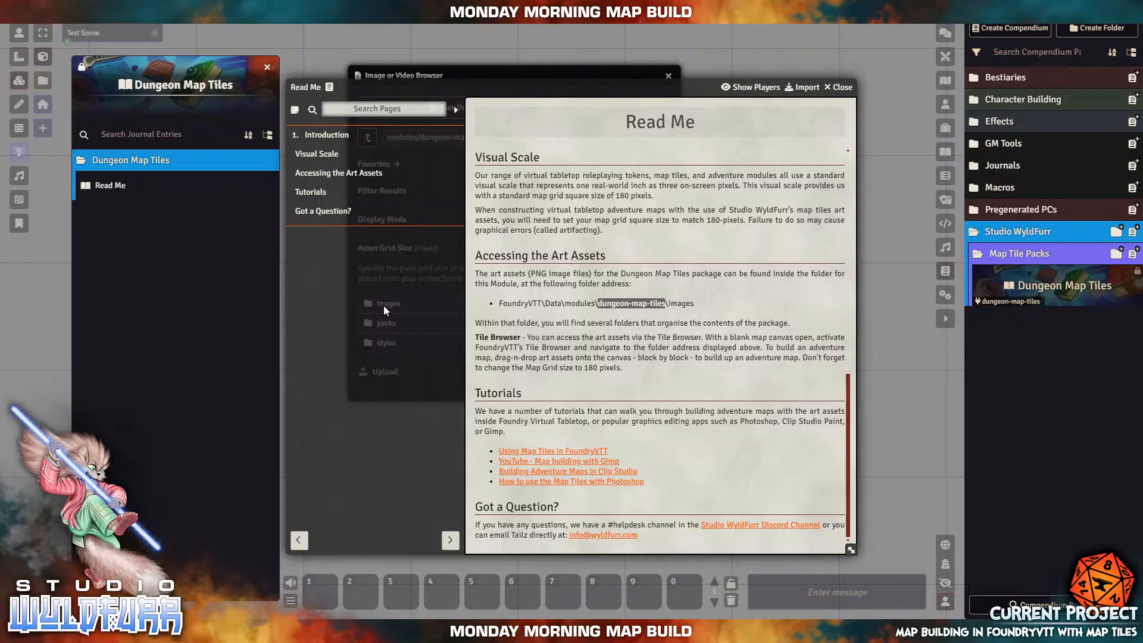
left_click_drag(668, 303, 695, 305)
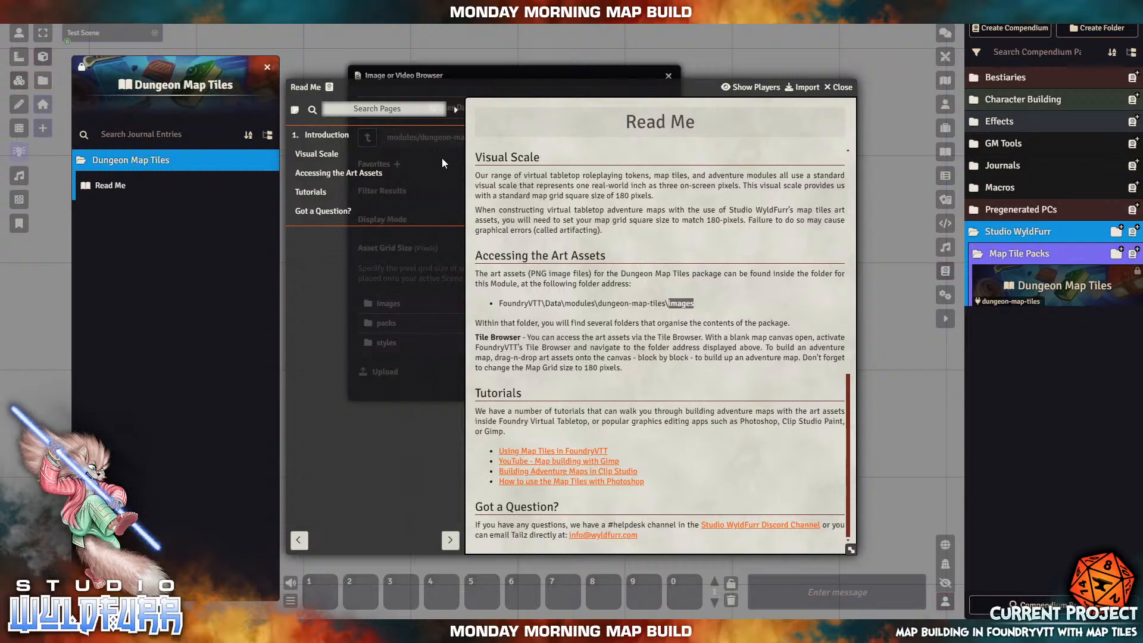
left_click(267, 68)
left_click(841, 86)
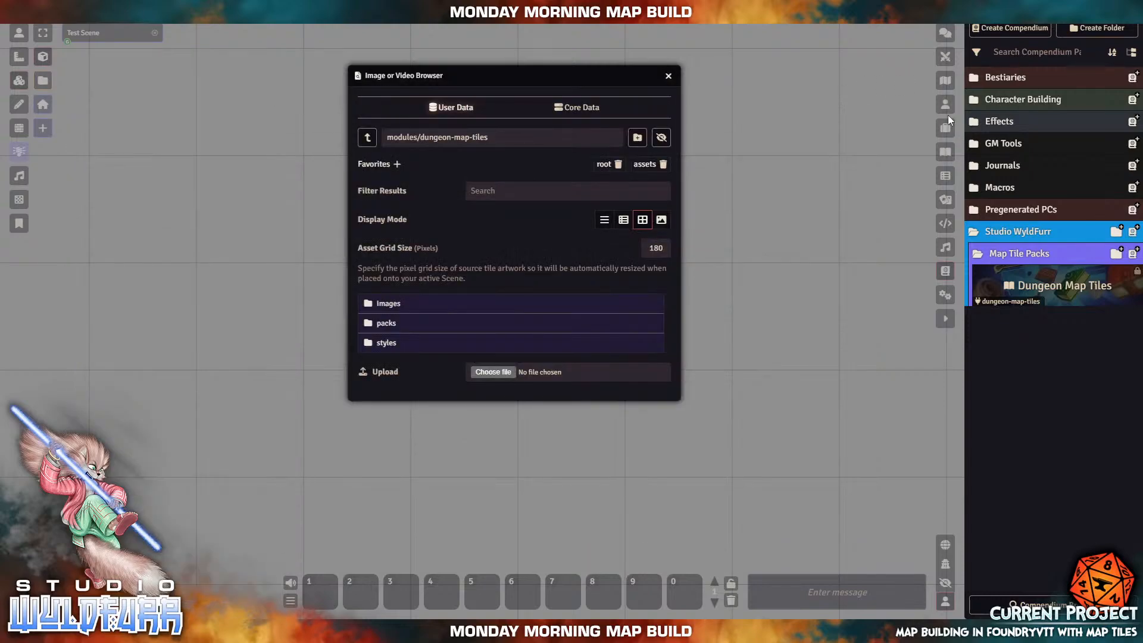
left_click(945, 80)
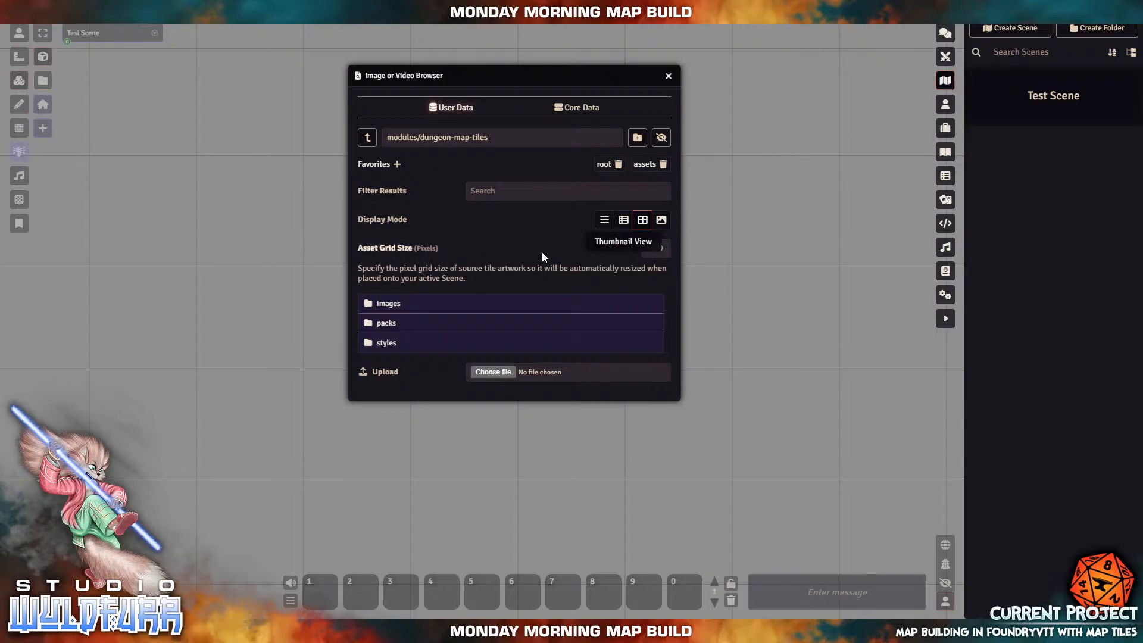
Step: Open the images folder of dungeon-map-tiles and look through its tile category folders
left_click(379, 302)
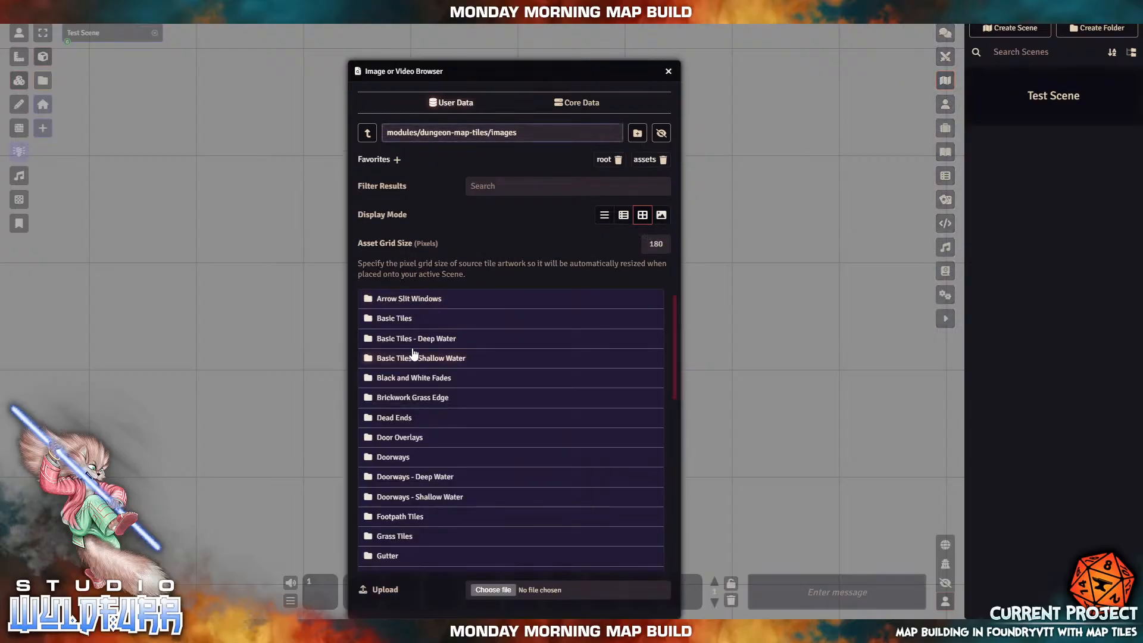
scroll(413, 337, "down", 10)
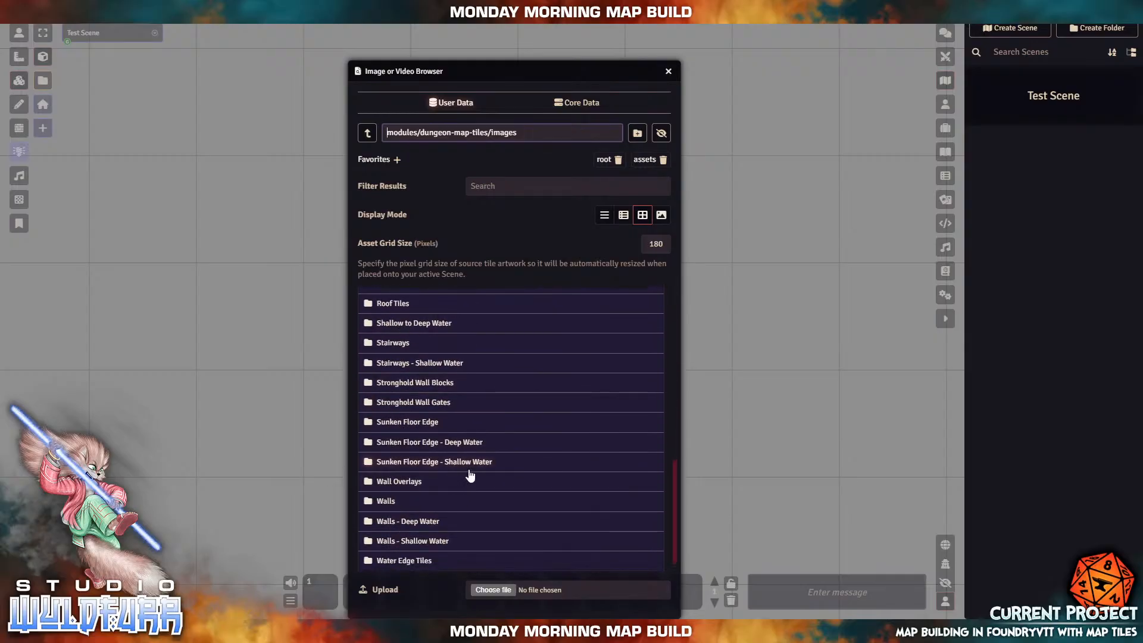
scroll(469, 476, "up", 10)
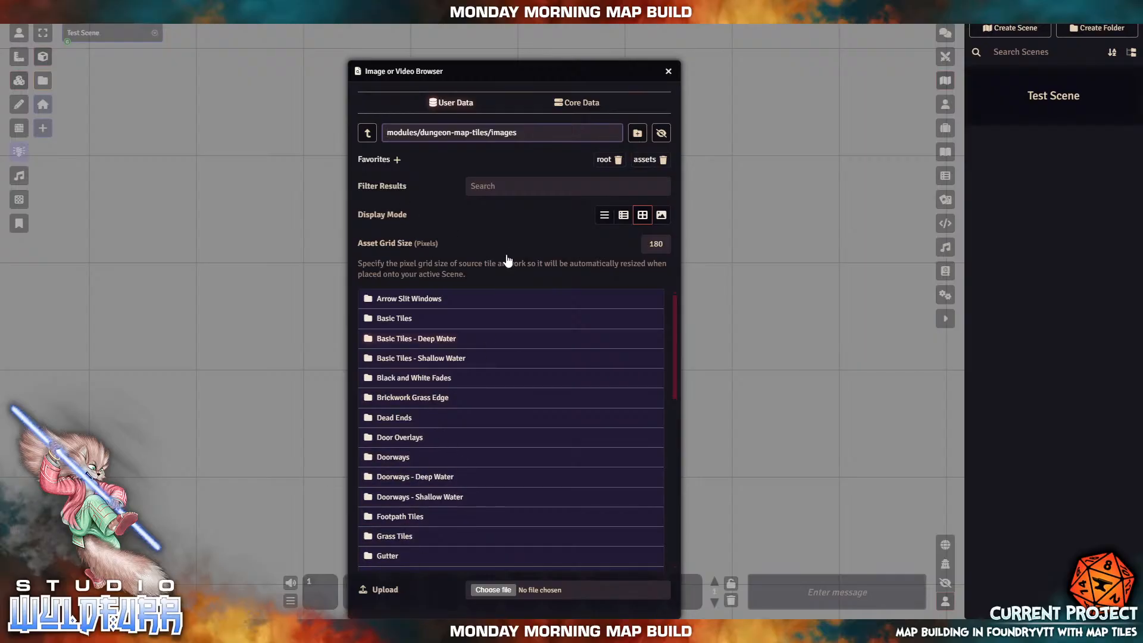
Step: Try filtering the image folders by a random string of letters, and clear the filter
left_click(500, 186)
type("oigjwrojgtijwop")
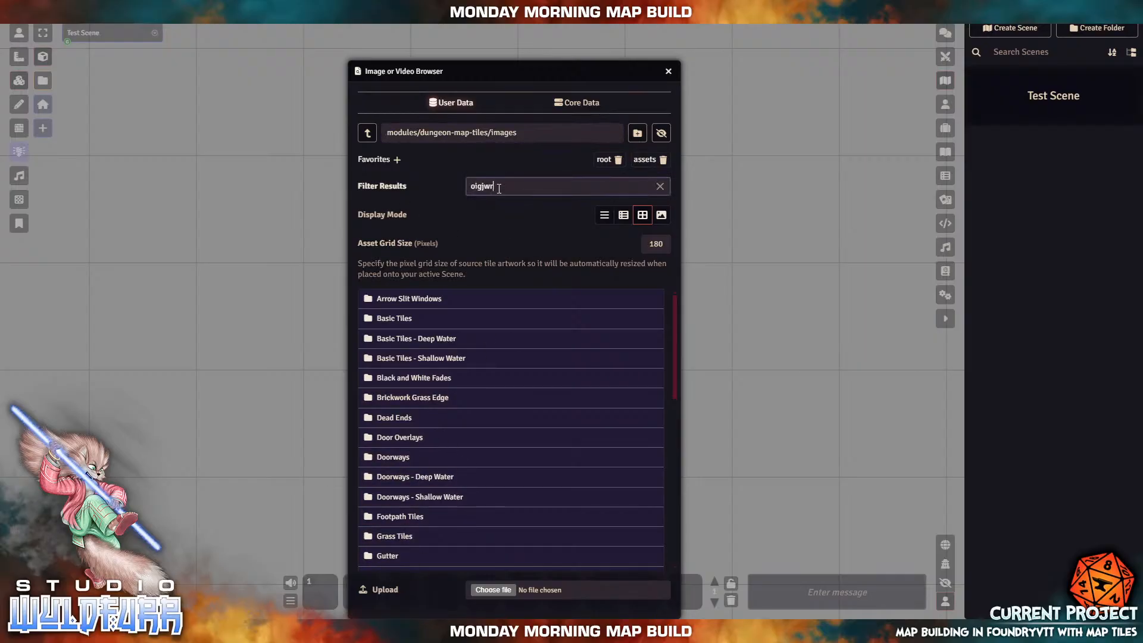
key("BackSpace")
key("BackSpace")
key("BackSpace")
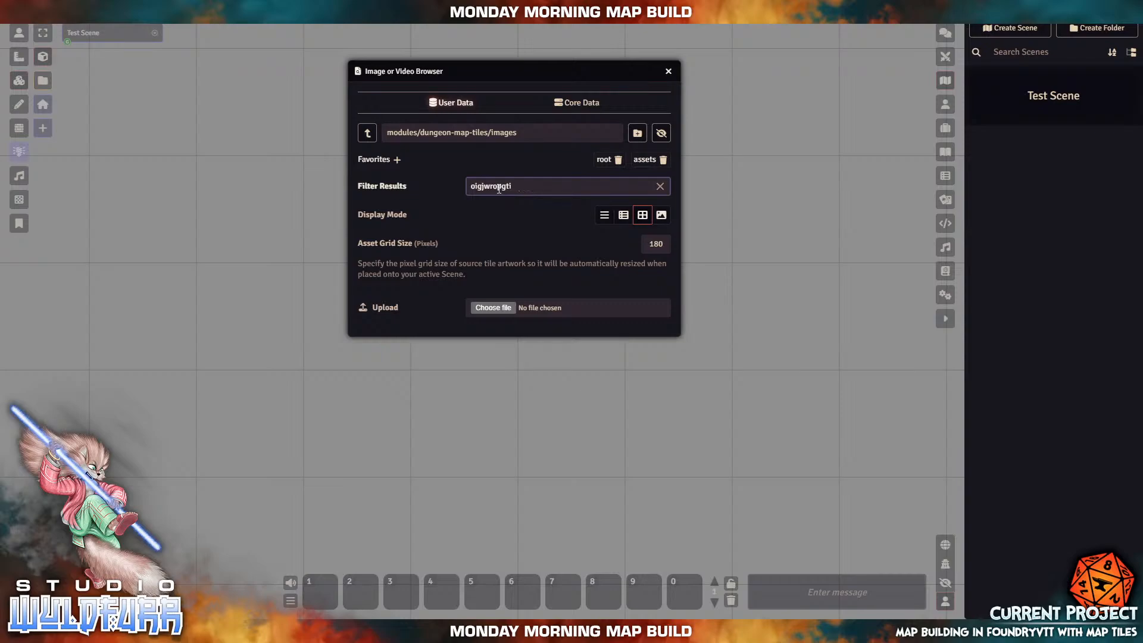
key("BackSpace")
key("BackSpace")
key("BackSpace")
key("BackSpace")
key("BackSpace")
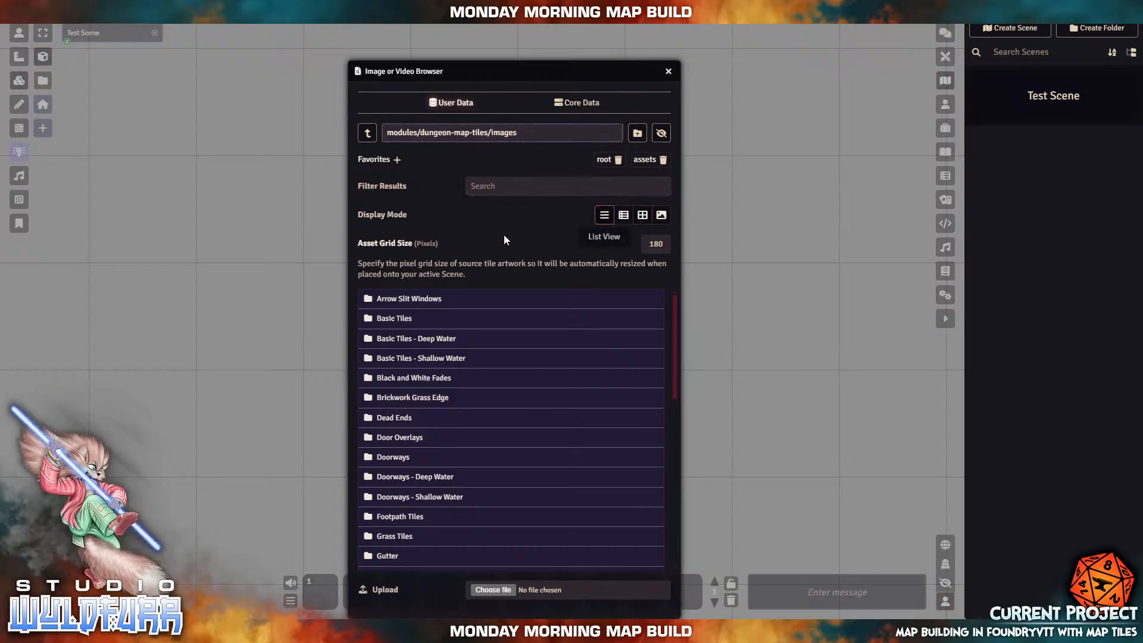
Step: Compare the list and thumbnail display modes on the image folders, looking through the whole folder list
left_click(604, 215)
scroll(428, 446, "down", 6)
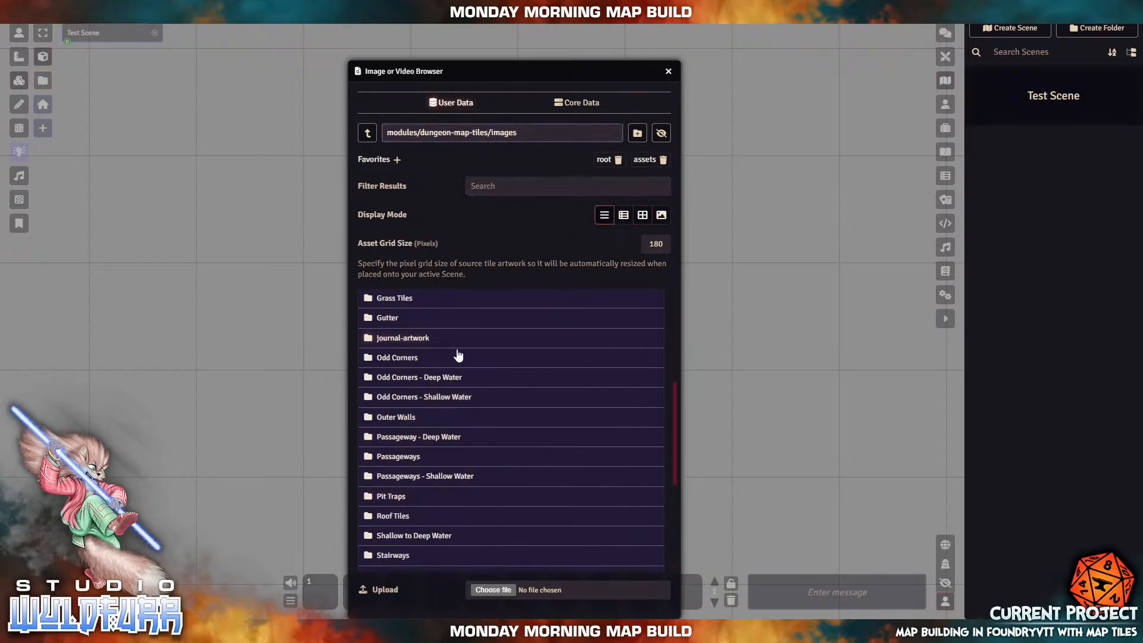
scroll(455, 357, "down", 2)
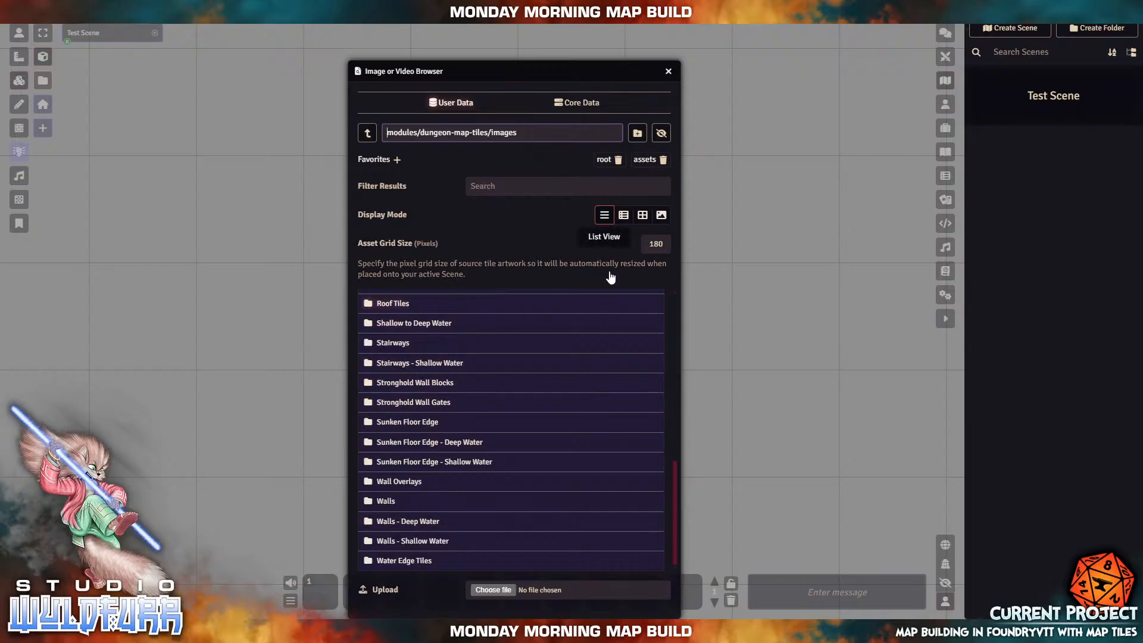
left_click(623, 216)
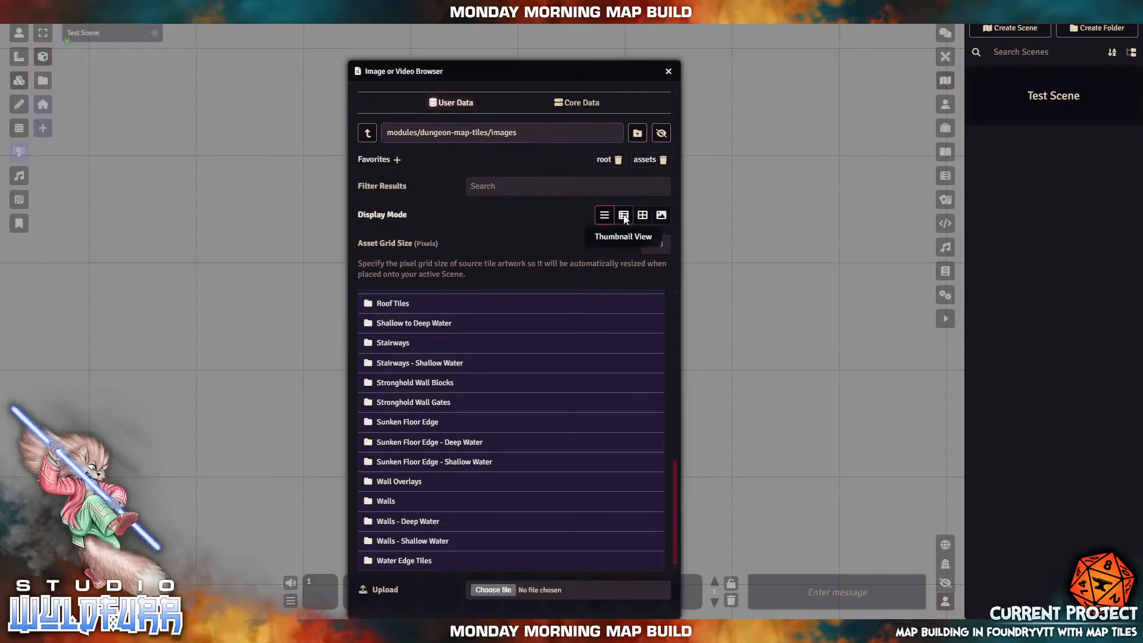
scroll(411, 454, "down", 3)
scroll(410, 454, "down", 4)
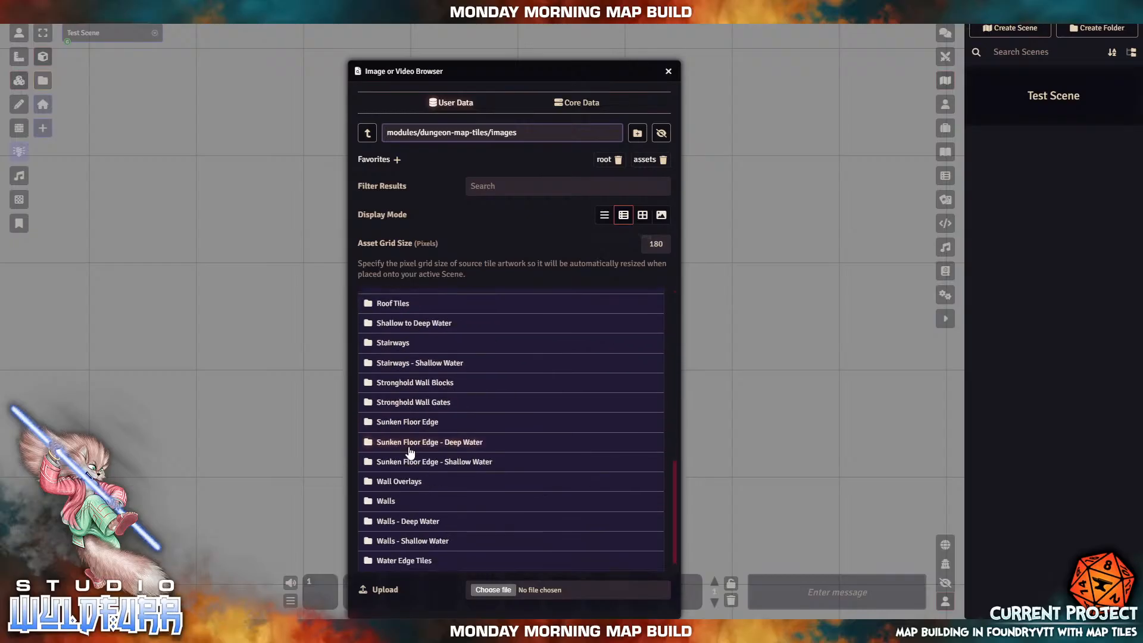
scroll(409, 364, "up", 7)
scroll(409, 364, "up", 3)
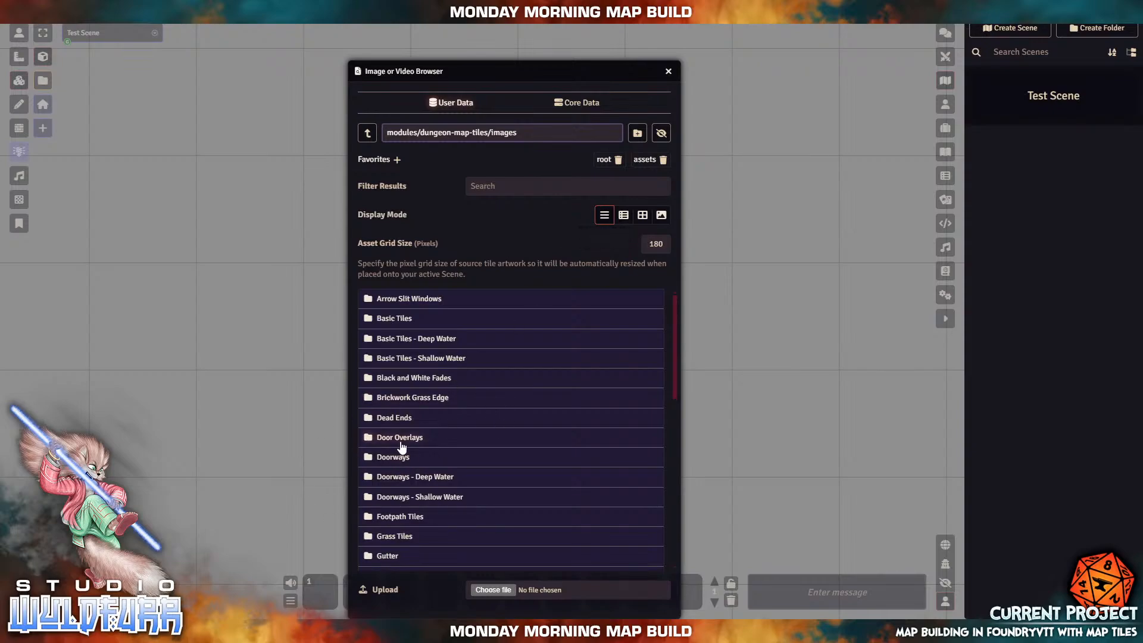
Step: Open the Dead Ends folder, compare its tiles in each display mode, and return to the tile grid display
left_click(390, 417)
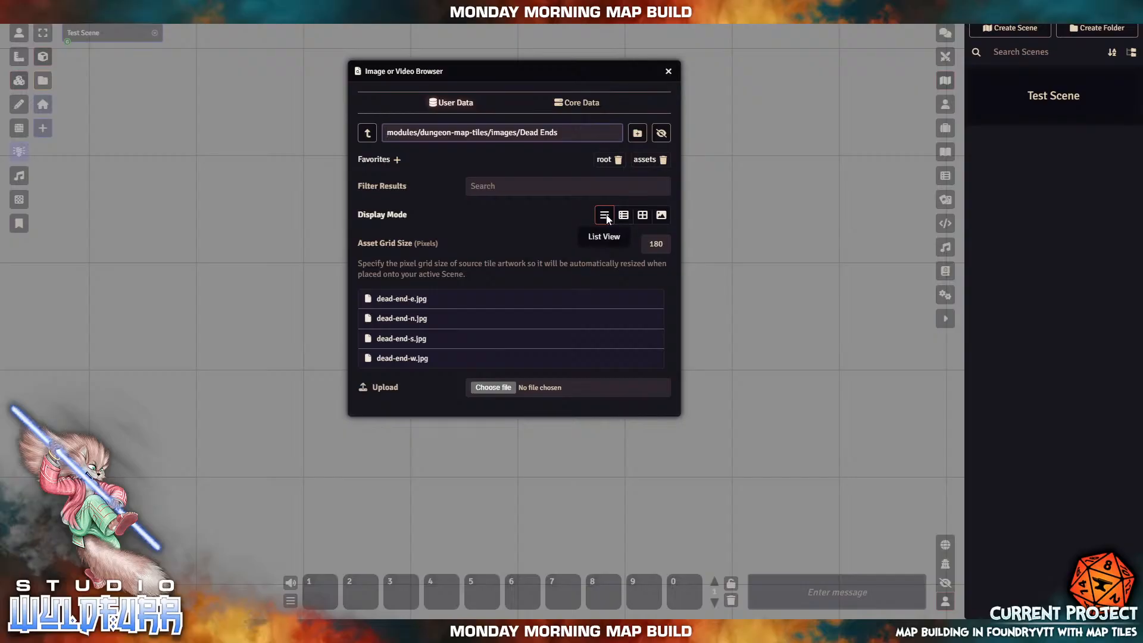
left_click(623, 216)
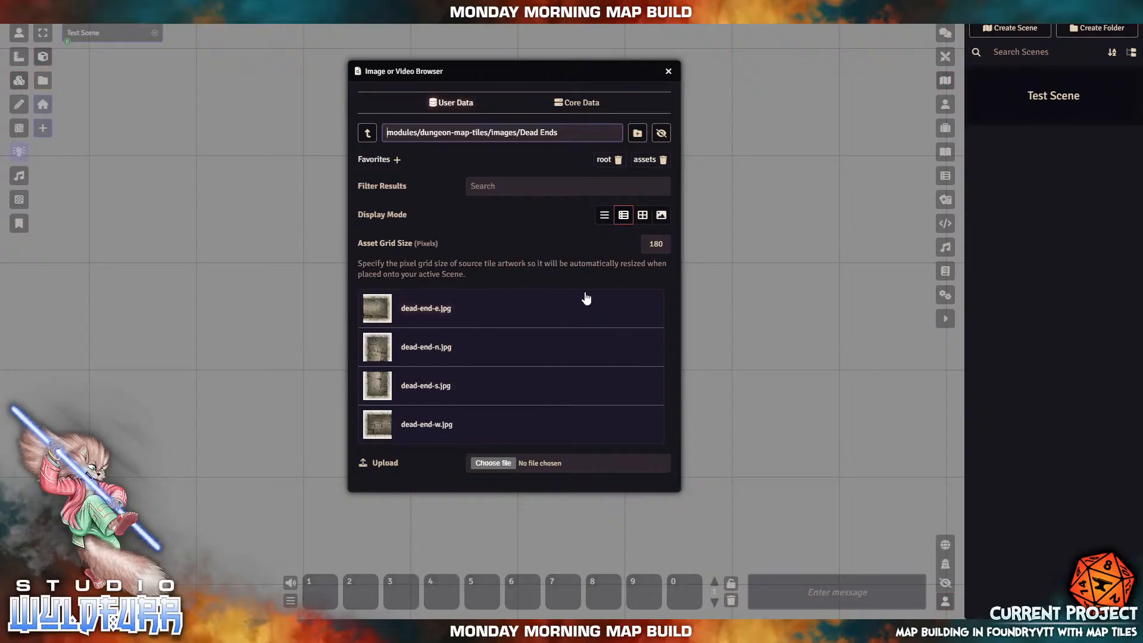
left_click(643, 219)
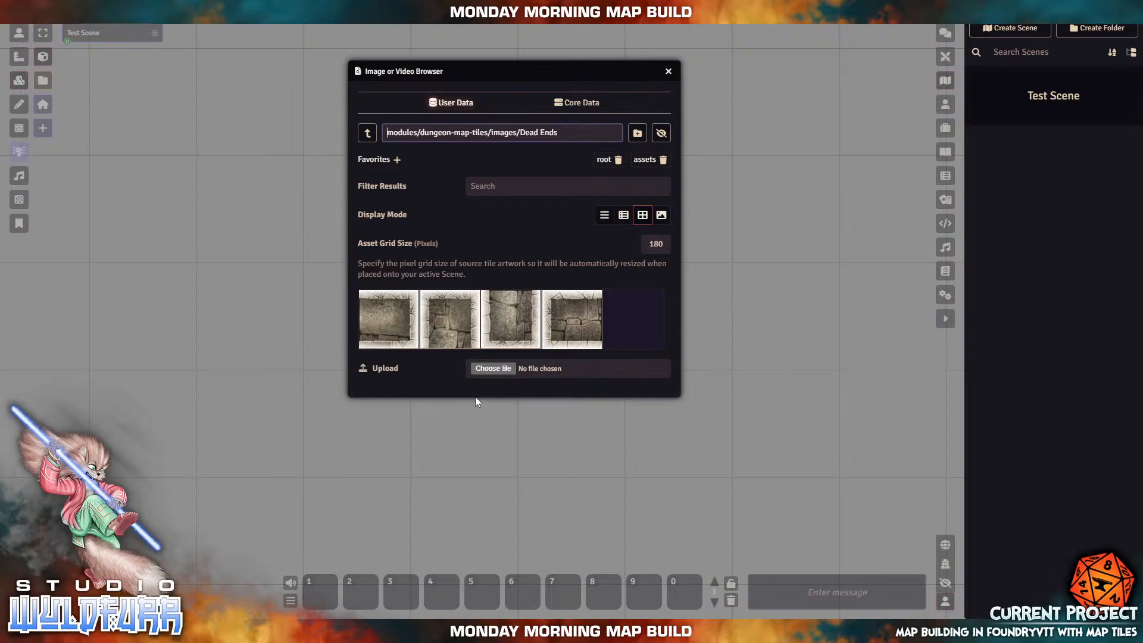
left_click(660, 216)
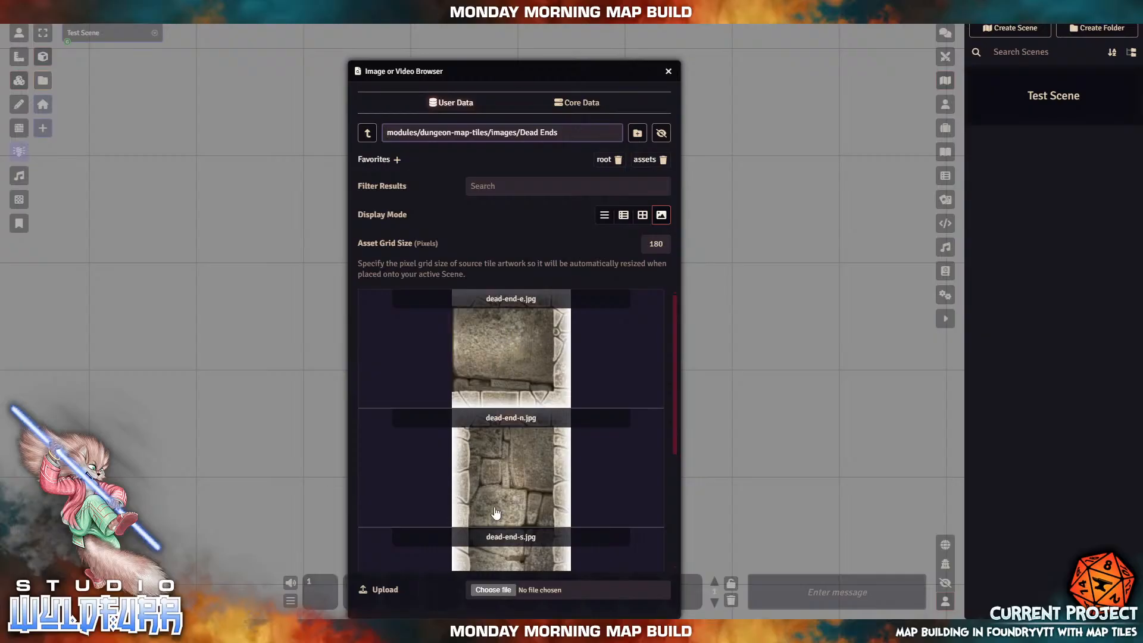
scroll(524, 467, "down", 3)
scroll(524, 485, "up", 3)
scroll(501, 390, "down", 3)
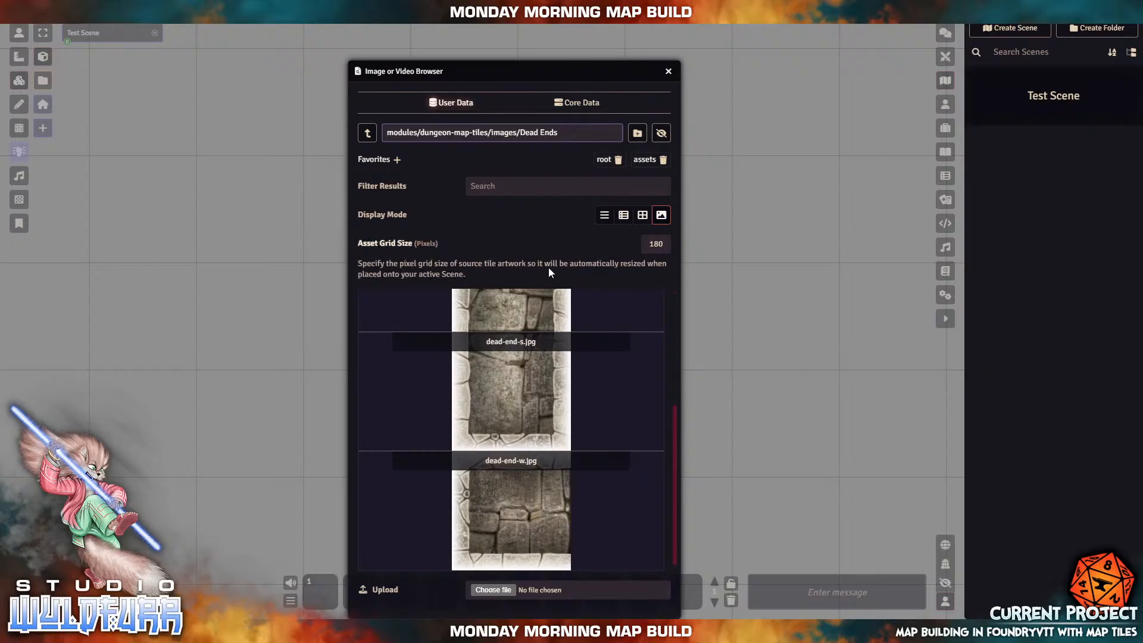
left_click(642, 216)
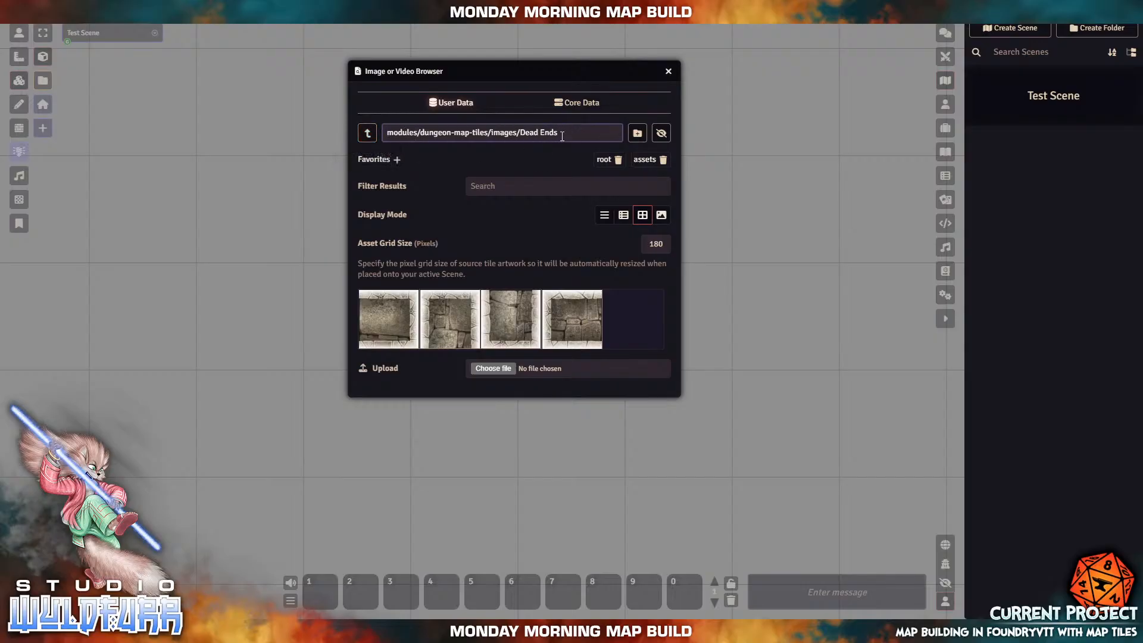
Step: Highlight the Dead Ends folder's path and its last part, and go back up to the images folder
left_click_drag(565, 131, 383, 131)
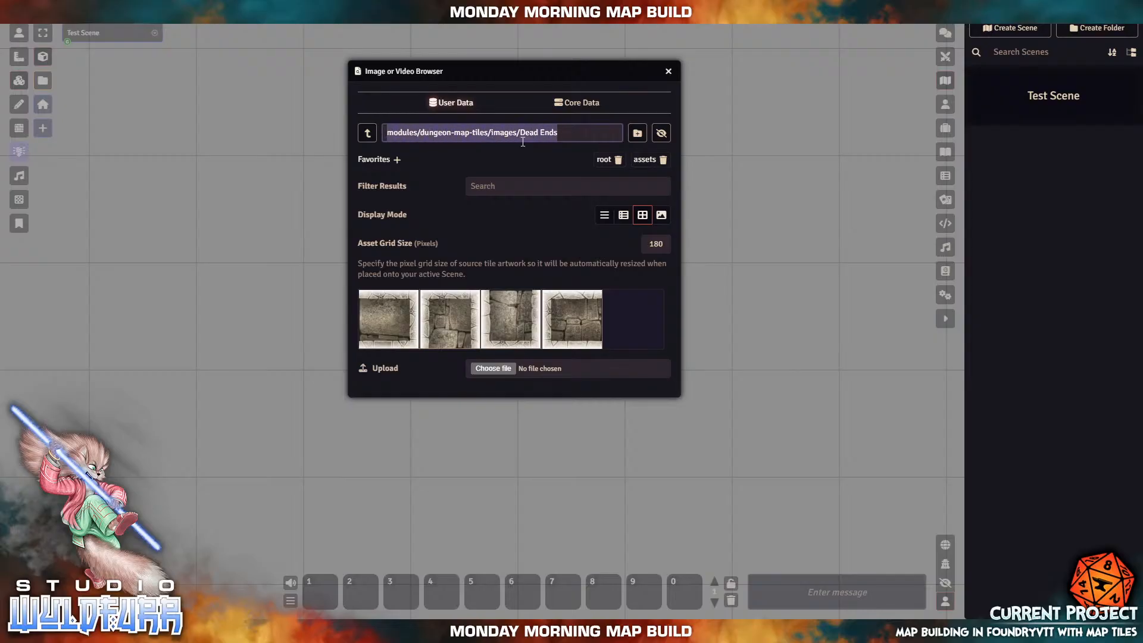
left_click(557, 132)
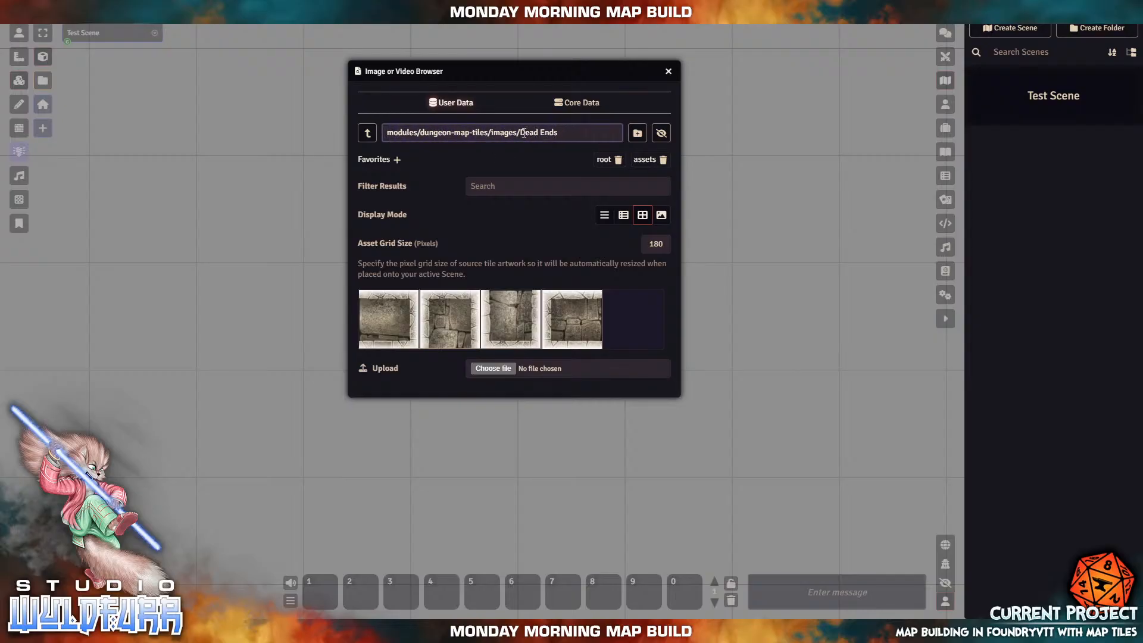
left_click_drag(522, 134, 567, 132)
left_click(367, 133)
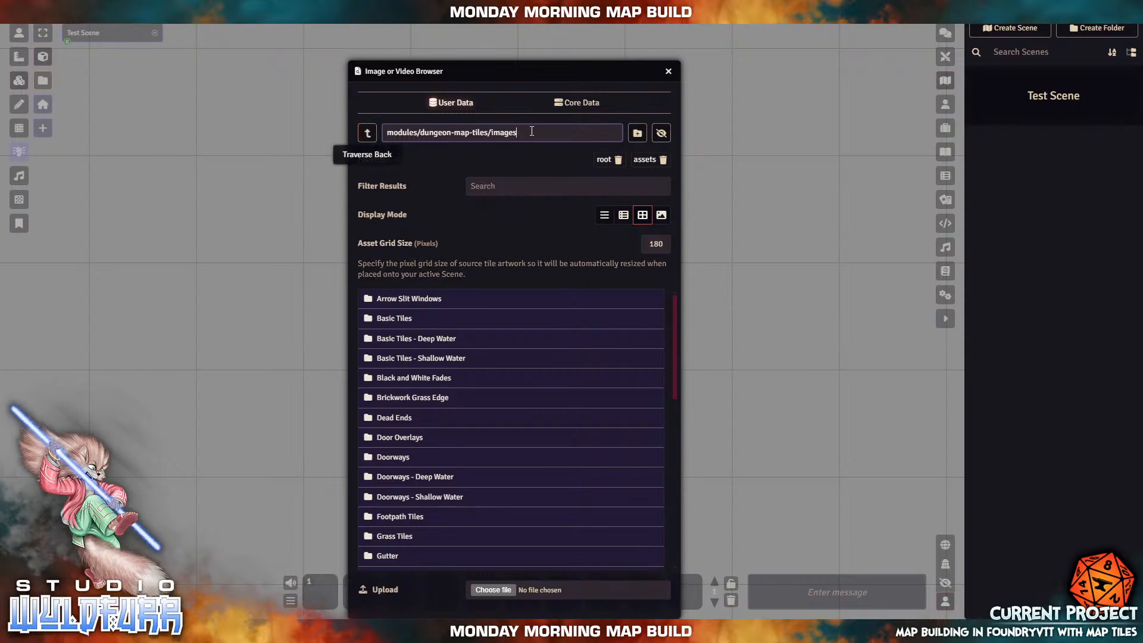
Step: Go to modules/dungeon-map-tiles and back into images by editing the path, and repeat it by traversing back and reopening the folder
key("BackSpace")
key("BackSpace")
key("BackSpace")
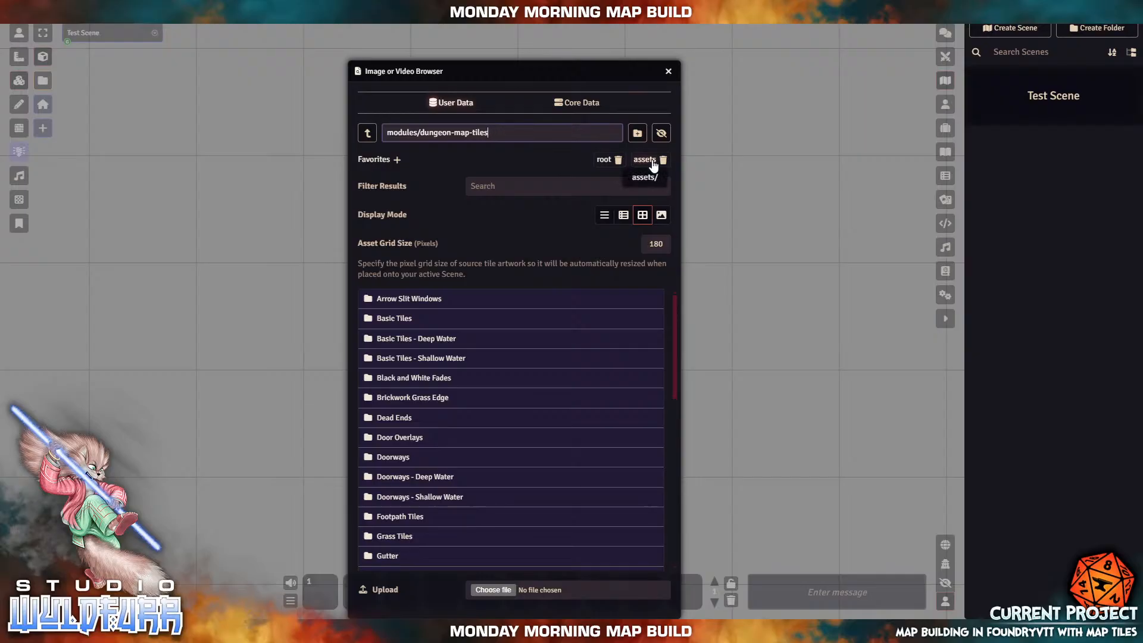
key("Return")
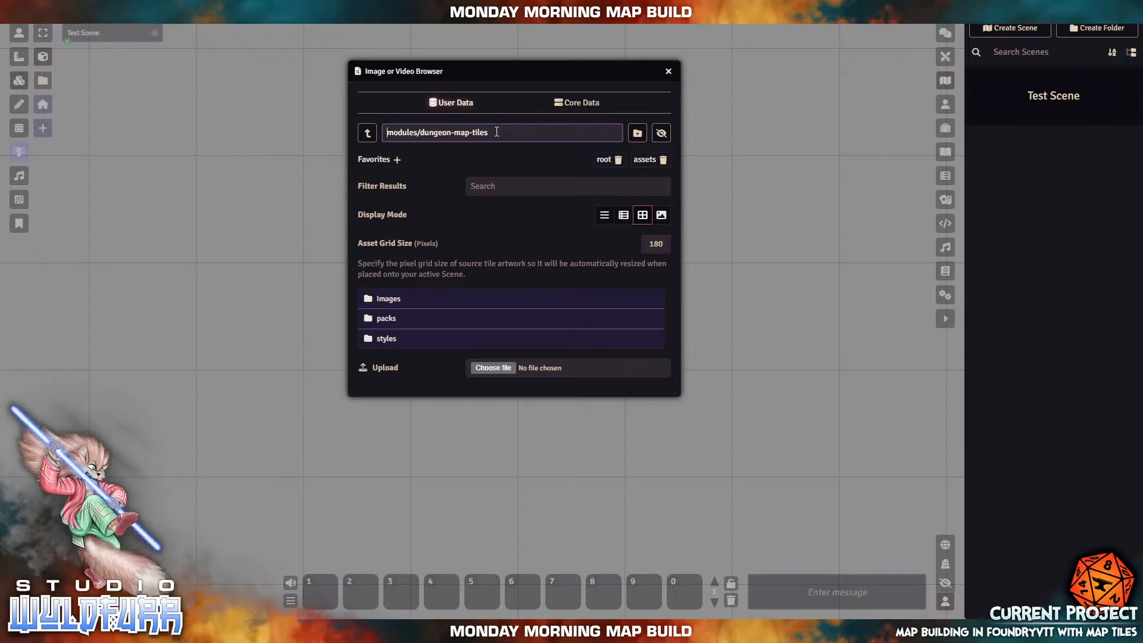
type("images")
key("Return")
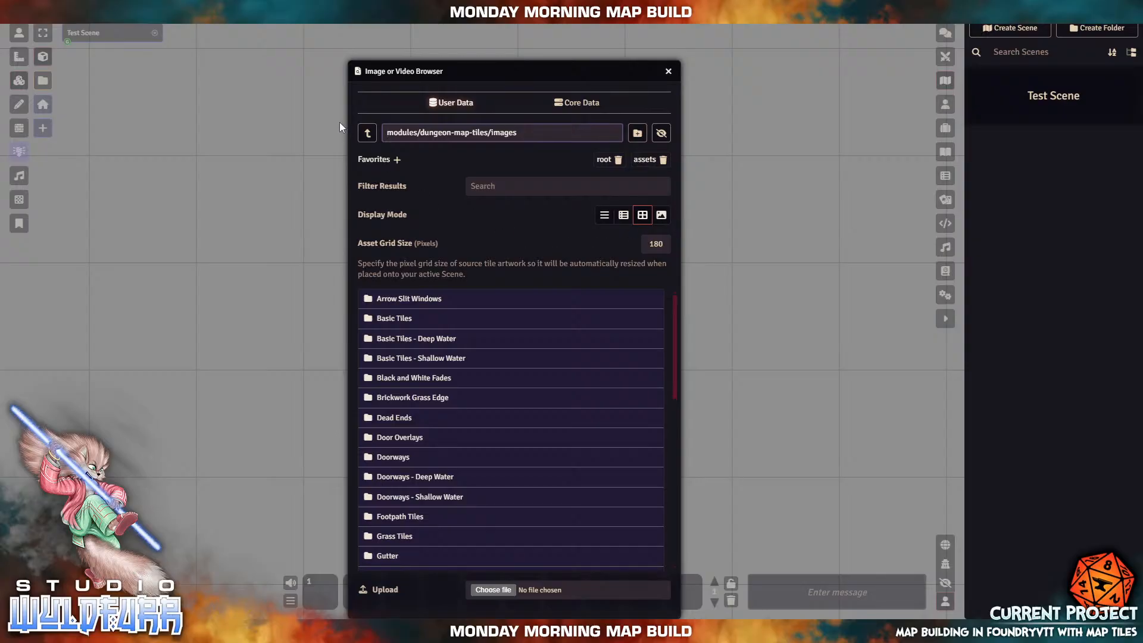
left_click(366, 132)
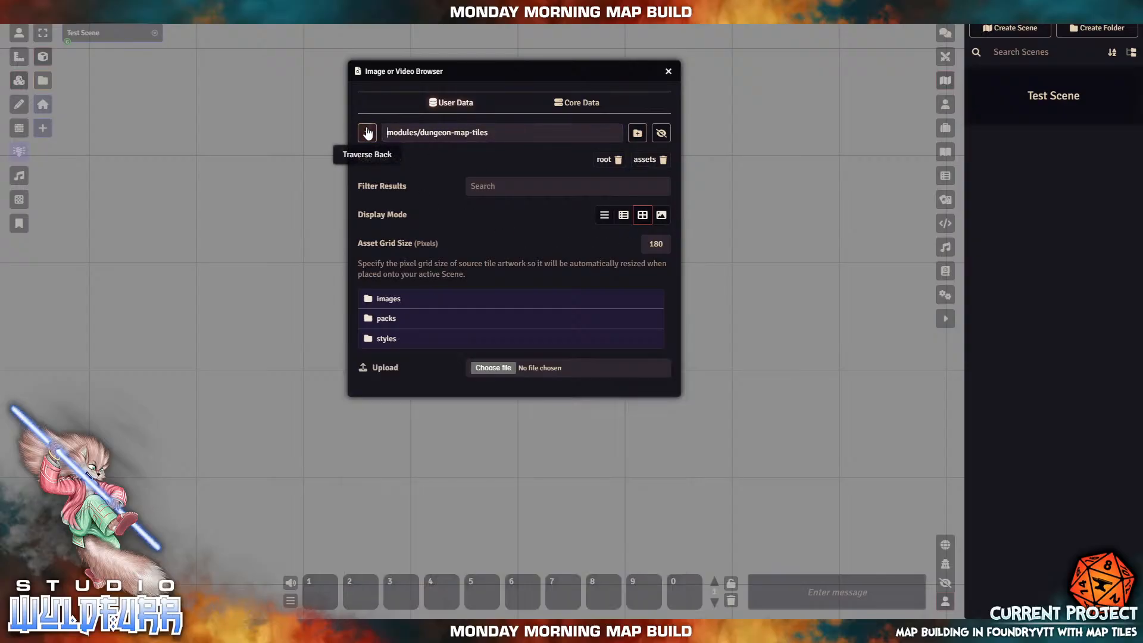
left_click(394, 300)
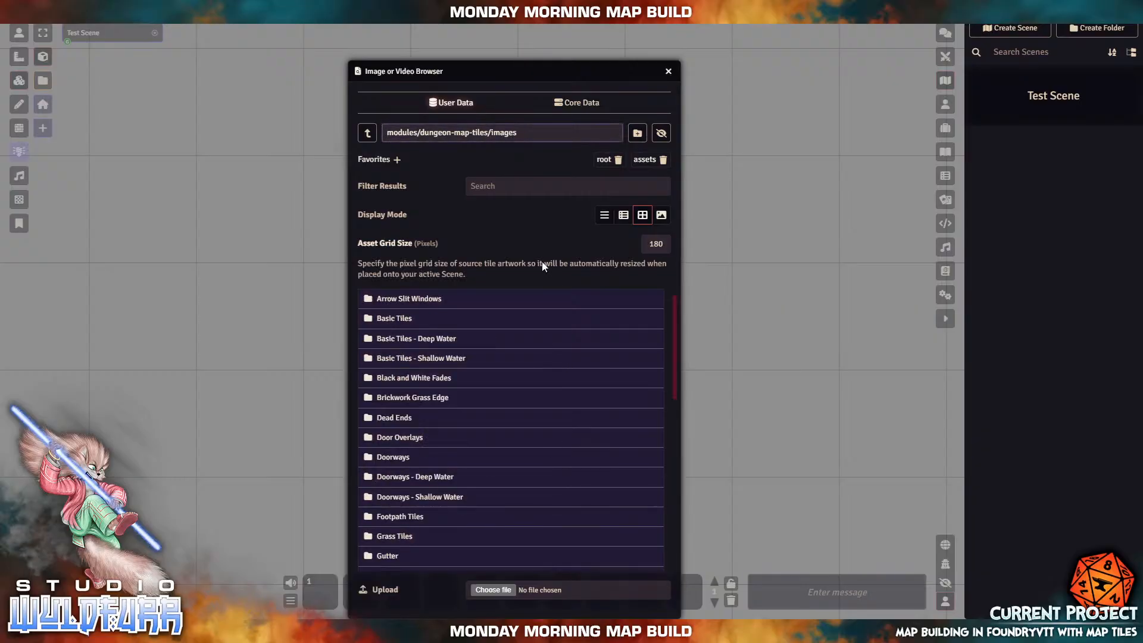
Step: Move the Image or Video Browser window higher over the canvas
mouse_move(494, 69)
left_mouse_down()
mouse_move(698, 55)
mouse_move(408, 39)
mouse_move(571, 36)
mouse_move(378, 35)
mouse_move(513, 59)
left_mouse_up()
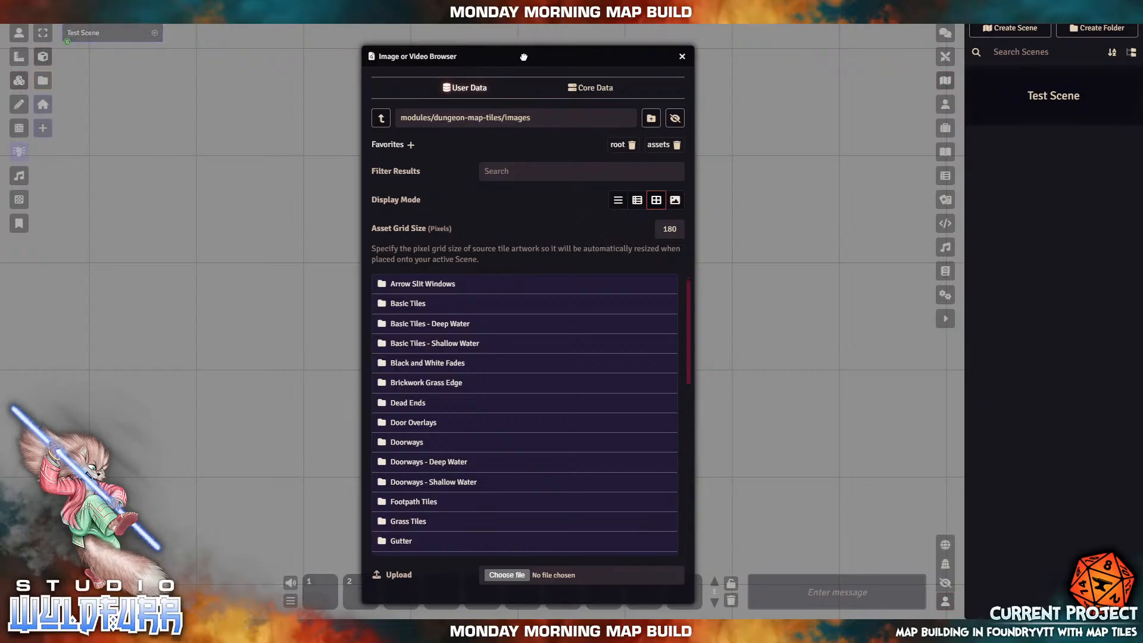
mouse_move(524, 57)
left_mouse_down()
mouse_move(876, 56)
mouse_move(1065, 21)
mouse_move(938, 38)
mouse_move(522, 40)
left_mouse_up()
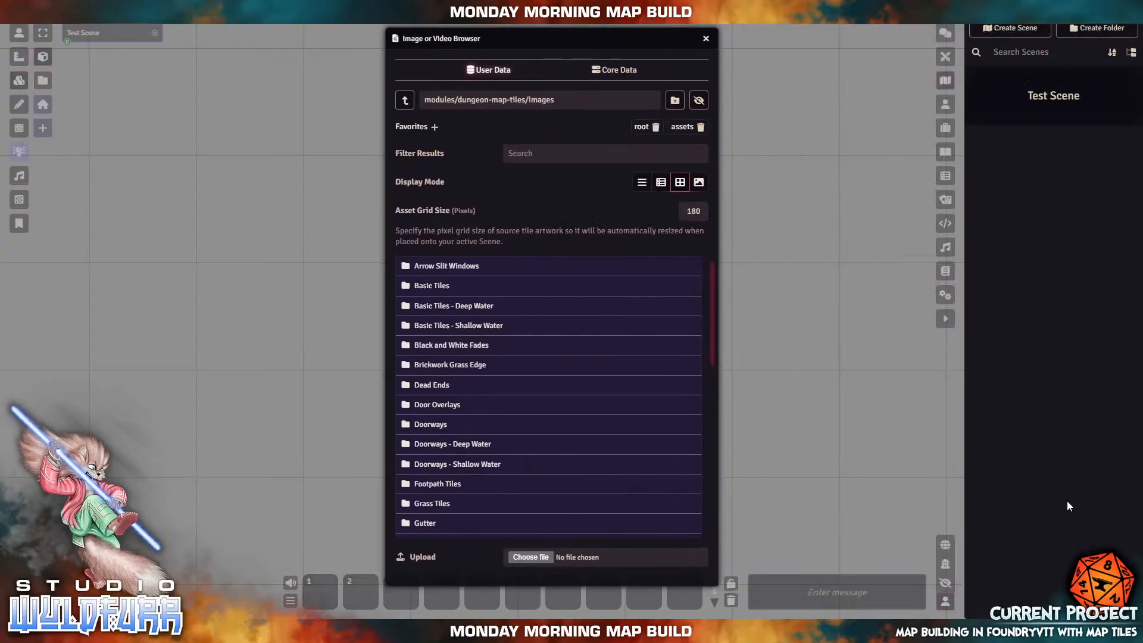
Step: Move the Image or Video Browser window clear of the canvas, open the Basic Tiles folder and look through its tiles
left_click_drag(579, 41, 999, 44)
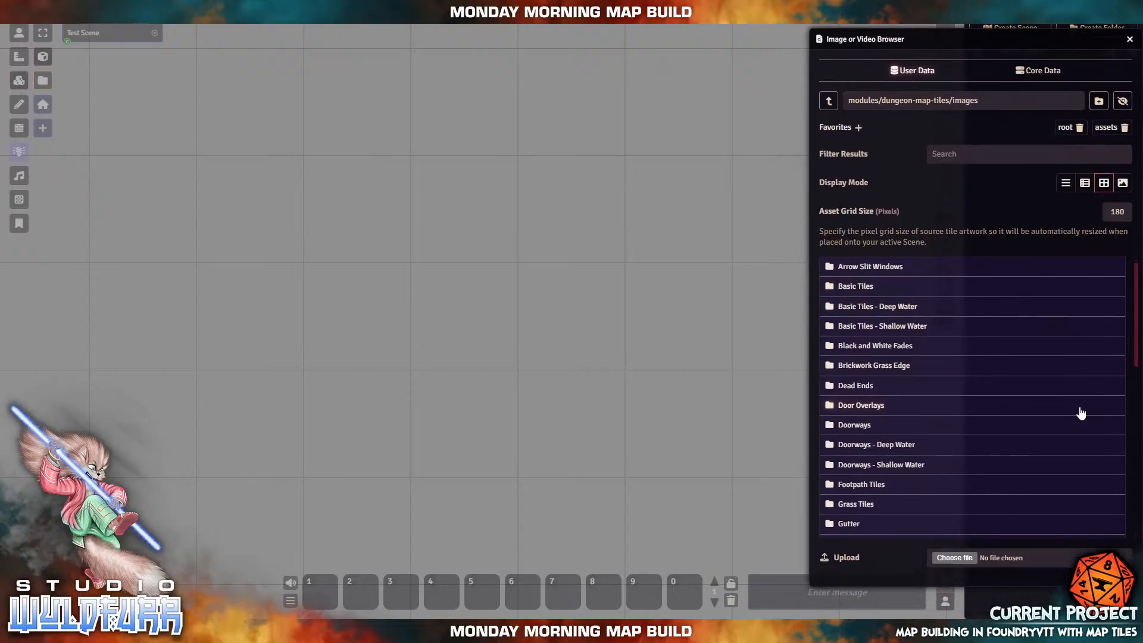
left_click(857, 289)
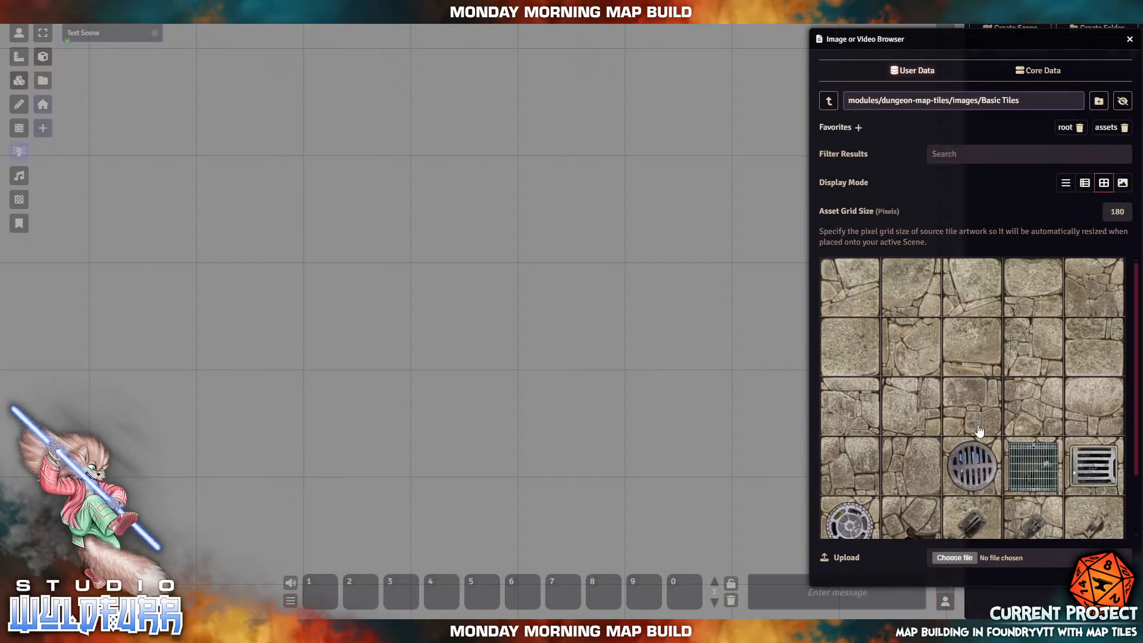
scroll(1011, 375, "down", 2)
scroll(904, 446, "up", 2)
Step: Place three different stone floor tiles from Basic Tiles side by side in a horizontal row on the scene
left_click_drag(961, 350, 468, 320)
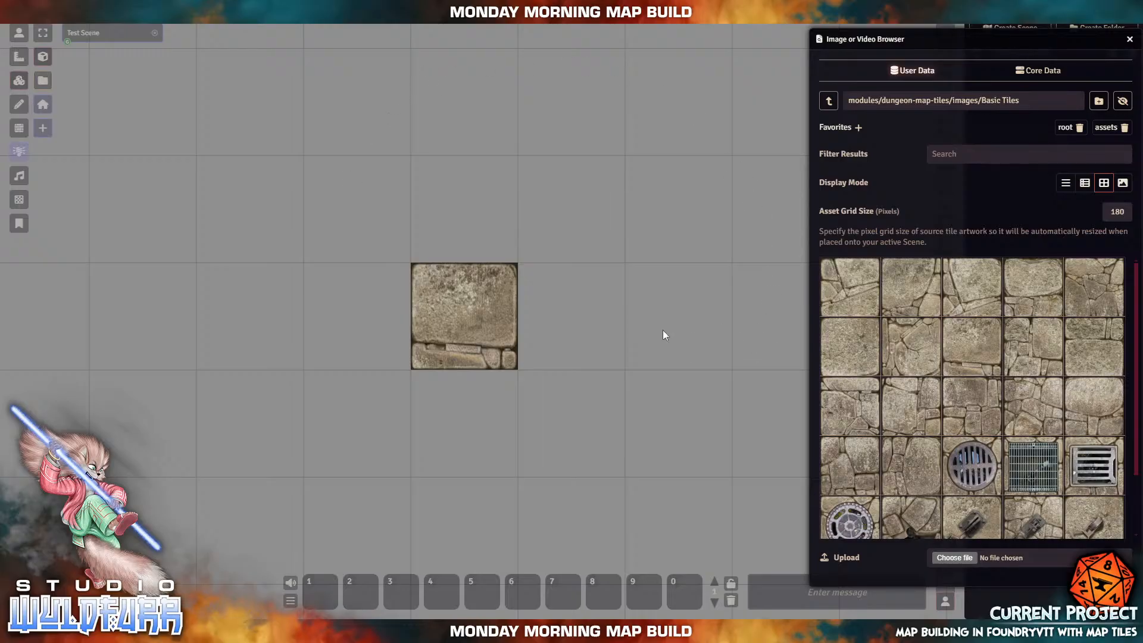
left_click_drag(1010, 353, 580, 316)
left_click_drag(1086, 353, 681, 301)
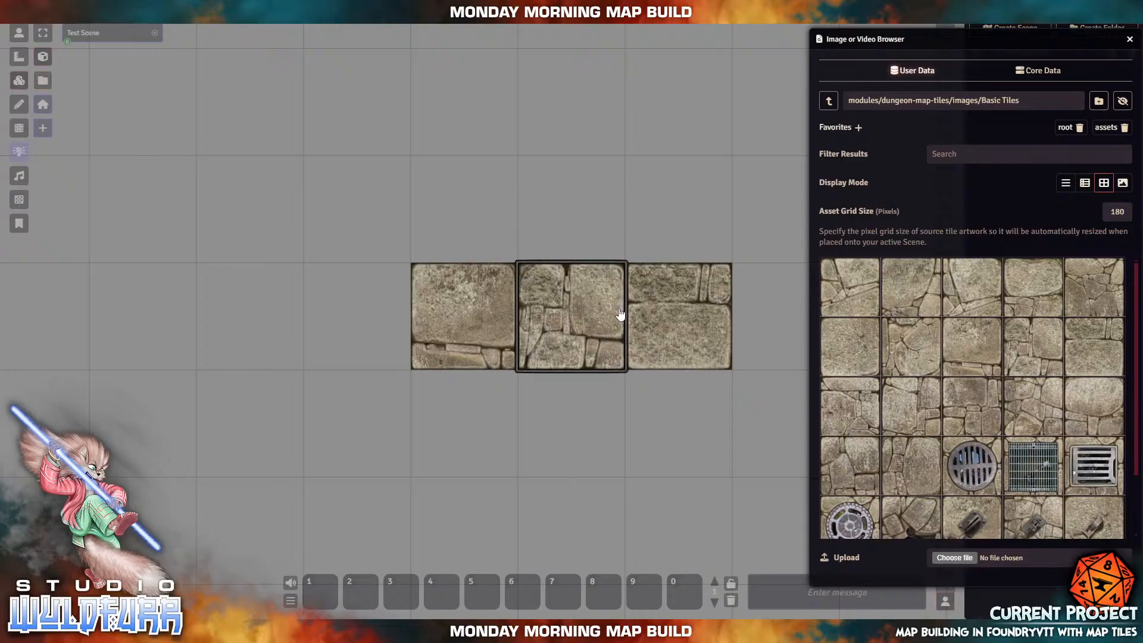
Step: Select each of the three placed floor tiles individually, ending with the first tile of the row
left_click(484, 311)
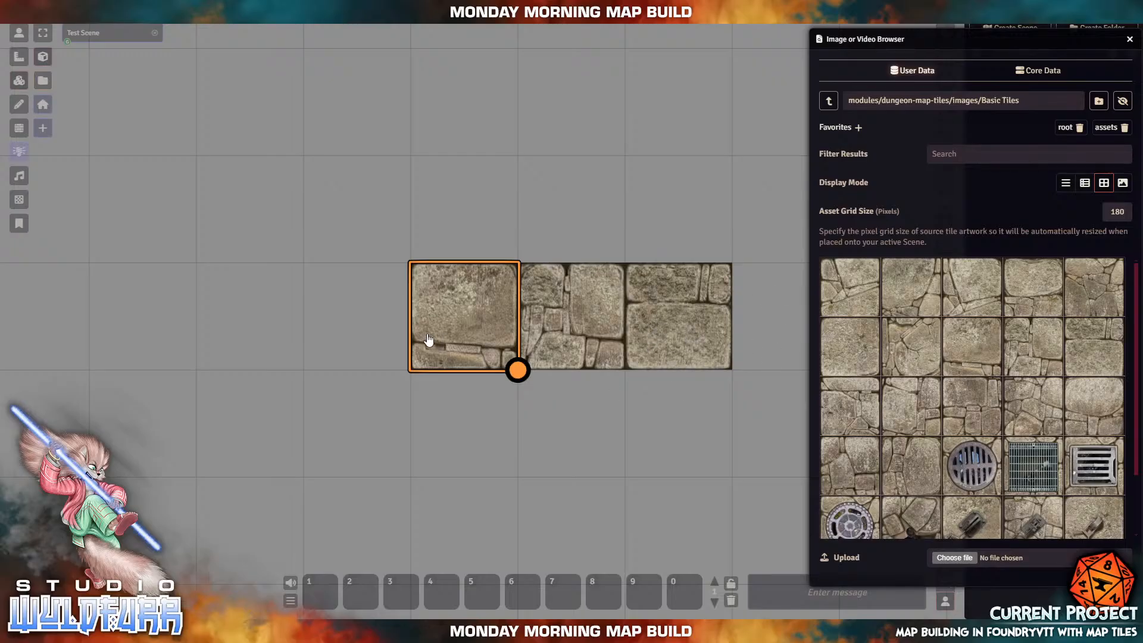
left_click(545, 318)
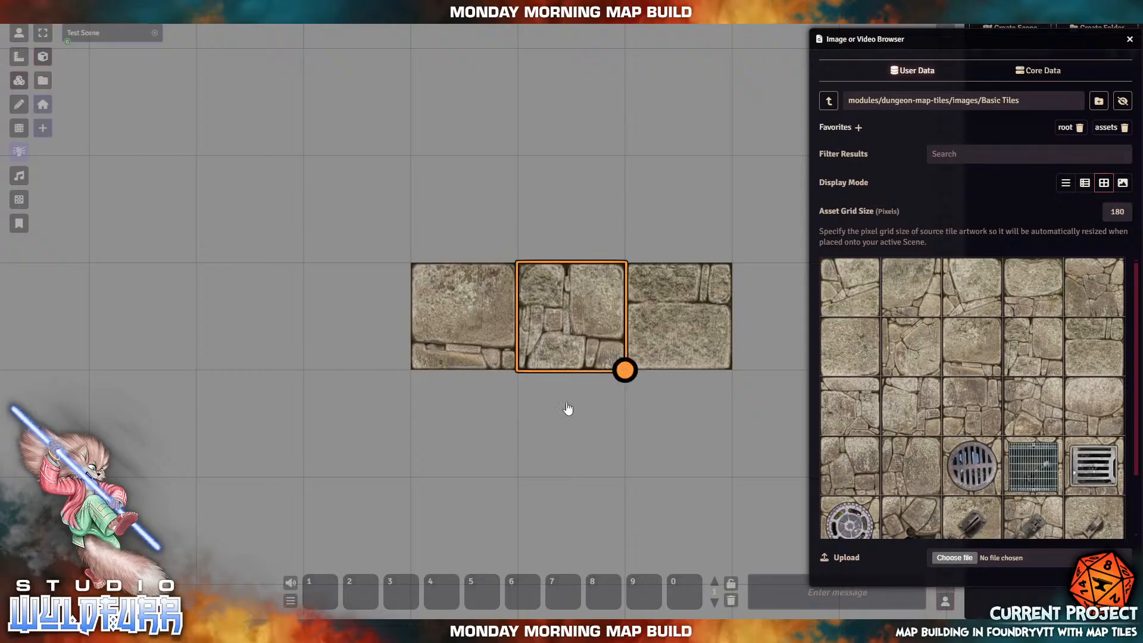
left_click(650, 322)
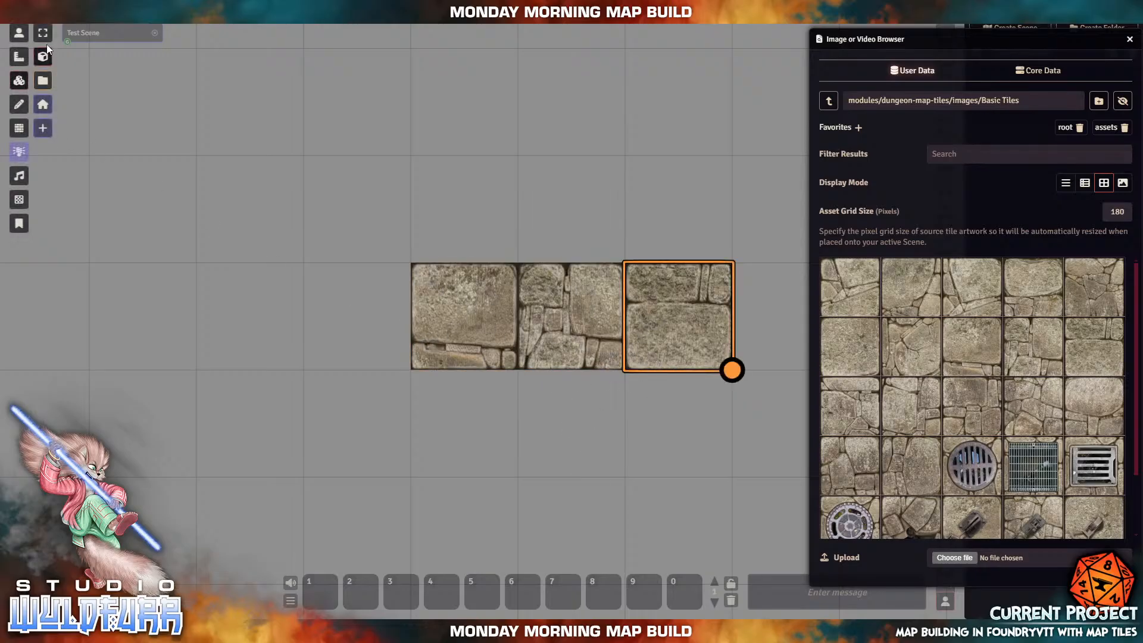
mouse_move(46, 36)
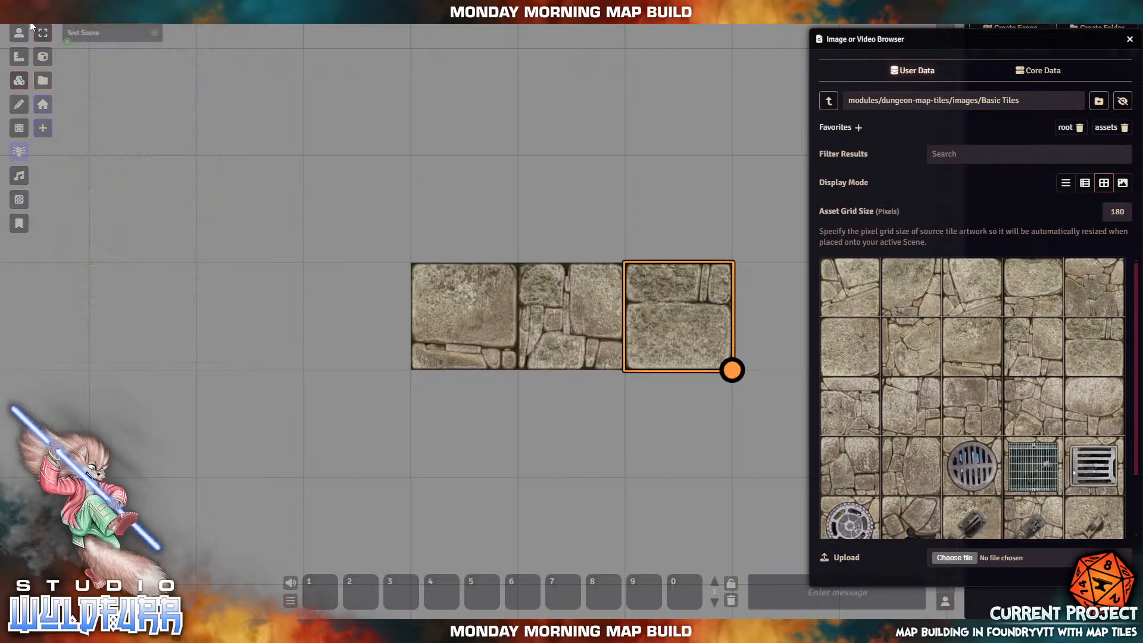
left_click(544, 306)
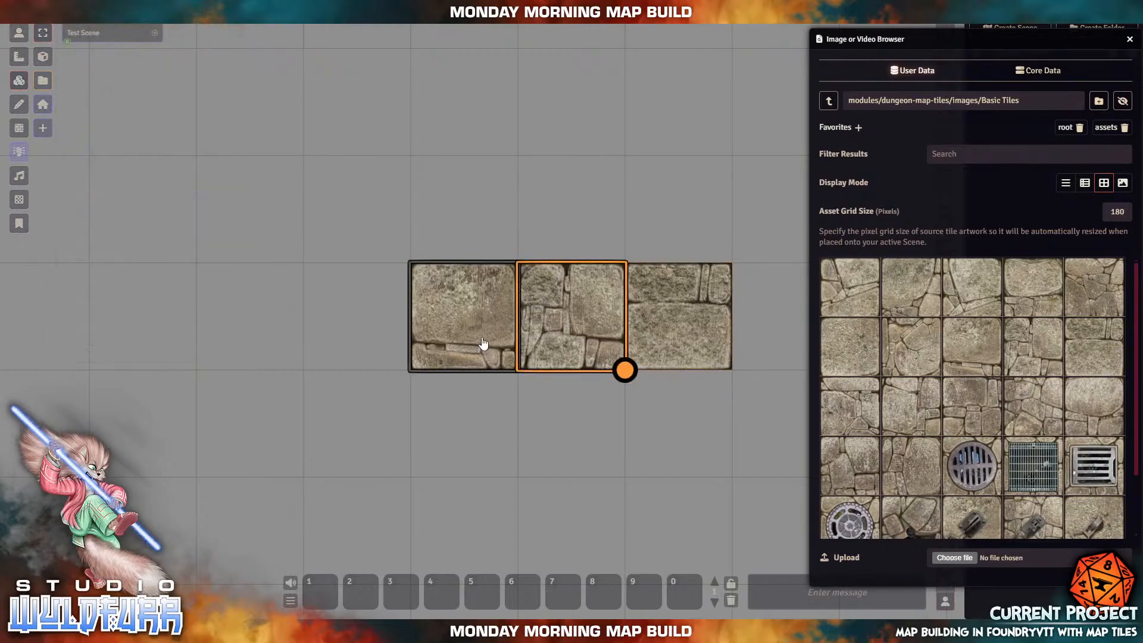
left_click(484, 343)
left_click(655, 361)
left_click(446, 319)
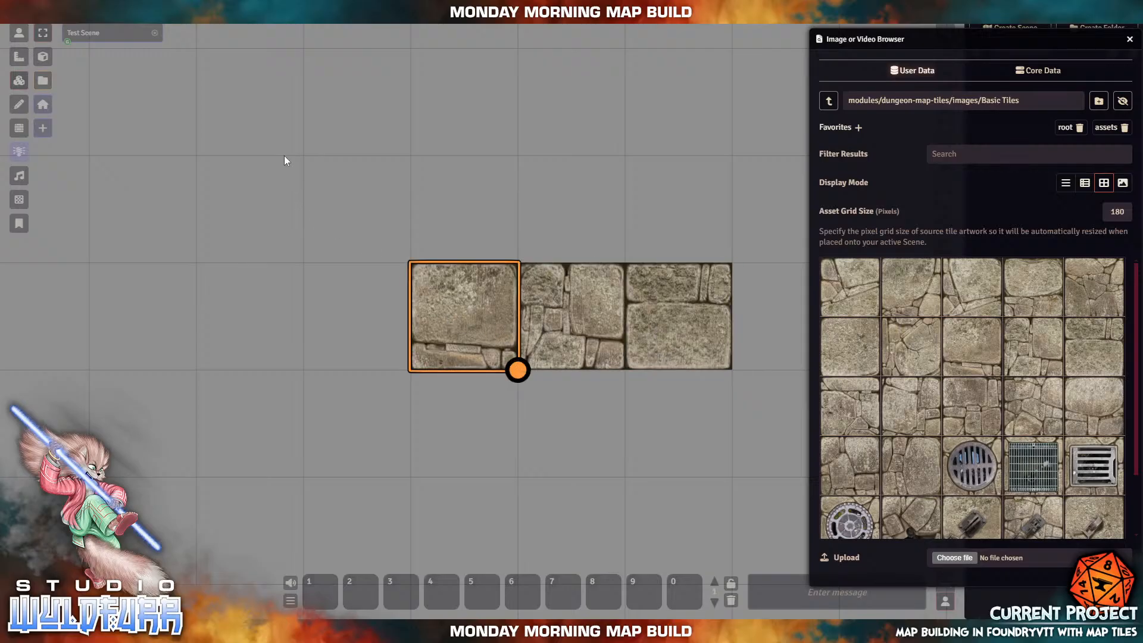
Step: Select all three floor tiles together and move them as a group, first along the grid, then by half-square offsets
left_click_drag(262, 125, 780, 462)
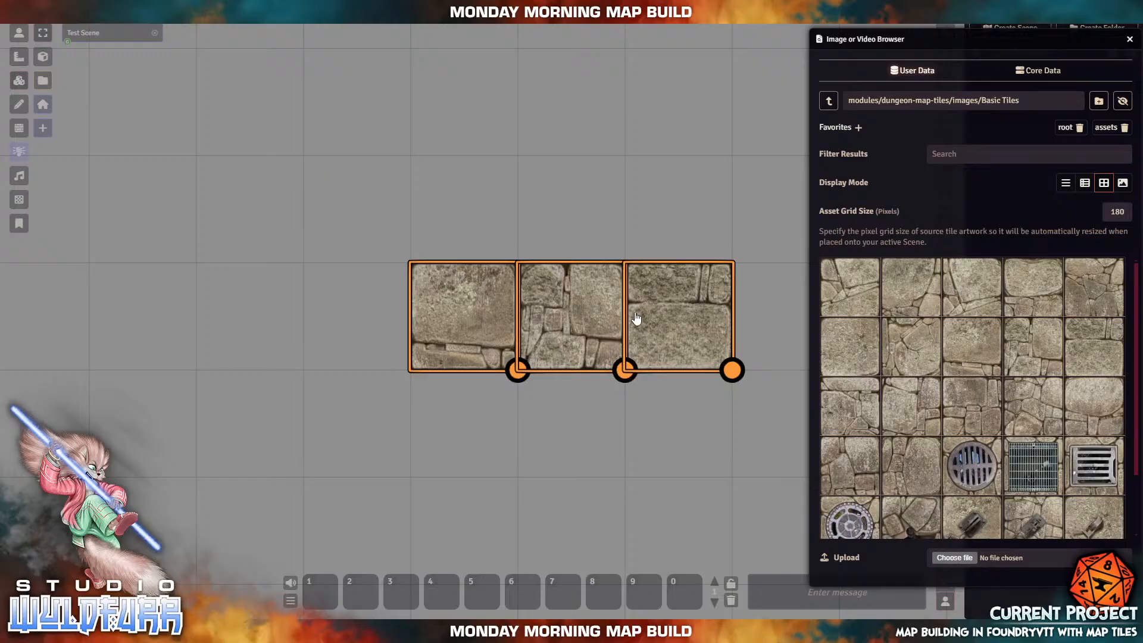
left_click_drag(684, 321, 462, 194)
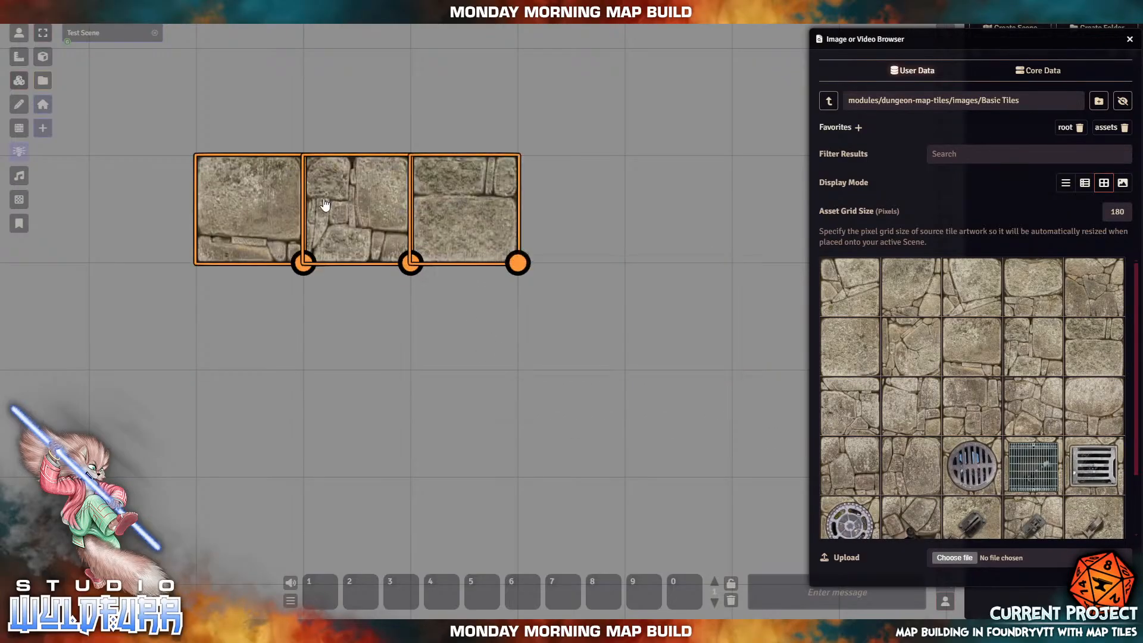
left_click_drag(325, 207, 468, 242)
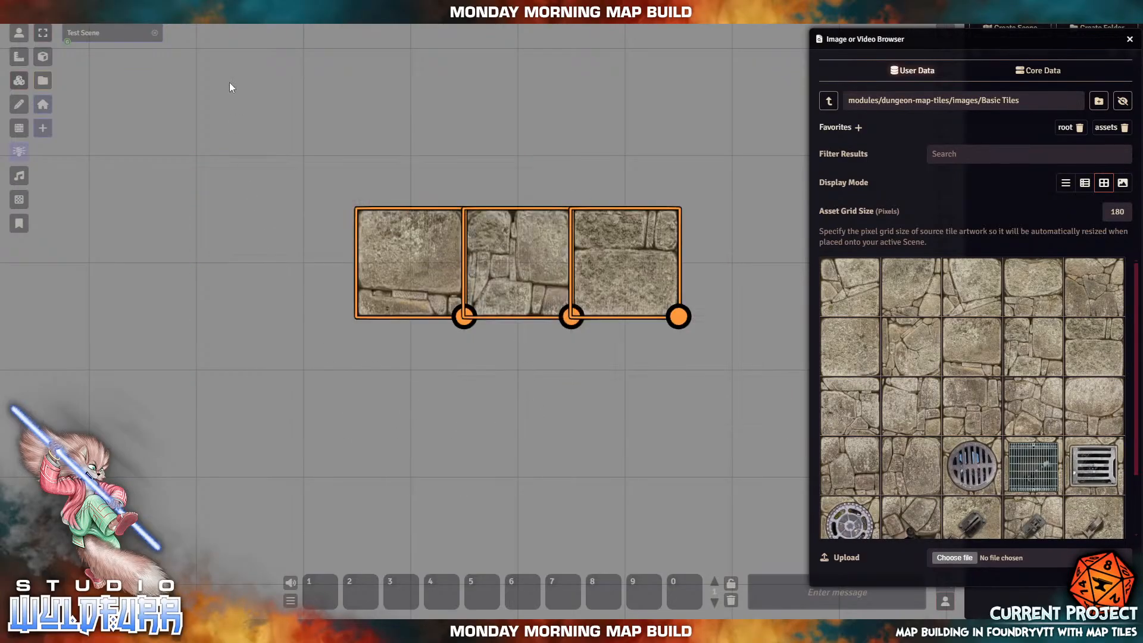
Step: Move the first two floor tiles together as a pair, then move the third tile separately and rejoin it to the row
left_click_drag(231, 88, 509, 409)
left_click_drag(513, 268, 328, 449)
left_click_drag(643, 287, 686, 451)
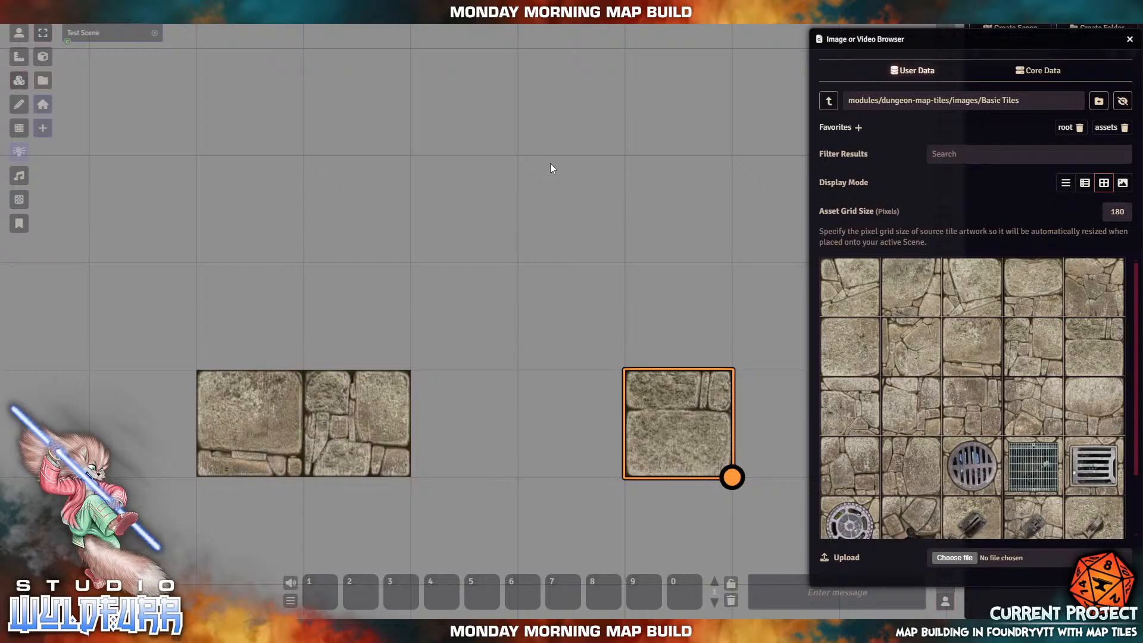
left_click_drag(684, 441, 471, 443)
Step: Delete the three floor tiles one by one, repositioning the last one before removing it
left_click(254, 397)
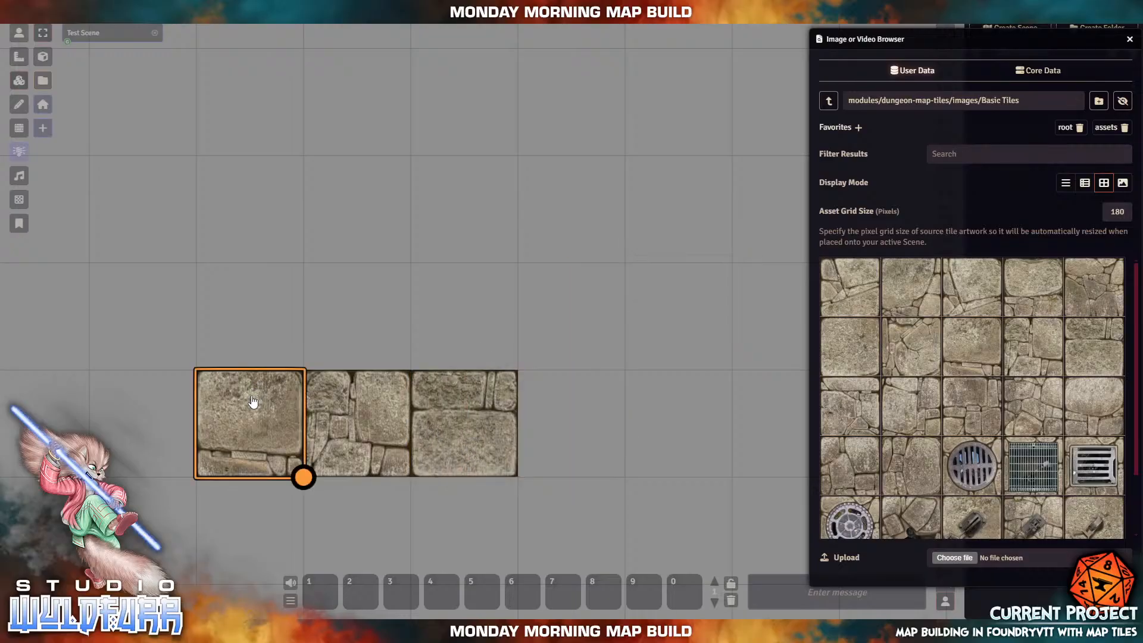
key("Delete")
left_click(332, 416)
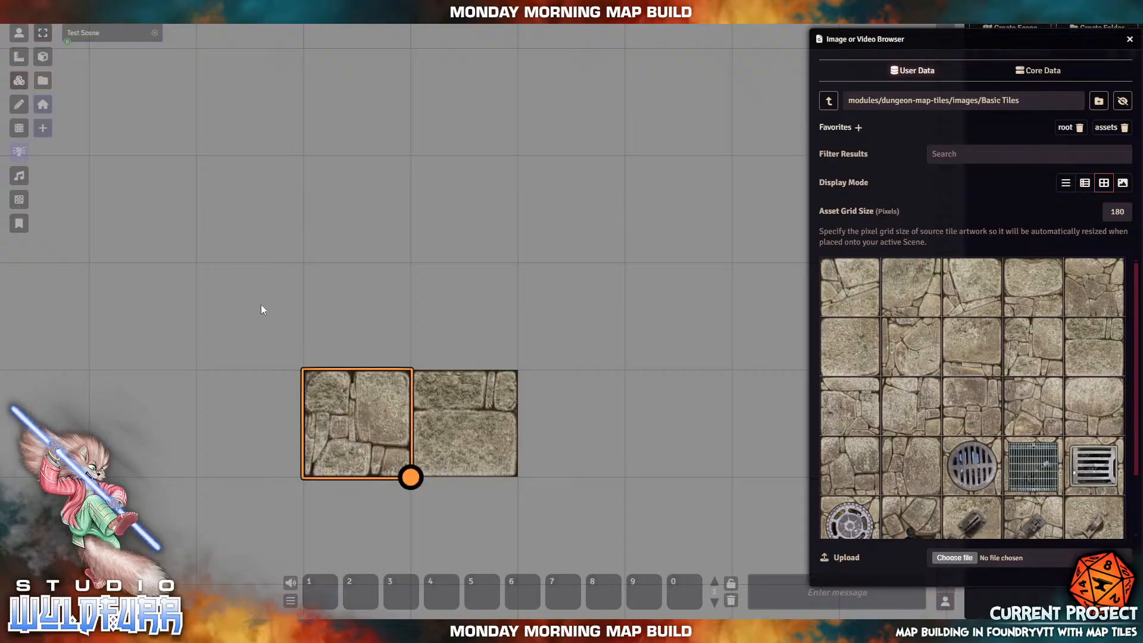
key("Delete")
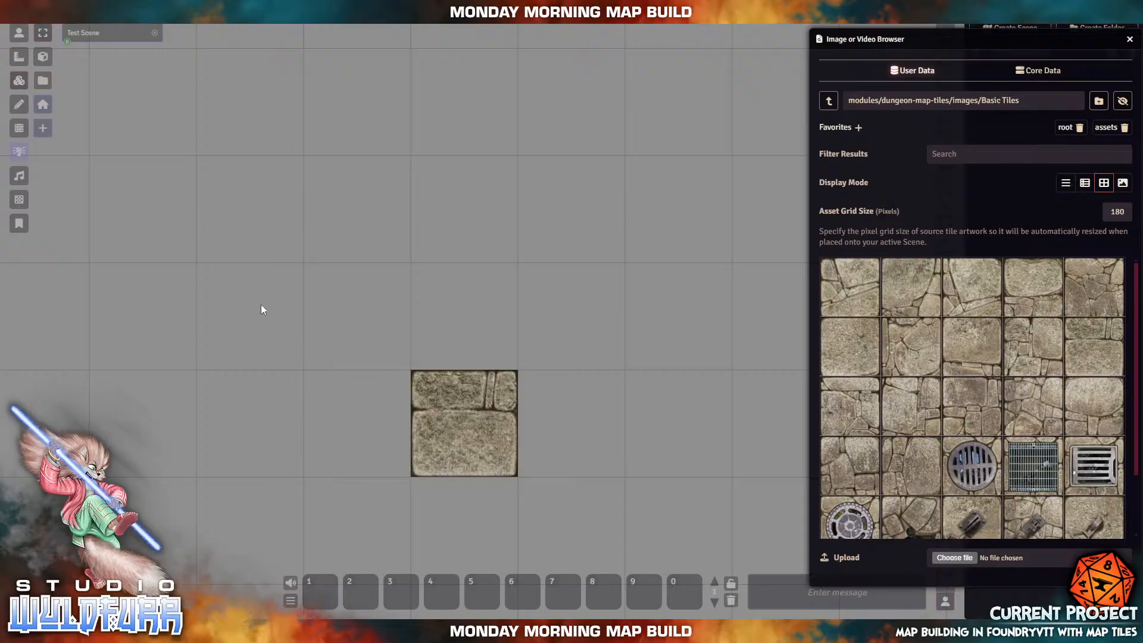
left_click(473, 426)
left_click_drag(469, 425, 528, 238)
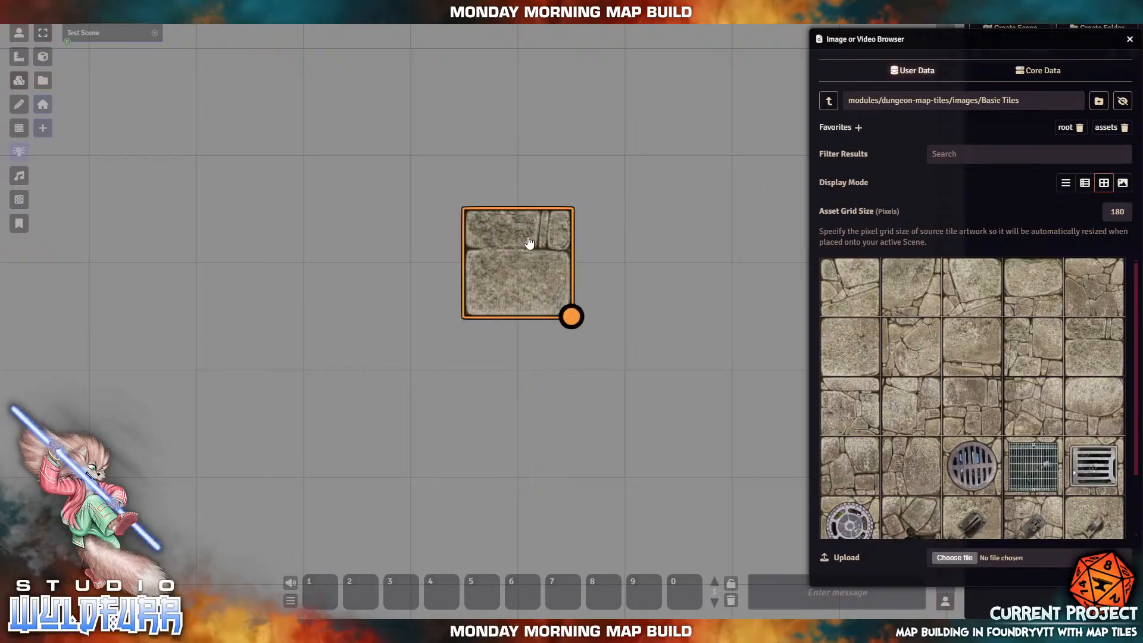
key("Delete")
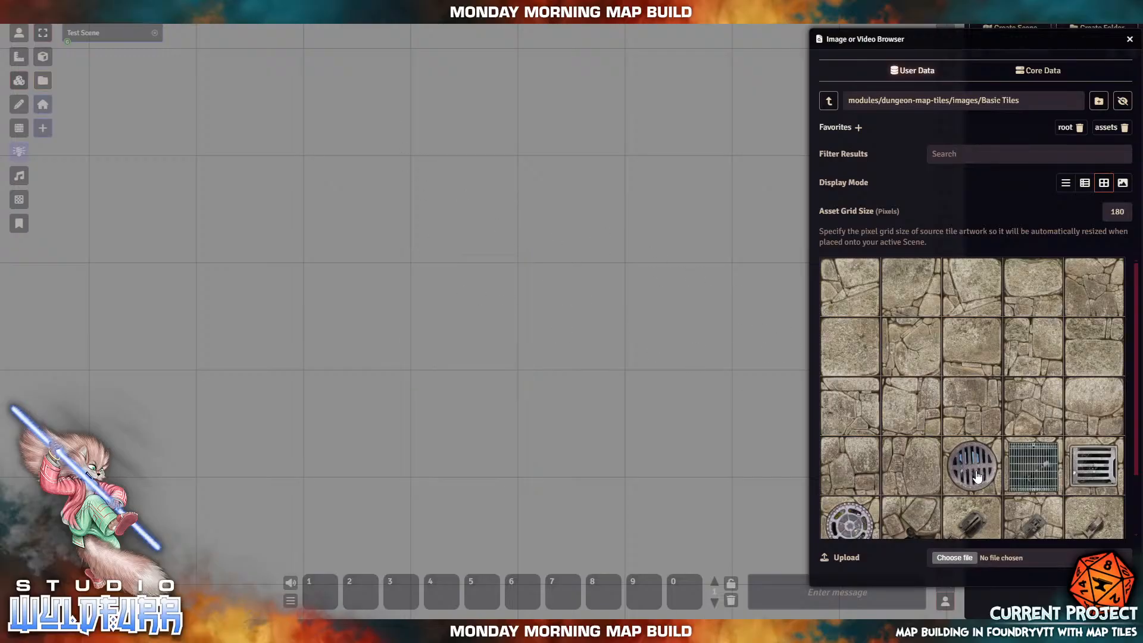
Step: Place the round drain grate tile on the scene and delete it again
left_click_drag(971, 468, 425, 277)
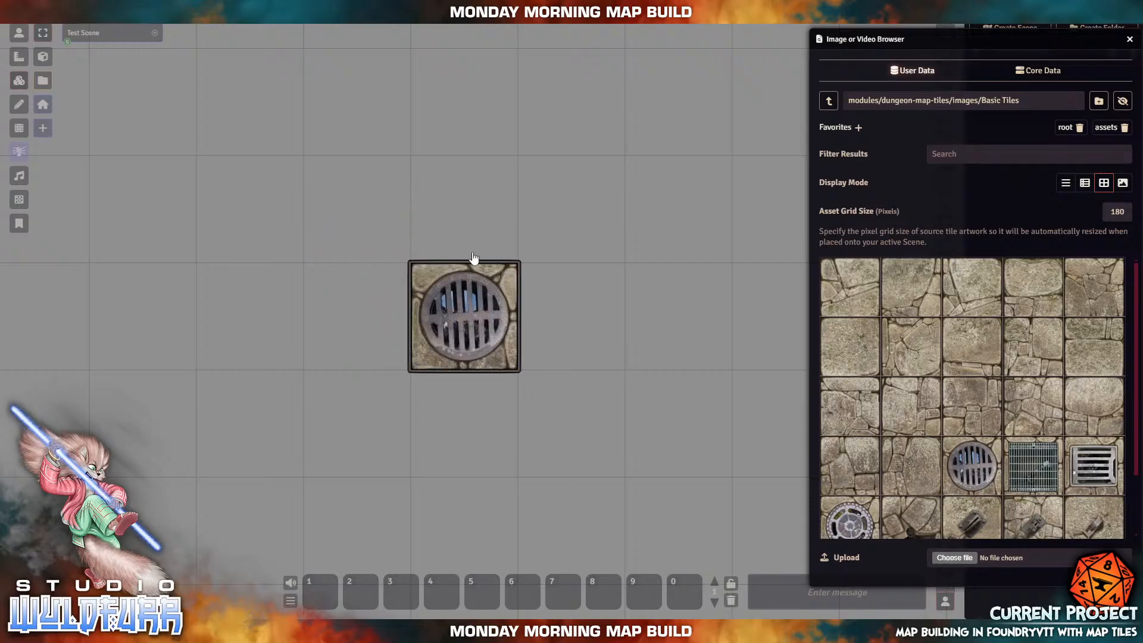
left_click(474, 326)
key("Delete")
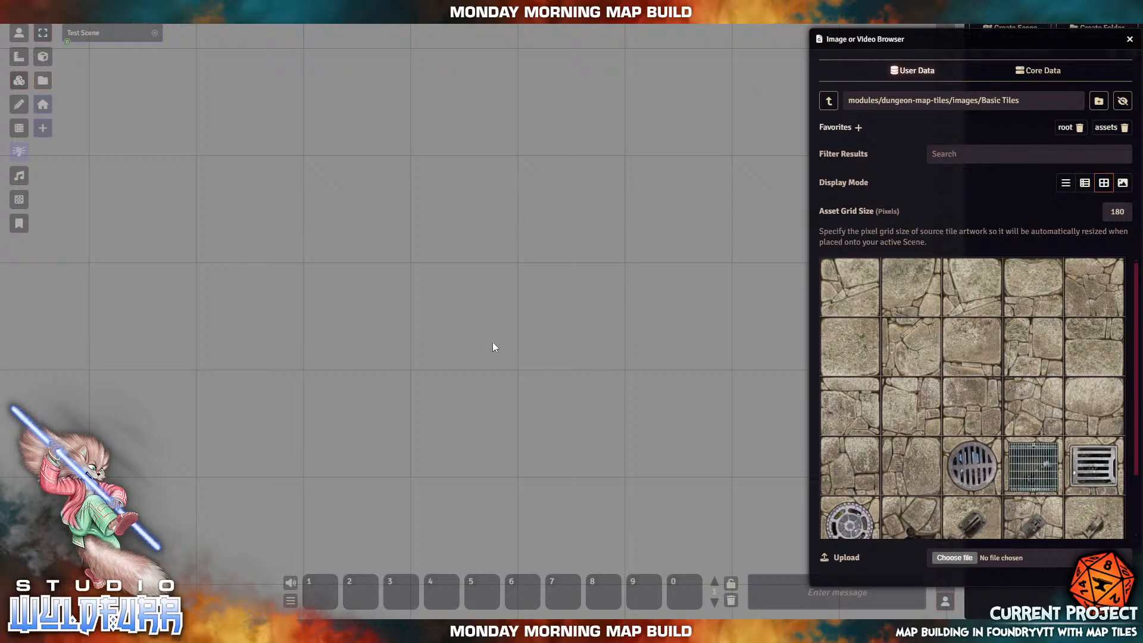
Step: Place an irregular stone tile and resize it to two squares wide, then half a square, and back to one grid square
left_click_drag(1073, 424, 451, 306)
left_click(460, 289)
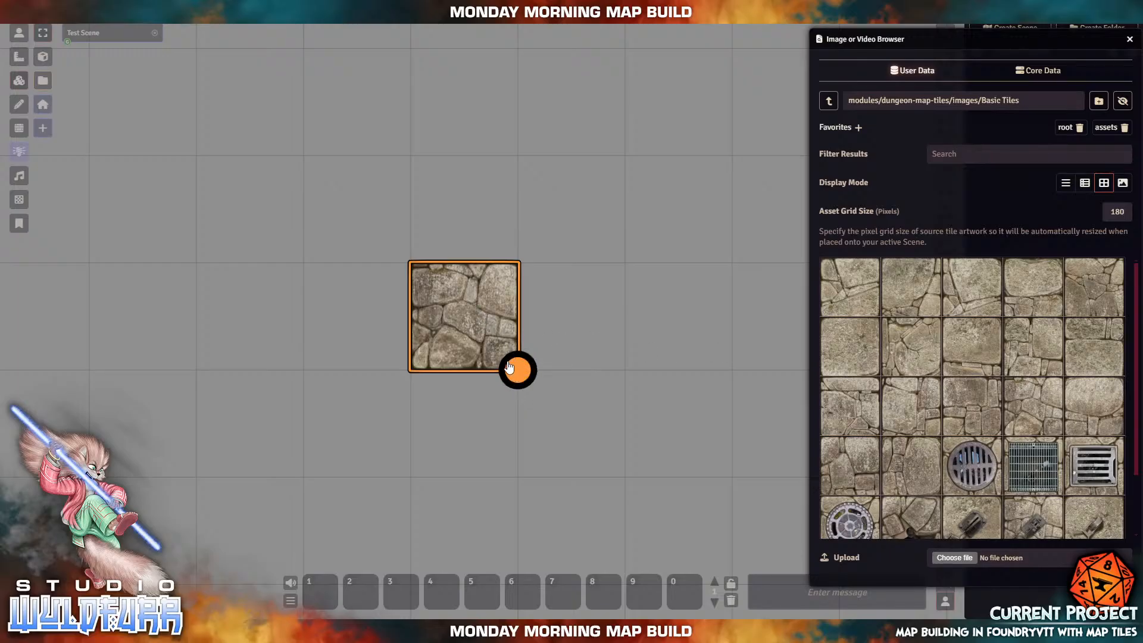
left_click_drag(520, 376, 624, 476)
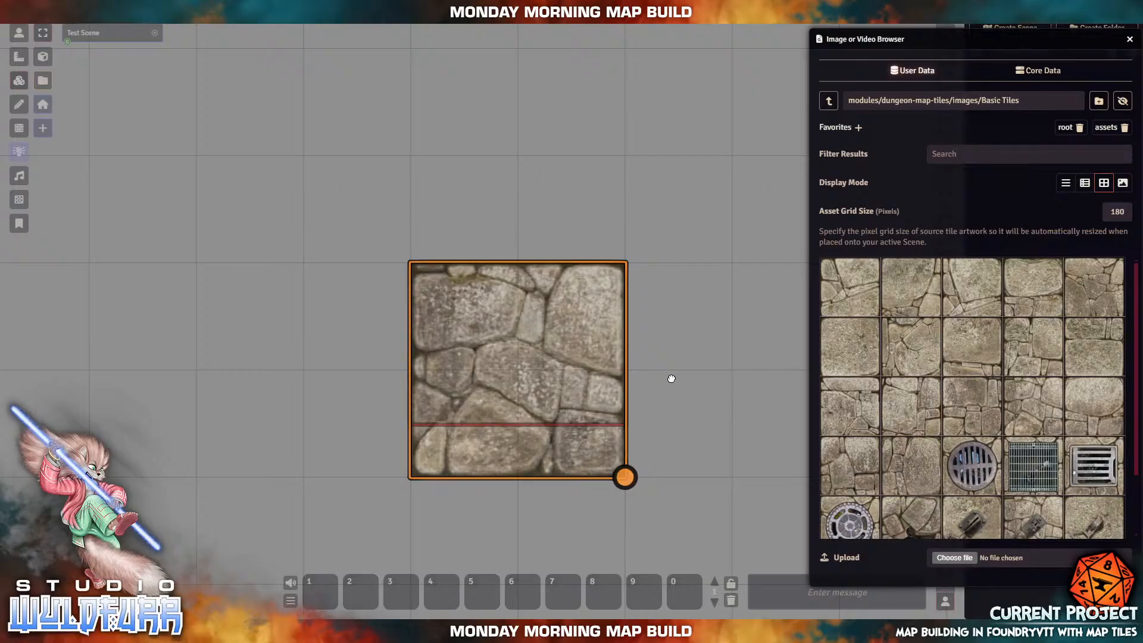
left_click_drag(671, 378, 651, 445)
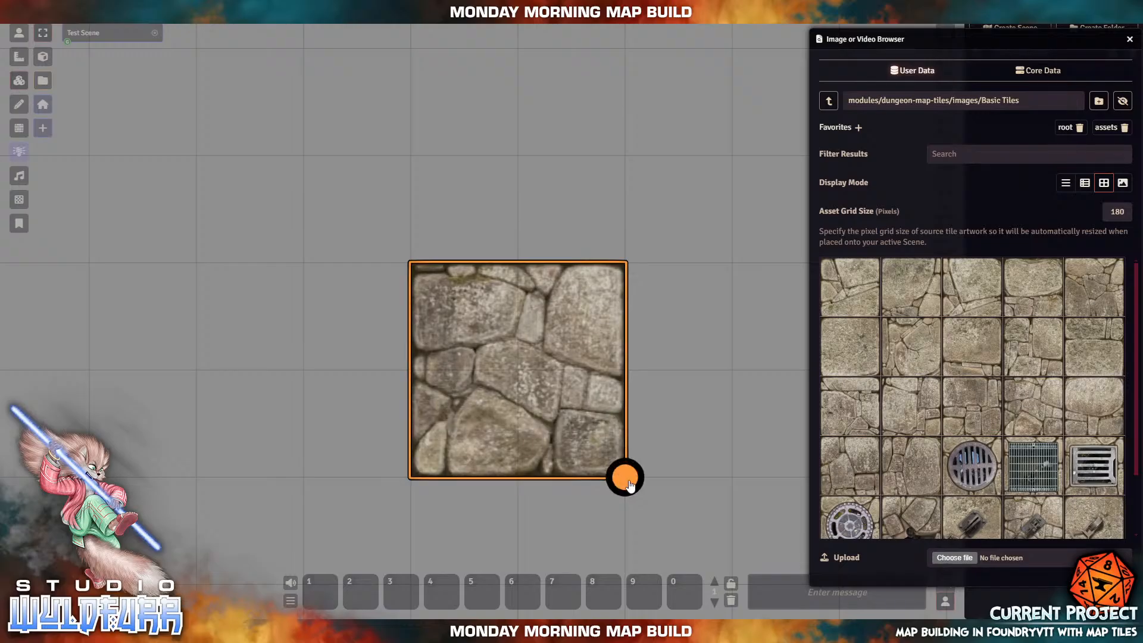
left_click_drag(628, 482, 581, 318)
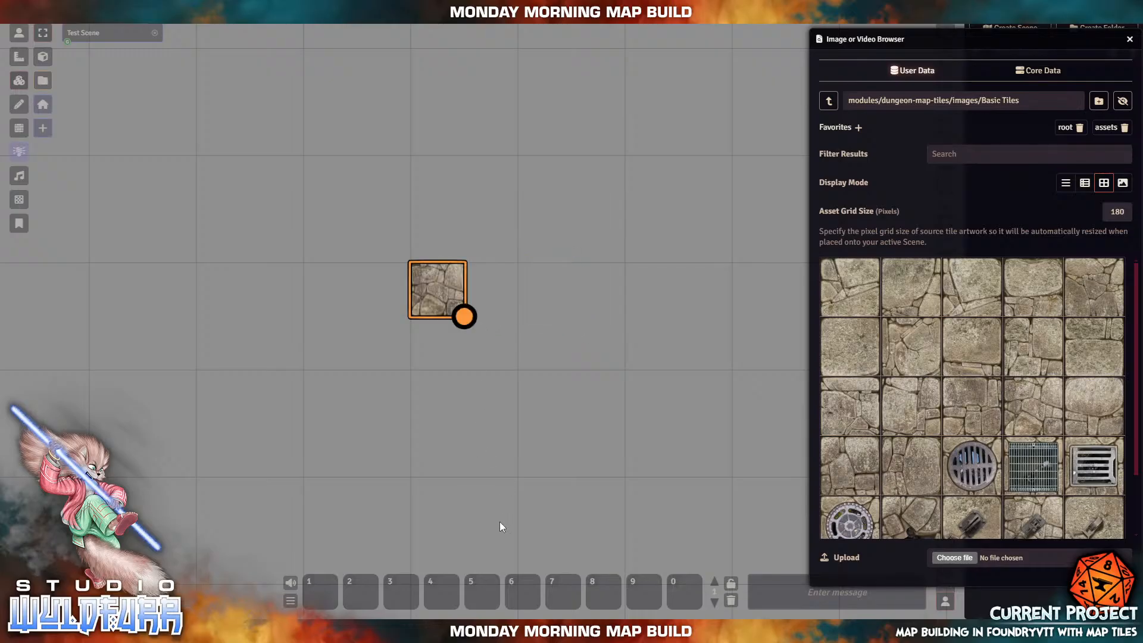
left_click_drag(464, 317, 518, 370)
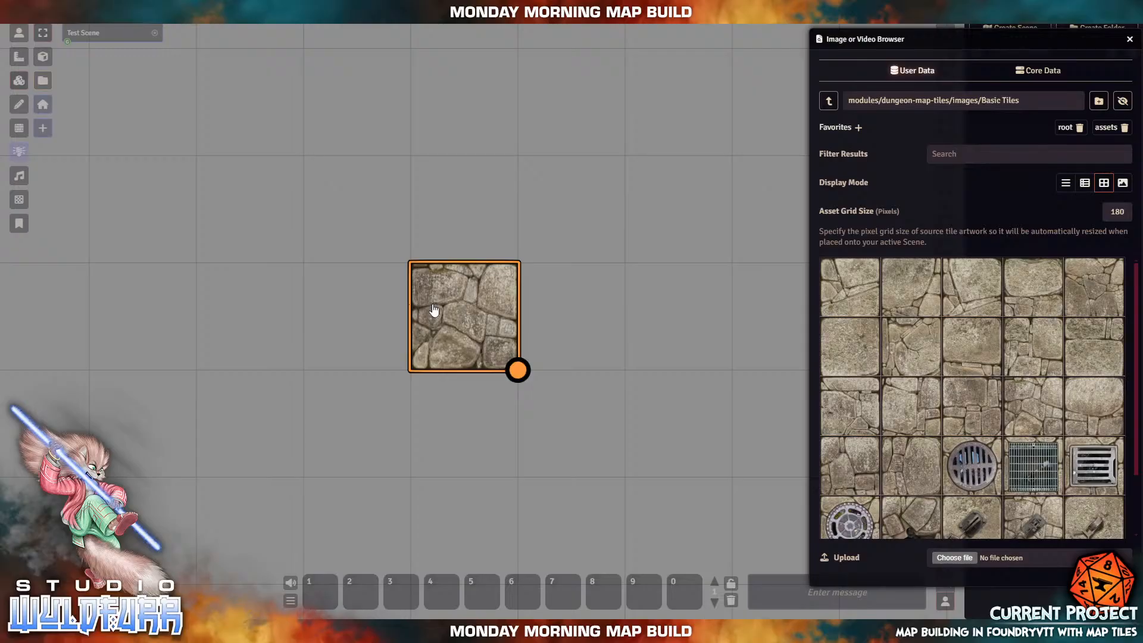
Step: Move the irregular stone tile to a half-square offset, align it with a full grid square, and delete it
left_click_drag(471, 290, 548, 314)
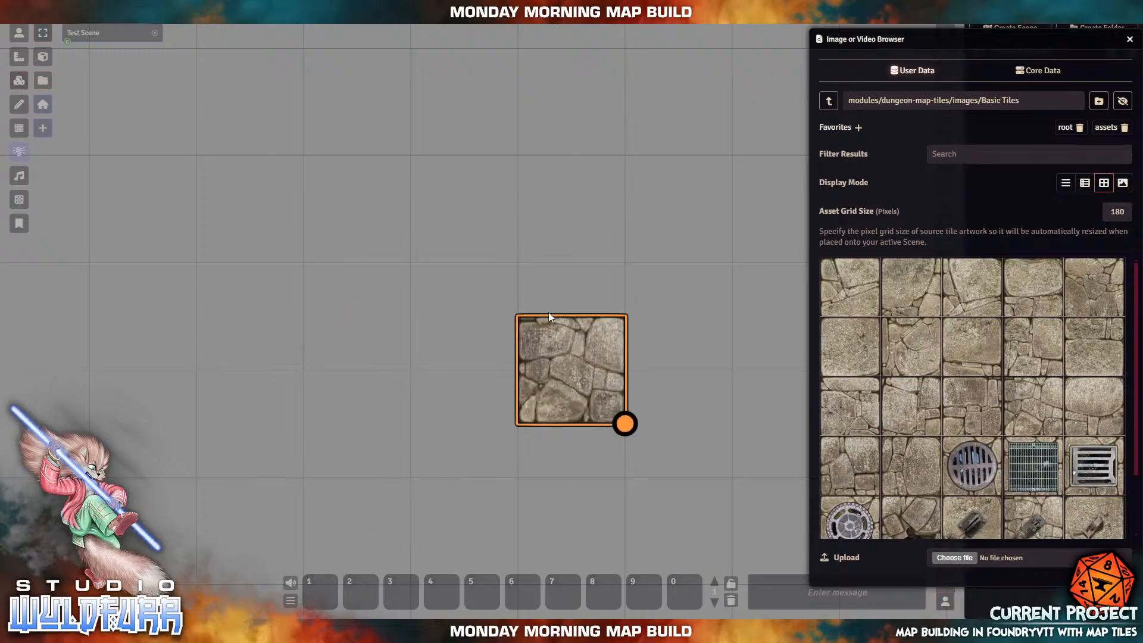
left_click_drag(559, 359, 348, 210)
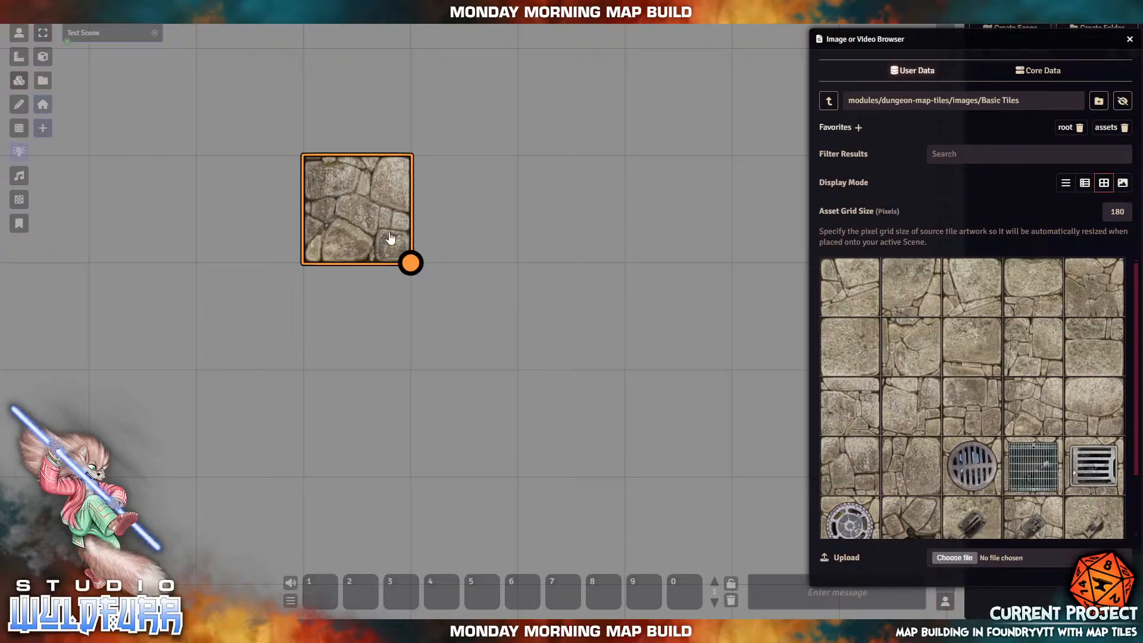
key("Delete")
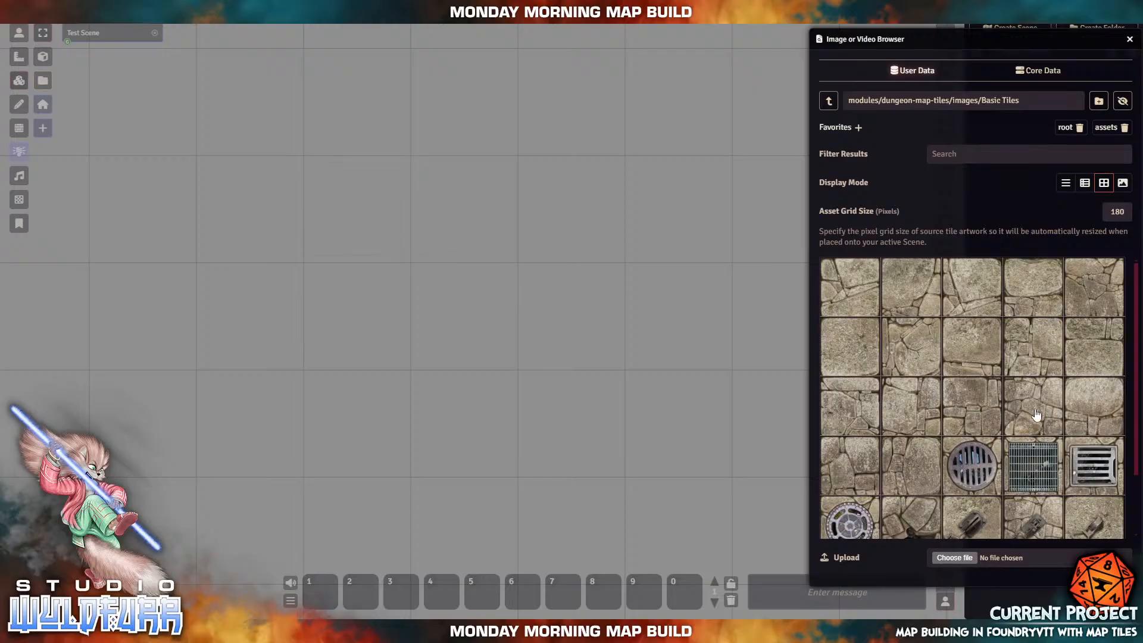
Step: Place the irregular stone tile on a grid square again and set its elevation to 10
left_click_drag(1035, 413, 465, 300)
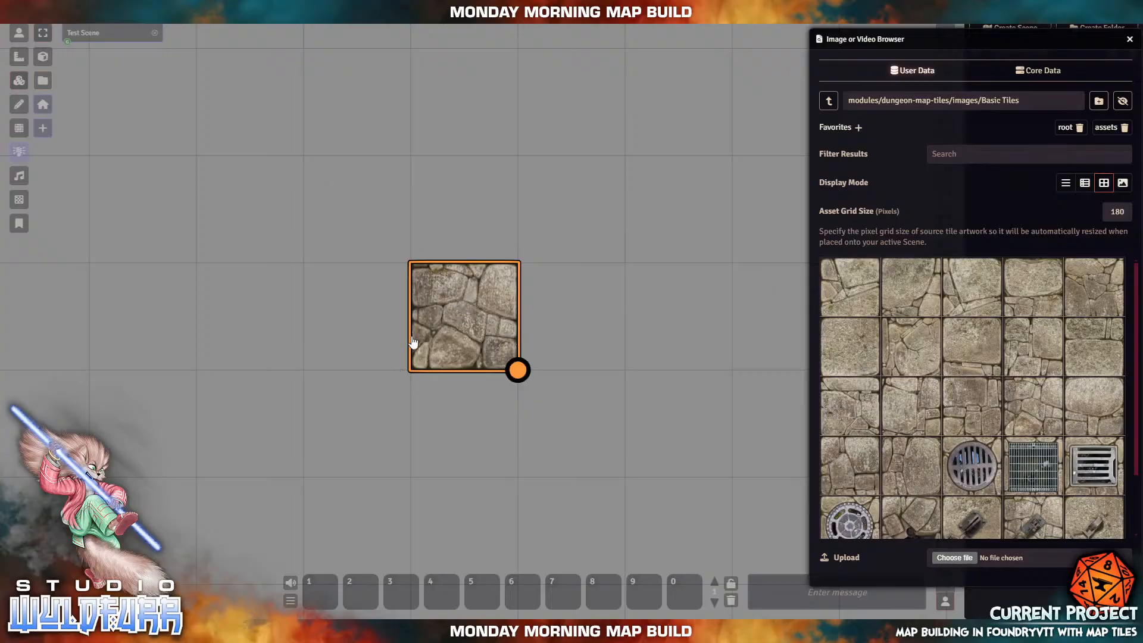
right_click(474, 312)
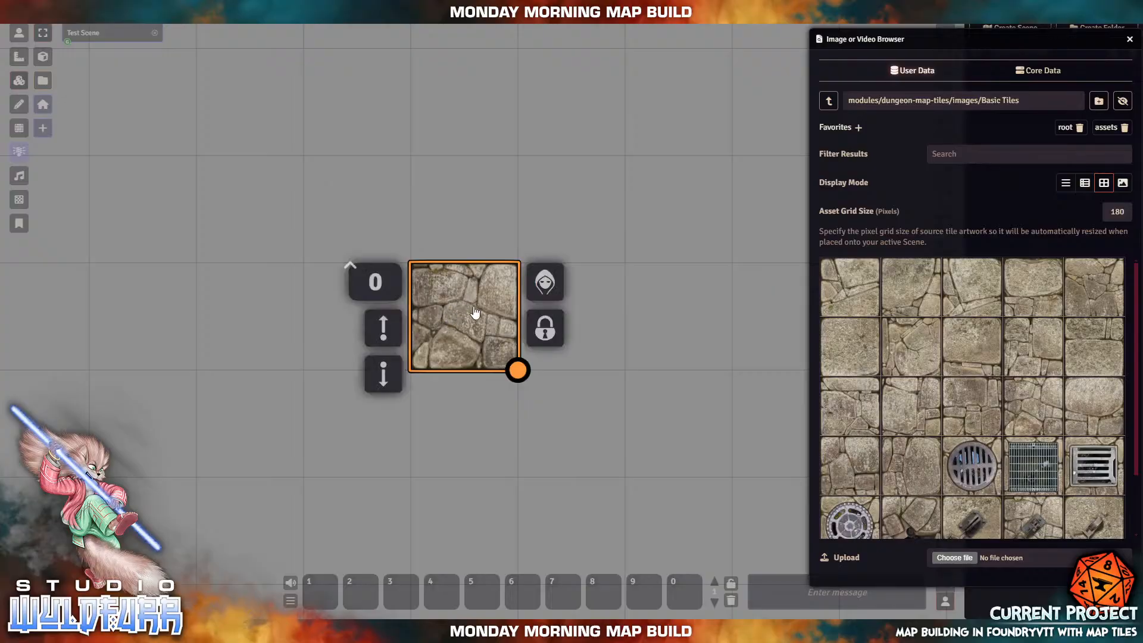
left_click(364, 281)
type("10")
key("Return")
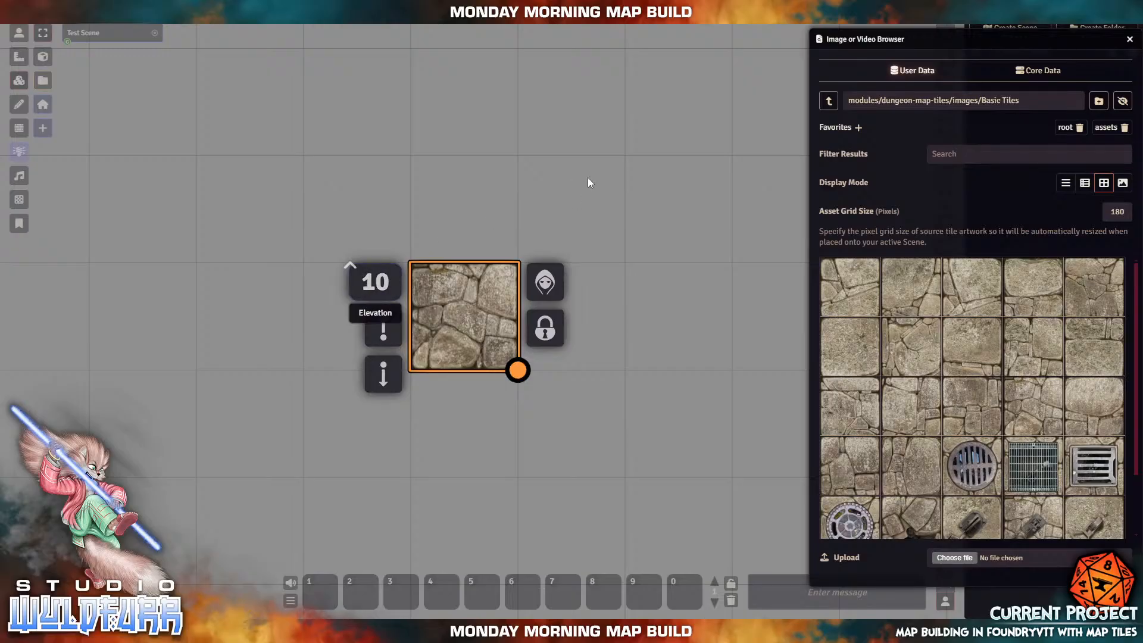
left_click(651, 581)
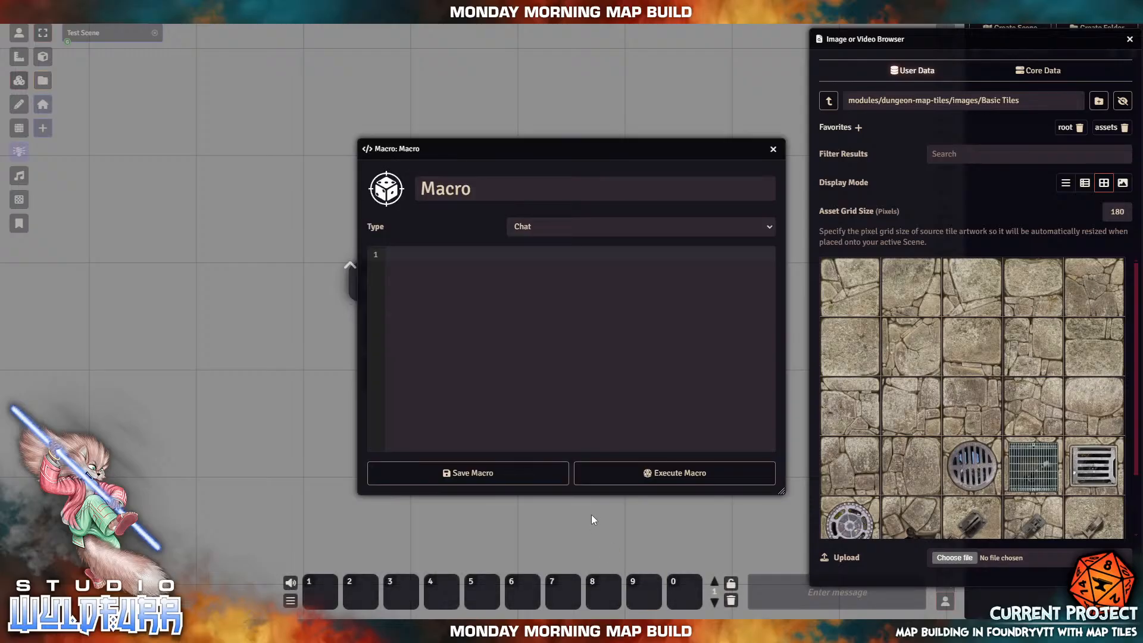
left_click(772, 150)
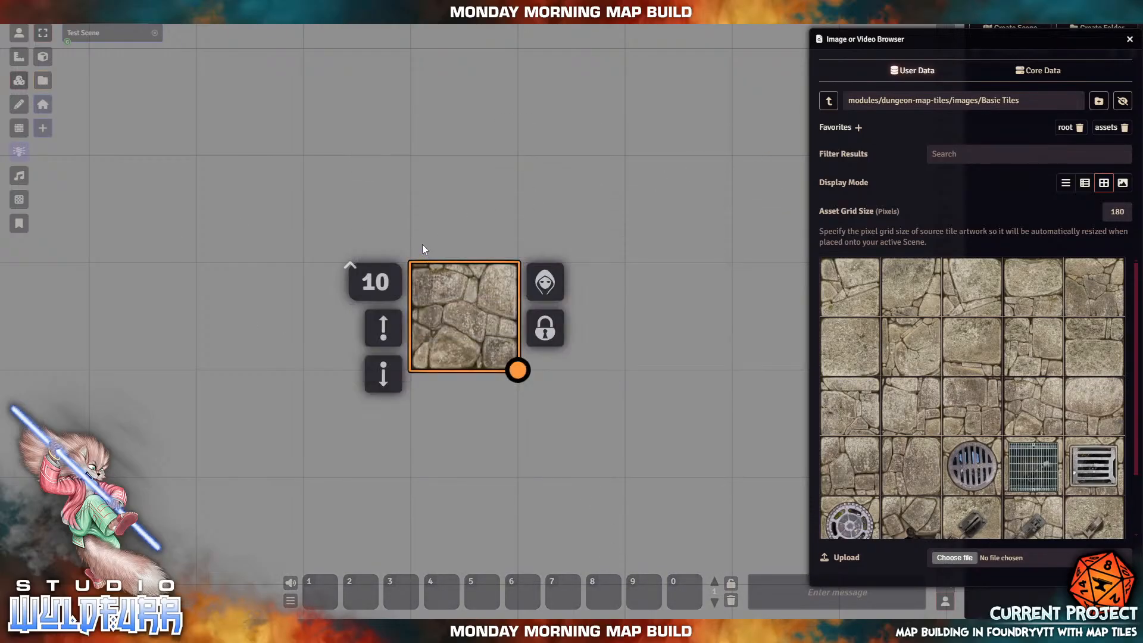
left_click(359, 177)
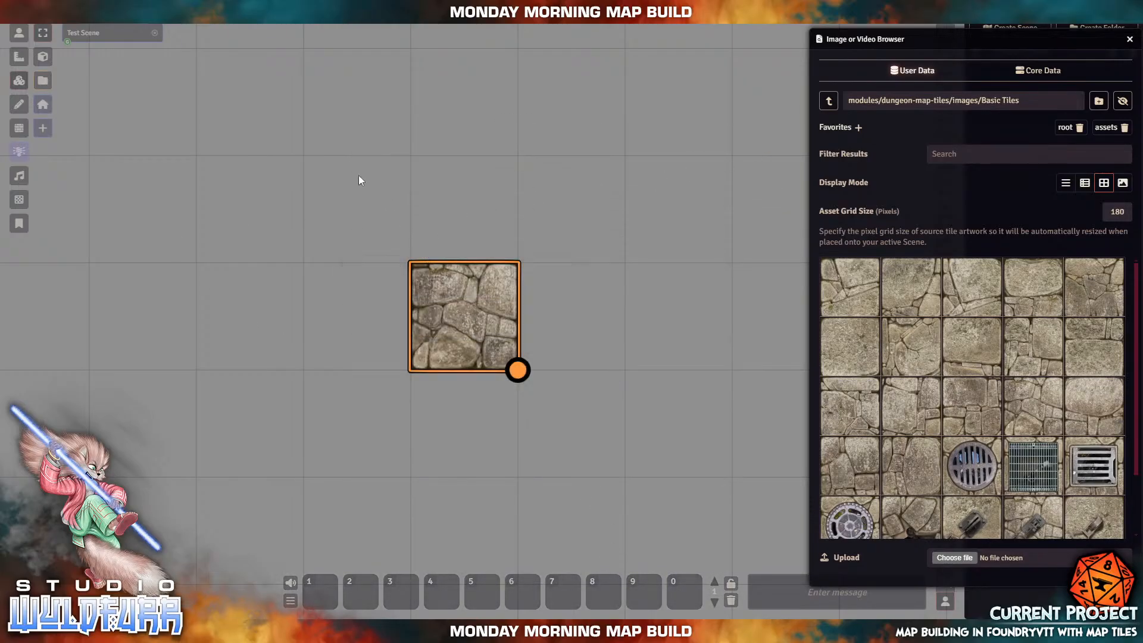
Step: Examine the elevation, bring-to-front, send-to-back, visibility and lock controls of the irregular stone tile
right_click(462, 310)
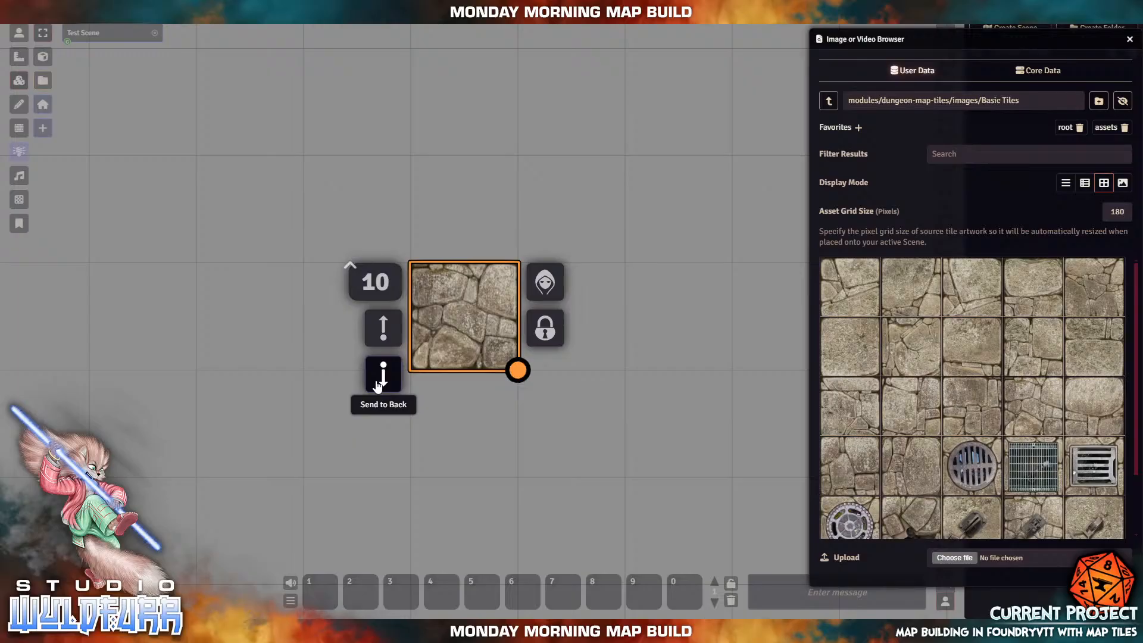
left_click(218, 299)
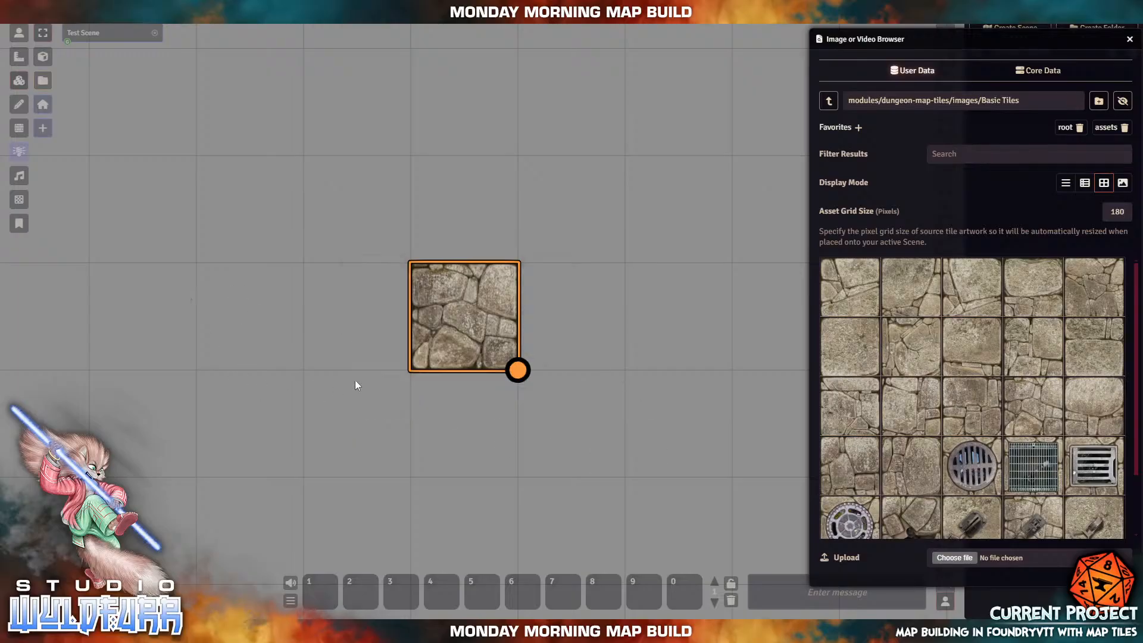
right_click(441, 326)
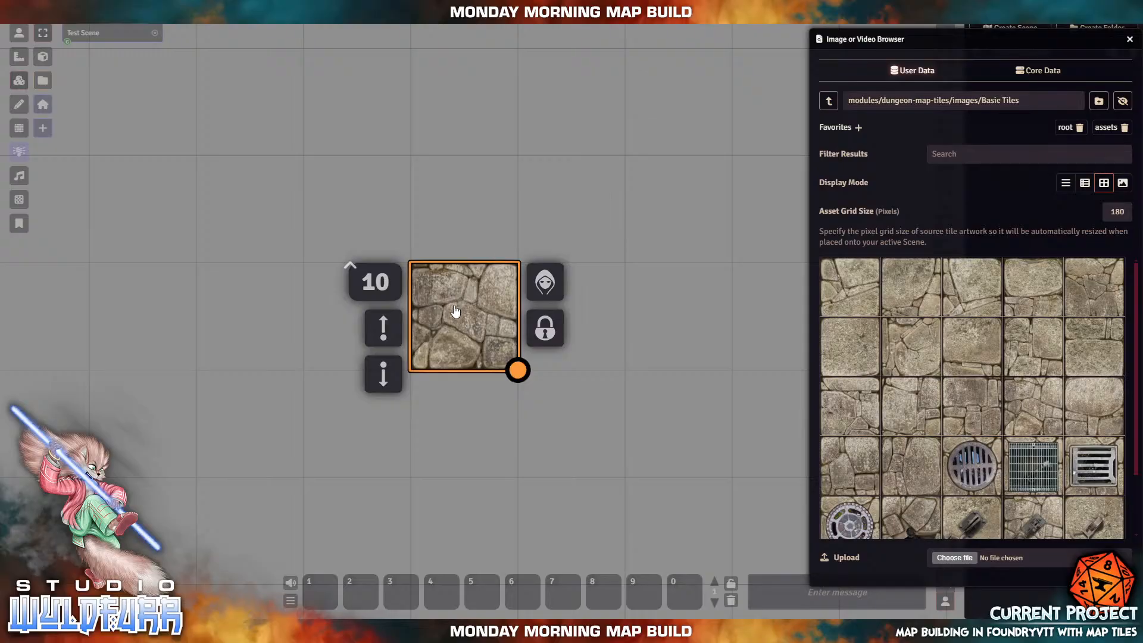
right_click(455, 310)
right_click(453, 312)
right_click(456, 318)
right_click(457, 319)
right_click(456, 320)
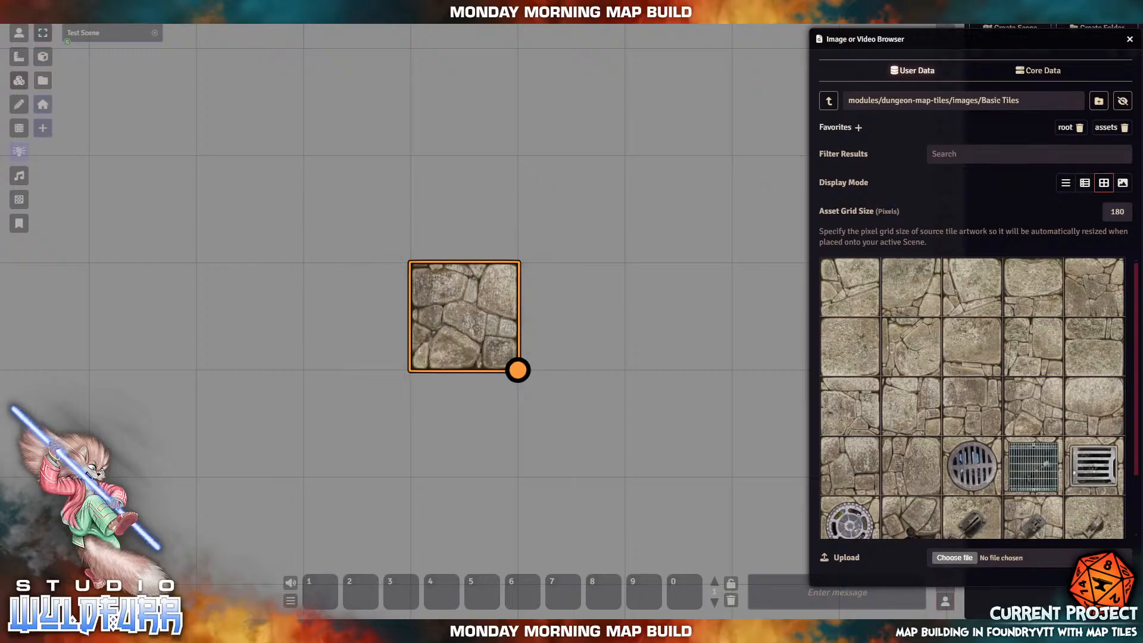
left_click_drag(434, 298, 469, 329)
left_click(657, 338)
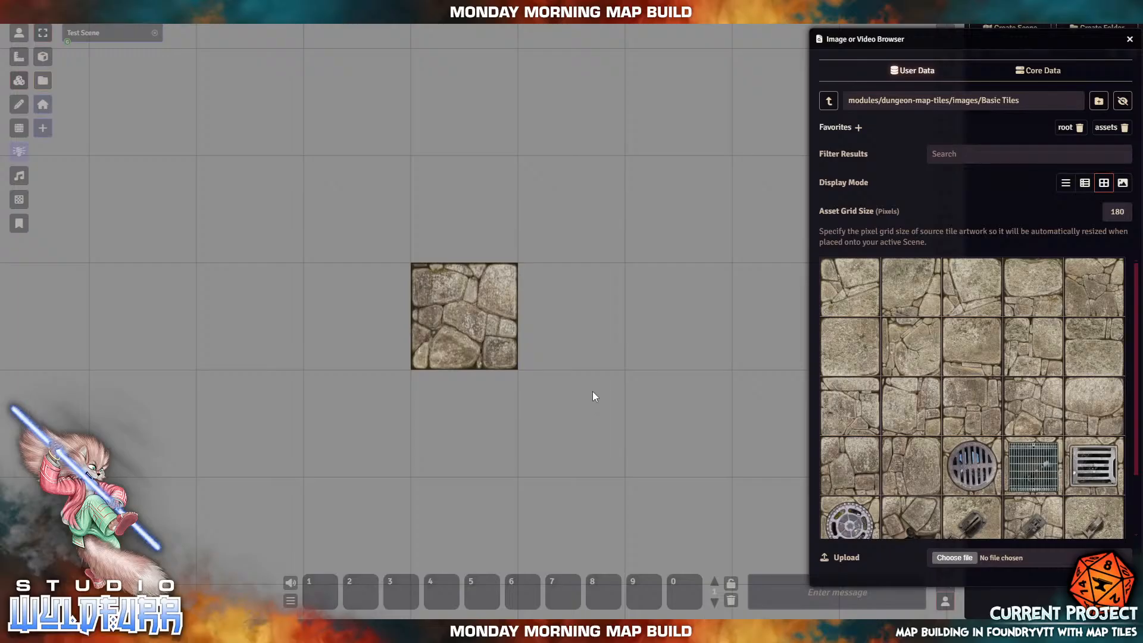
left_click(466, 309)
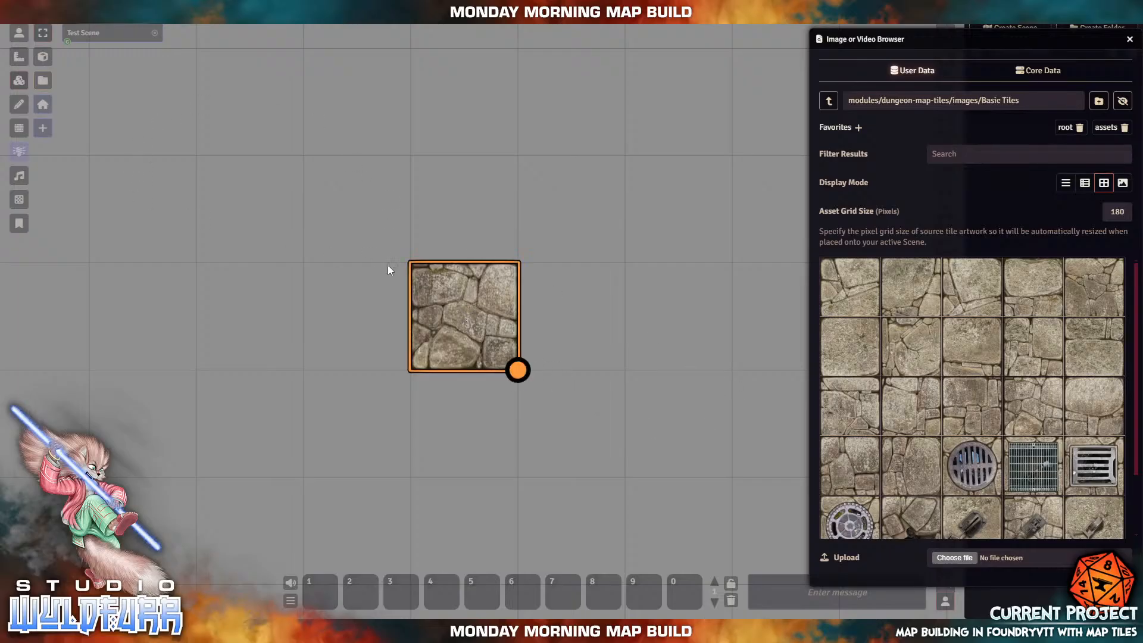
right_click(470, 313)
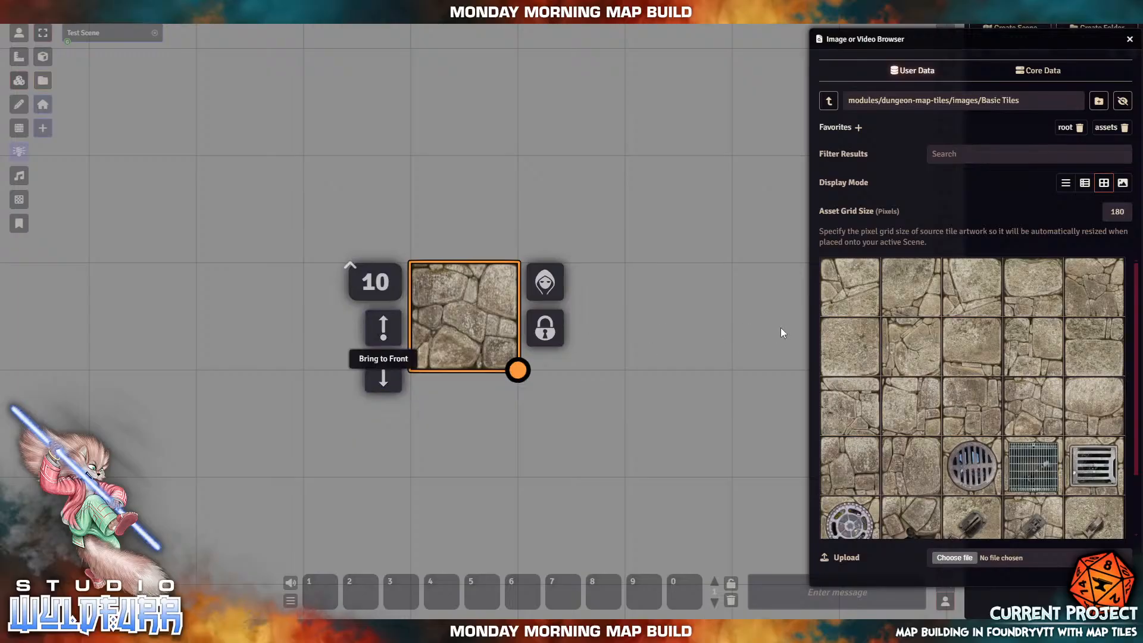
left_click(340, 450)
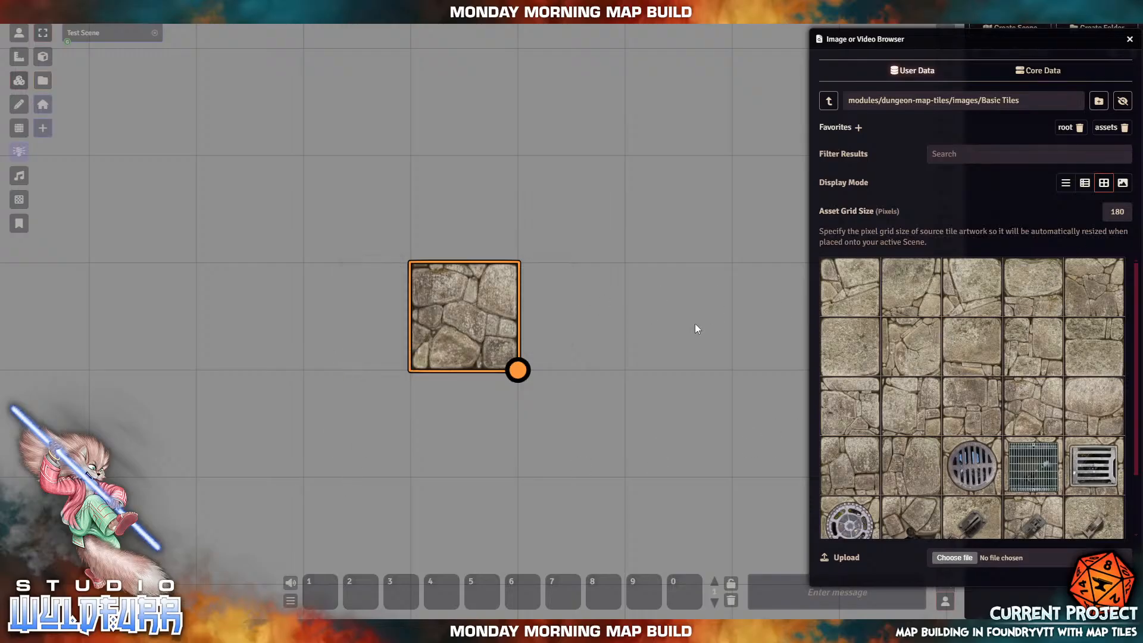
Step: Place a second stone tile overlapping the irregular one at a half-square offset, and try to bring it to the front
left_click_drag(979, 350, 519, 375)
left_click(679, 321)
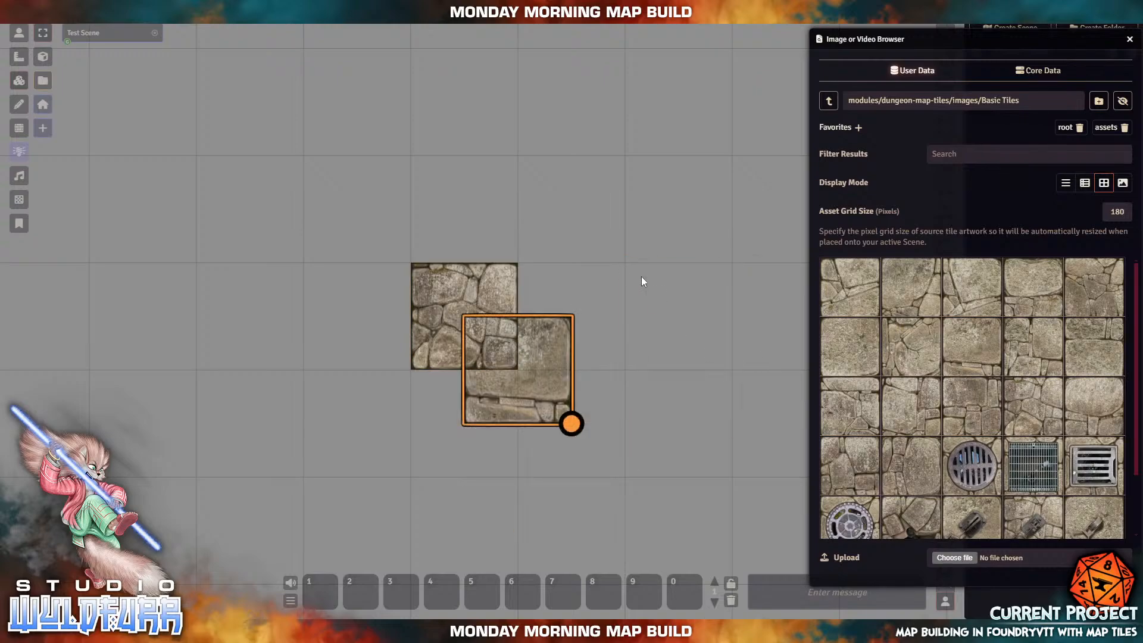
left_click_drag(685, 244, 760, 309)
left_click(462, 306)
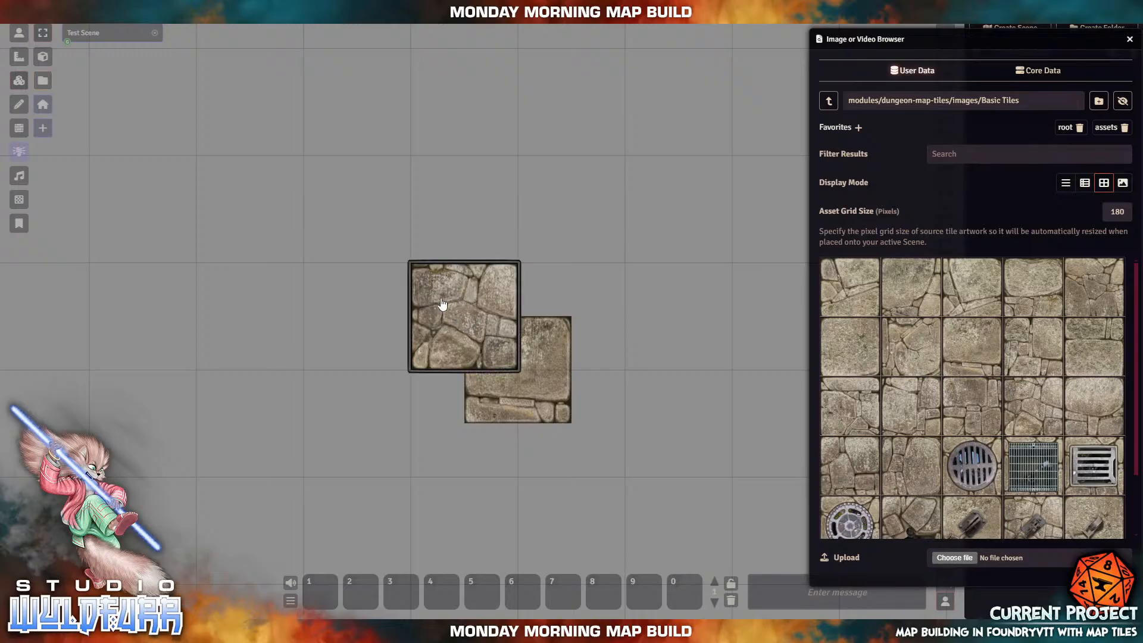
right_click(553, 396)
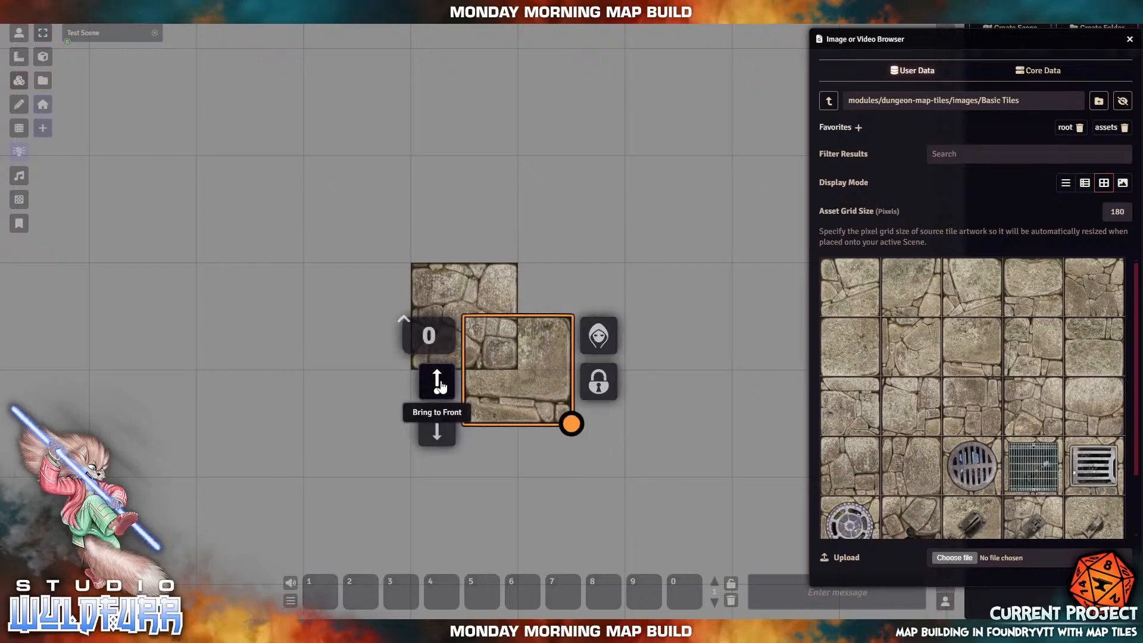
left_click(489, 366)
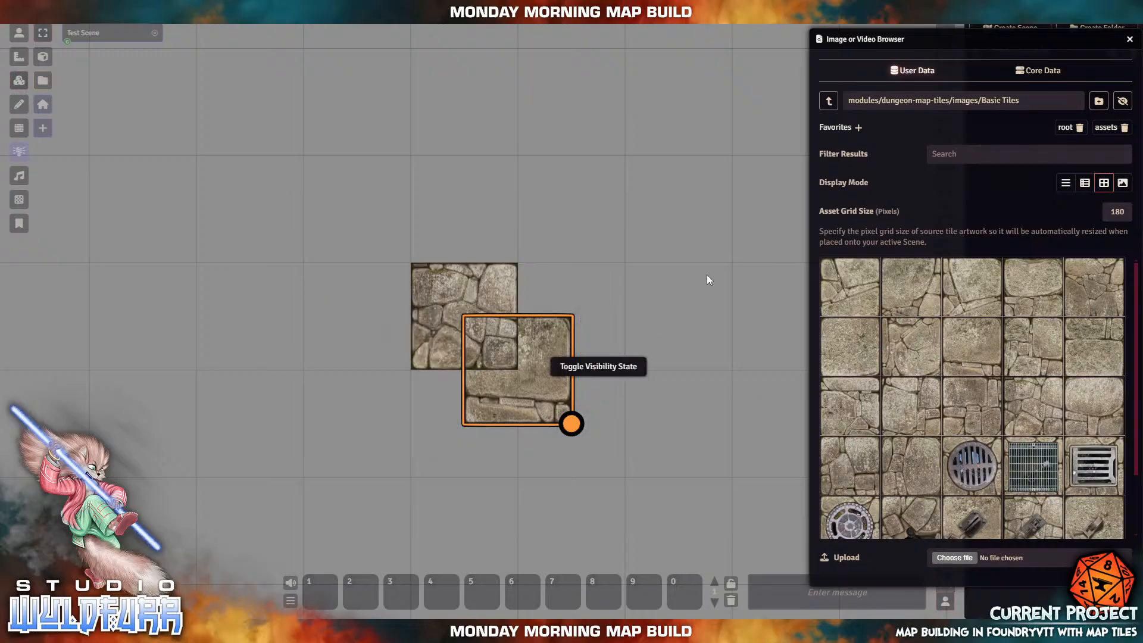
left_click(748, 397)
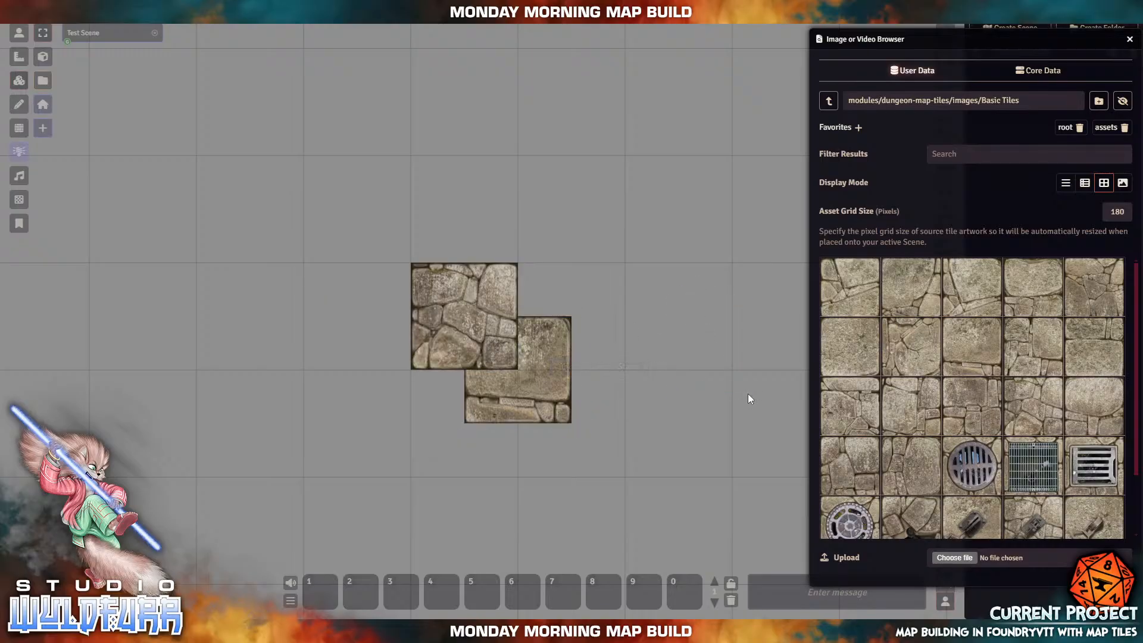
Step: Check the irregular stone tile's elevation and lock controls, and delete that tile from the scene
right_click(450, 316)
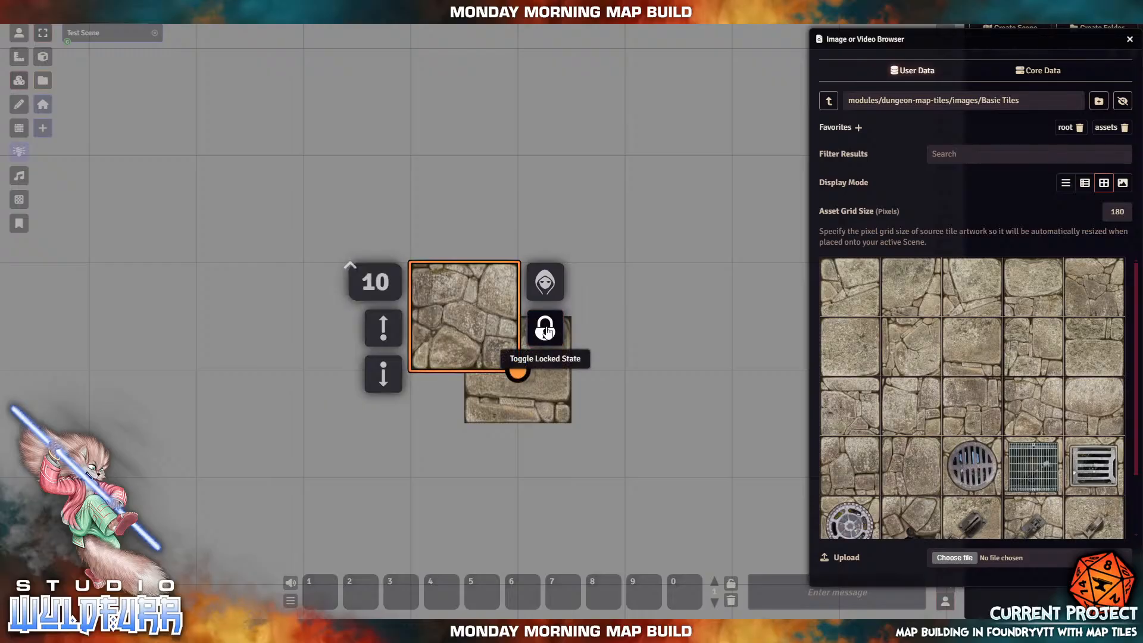
left_click(454, 196)
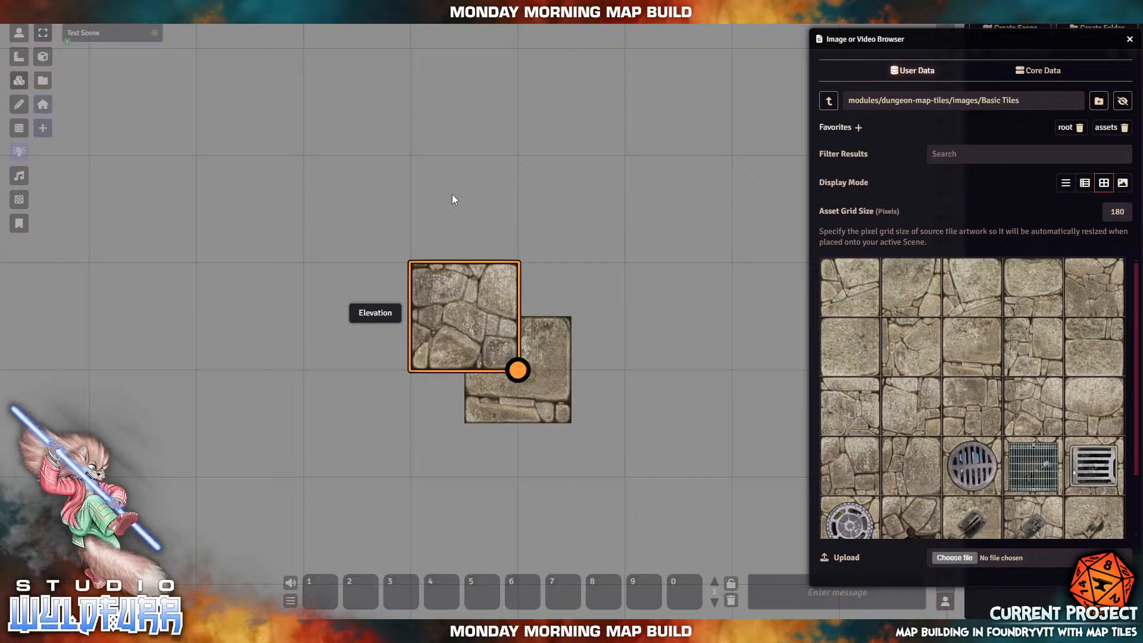
right_click(458, 326)
left_click(395, 281)
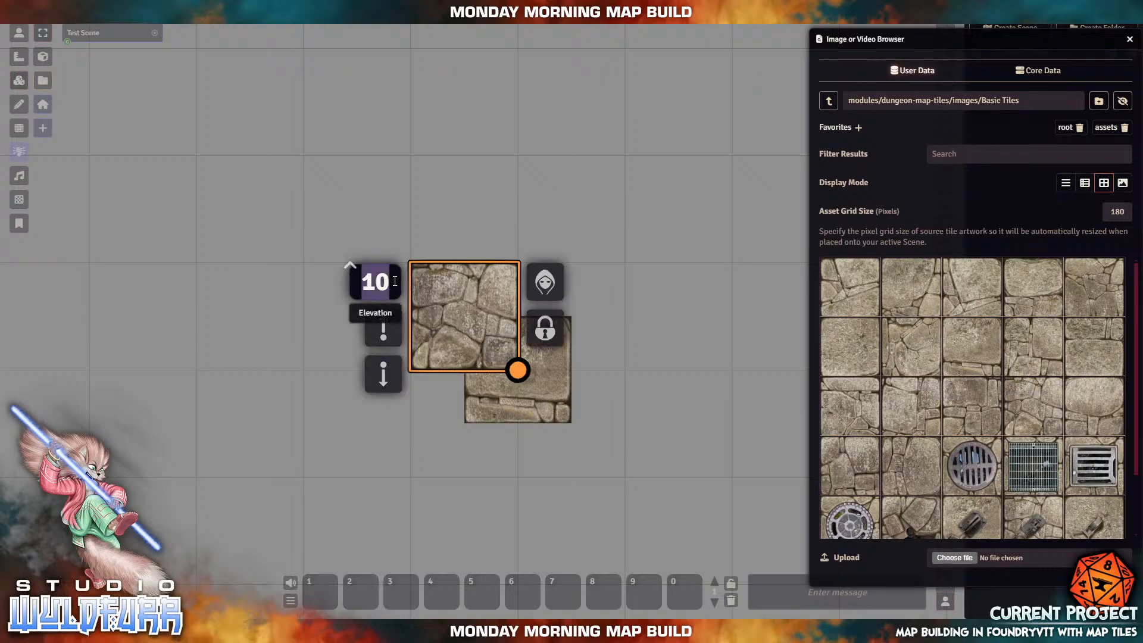
key("Delete")
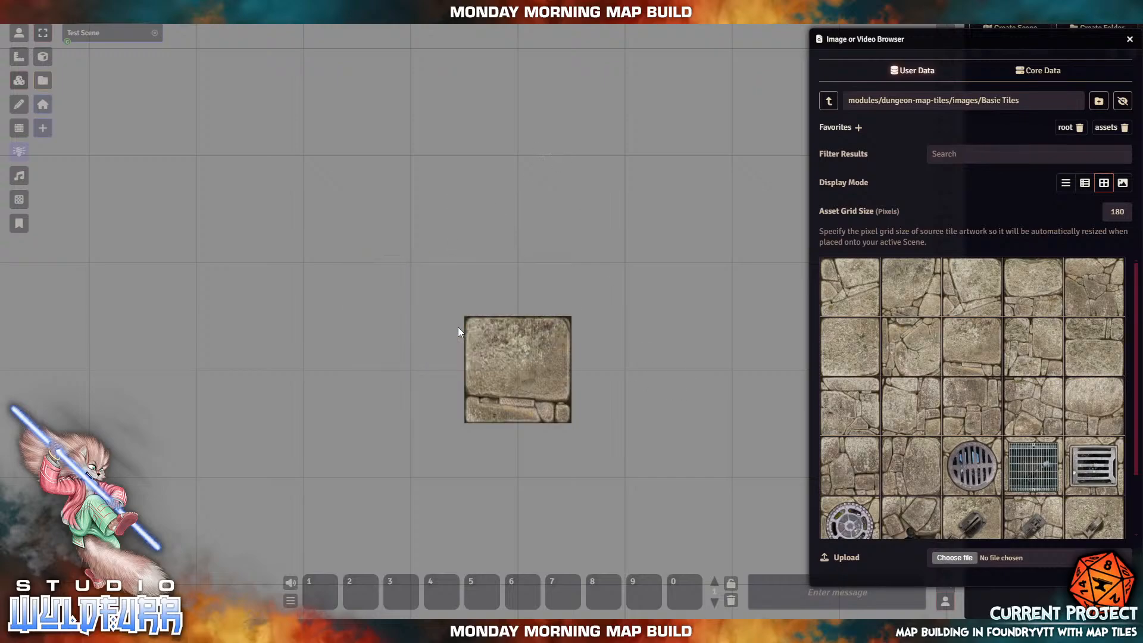
Step: Place a smooth stone tile on the vacated grid square and bring the offset tile in front of it
left_click_drag(883, 322, 497, 296)
left_click(547, 310)
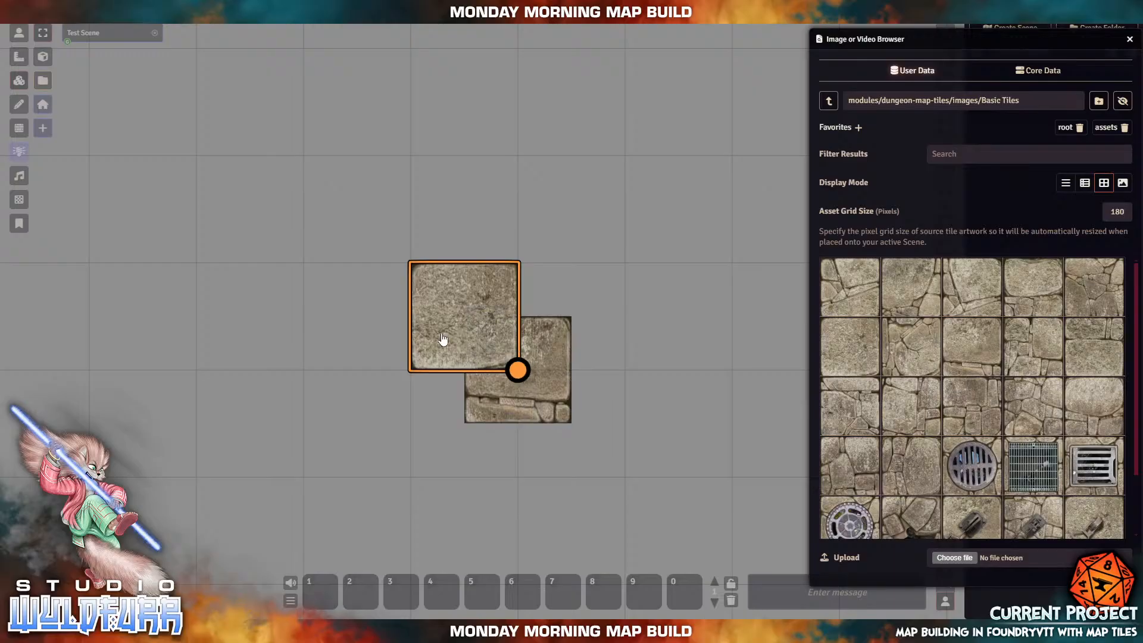
left_click(492, 391)
right_click(493, 391)
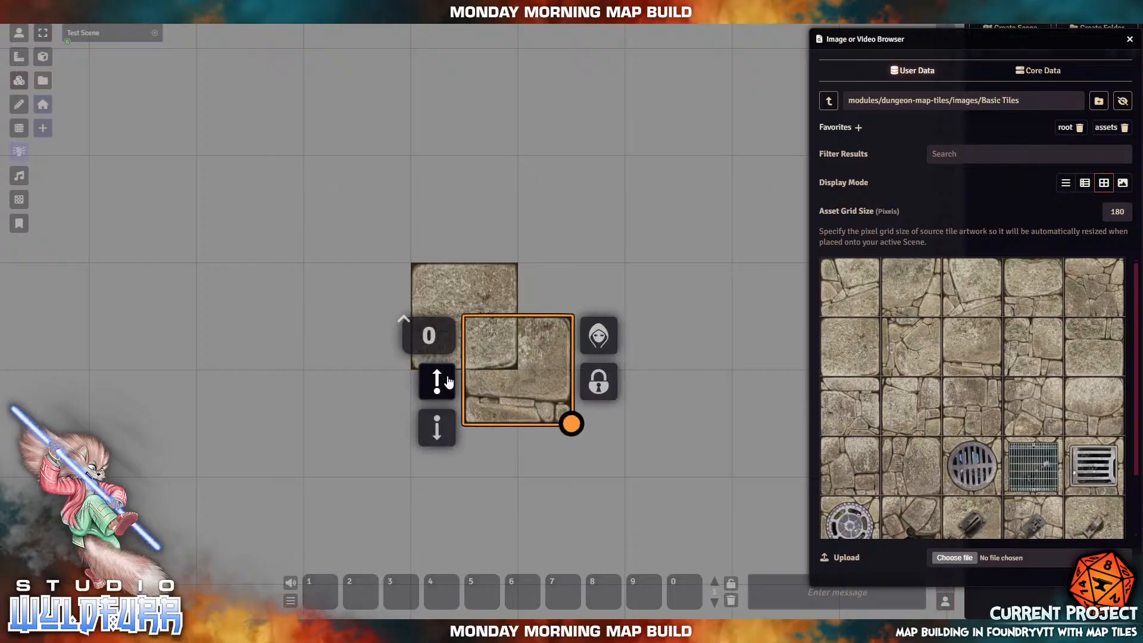
left_click(575, 203)
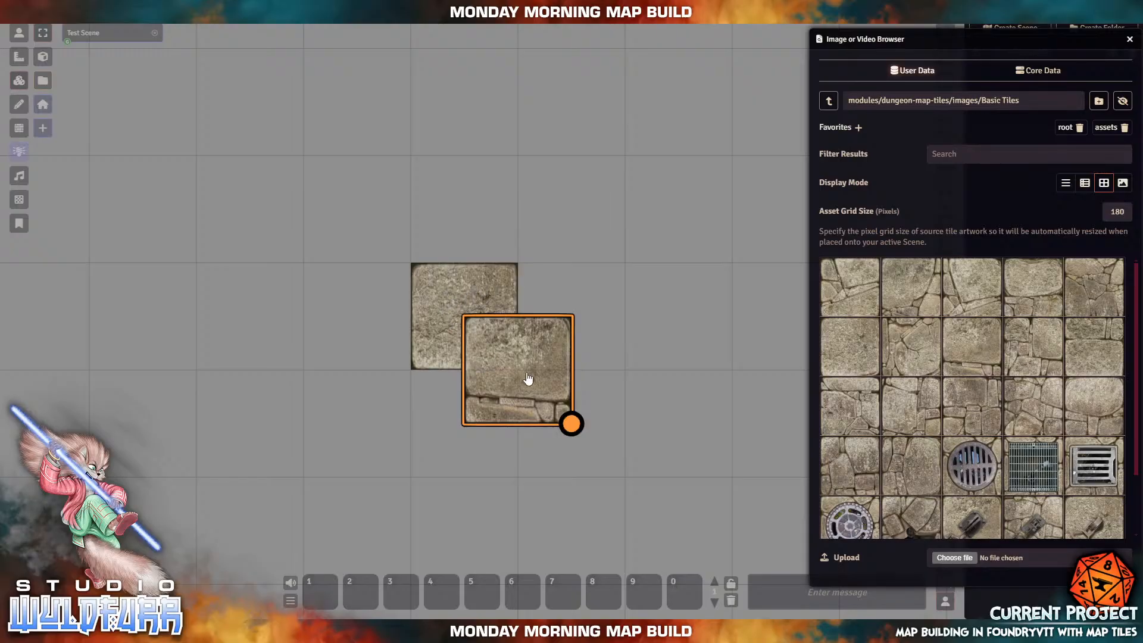
left_click_drag(587, 245, 647, 284)
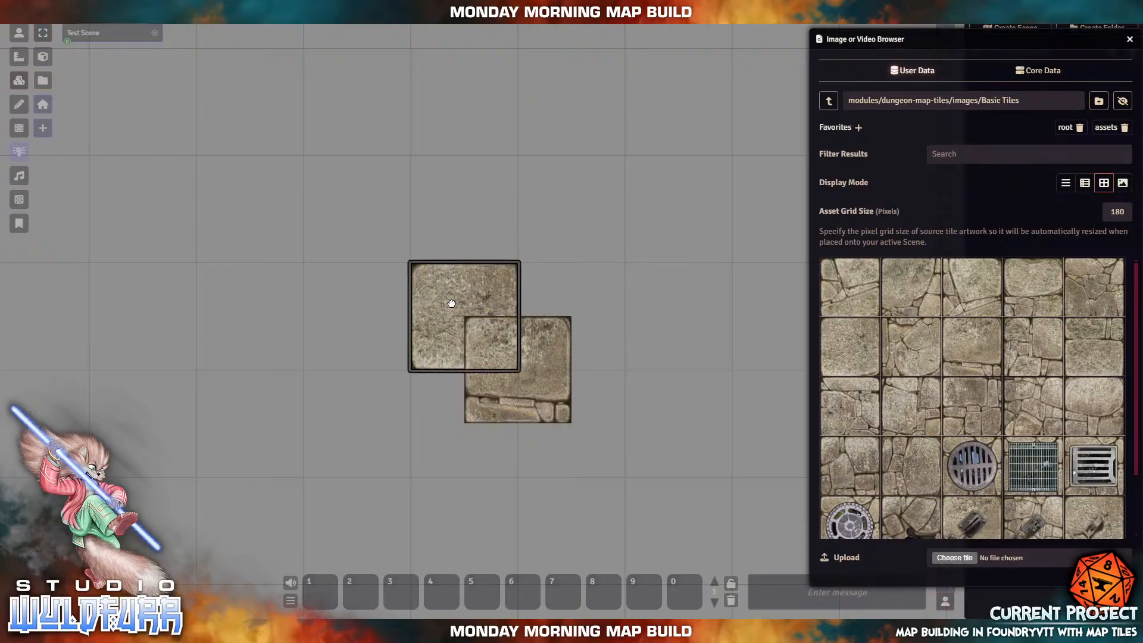
Step: Compare the ordering controls of the two overlapping tiles and set the smooth tile's elevation to 10
left_click(452, 305)
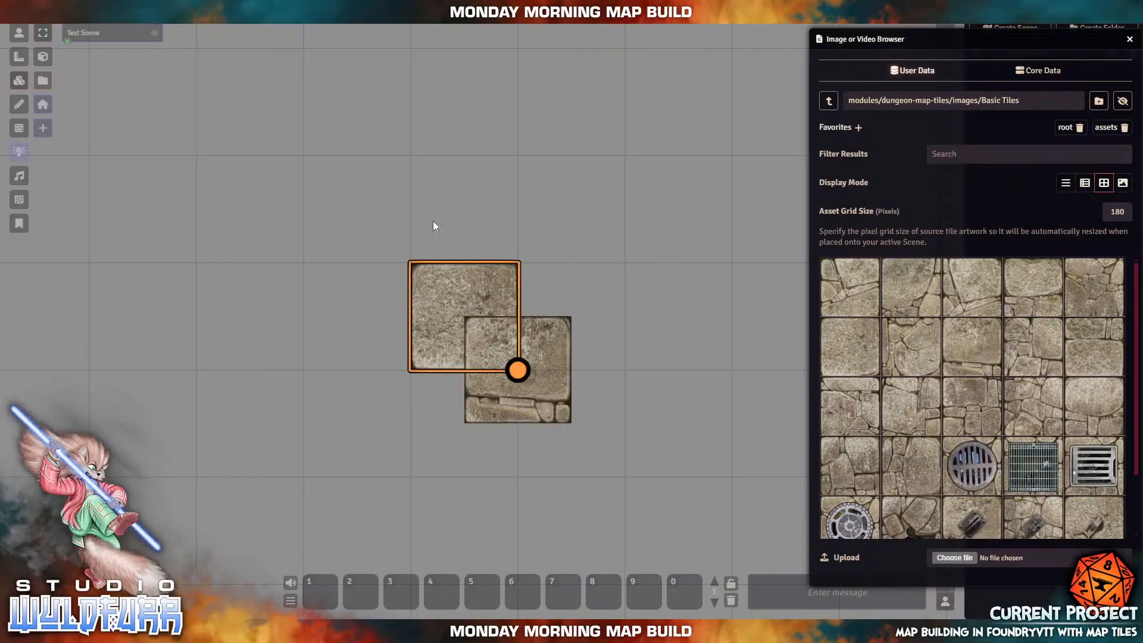
right_click(439, 285)
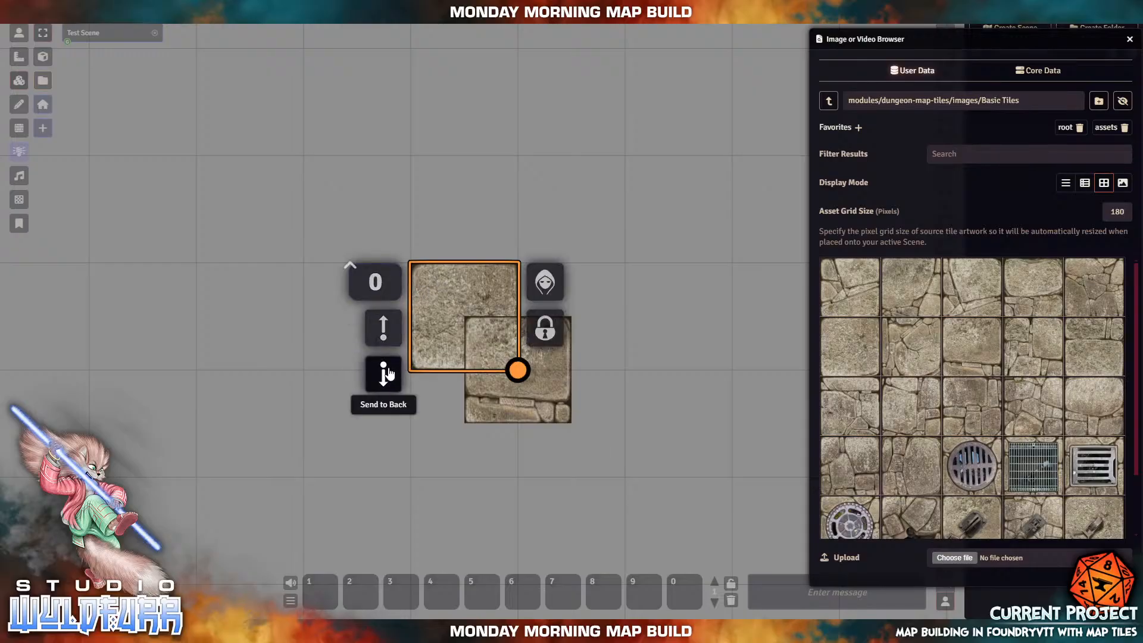
left_click(517, 415)
right_click(513, 402)
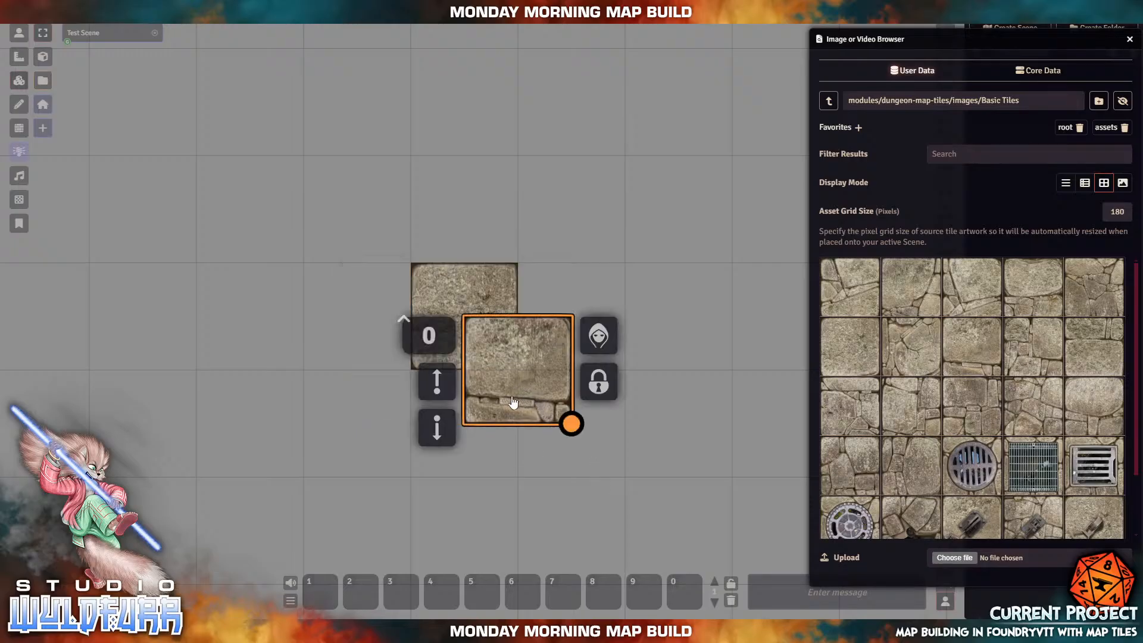
right_click(457, 294)
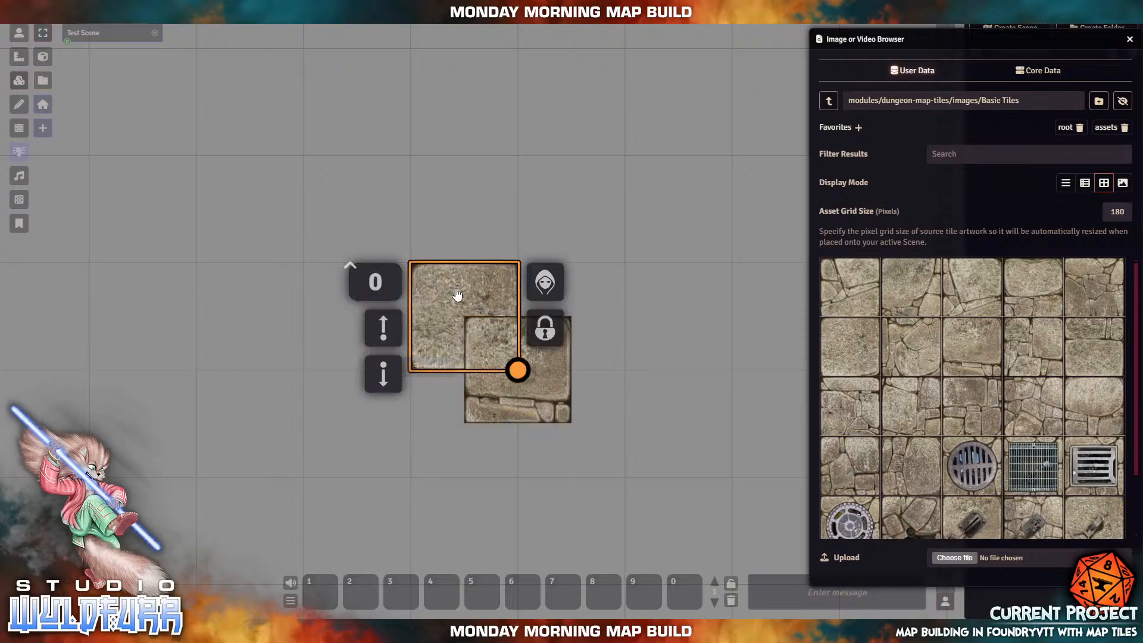
left_click(361, 281)
type("1")
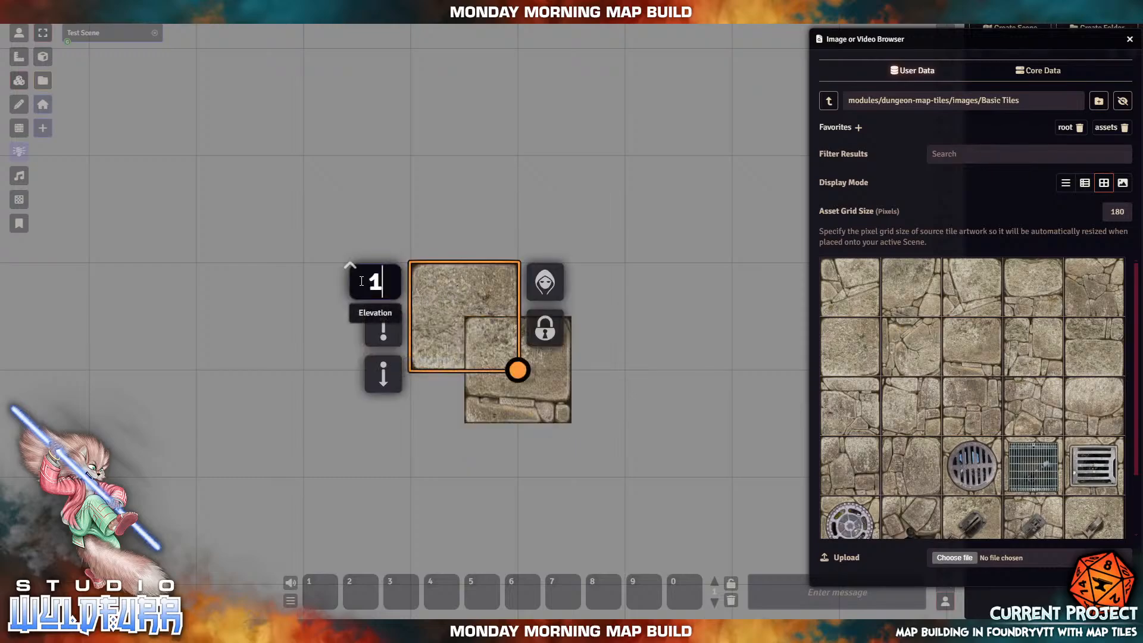
type("0")
key("Return")
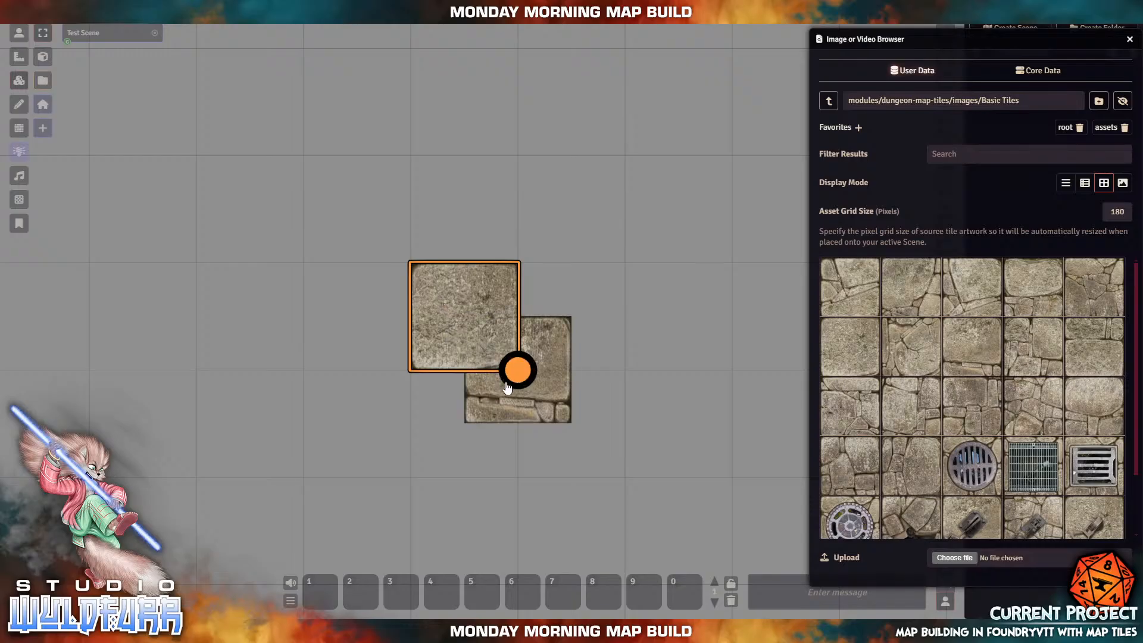
Step: Try to send the elevated smooth tile behind the offset tile, and set its elevation to 0
right_click(416, 329)
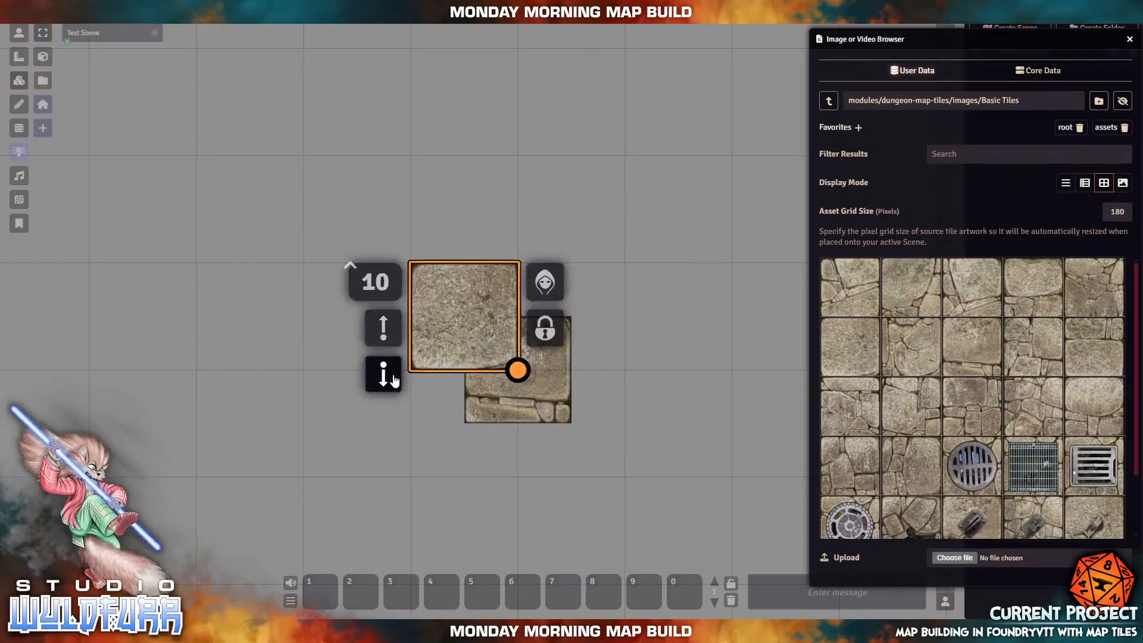
left_click(550, 408)
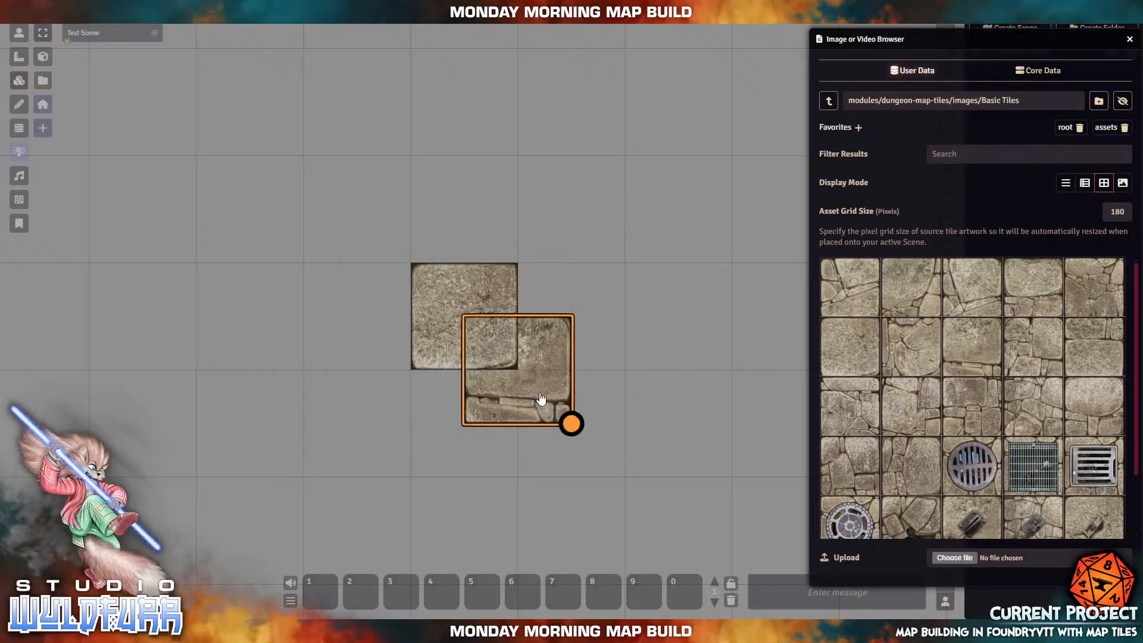
right_click(549, 371)
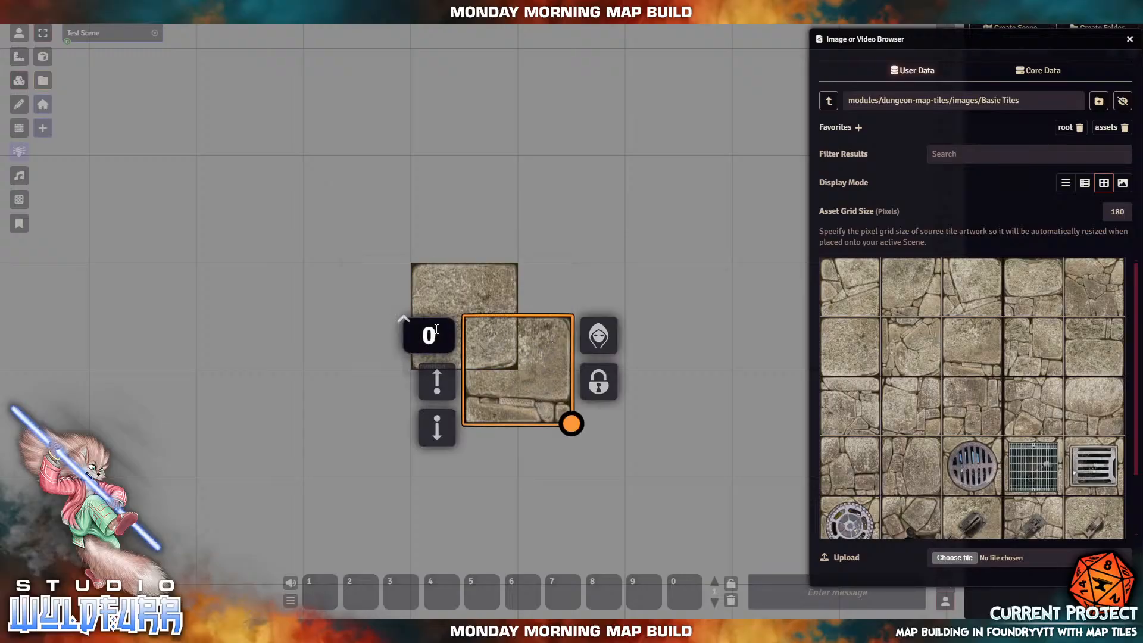
right_click(474, 292)
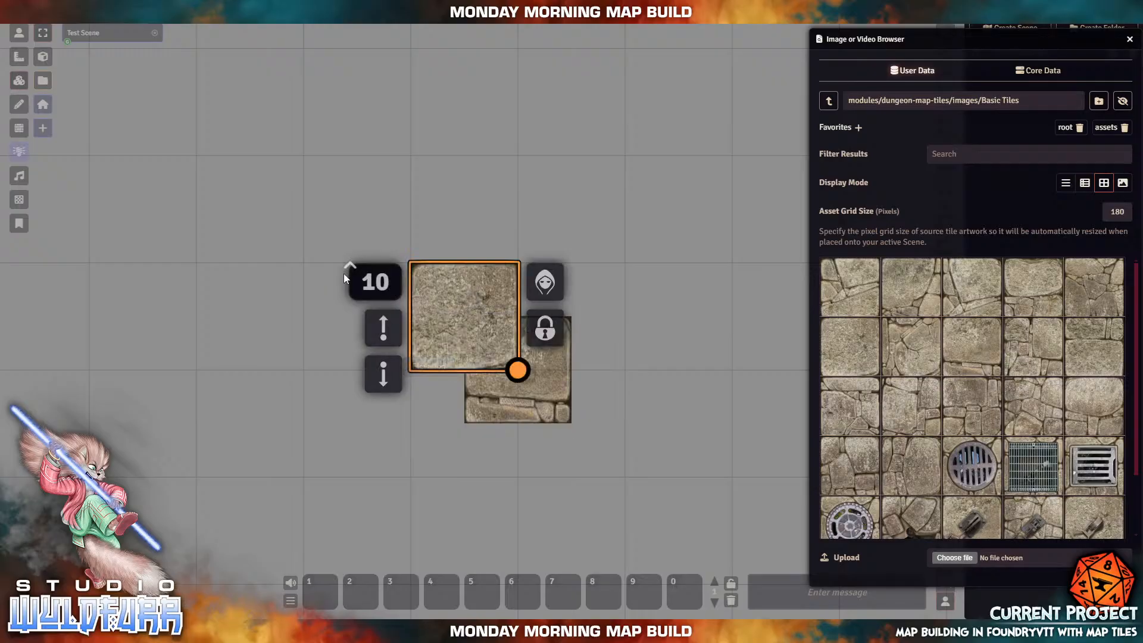
left_click(379, 280)
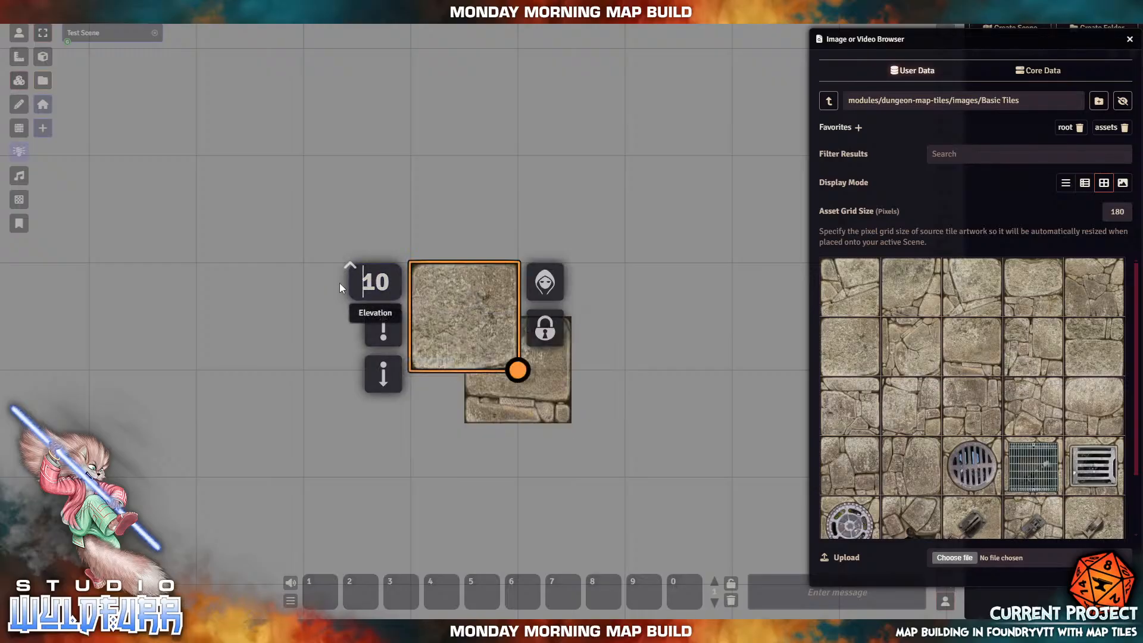
key("BackSpace")
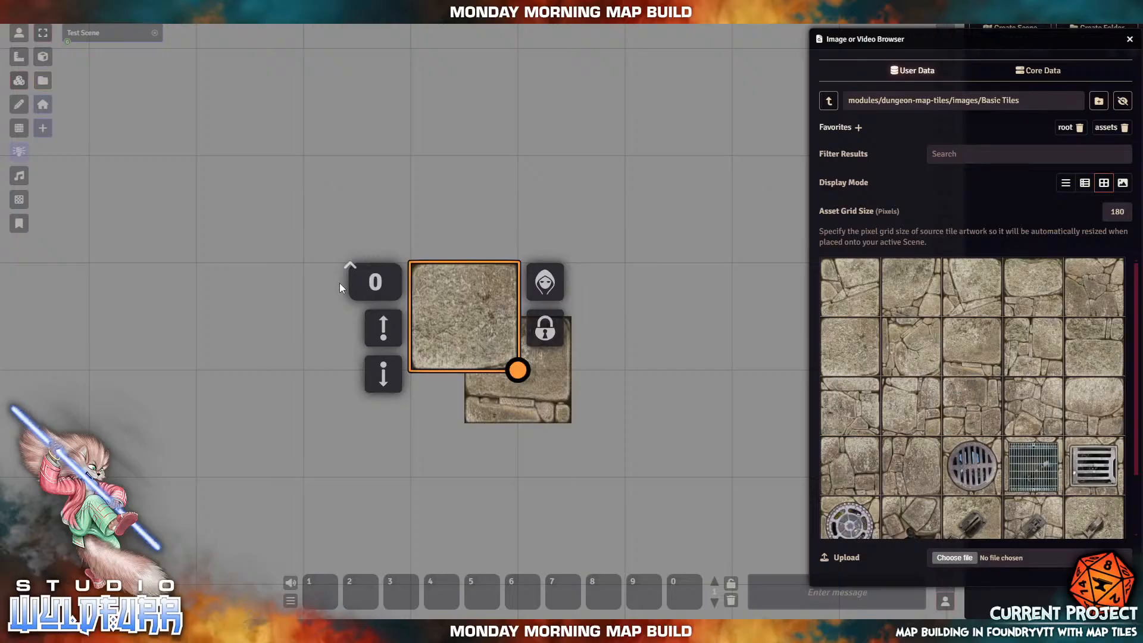
key("Return")
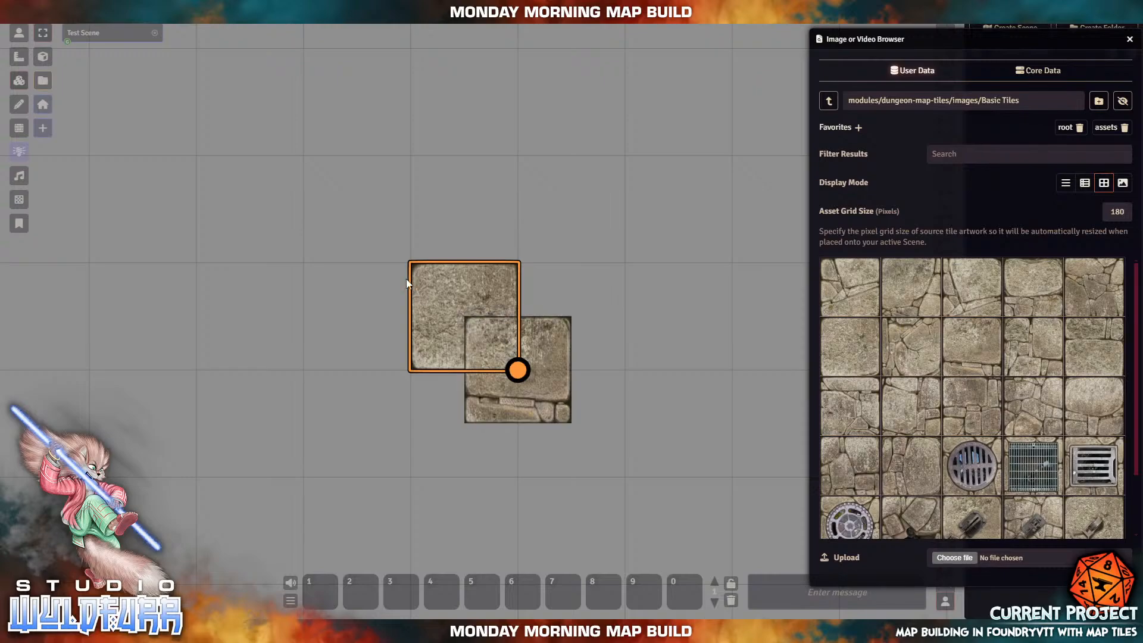
left_click(523, 405)
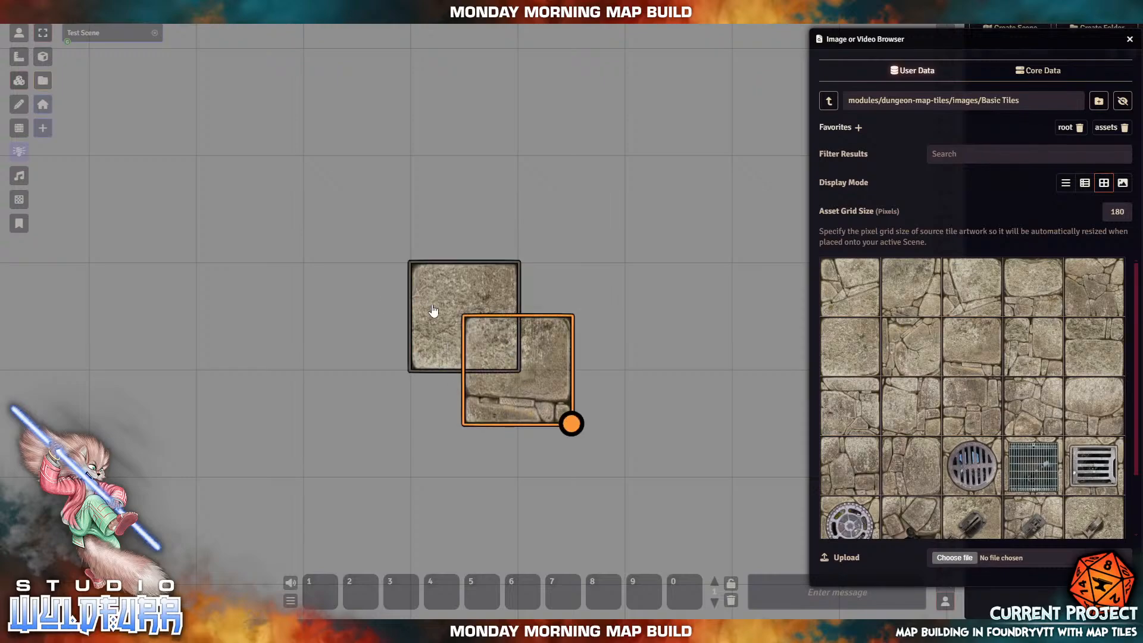
Step: Compare the two overlapping tiles and bring the smooth tile in front of the offset tile
left_click(459, 298)
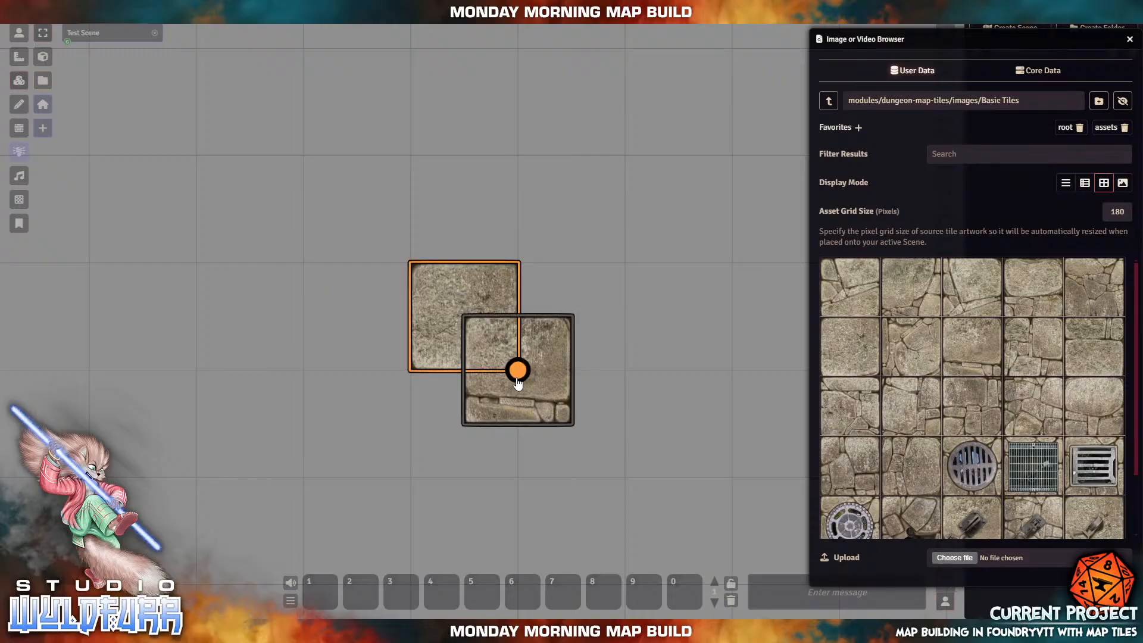
left_click(518, 385)
left_click(465, 323)
left_click(512, 400)
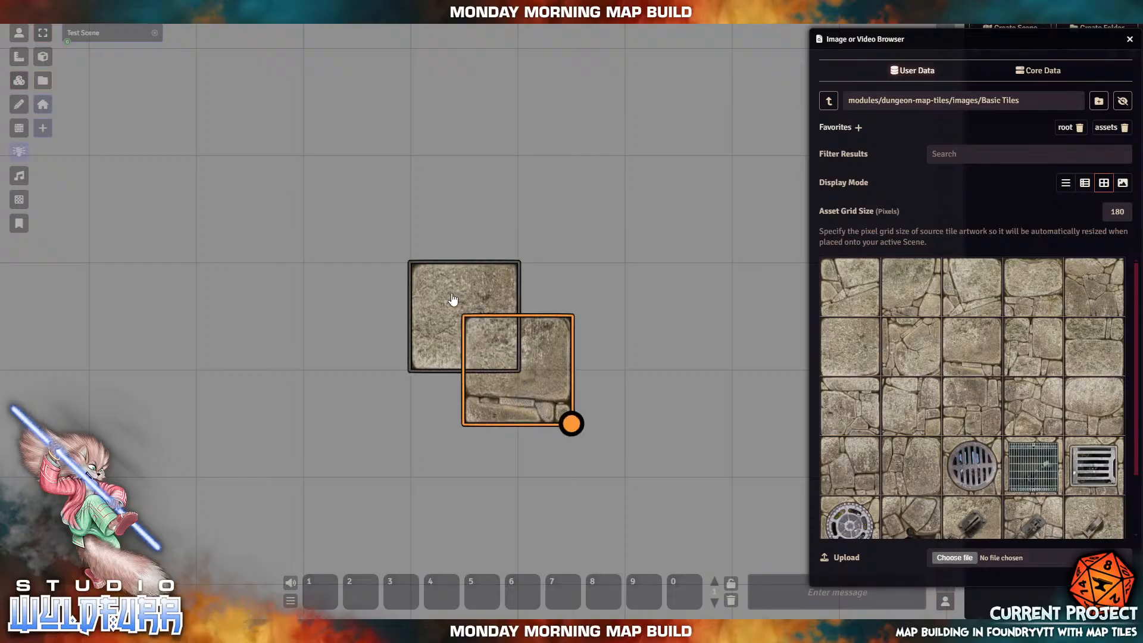
left_click(453, 300)
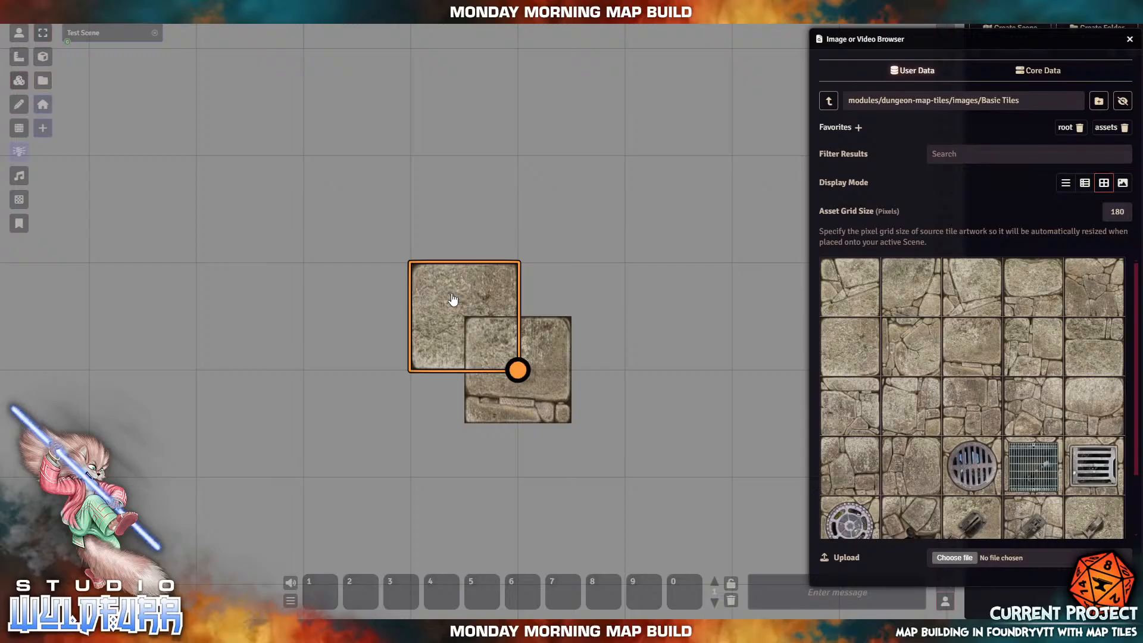
left_click(681, 295)
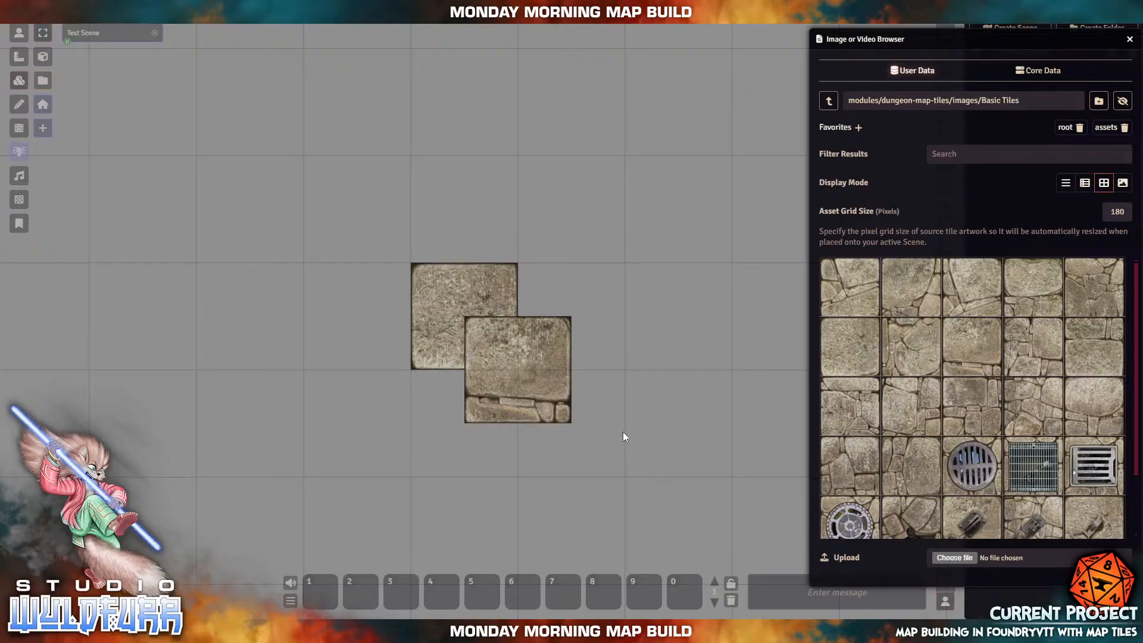
right_click(450, 294)
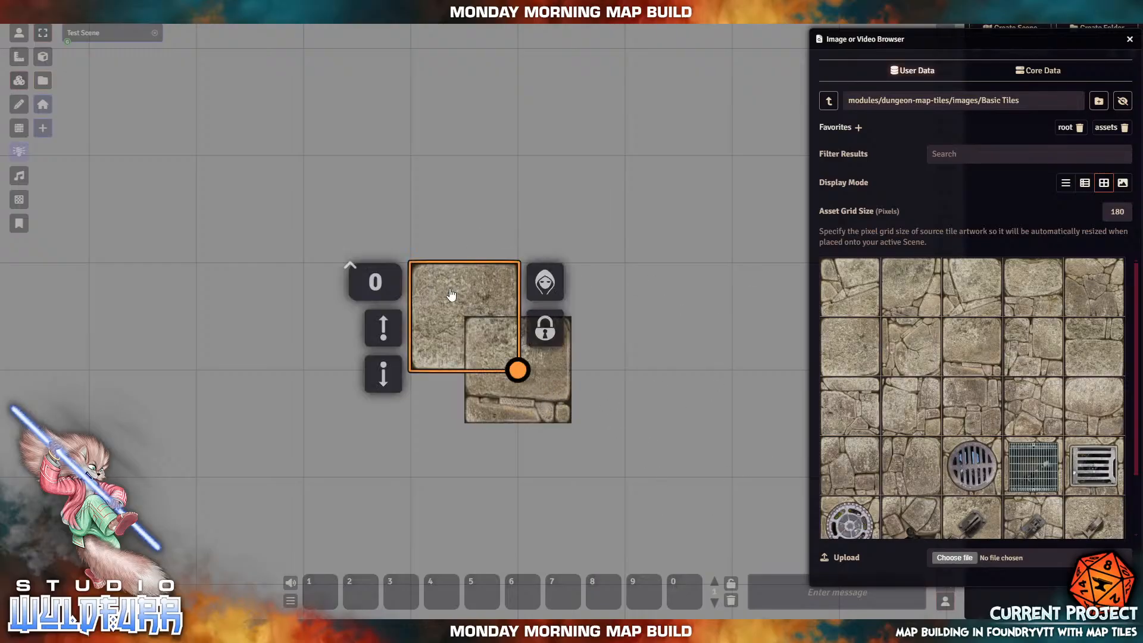
left_click(384, 327)
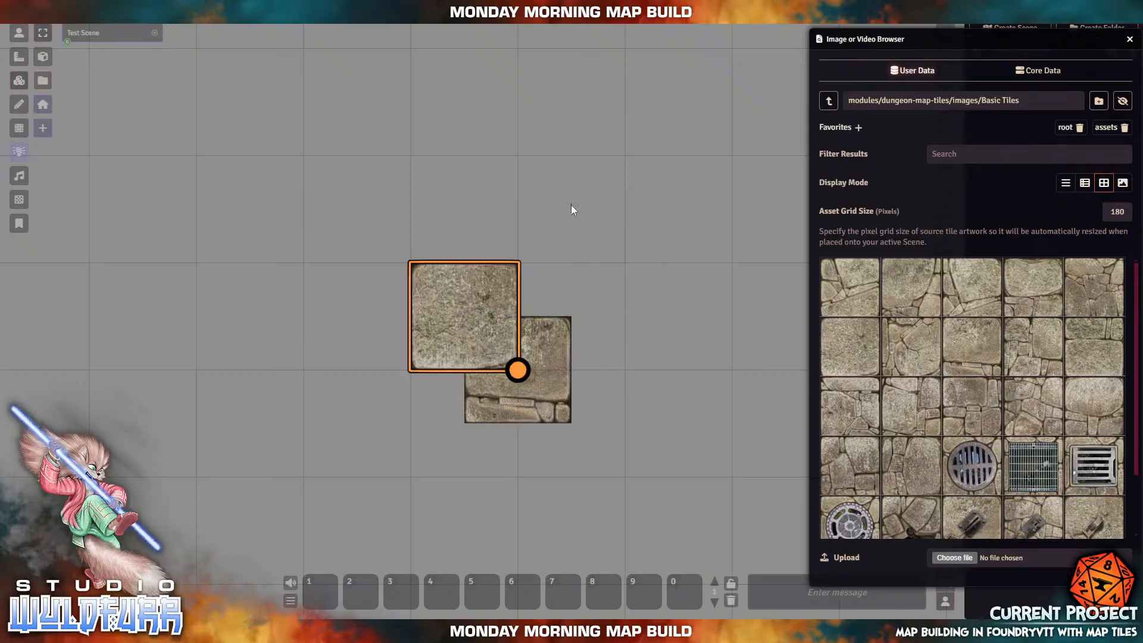
left_click_drag(569, 203, 633, 274)
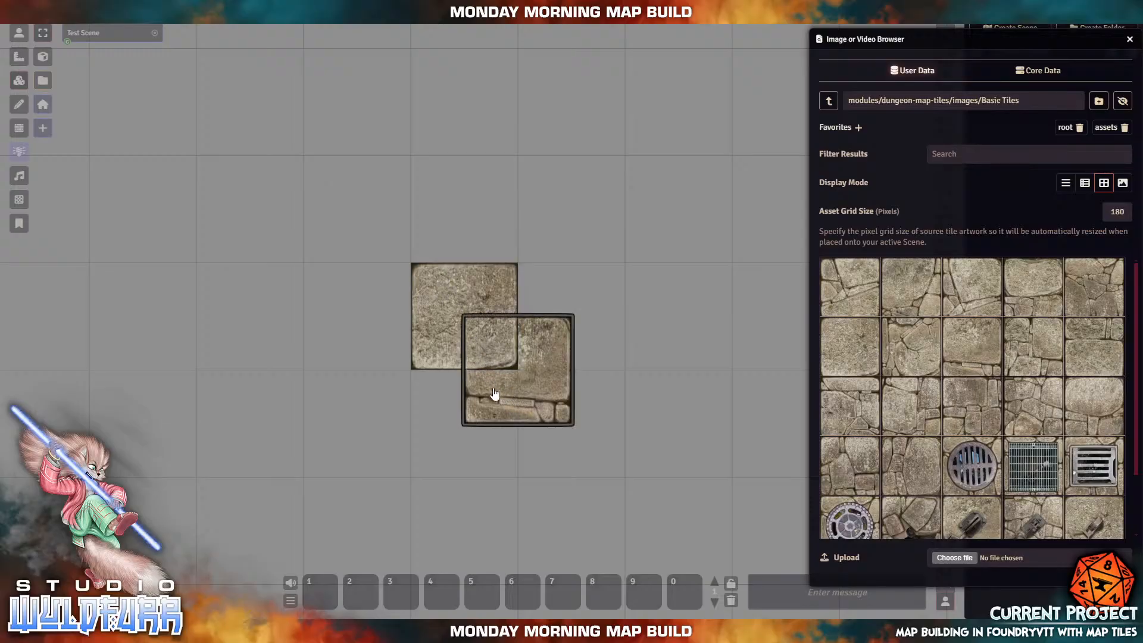
Step: Move both overlapping tiles half a grid square up and to the left, keeping them overlapped
left_click_drag(457, 334, 427, 227)
left_click(520, 383)
left_click_drag(522, 363, 454, 334)
left_click_drag(427, 213, 419, 256)
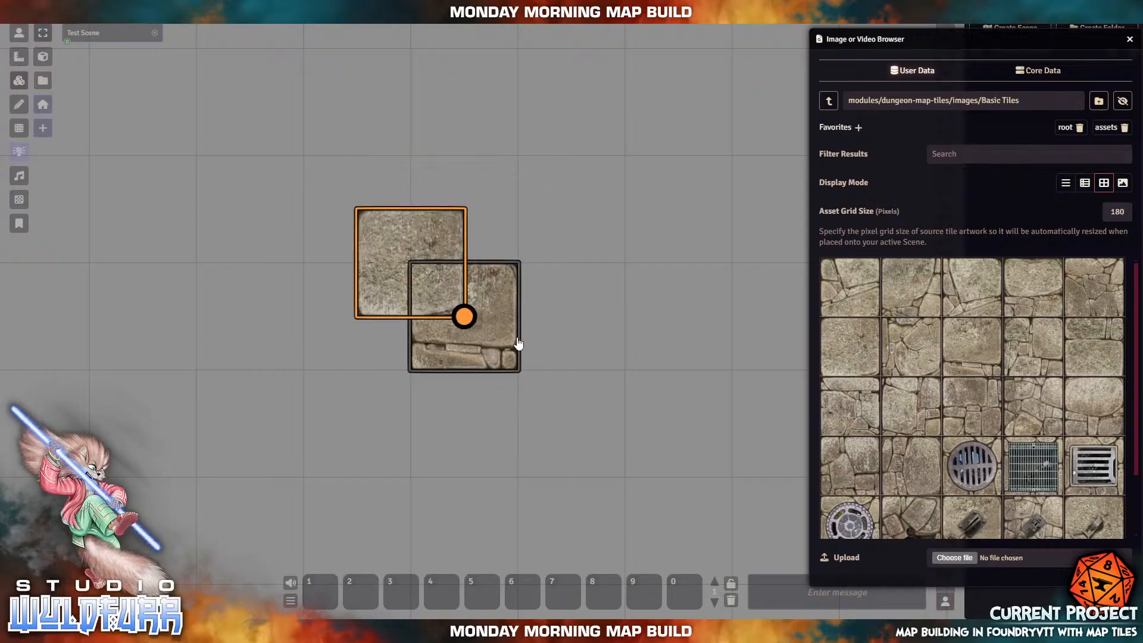
Step: Send the smooth stone tile behind the overlapping tile
left_click(471, 346)
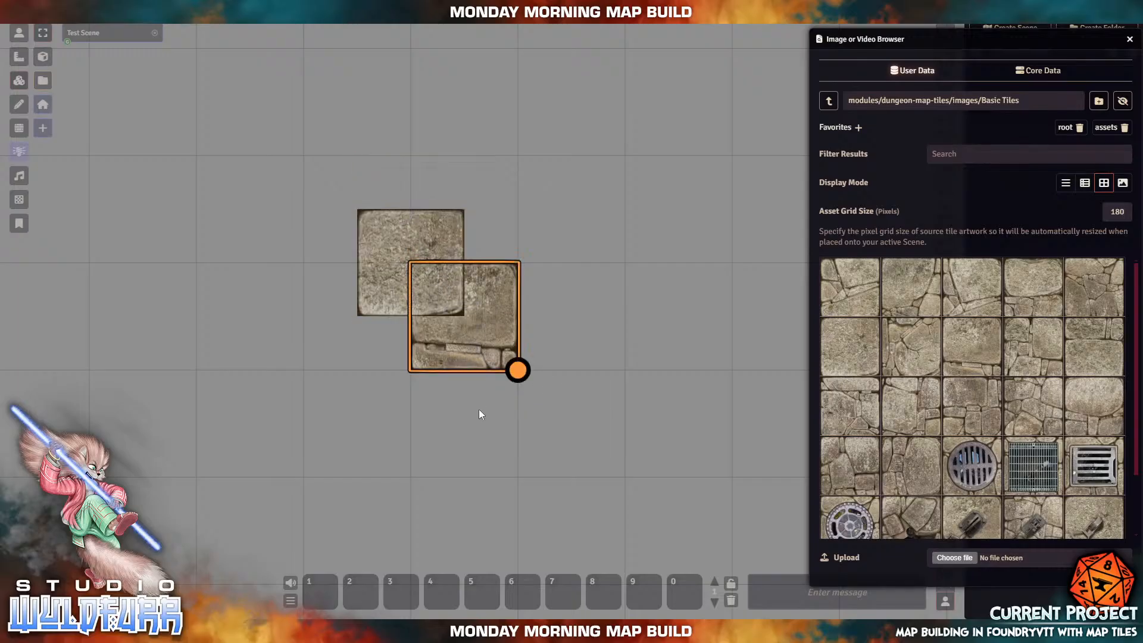
left_click(403, 246)
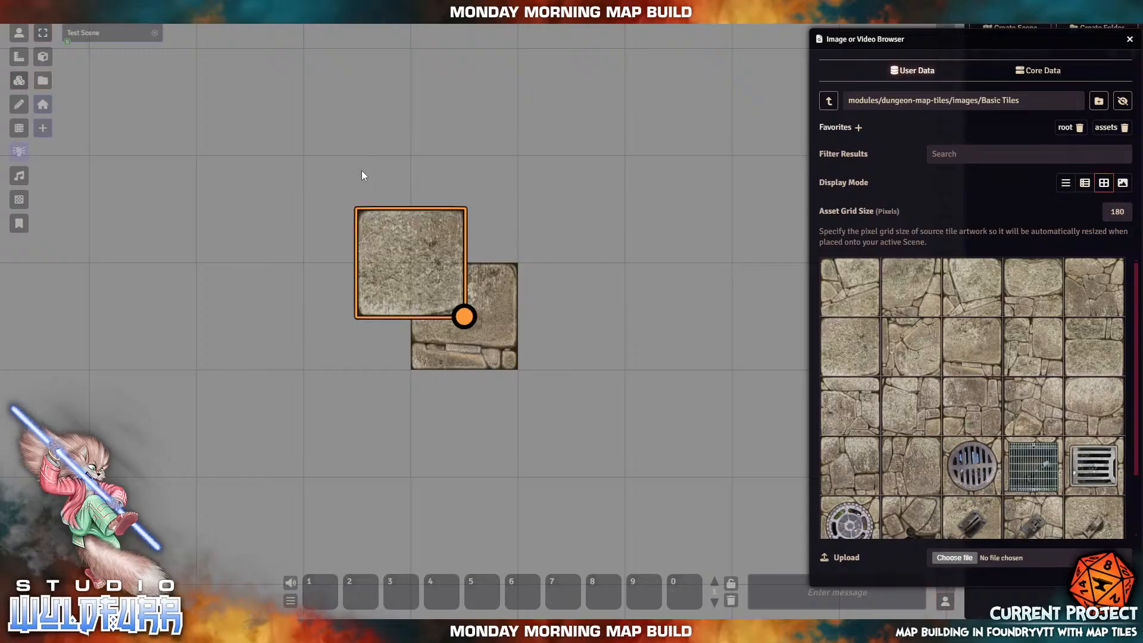
left_click_drag(400, 246, 441, 259)
right_click(389, 258)
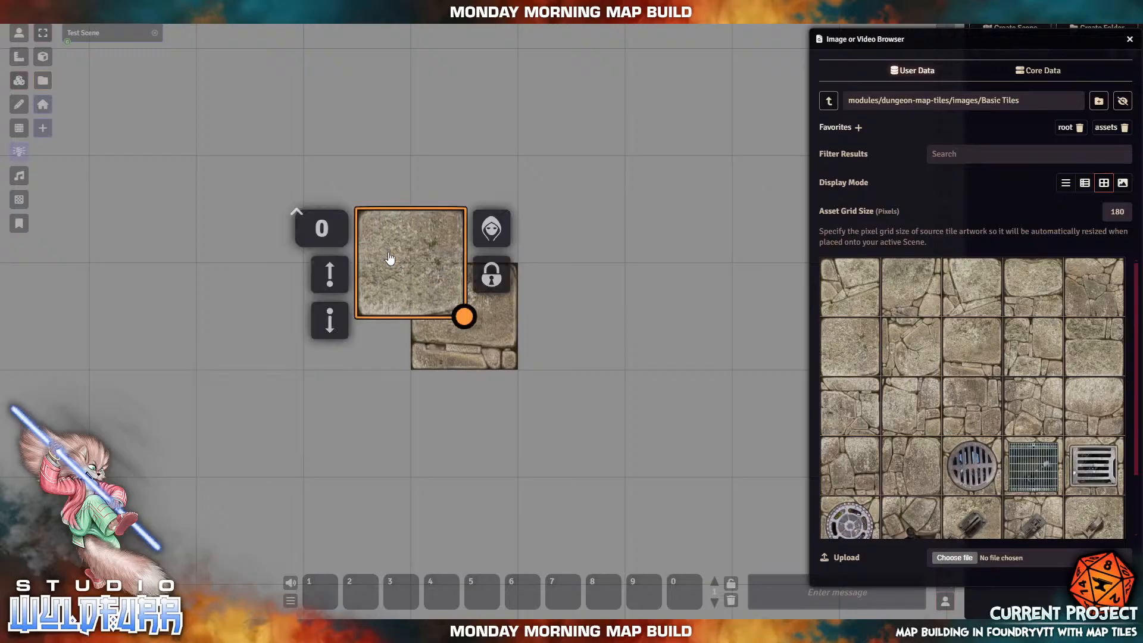
left_click(329, 321)
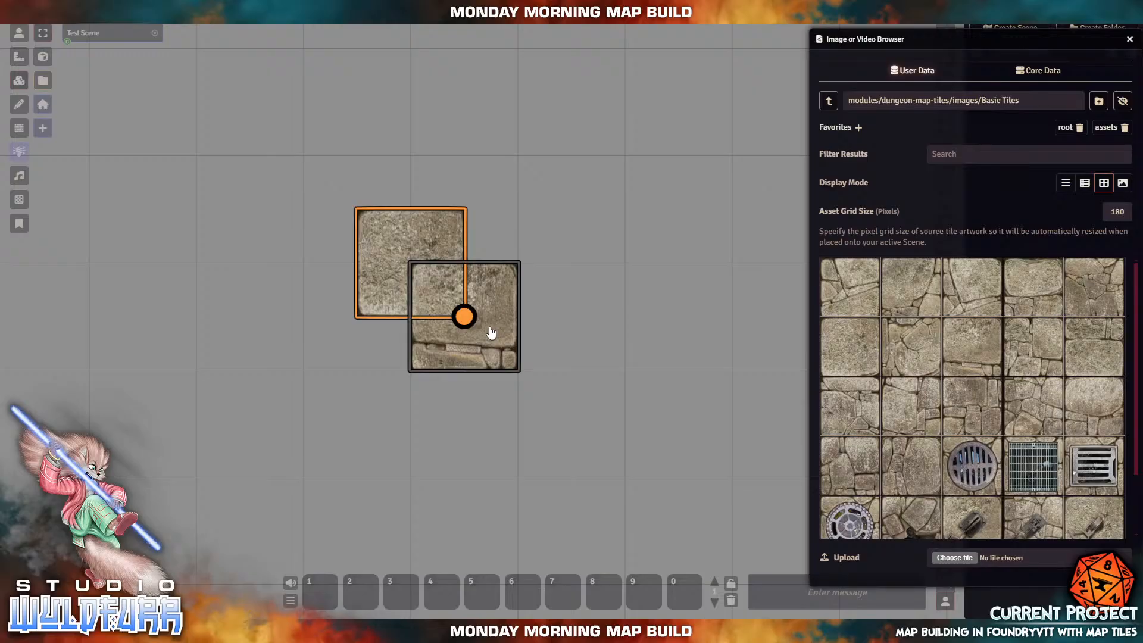
Step: Separate the overlapping tiles onto adjacent grid squares, with the smooth tile directly left of the other
left_click_drag(467, 365, 577, 372)
left_click_drag(373, 302, 444, 334)
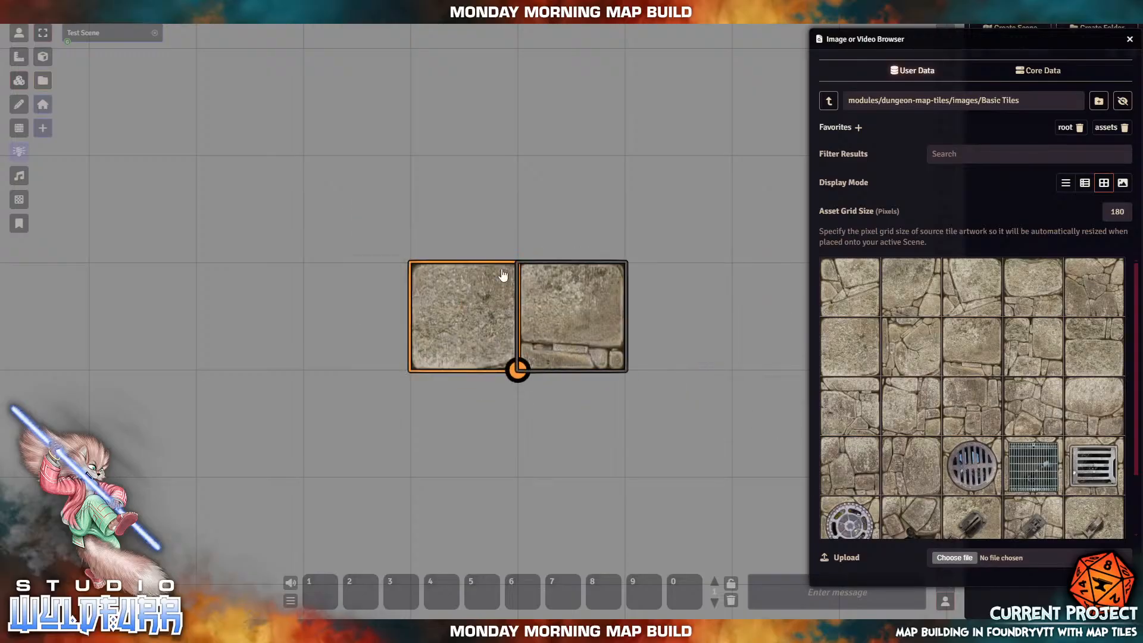
left_click_drag(454, 133, 531, 183)
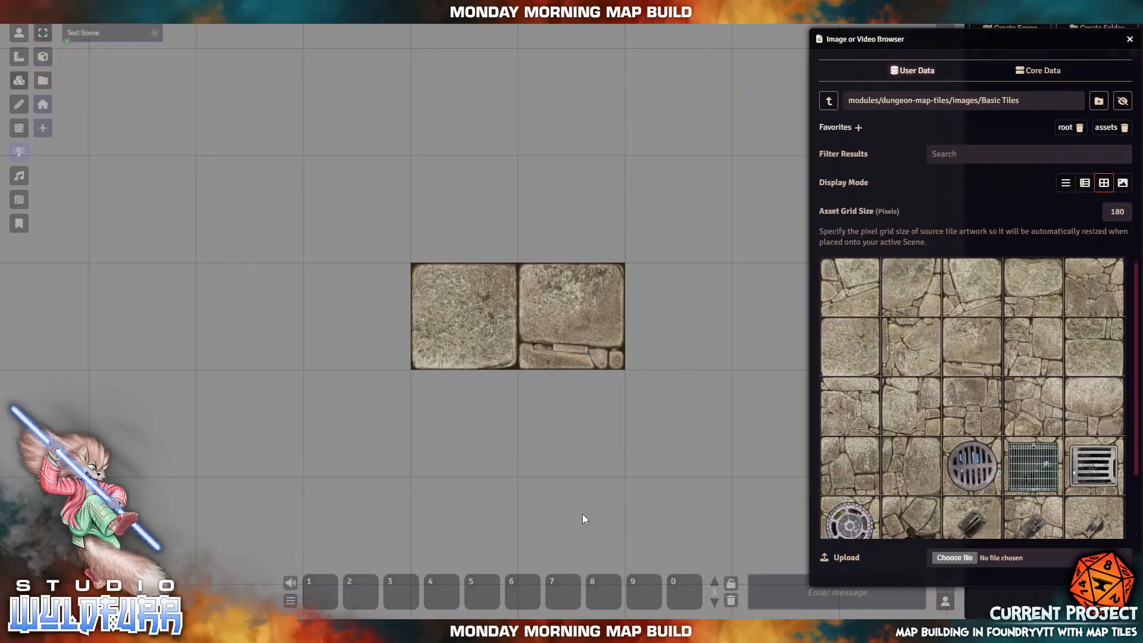
left_click(434, 314)
left_click(524, 344)
left_click(488, 340)
left_click(555, 335)
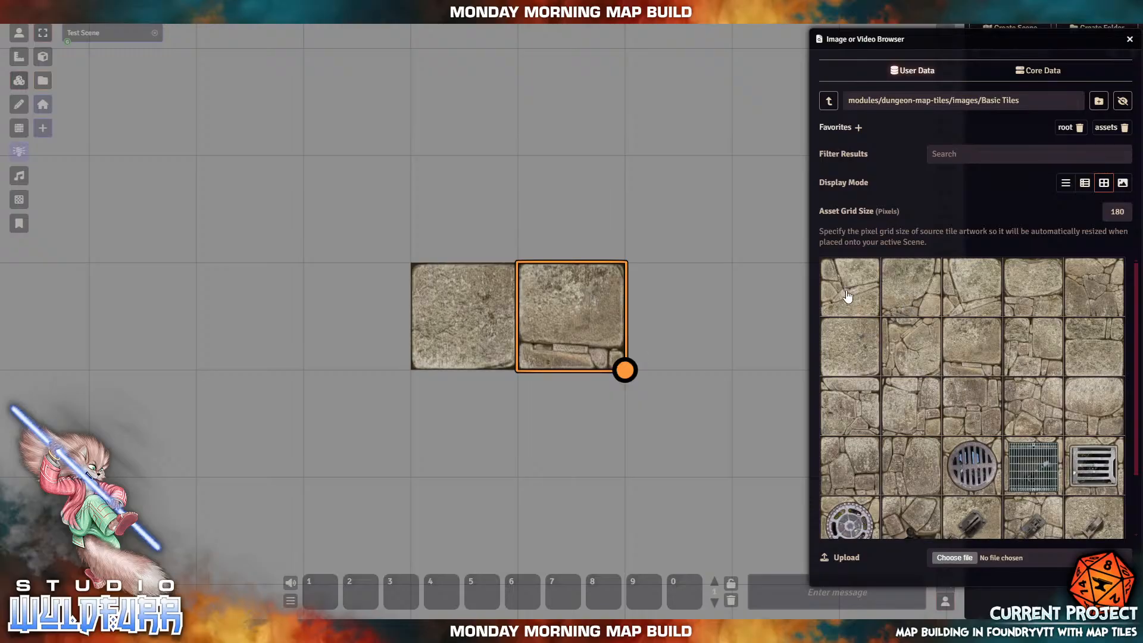
Step: Place seven varied stone tiles around the two existing ones to complete a 3 by 3 room floor
left_click_drag(848, 296, 352, 317)
left_click_drag(898, 296, 353, 200)
left_click_drag(970, 296, 565, 199)
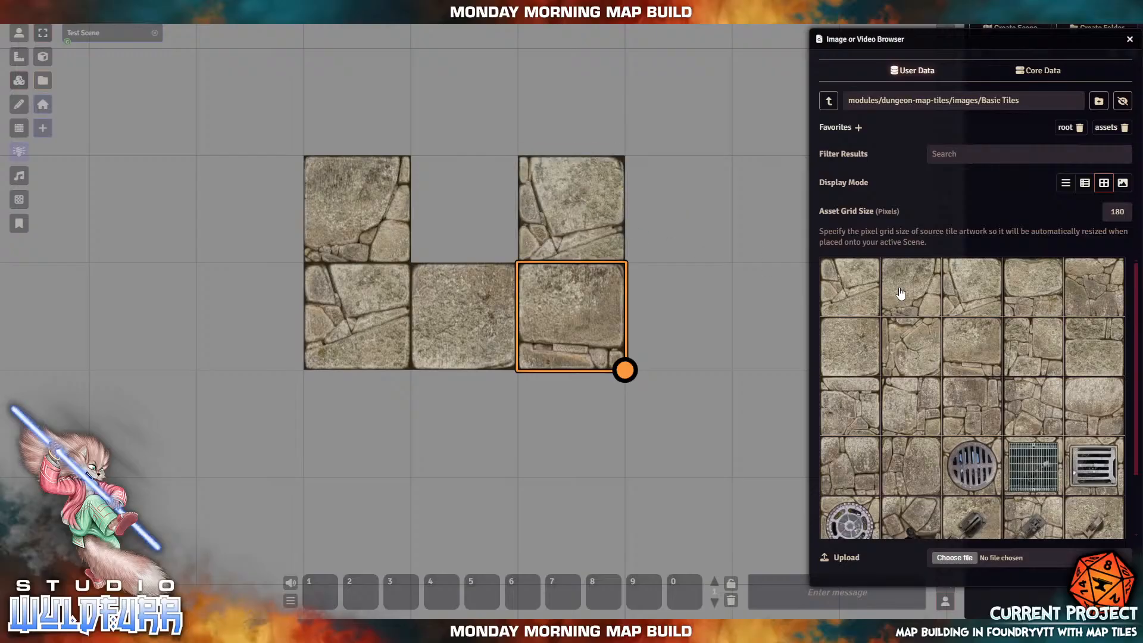
left_click_drag(900, 294, 856, 278)
left_click_drag(1037, 291, 454, 210)
left_click_drag(1087, 302, 355, 426)
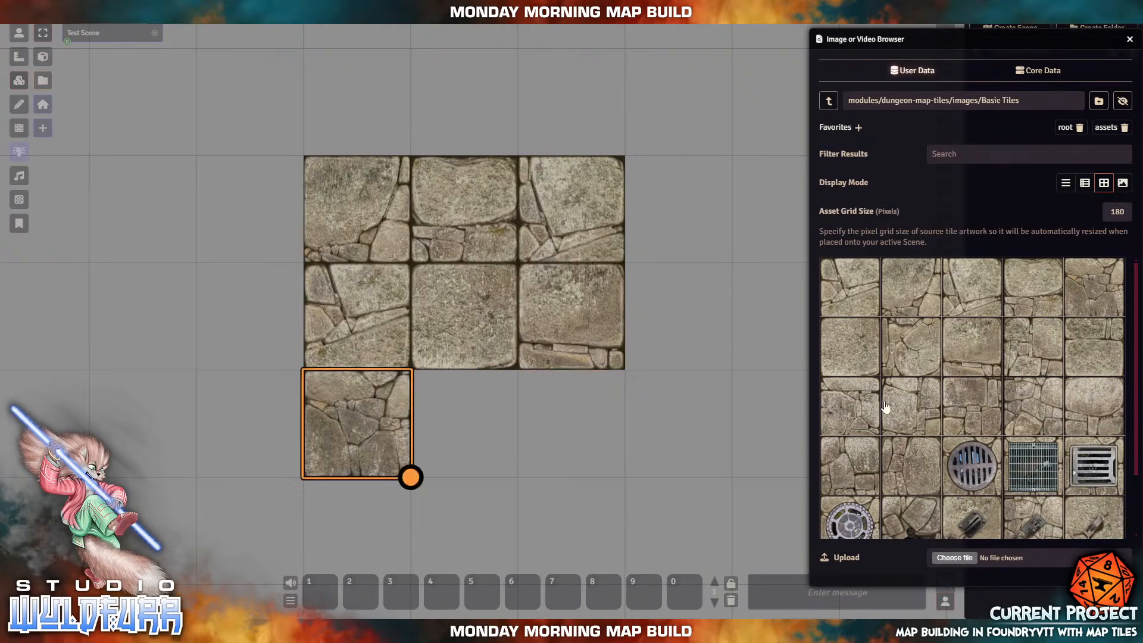
left_click_drag(885, 407, 453, 420)
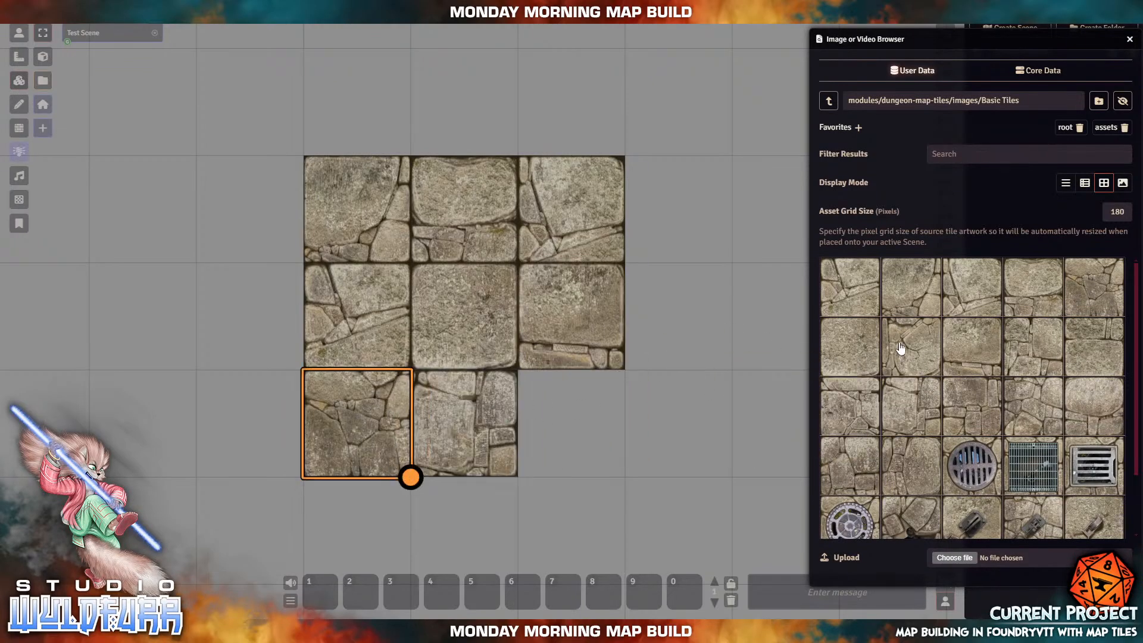
left_click_drag(900, 348, 571, 434)
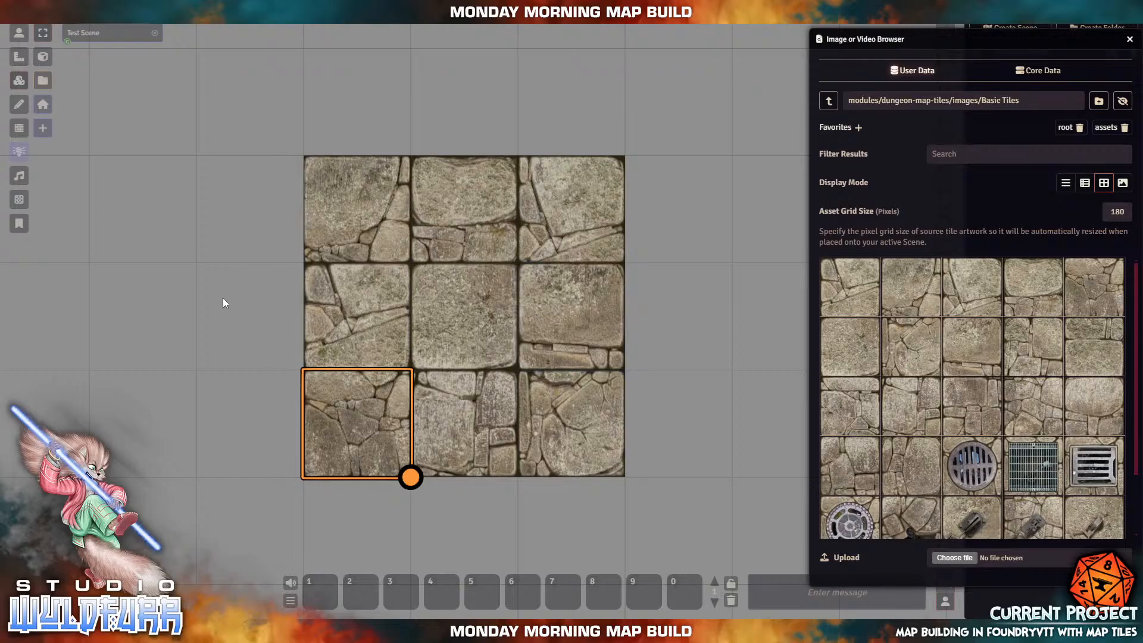
Step: Lay a three-tile stone corridor running left from the room's middle row
left_click_drag(215, 286, 474, 296)
left_click_drag(1089, 411, 509, 327)
left_click_drag(887, 426, 395, 332)
left_click_drag(842, 476, 314, 321)
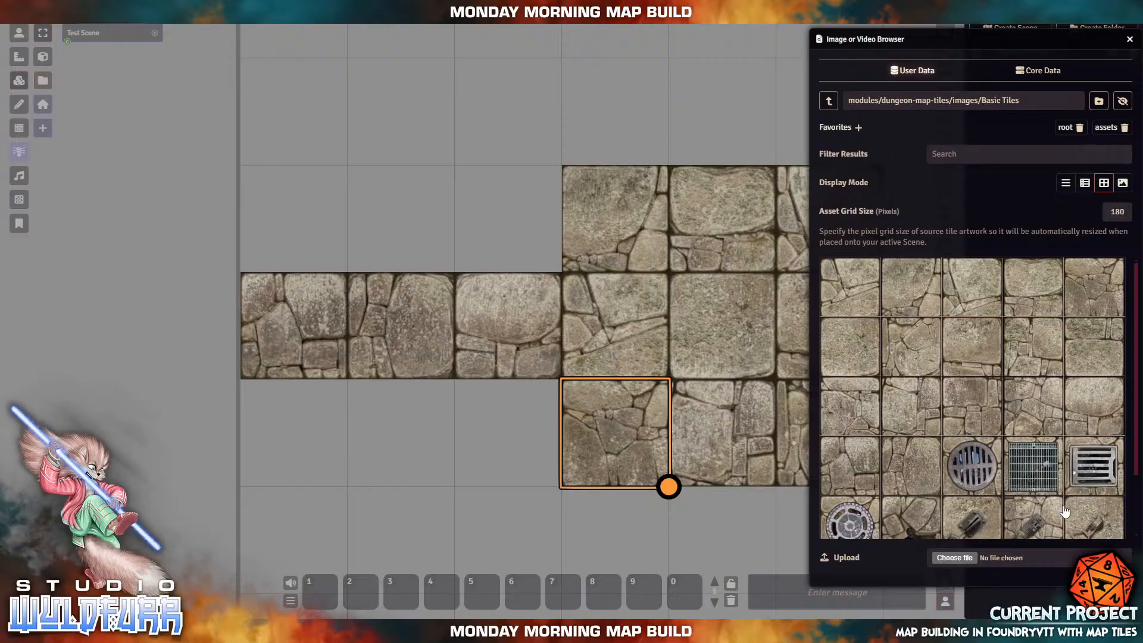
Step: Turn the corridor upward by stacking two cracked stone tiles above its far left end
scroll(990, 402, "down", 2)
scroll(919, 467, "up", 2)
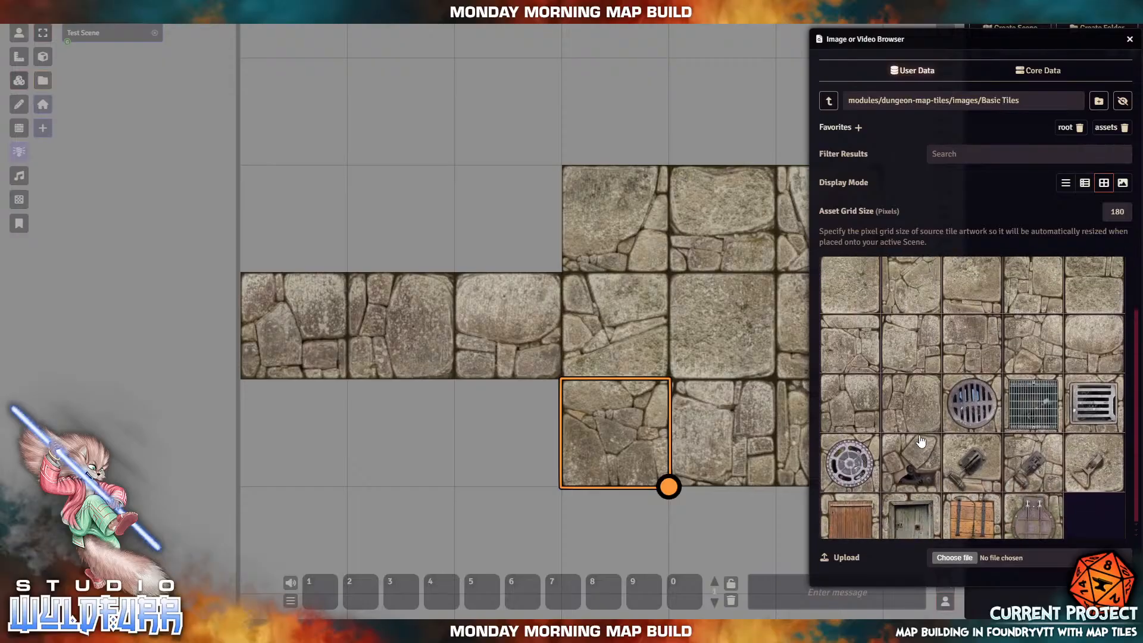
left_click_drag(848, 304, 291, 220)
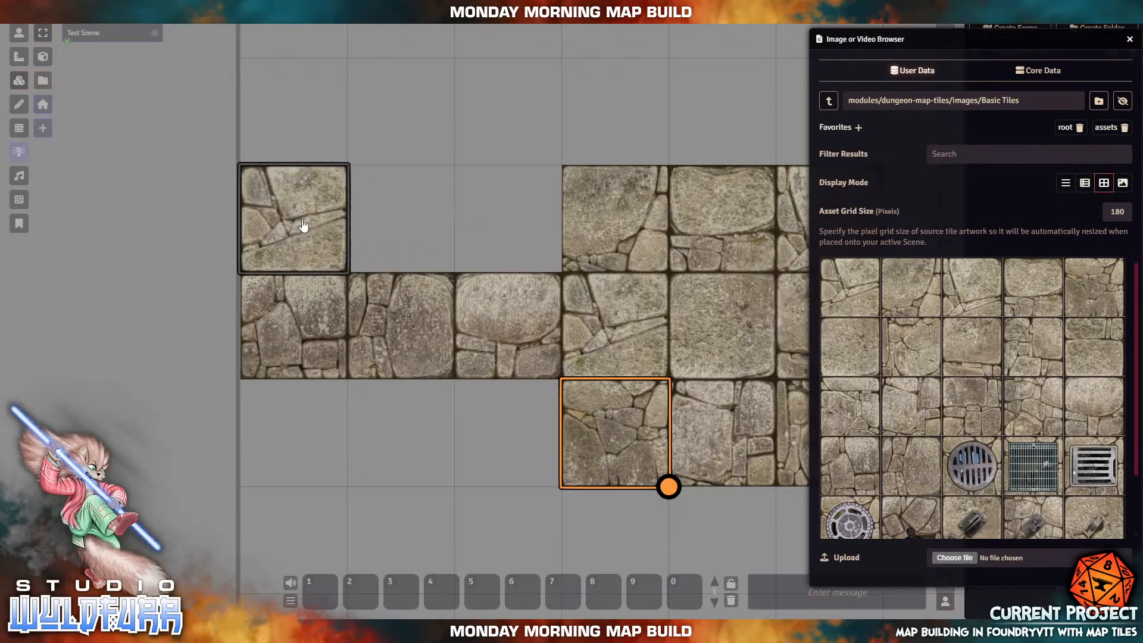
left_click_drag(925, 282, 298, 113)
Step: Extend the corridor two more squares upward, and run three stone tiles to the right from its upper corner
left_click_drag(524, 98, 449, 214)
left_click_drag(476, 104, 437, 234)
left_click_drag(432, 195, 470, 288)
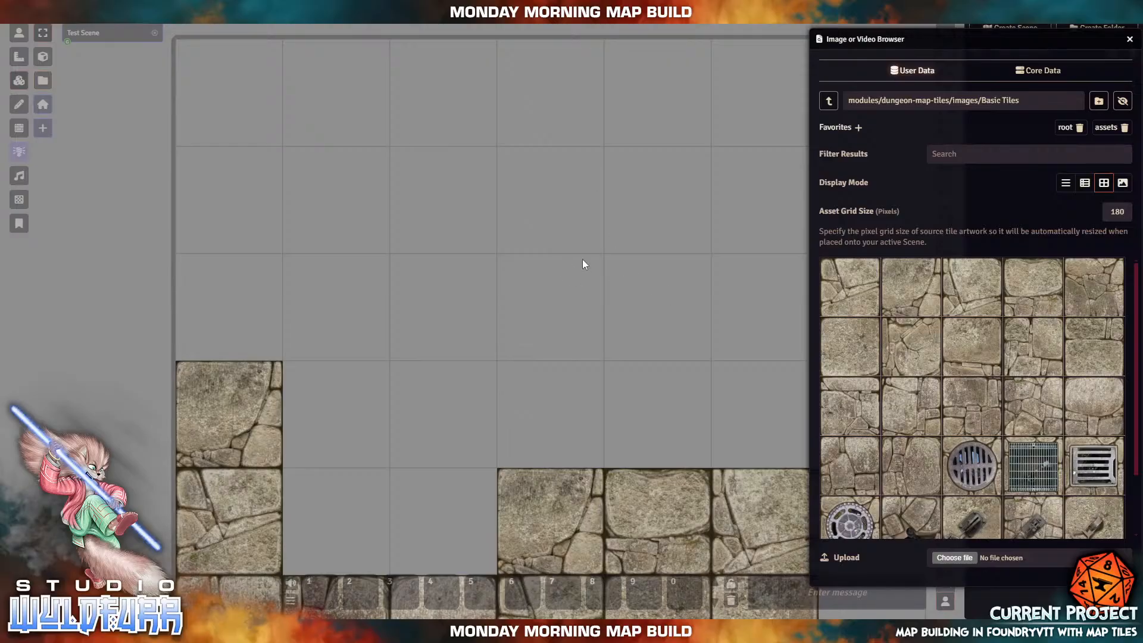
left_click_drag(551, 286, 448, 274)
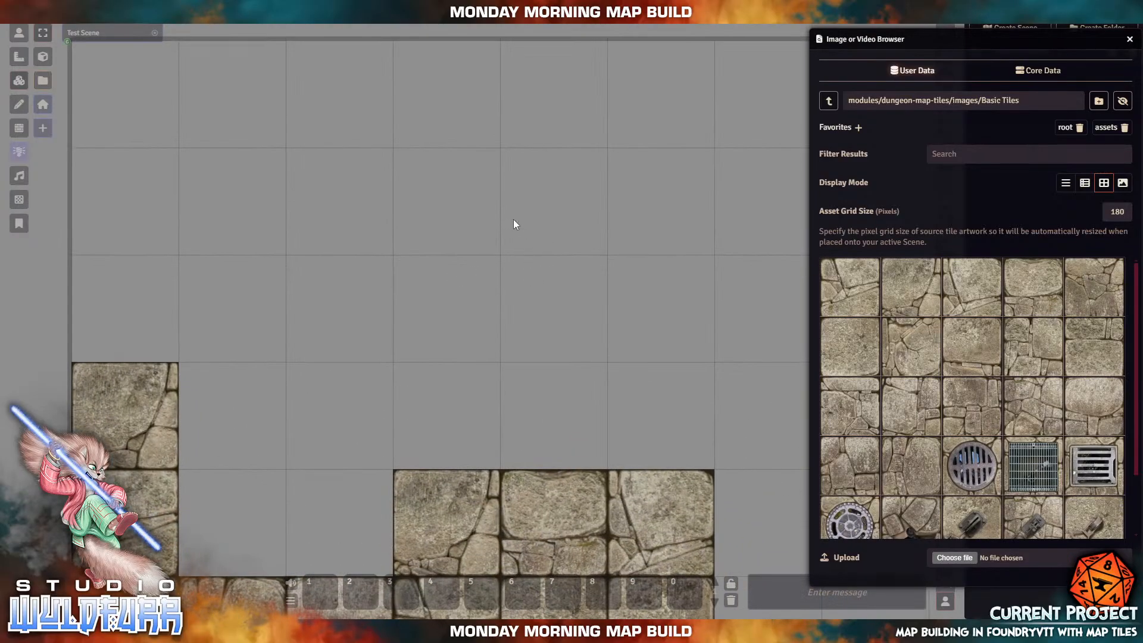
left_click_drag(513, 219, 649, 88)
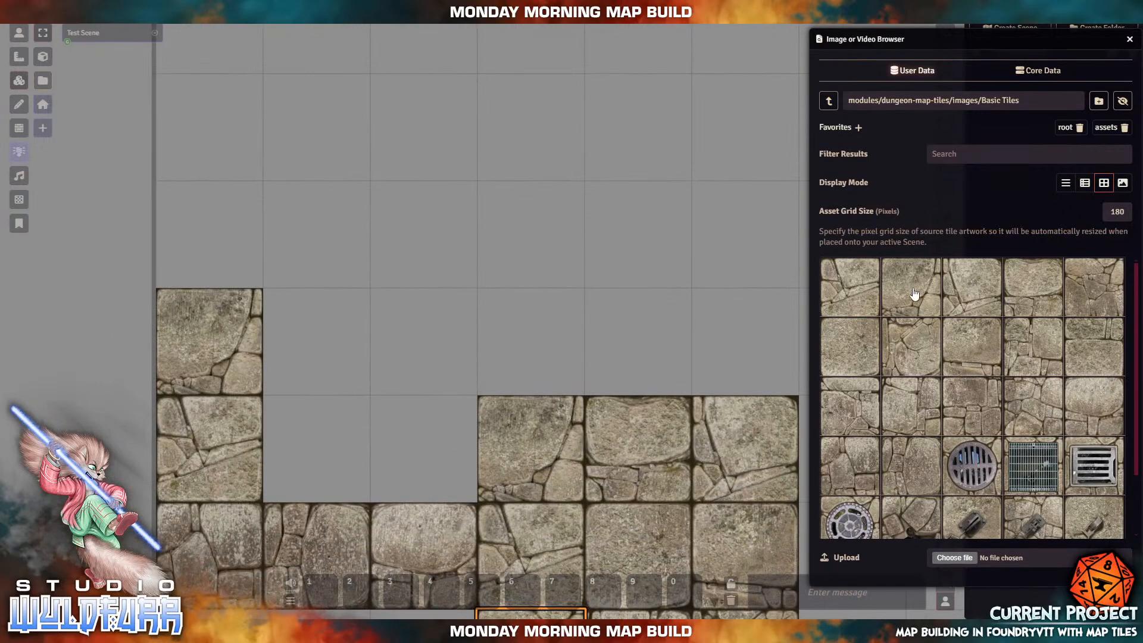
left_click_drag(971, 290, 211, 233)
left_click_drag(1026, 292, 220, 125)
left_click_drag(1095, 292, 322, 127)
left_click_drag(874, 348, 408, 133)
left_click_drag(916, 347, 534, 134)
Step: Continue the upper corridor to the right with three more stone tiles from the basic set
left_click_drag(651, 266, 427, 337)
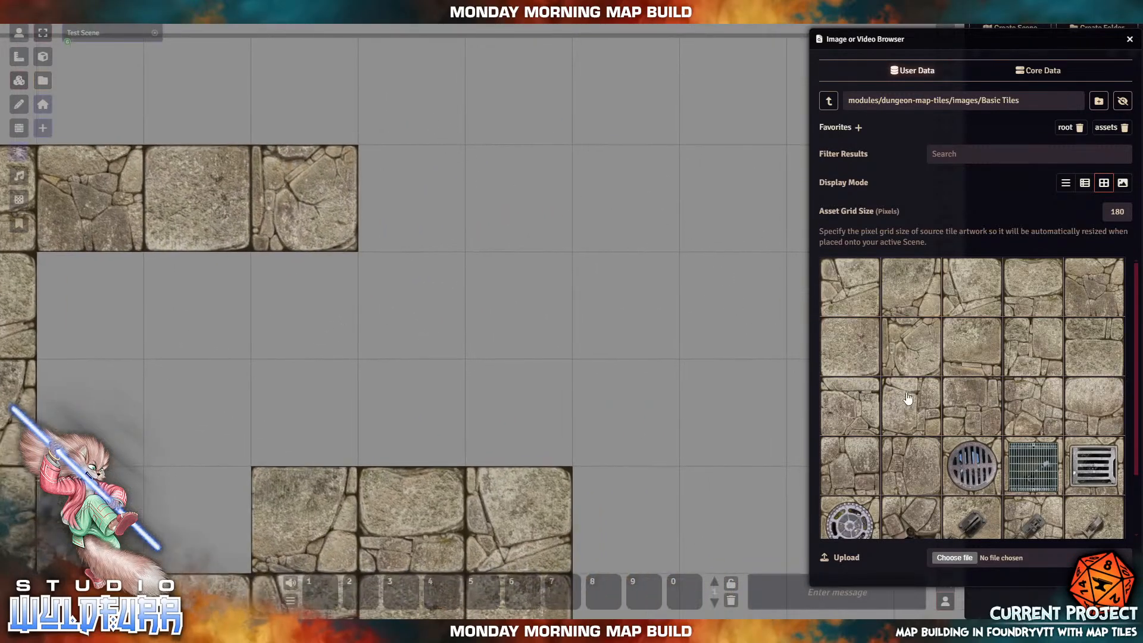
left_click_drag(864, 412, 414, 189)
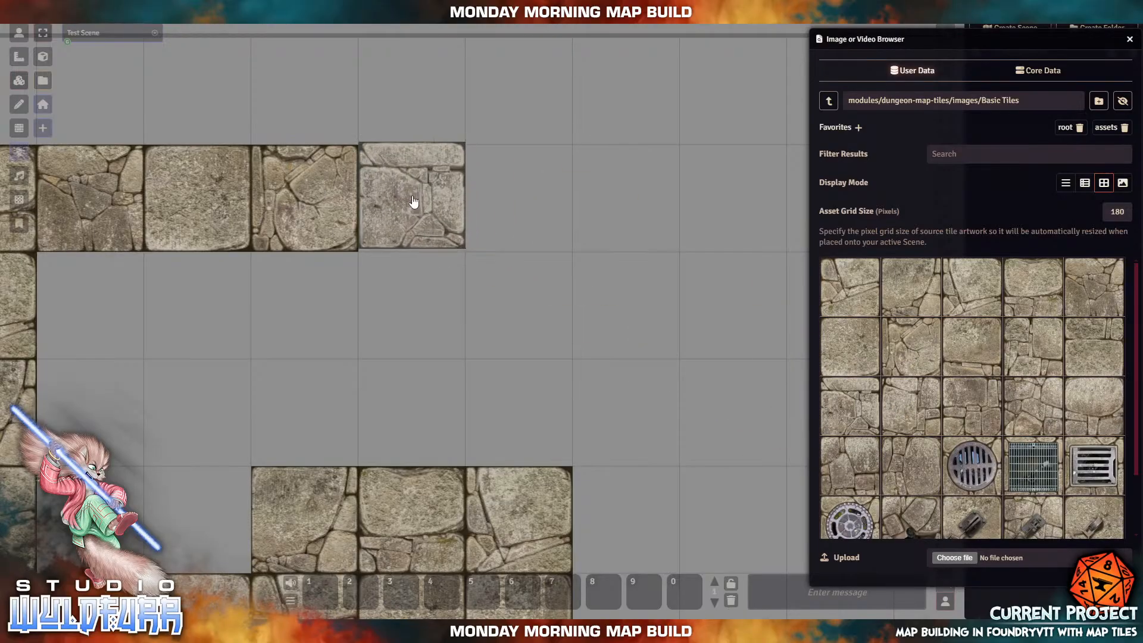
left_click_drag(922, 410, 508, 190)
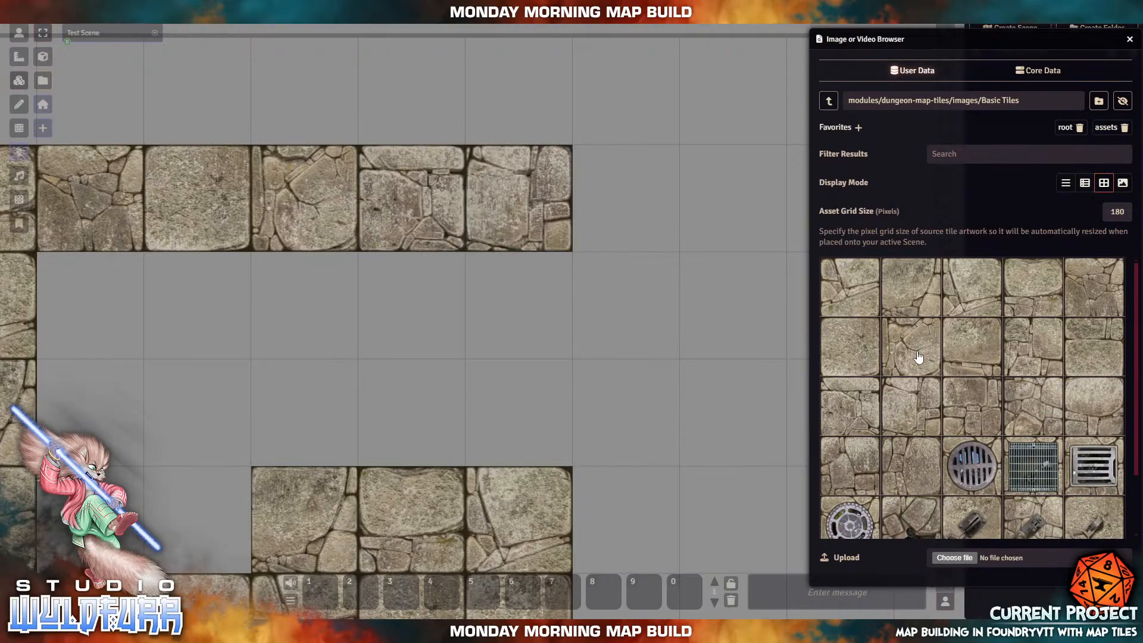
left_click_drag(988, 400, 619, 196)
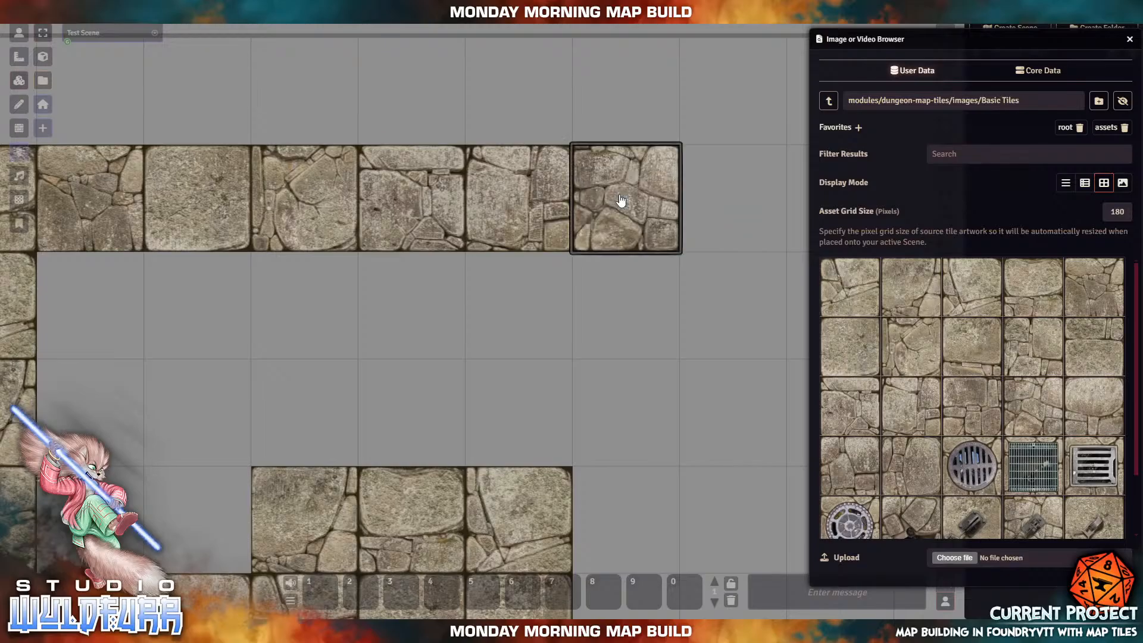
Step: Form a crossing by moving the corridor's second-last tile down one square, adding a tile above the gap and a round drain in it
left_click(495, 214)
left_click_drag(505, 209, 535, 314)
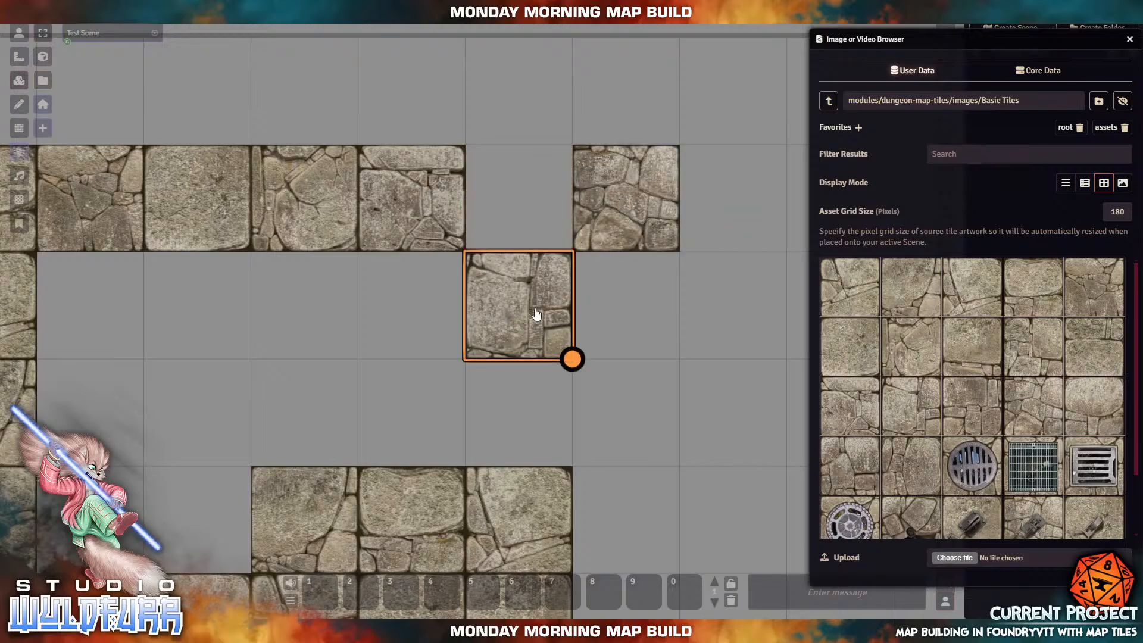
left_click_drag(915, 464, 509, 107)
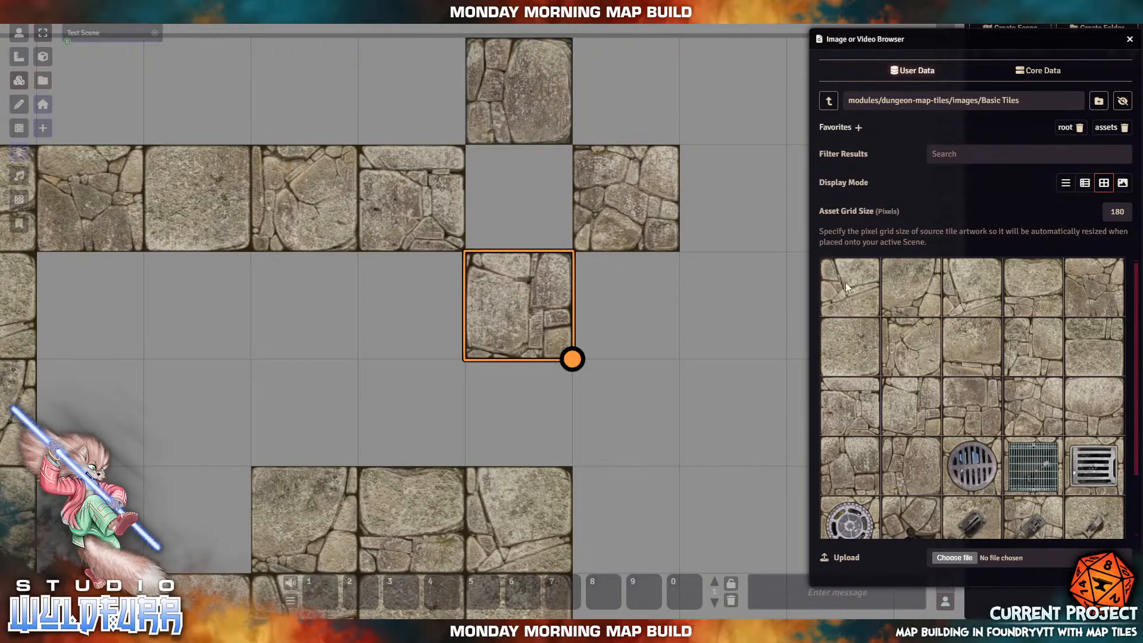
left_click_drag(962, 473, 513, 198)
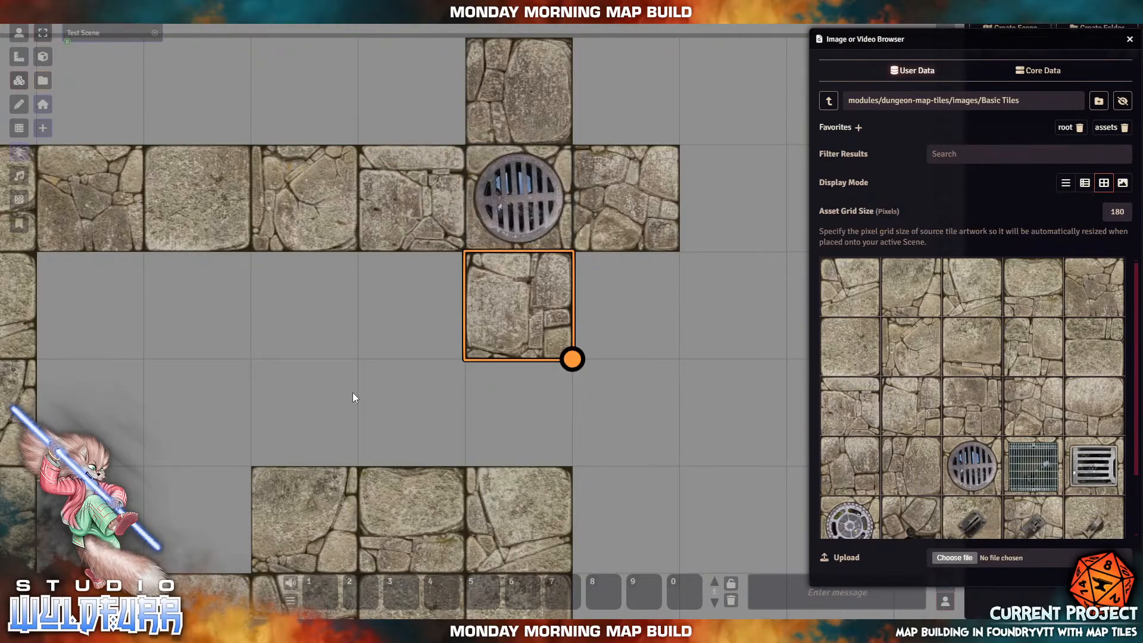
Step: Move the room's smooth centre tile beside the tile below the round drain, and place the rectangular drain in the vacated centre
left_click_drag(352, 392, 380, 131)
left_click_drag(423, 364, 422, 95)
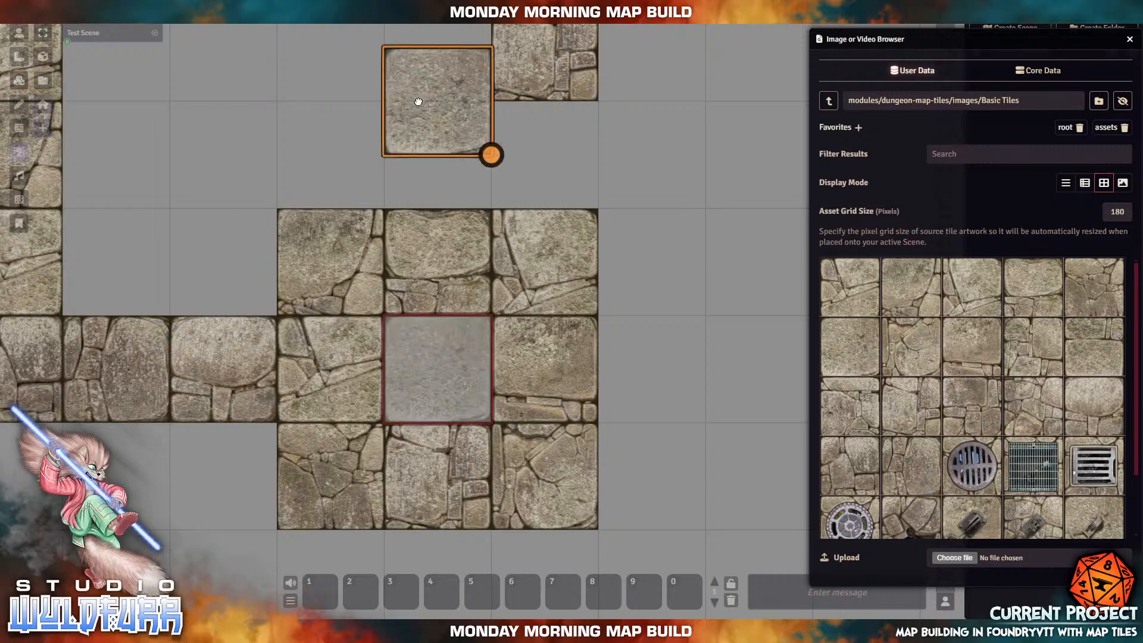
left_click_drag(668, 159, 648, 511)
left_click_drag(451, 443, 448, 391)
left_click_drag(668, 487, 660, 26)
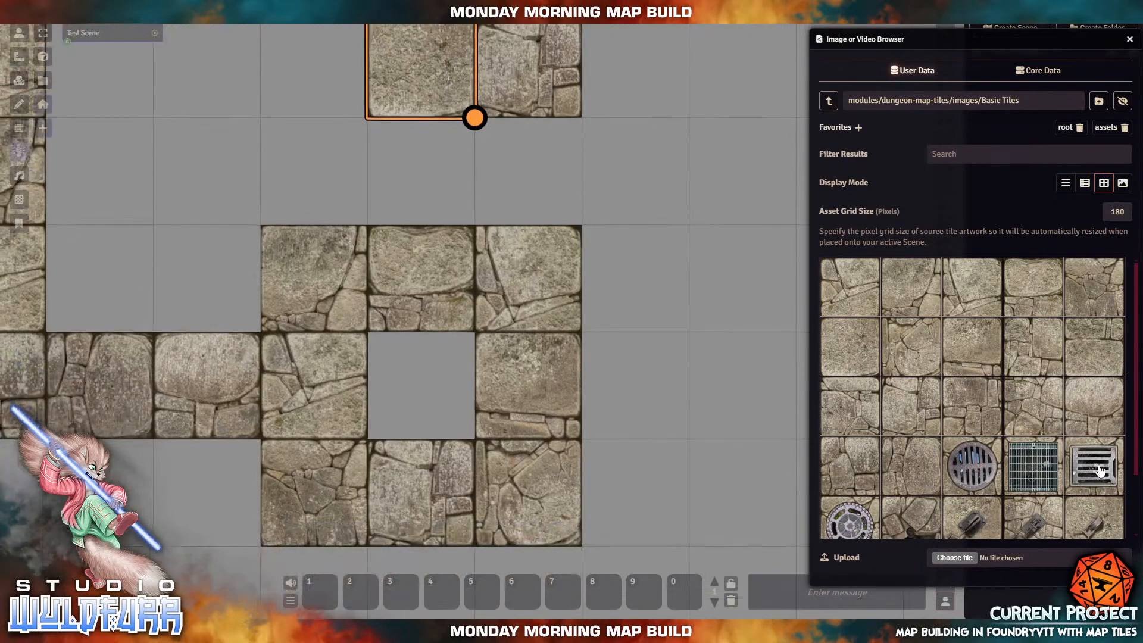
left_click_drag(1099, 471, 427, 386)
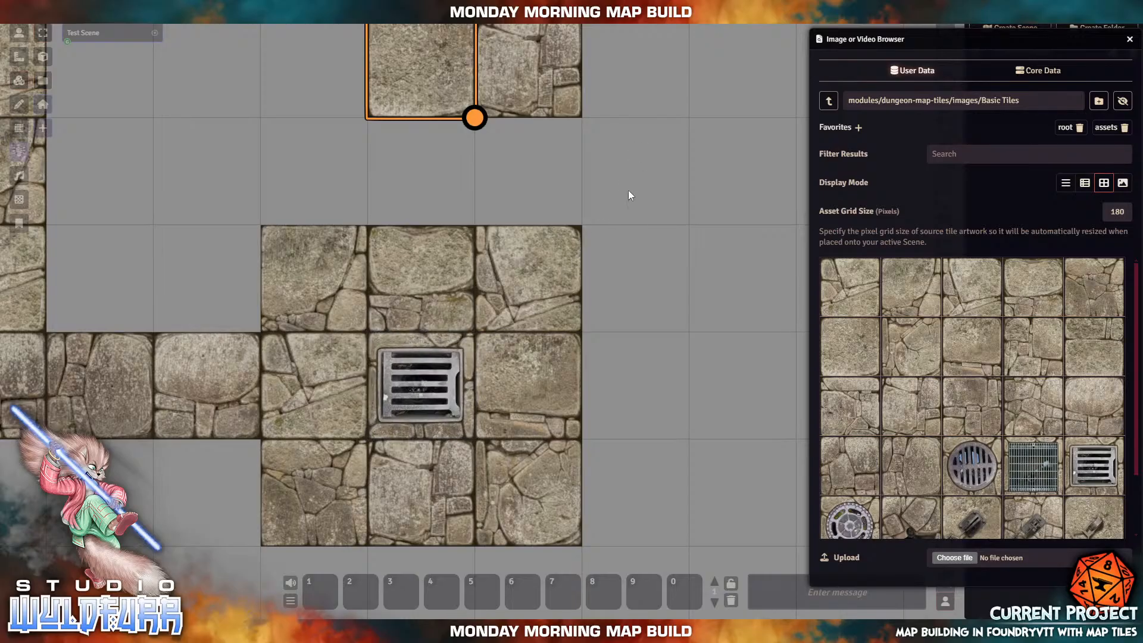
Step: Complete the three-by-three room around the upper round drain with stone tiles in its lower-right and both upper corners
left_click_drag(627, 190, 577, 489)
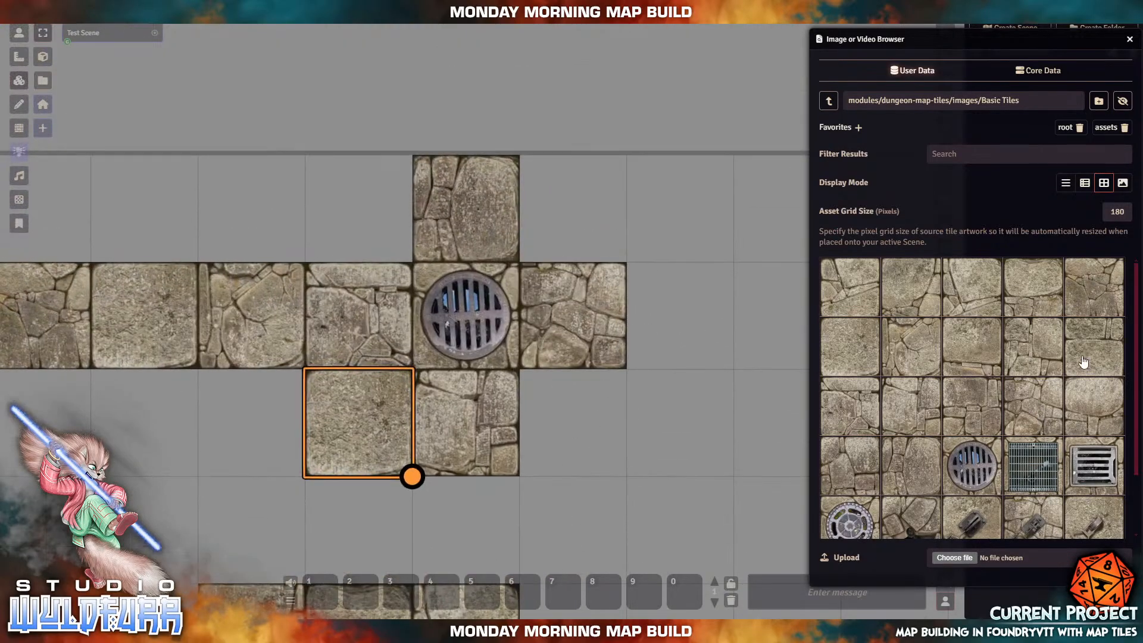
left_click_drag(1083, 362, 573, 424)
left_click_drag(848, 292, 352, 206)
left_click_drag(973, 295, 606, 221)
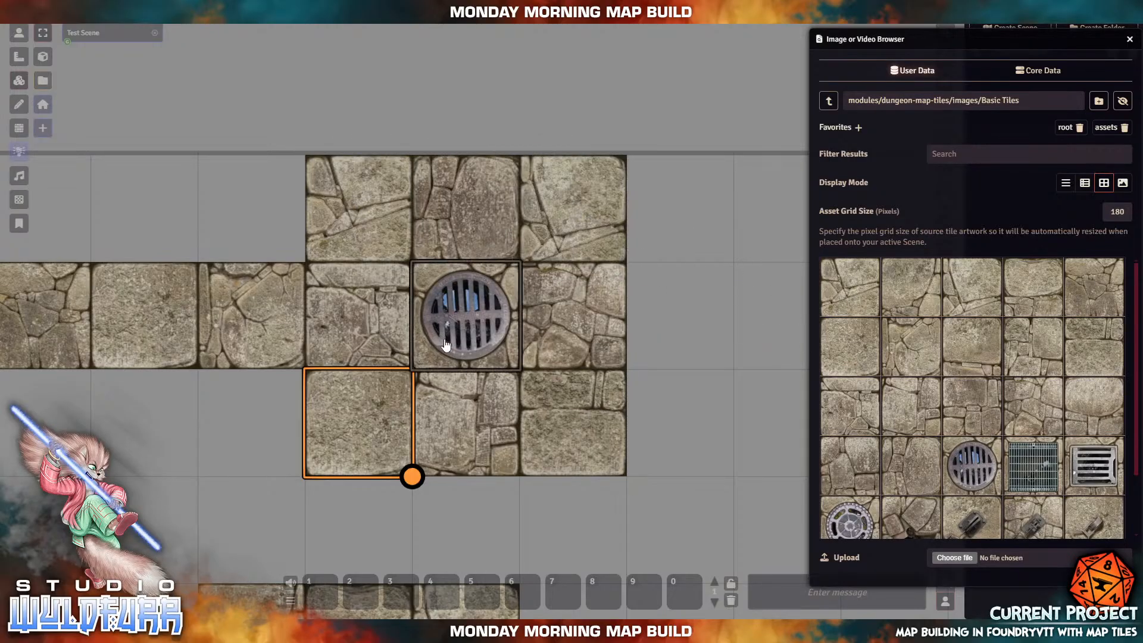
Step: Extend a five-tile stone corridor from the right side of the rectangular-drain room to the scene's right edge
left_click_drag(228, 436, 454, 353)
left_click_drag(516, 489, 446, 197)
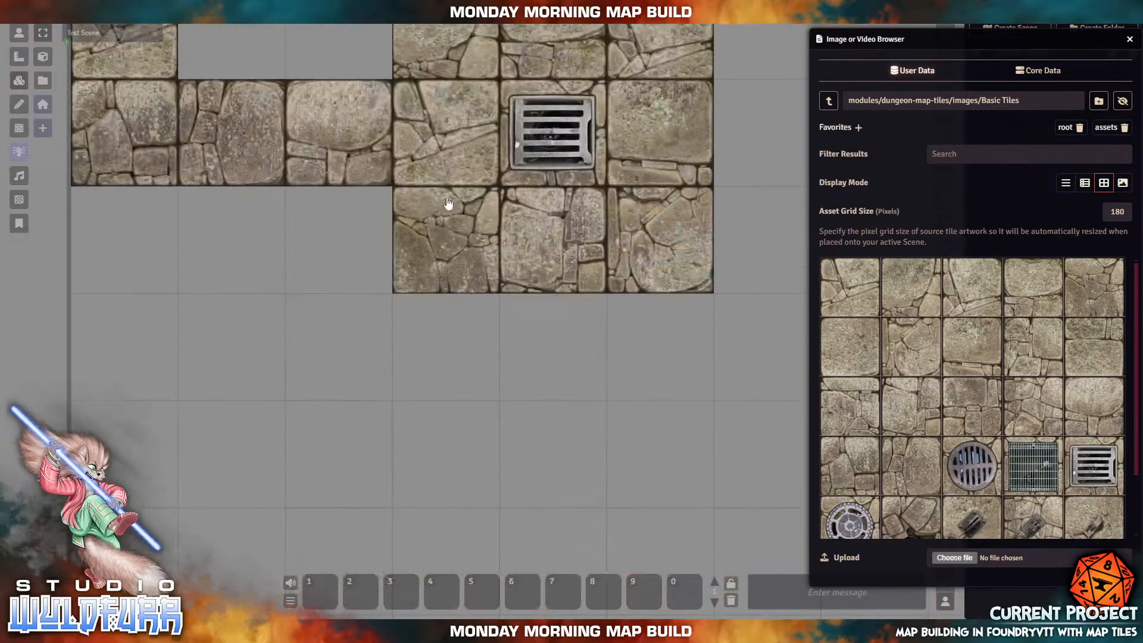
left_click_drag(747, 460, 299, 416)
mouse_move(455, 156)
left_mouse_down()
mouse_move(491, 428)
mouse_move(506, 438)
left_mouse_up()
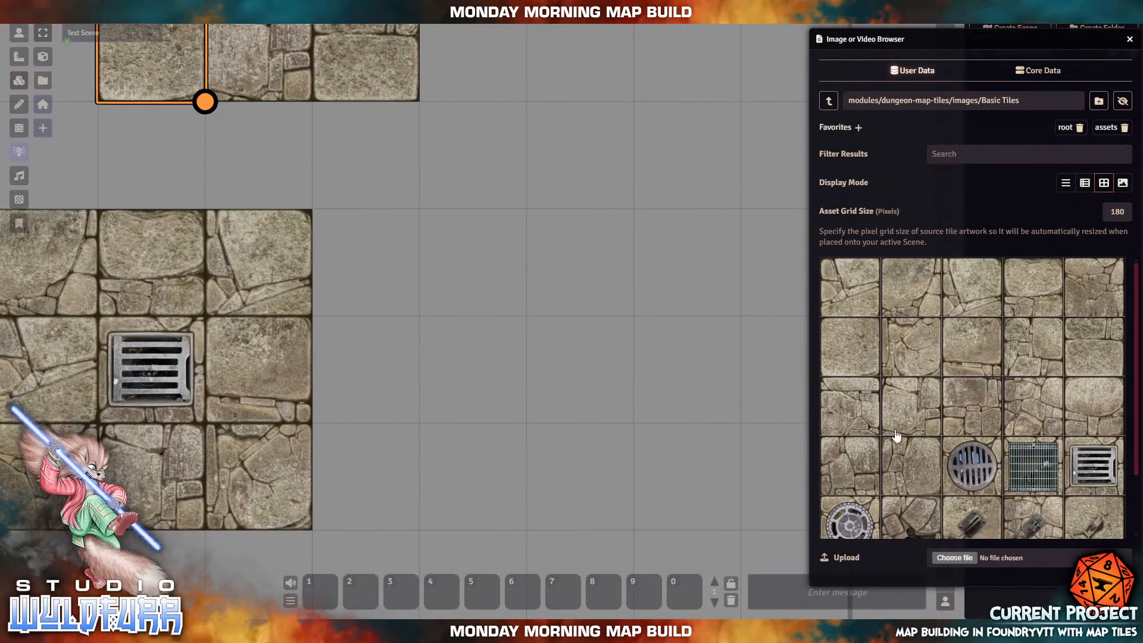
left_click_drag(896, 435, 378, 378)
left_click_drag(869, 417, 500, 374)
left_click_drag(963, 419, 711, 369)
left_click_drag(901, 301, 776, 358)
left_click_drag(613, 461, 253, 453)
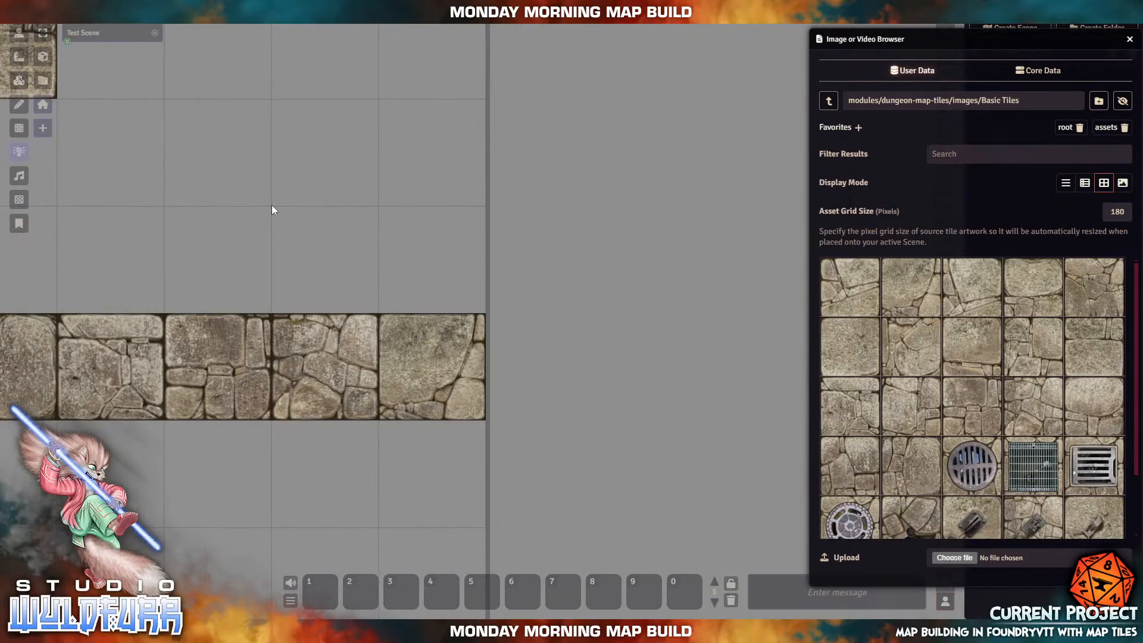
Step: Run three stone tiles right from the round-drain room's lower row, adding two more beneath the first and second of them
left_click_drag(251, 229, 538, 324)
left_click_drag(626, 174, 460, 237)
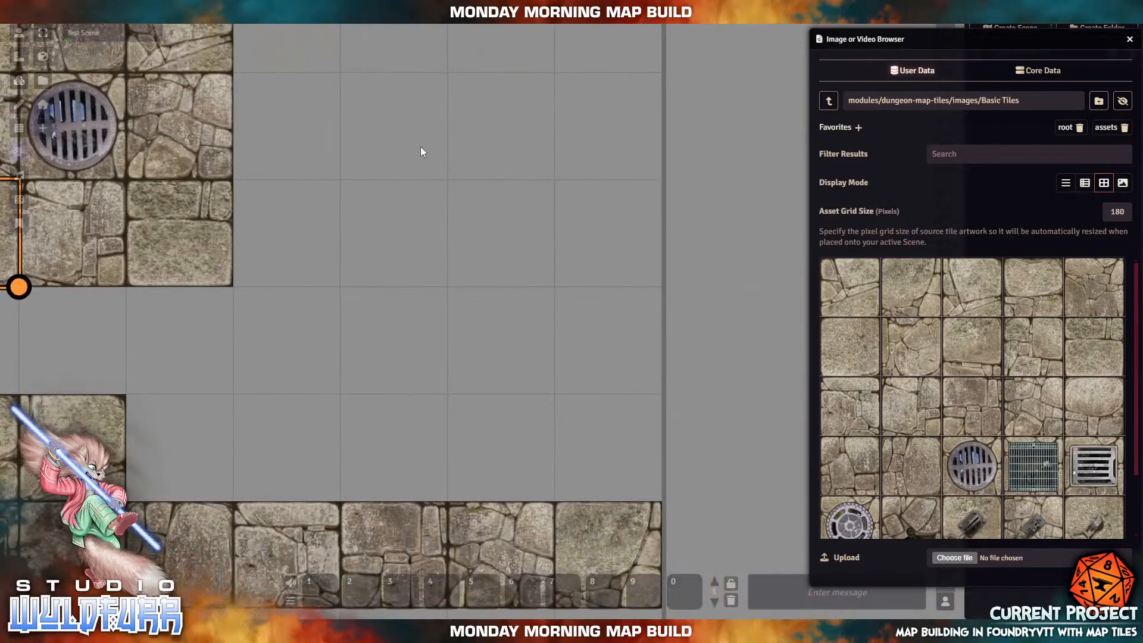
left_click_drag(915, 291, 501, 233)
left_click_drag(852, 298, 389, 236)
left_click_drag(955, 301, 283, 243)
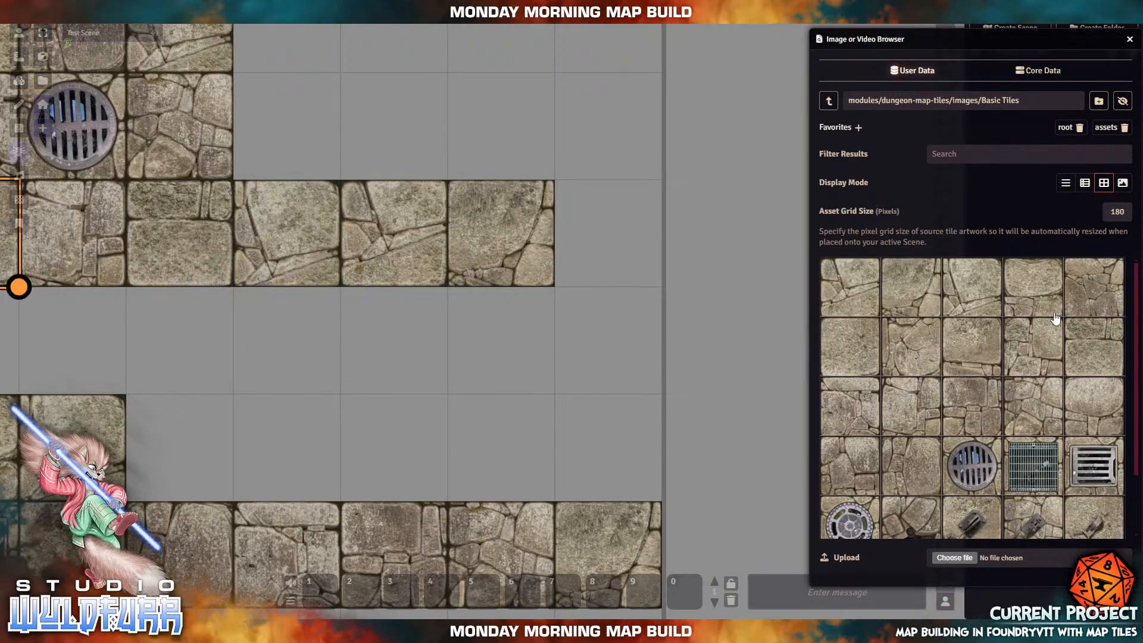
left_click_drag(1057, 314, 405, 346)
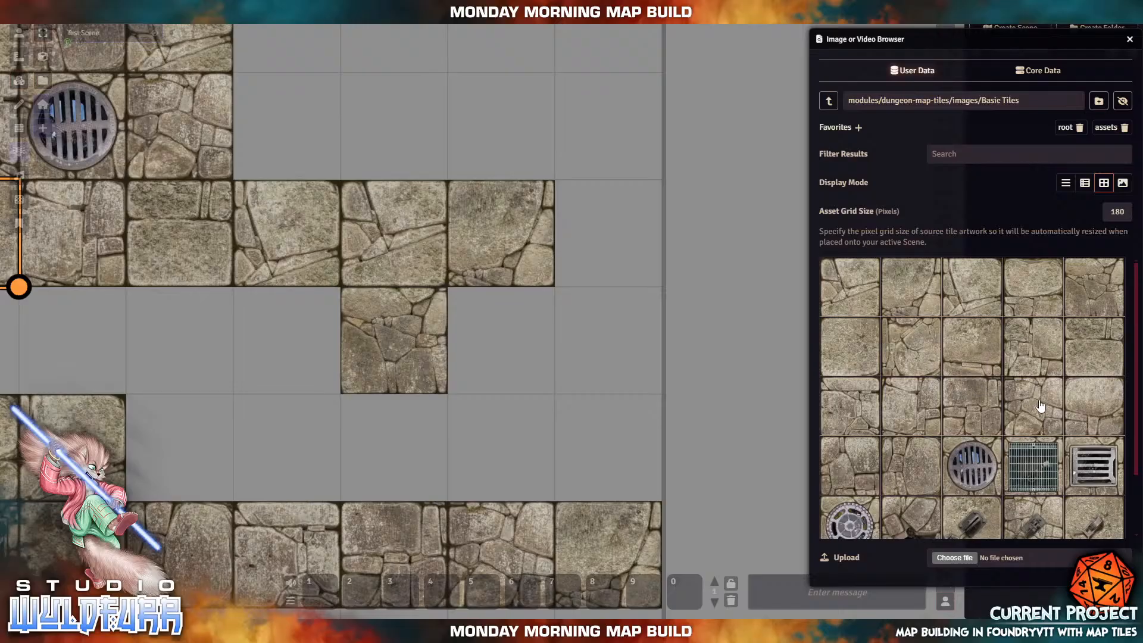
left_click_drag(1040, 407, 324, 351)
Step: Move the middle tile of the new three-tile row up one square, and place the lever tile in the gap
left_click_drag(381, 249, 381, 143)
left_click_drag(857, 524, 910, 473)
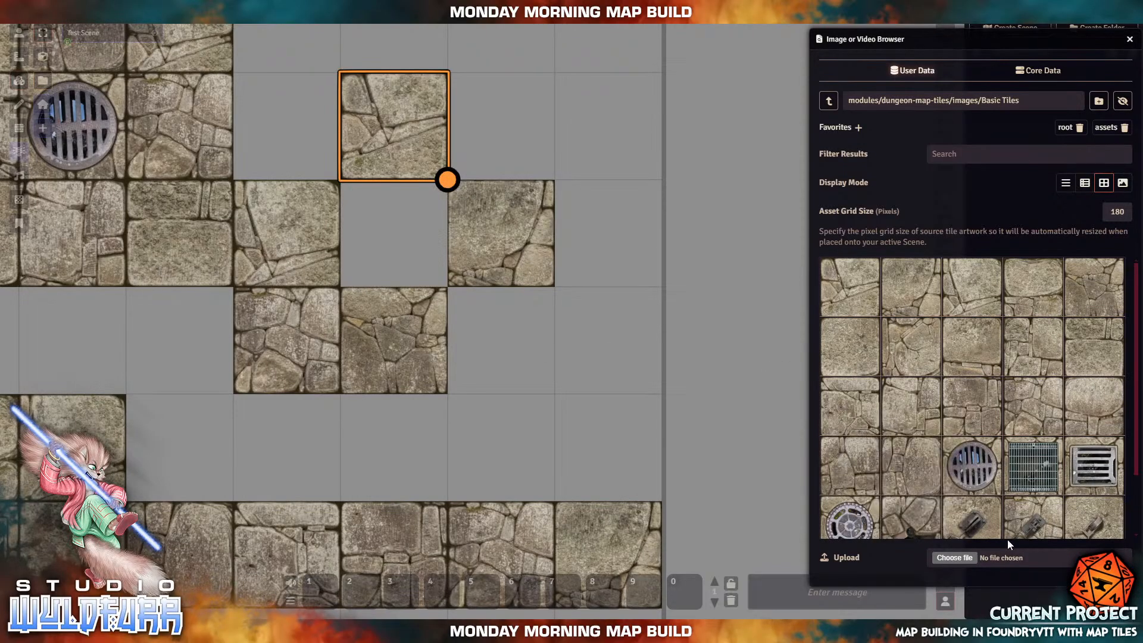
left_click_drag(974, 527, 396, 233)
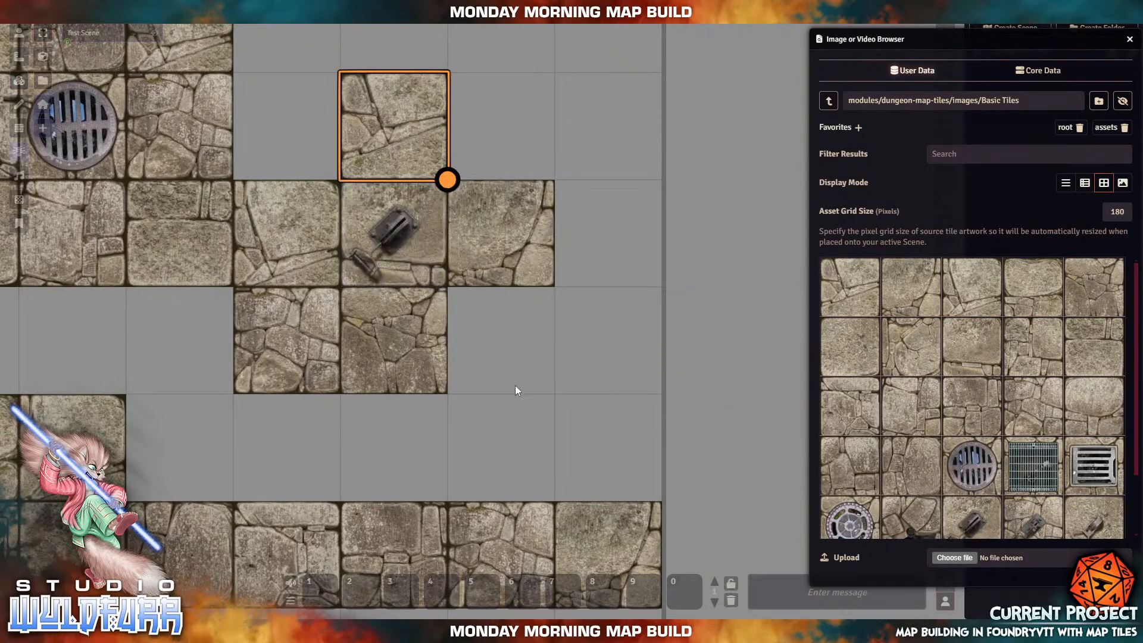
Step: Fill the lever room's three empty corners with stone tiles, and add one tile below it connecting to the corridor
left_click_drag(1060, 417, 503, 128)
left_click_drag(1042, 296, 294, 166)
left_click_drag(893, 404, 501, 340)
left_click_drag(890, 470, 403, 474)
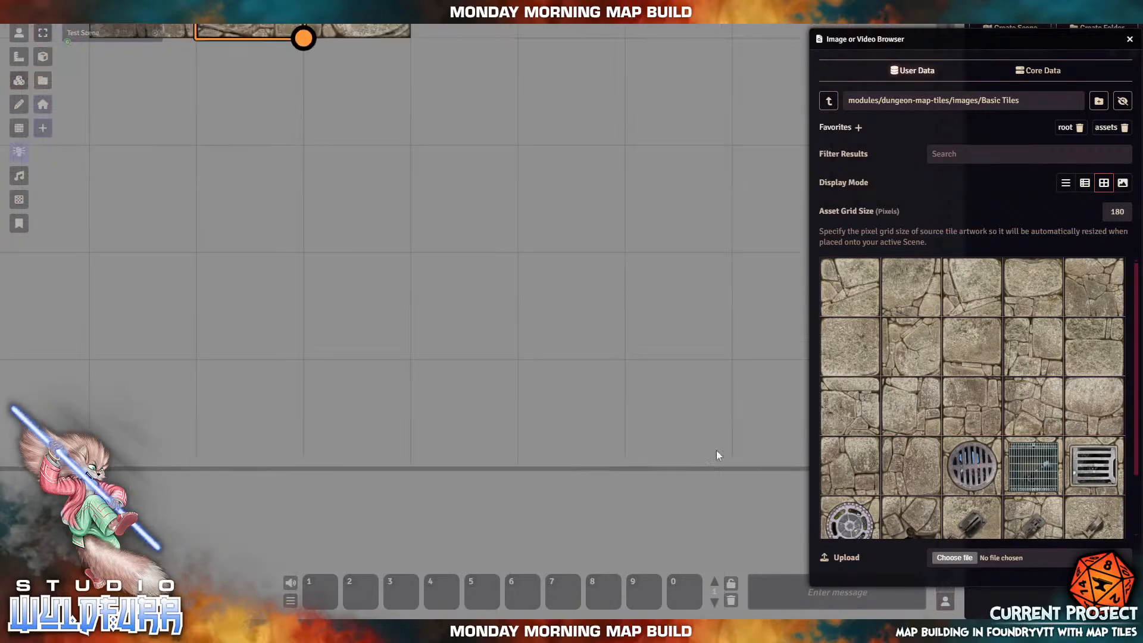
Step: Run four stone tiles downward from the right-hand corridor, starting directly opposite the lever room's connecting tile
left_click_drag(400, 244, 673, 479)
left_click_drag(416, 179, 324, 341)
left_click_drag(584, 270, 406, 400)
left_click_drag(577, 471, 385, 365)
left_click_drag(580, 451, 562, 338)
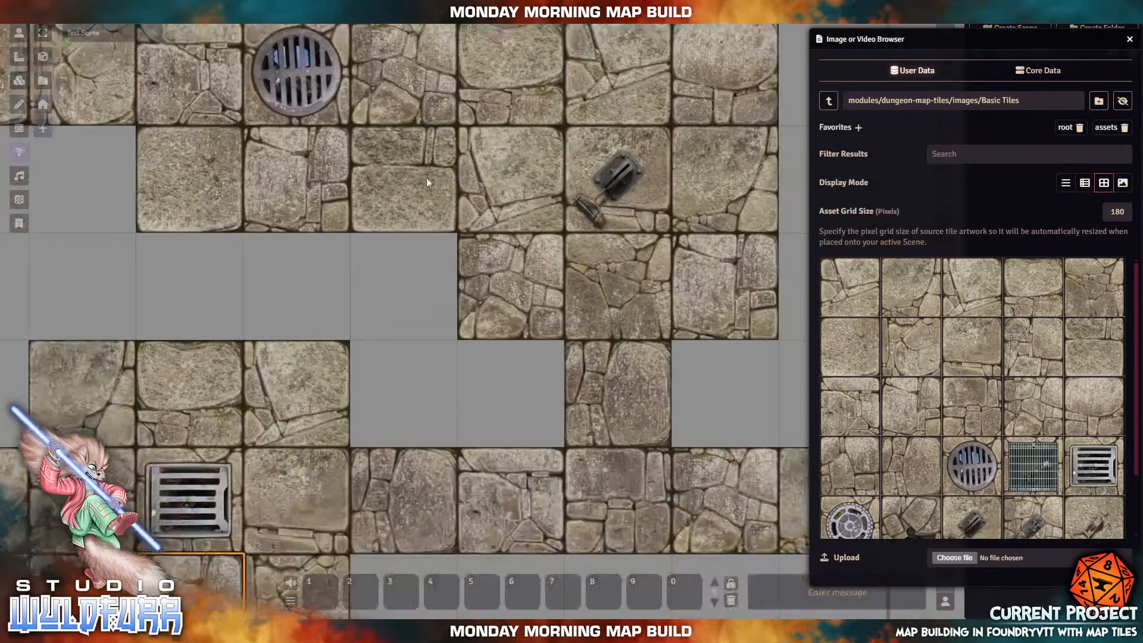
left_click_drag(473, 533, 451, 153)
left_click_drag(480, 323, 522, 157)
left_click_drag(403, 315, 291, 389)
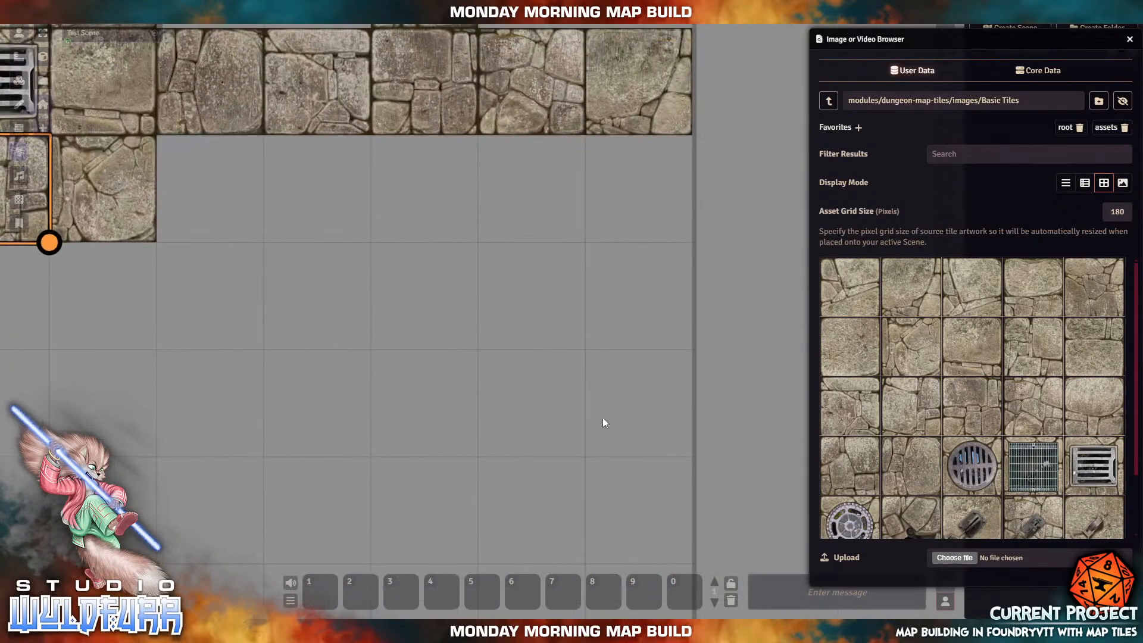
left_click_drag(852, 281, 428, 189)
left_click_drag(965, 303, 417, 292)
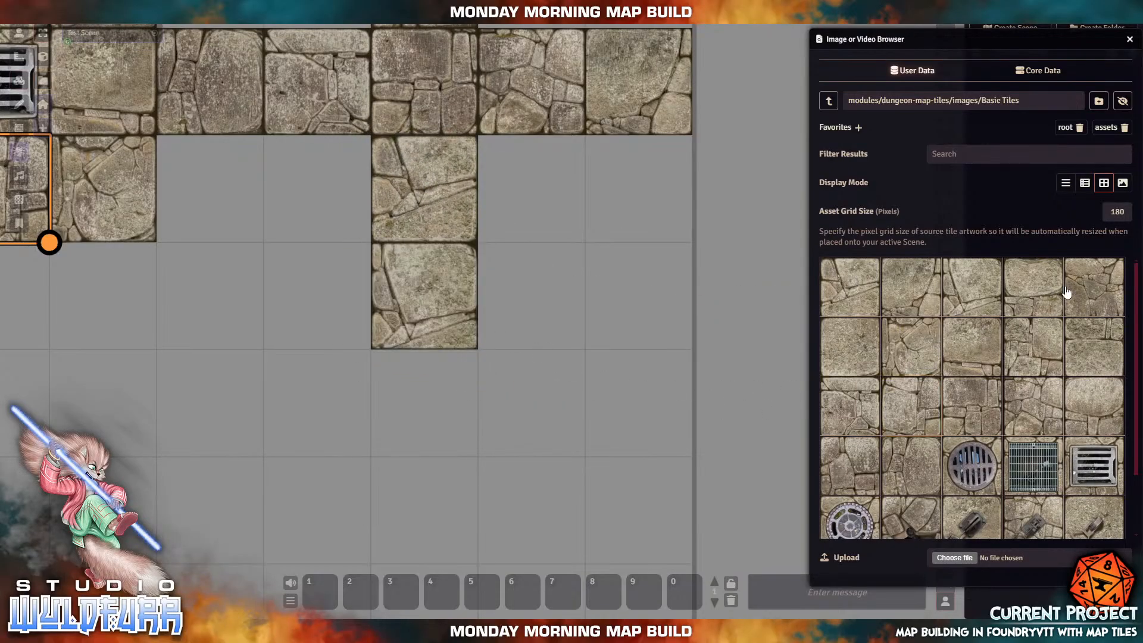
left_click_drag(1066, 292, 420, 405)
left_click_drag(844, 360, 419, 517)
Step: Turn the downward corridor left with two stone tiles from its lowest square, and dismiss the Adobe Acrobat notification
left_click_drag(122, 501, 274, 199)
left_click_drag(266, 281, 508, 370)
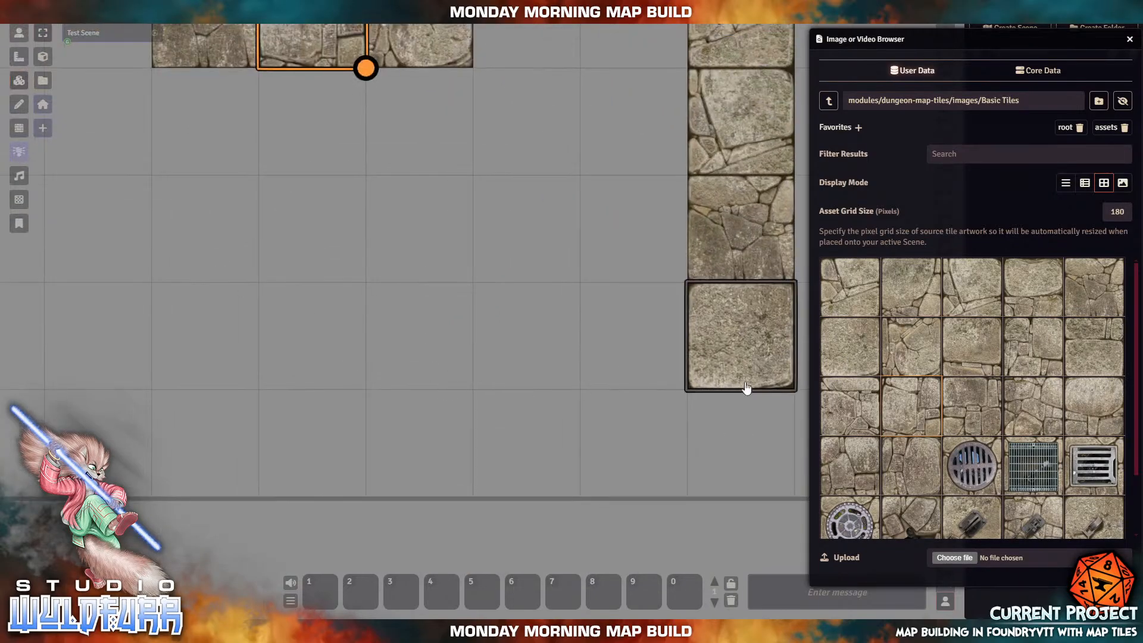
left_click_drag(959, 402, 625, 333)
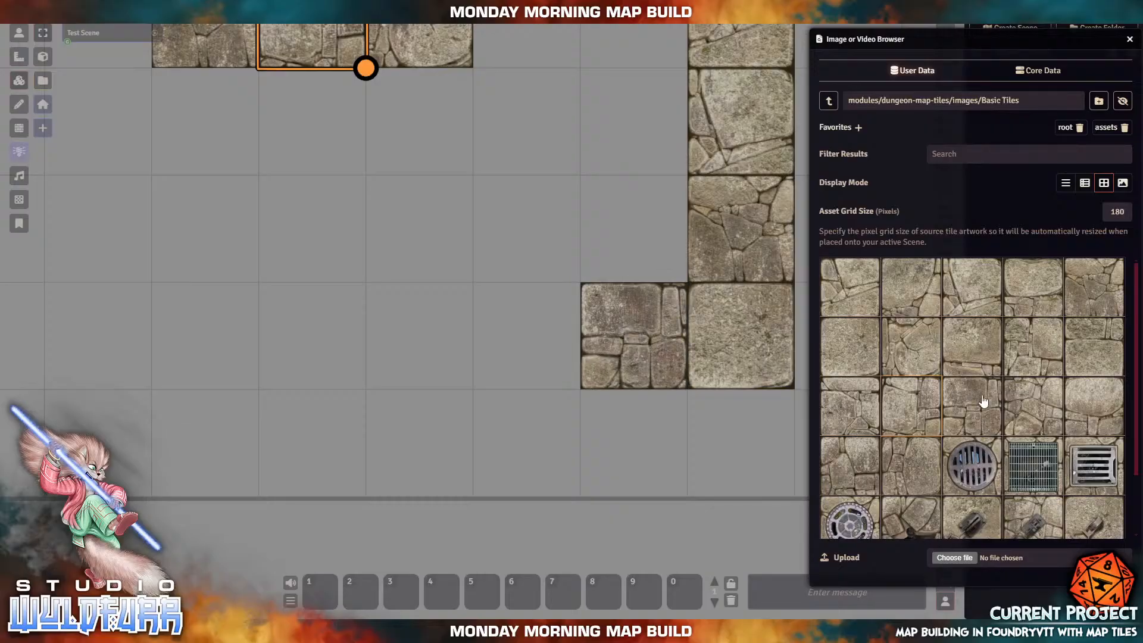
left_click_drag(884, 402, 523, 335)
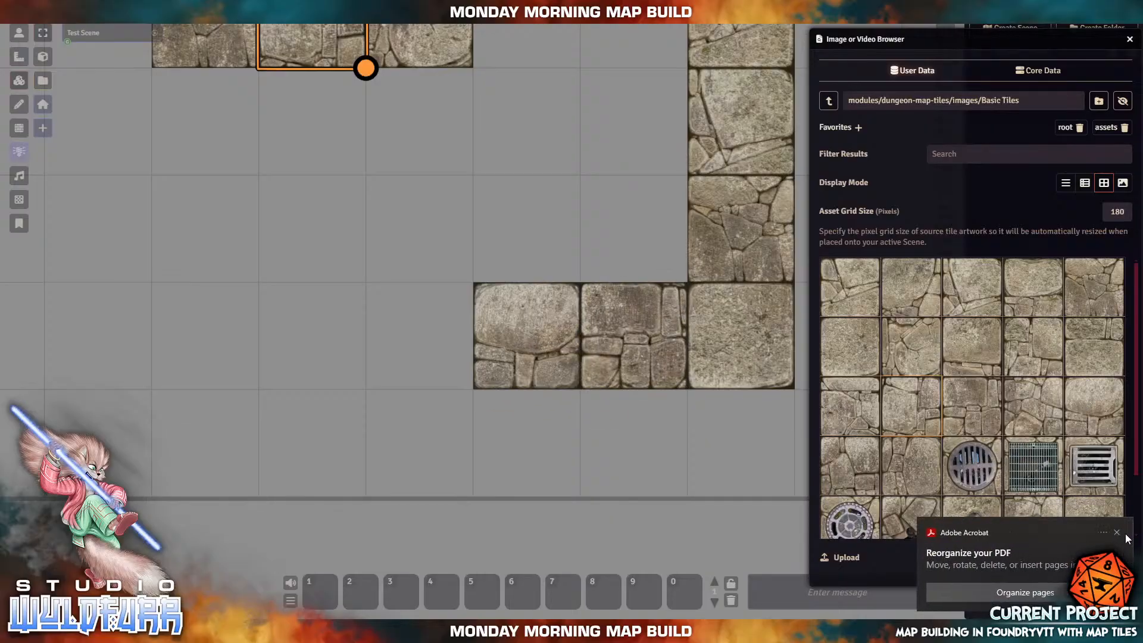
left_click(1117, 533)
left_click_drag(1033, 474, 887, 463)
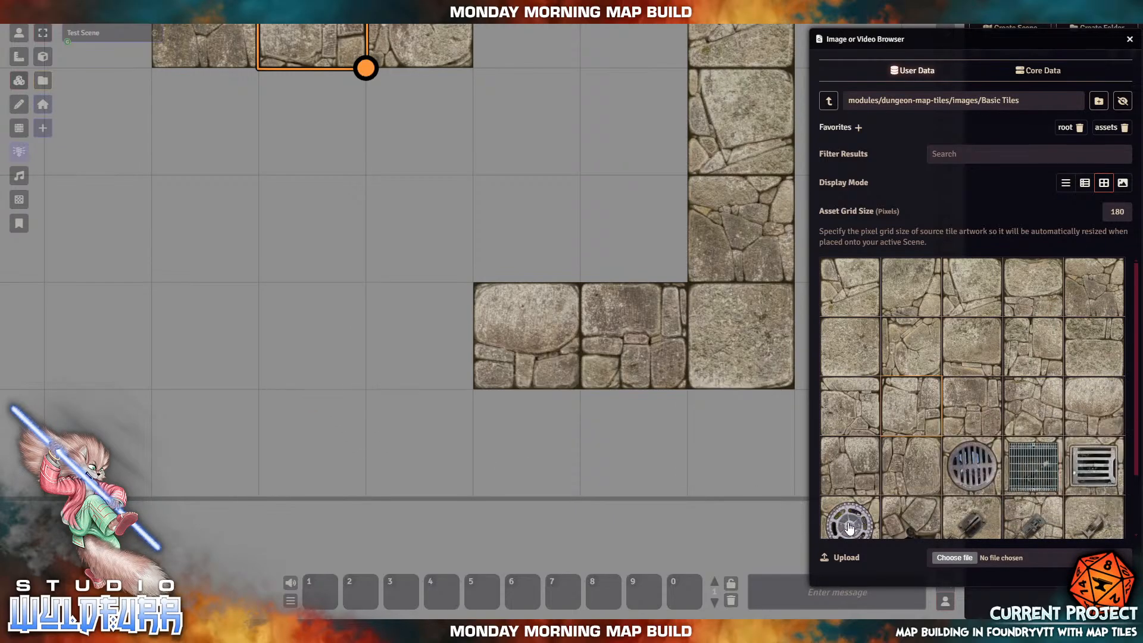
Step: Build a three-by-three room at the corridor's left end, with the ornate round drain in the centre and eight stone tiles around it
left_click_drag(849, 528, 310, 337)
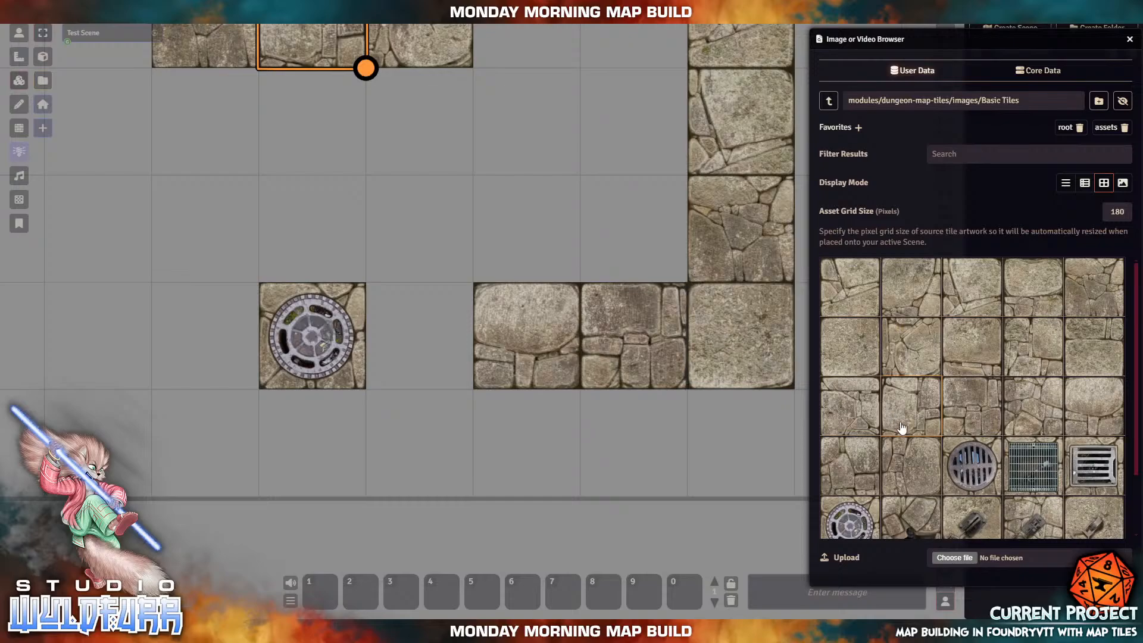
left_click_drag(912, 472, 420, 230)
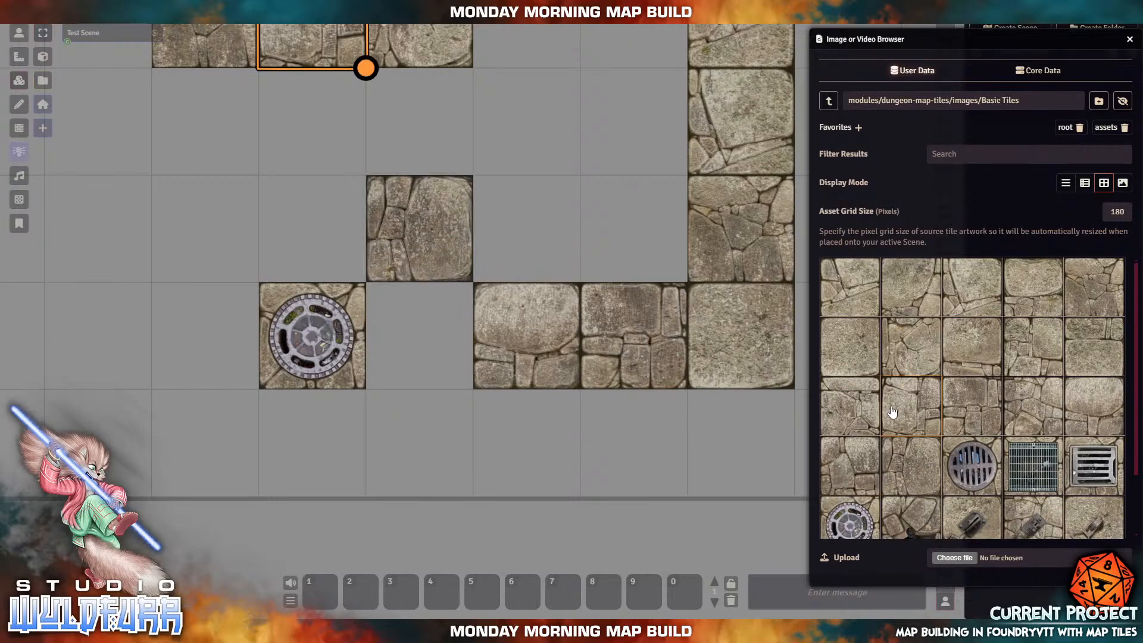
left_click_drag(891, 411, 420, 337)
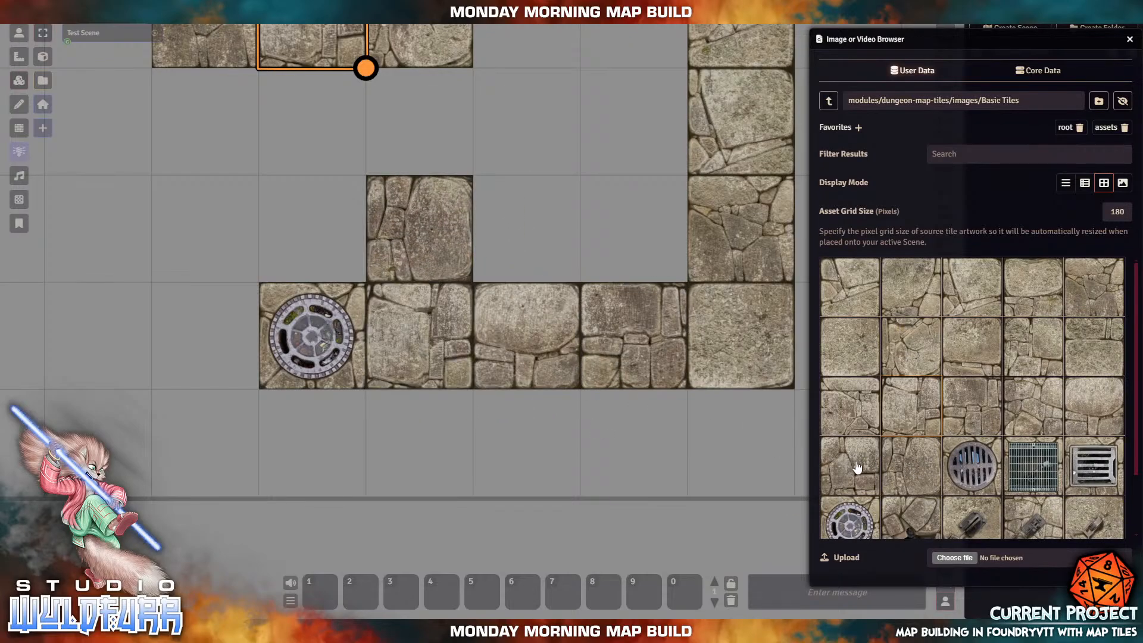
left_click_drag(857, 467, 420, 442)
left_click_drag(833, 415, 311, 443)
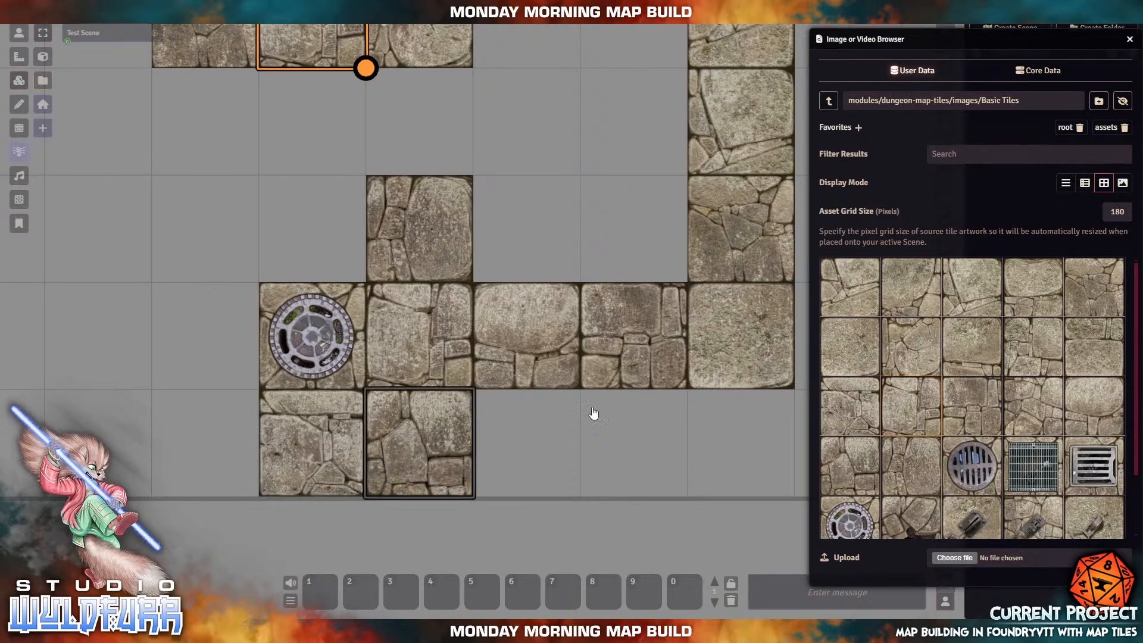
left_click_drag(987, 399, 336, 420)
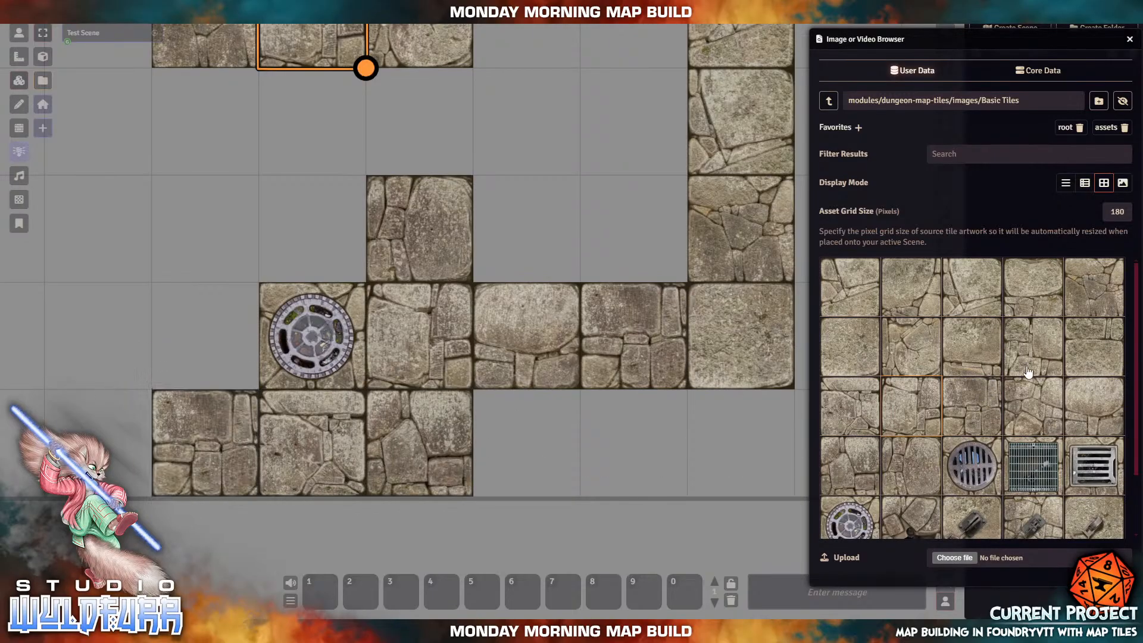
left_click_drag(1027, 371, 187, 347)
left_click_drag(1092, 303, 697, 353)
left_click_drag(1076, 407, 320, 238)
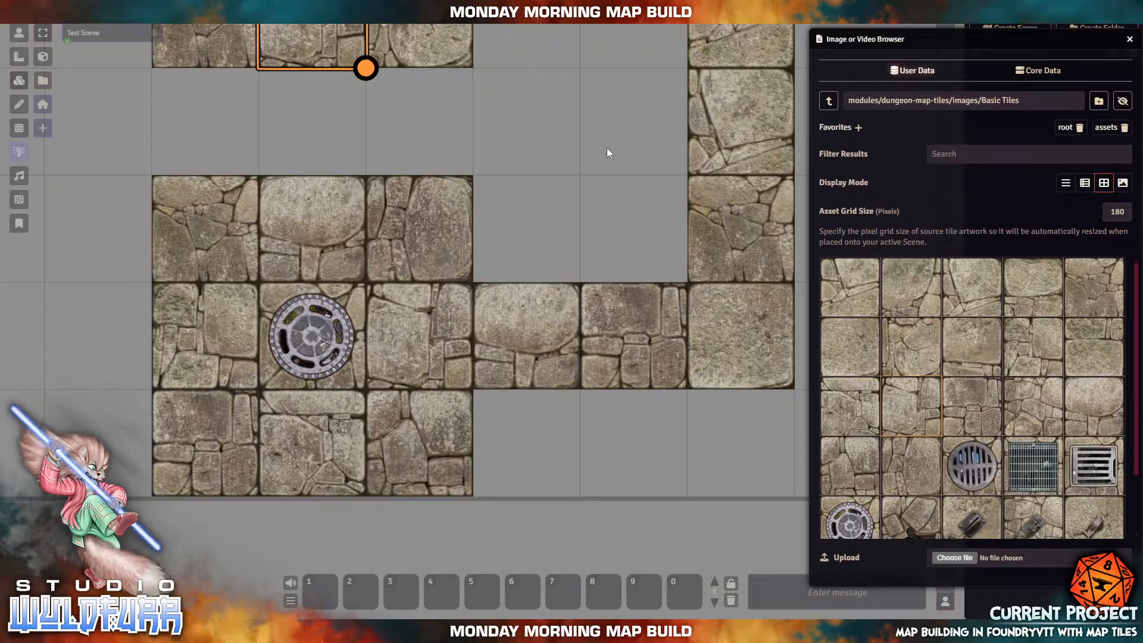
Step: Switch the tile source from Basic Tiles to the Wall Overlays folder of dungeon-map-tiles, and look through its wall pieces
left_click_drag(606, 150, 657, 439)
left_click_drag(157, 238, 374, 364)
left_click_drag(639, 259, 113, 293)
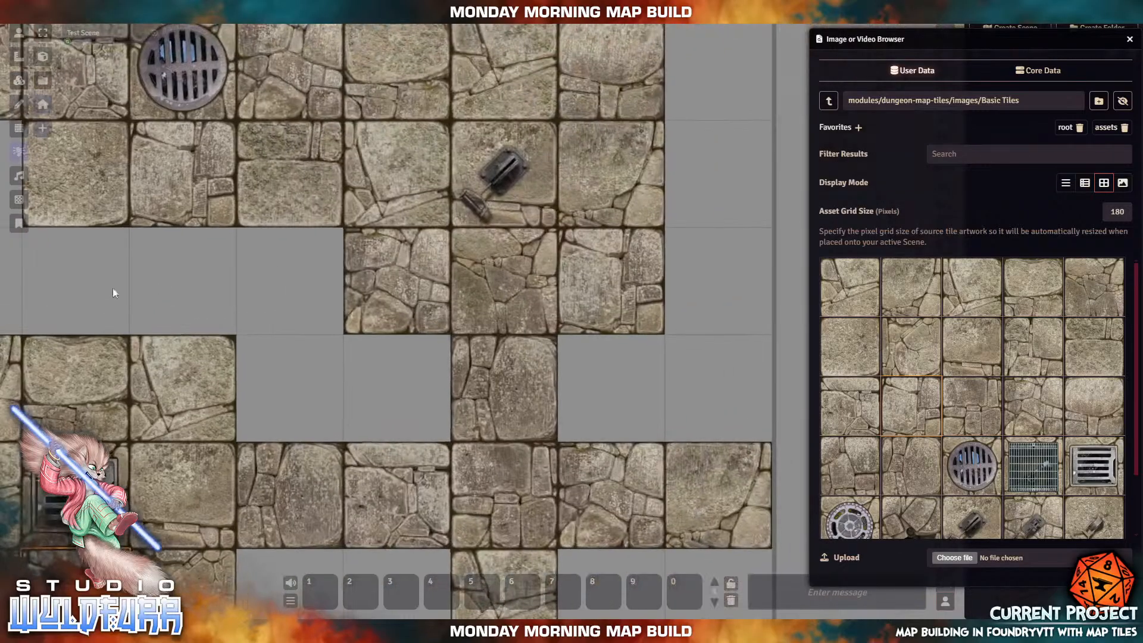
left_click_drag(726, 119, 694, 163)
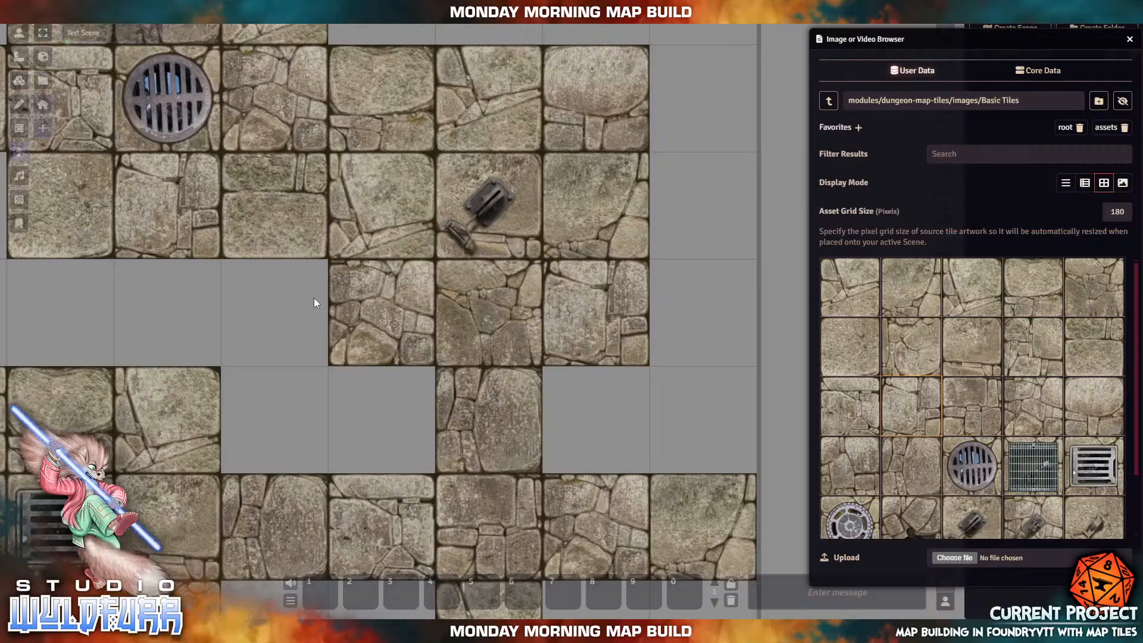
left_click(824, 104)
left_click(824, 105)
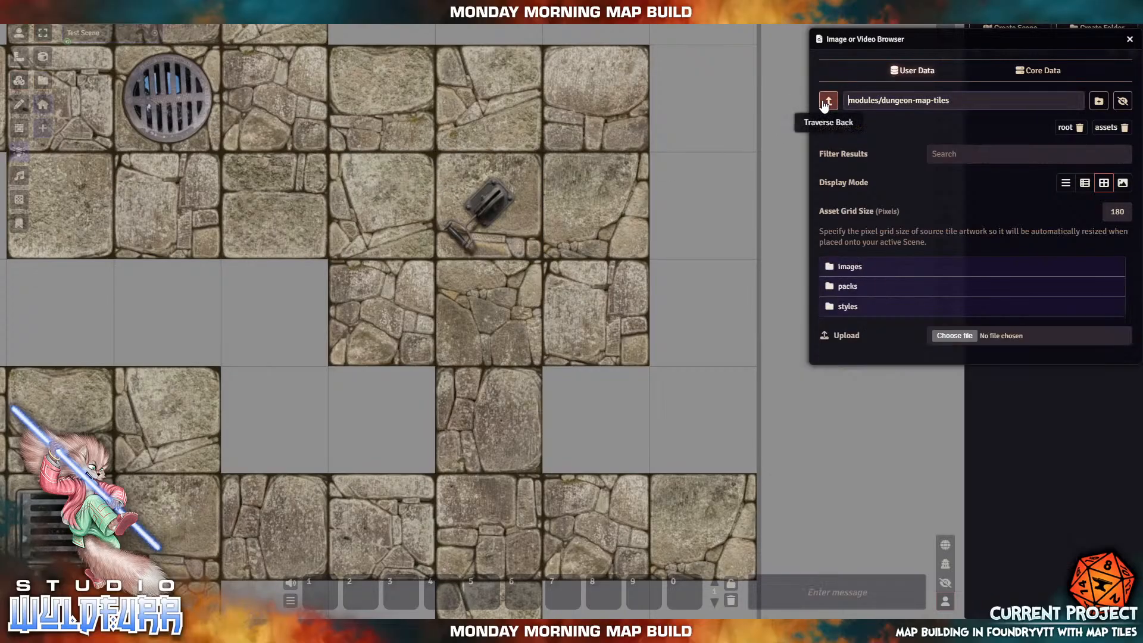
left_click(937, 267)
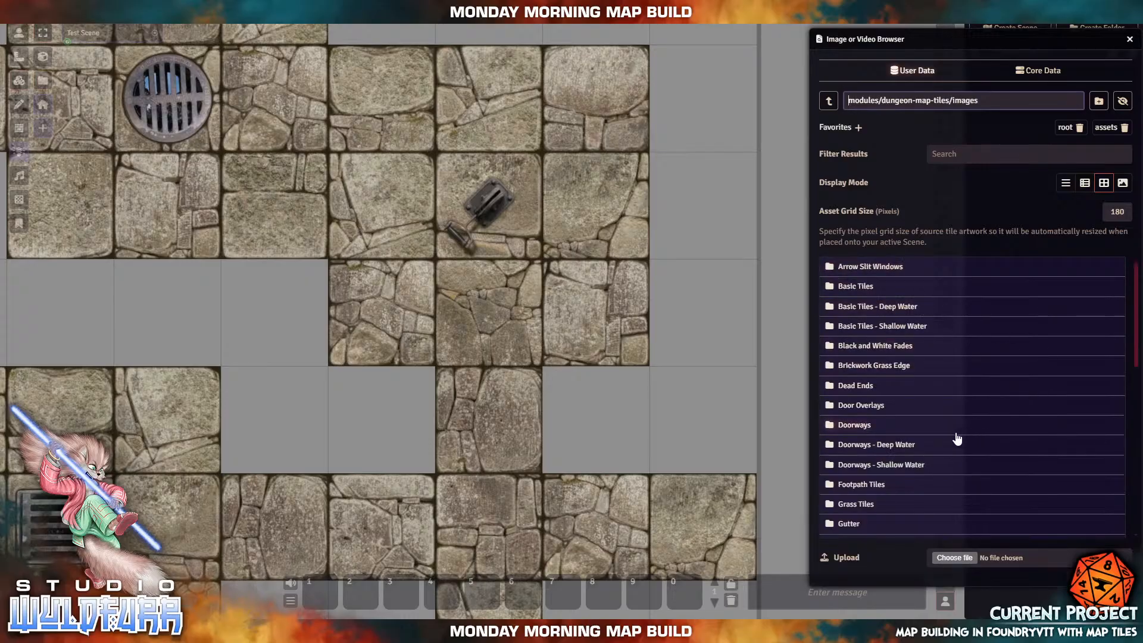
scroll(957, 439, "down", 10)
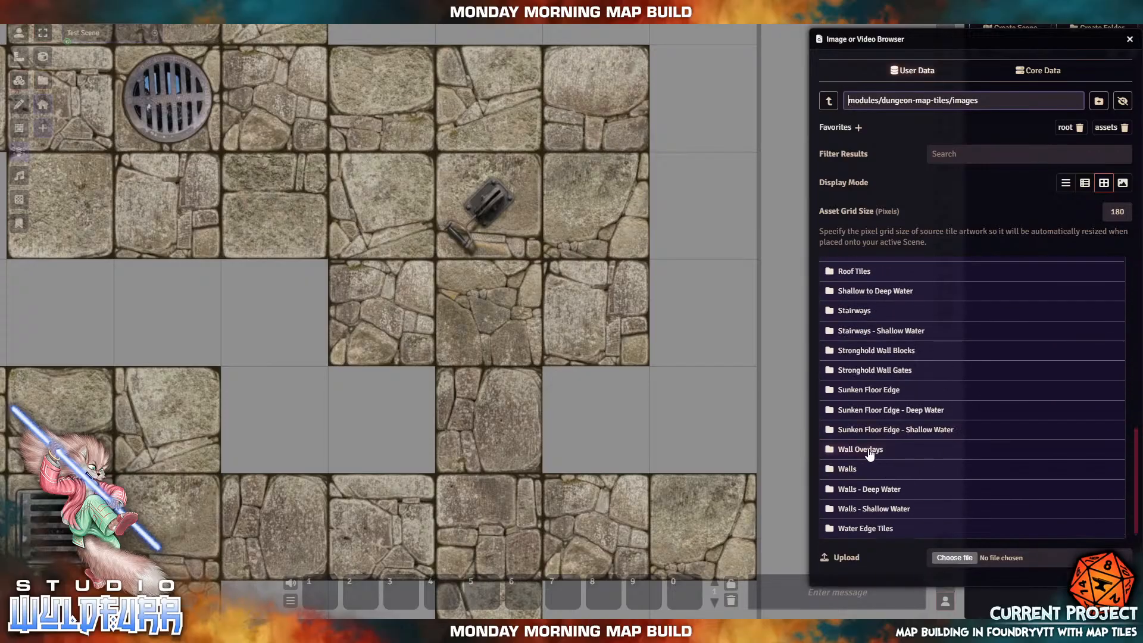
left_click(870, 451)
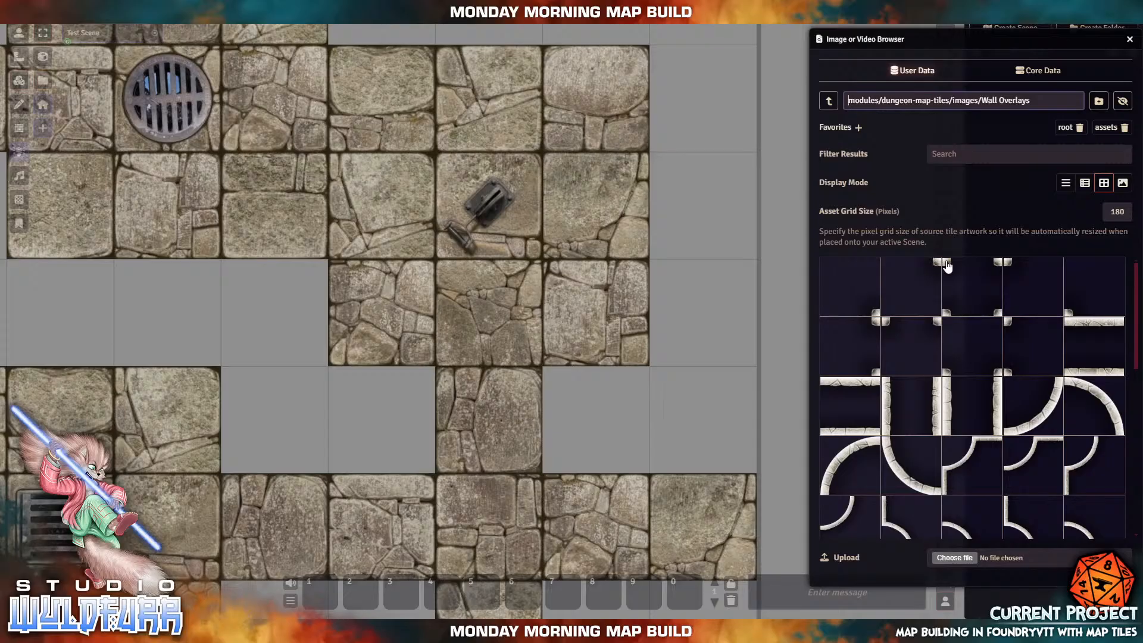
scroll(916, 390, "down", 5)
scroll(915, 390, "up", 5)
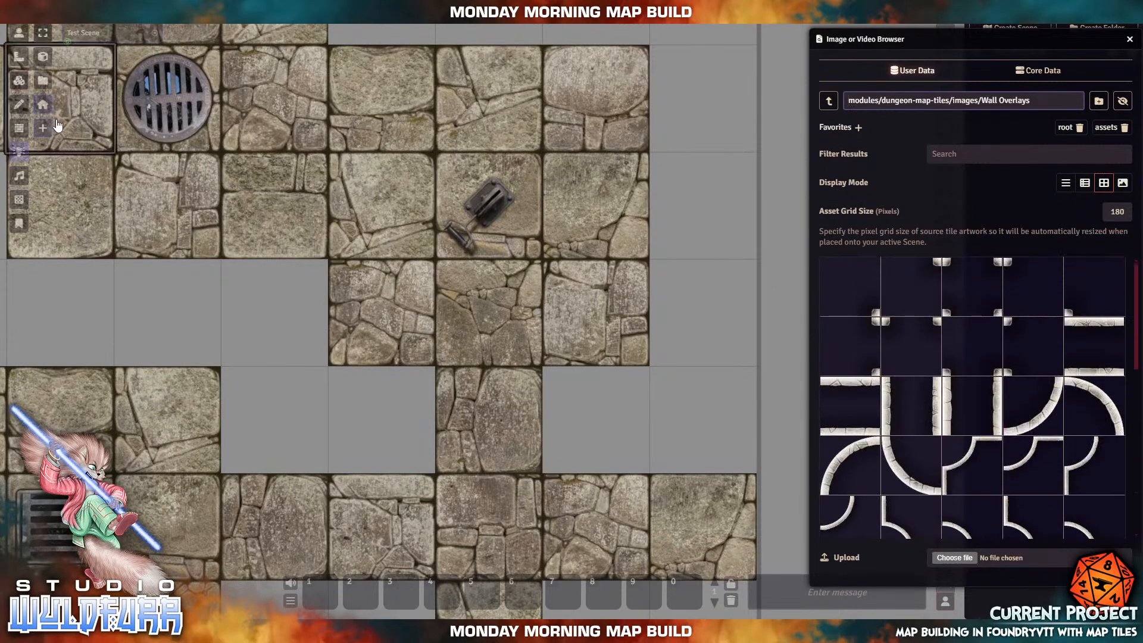
Step: Switch to the foreground tile layer, and place two horizontal double-wall overlays on the right-hand corridor's last two squares
left_click(45, 106)
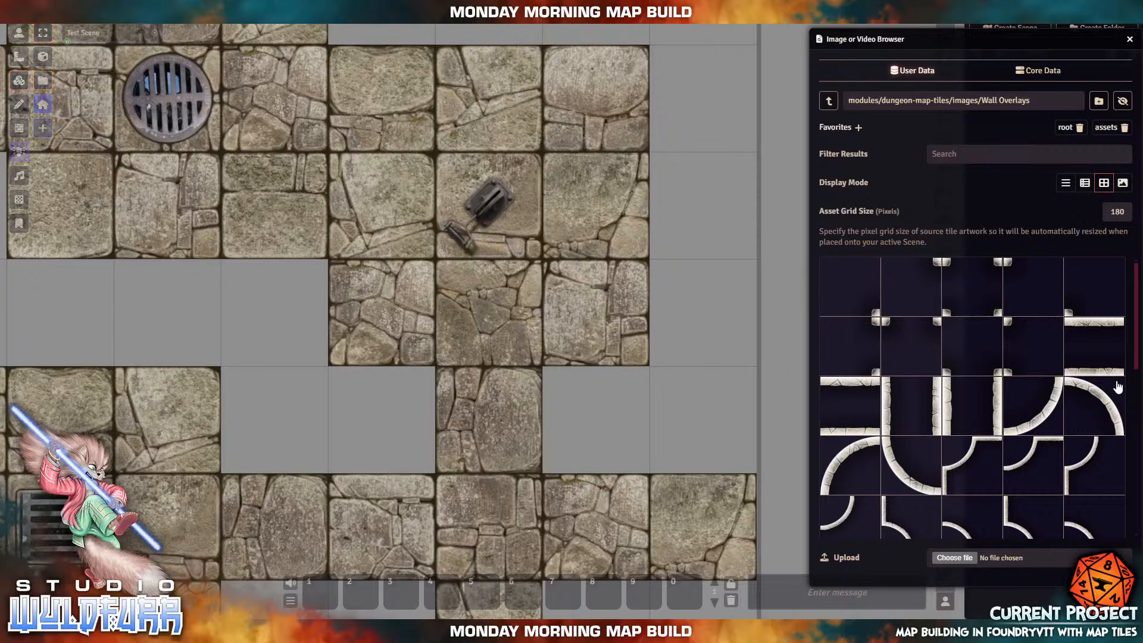
left_click_drag(1092, 345, 710, 529)
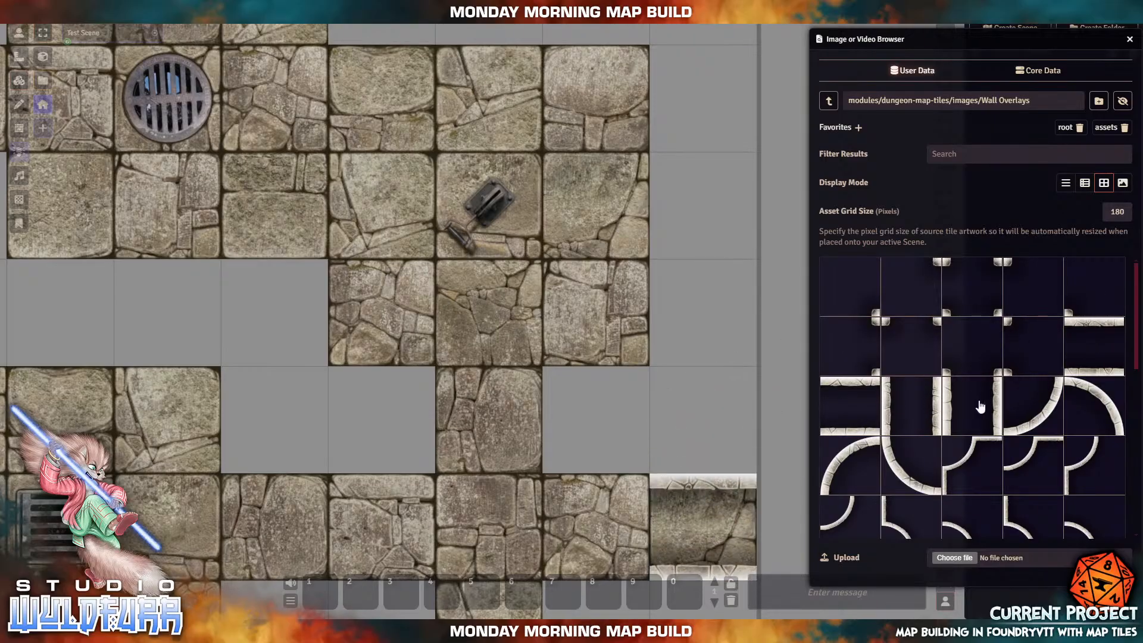
left_click_drag(858, 399, 594, 526)
scroll(693, 337, "up", 1)
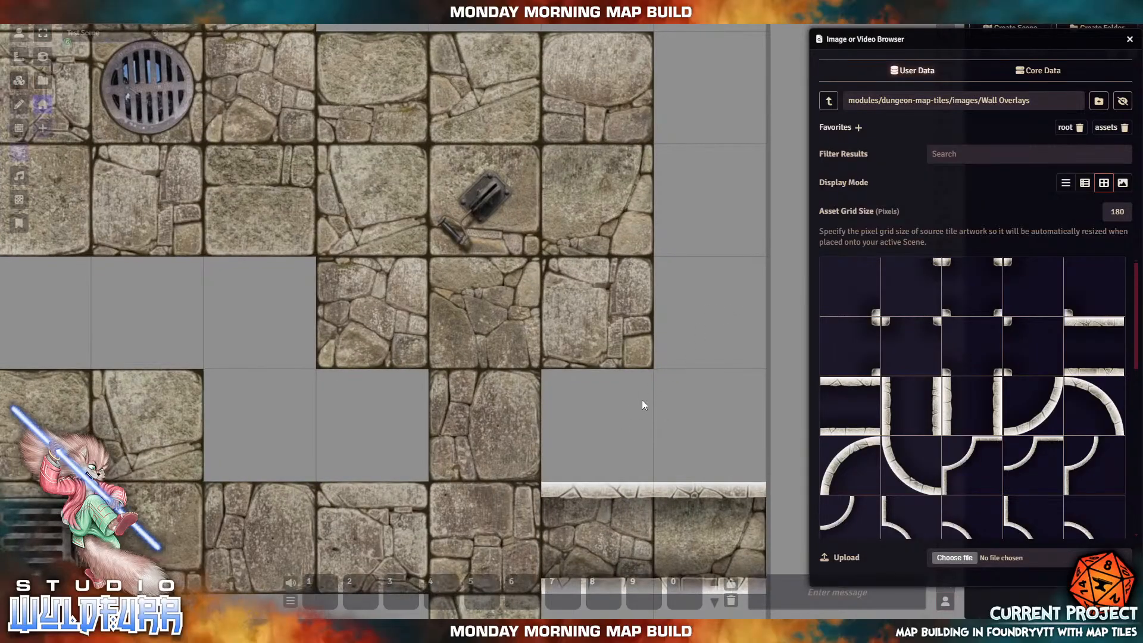
left_click_drag(570, 424, 695, 328)
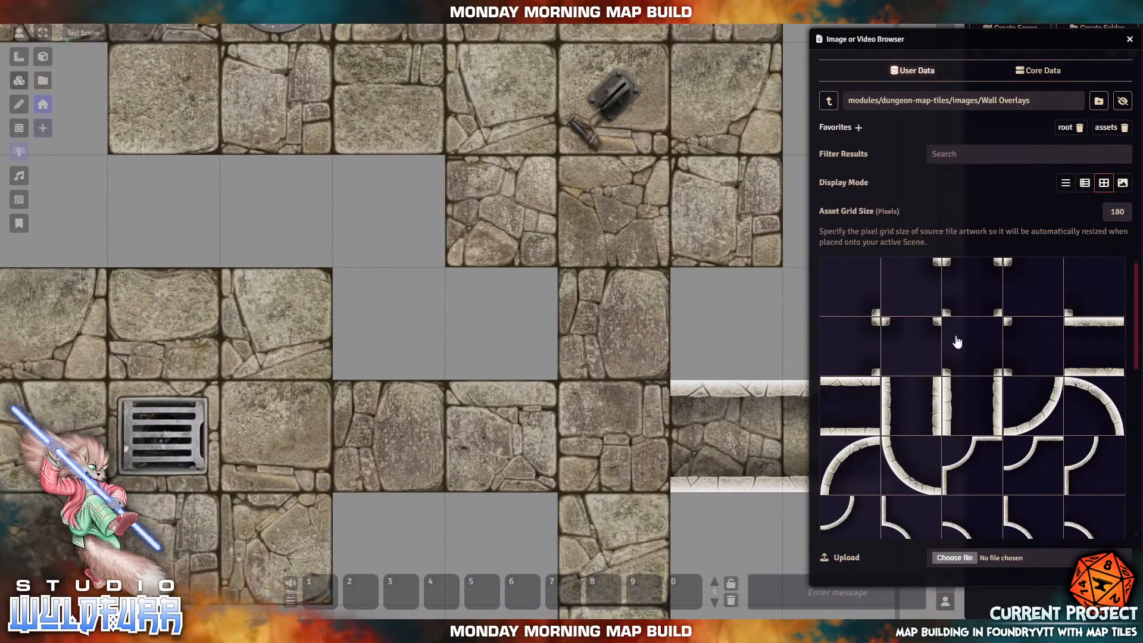
Step: Place a four-corner wall overlay on the corridor crossing, and horizontal double-wall overlays on the two squares left of it
left_click_drag(964, 285, 618, 446)
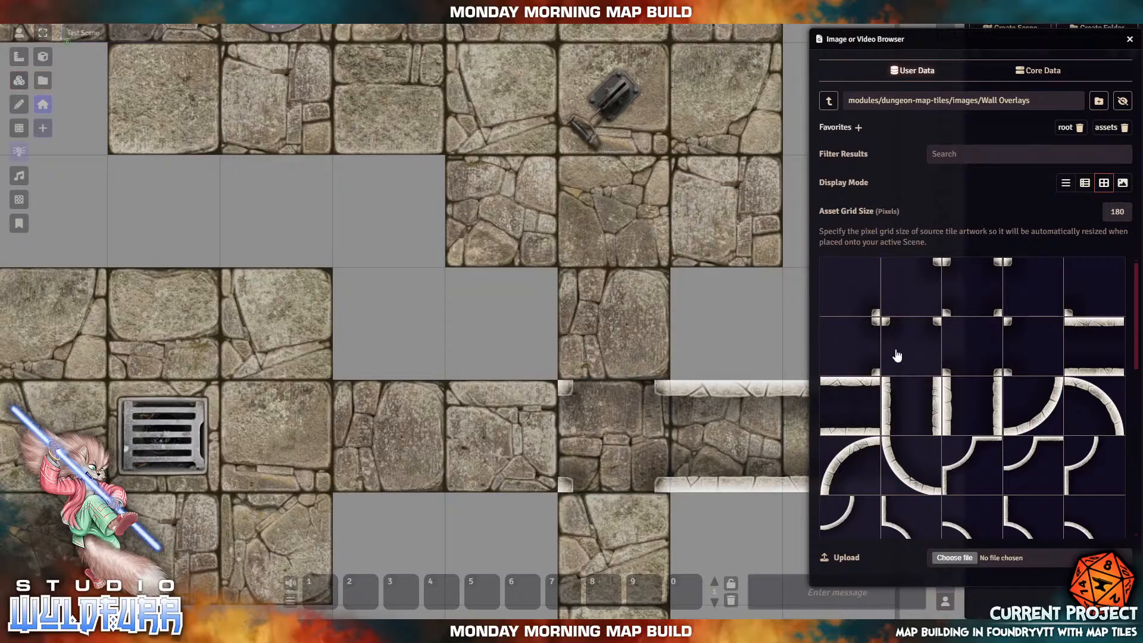
left_click_drag(858, 390, 516, 444)
left_click_drag(1063, 341, 385, 438)
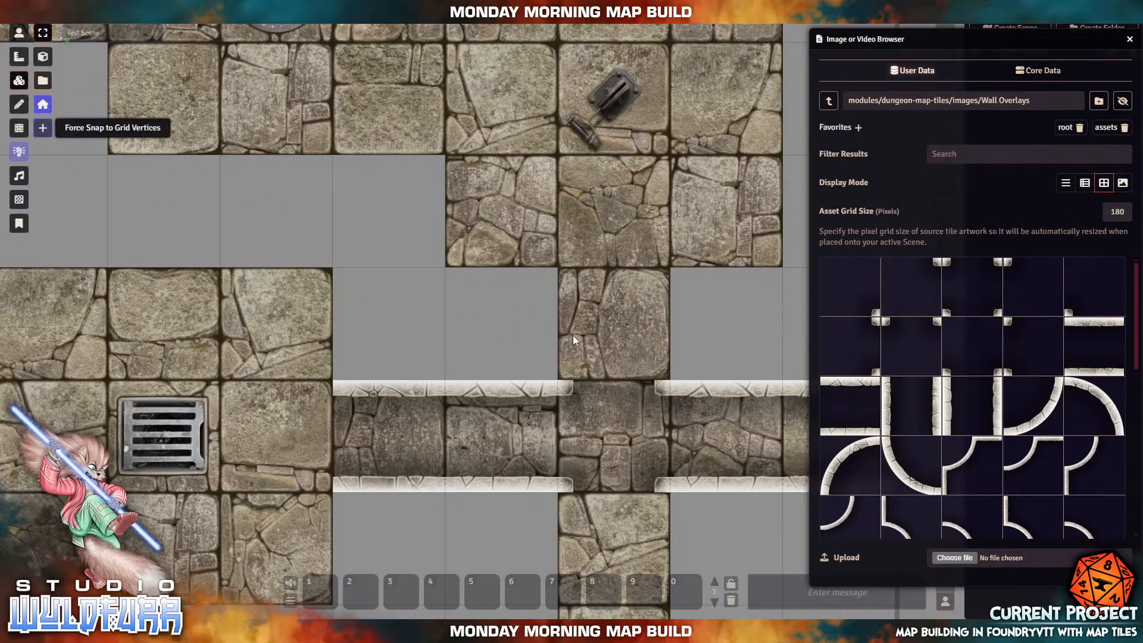
Step: Place vertical double-wall overlays on the square above the corridor crossing and on the three squares below it
left_click_drag(911, 405, 615, 323)
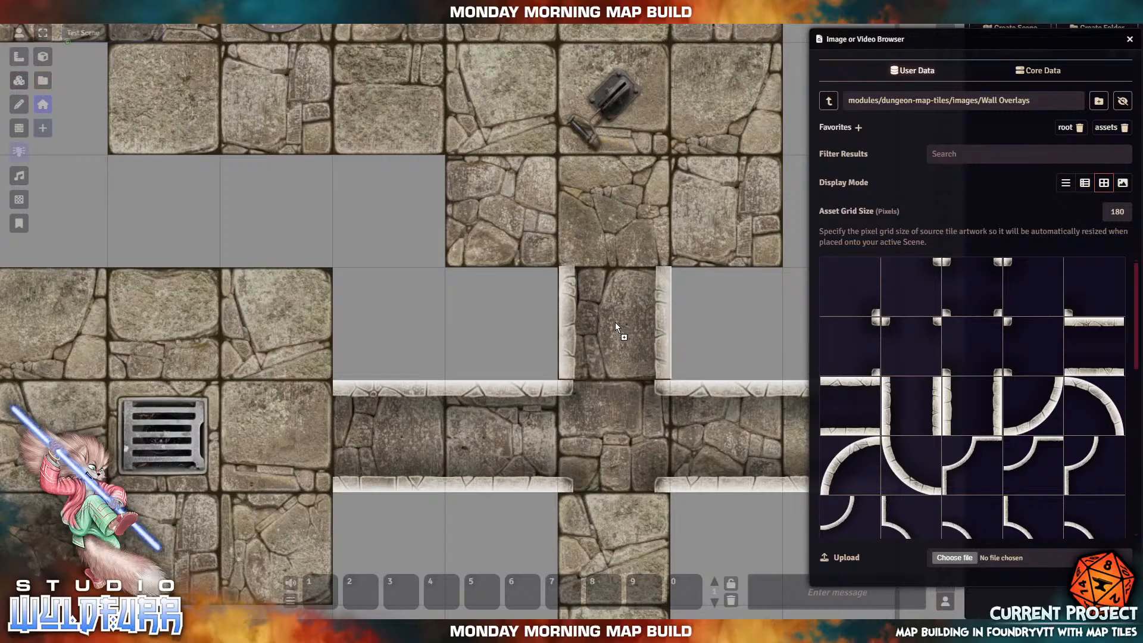
left_click_drag(730, 528, 735, 164)
left_click_drag(972, 409, 626, 192)
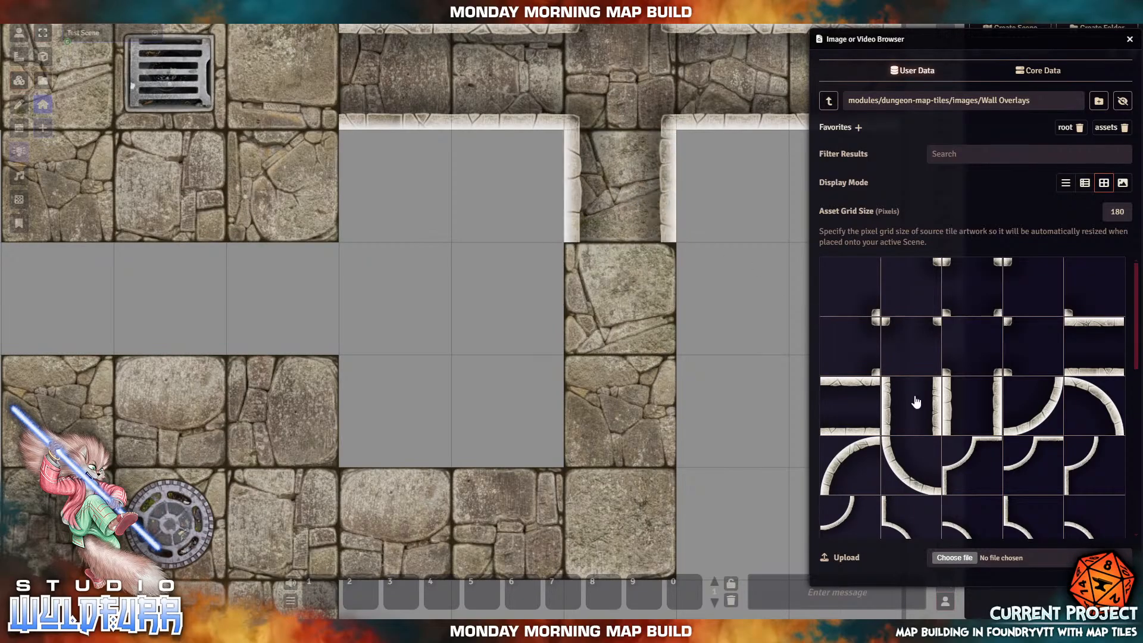
left_click_drag(917, 419, 622, 300)
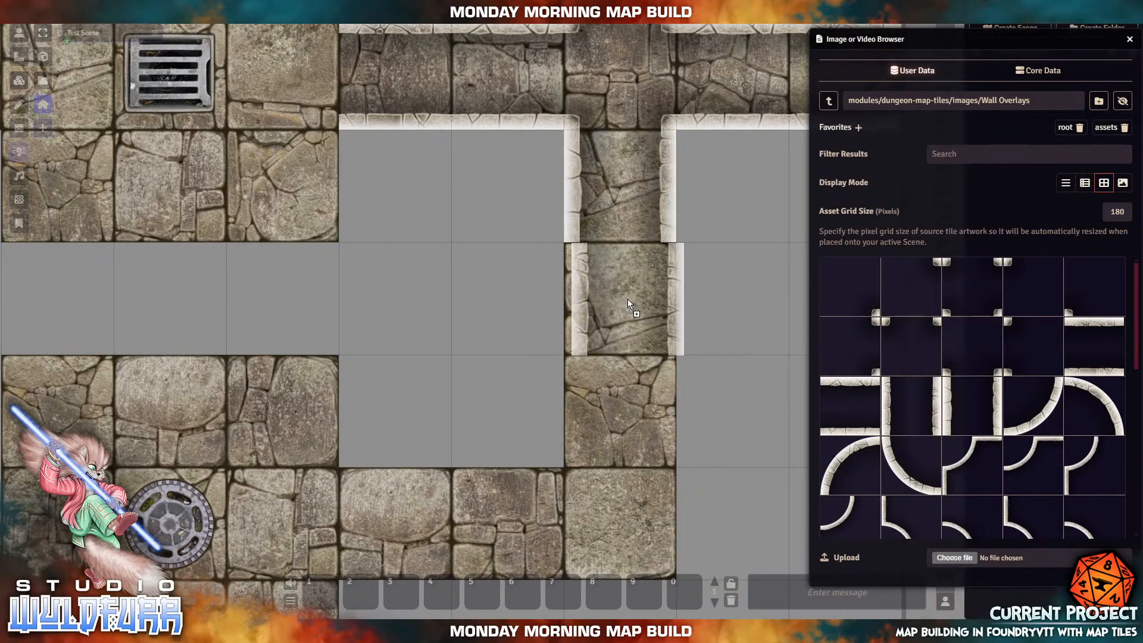
left_click_drag(982, 419, 627, 418)
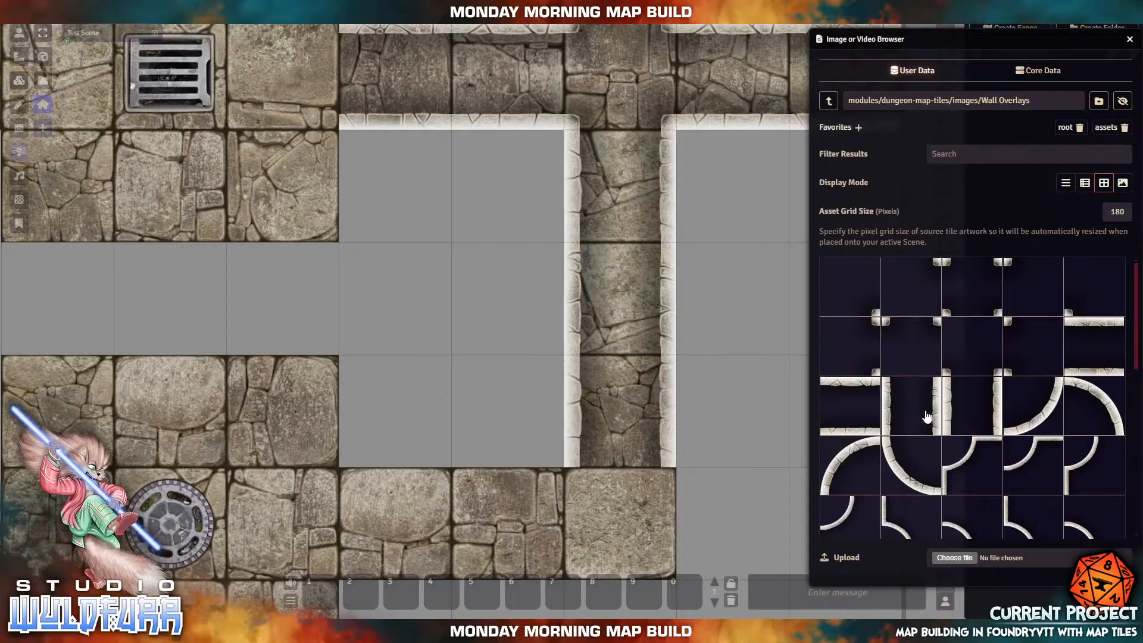
Step: Wall the lower corridor bend with an outer and an inner corner overlay, and put horizontal double walls on the two squares left of it
left_click_drag(716, 406, 709, 298)
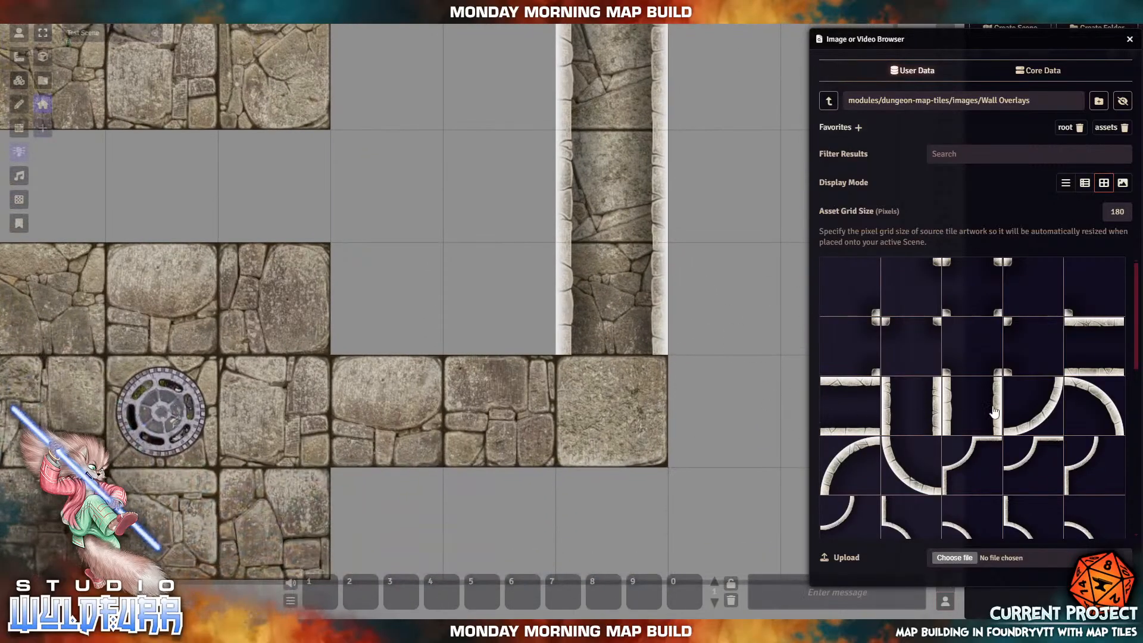
scroll(1019, 410, "down", 5)
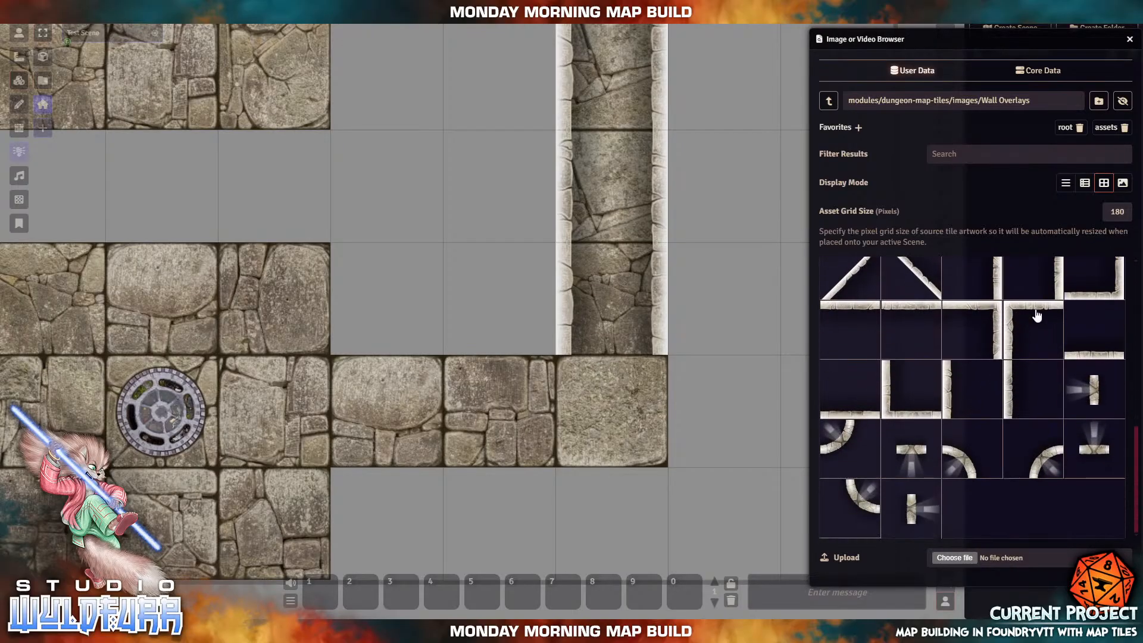
left_click_drag(1100, 281, 609, 414)
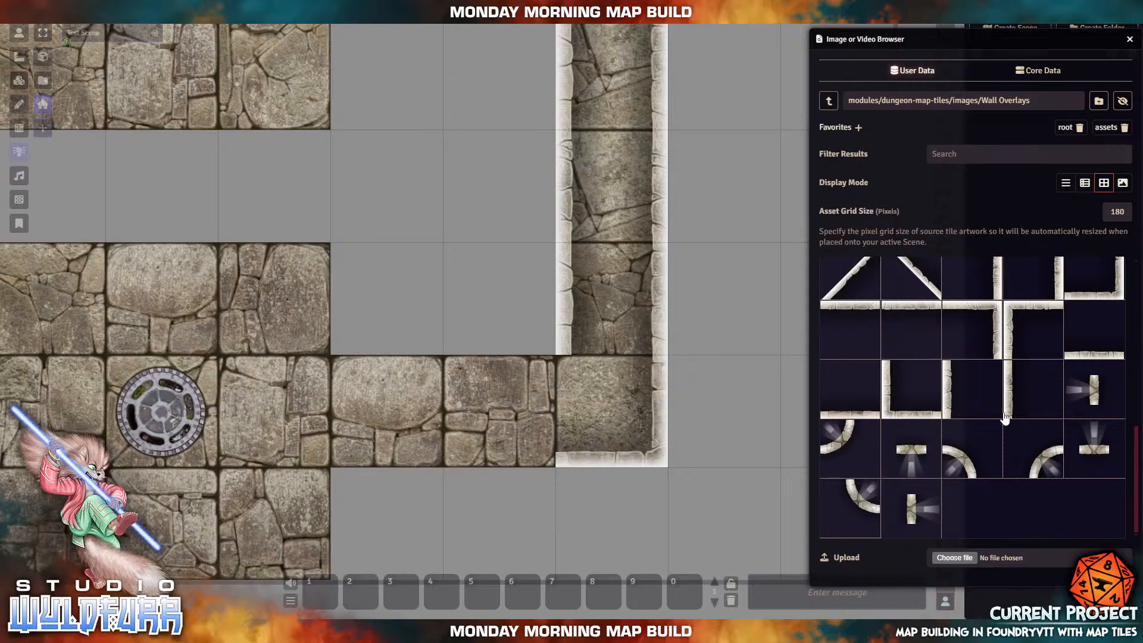
scroll(1005, 418, "up", 5)
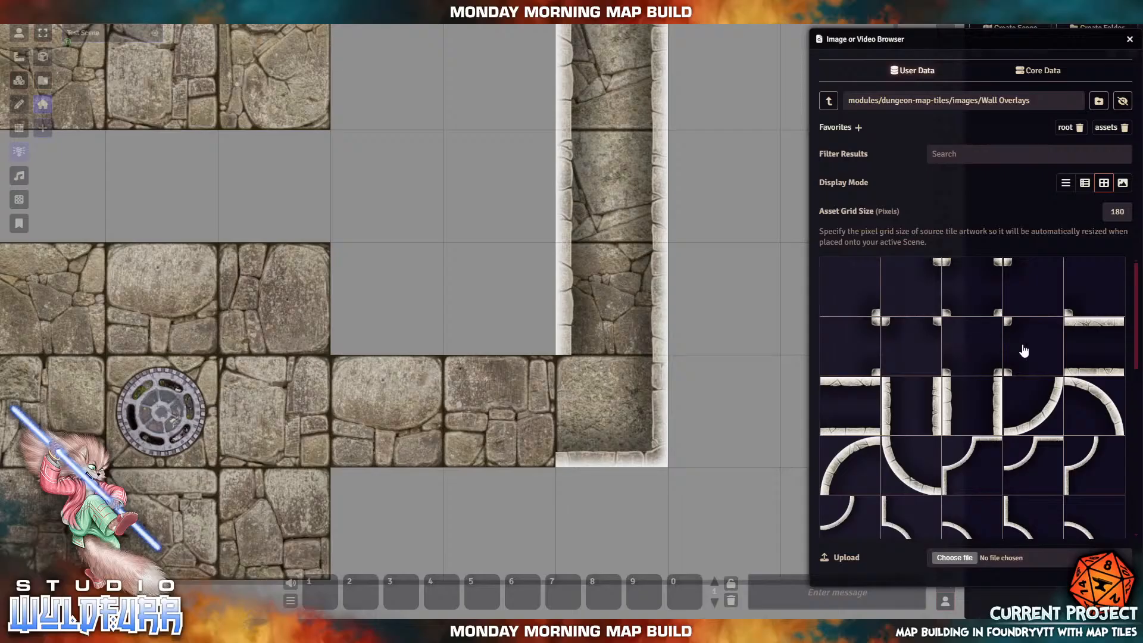
scroll(934, 470, "down", 5)
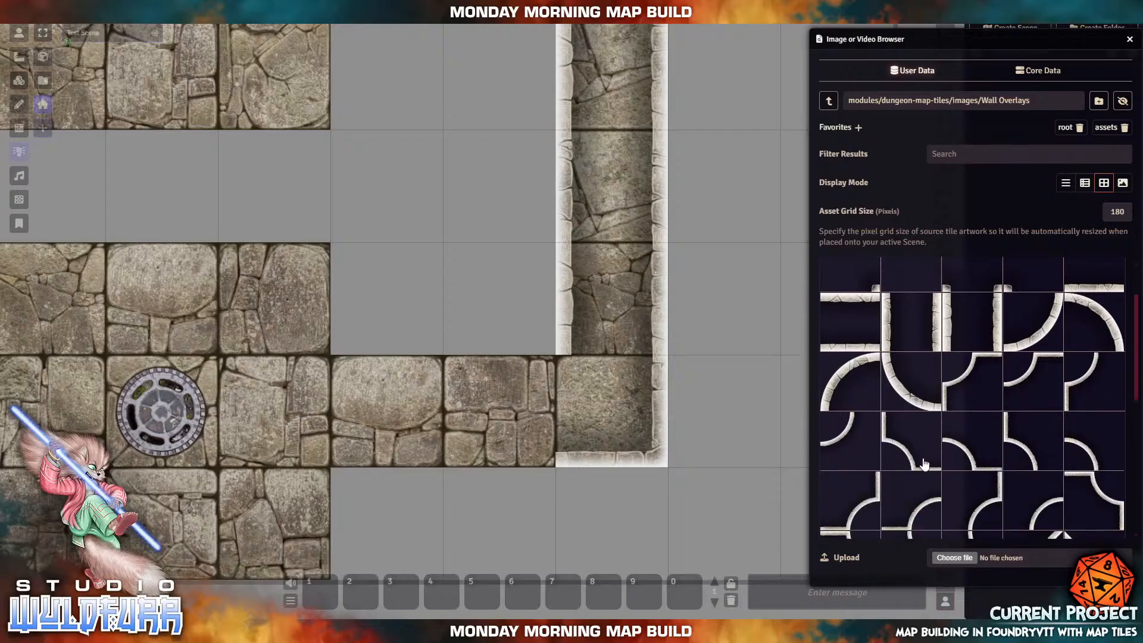
scroll(923, 464, "up", 5)
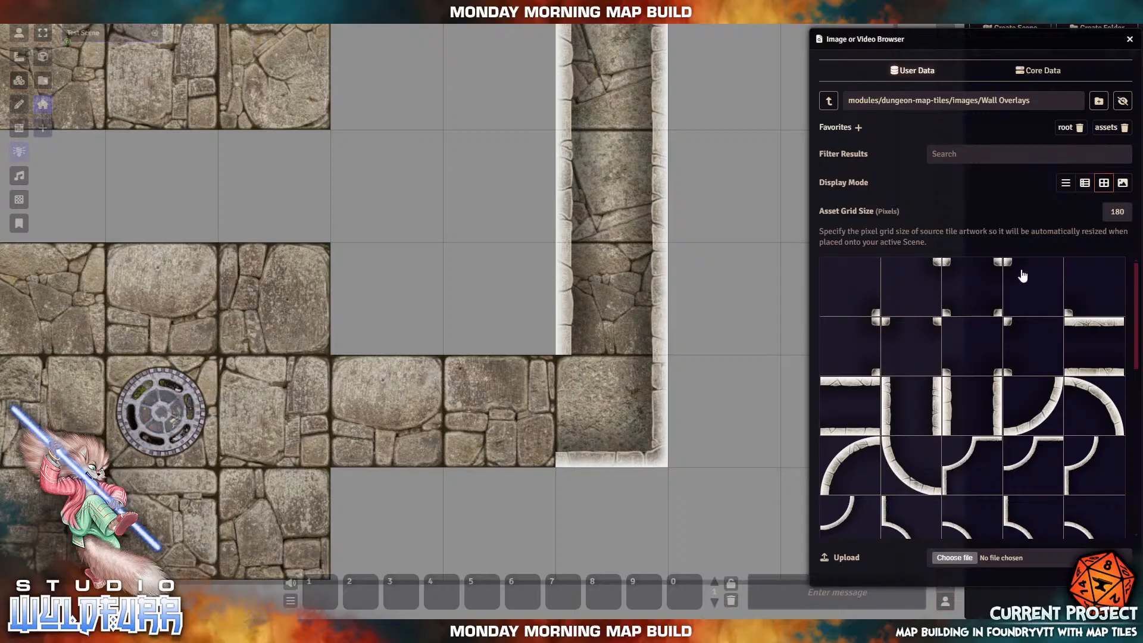
left_click_drag(1023, 276, 616, 416)
left_click_drag(1107, 353, 498, 412)
left_click_drag(862, 406, 388, 411)
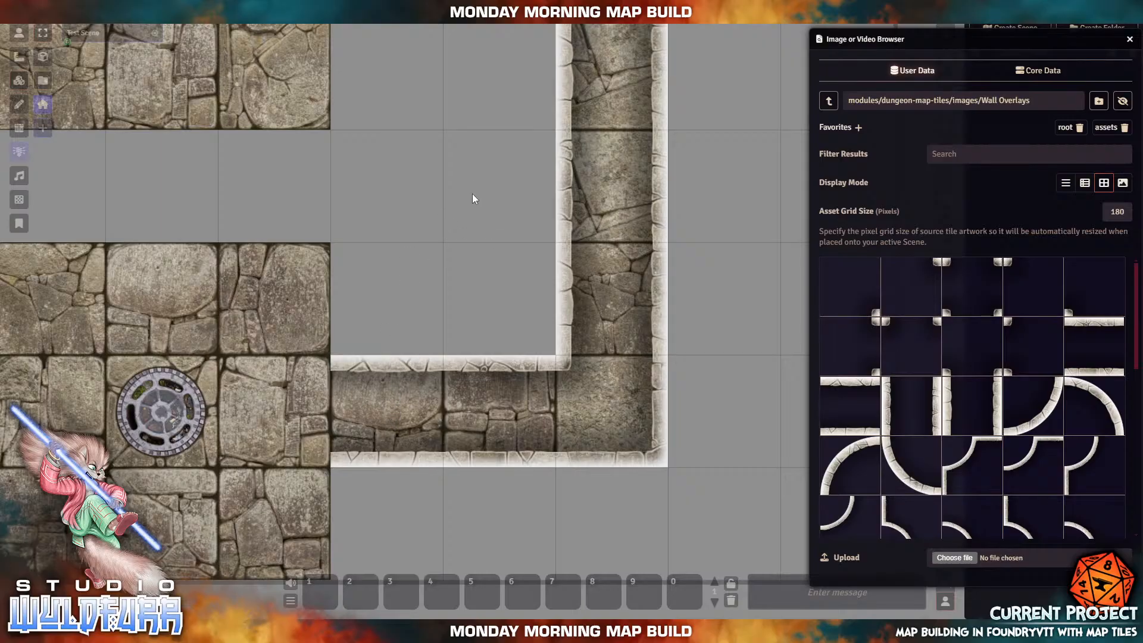
Step: Place the overlay with two right-hand corner pieces on the round-drain room's square that opens into the corridor
left_click_drag(470, 161, 416, 430)
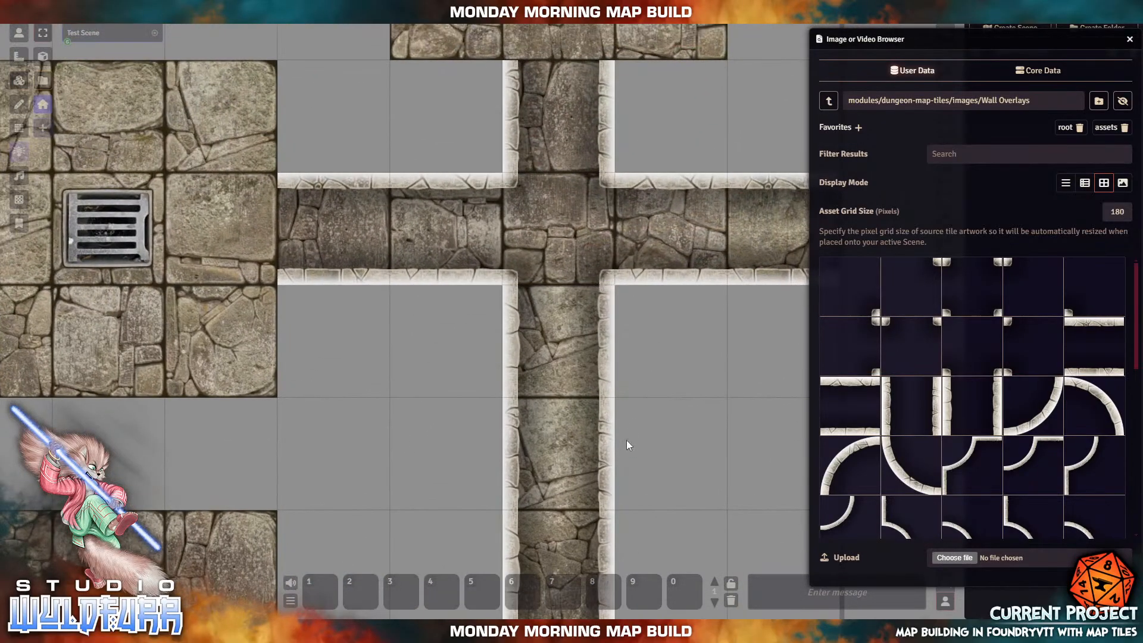
left_click_drag(691, 329, 578, 456)
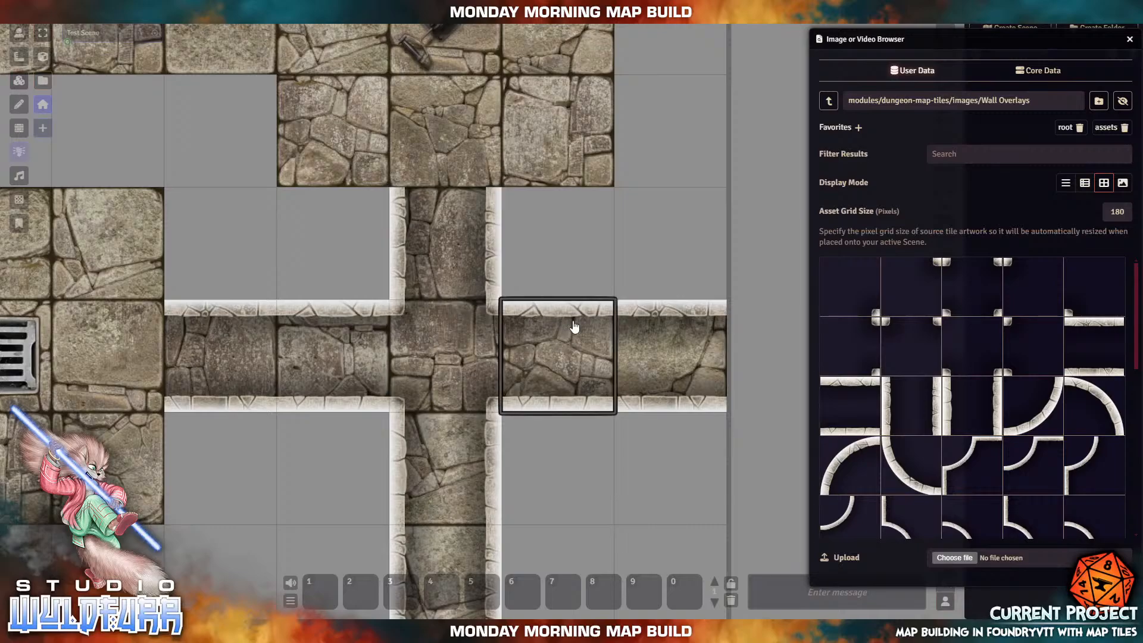
left_click_drag(500, 357, 332, 309)
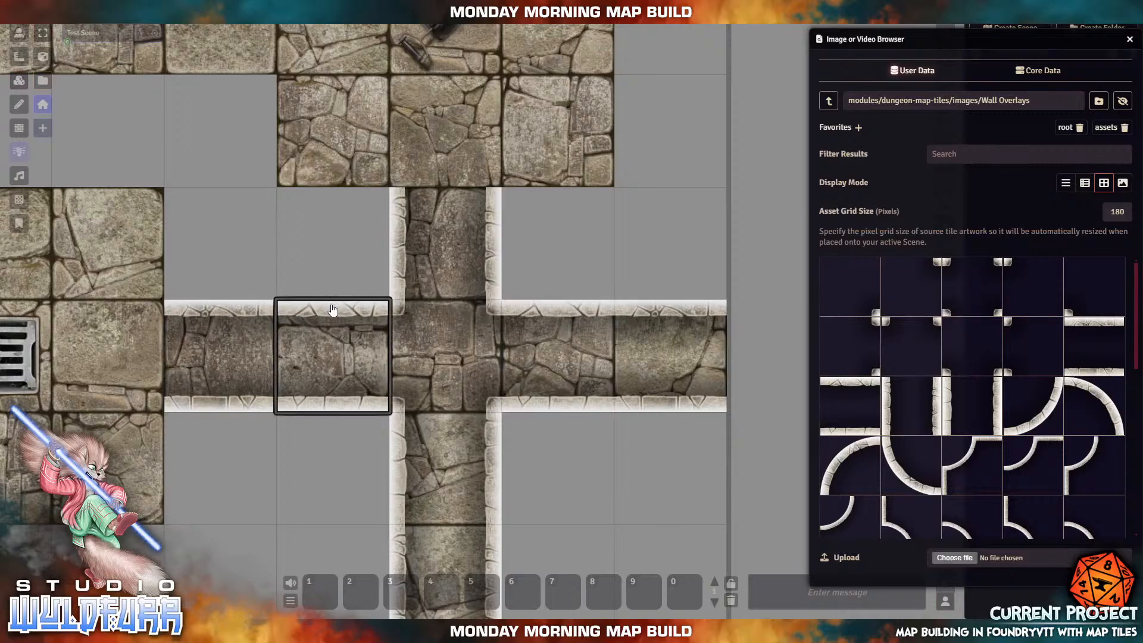
left_click_drag(268, 476, 494, 159)
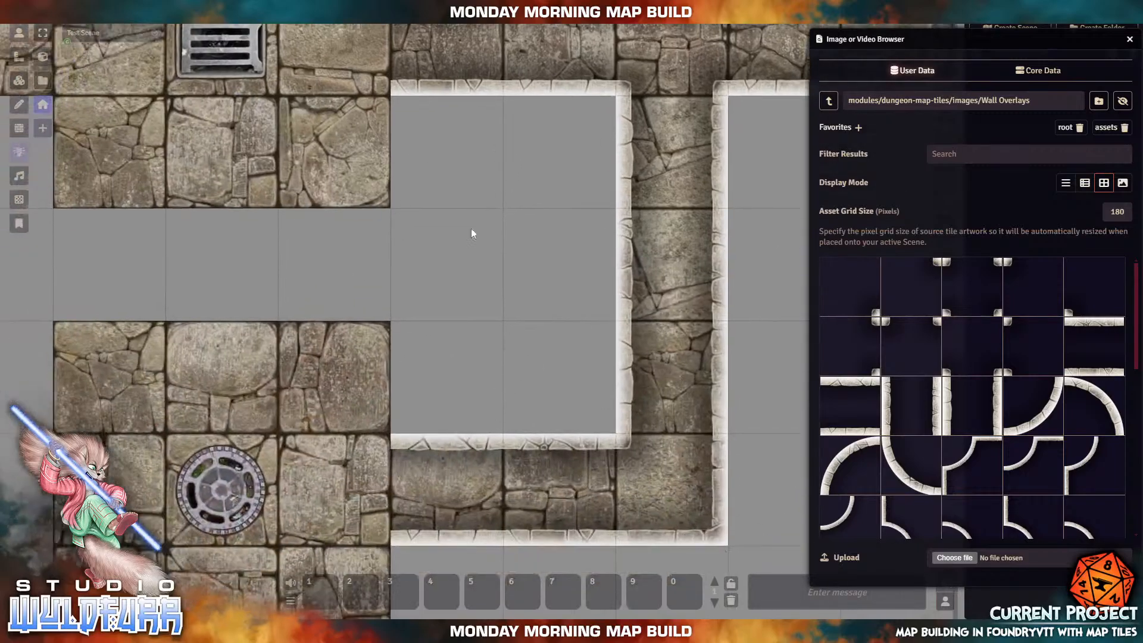
left_click_drag(443, 331, 616, 171)
left_click_drag(452, 289, 484, 277)
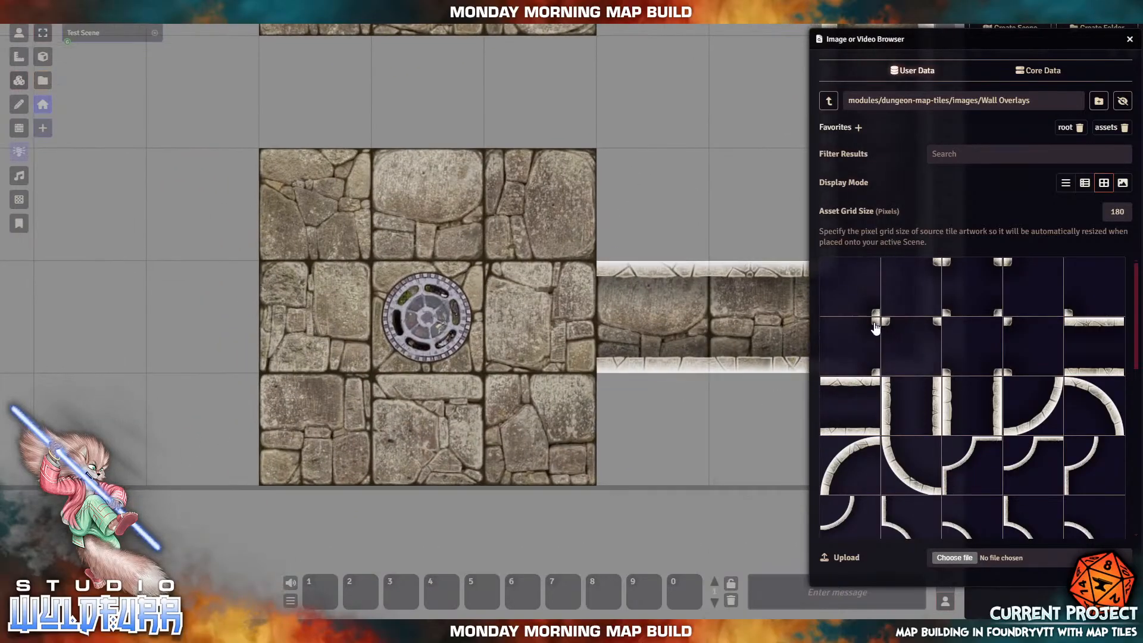
left_click_drag(875, 327, 542, 324)
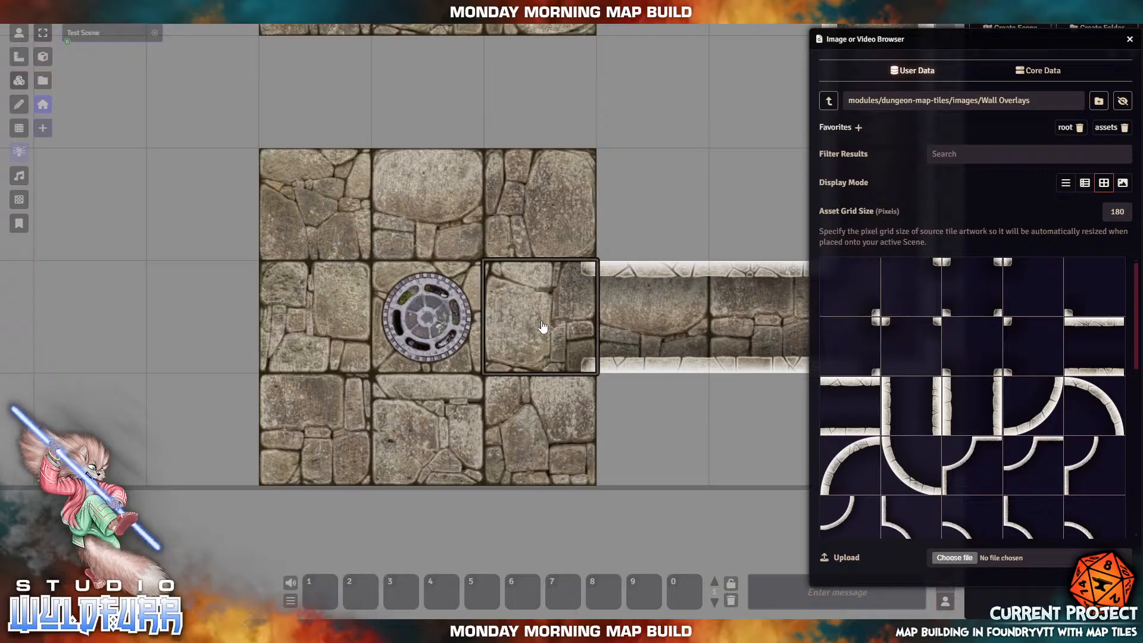
Step: Wall the round-drain room's left side with upper and lower corner overlays and a straight wall between them
scroll(1038, 506, "down", 12)
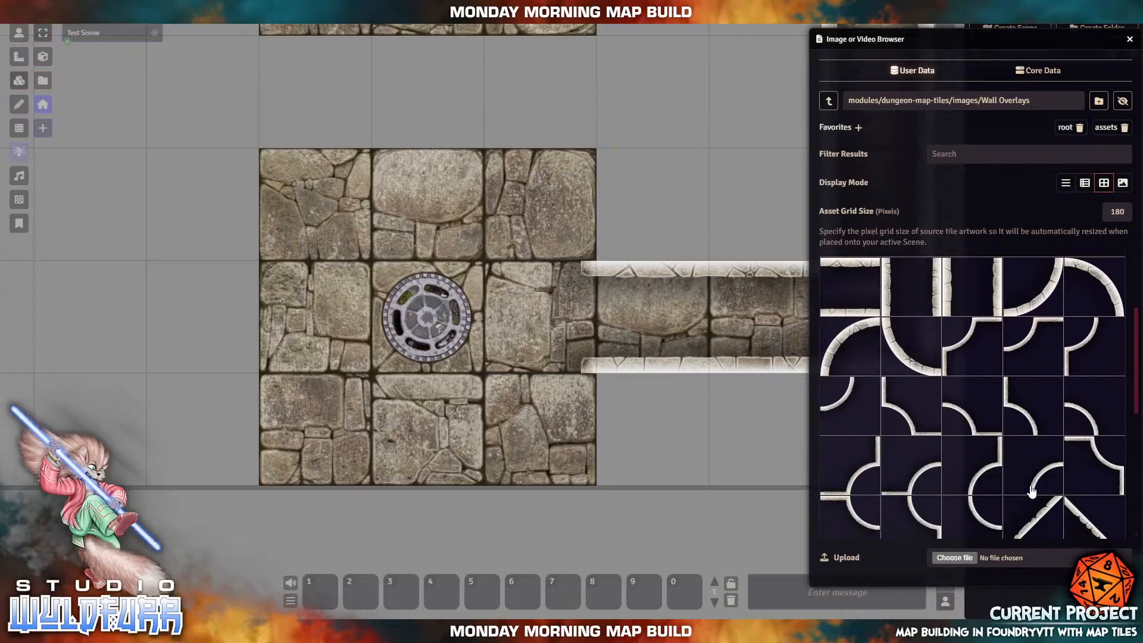
left_click_drag(1020, 330, 310, 201)
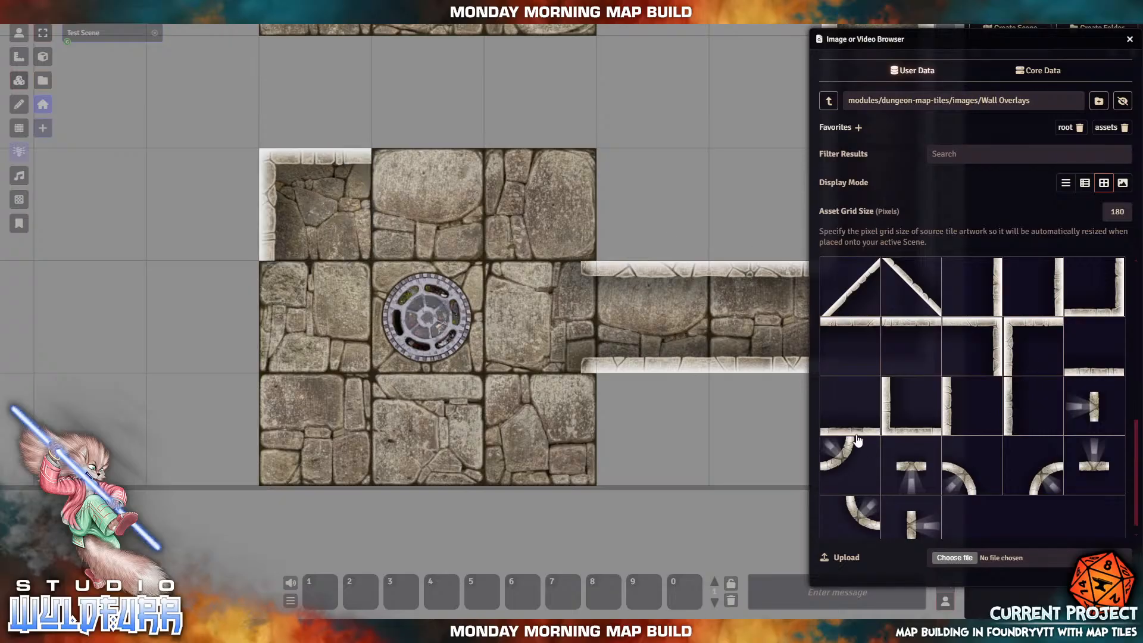
left_click_drag(901, 407, 316, 424)
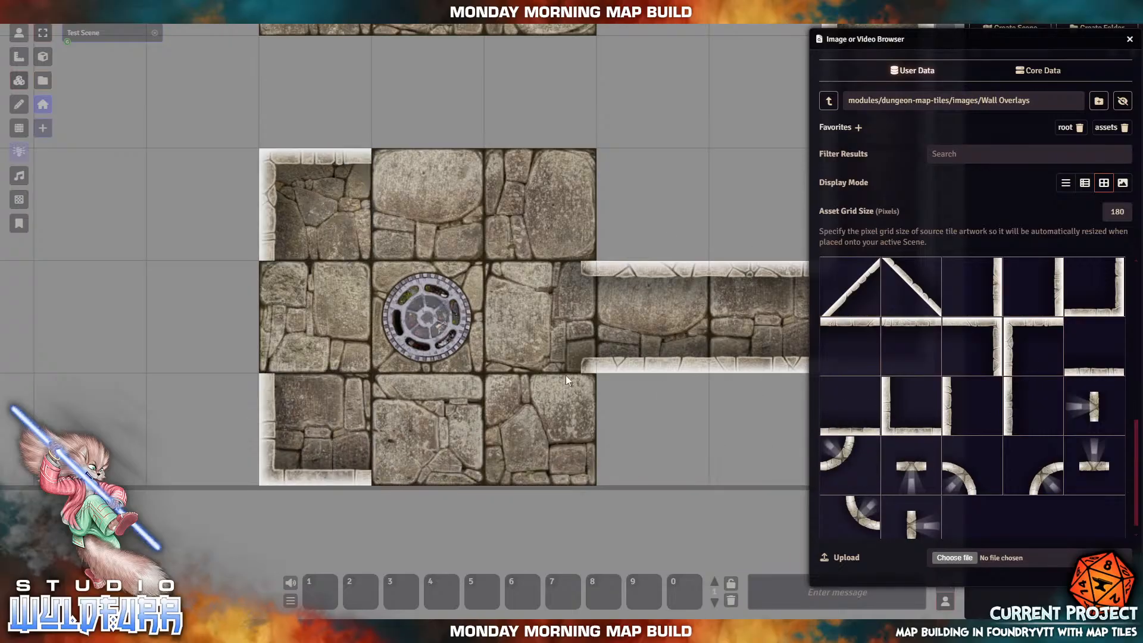
left_click_drag(1033, 409, 312, 315)
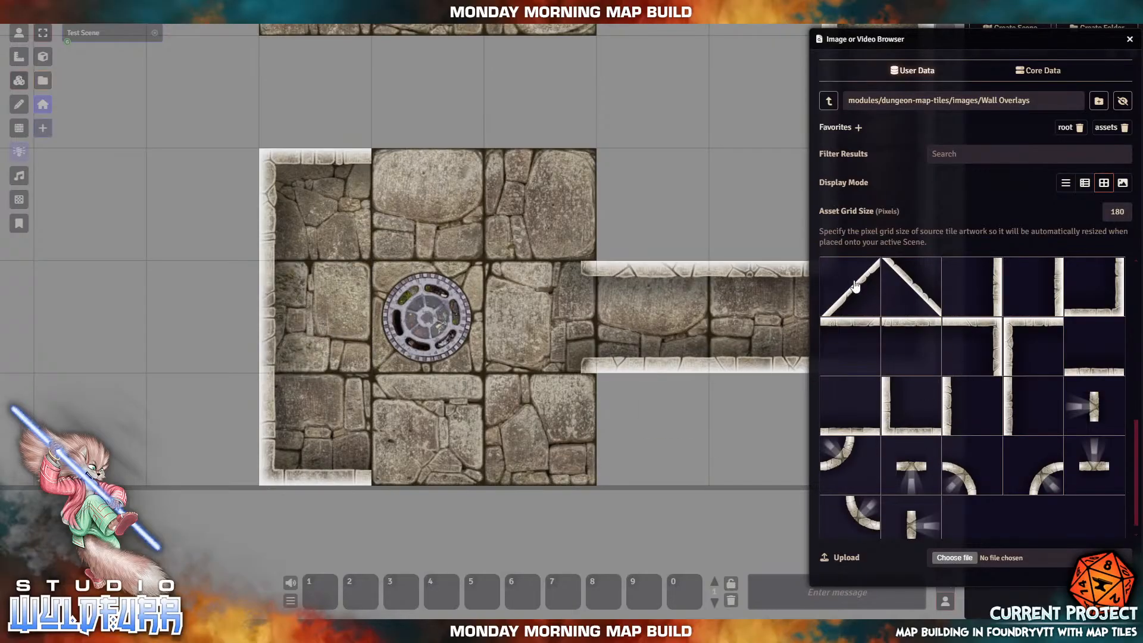
Step: Finish the round-drain room's walls with two right-hand corner overlays and straight walls on the bottom and top middle squares
left_click_drag(1001, 342, 540, 199)
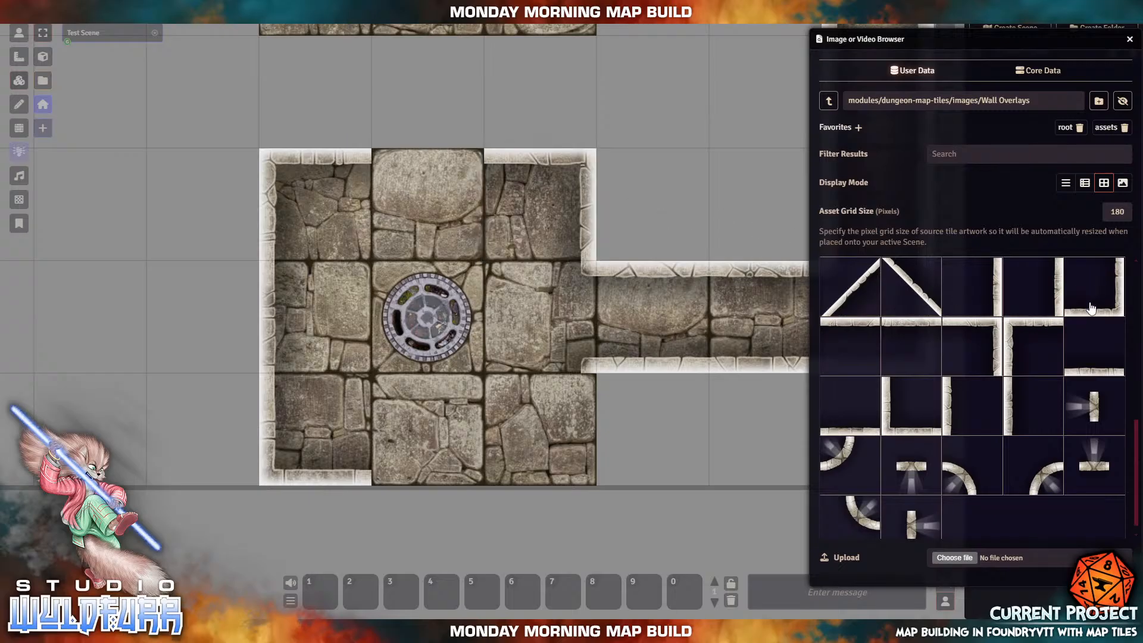
left_click_drag(1091, 305, 532, 431)
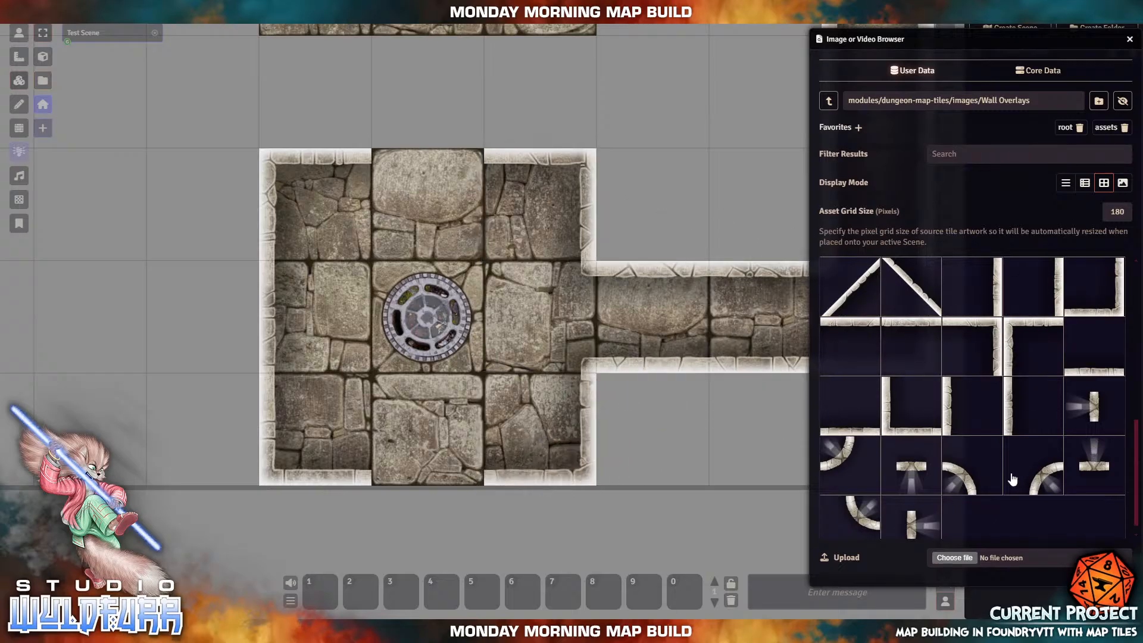
left_click_drag(1096, 360, 425, 424)
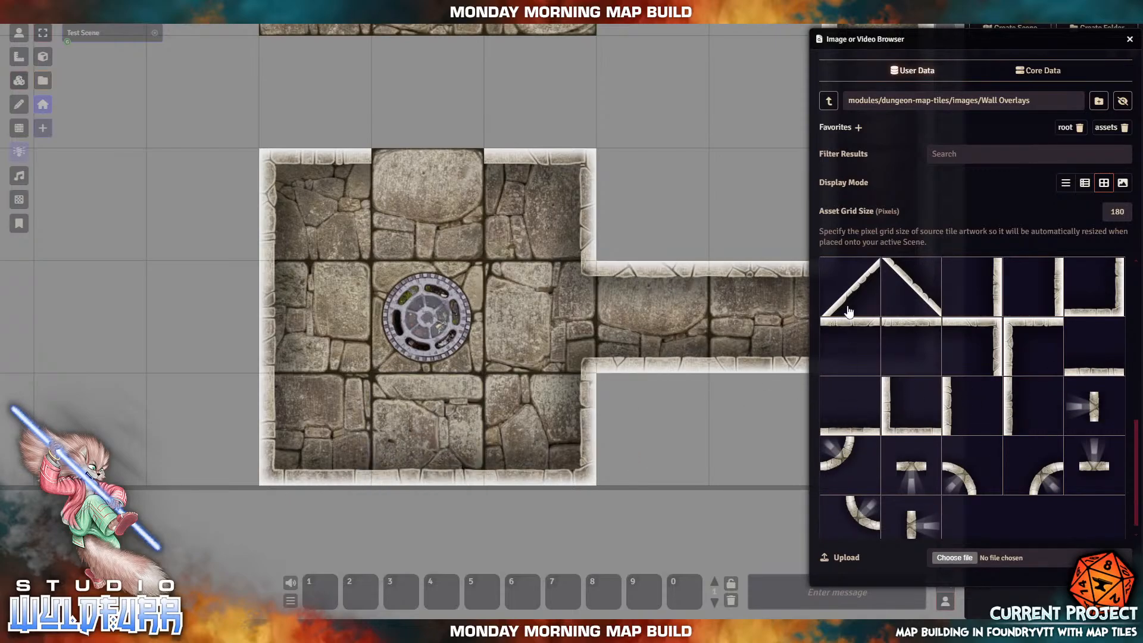
left_click_drag(905, 328, 421, 196)
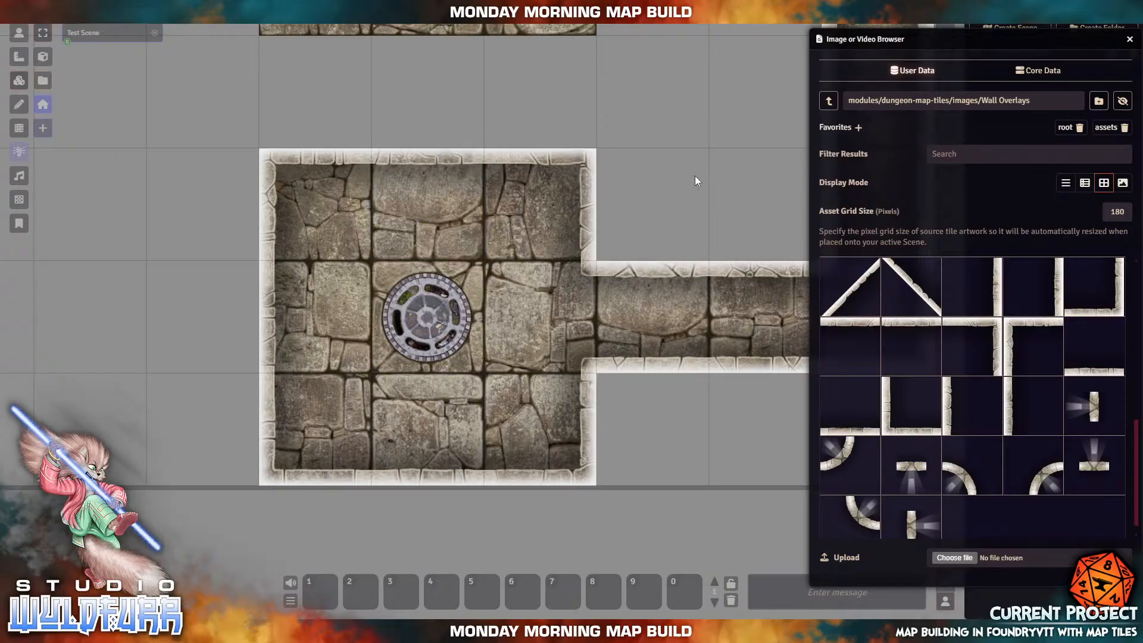
Step: Place corner wall overlays on the square-grate room's four corners, and straight walls on its top and bottom middle squares
left_click_drag(694, 176, 529, 239)
left_click_drag(583, 41, 584, 303)
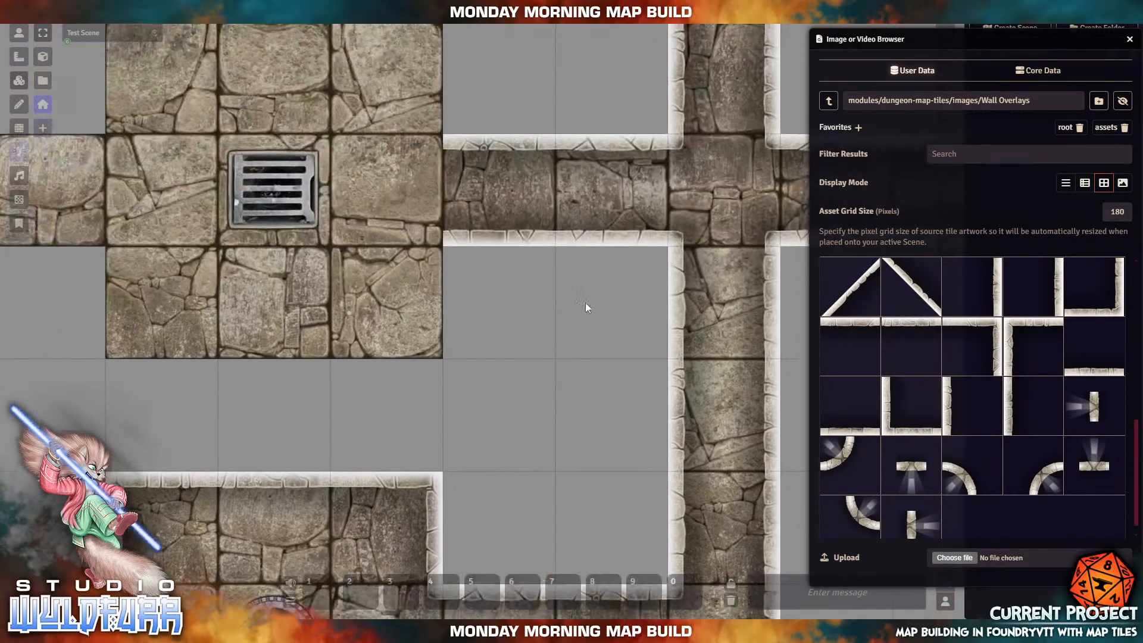
left_click_drag(586, 213, 478, 347)
left_click_drag(716, 450, 667, 450)
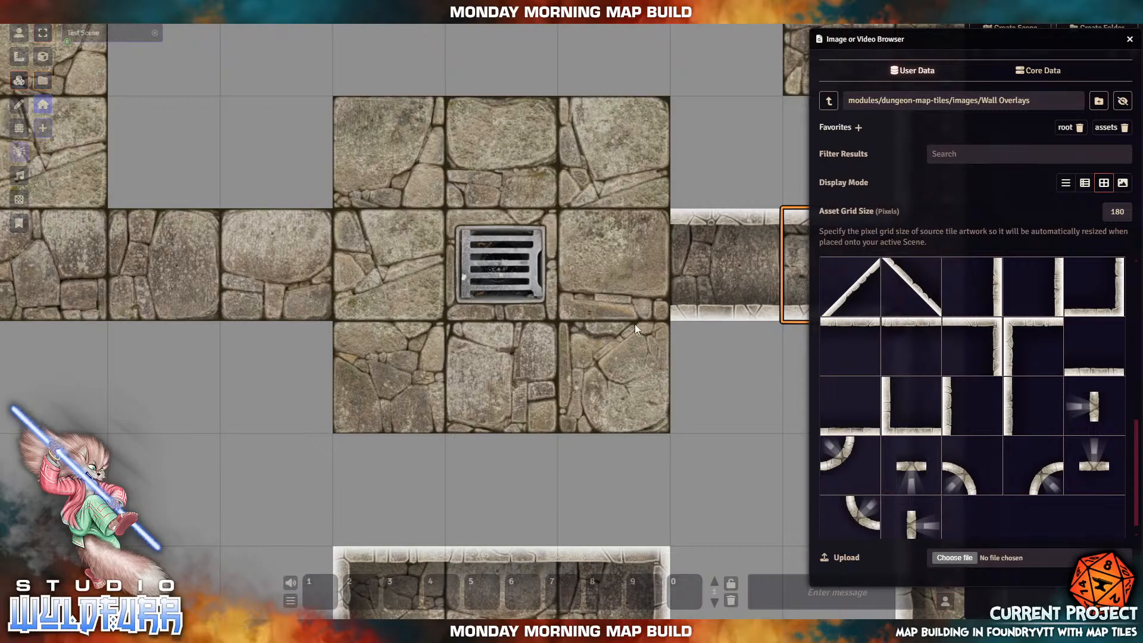
left_click_drag(908, 418, 397, 378)
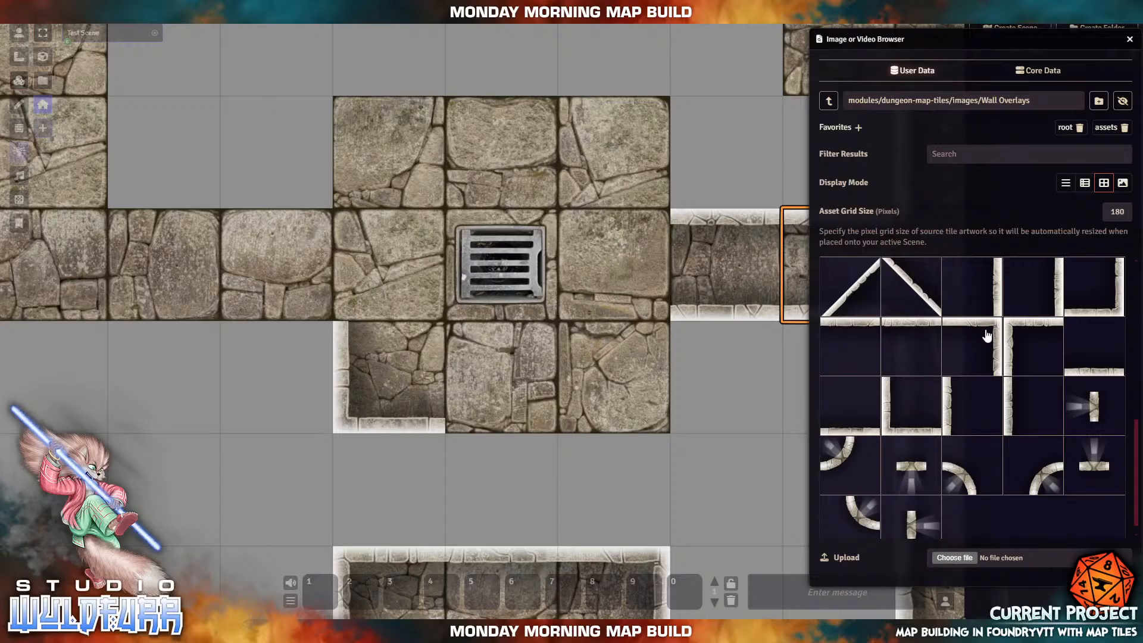
left_click_drag(987, 336, 617, 148)
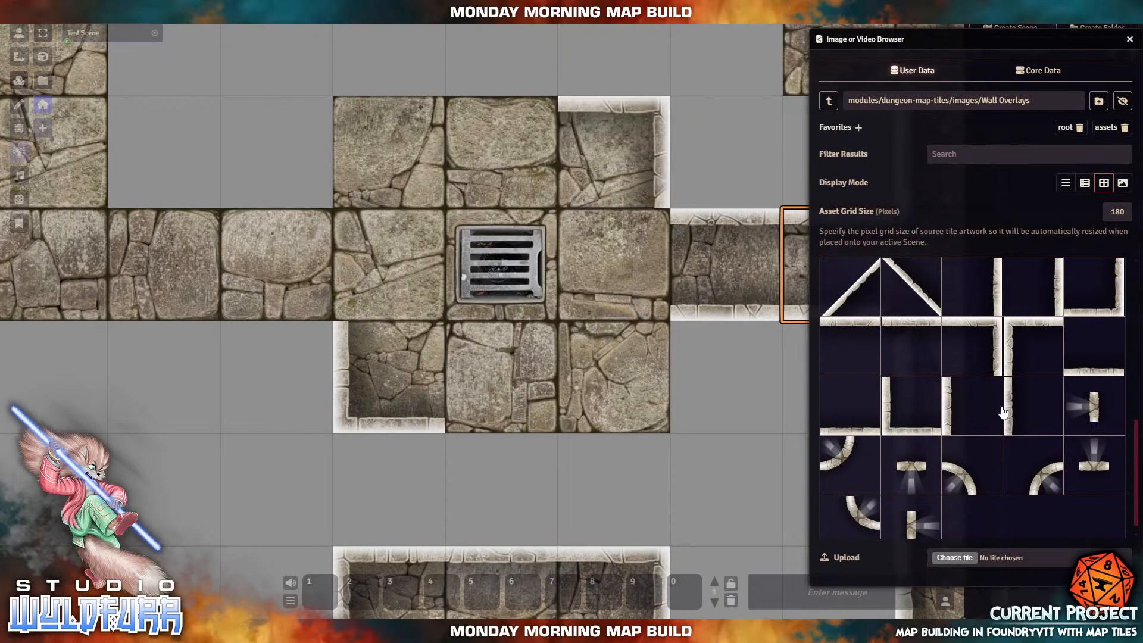
left_click_drag(1099, 305, 622, 366)
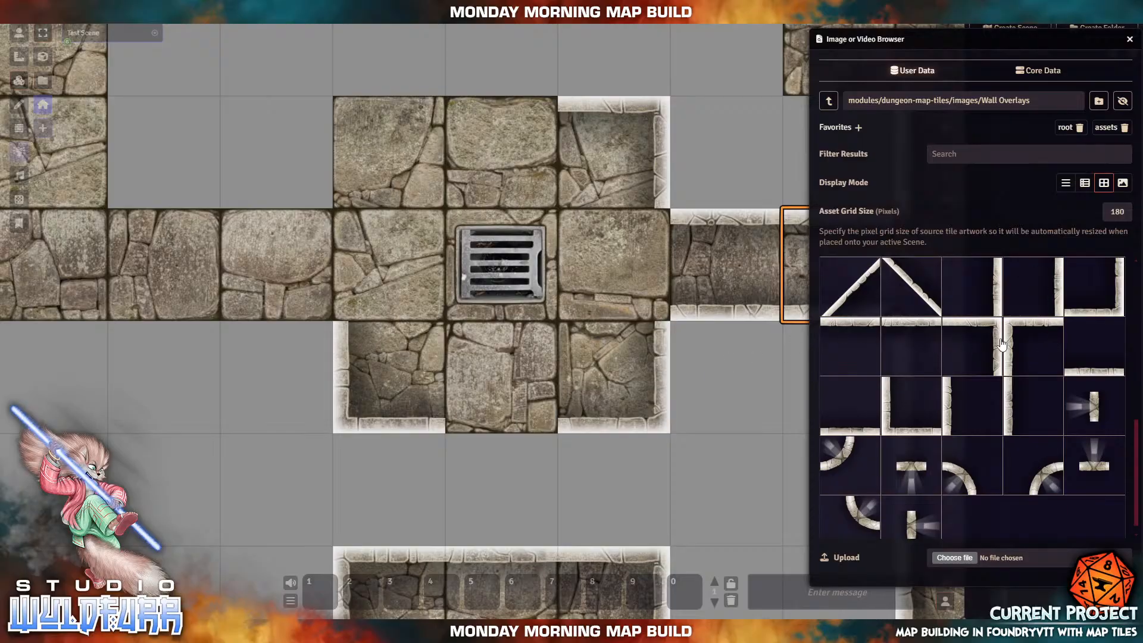
left_click_drag(1015, 344, 389, 152)
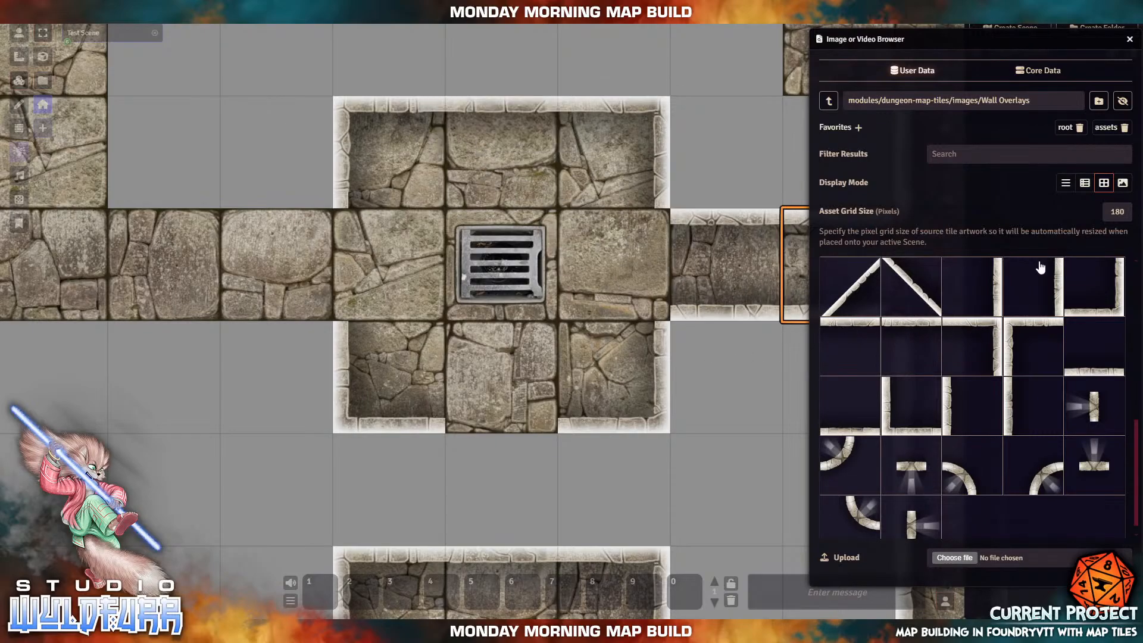
left_click_drag(1074, 398, 508, 376)
Step: Change the scene's background color to white (RGB 255, 255, 255) and save the scene configuration
left_click_drag(210, 359, 416, 449)
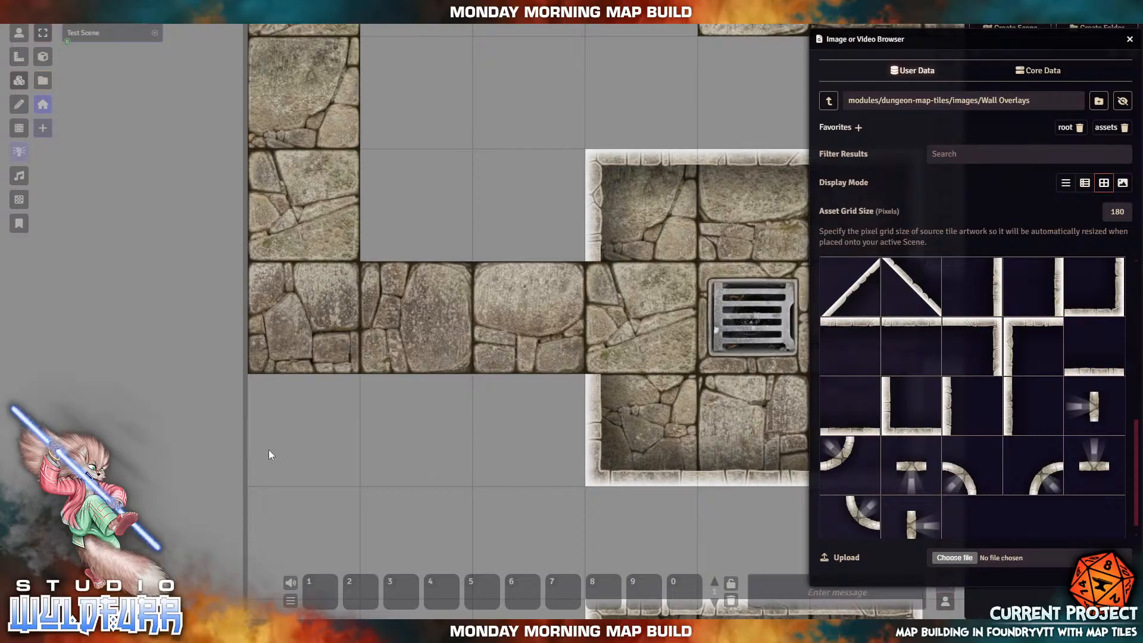
right_click(89, 34)
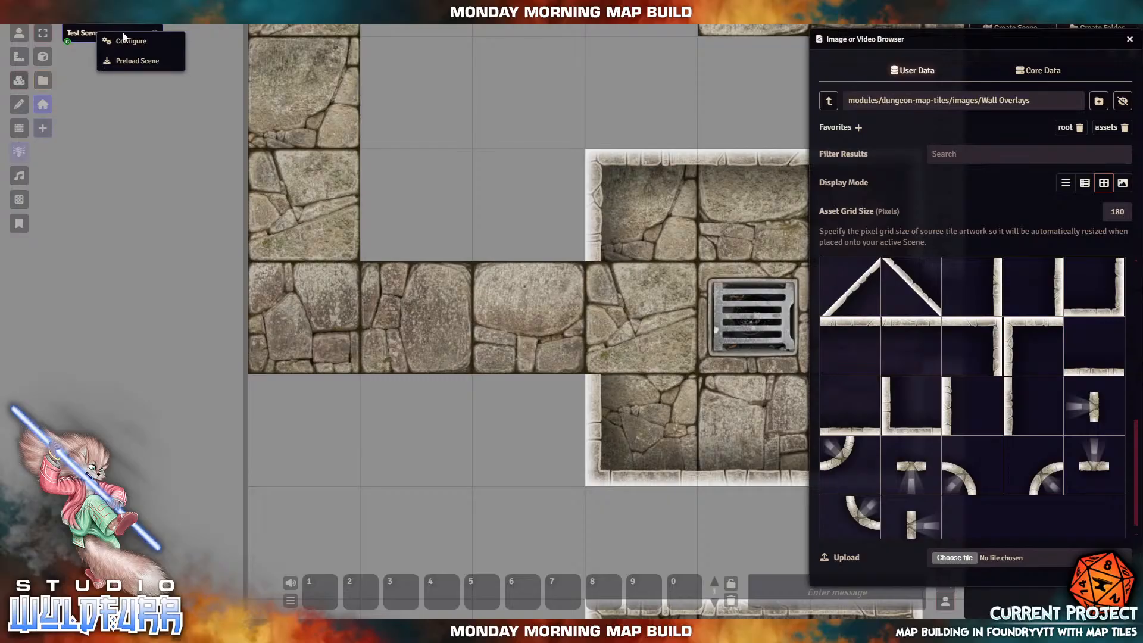
left_click(139, 42)
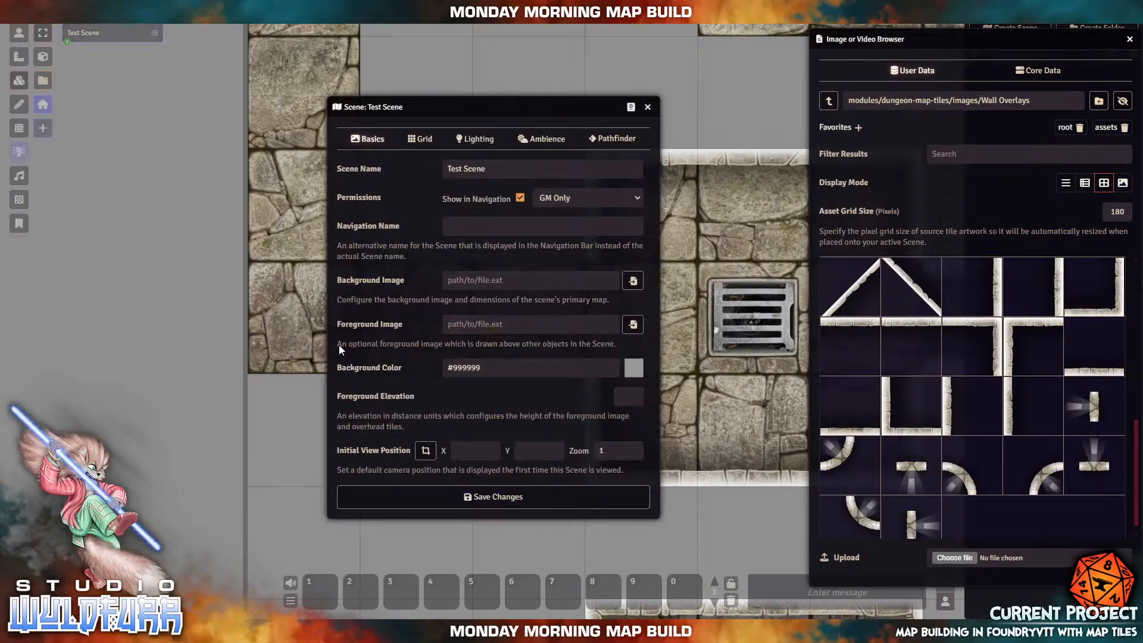
left_click(633, 368)
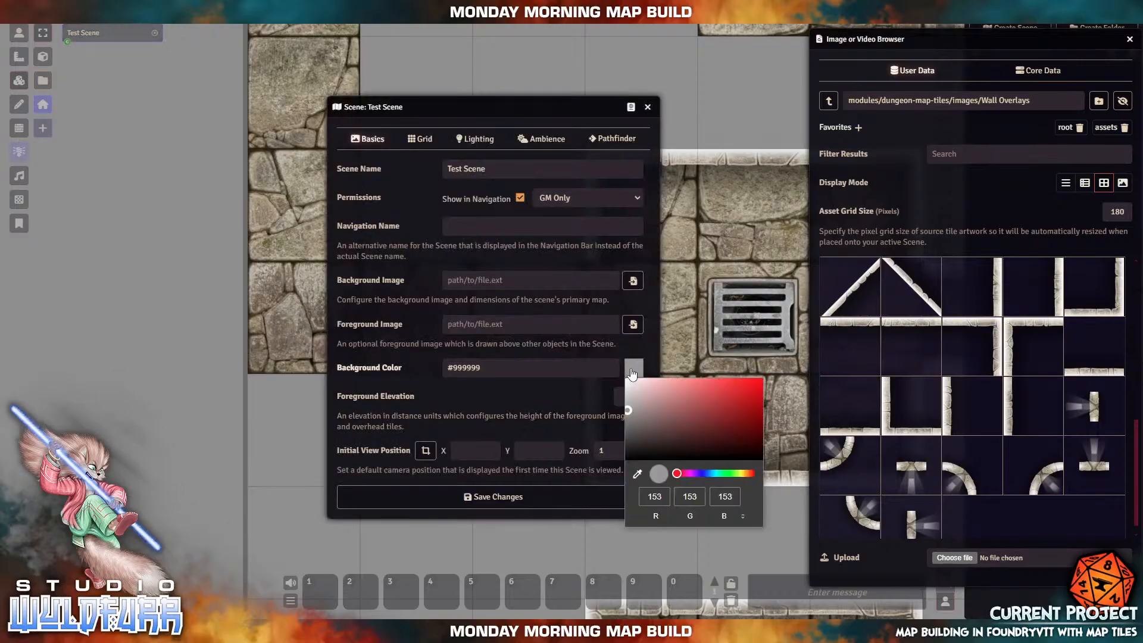
left_click_drag(644, 402, 606, 362)
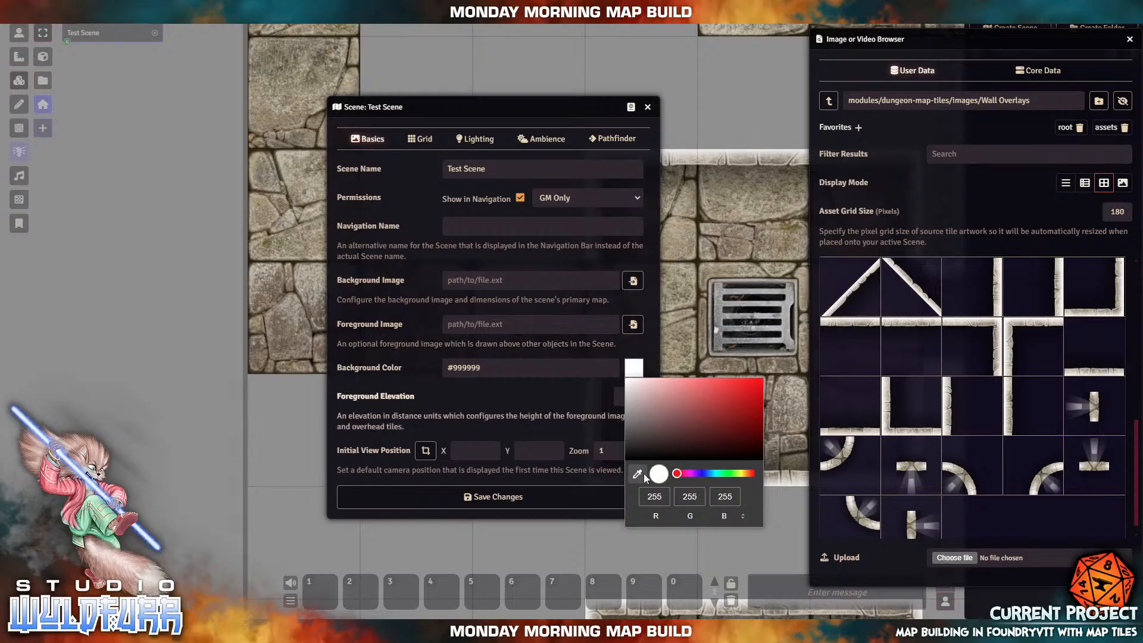
left_click(503, 496)
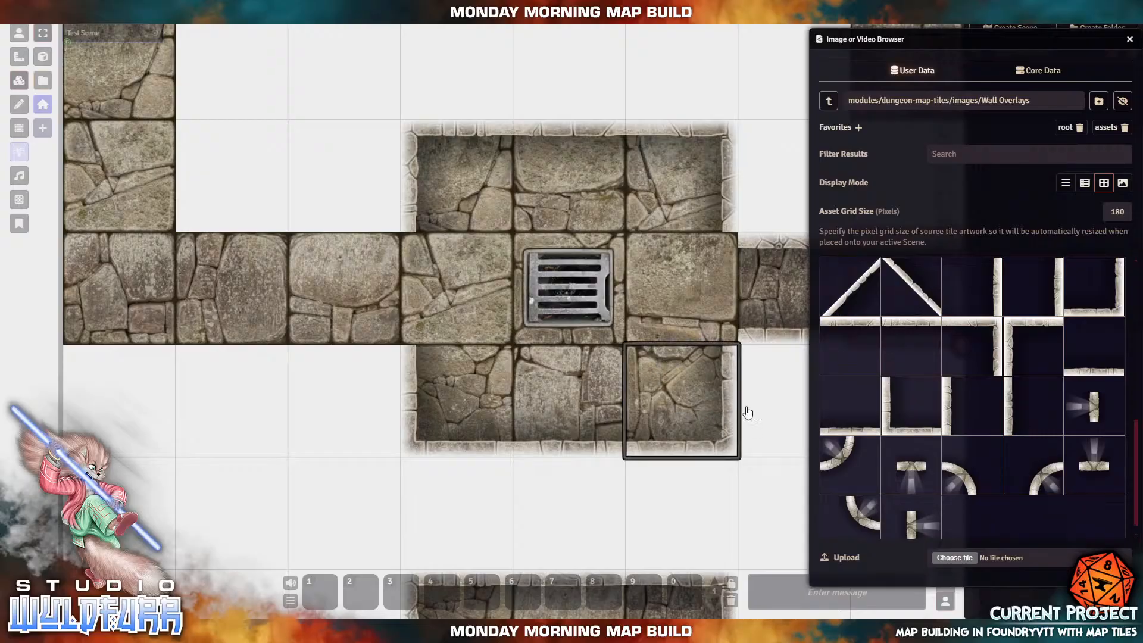
Step: Place double corner-piece overlays on the square-grate room's right and left middle squares, where the corridors open
left_click_drag(766, 387, 594, 380)
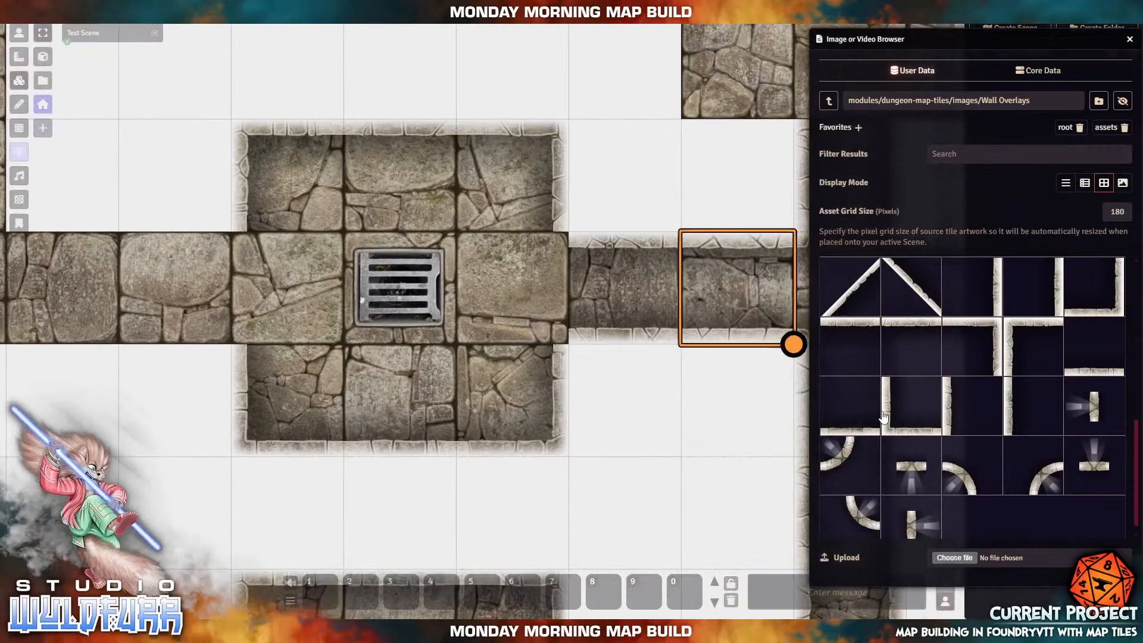
scroll(1064, 430, "up", 5)
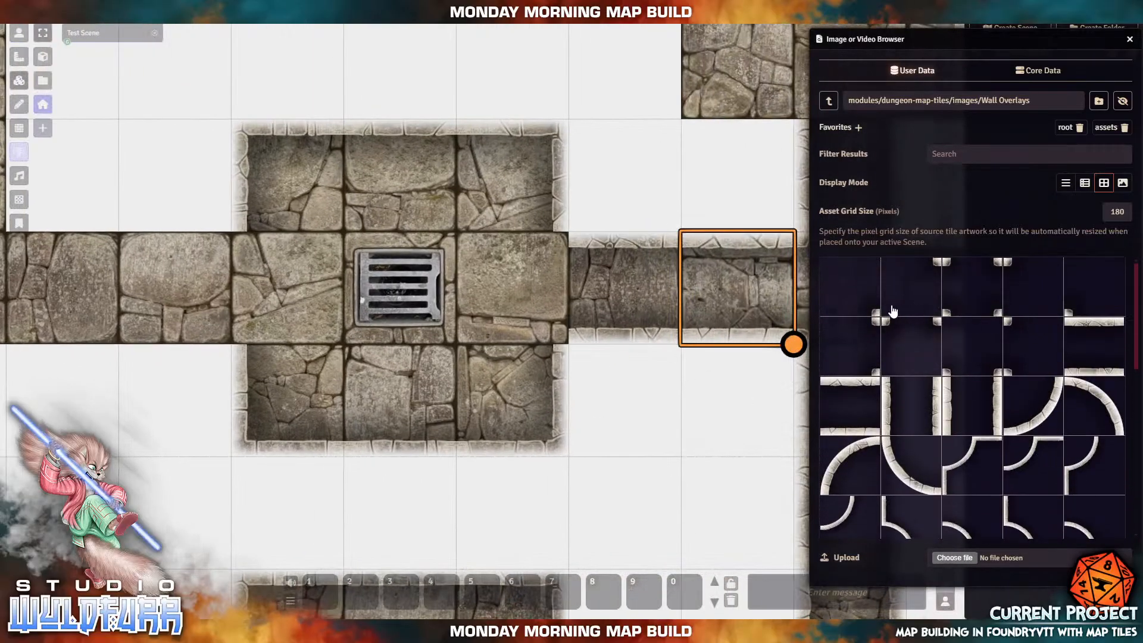
left_click_drag(866, 338, 512, 289)
left_click_drag(1013, 338, 295, 290)
Step: Wall both sides of the corridor left of the square-grate room and give its turn square an upper-right corner piece and lower-left corner wall
left_click_drag(79, 370, 439, 424)
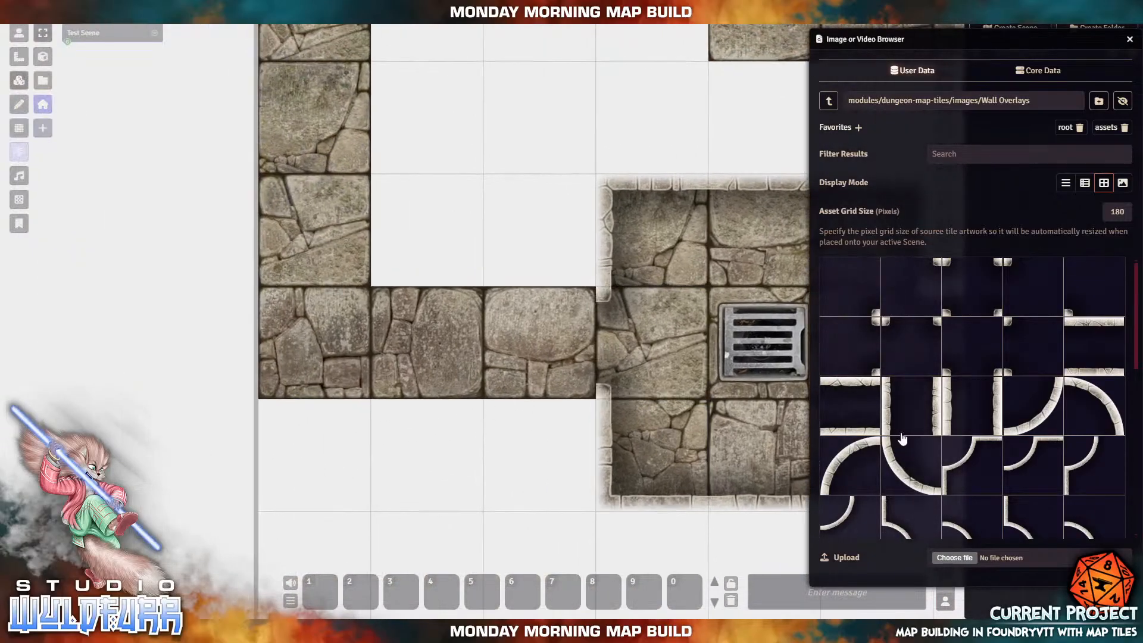
left_click_drag(1106, 344, 433, 339)
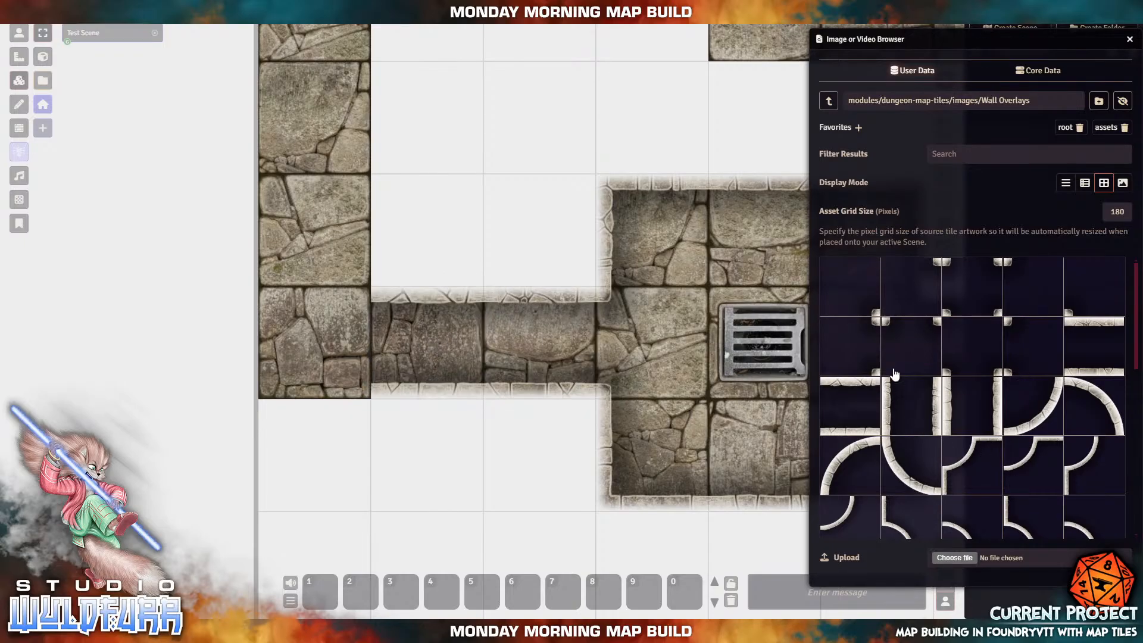
left_click_drag(904, 285, 315, 351)
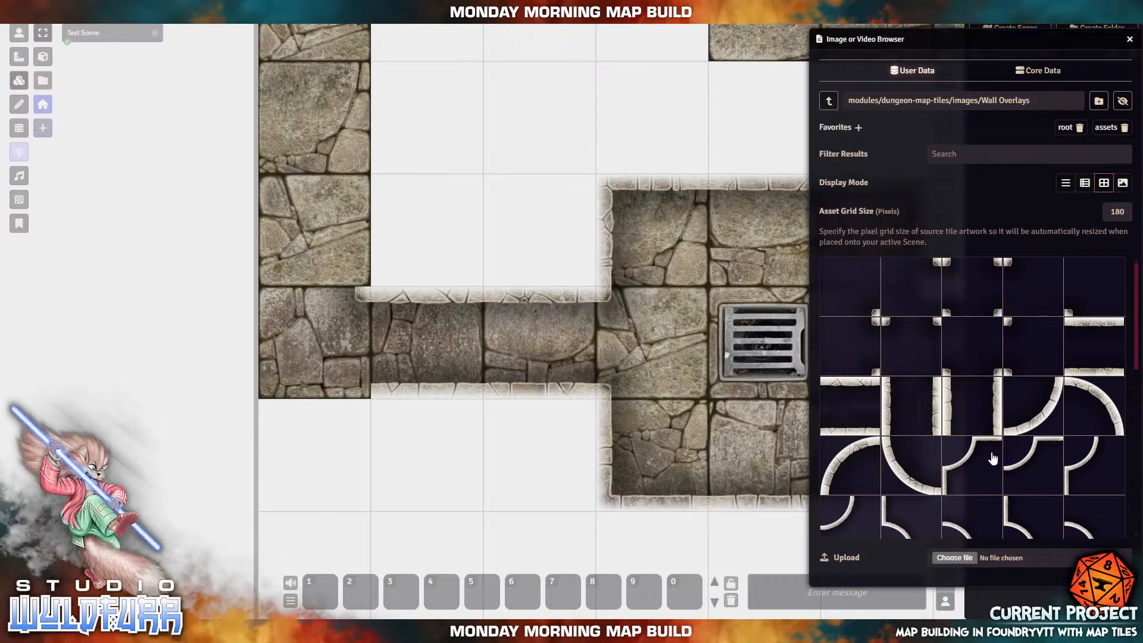
scroll(992, 457, "down", 5)
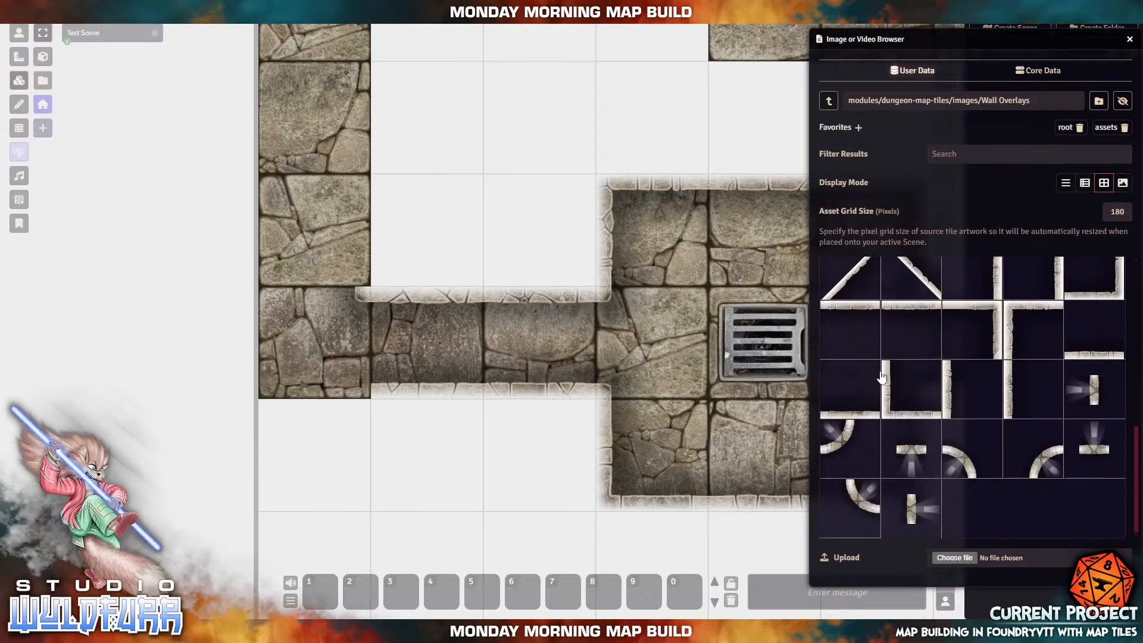
left_click_drag(894, 399, 316, 351)
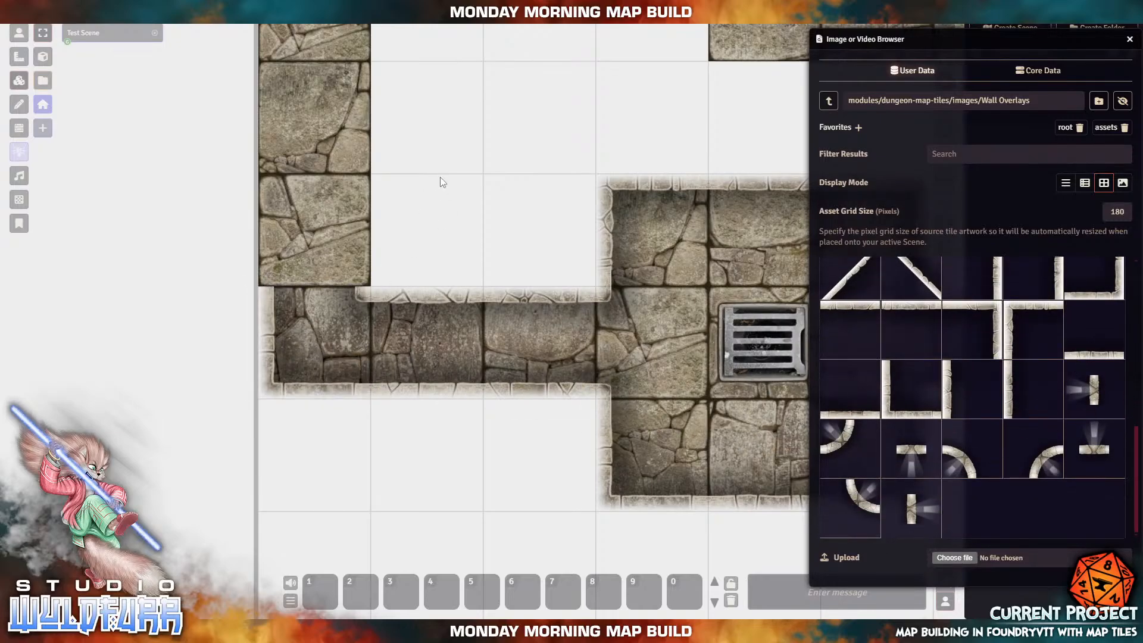
Step: Place two-sided vertical wall overlays on the three squares of the corridor running up the map's left side
left_click_drag(440, 165, 562, 320)
left_click_drag(564, 223, 573, 250)
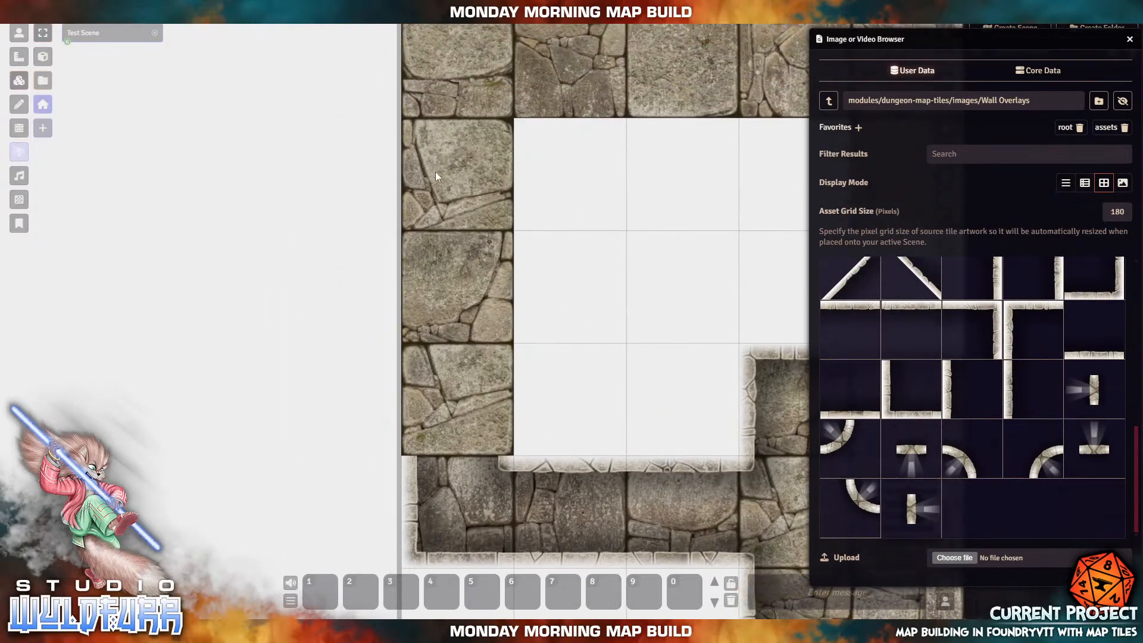
scroll(982, 386, "up", 5)
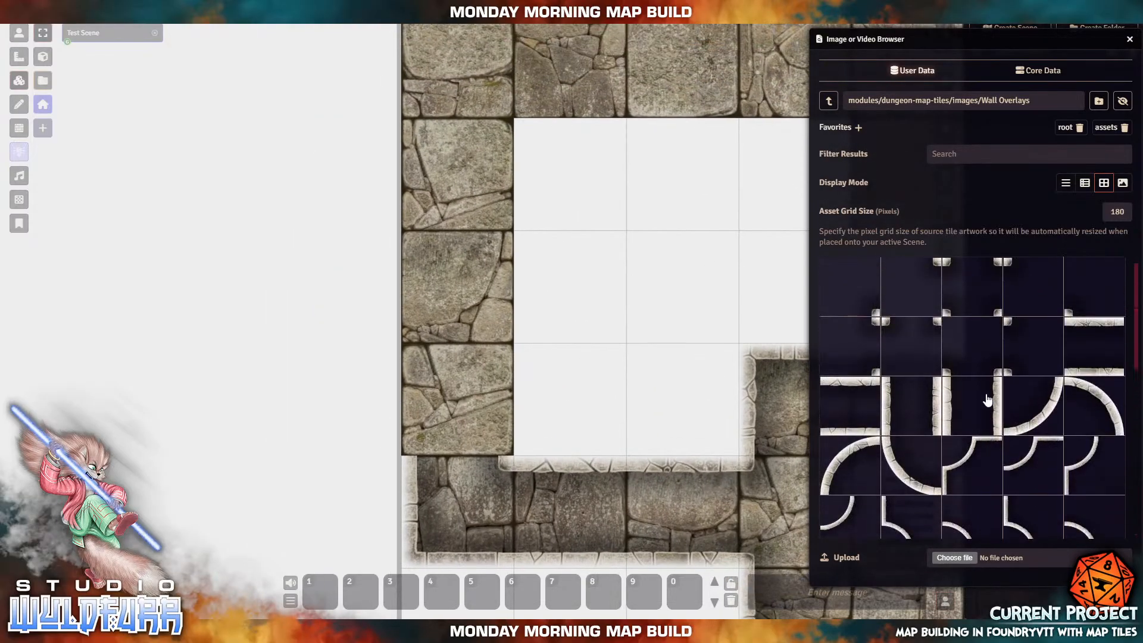
left_click_drag(994, 394, 480, 405)
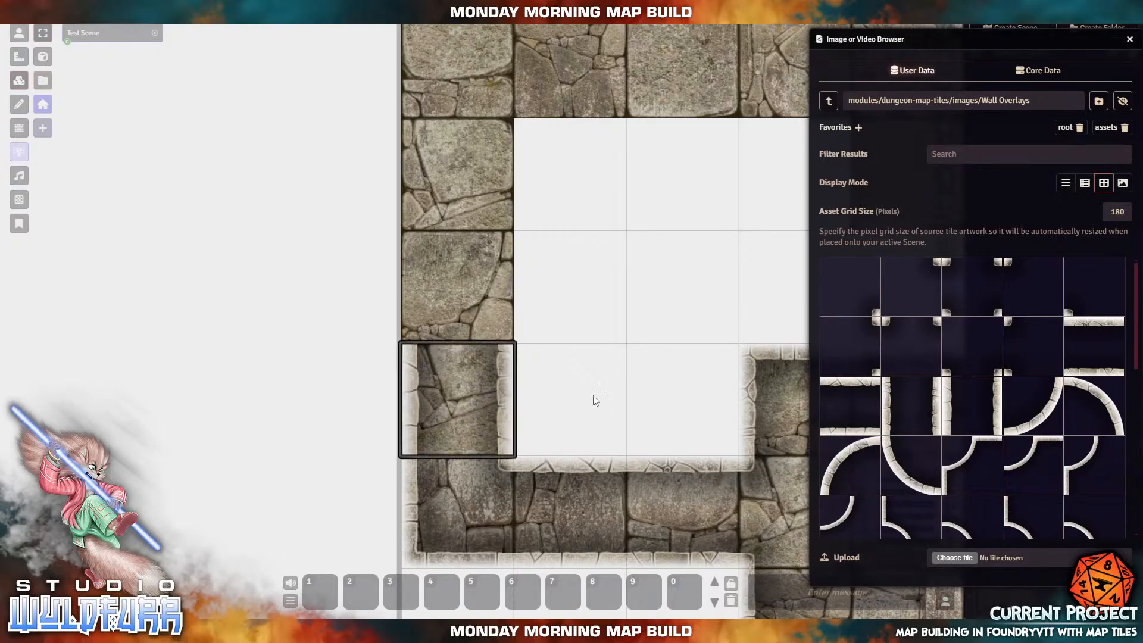
left_click_drag(885, 405, 457, 281)
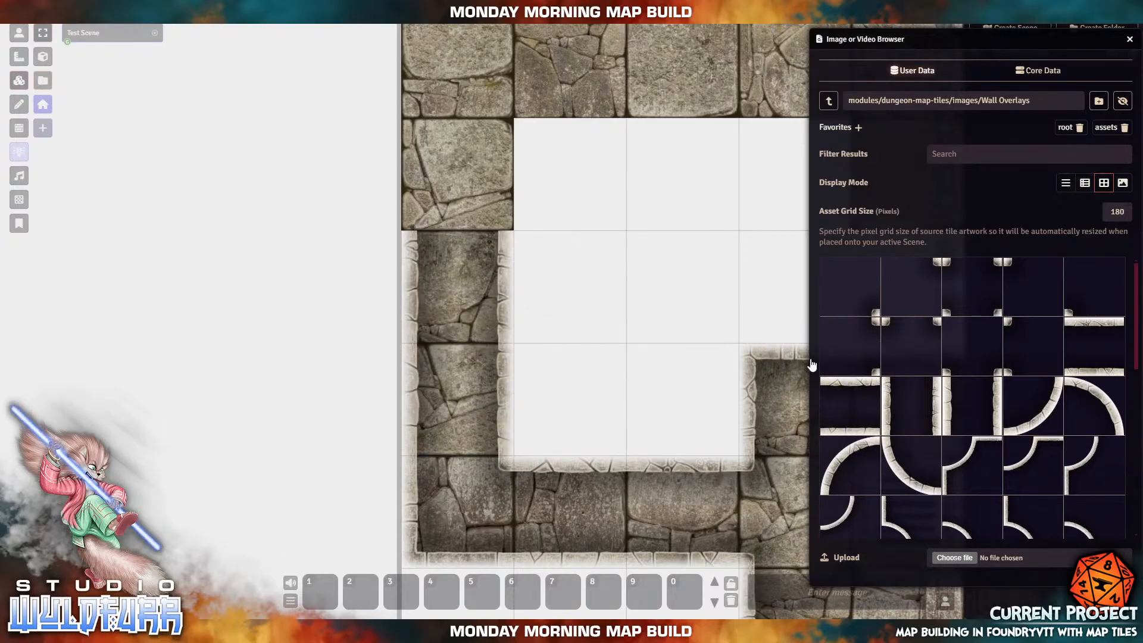
left_click_drag(974, 407, 459, 173)
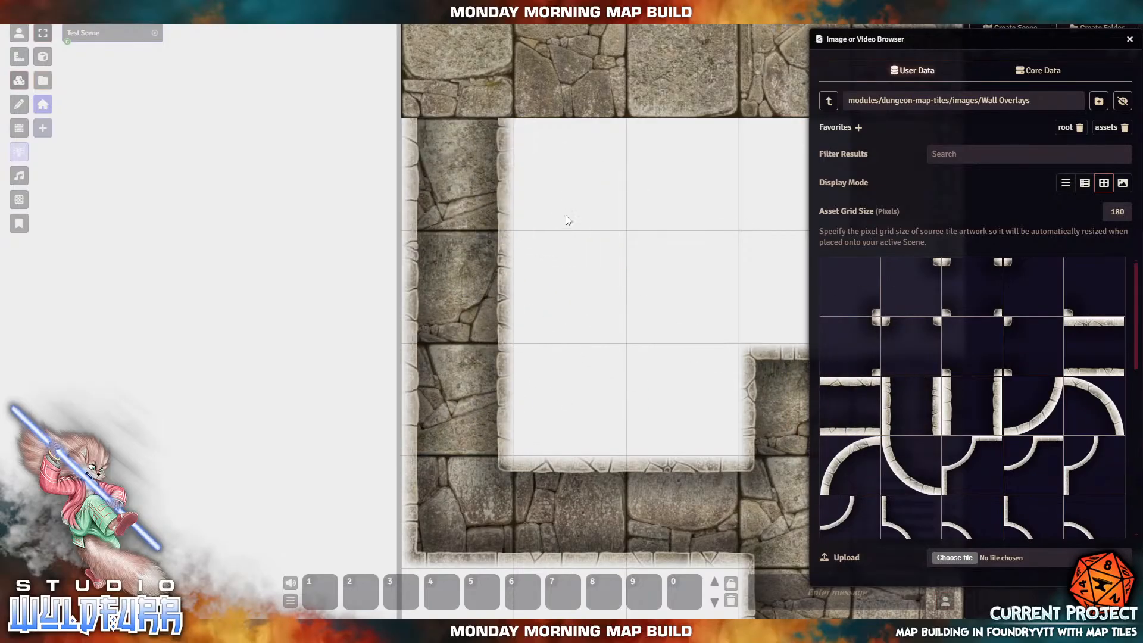
Step: Place a lower-right corner piece and an upper-left corner wall on the square where the left corridor turns right
left_click_drag(566, 217, 560, 365)
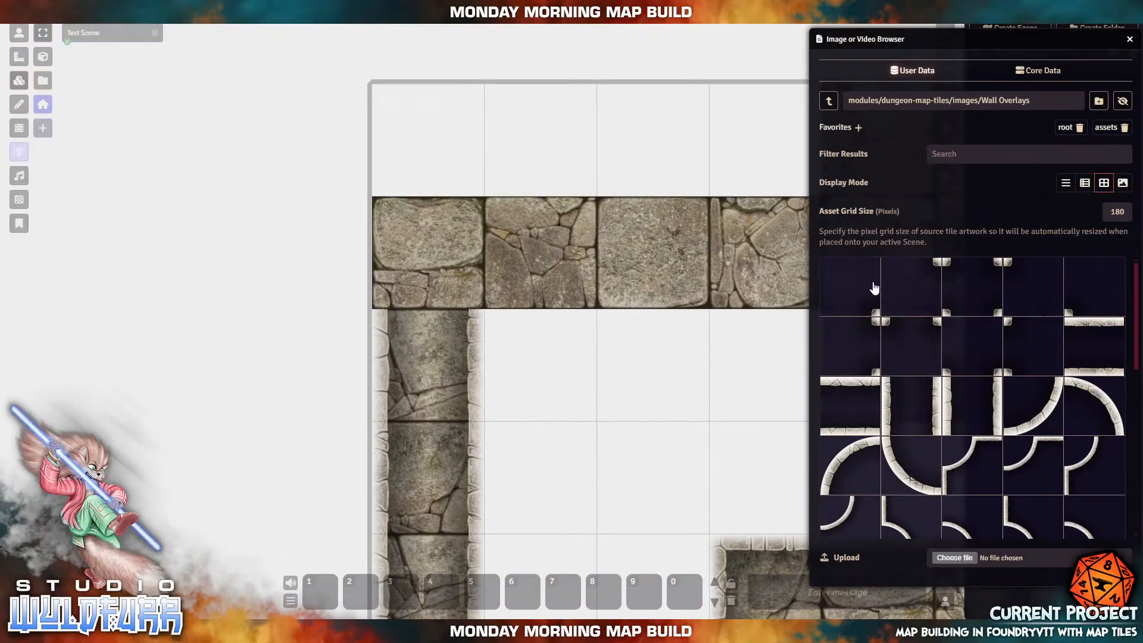
left_click_drag(873, 310, 426, 253)
scroll(1006, 415, "down", 5)
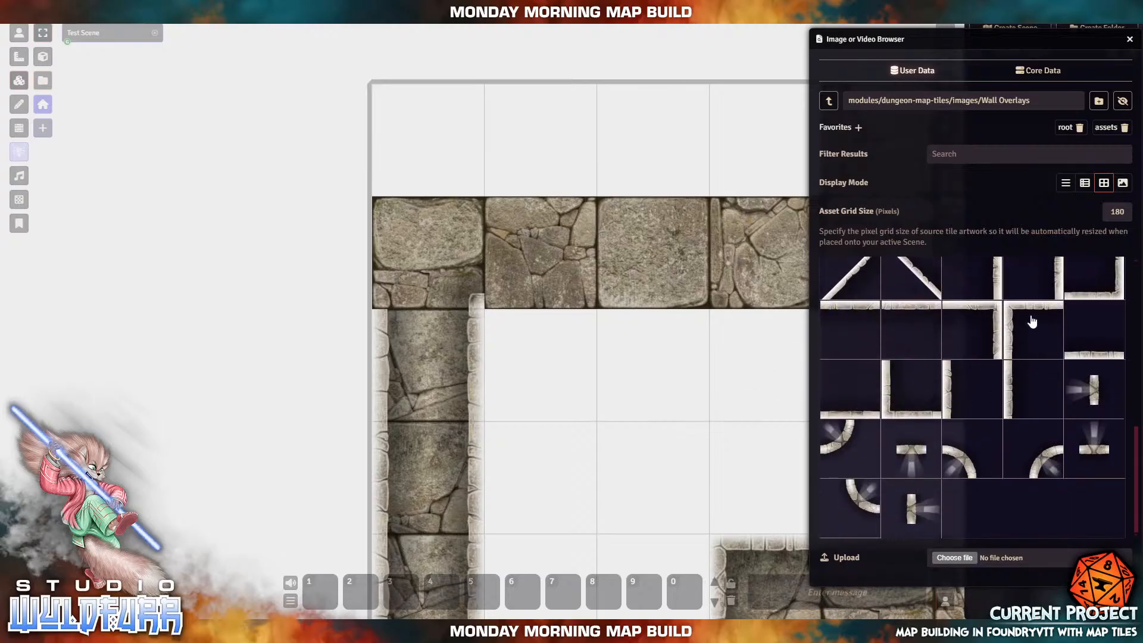
left_click_drag(1033, 321, 429, 249)
Step: Place two-sided horizontal wall overlays on the three corridor squares leading to the round-drain room at the scene's upper edge
left_click_drag(632, 386, 373, 391)
scroll(1012, 286, "up", 5)
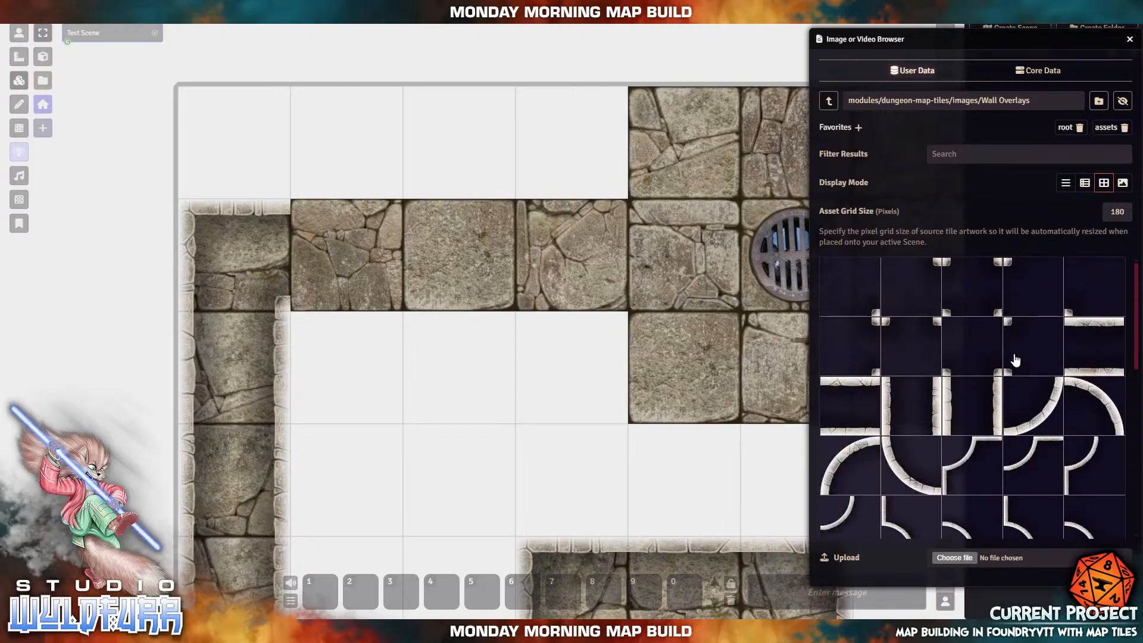
left_click_drag(846, 395, 349, 255)
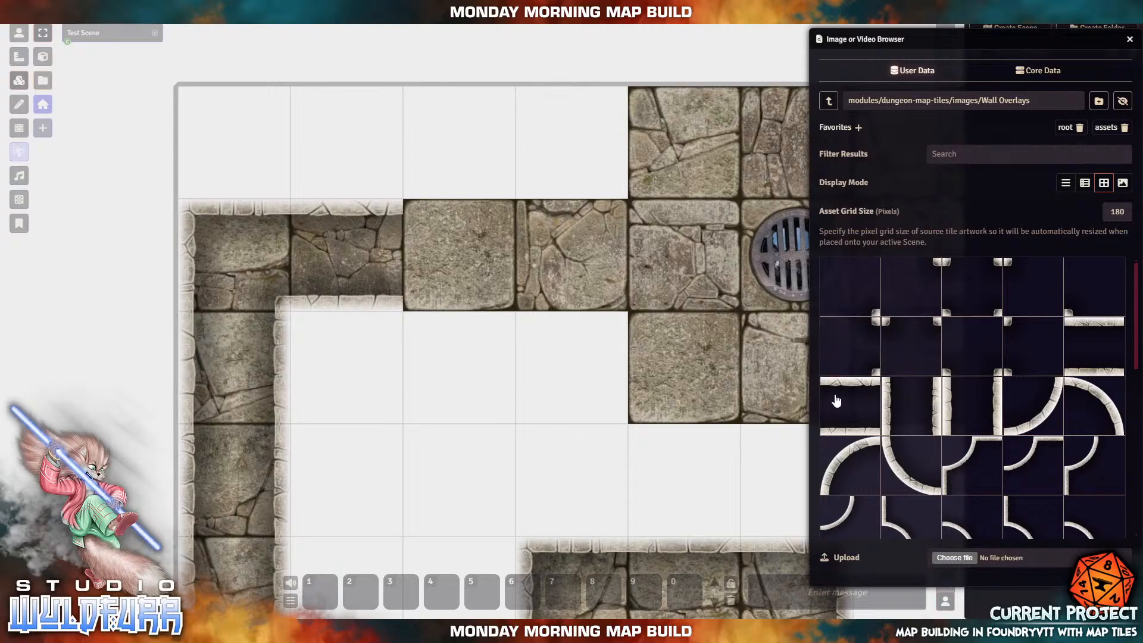
left_click_drag(1108, 347, 460, 253)
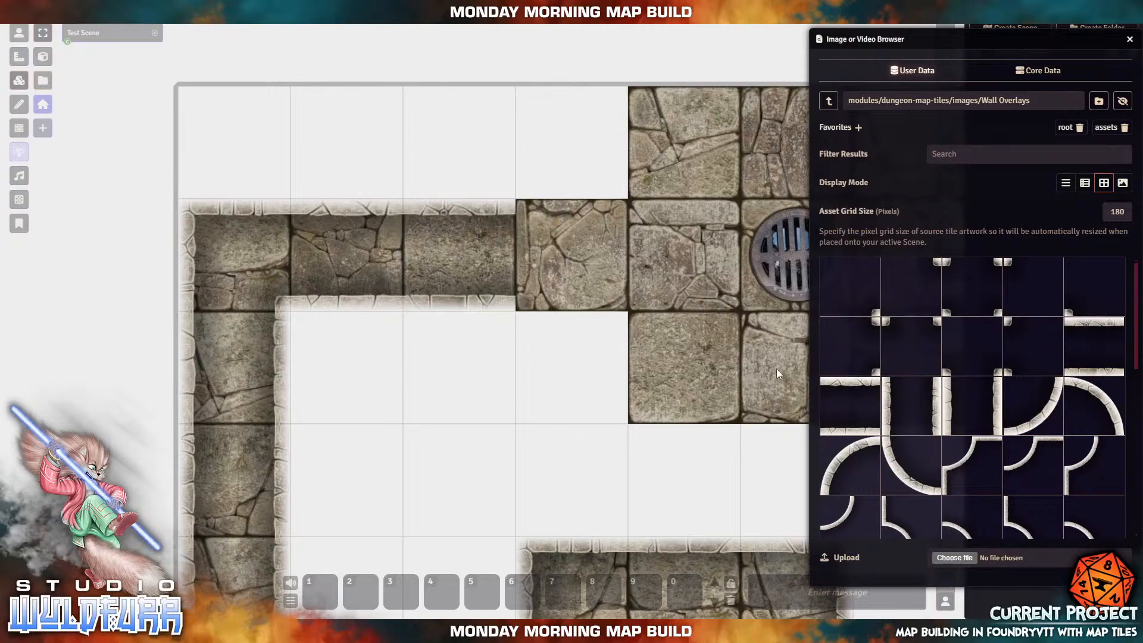
left_click_drag(834, 399, 576, 261)
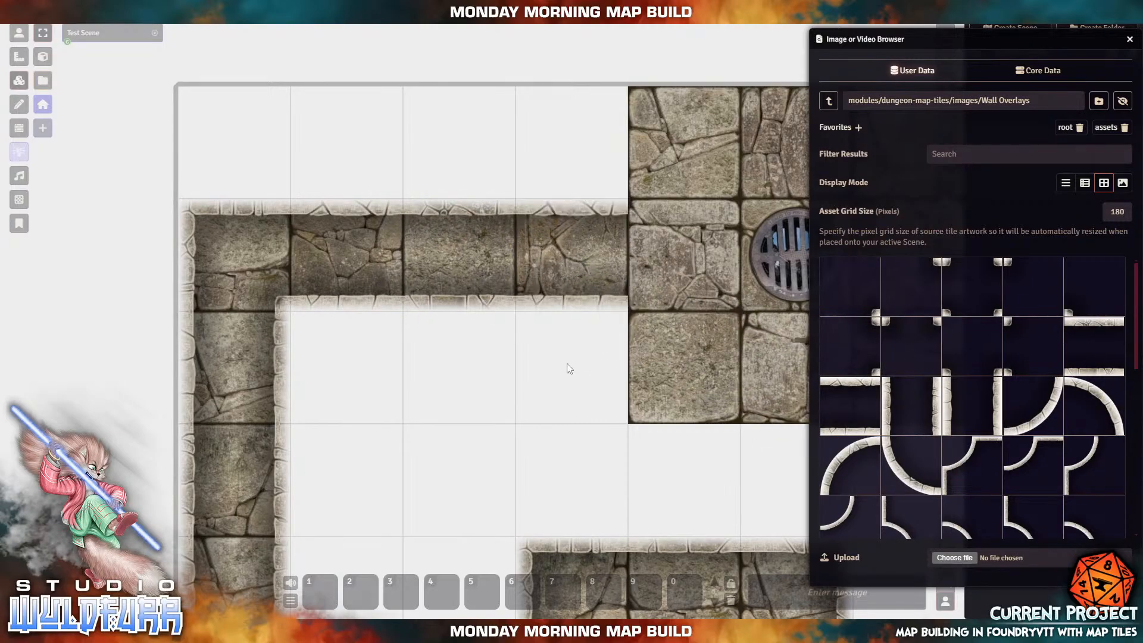
Step: Place matching curved wall overlays on the four corner squares of the upper round-drain room
left_click_drag(566, 364, 262, 370)
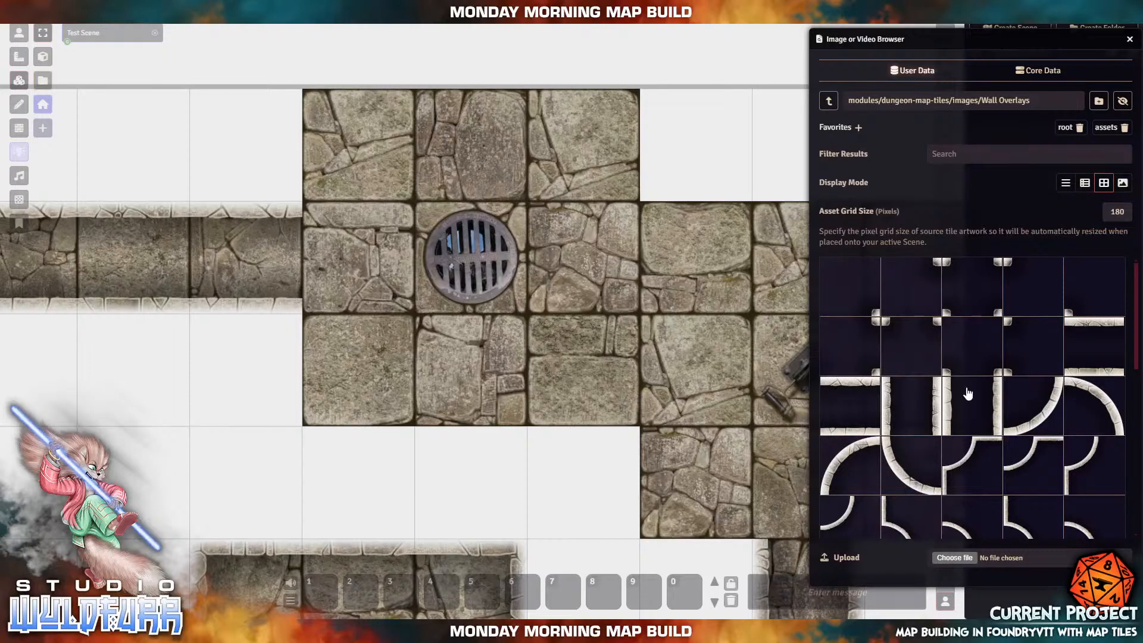
scroll(955, 381, "down", 5)
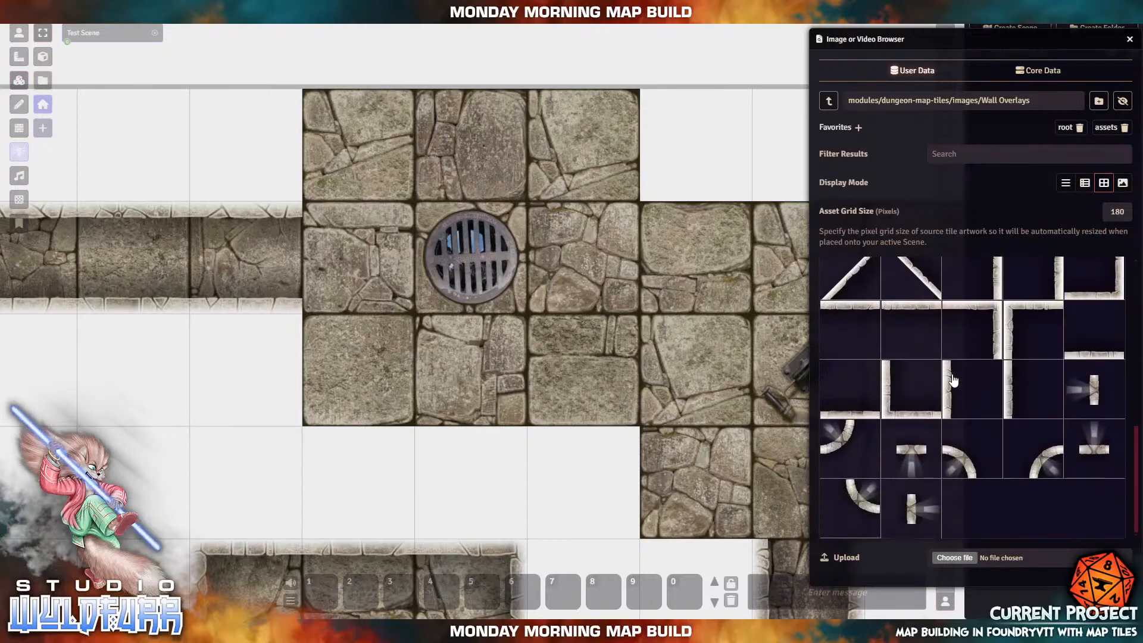
scroll(953, 468, "up", 4)
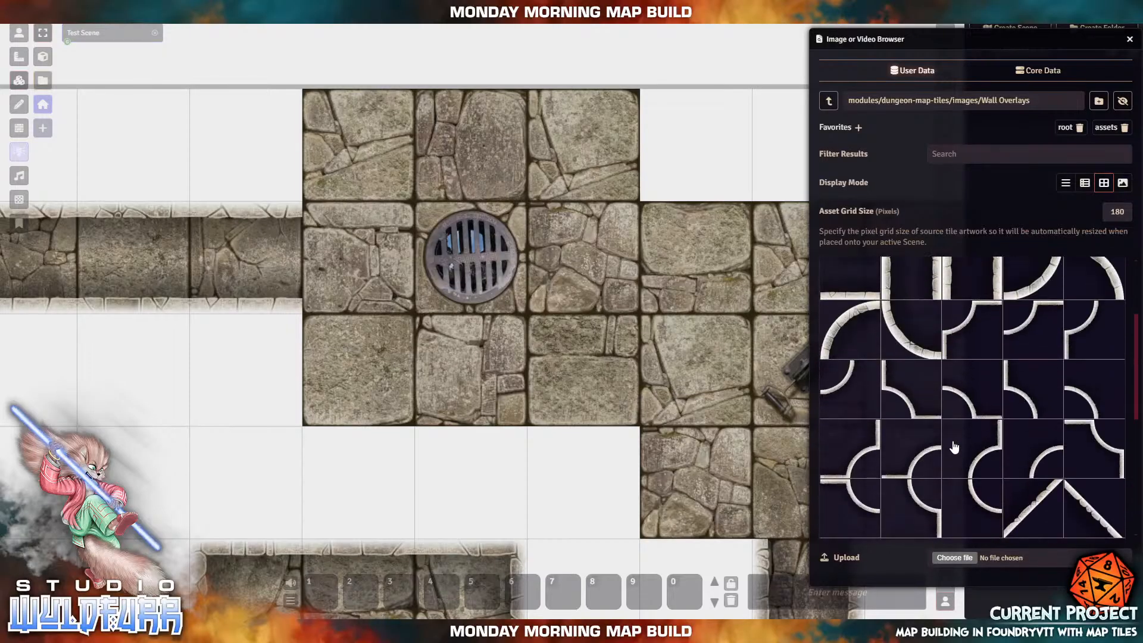
scroll(929, 417, "up", 2)
left_click_drag(849, 436, 354, 149)
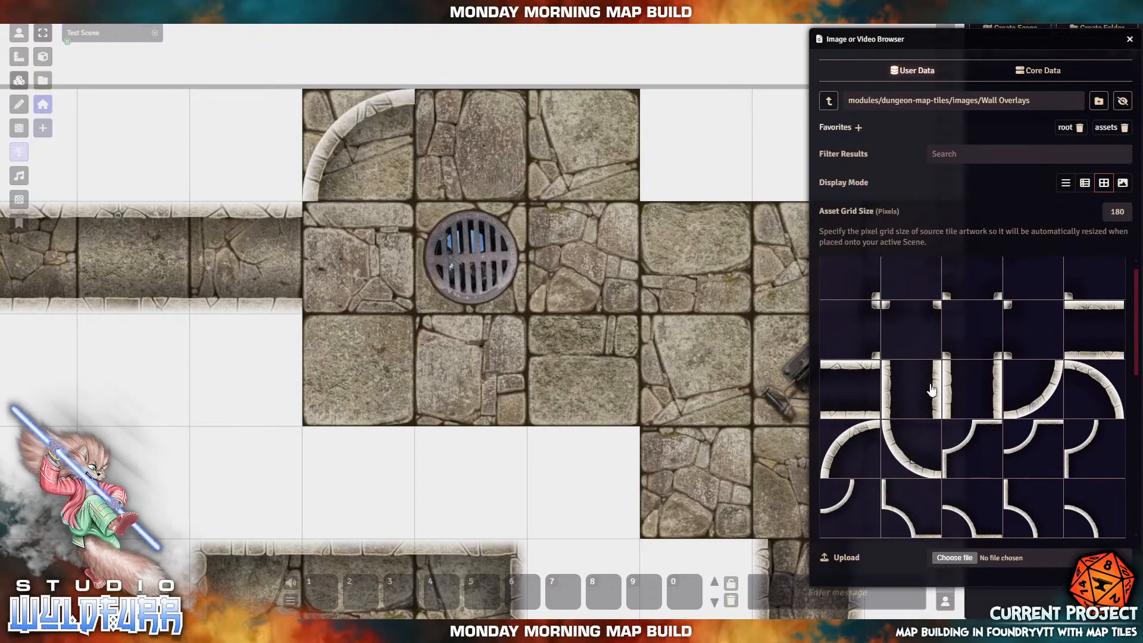
left_click_drag(903, 458, 360, 395)
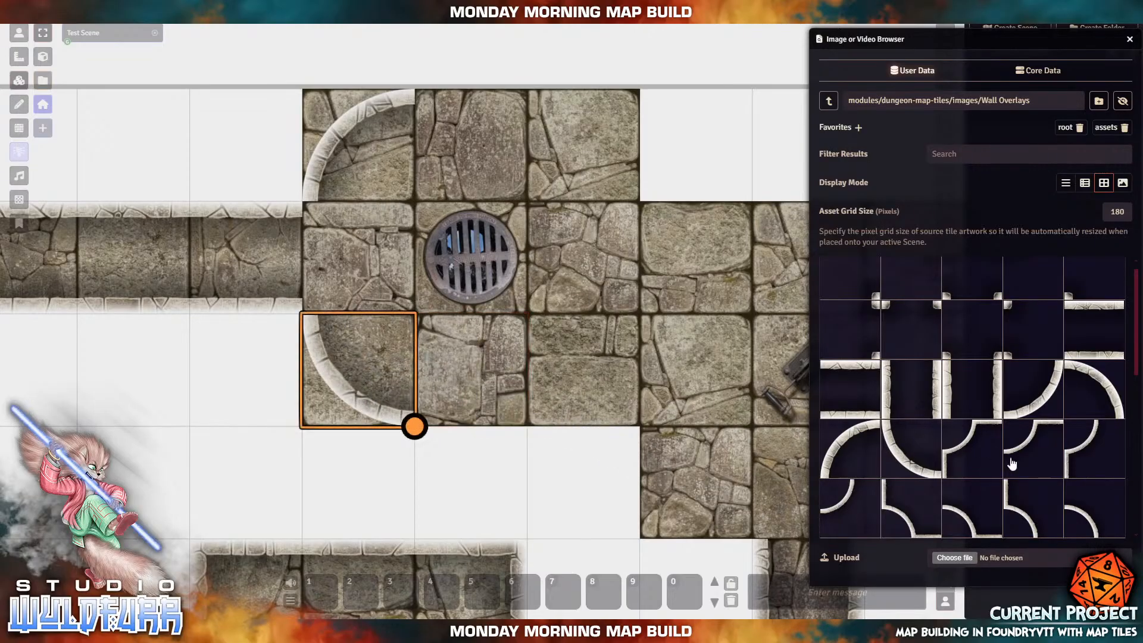
left_click_drag(1084, 392, 625, 134)
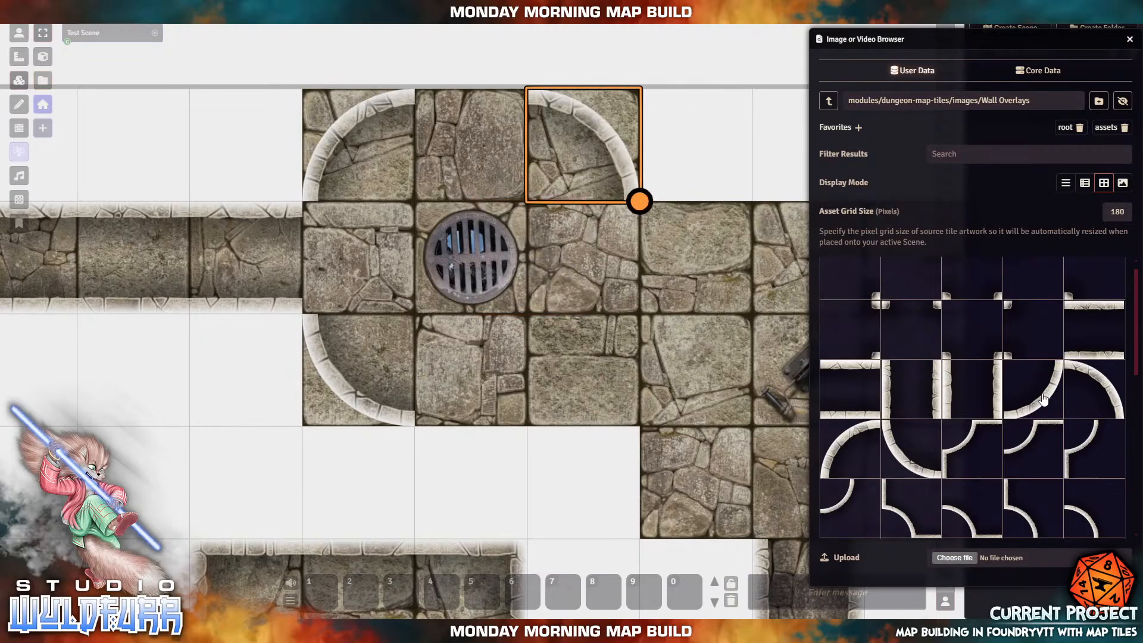
left_click_drag(1043, 398, 584, 374)
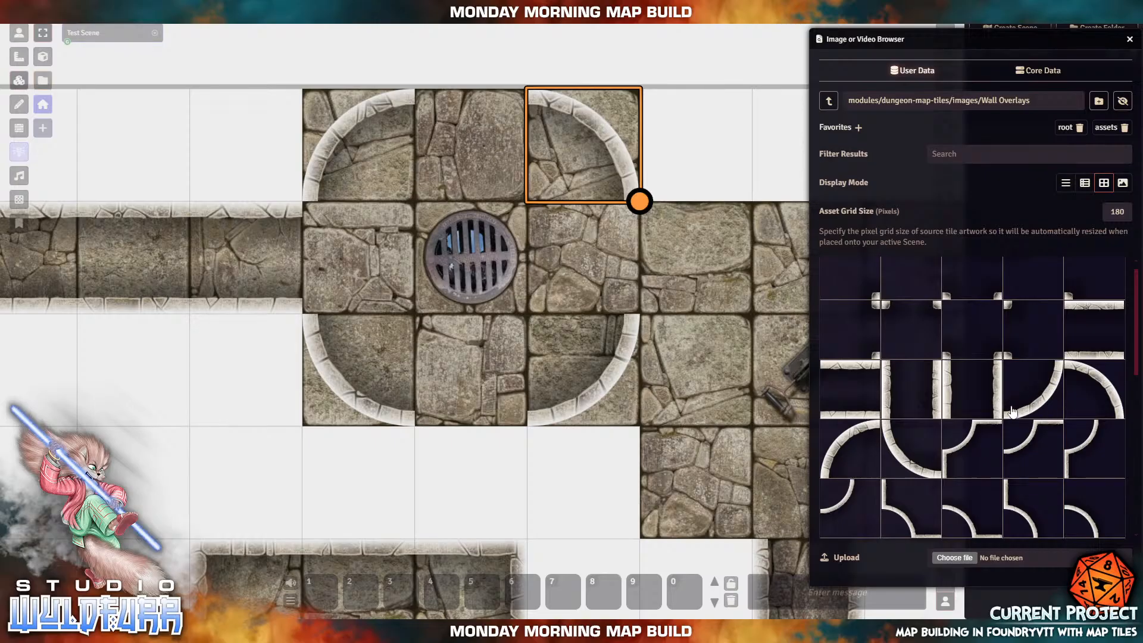
Step: Place two left-hand corner pieces on the upper round-drain room's corridor entrance square and a straight wall on its top middle square
scroll(1023, 411, "up", 1)
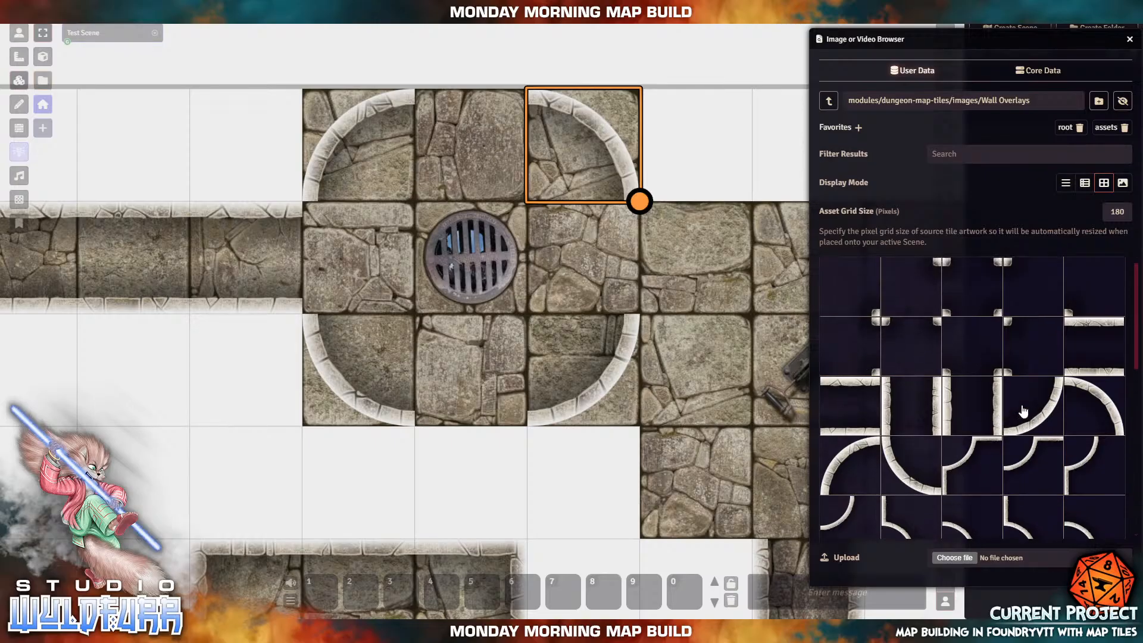
left_click_drag(1020, 361, 338, 225)
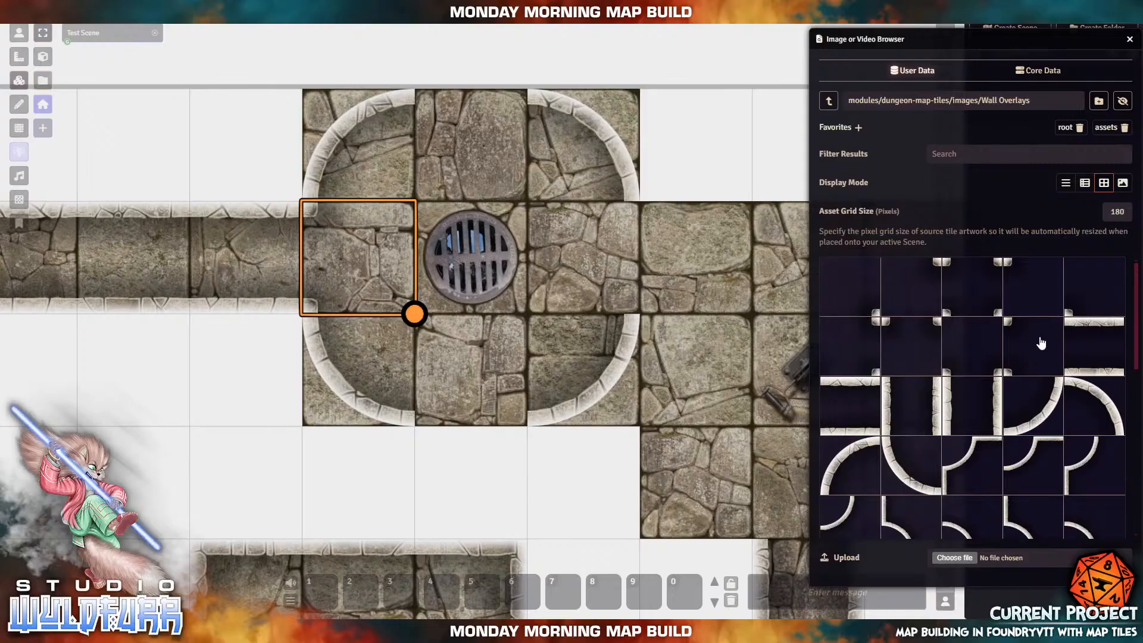
scroll(1018, 387, "down", 5)
scroll(1017, 390, "down", 1)
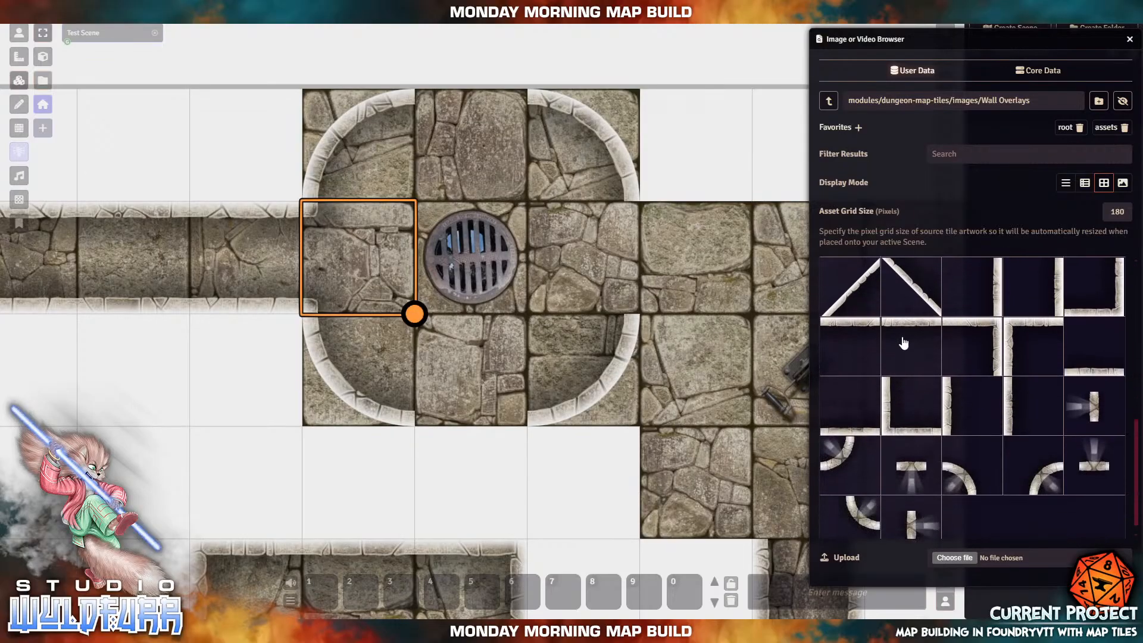
left_click_drag(405, 238, 502, 101)
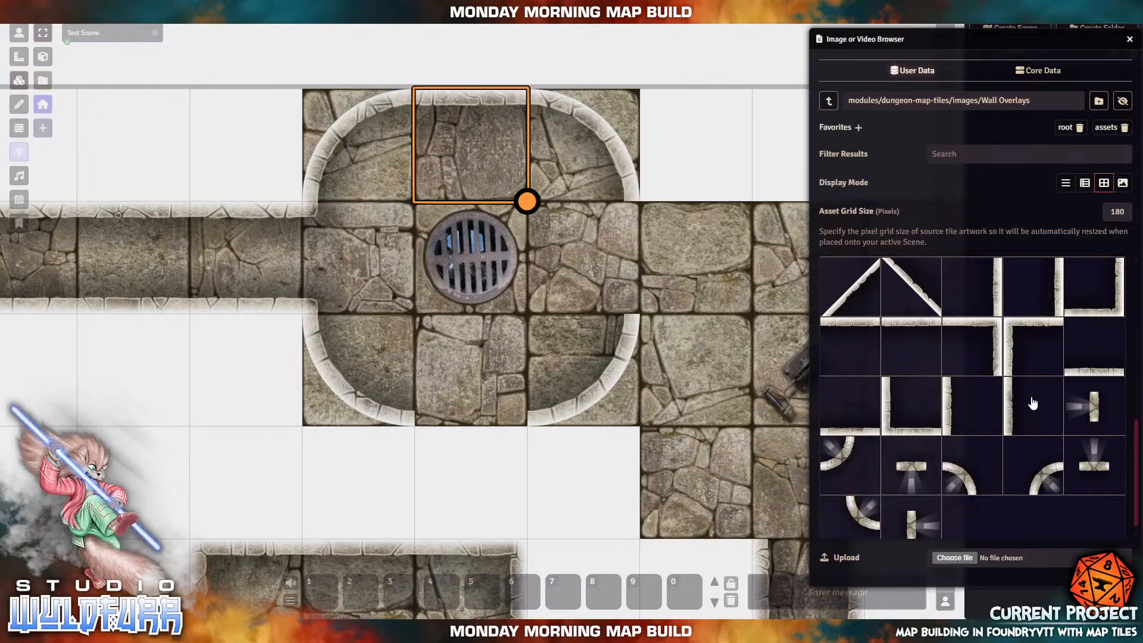
Step: Place straight wall overlays on the bottom middle and right middle squares of the upper round-drain room
left_click_drag(1116, 372, 469, 371)
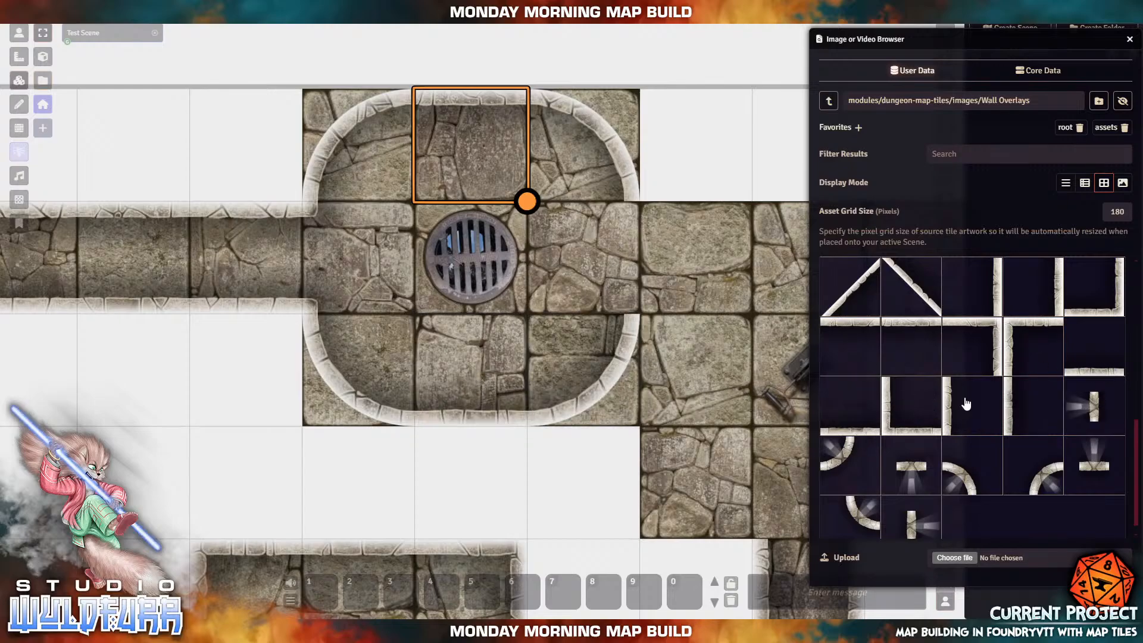
left_click_drag(1056, 295, 581, 258)
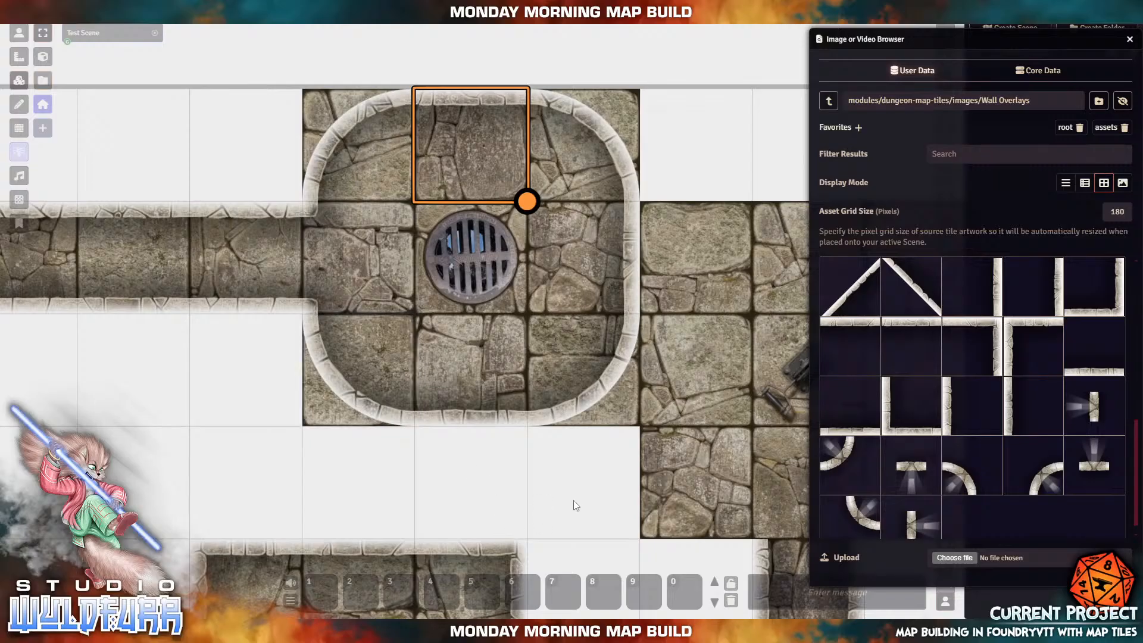
Step: Place diagonal wall overlays on the four corner squares of the upper-right room to give it an octagonal outline
left_click_drag(573, 500, 206, 437)
left_click_drag(637, 328, 655, 340)
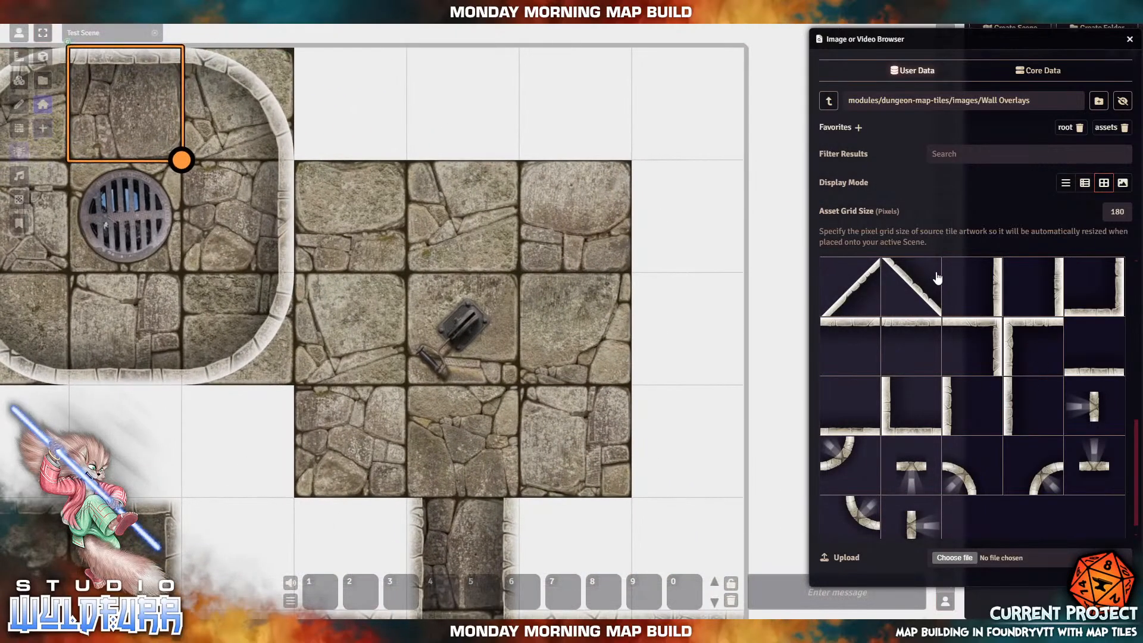
left_click_drag(919, 291, 377, 452)
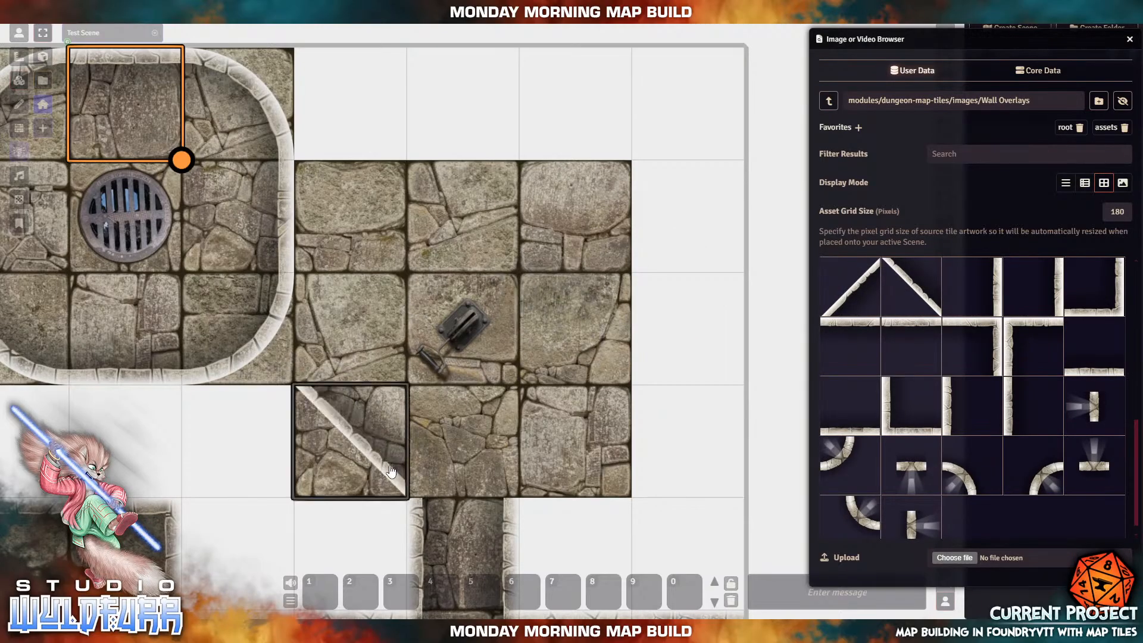
left_click_drag(851, 286, 350, 219)
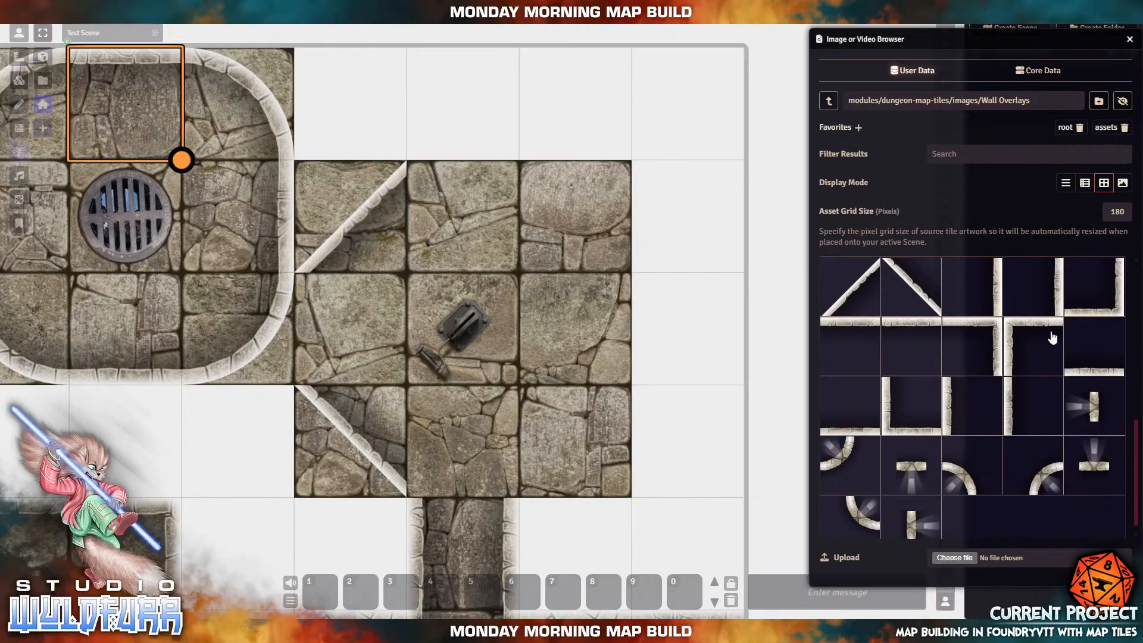
scroll(1052, 338, "up", 3)
scroll(1072, 352, "down", 1)
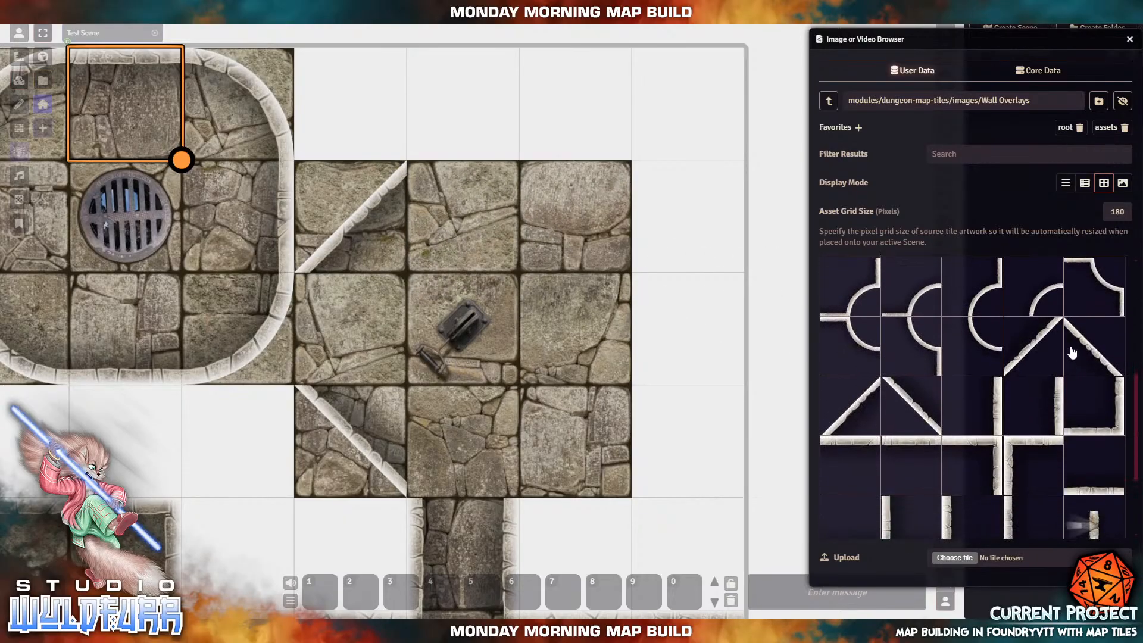
left_click_drag(1035, 351, 577, 438)
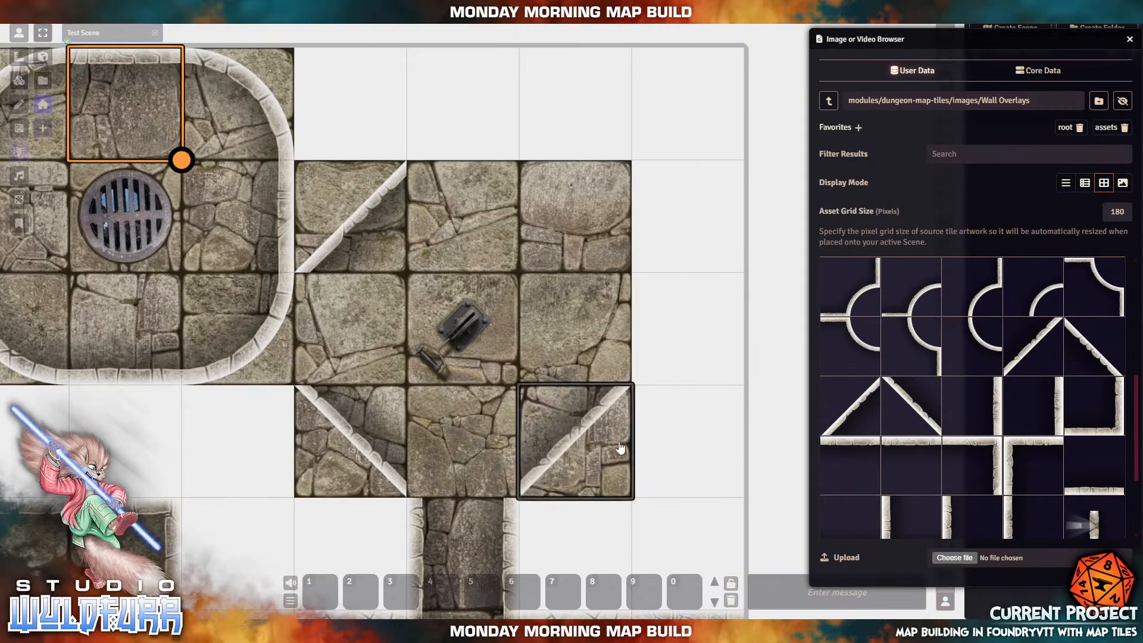
left_click_drag(1076, 373, 575, 216)
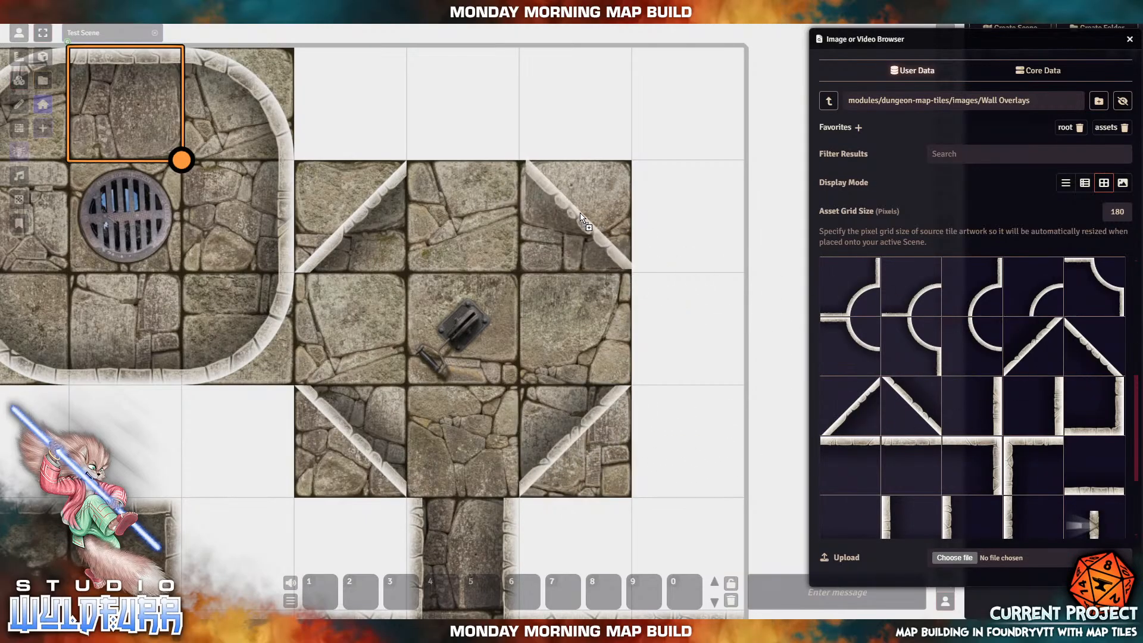
Step: Place straight walls on the octagonal room's top, right and left middle squares and two lower corner pieces on its bottom middle square
left_click_drag(889, 446, 465, 225)
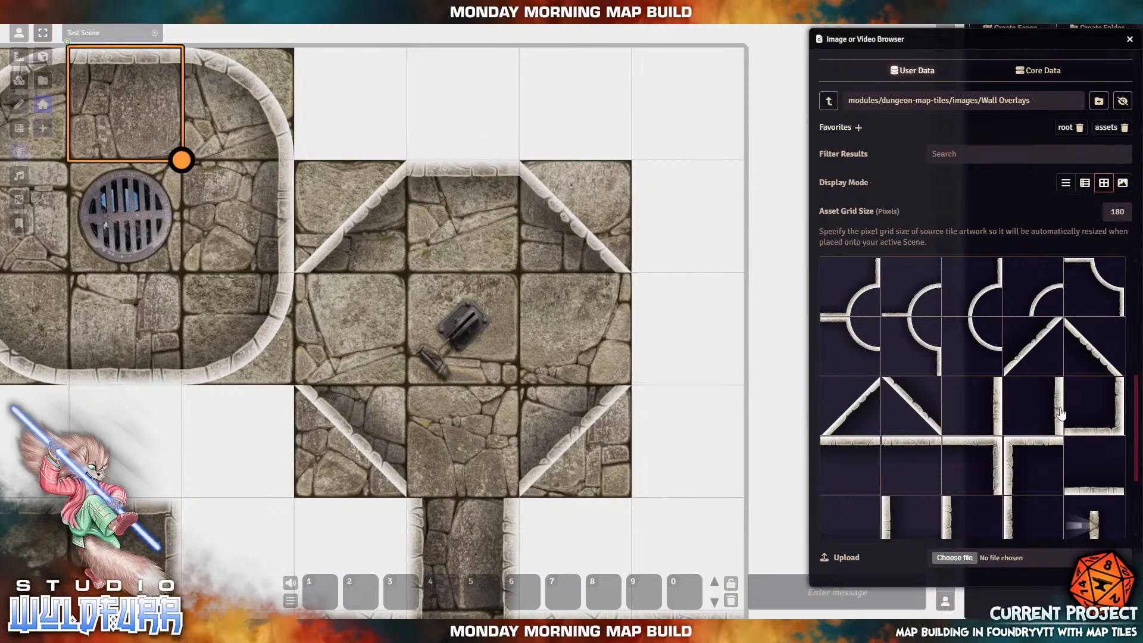
left_click_drag(994, 414, 574, 323)
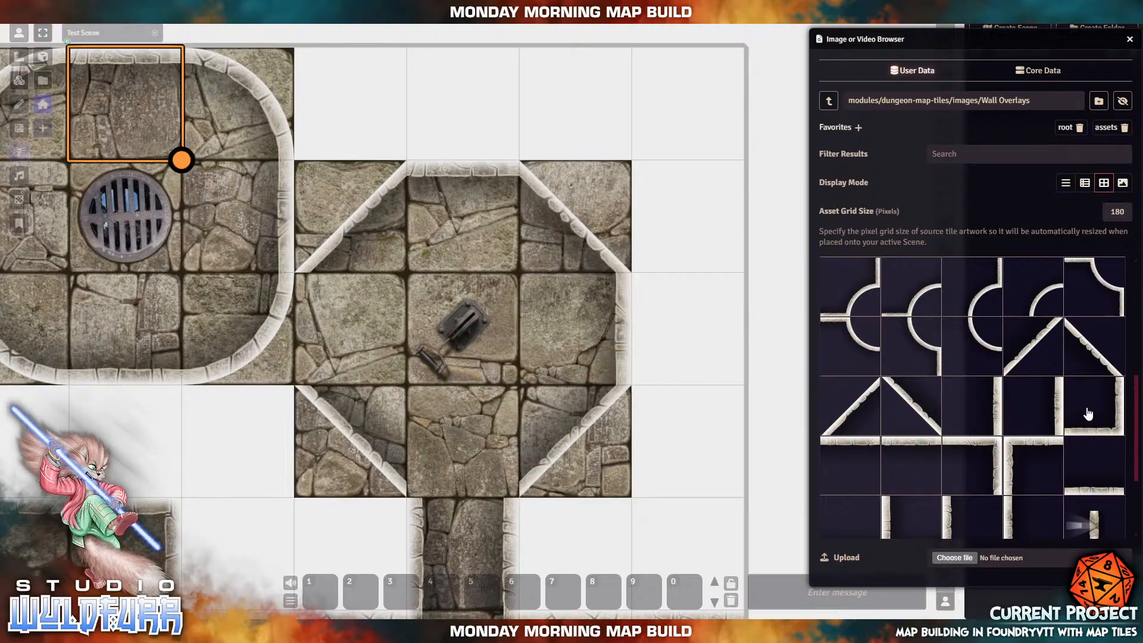
scroll(955, 491, "down", 1)
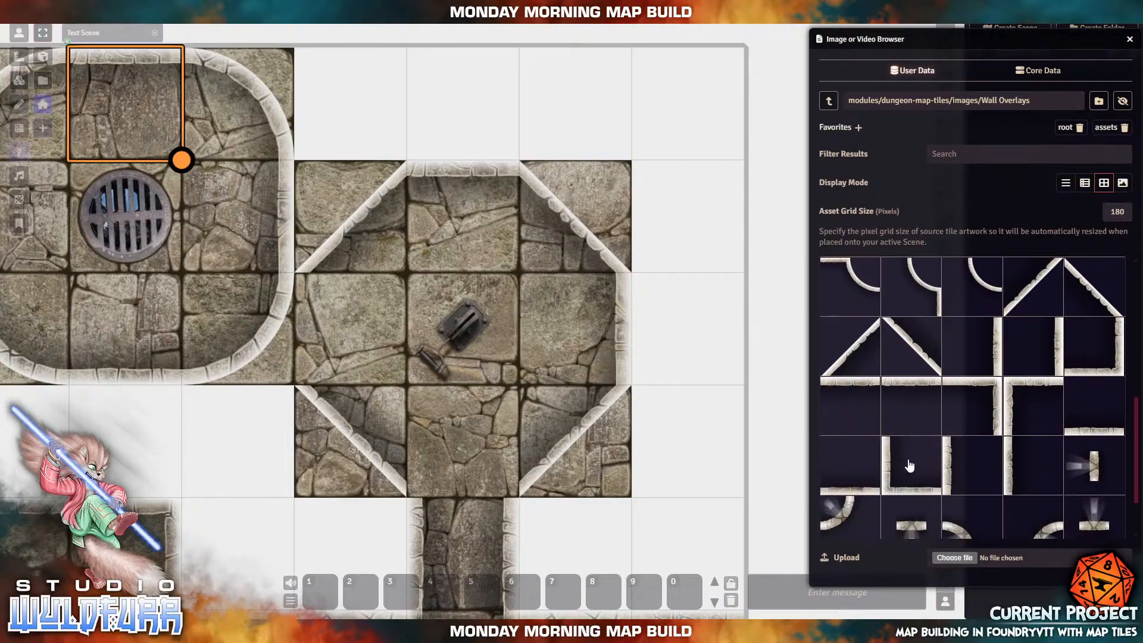
left_click_drag(1019, 478, 352, 330)
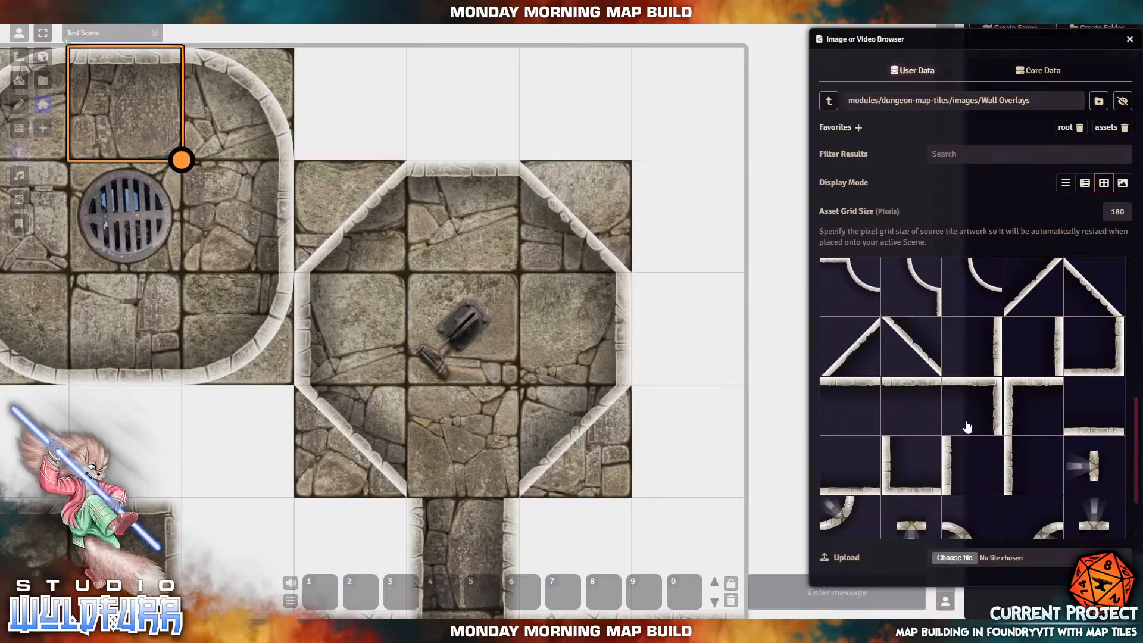
scroll(968, 426, "up", 3)
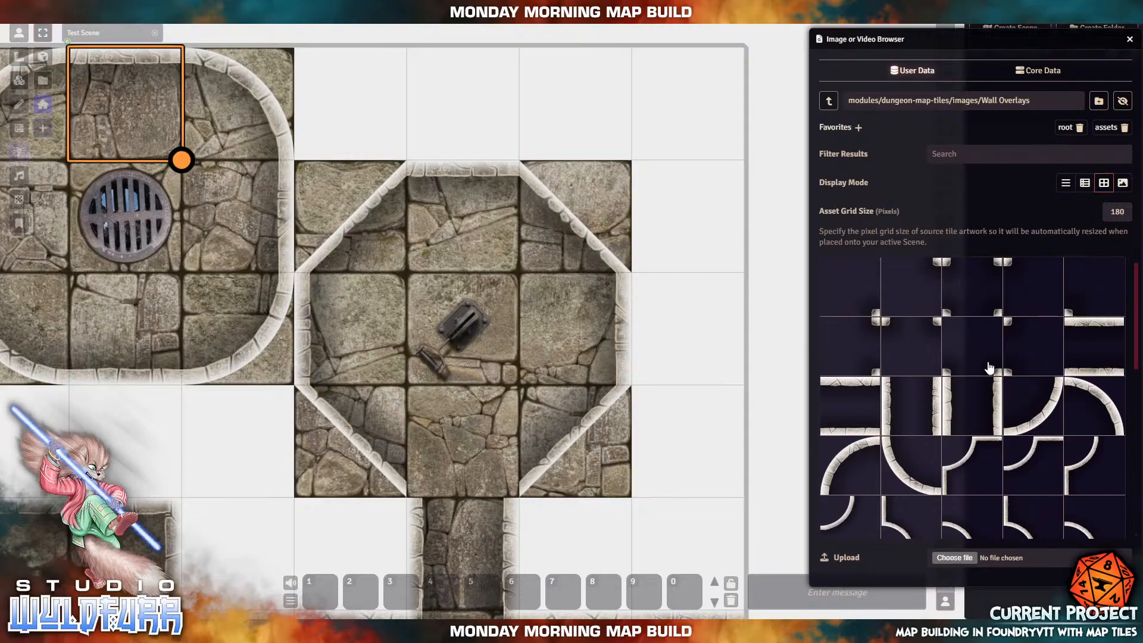
left_click_drag(989, 368, 415, 487)
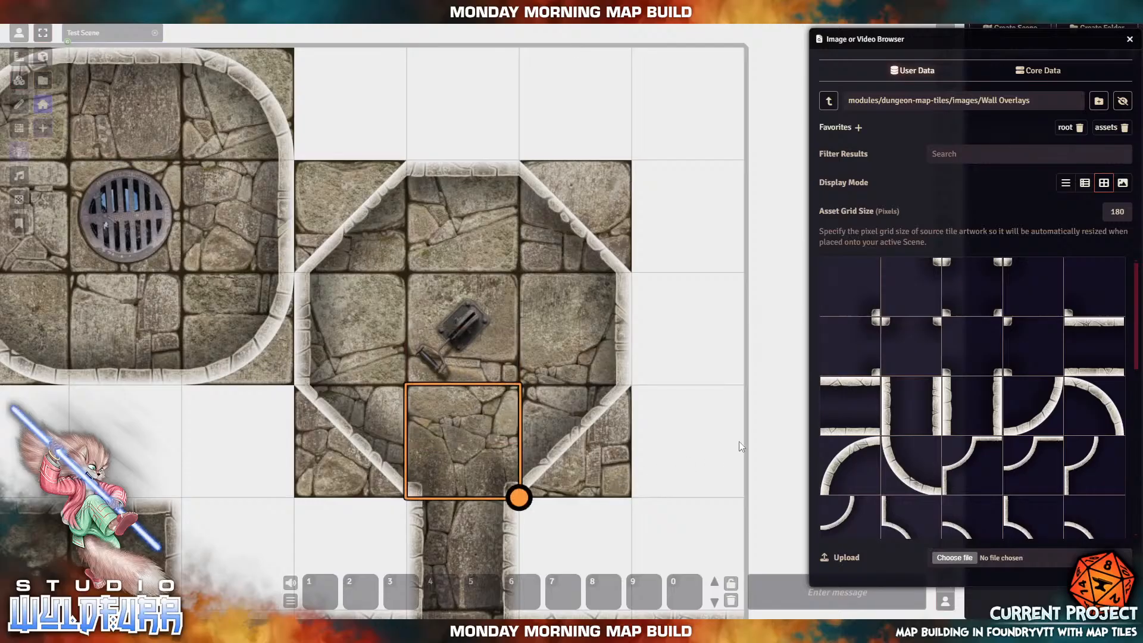
Step: Examine the wall overlays along the corridors and rooms across the whole map
left_click_drag(667, 489, 694, 332)
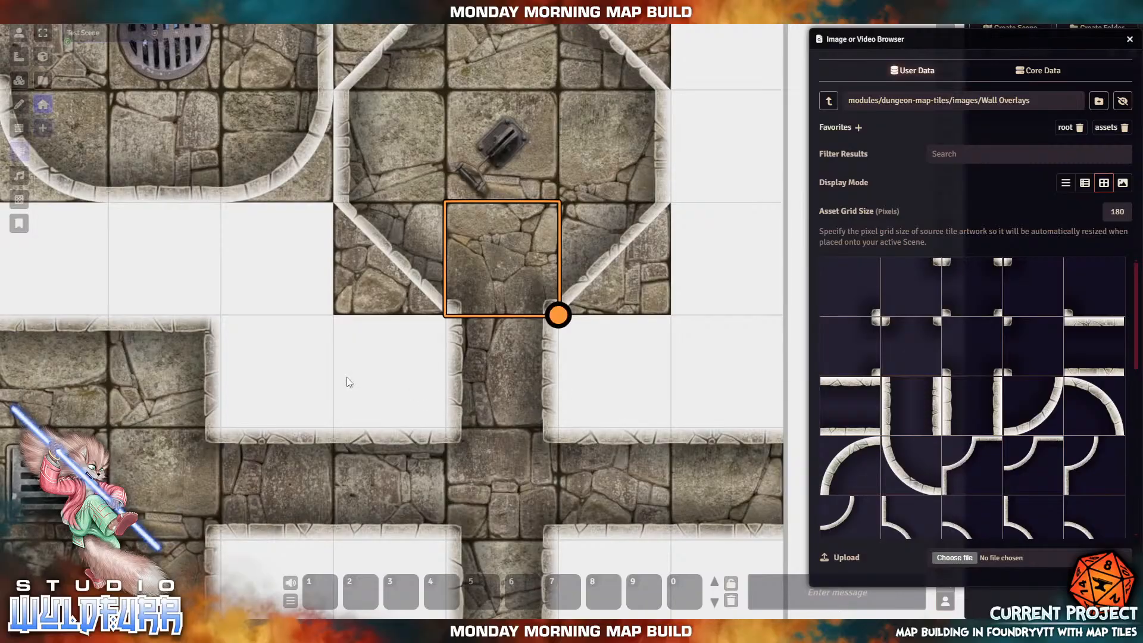
left_click_drag(269, 350, 446, 486)
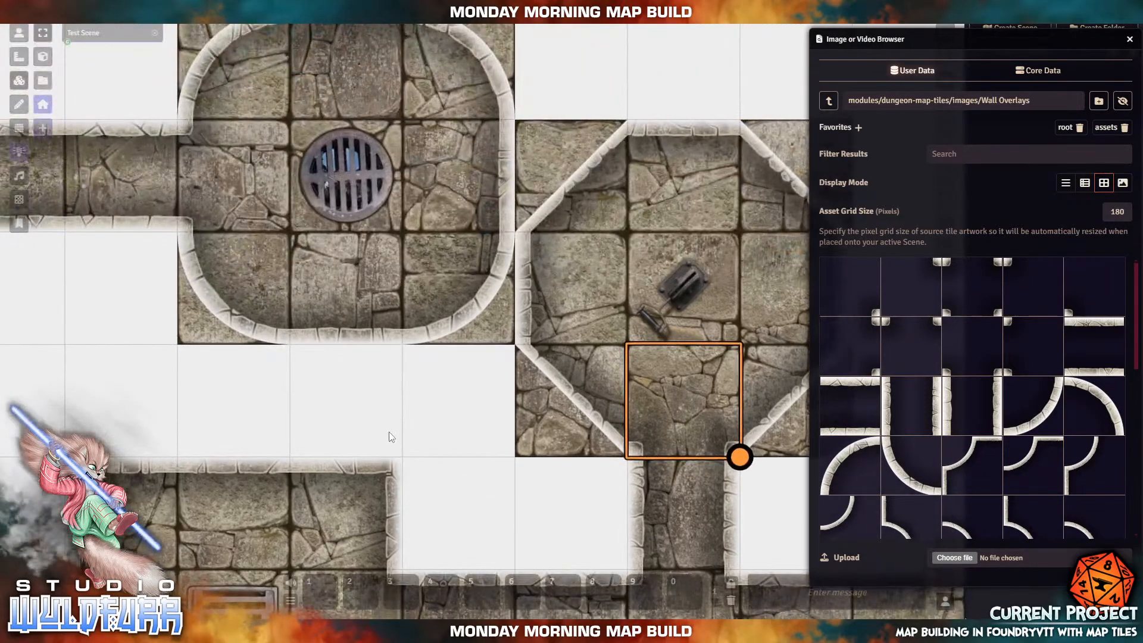
left_click_drag(368, 398, 438, 468)
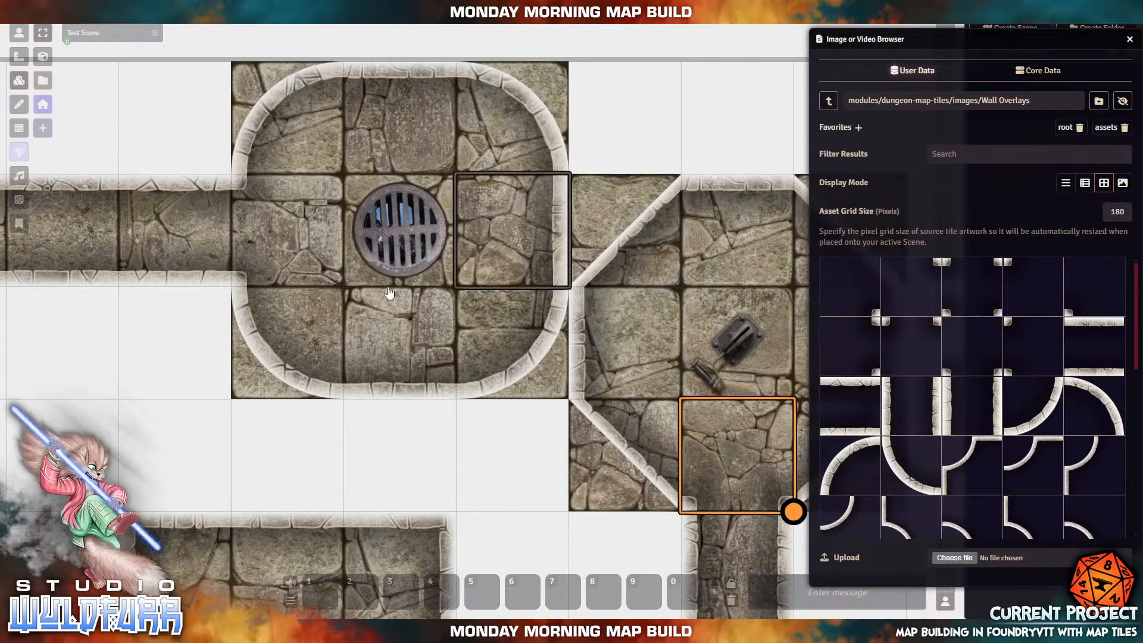
left_click_drag(136, 397, 575, 159)
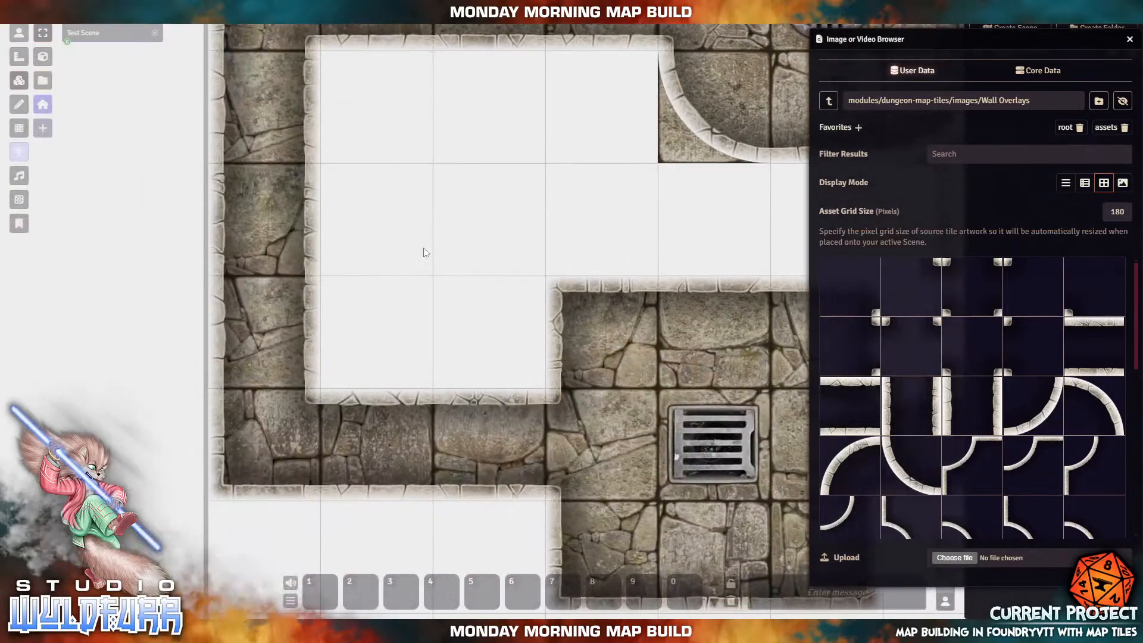
left_click_drag(425, 252, 266, 64)
left_click_drag(547, 408, 163, 252)
left_click_drag(505, 373, 368, 132)
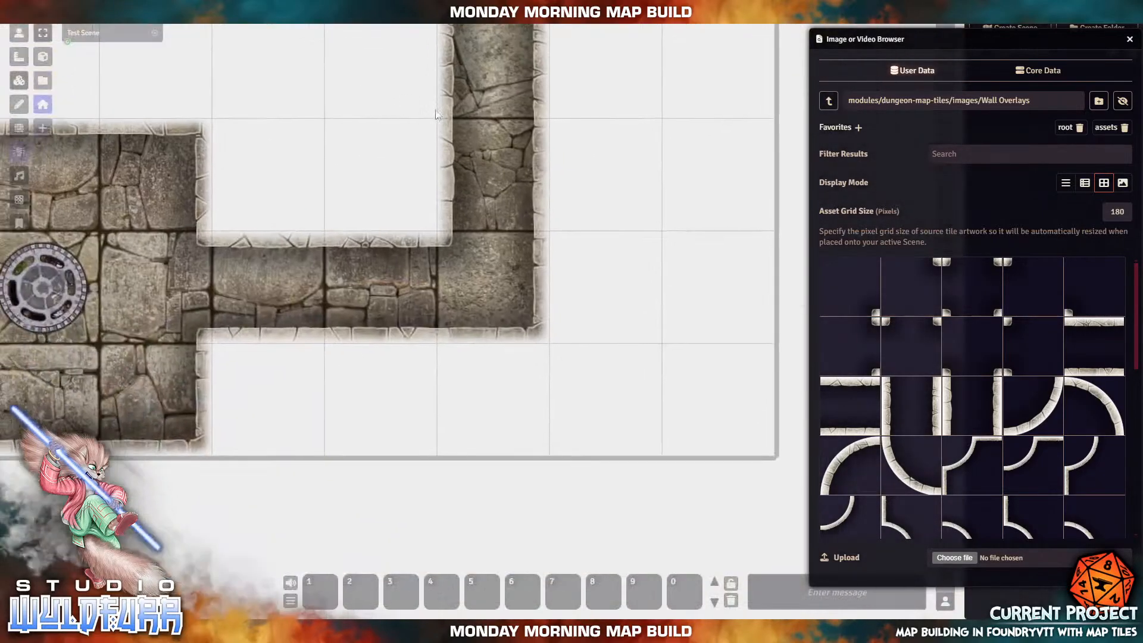
left_click_drag(309, 182, 481, 297)
left_click_drag(774, 153, 618, 454)
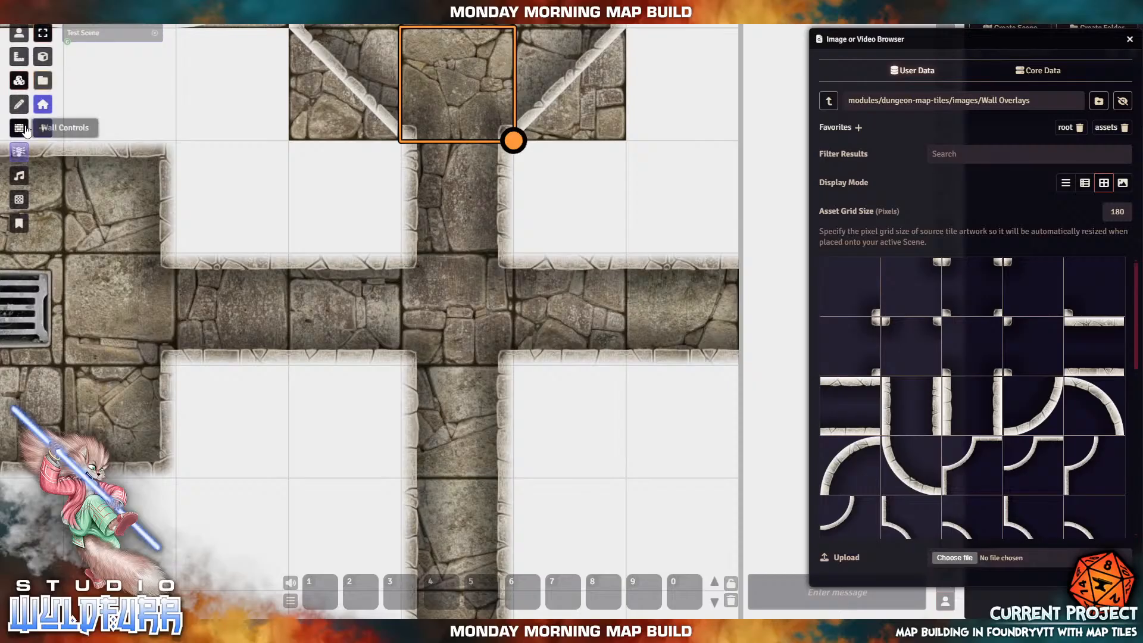
left_click(41, 105)
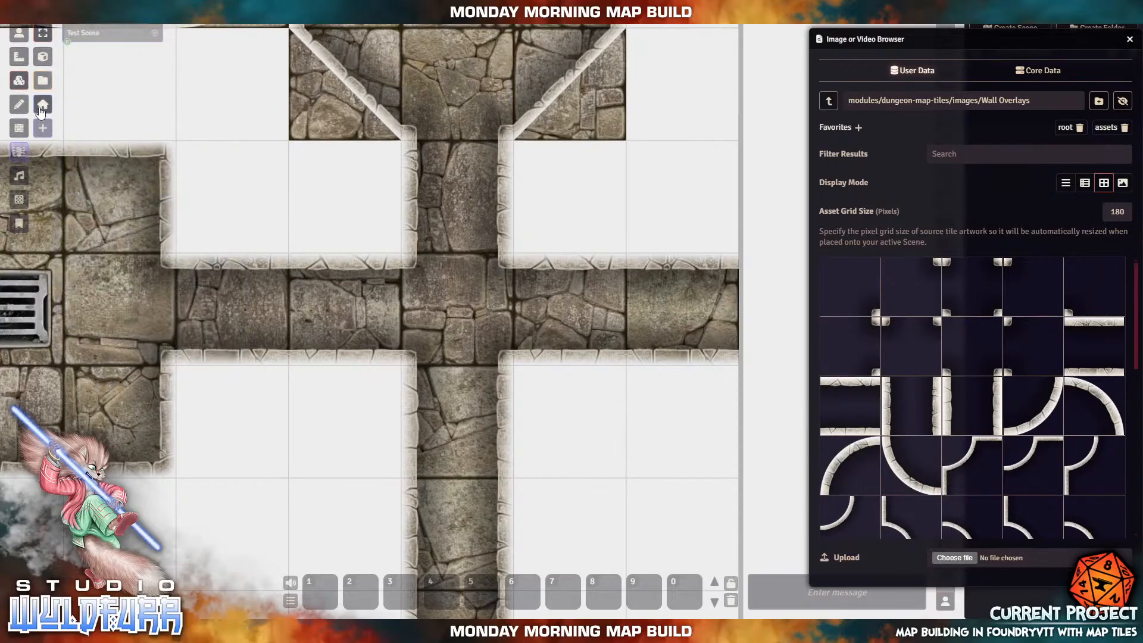
left_click(17, 136)
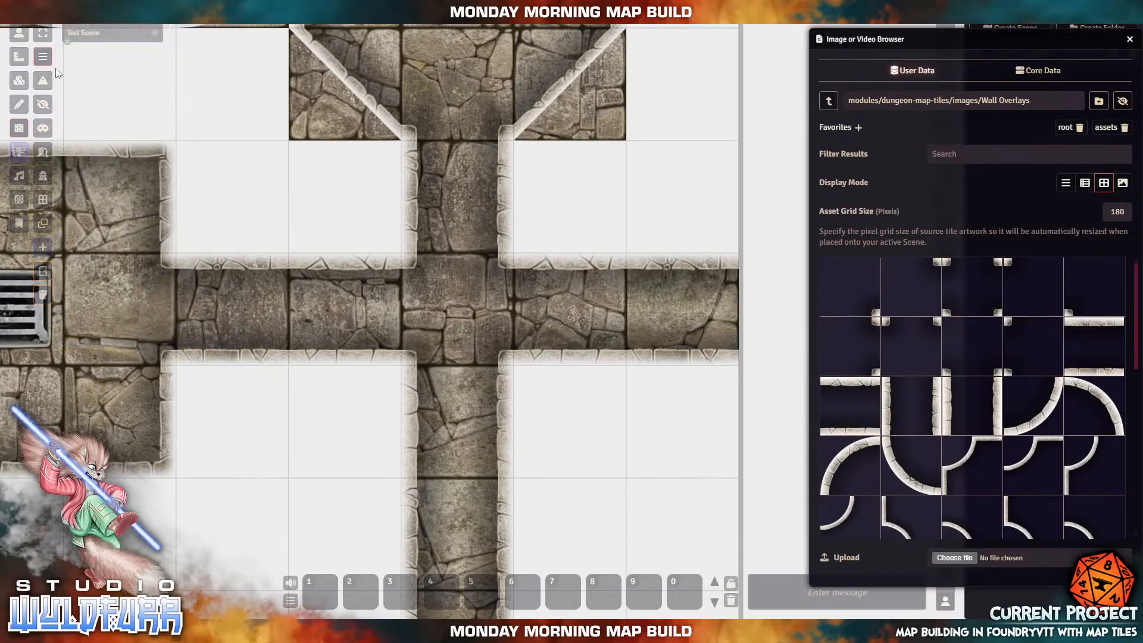
left_click(42, 57)
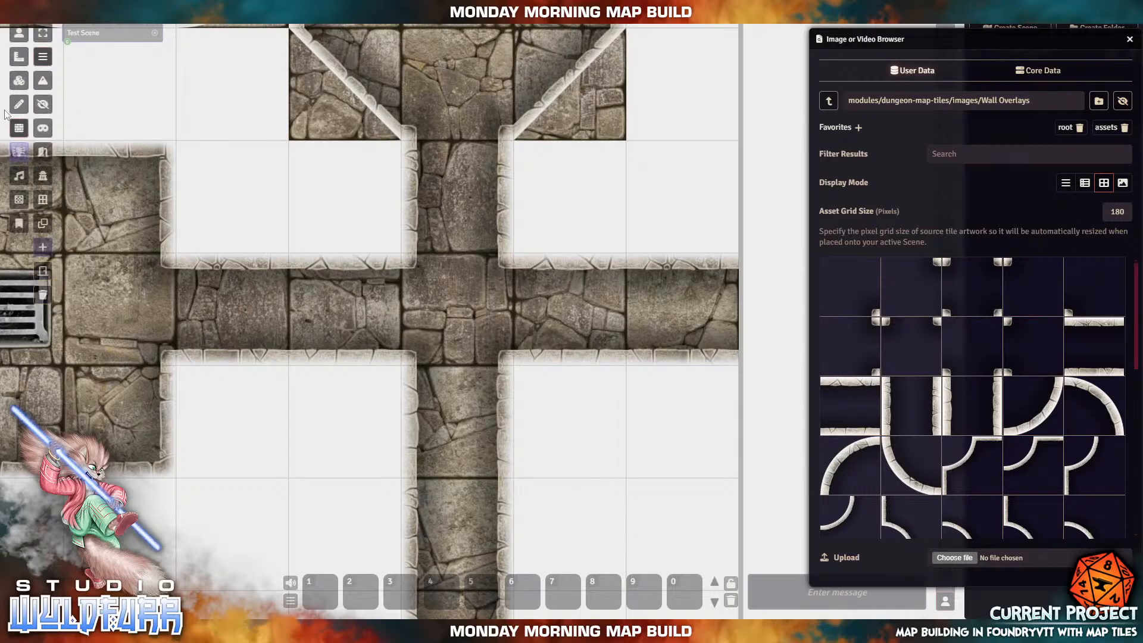
left_click(19, 81)
Step: Open the Door Overlays folder and place the vertical stone door where the right-hand corridor meets the square-drain room
left_click(836, 102)
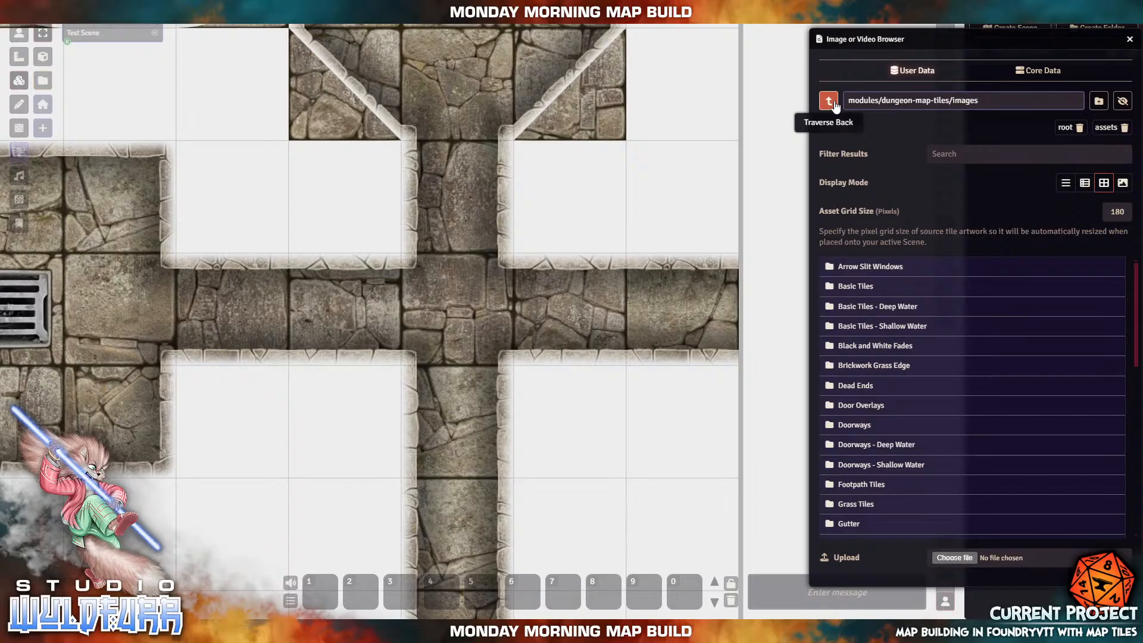
left_click(858, 407)
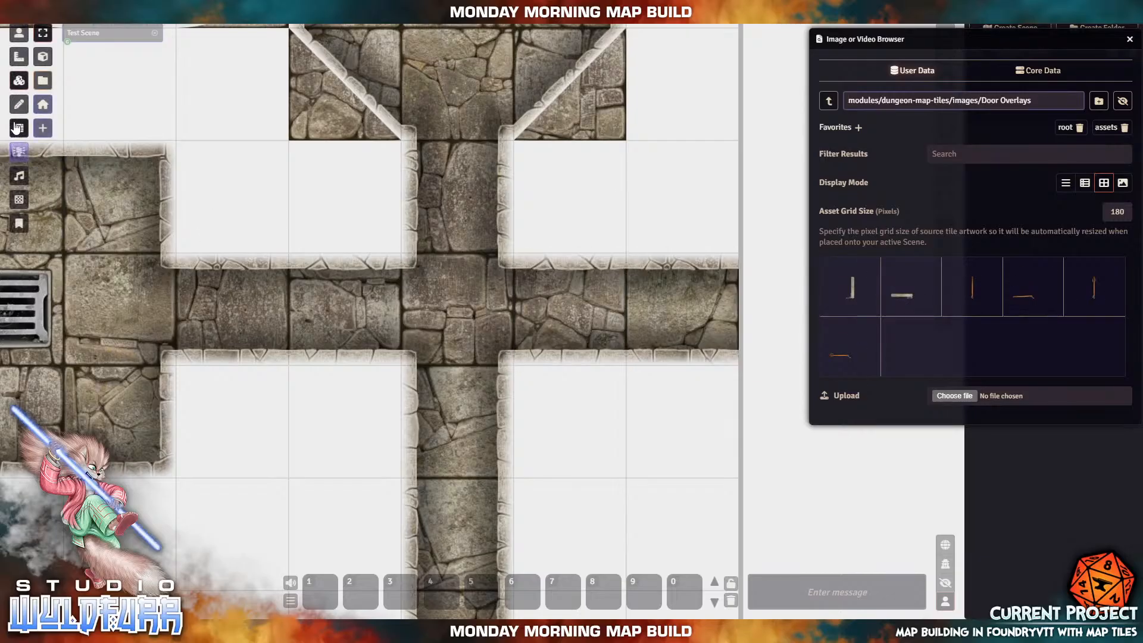
left_click(19, 81)
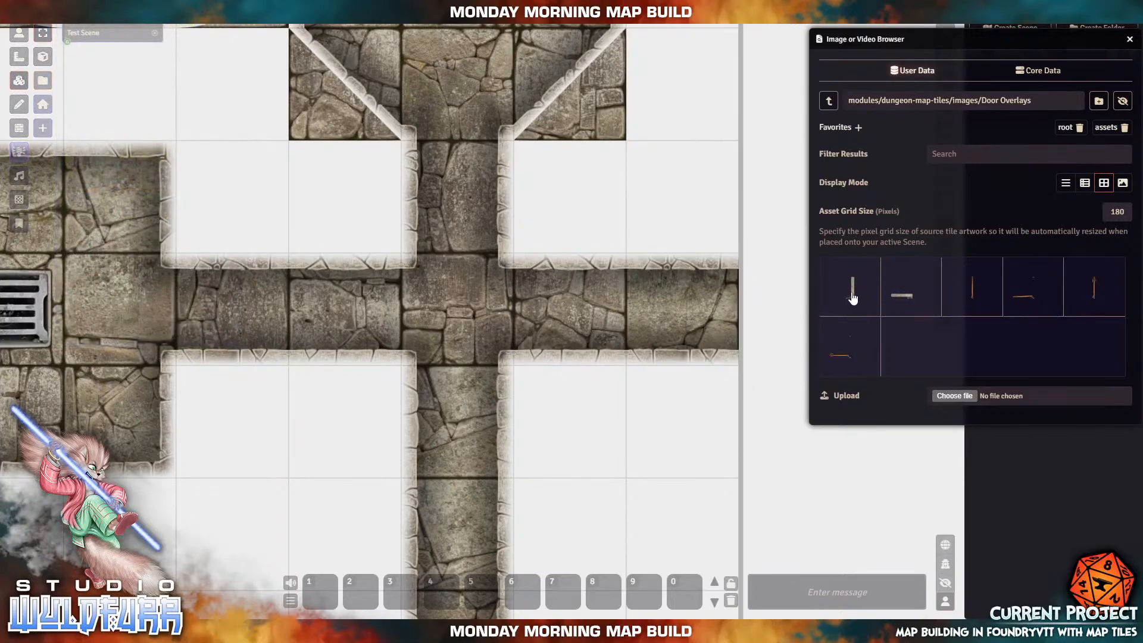
left_click_drag(850, 293, 186, 320)
left_click(673, 460)
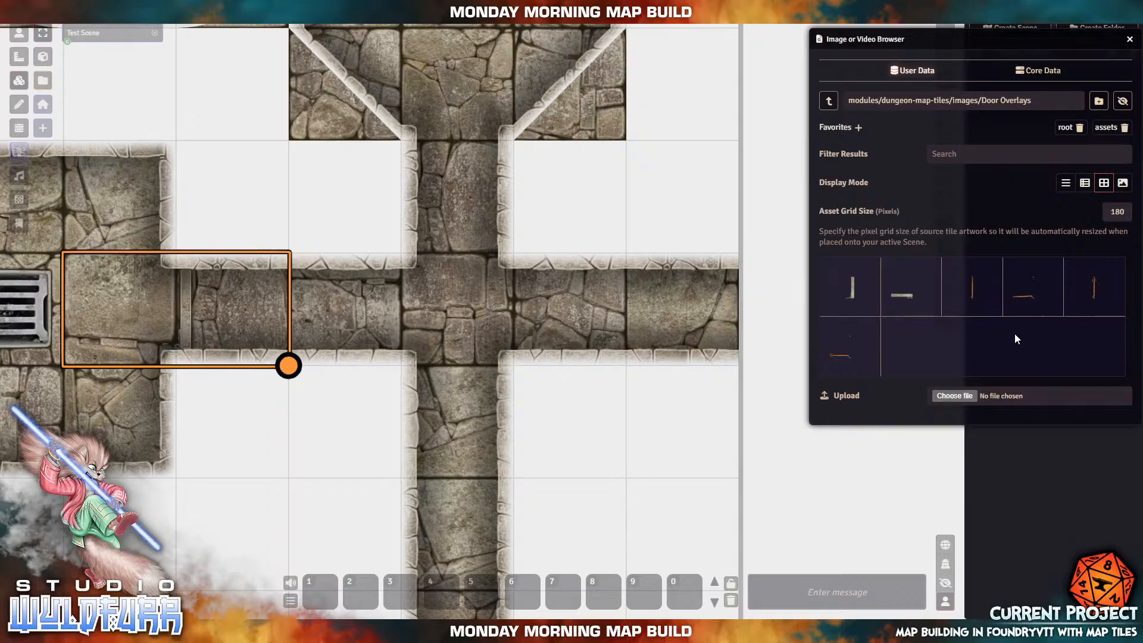
Step: Place a vertical wooden door overlay on the empty squares below the right arm of the corridor crossing and select it
left_click_drag(970, 299, 611, 428)
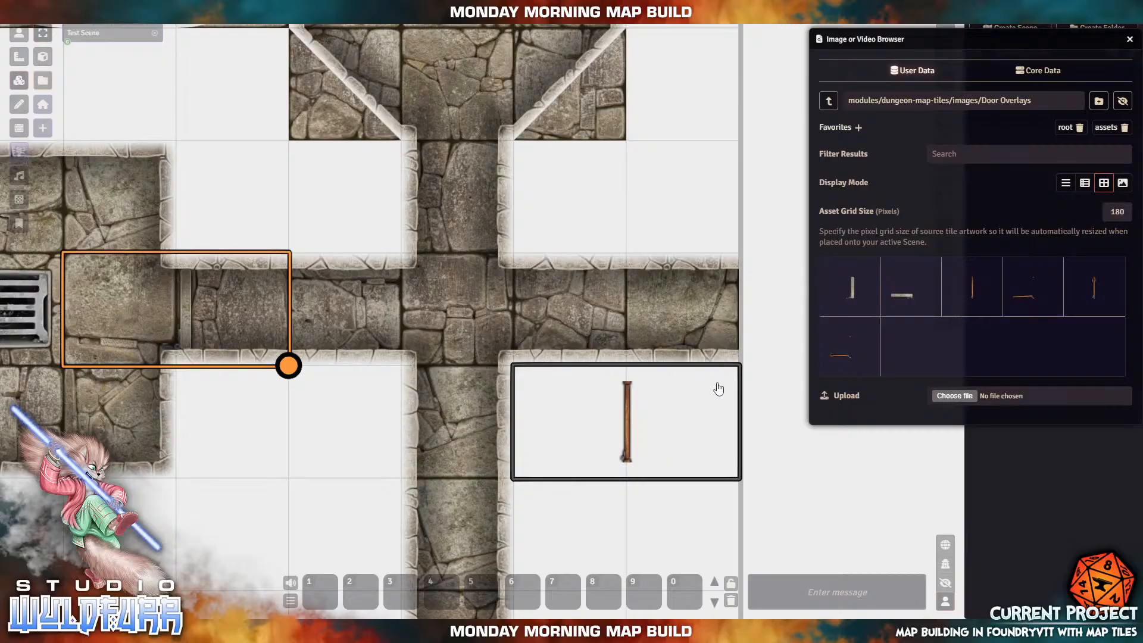
left_click(639, 411)
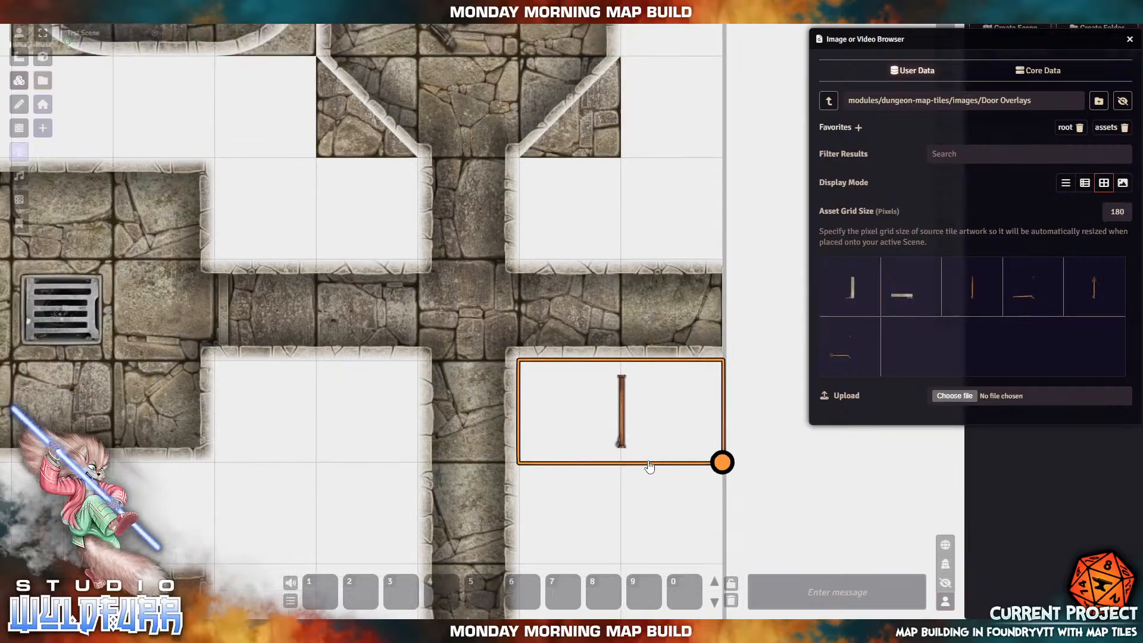
scroll(648, 470, "up", 1)
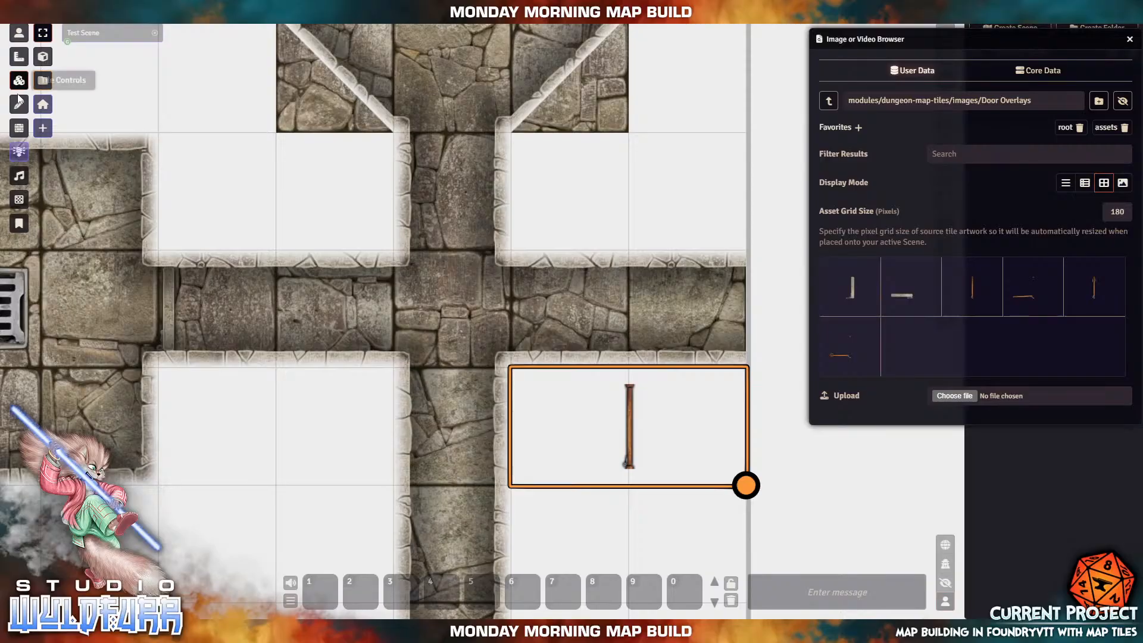
left_click(42, 56)
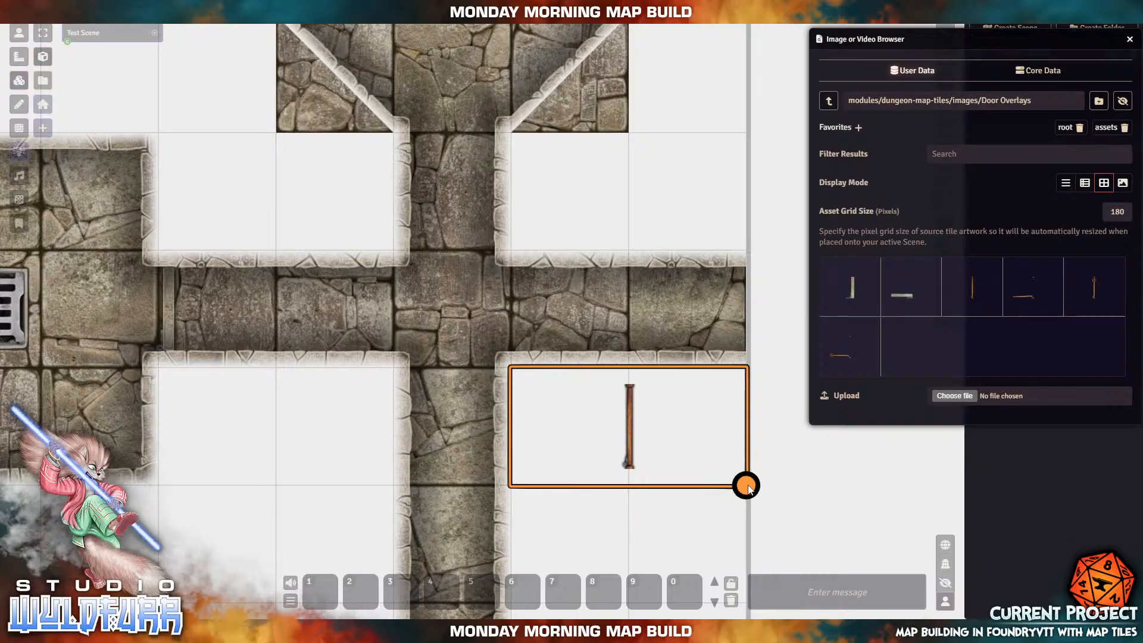
left_click_drag(743, 491, 664, 563)
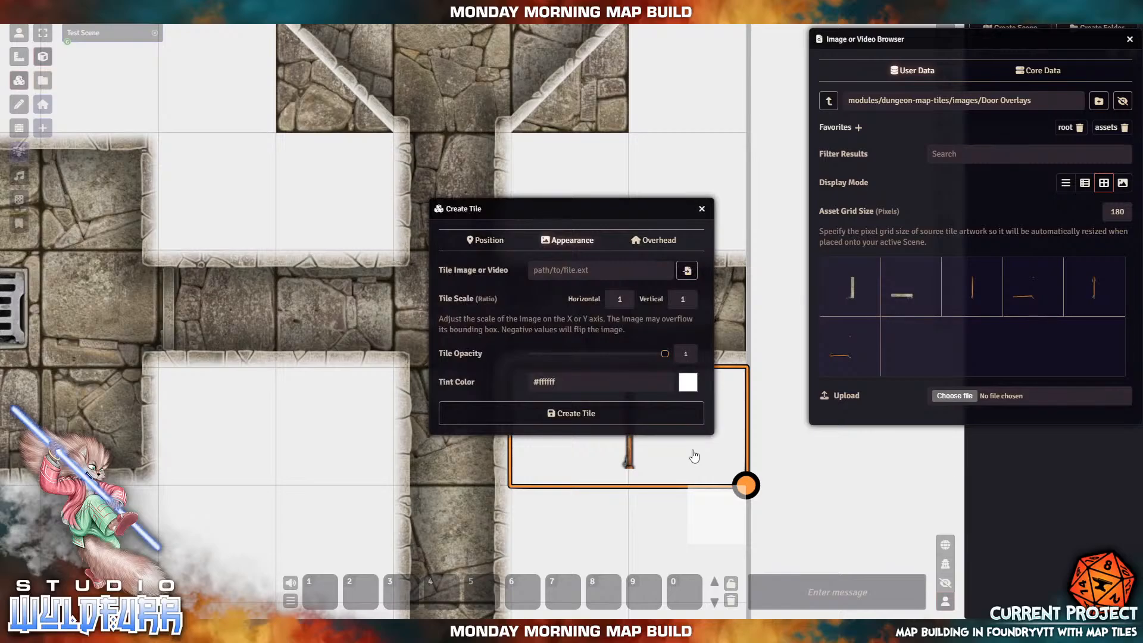
left_click(702, 209)
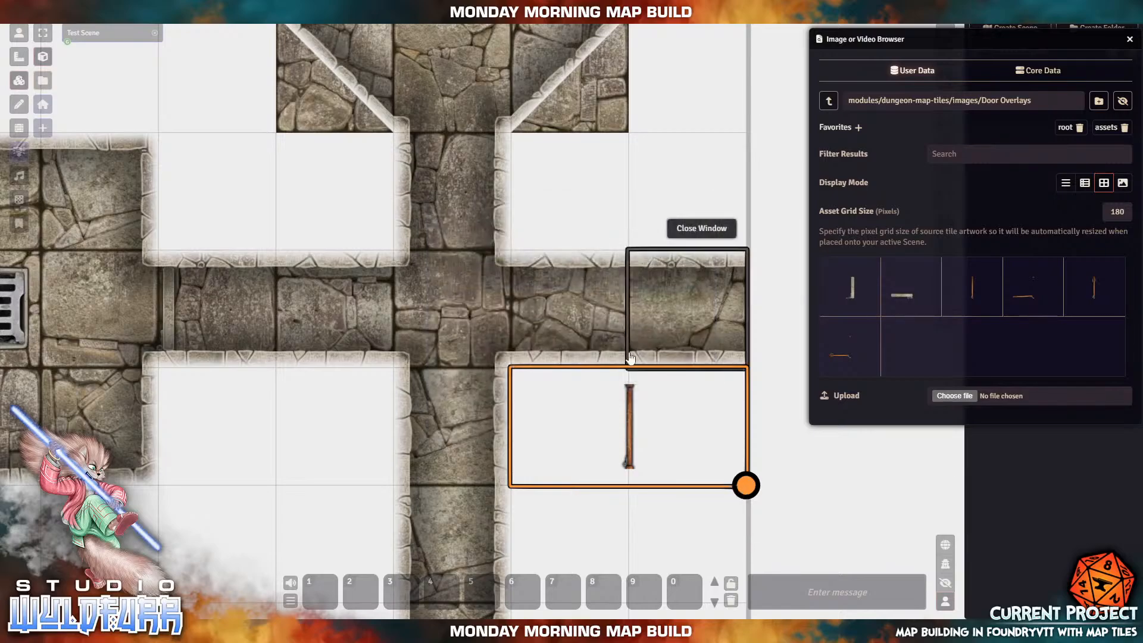
Step: Set the wooden door tile's rotation to 45 degrees
double_click(626, 416)
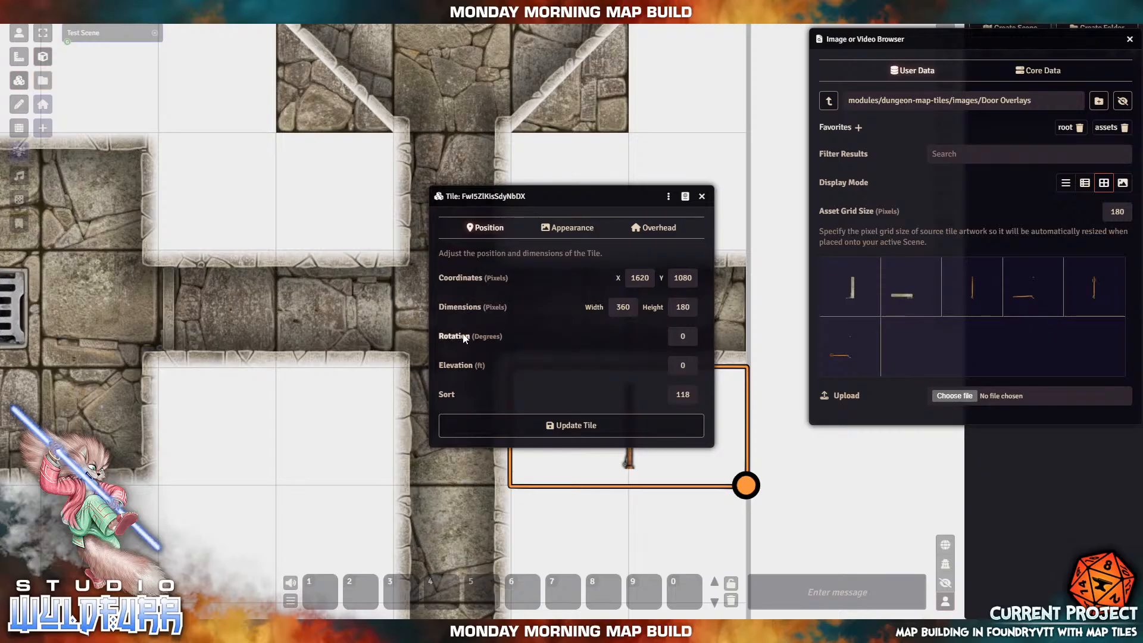
double_click(686, 337)
type("45")
key("Return")
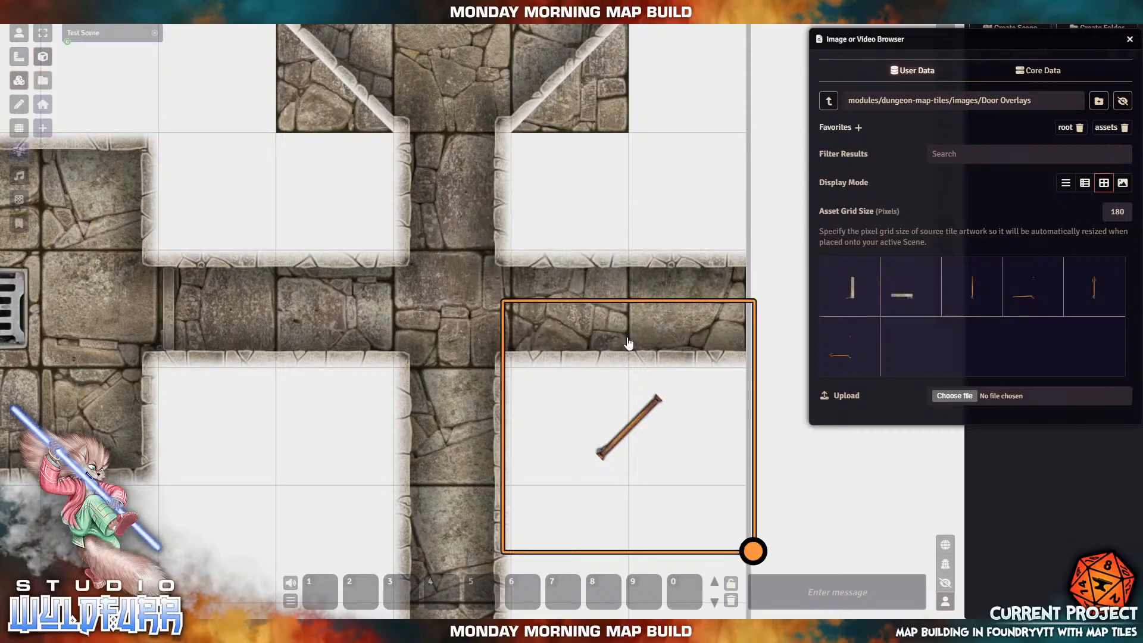
Step: Set the wooden door tile's rotation to 90 degrees and place it across the corridor entrance to the octagonal room
right_click(630, 420)
double_click(631, 420)
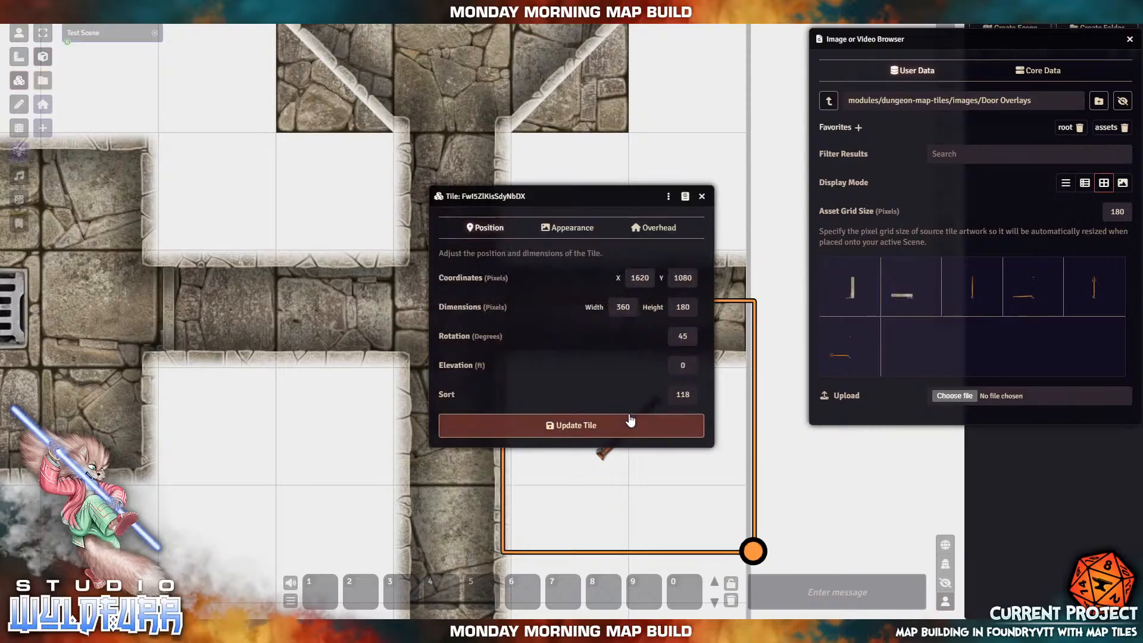
double_click(683, 337)
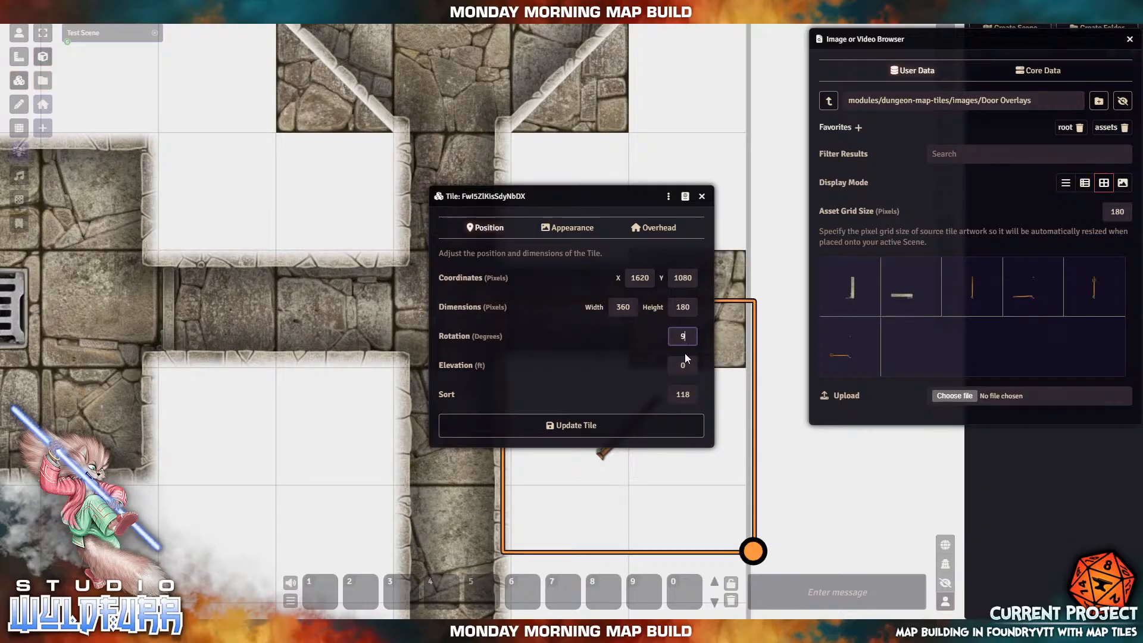
key("Return")
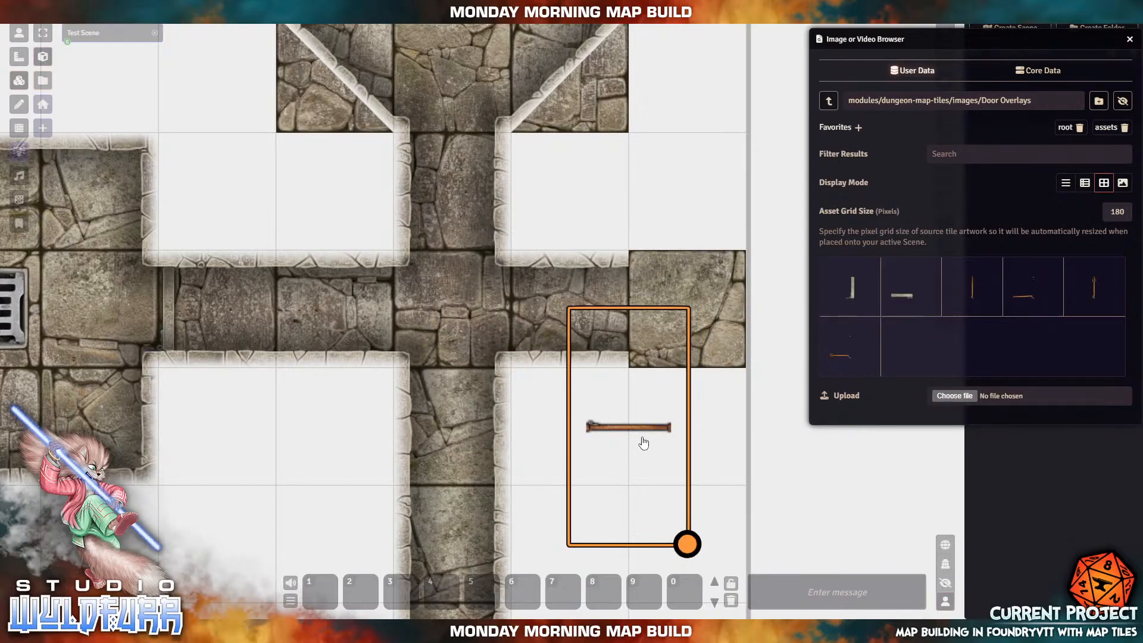
left_click_drag(622, 428, 446, 146)
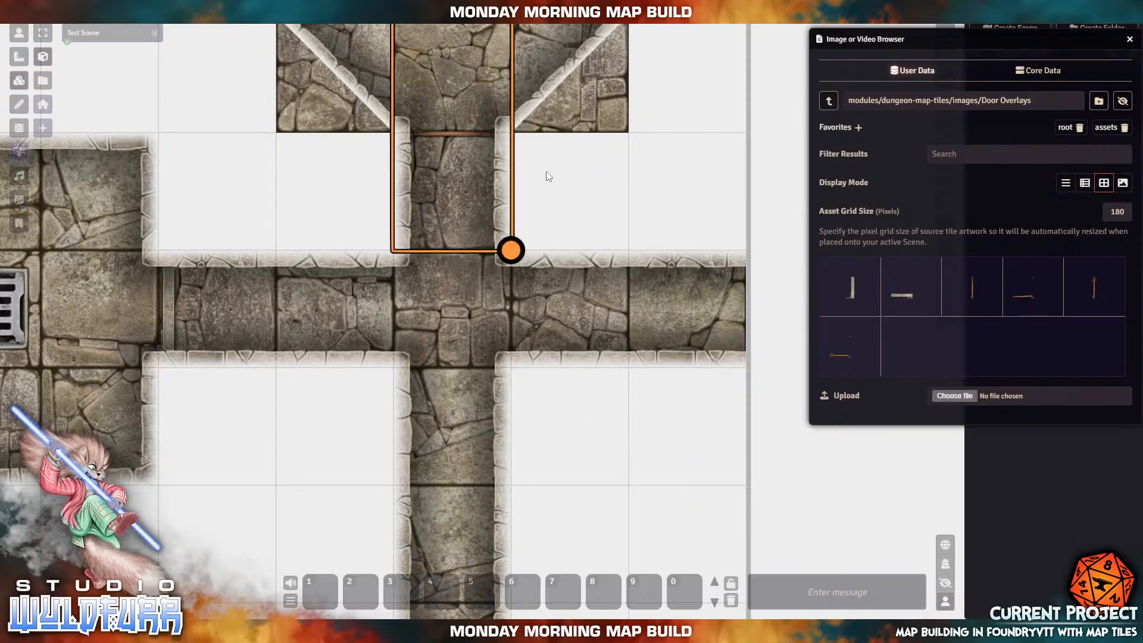
Step: Place the vertical wooden door overlay with the wide fitting at one end on the empty squares below the round-drain room and select it
left_click_drag(551, 206, 706, 478)
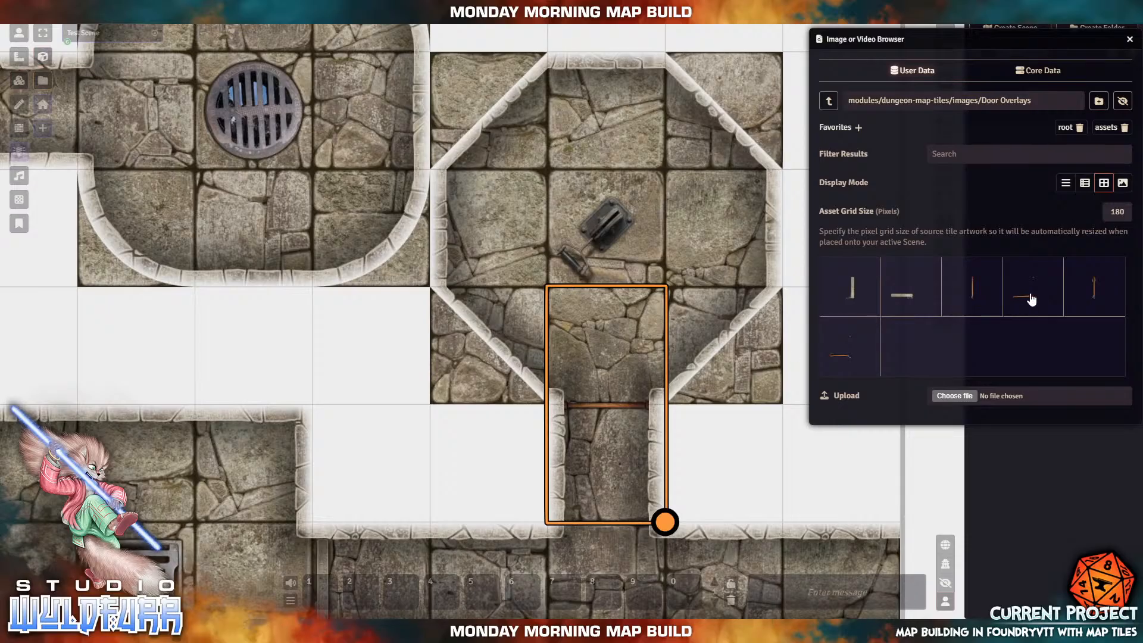
left_click_drag(1098, 294, 212, 324)
left_click(55, 321)
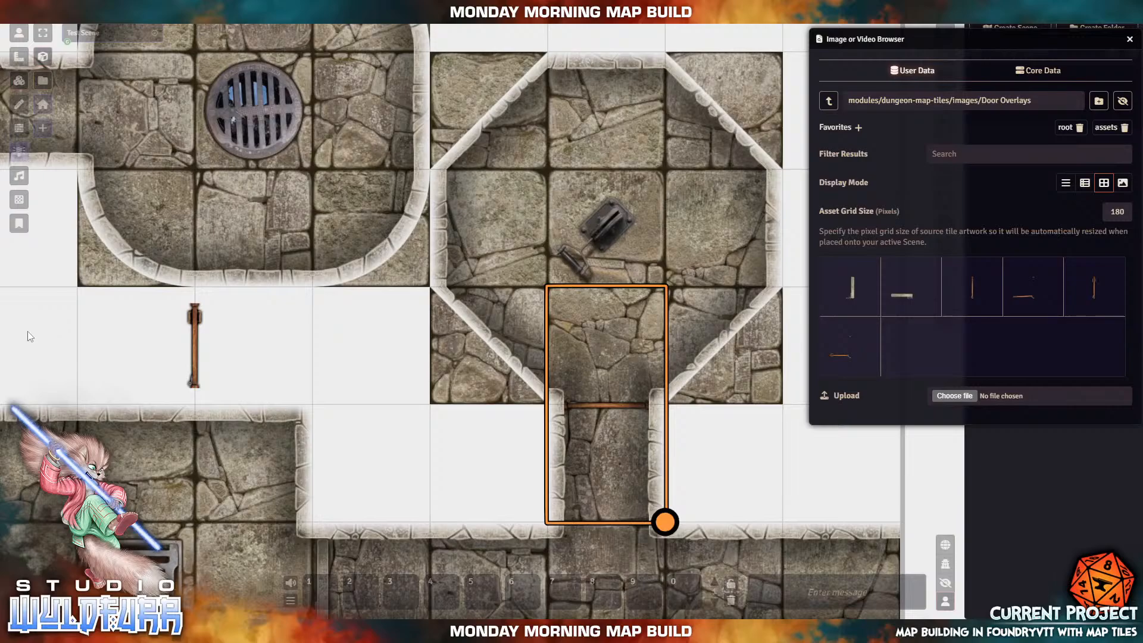
left_click_drag(28, 331, 488, 452)
left_click(537, 449)
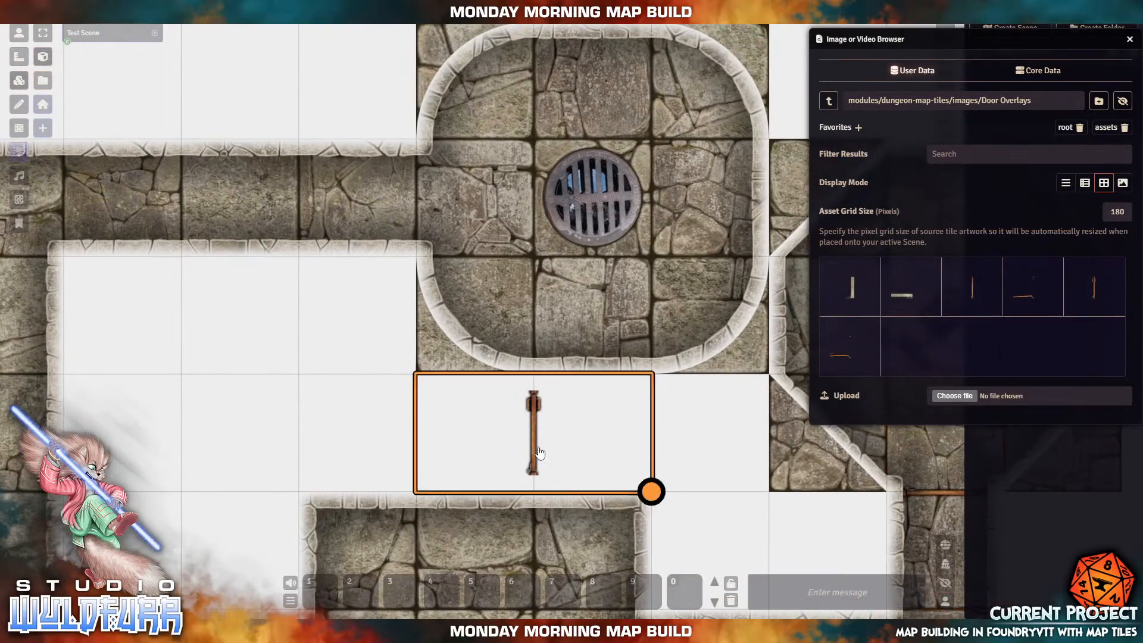
Step: Set the door tile's rotation to 180 degrees and place it where the left-hand corridor enters the round-drain room
double_click(539, 452)
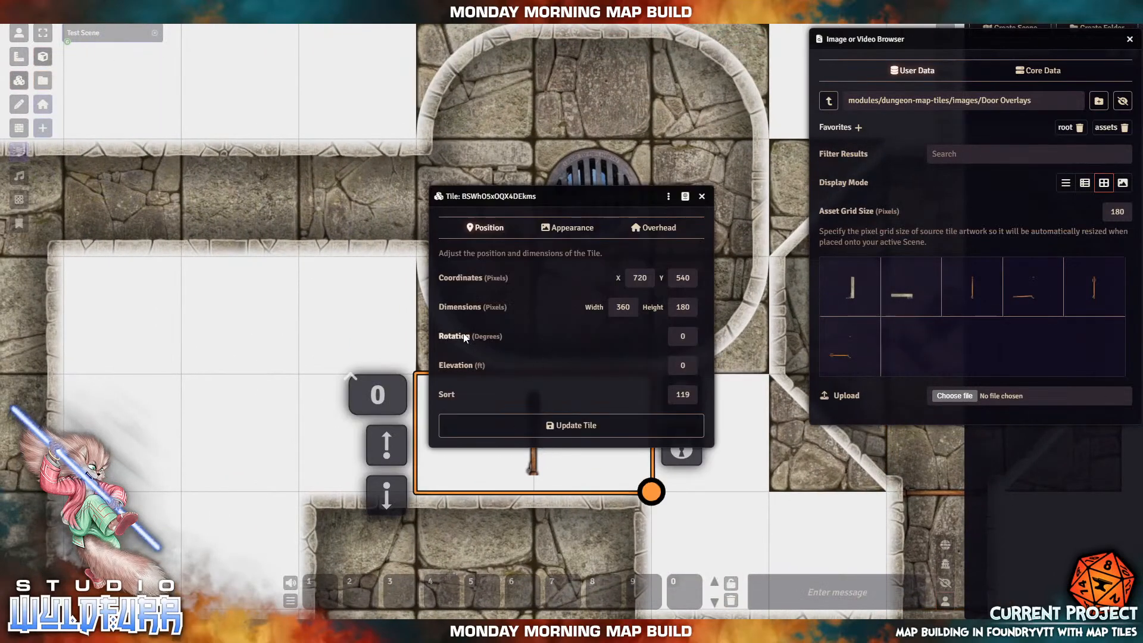
left_click(686, 336)
type("180")
key("Delete")
key("Return")
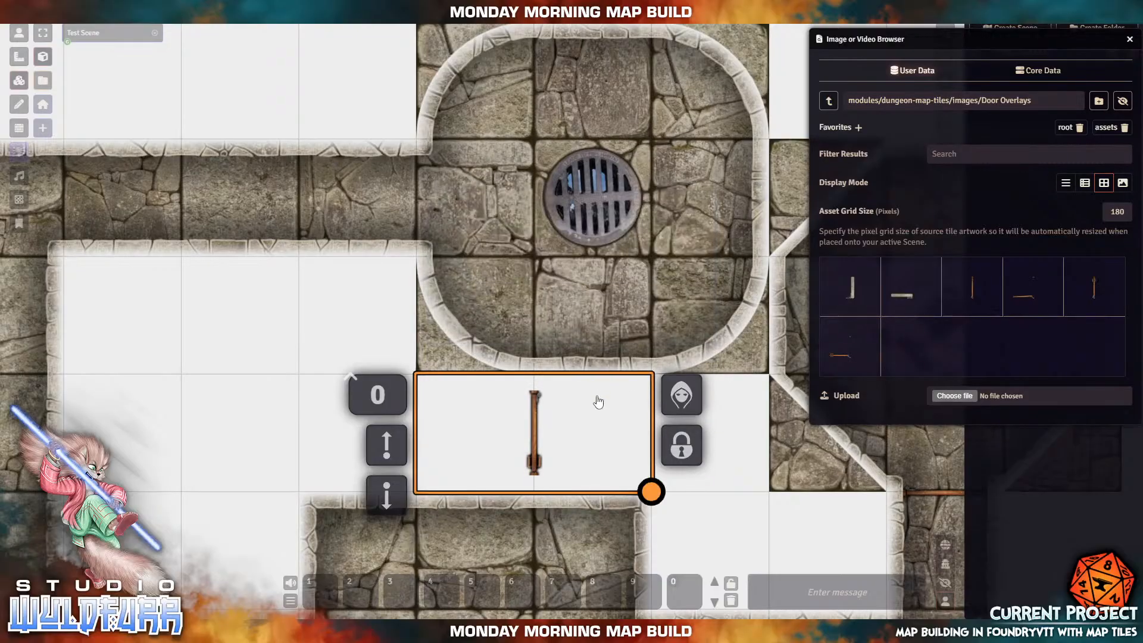
left_click_drag(539, 444, 415, 196)
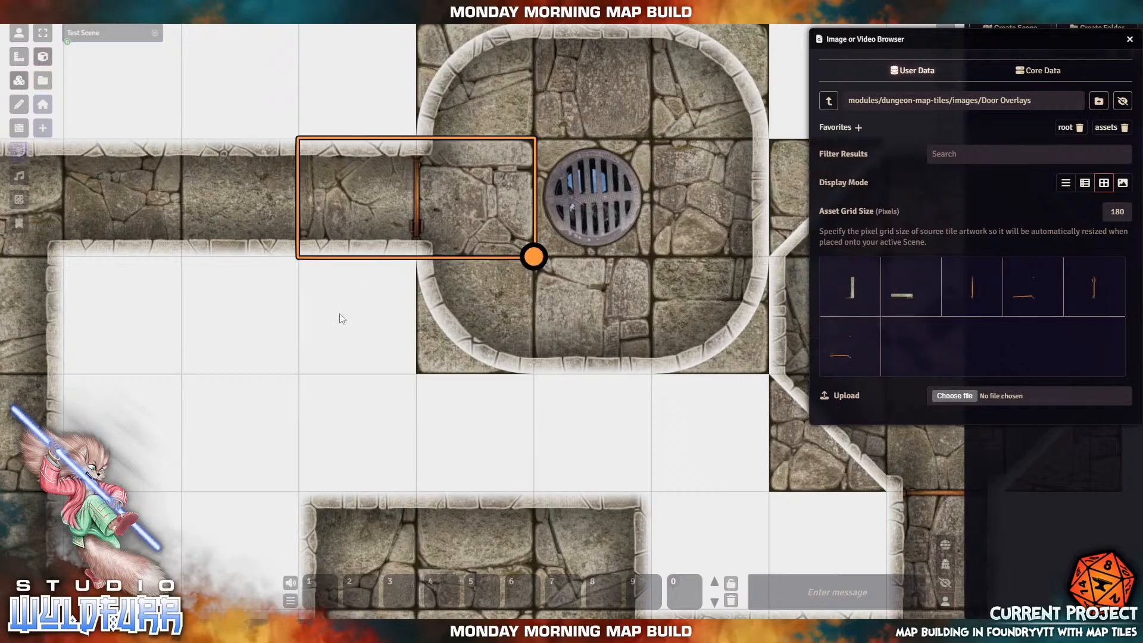
Step: Place a vertical stone door overlay on the empty squares between the square-drain room and the vertical corridor
left_click_drag(324, 317, 455, 214)
left_click_drag(369, 380, 332, 172)
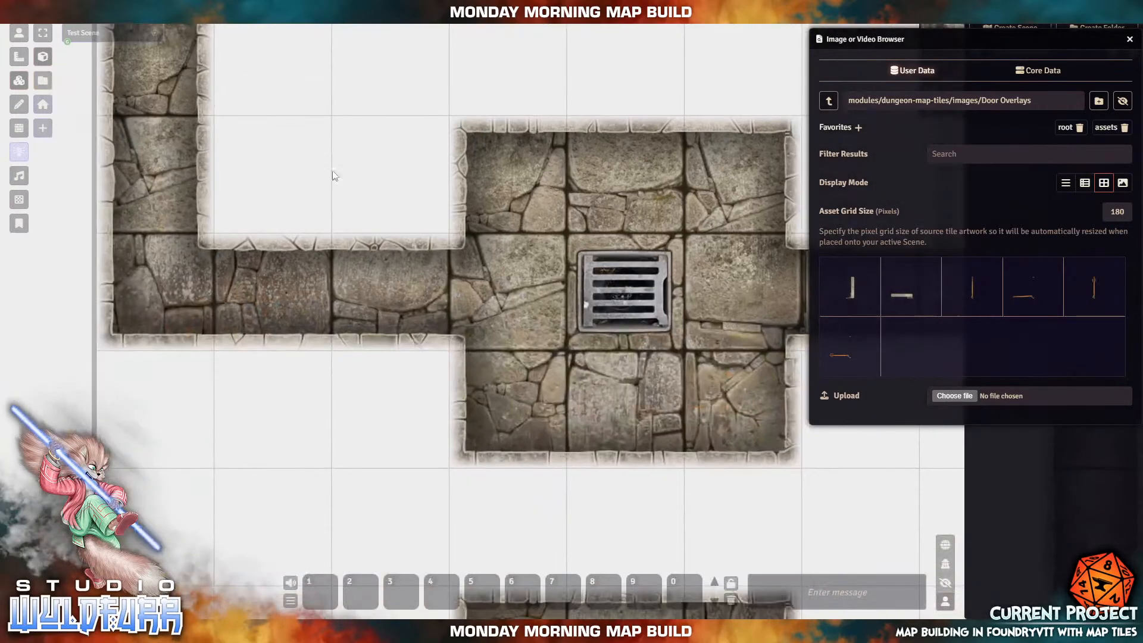
left_click_drag(356, 424, 184, 402)
left_click_drag(263, 456, 244, 391)
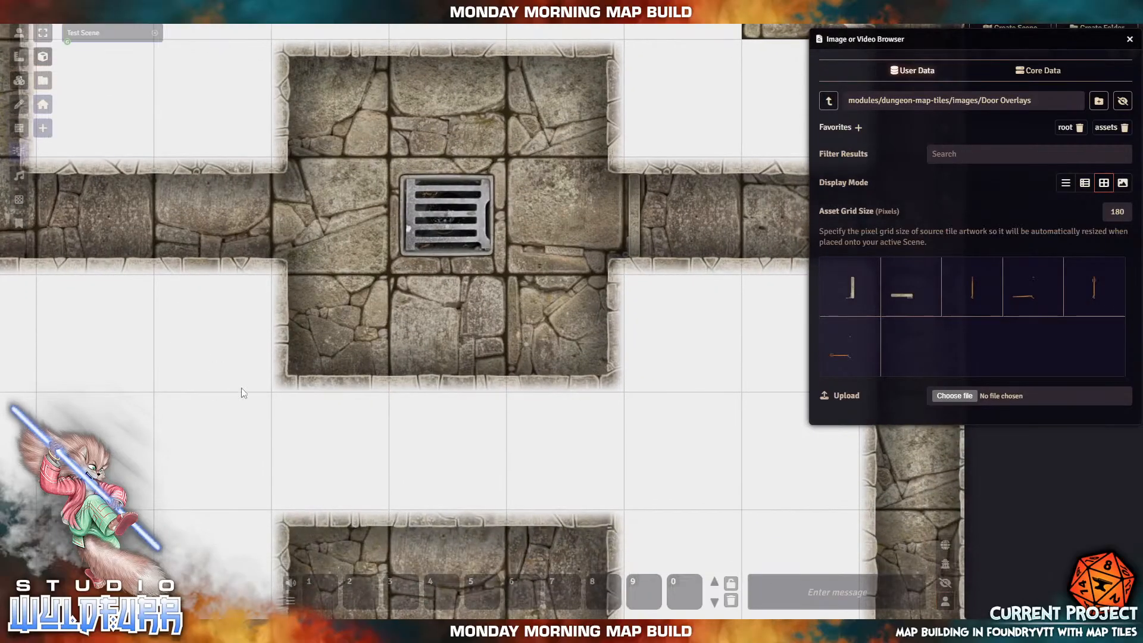
left_click_drag(710, 473, 465, 452)
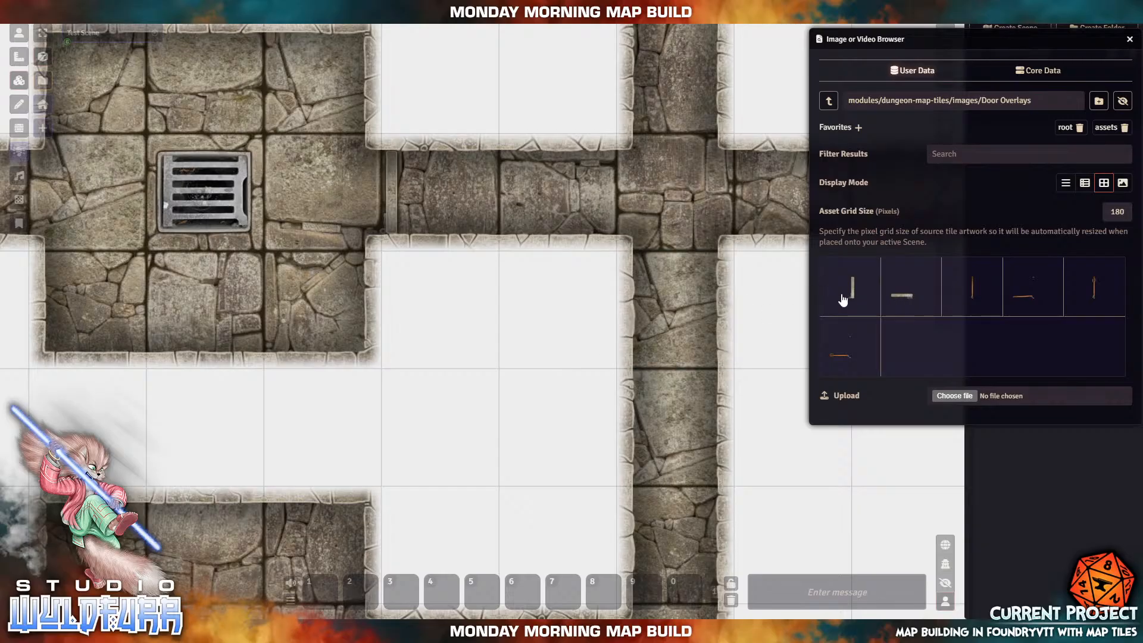
left_click_drag(851, 294, 497, 333)
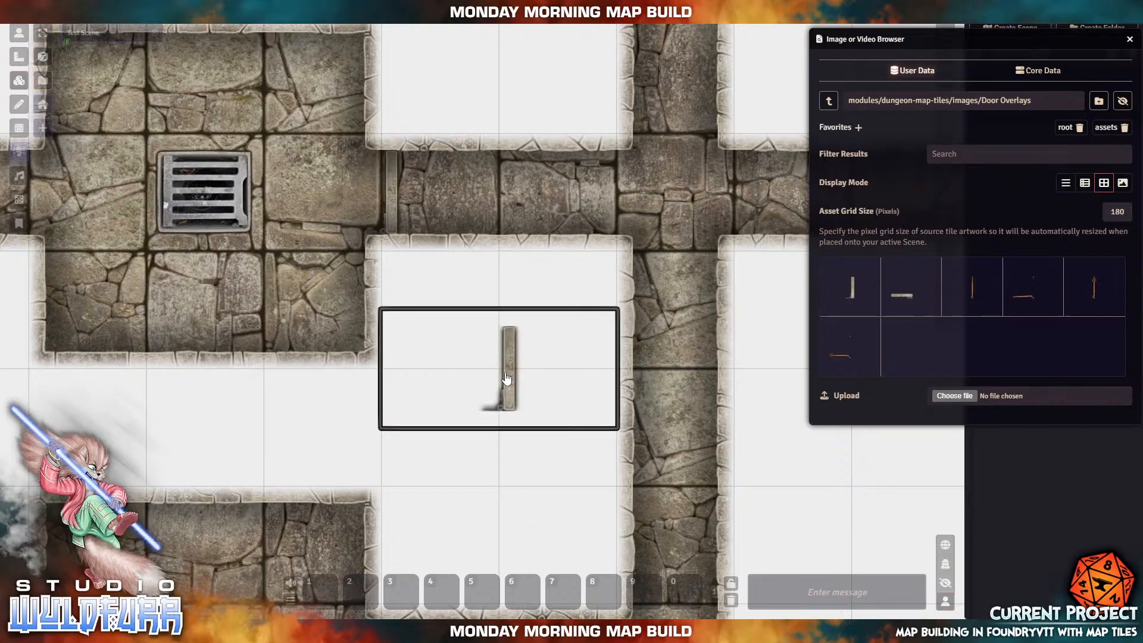
Step: Rotate the loose stone door overlay tile 180 degrees and place it in the west doorway of the square-grate room
left_click(506, 378)
right_click(505, 374)
right_click(505, 374)
right_click(510, 373)
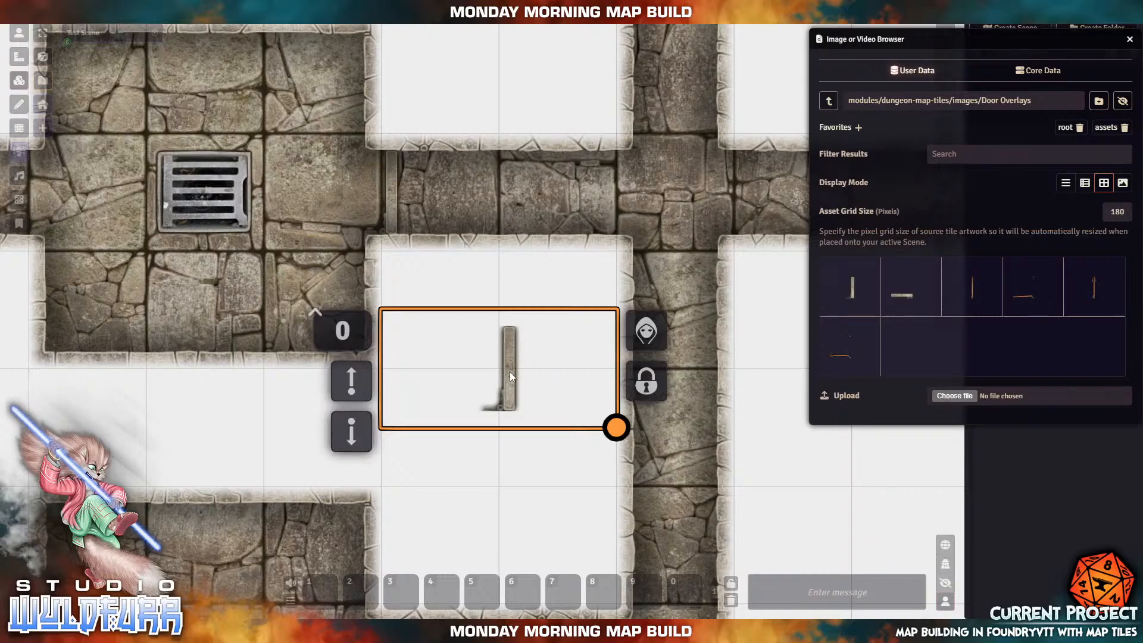
right_click(510, 372)
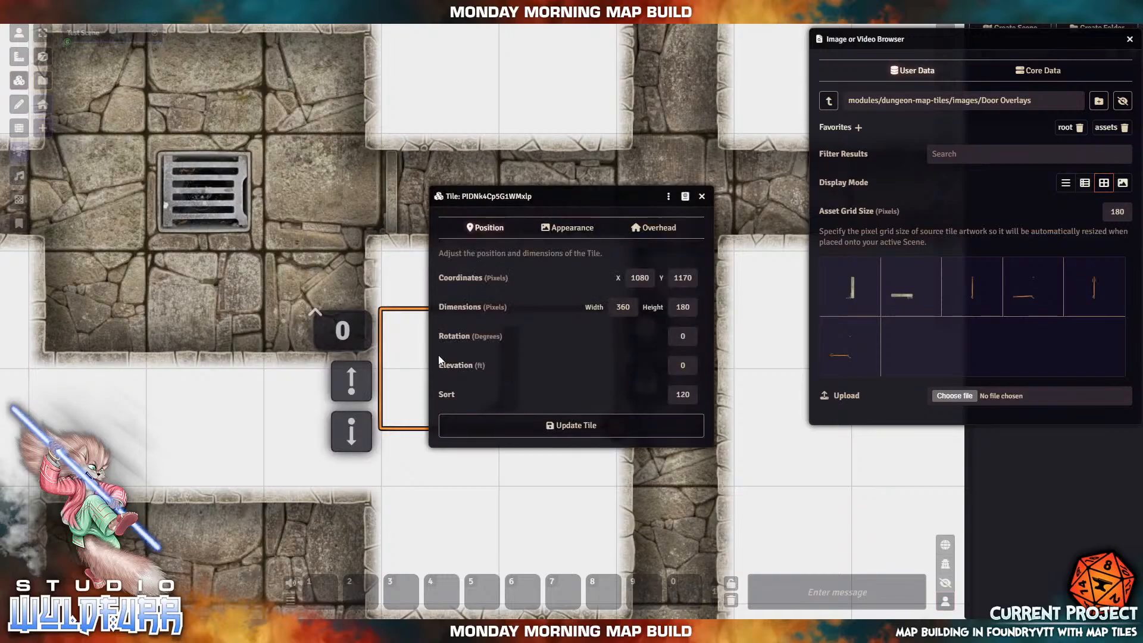
left_click(678, 340)
type("180")
key("Return")
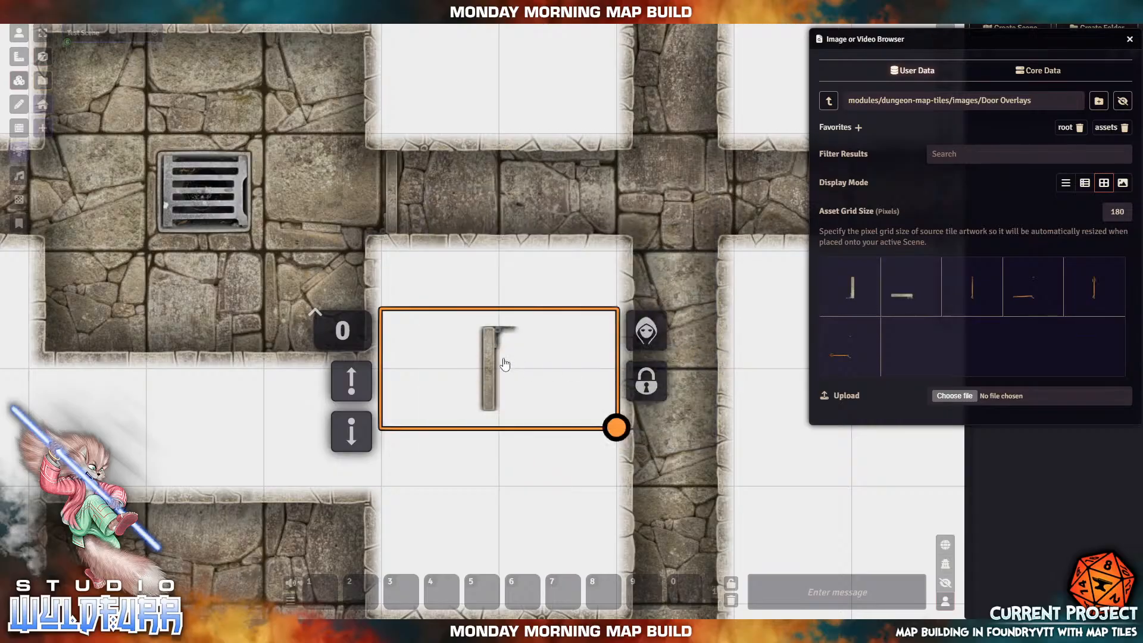
left_click_drag(488, 363, 18, 186)
left_click_drag(287, 431, 616, 461)
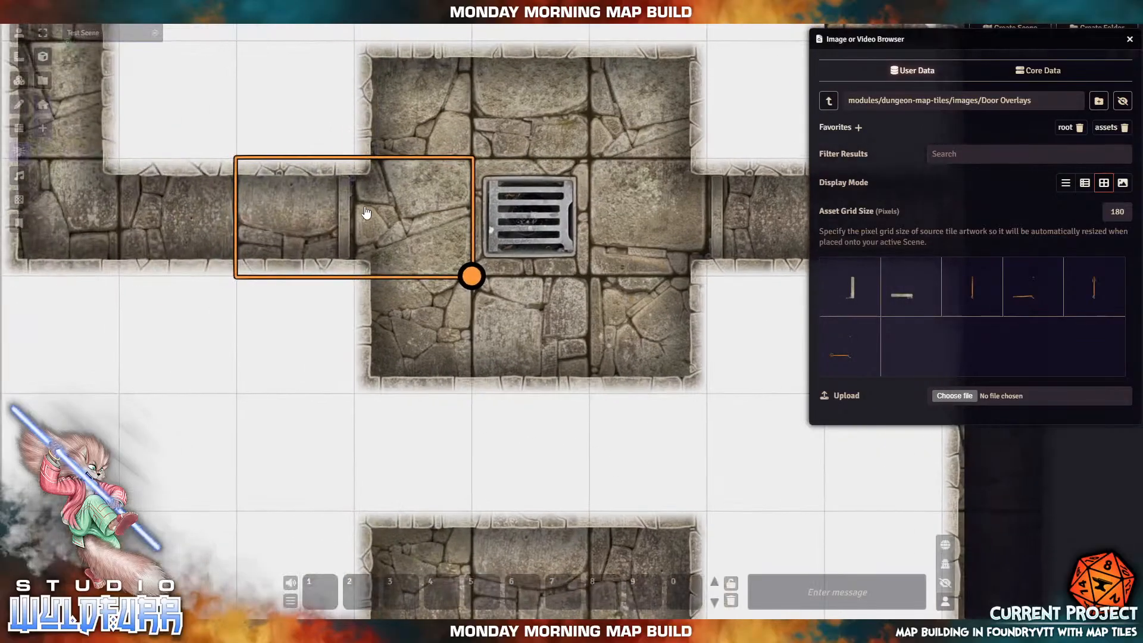
Step: Place a vertical wooden door overlay in the east doorway of the southern room with the round drain cover
mouse_move(735, 484)
left_mouse_down()
mouse_move(452, 431)
mouse_move(521, 261)
mouse_move(520, 194)
left_mouse_up()
left_click_drag(537, 308, 537, 231)
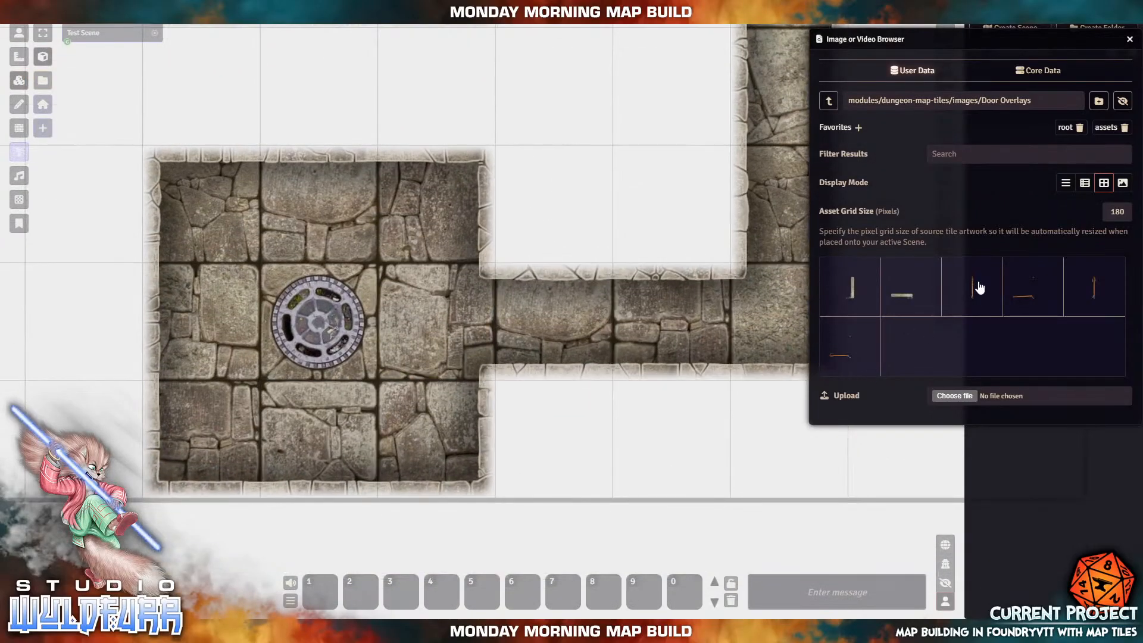
left_click_drag(1095, 289, 506, 372)
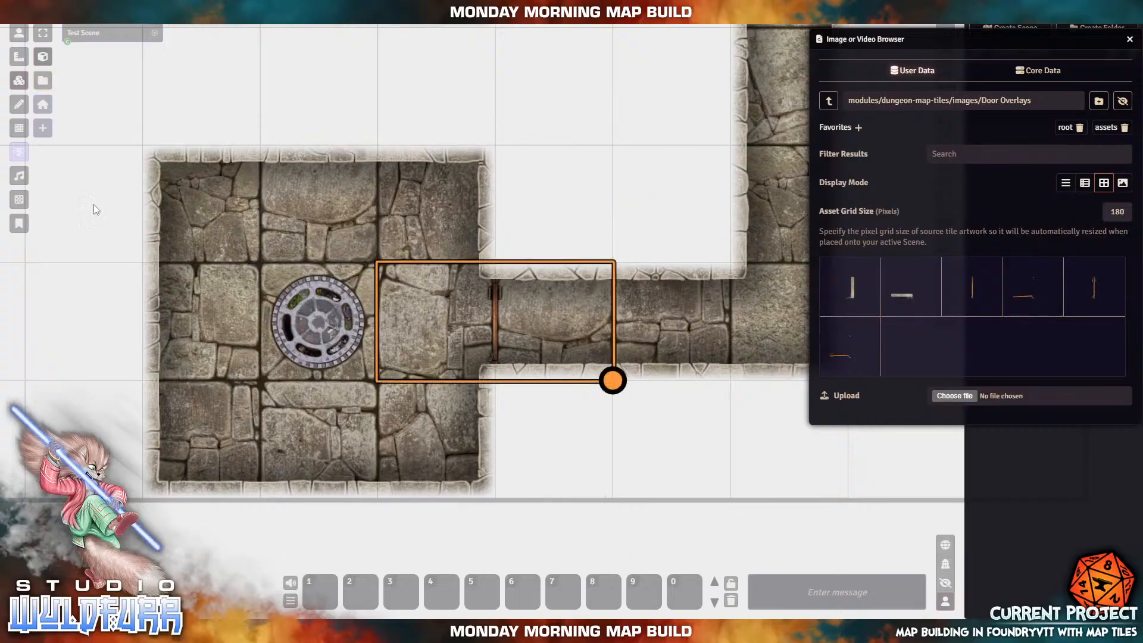
Step: Switch to the wall controls and enable Force Snap to Grid Vertices
left_click_drag(99, 227, 249, 515)
left_click_drag(155, 211, 476, 454)
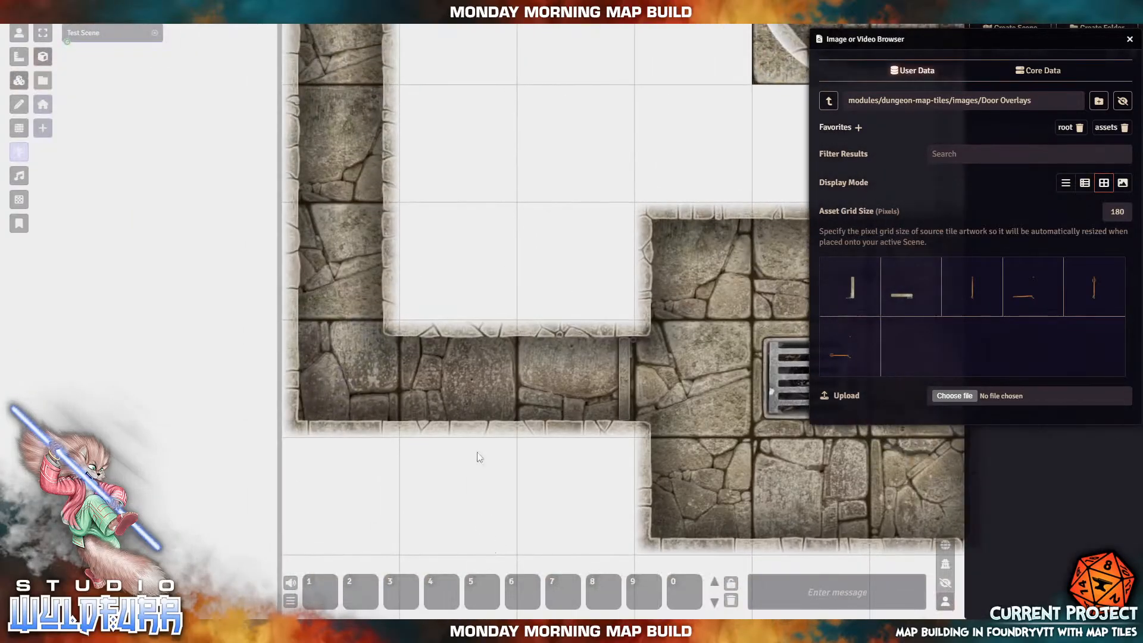
left_click_drag(479, 324, 372, 475)
left_click_drag(479, 266, 349, 358)
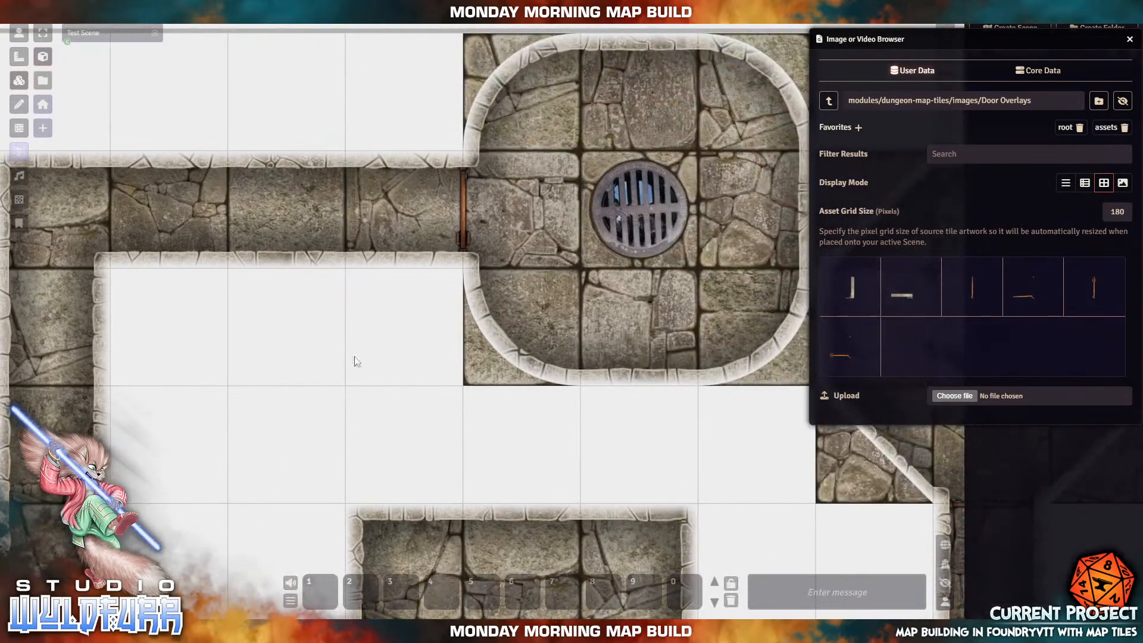
left_click_drag(707, 457, 130, 234)
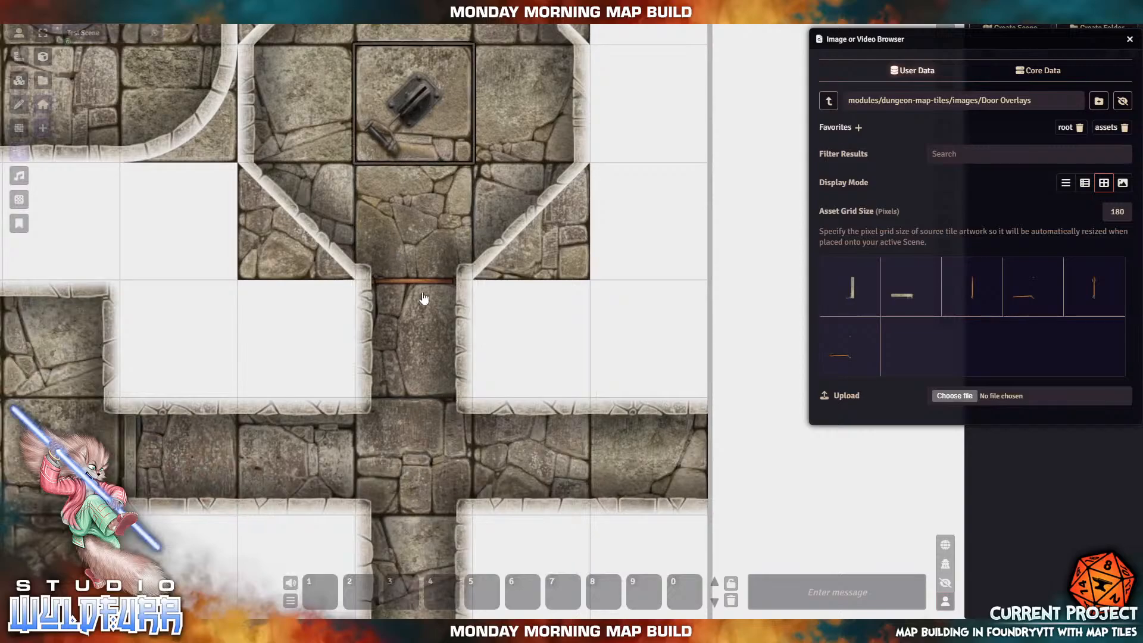
left_click_drag(545, 361, 669, 363)
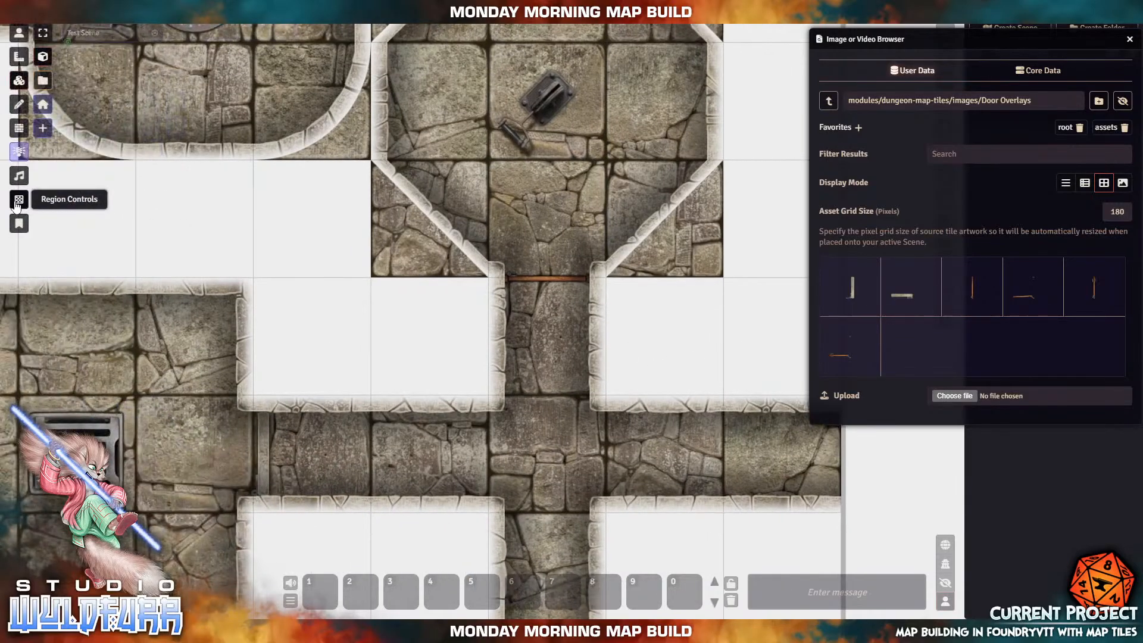
left_click(19, 129)
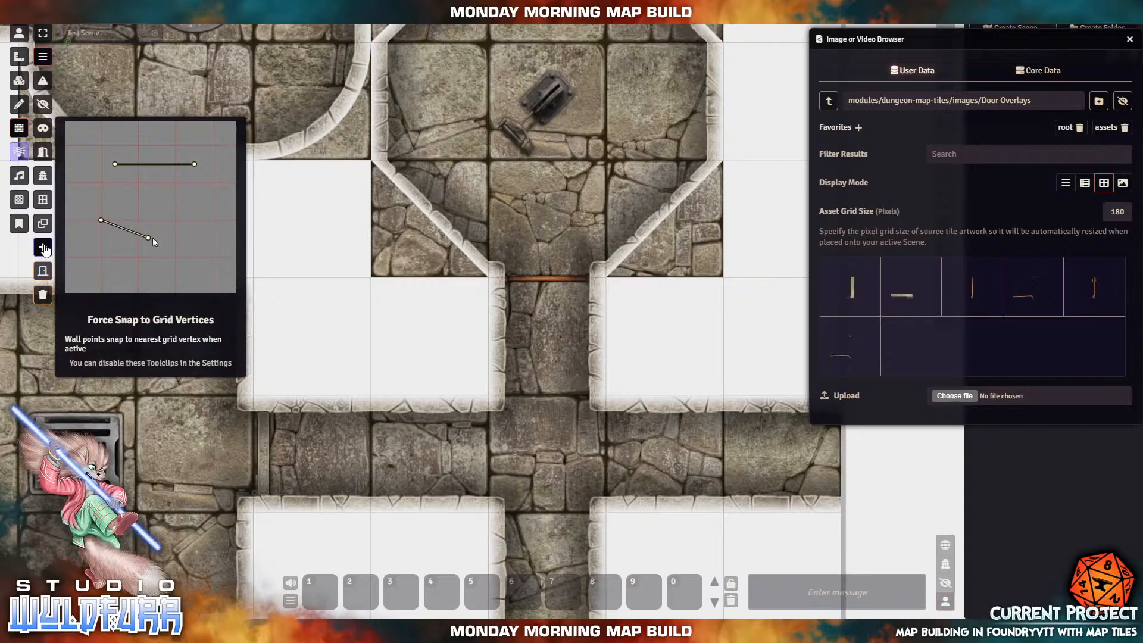
left_click(43, 248)
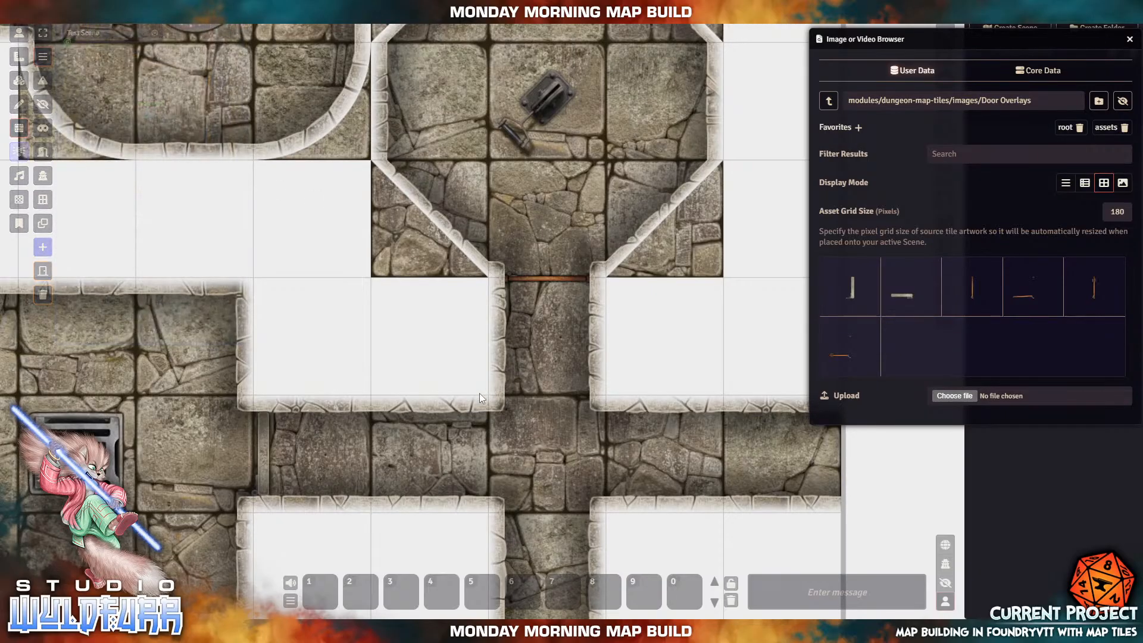
Step: Draw walls along the west side of the passage below the octagonal room and the room's southwest diagonal
left_click_drag(488, 393, 493, 388)
mouse_move(503, 330)
left_click_drag(488, 392, 501, 278)
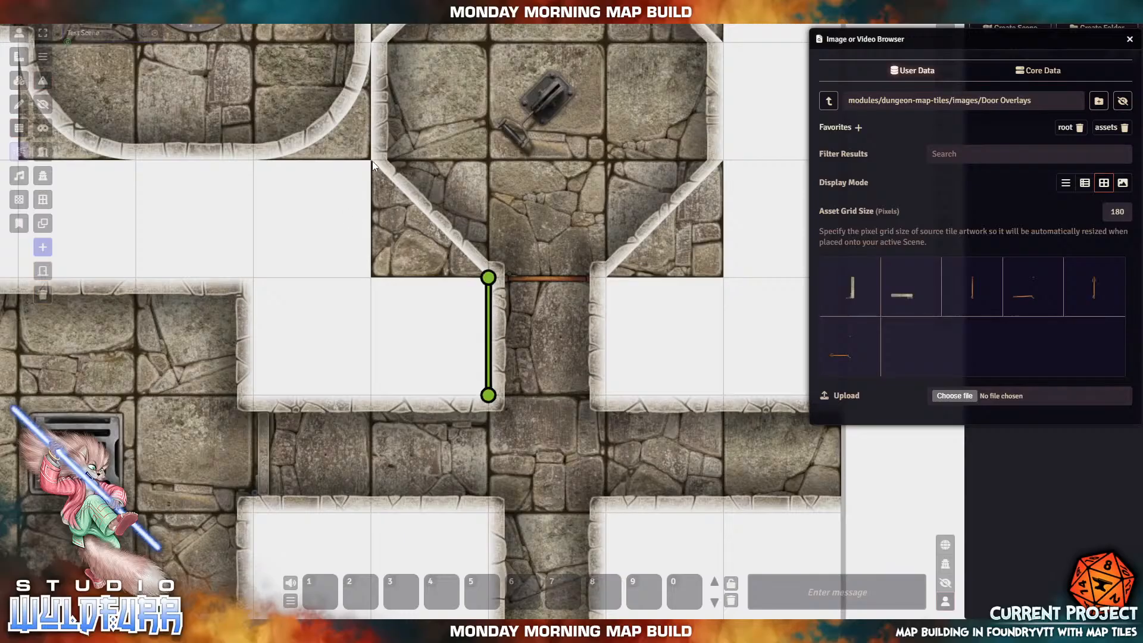
mouse_move(372, 163)
left_mouse_down()
mouse_move(479, 271)
mouse_move(491, 264)
left_mouse_up()
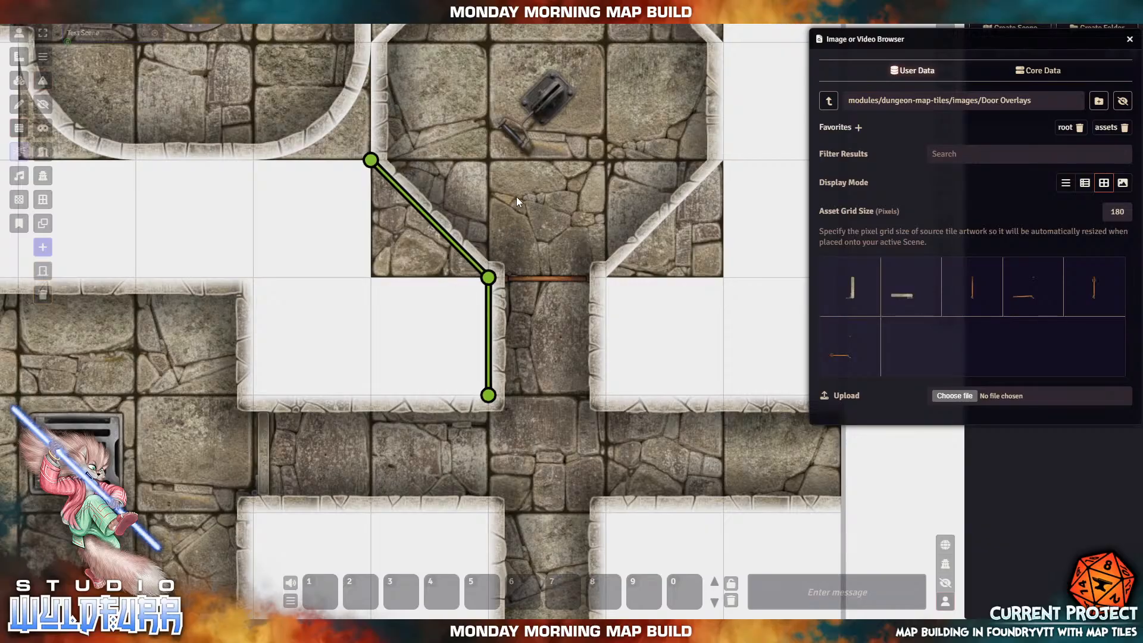
Step: Draw the octagonal room's remaining walls clockwise from its west side to the southeast diagonal, leaving the south doorway open
left_click_drag(519, 184, 517, 437)
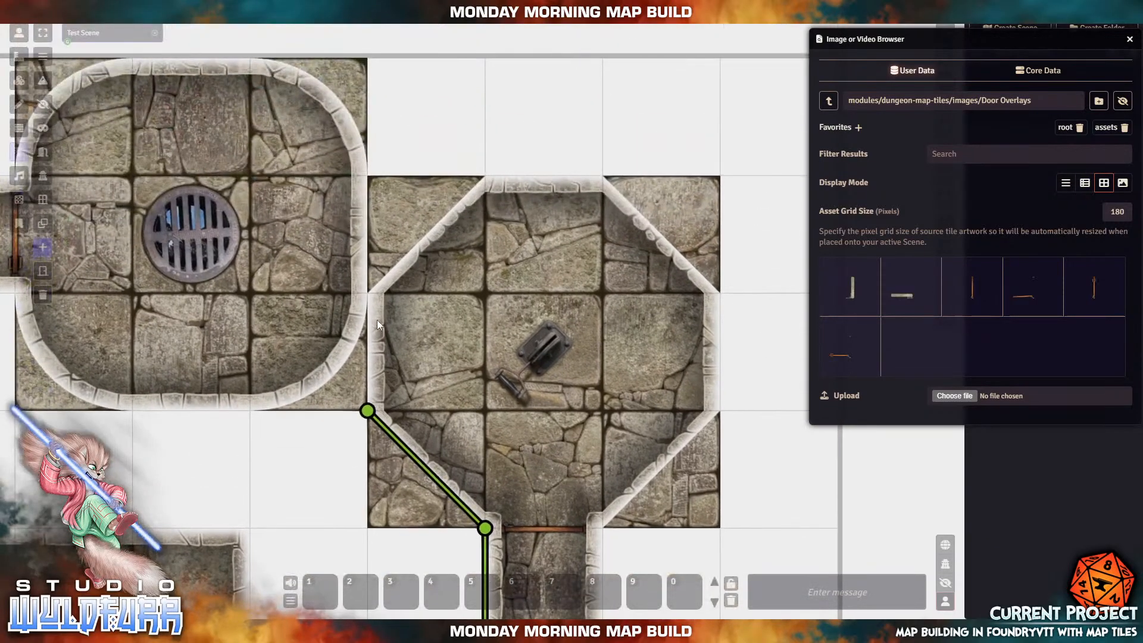
left_click_drag(367, 410, 367, 293)
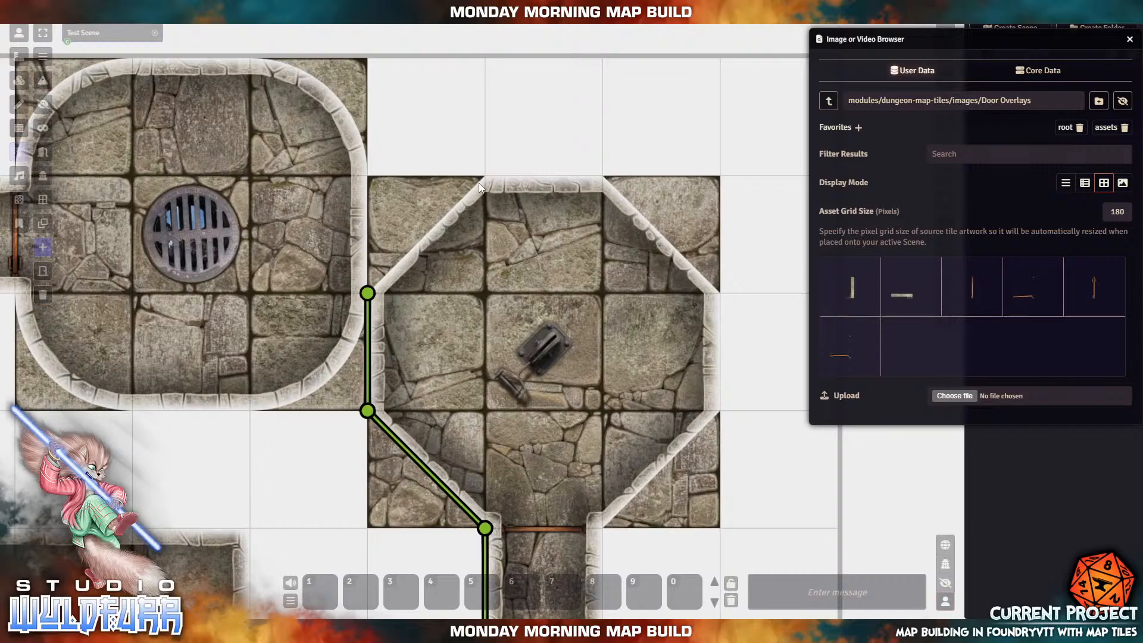
left_click_drag(487, 177, 368, 292)
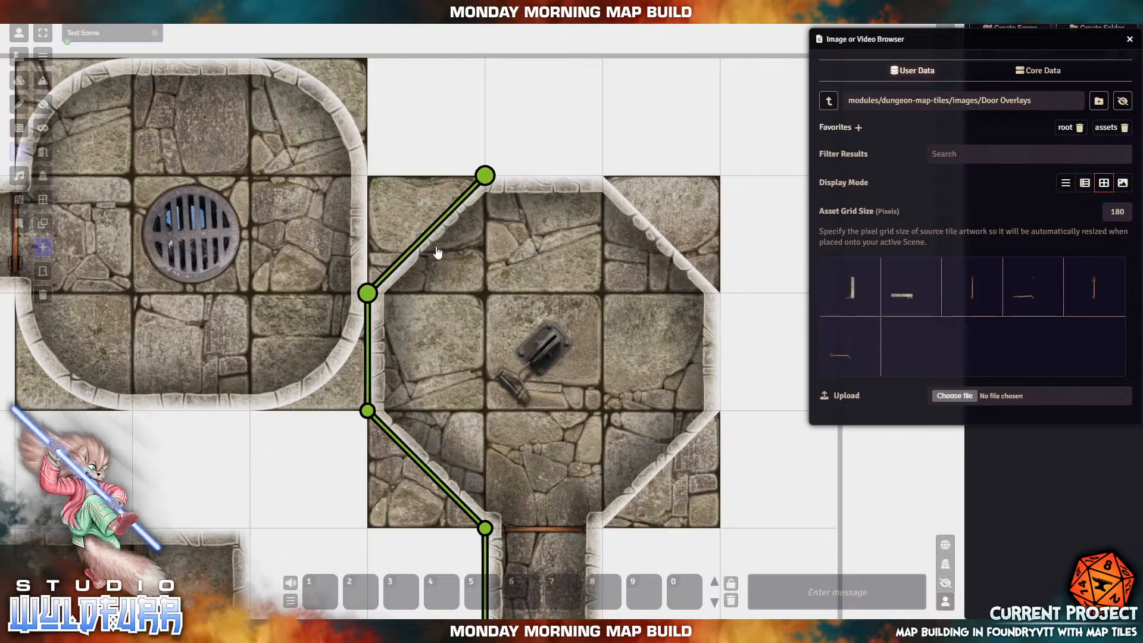
left_click_drag(602, 175, 485, 175)
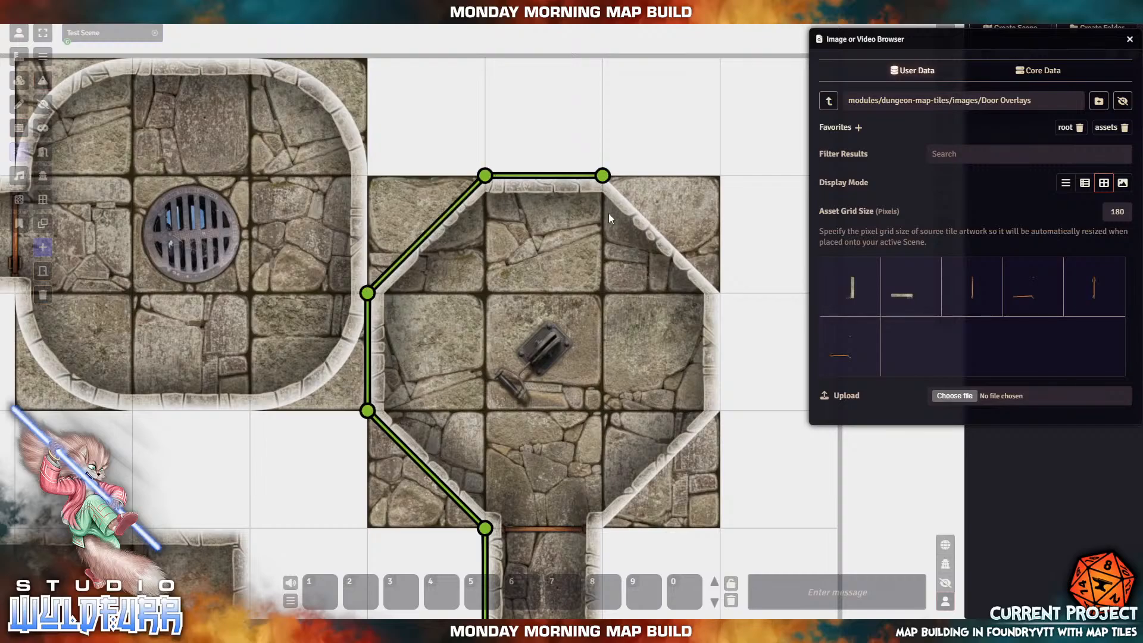
left_click_drag(719, 295, 625, 198)
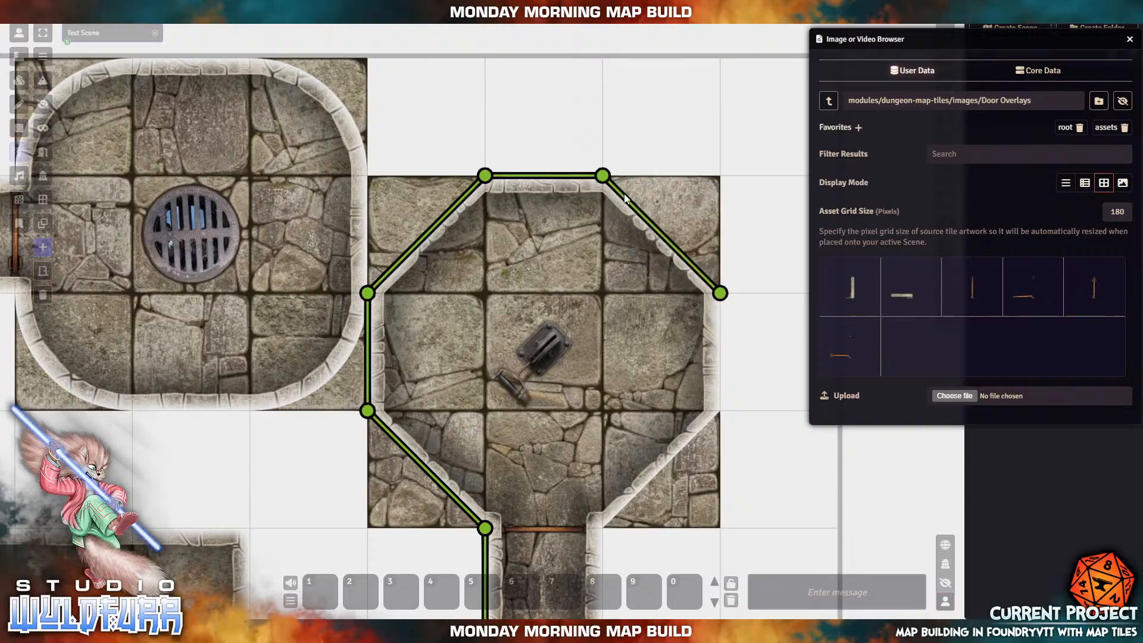
left_click_drag(720, 410, 720, 293)
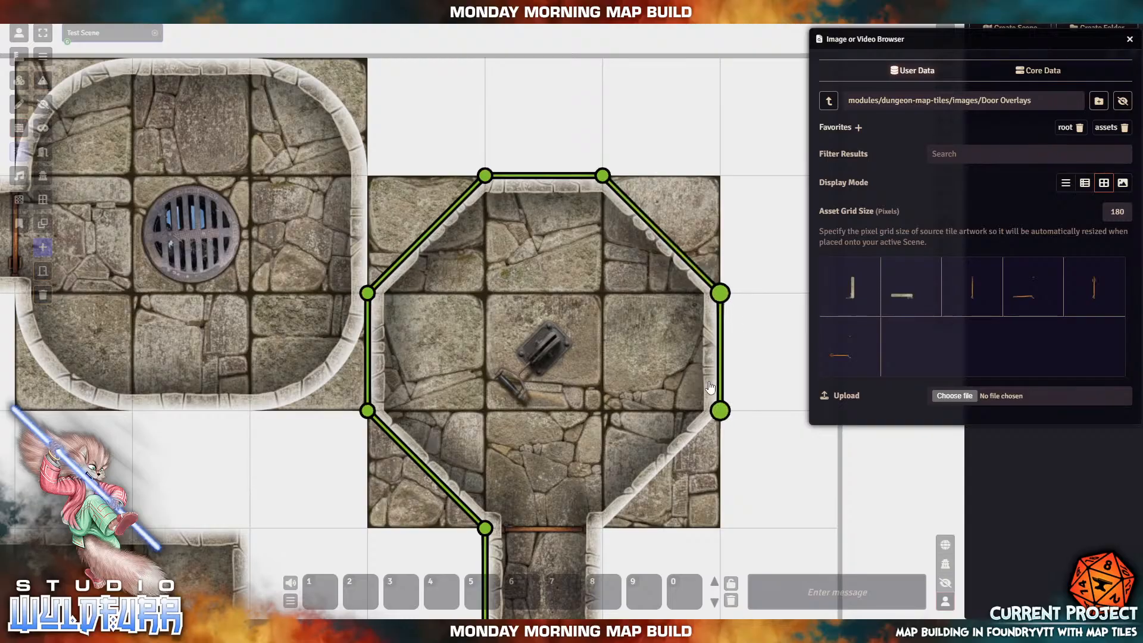
left_click_drag(601, 529, 720, 411)
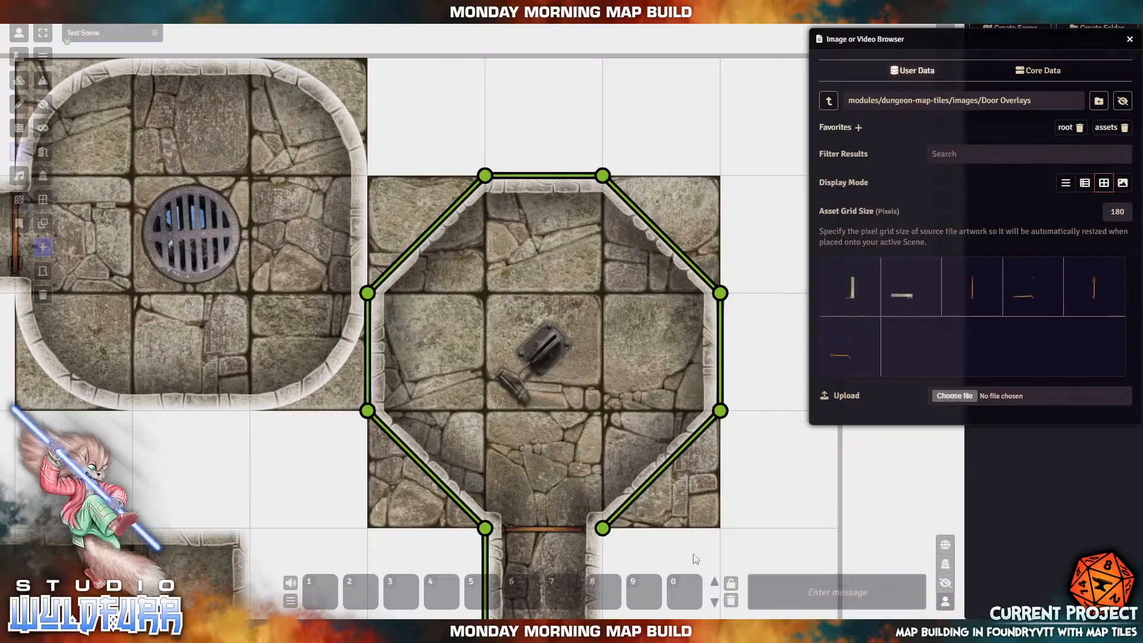
Step: Draw walls down the east side of the octagonal room's passage and along both sides of the eastern corridor to the map edge
left_click_drag(693, 555, 706, 146)
mouse_move(617, 123)
left_mouse_down()
mouse_move(630, 238)
mouse_move(622, 143)
left_mouse_up()
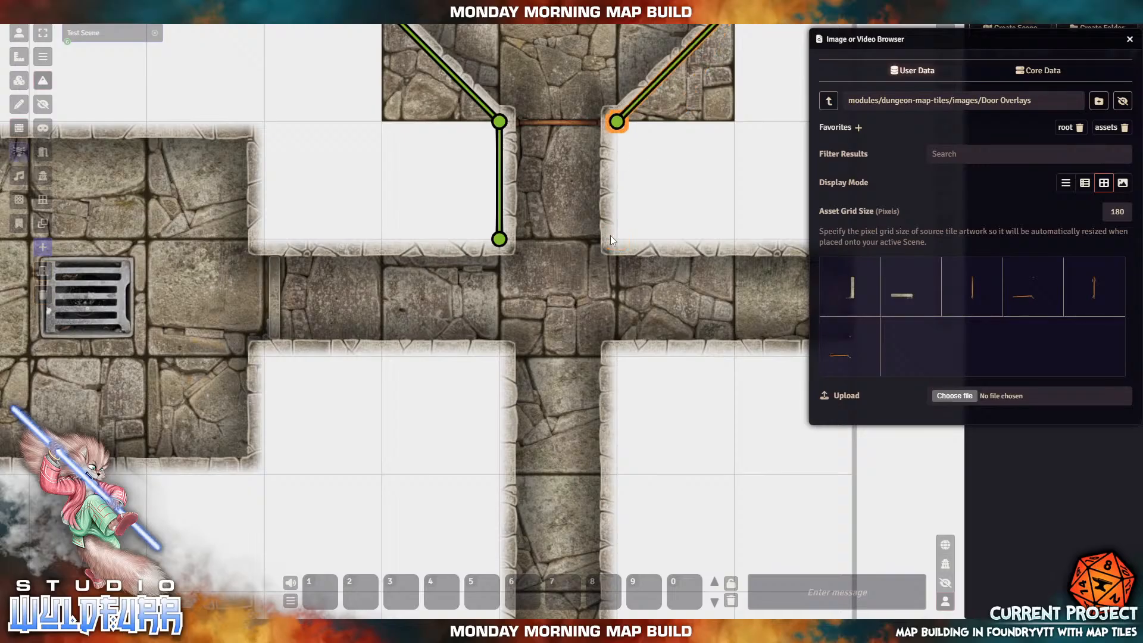
left_click_drag(619, 212, 616, 239)
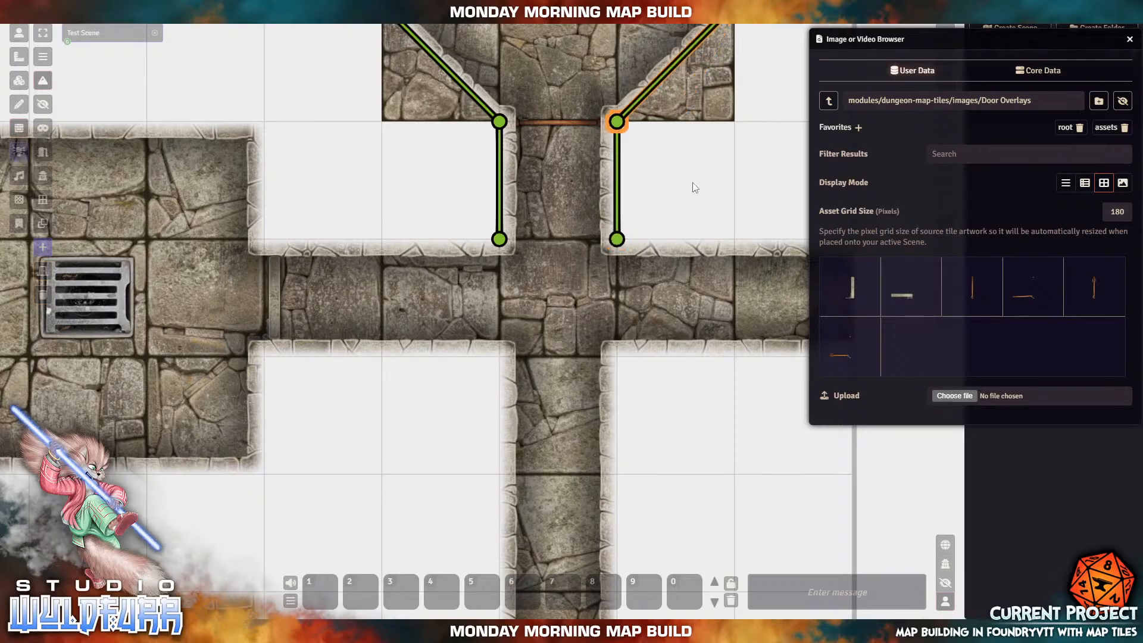
left_click_drag(706, 189, 403, 195)
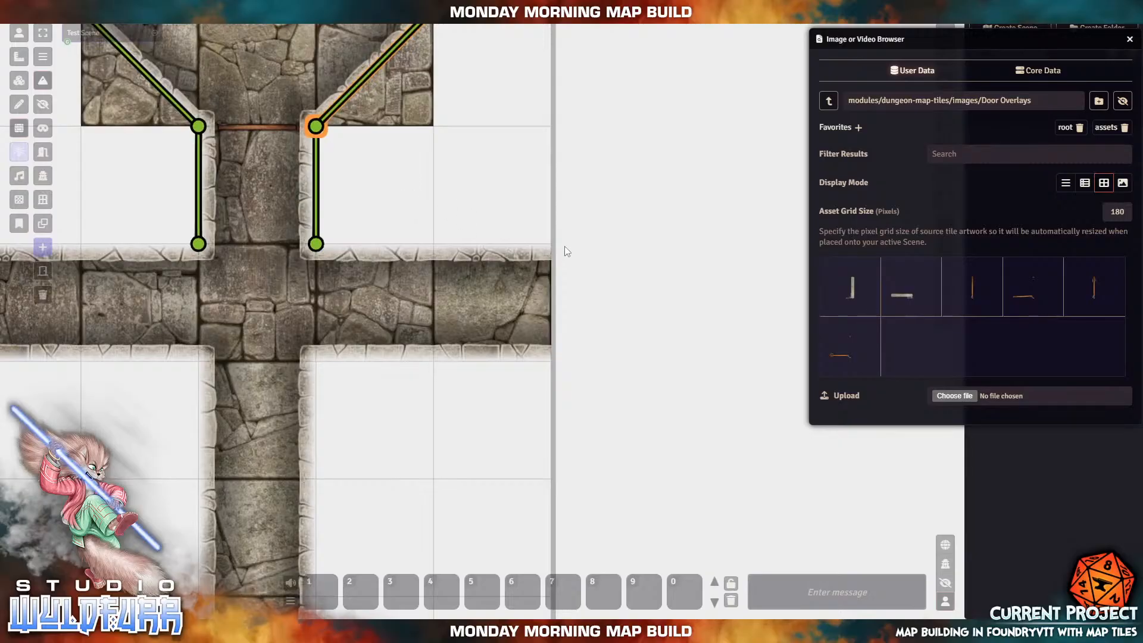
left_click_drag(550, 244, 316, 244)
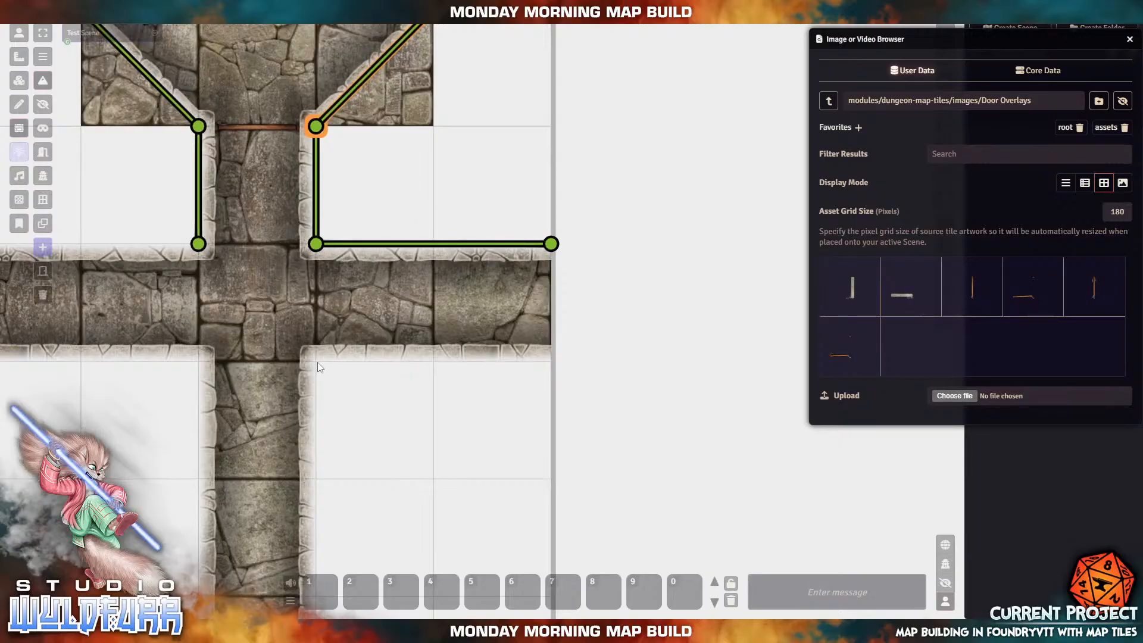
left_click_drag(316, 361, 551, 360)
left_click_drag(423, 411, 518, 289)
left_click_drag(518, 518, 562, 390)
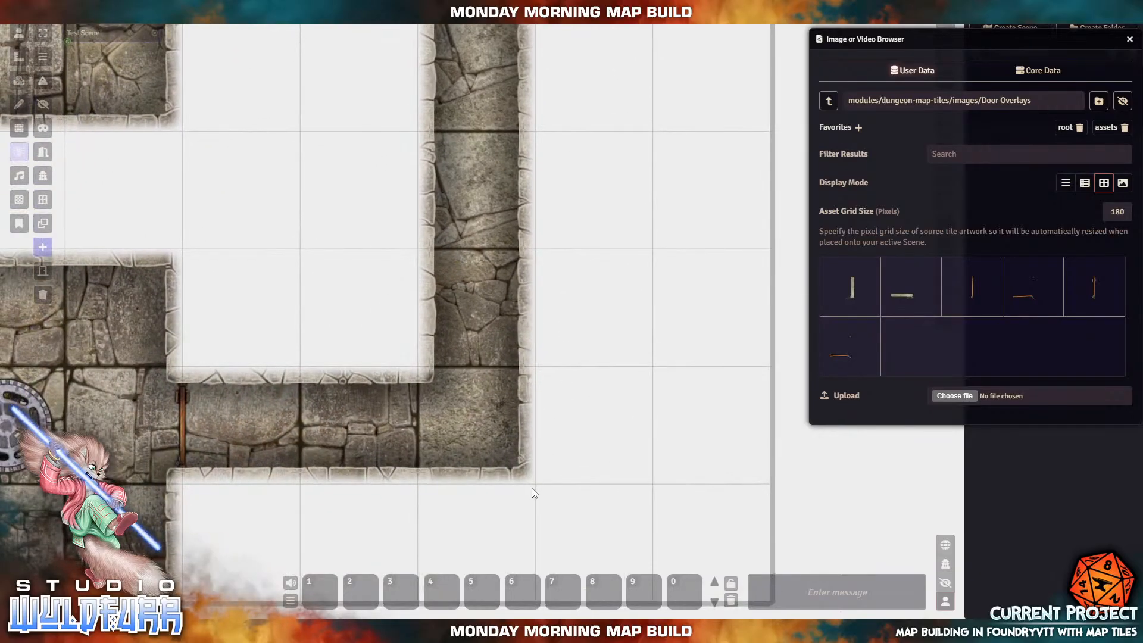
left_click_drag(534, 483, 542, 58)
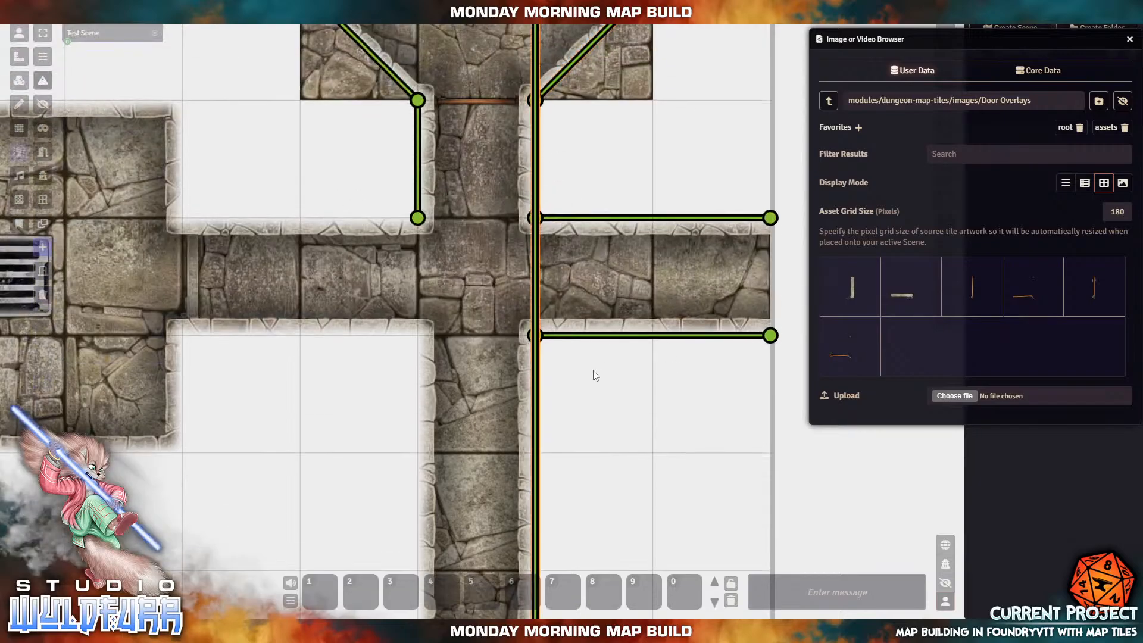
key("Delete")
Step: Draw walls along the outer east side of the long southern corridor and its bottom side up to the wooden door
left_click_drag(610, 485, 601, 278)
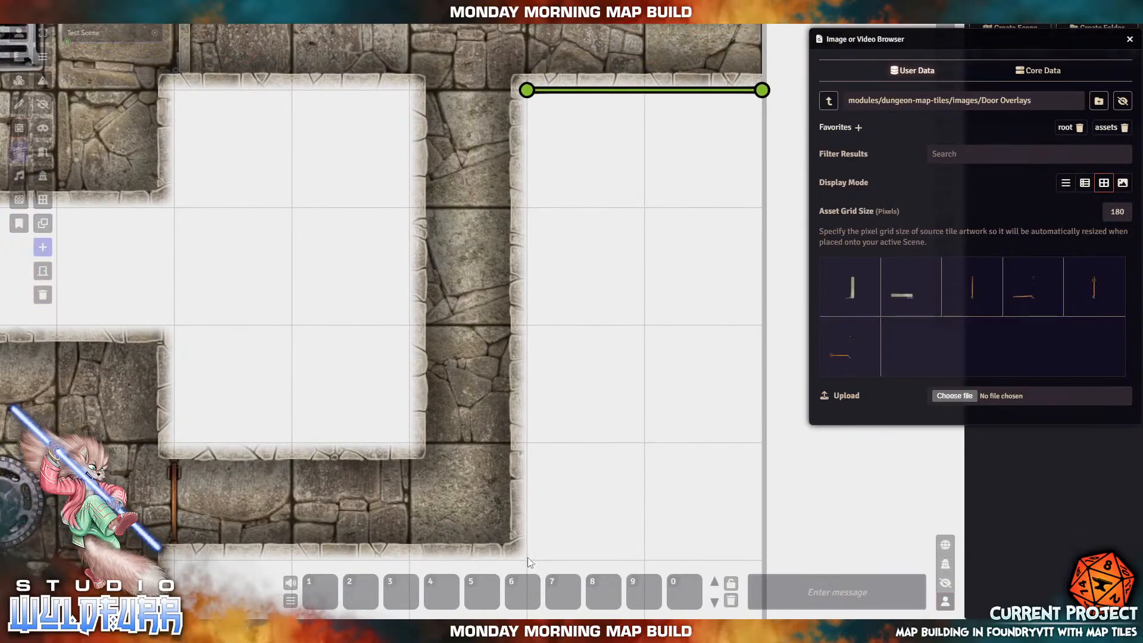
left_click_drag(527, 557, 527, 127)
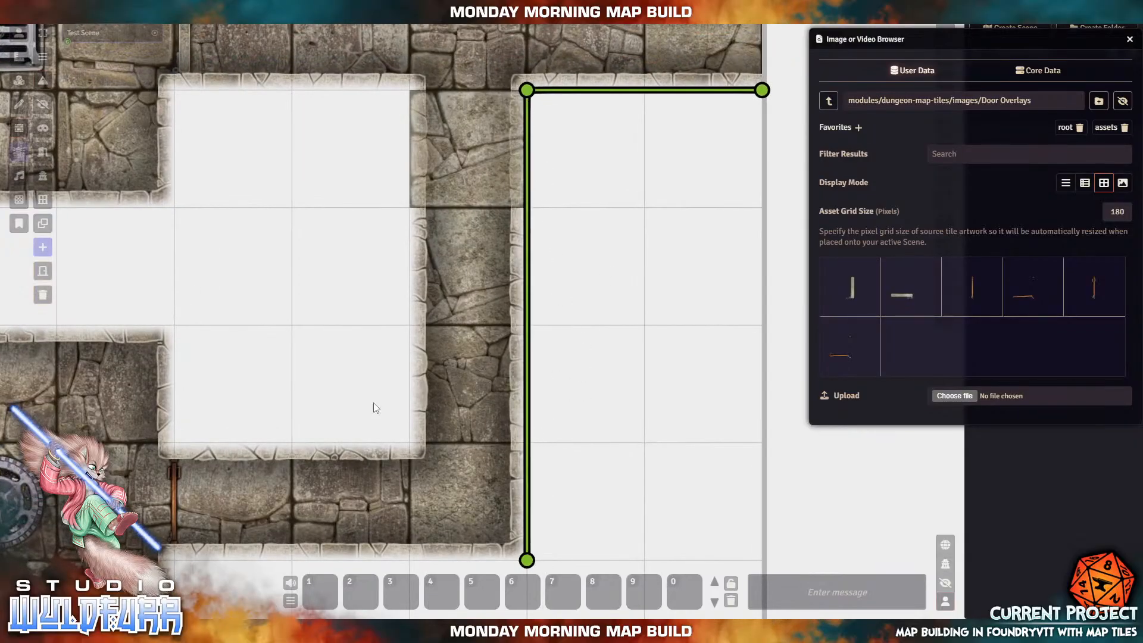
left_click_drag(174, 560, 527, 559)
Step: Enclose the southern room with the round drain cover in walls, leaving its east doorway open
left_click_drag(292, 467, 677, 224)
left_click_drag(561, 433, 561, 315)
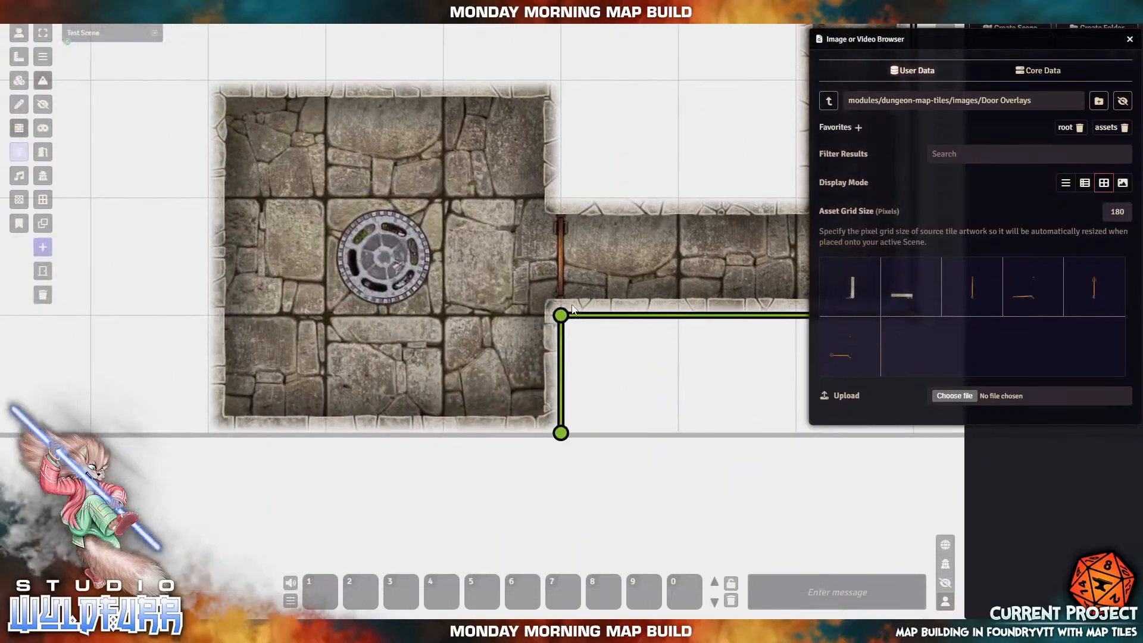
left_click_drag(209, 431, 560, 432)
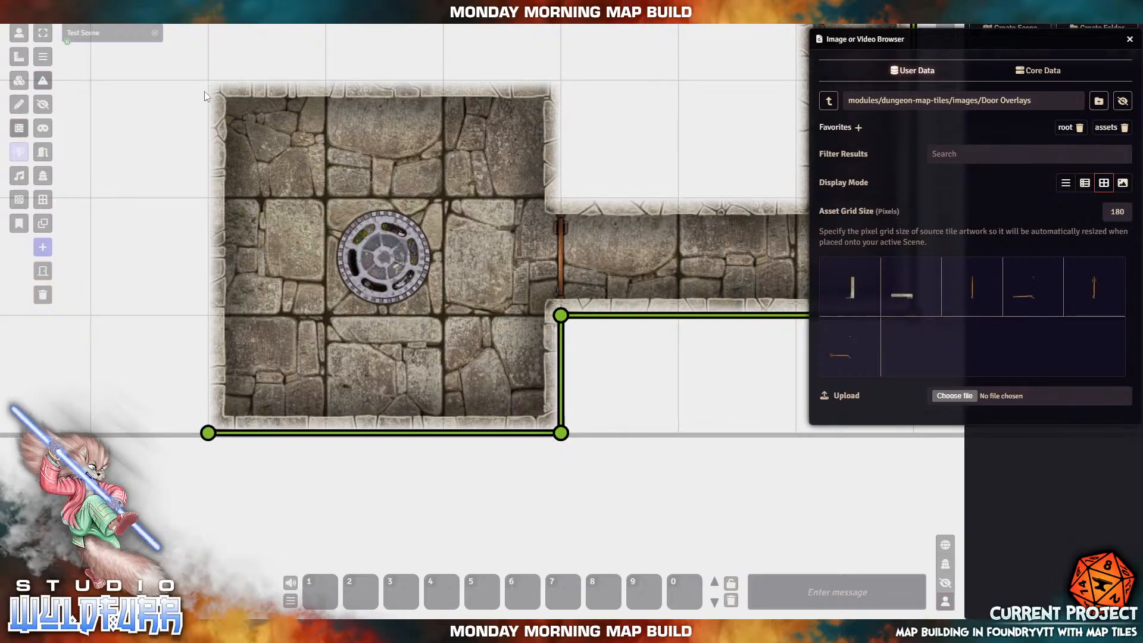
left_click_drag(205, 92, 183, 350)
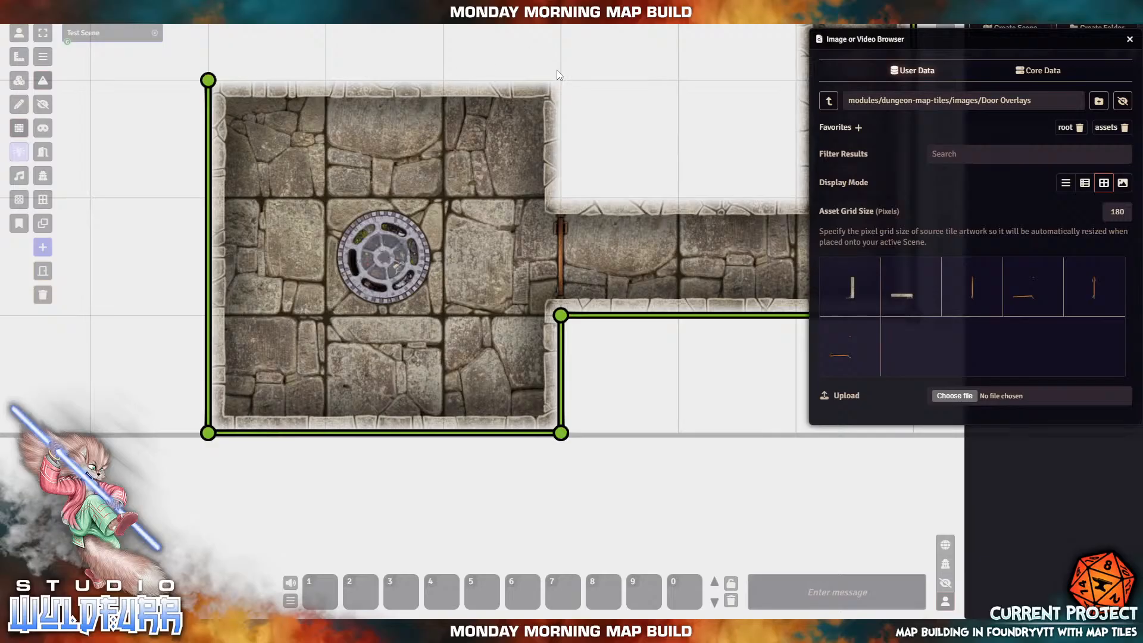
left_click_drag(563, 85, 241, 89)
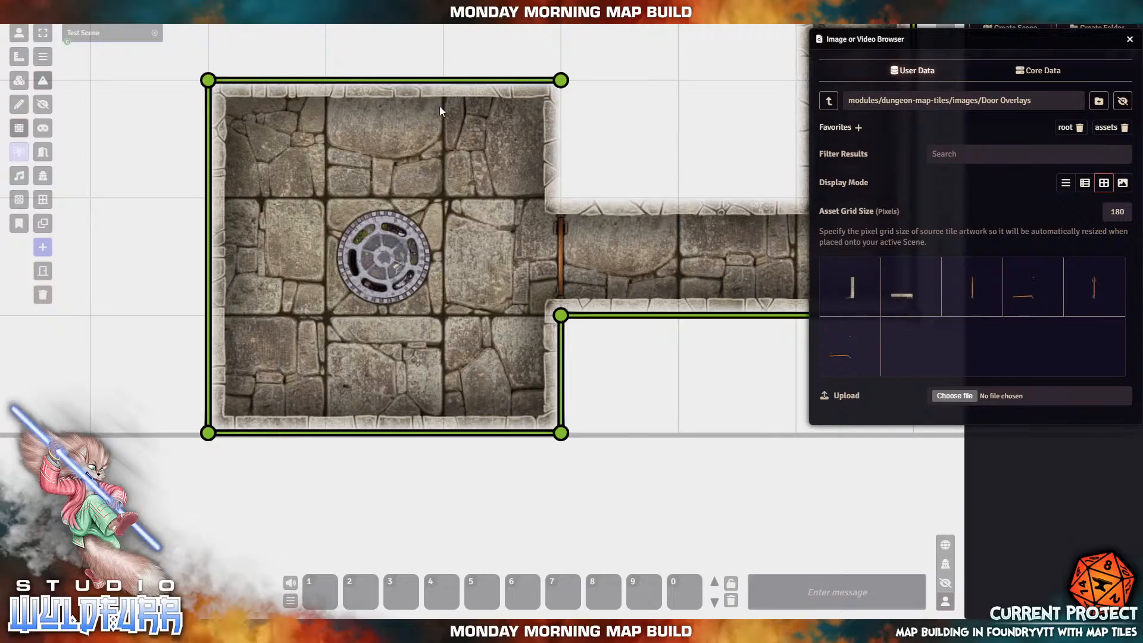
left_click_drag(558, 195, 560, 80)
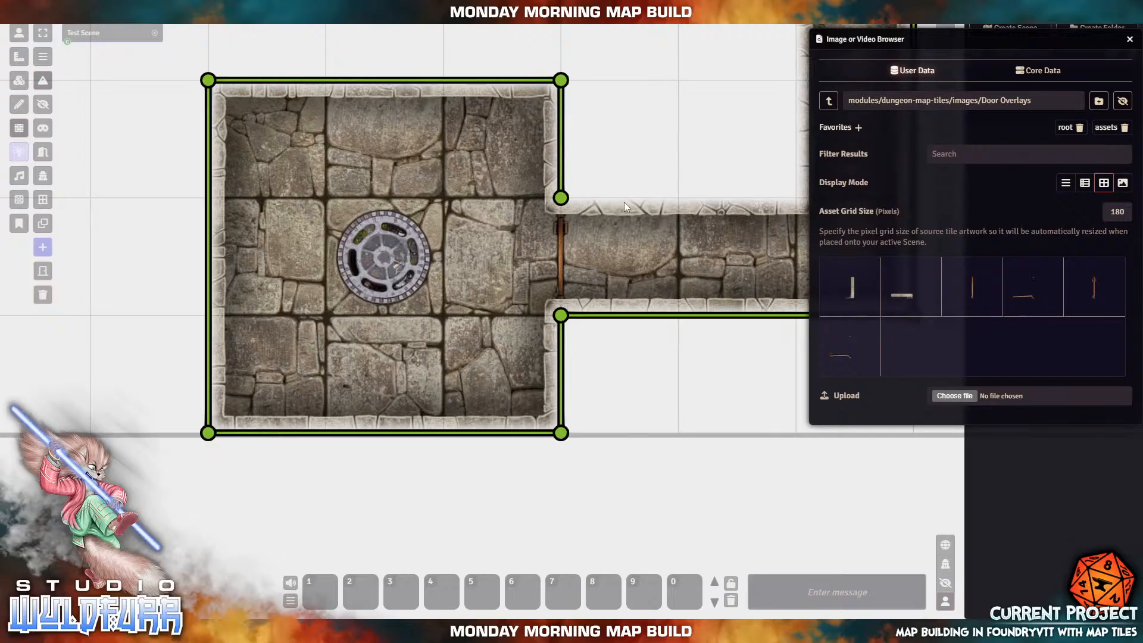
left_click_drag(693, 122, 514, 311)
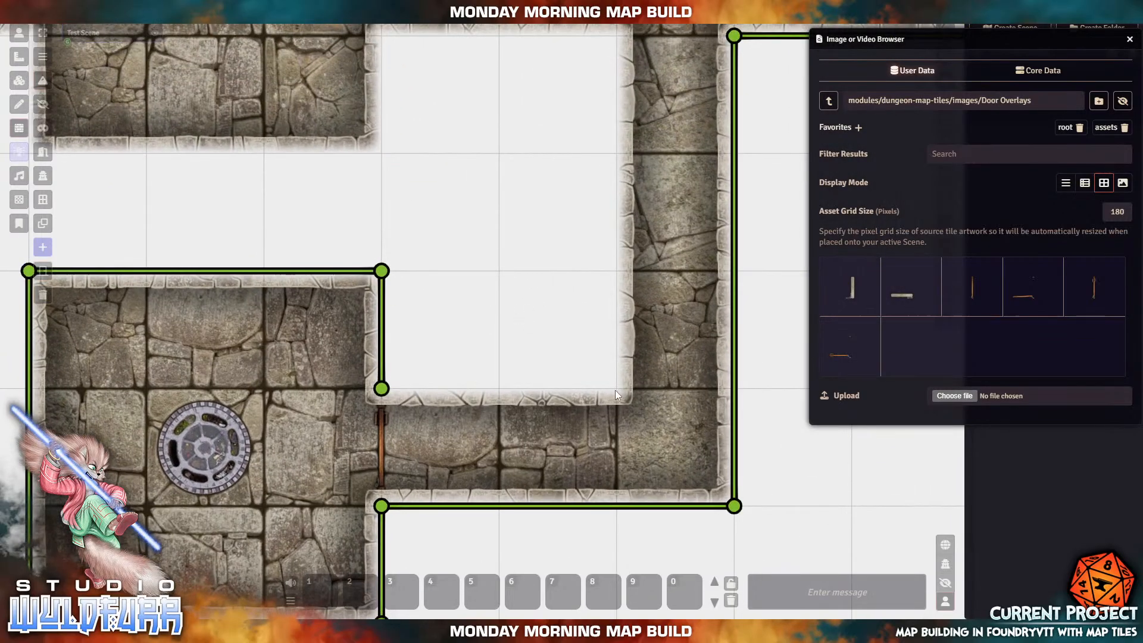
Step: Draw walls around the blank block between the southern room and the long southern corridor, including the grate room's lower east side
left_click_drag(614, 387, 381, 388)
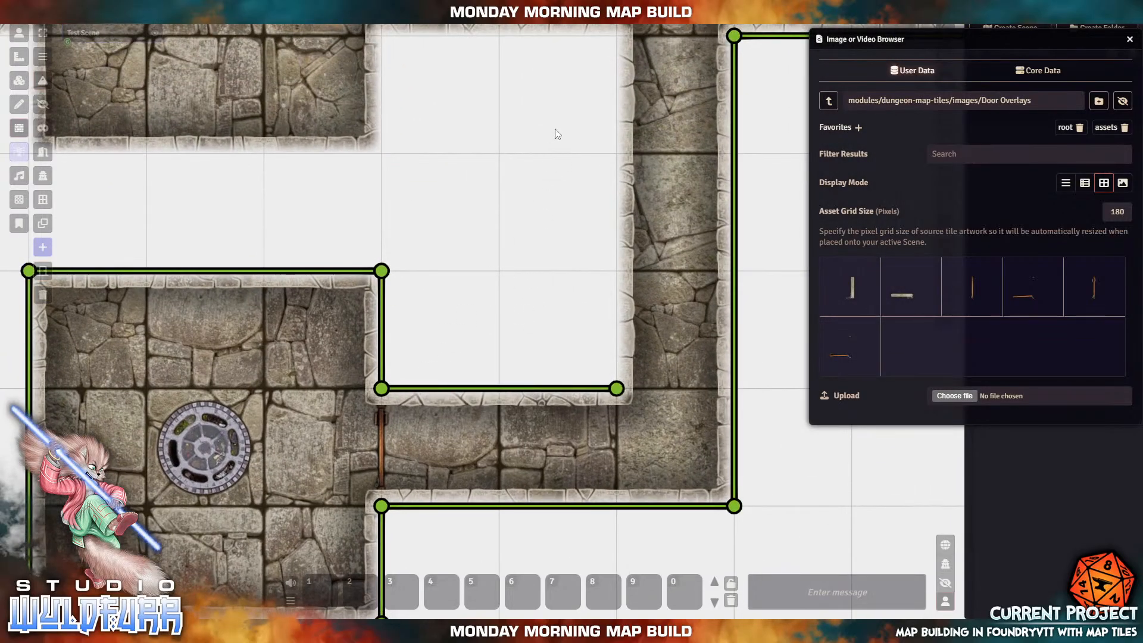
left_click_drag(557, 133, 545, 223)
left_click_drag(608, 128, 607, 481)
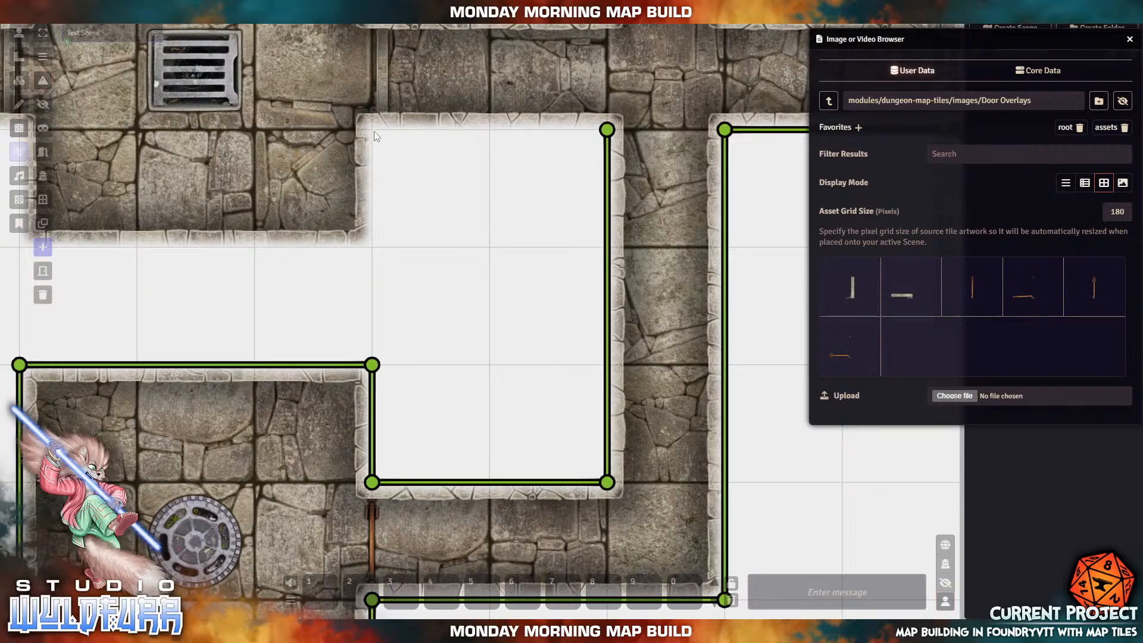
left_click_drag(375, 135, 607, 129)
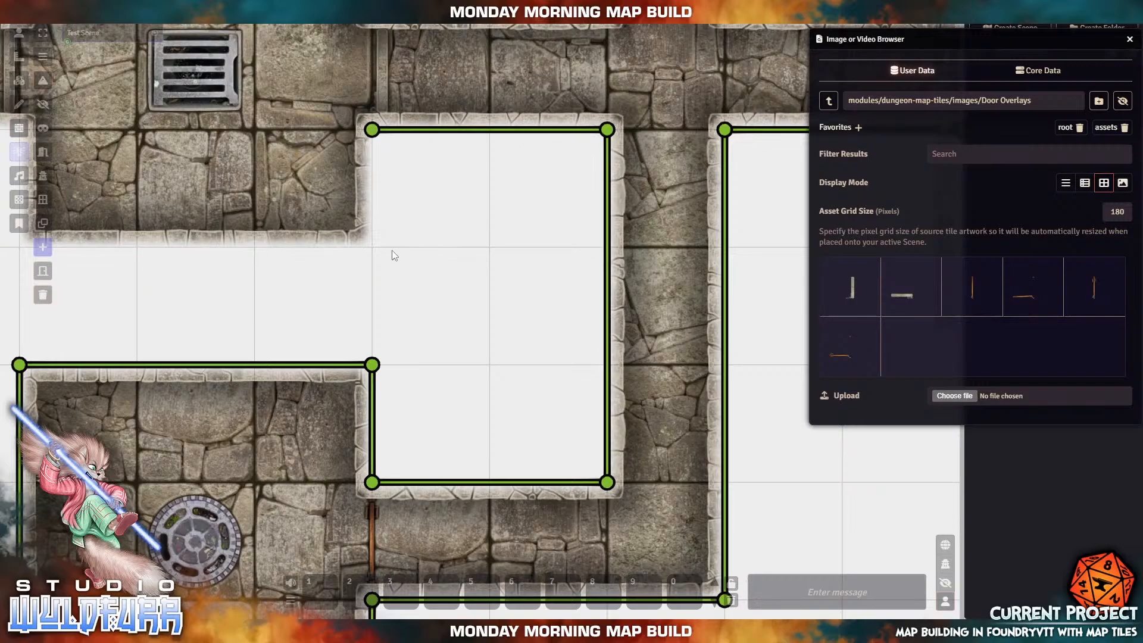
left_click_drag(372, 245, 381, 146)
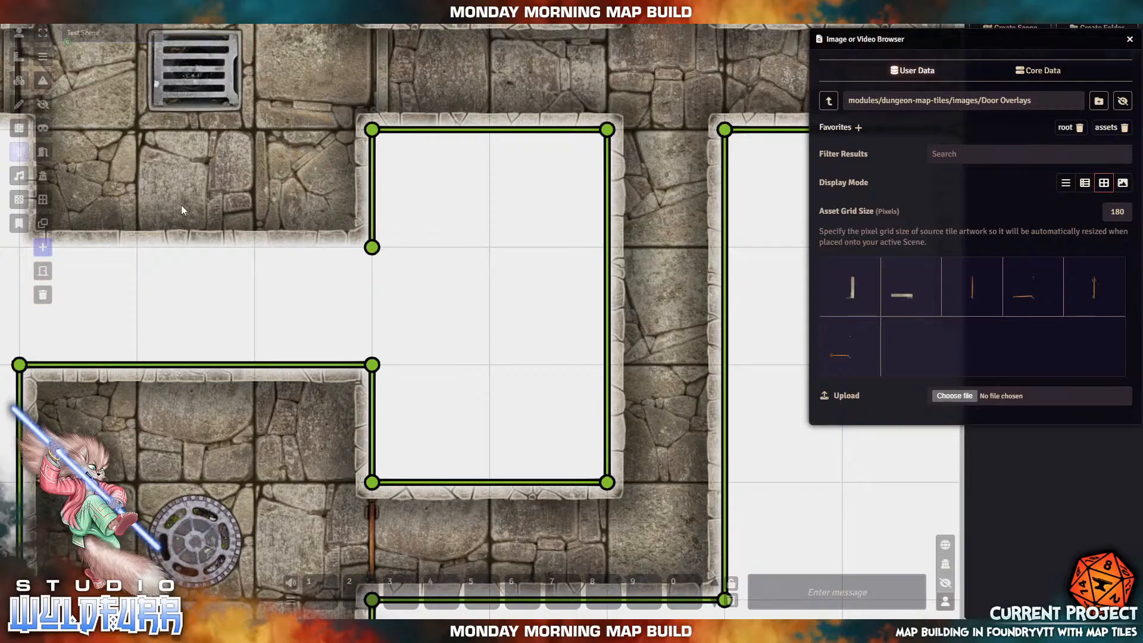
Step: Draw walls along the square grate room's south side and lower west side, plus the south side of its western corridor
left_click_drag(175, 223, 526, 287)
left_click_drag(373, 313, 723, 312)
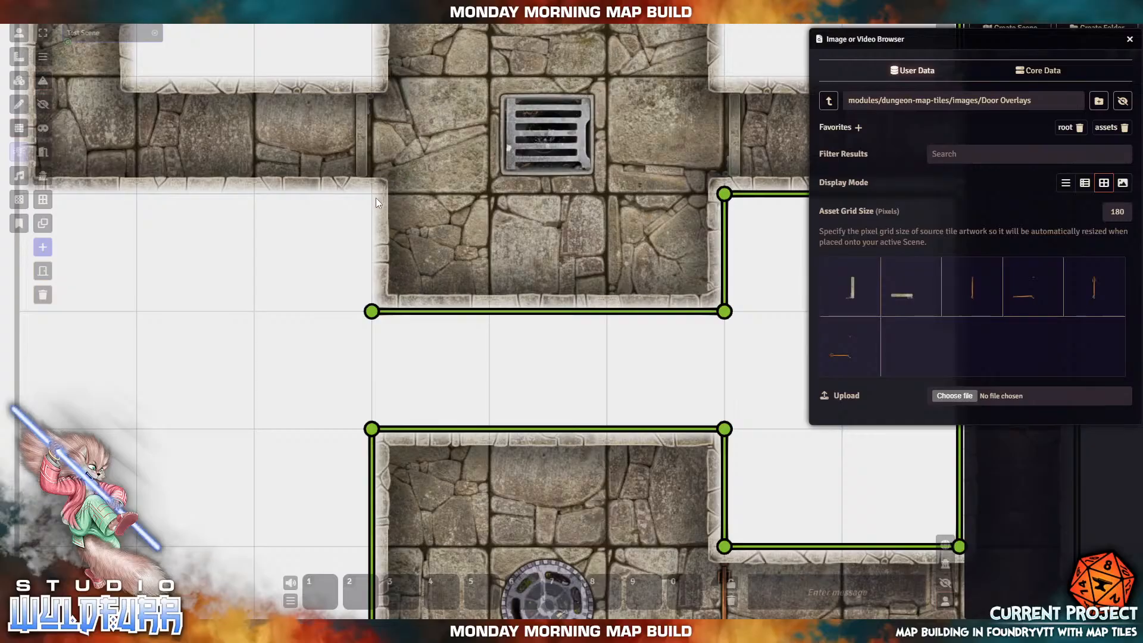
left_click_drag(370, 198, 371, 310)
left_click_drag(204, 234, 459, 284)
left_click_drag(309, 235, 644, 241)
Step: Draw walls up the western corridor's outer west side and along its north side to the rounded room's west door
left_click_drag(536, 77, 543, 230)
left_click_drag(522, 134, 529, 341)
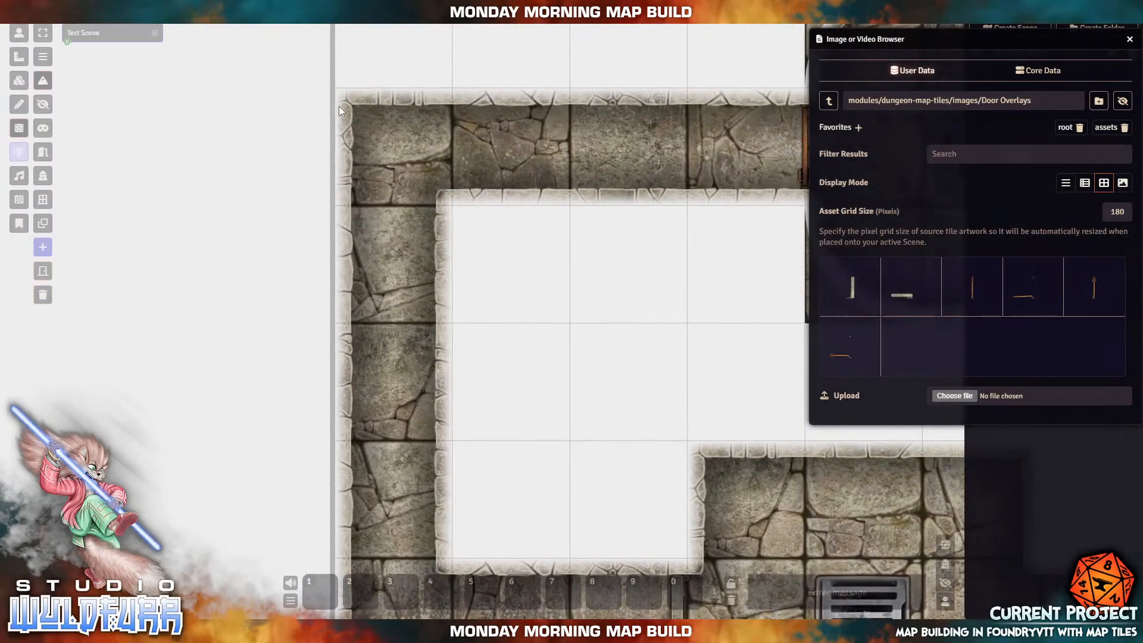
scroll(491, 198, "down", 6)
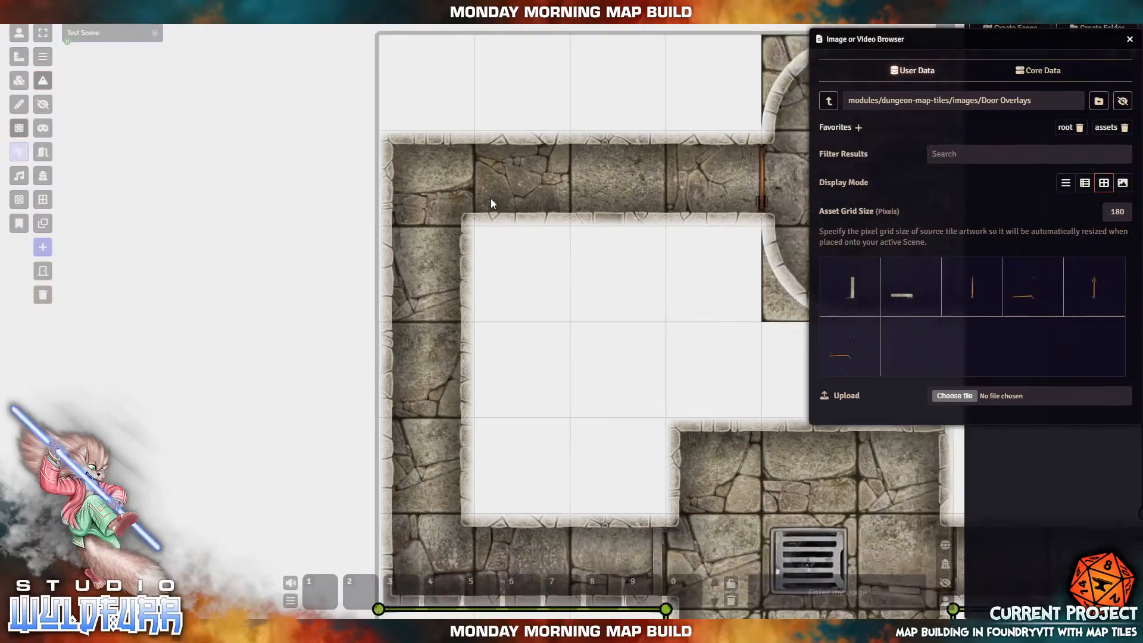
left_click_drag(563, 353, 555, 266)
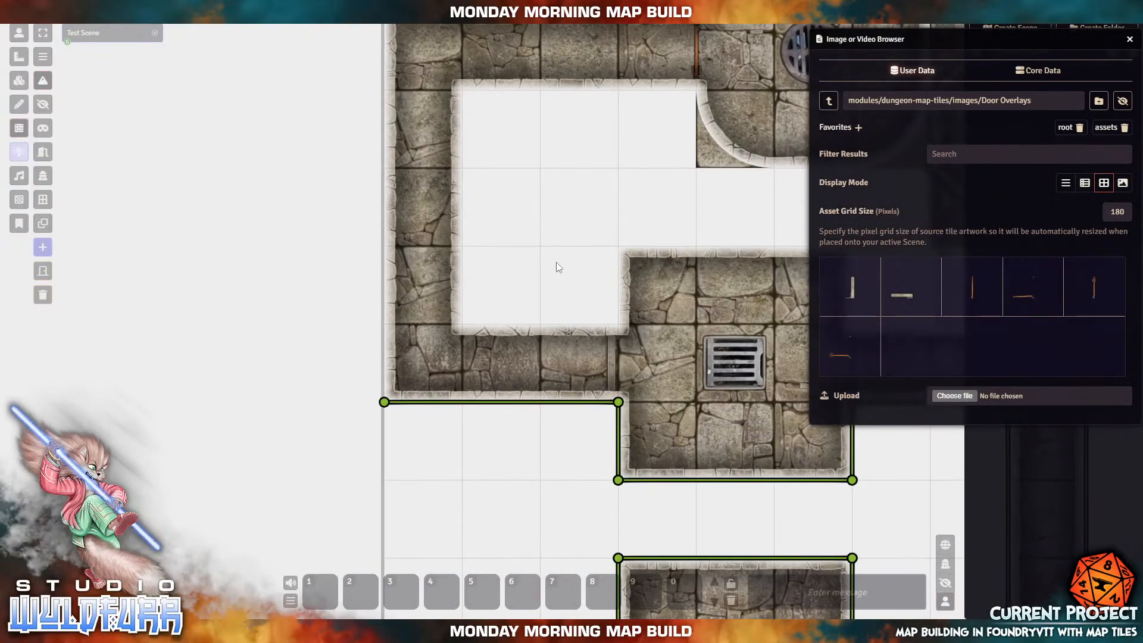
scroll(555, 244, "up", 2)
scroll(555, 244, "down", 3)
scroll(555, 244, "up", 4)
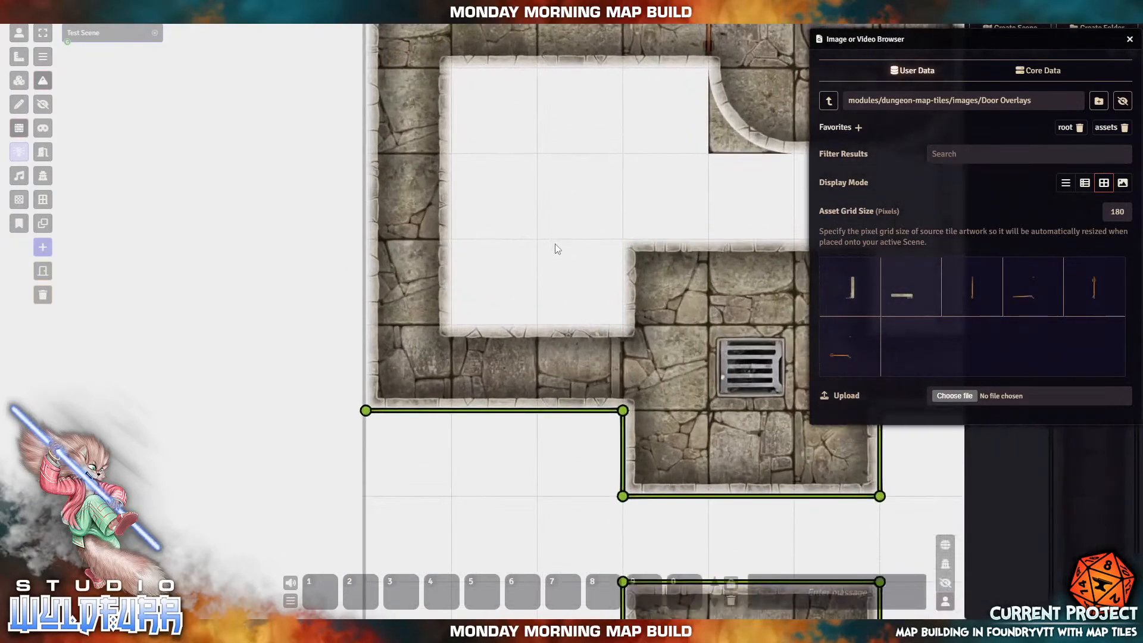
scroll(554, 244, "down", 4)
left_click_drag(539, 218, 535, 328)
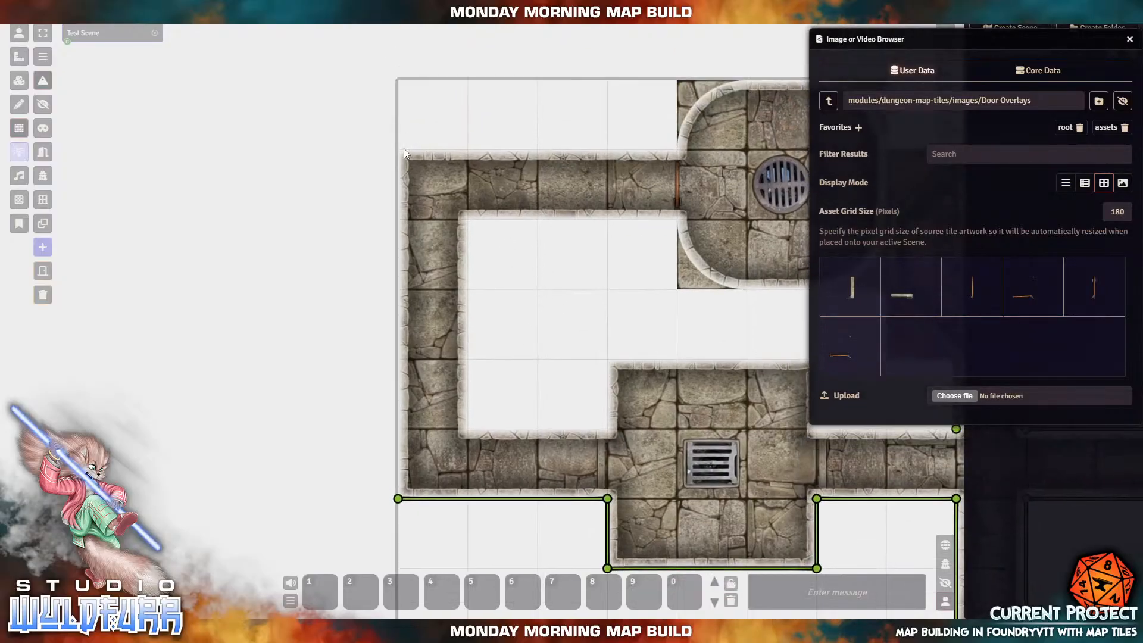
mouse_move(398, 150)
left_mouse_down()
mouse_move(435, 324)
mouse_move(420, 486)
left_mouse_up()
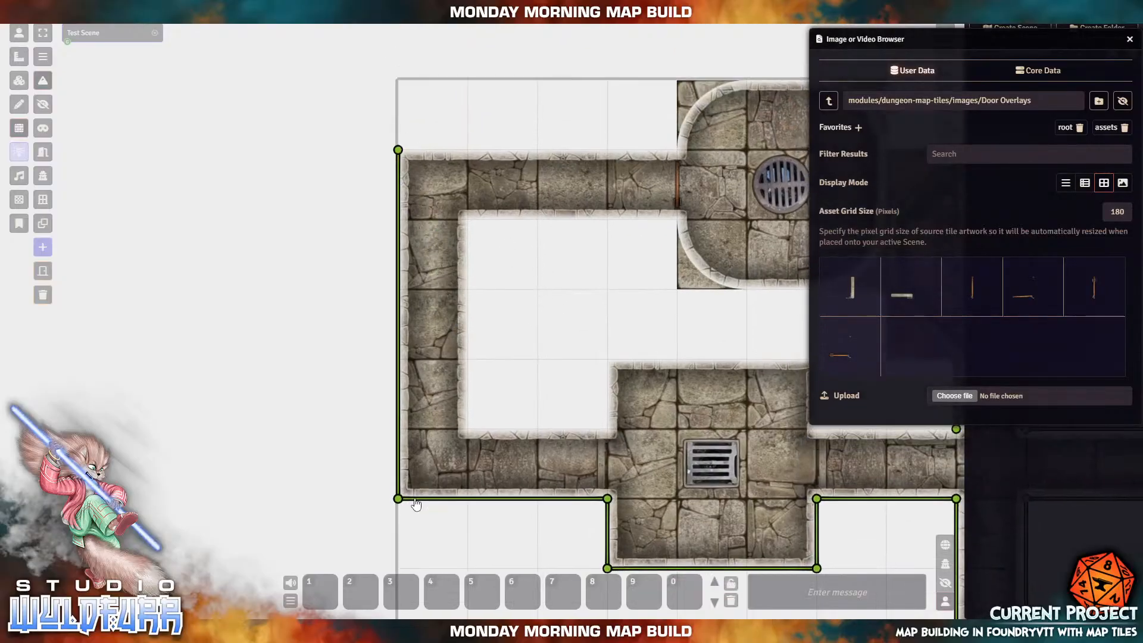
left_click_drag(564, 340, 448, 418)
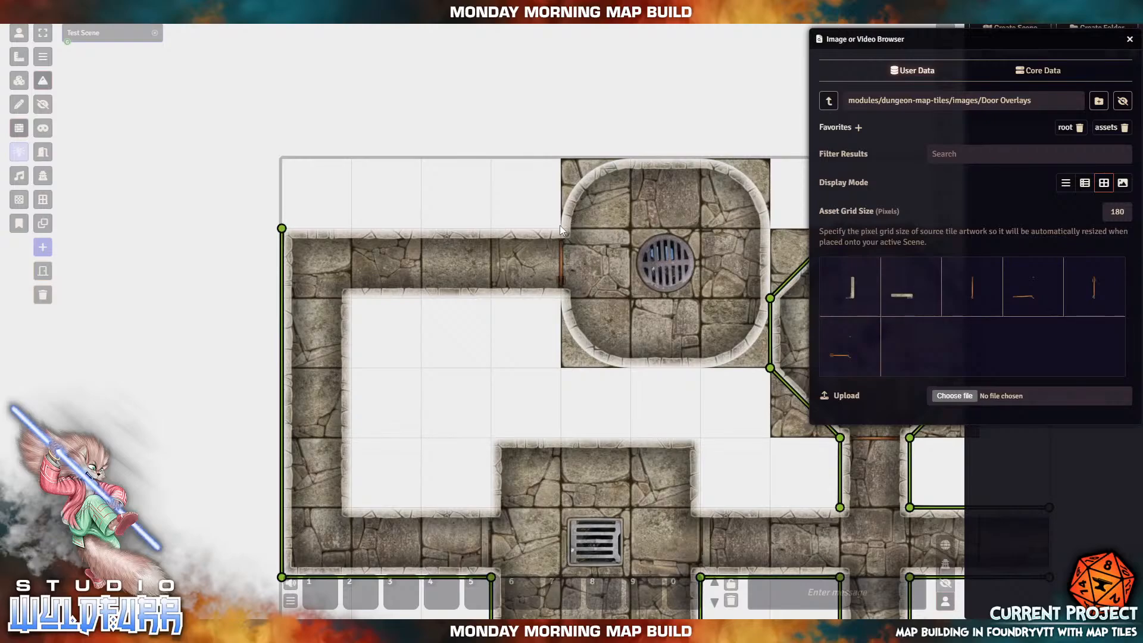
left_click_drag(561, 228, 281, 228)
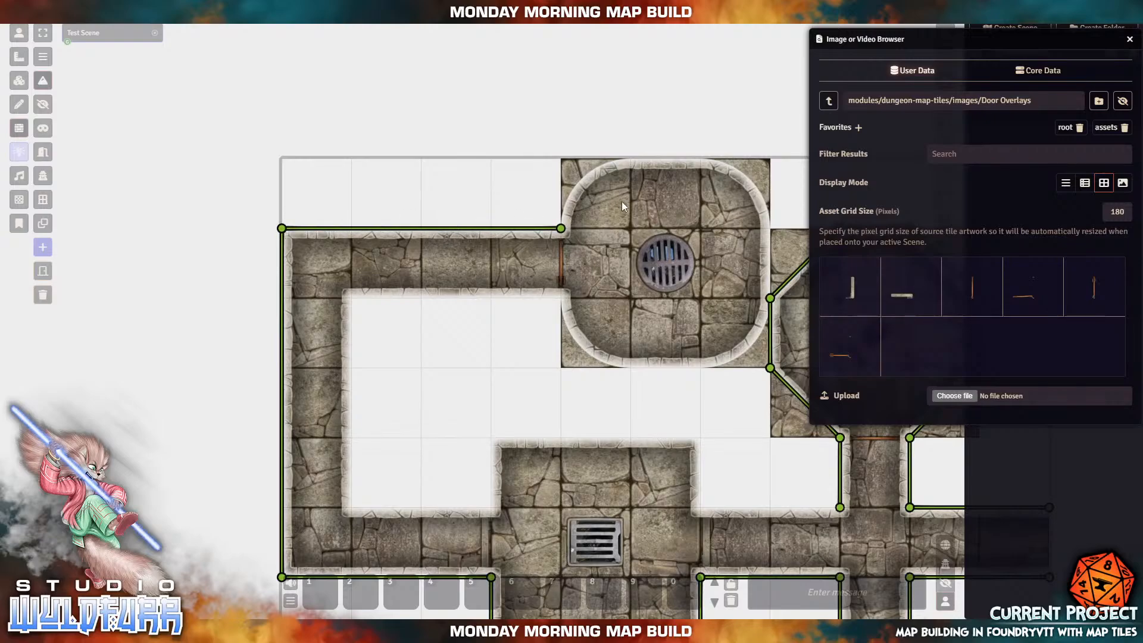
Step: Draw one-square walls along the north and west tile edges of the rounded room's northwest corner, meeting at the tile corner
scroll(612, 209, "up", 10)
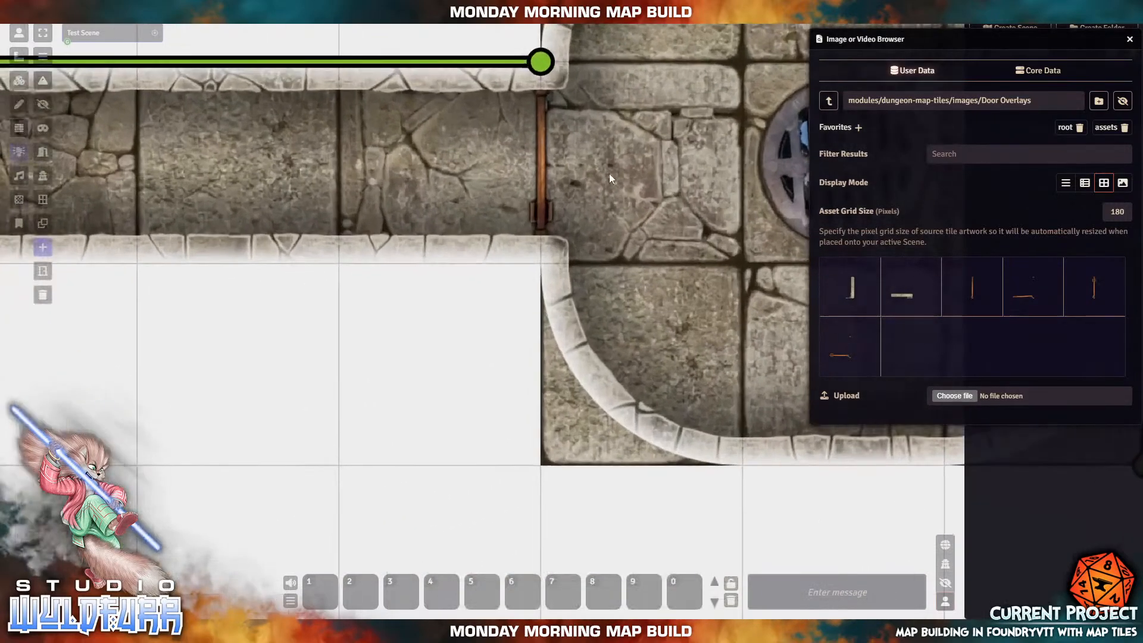
left_click_drag(609, 175, 516, 479)
left_click_drag(571, 263, 540, 319)
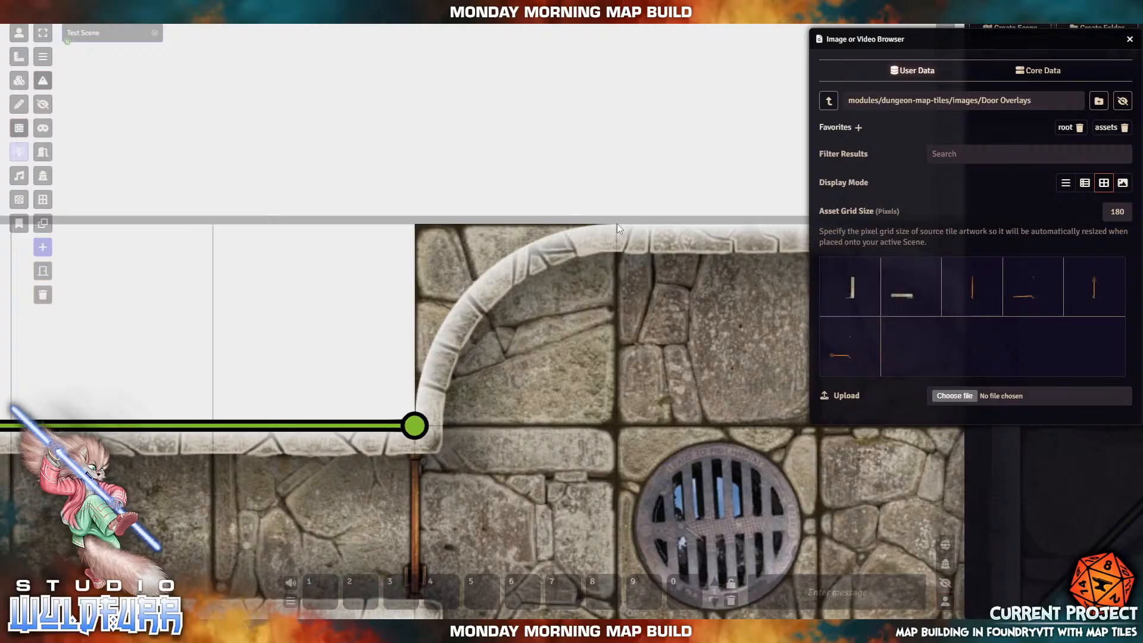
left_click_drag(527, 257, 477, 280)
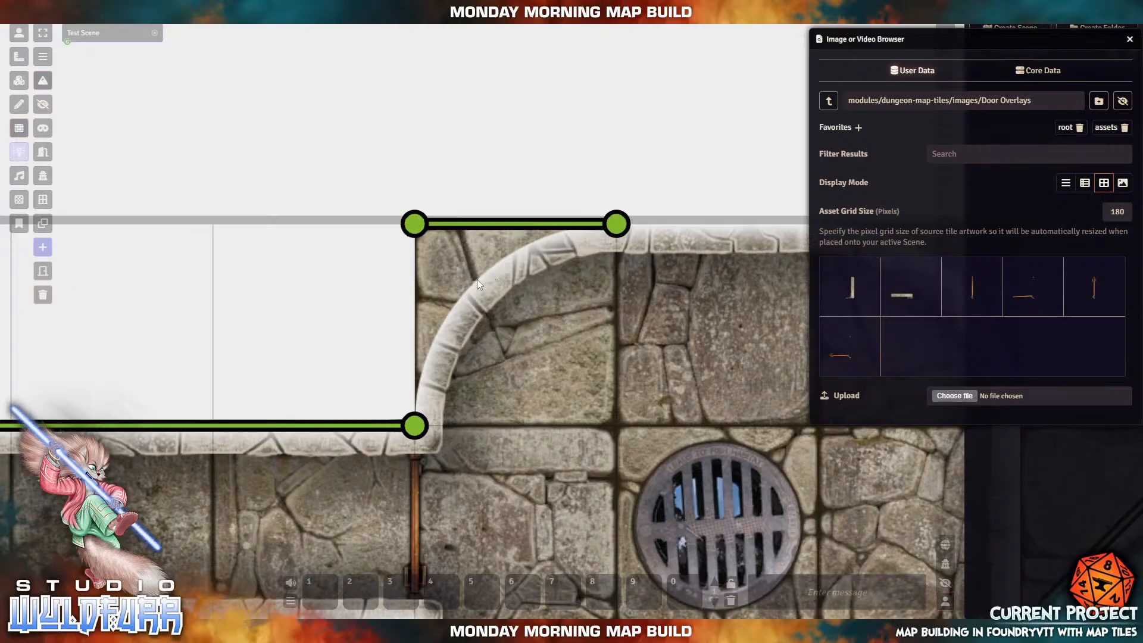
left_click(415, 227)
left_click_drag(424, 256, 453, 285)
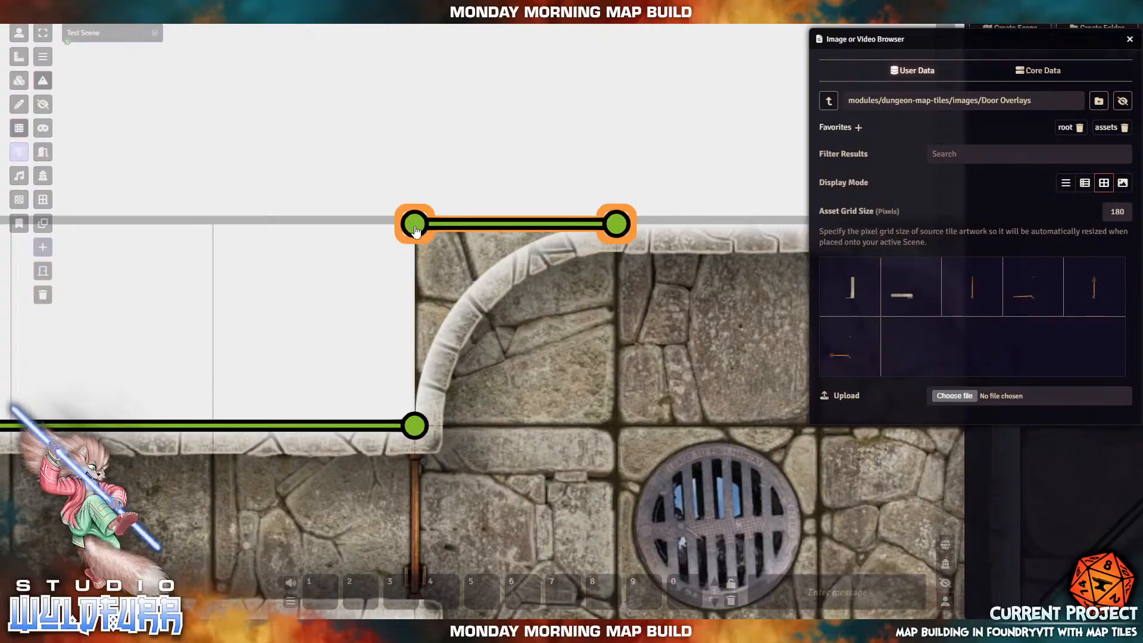
left_click_drag(410, 228, 414, 425)
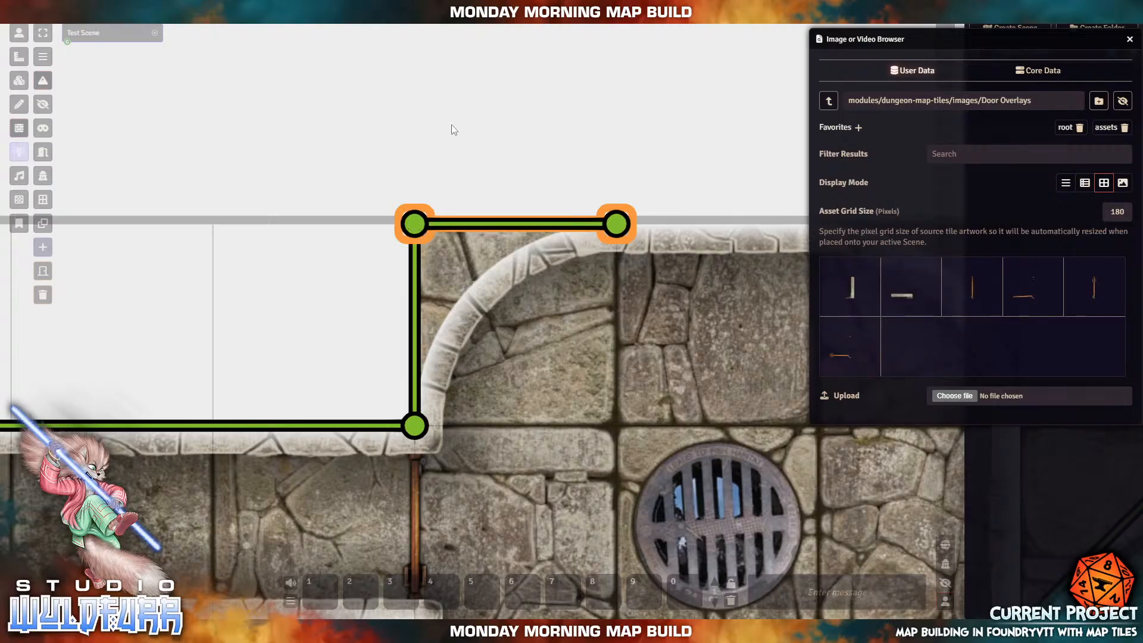
left_click_drag(341, 113, 427, 186)
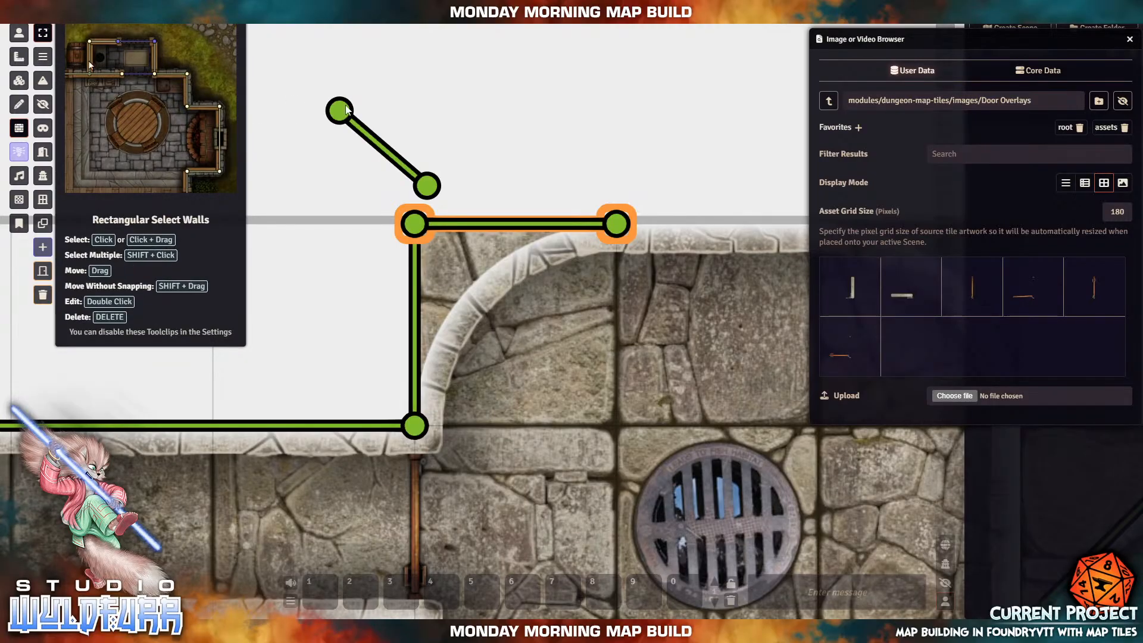
left_click_drag(252, 84, 426, 166)
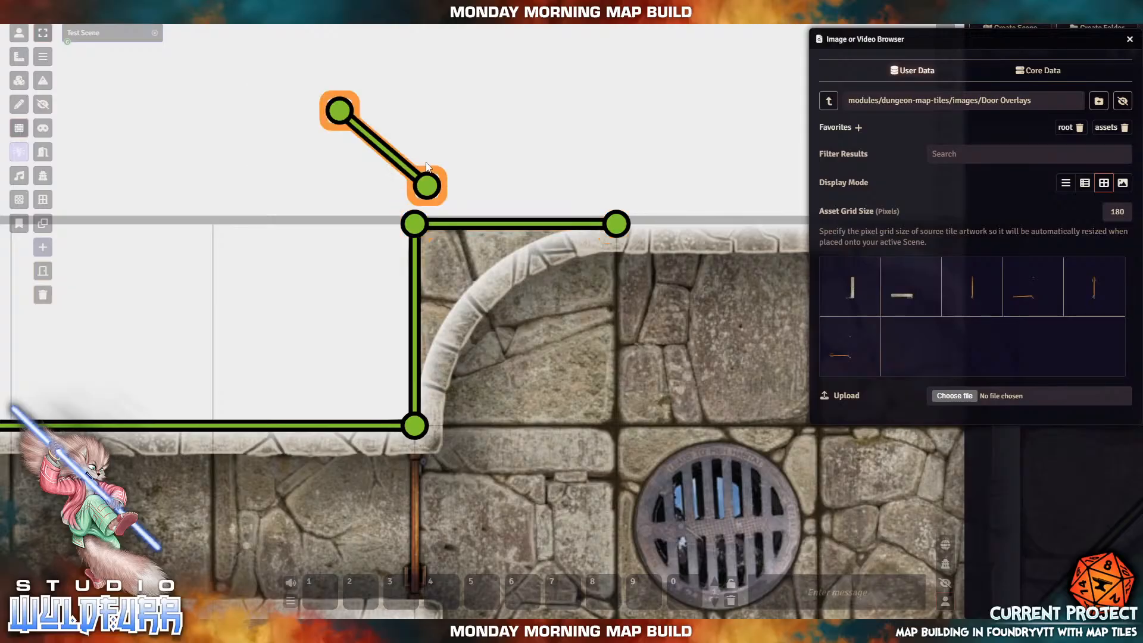
key("Delete")
Step: Move the north wall's west endpoint from the tile corner onto the upper part of the rounded room's northwest curve
left_click_drag(346, 166, 453, 259)
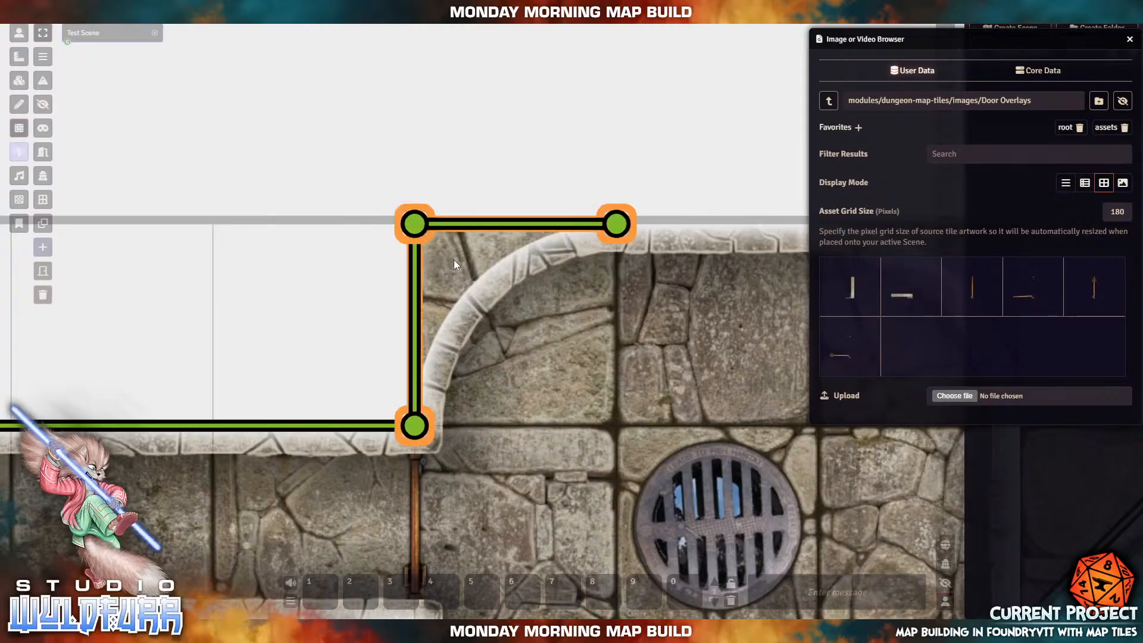
left_click(413, 225)
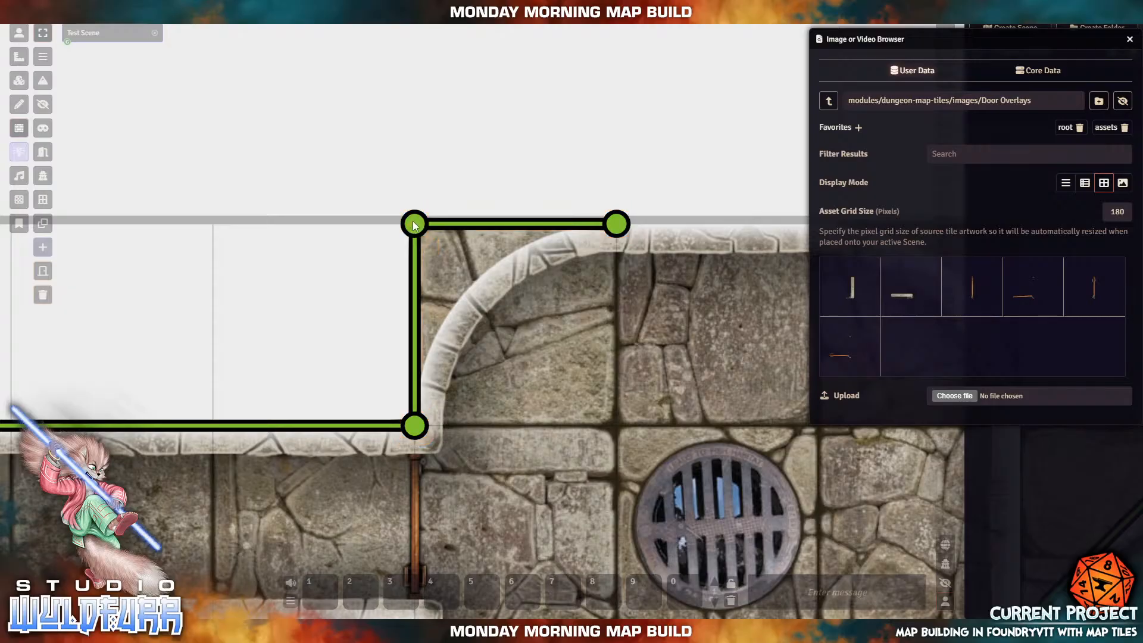
mouse_move(413, 225)
left_mouse_down()
mouse_move(441, 264)
mouse_move(424, 245)
left_mouse_up()
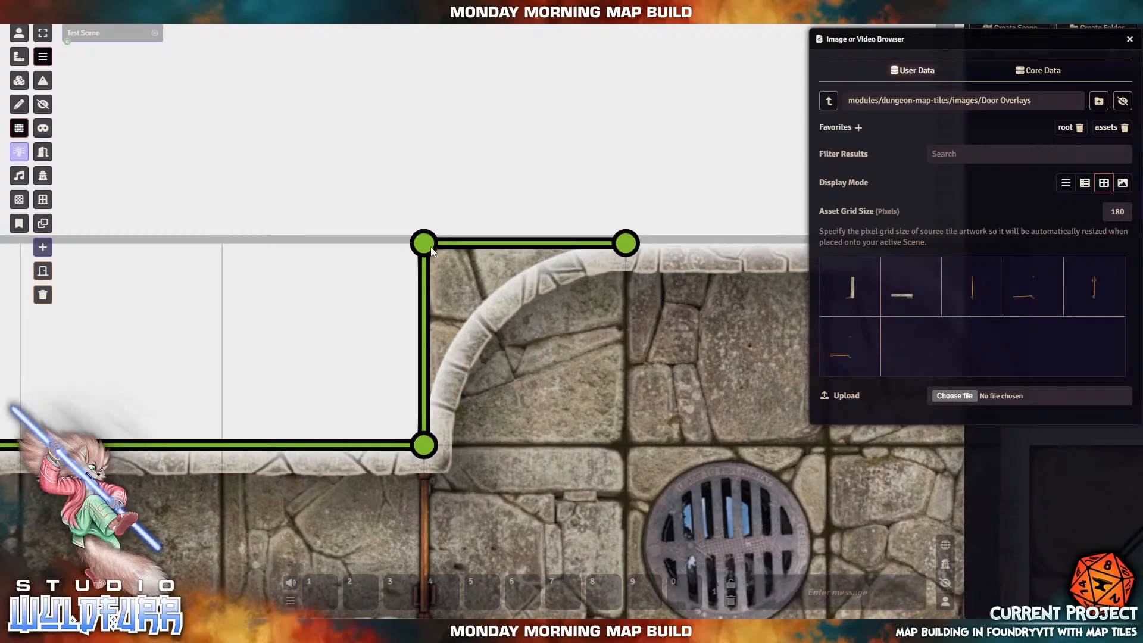
left_click(425, 249)
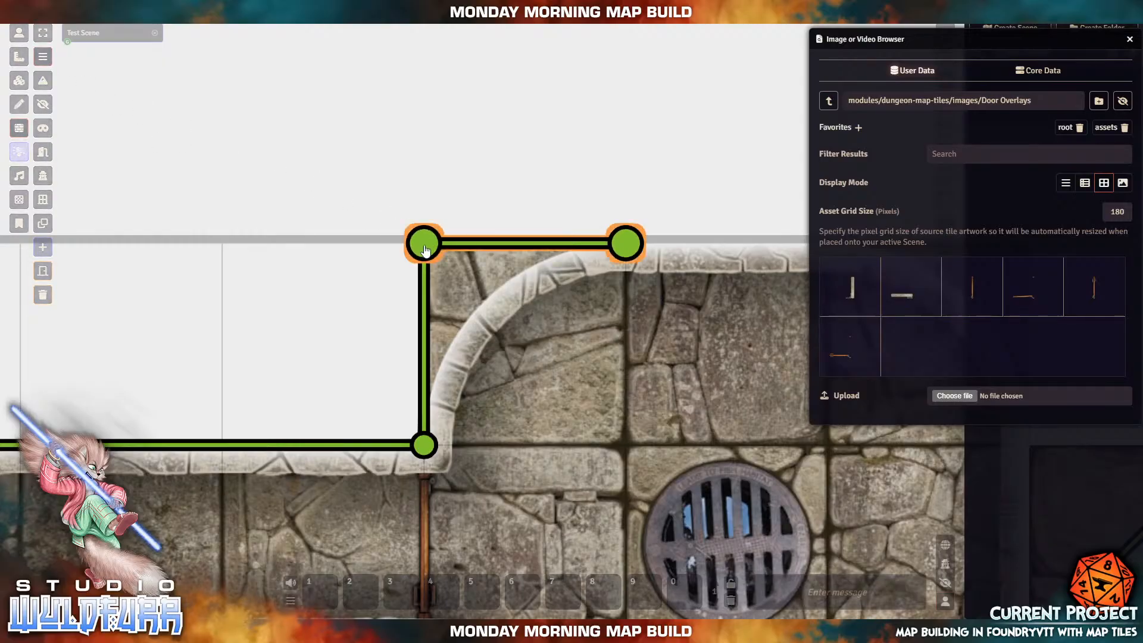
left_click_drag(425, 248, 511, 292)
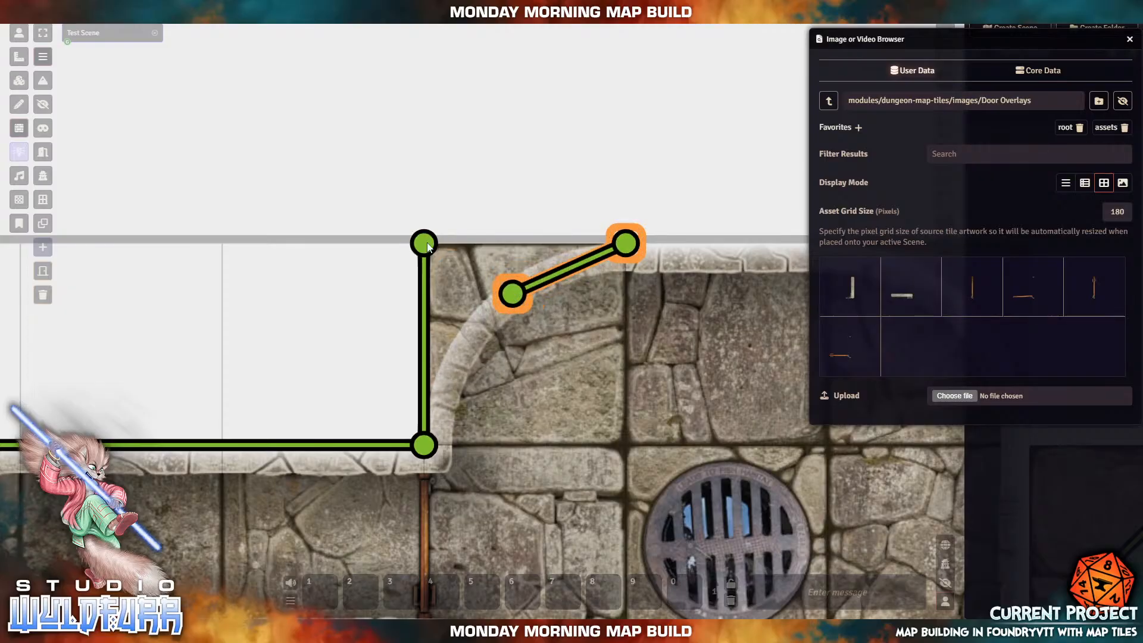
left_click_drag(369, 203, 397, 95)
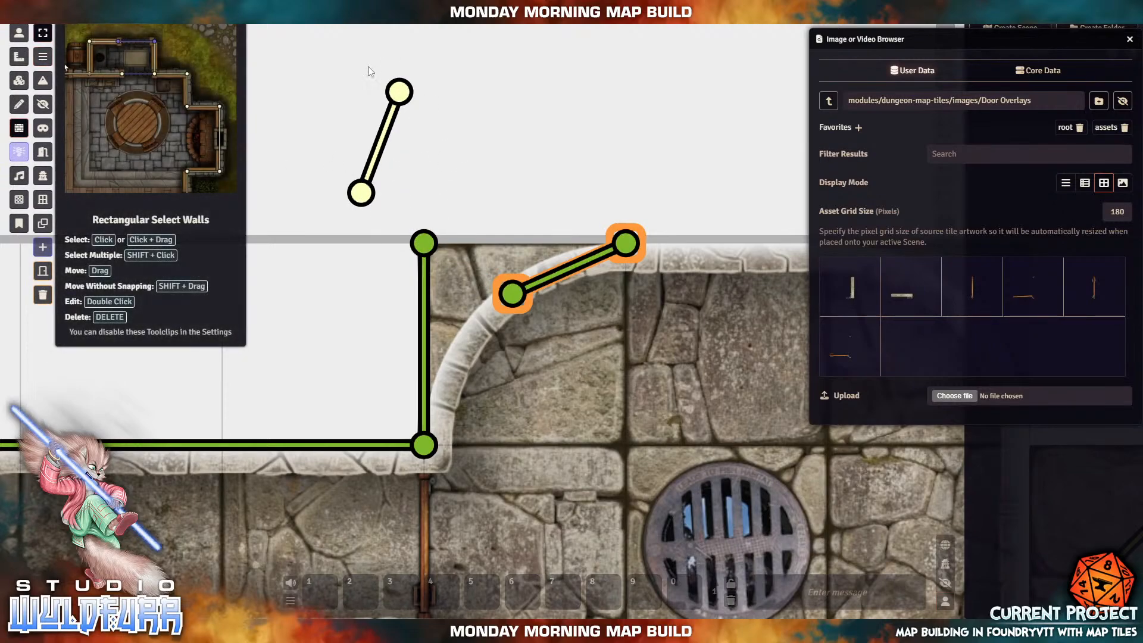
left_click_drag(311, 46, 408, 229)
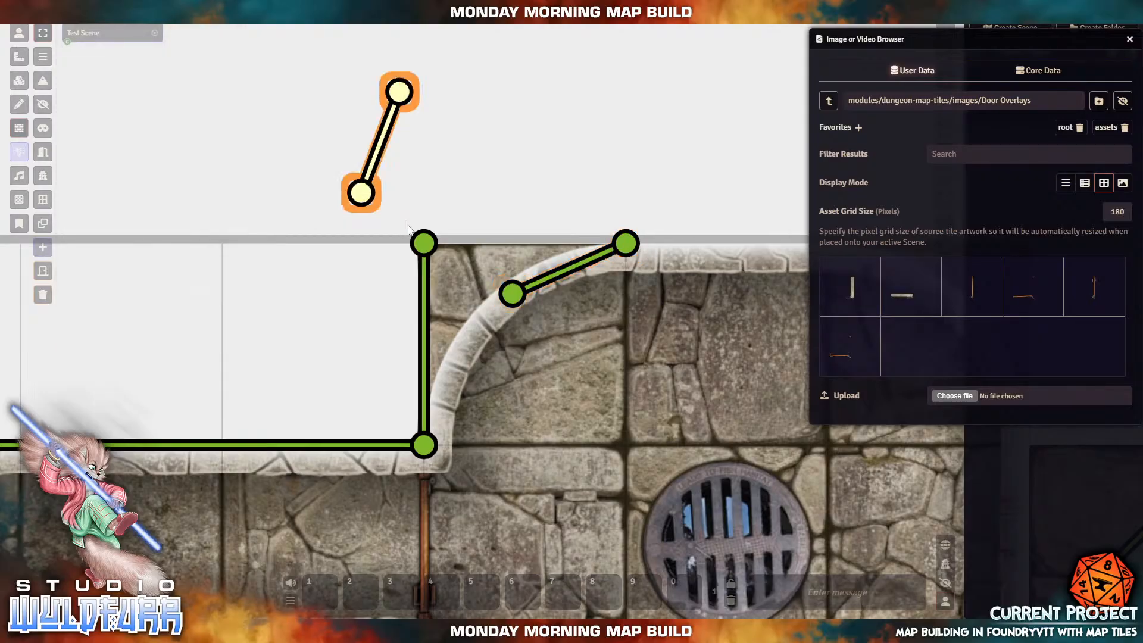
key("Delete")
Step: Move the west wall's north endpoint onto the northwest curve and join the two angled segments with a terrain wall
left_click(423, 244)
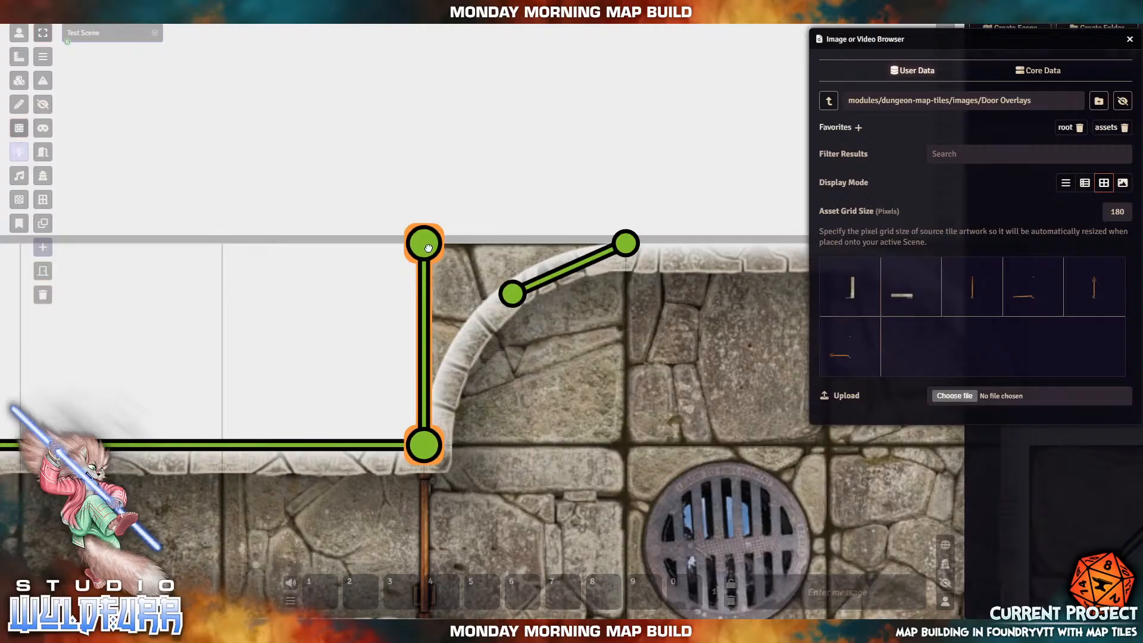
left_click_drag(428, 247, 451, 366)
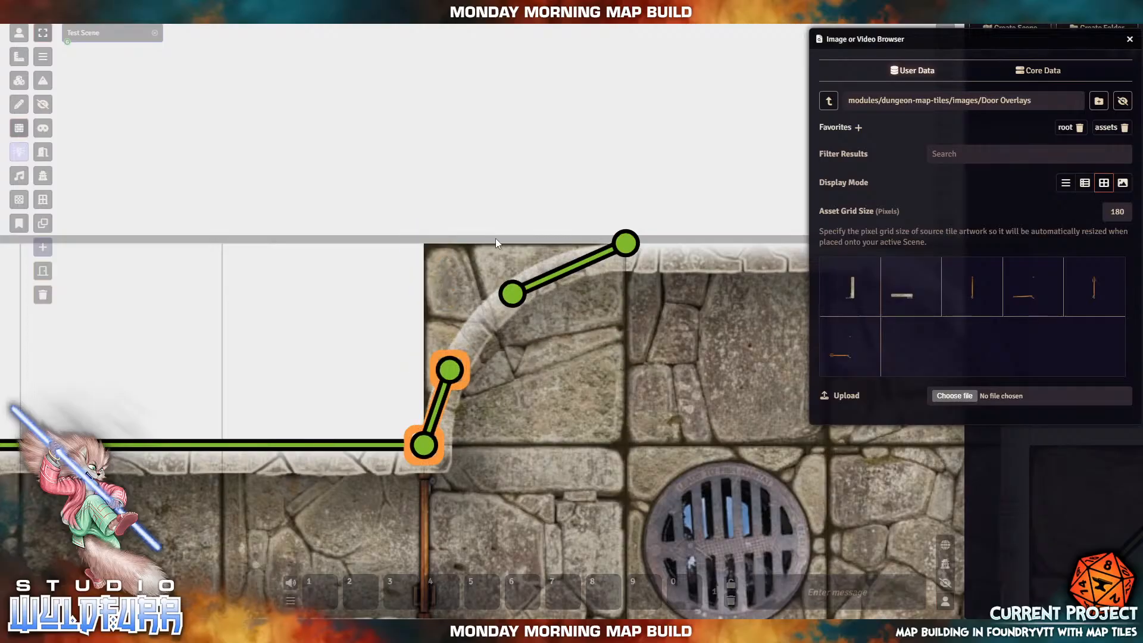
left_click(43, 81)
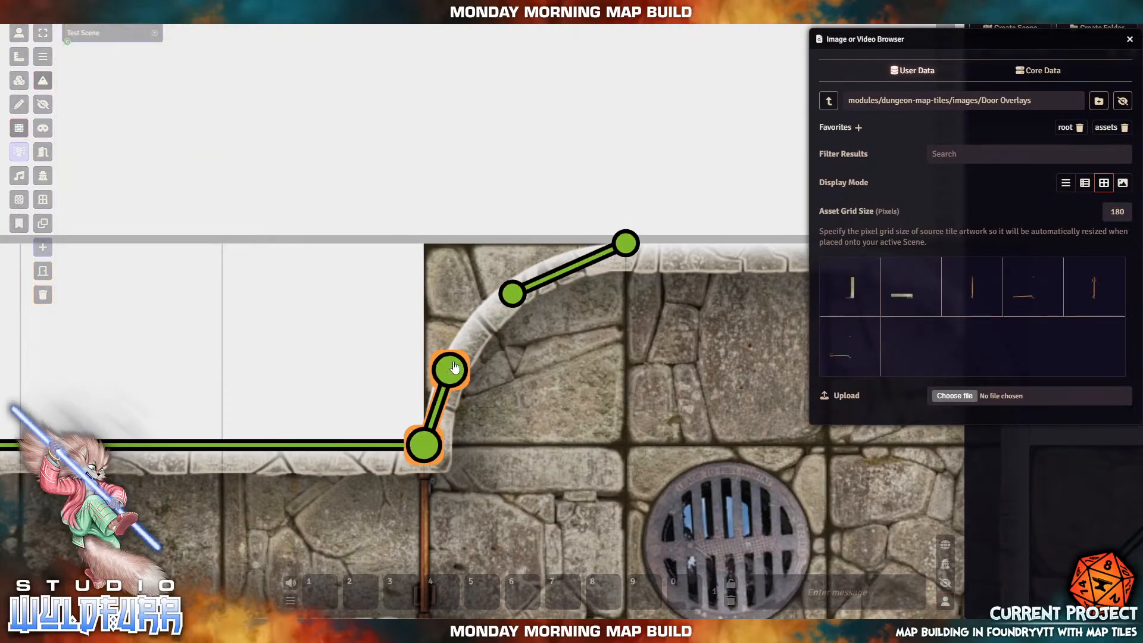
mouse_move(453, 368)
left_mouse_down()
mouse_move(474, 317)
mouse_move(449, 366)
left_mouse_up()
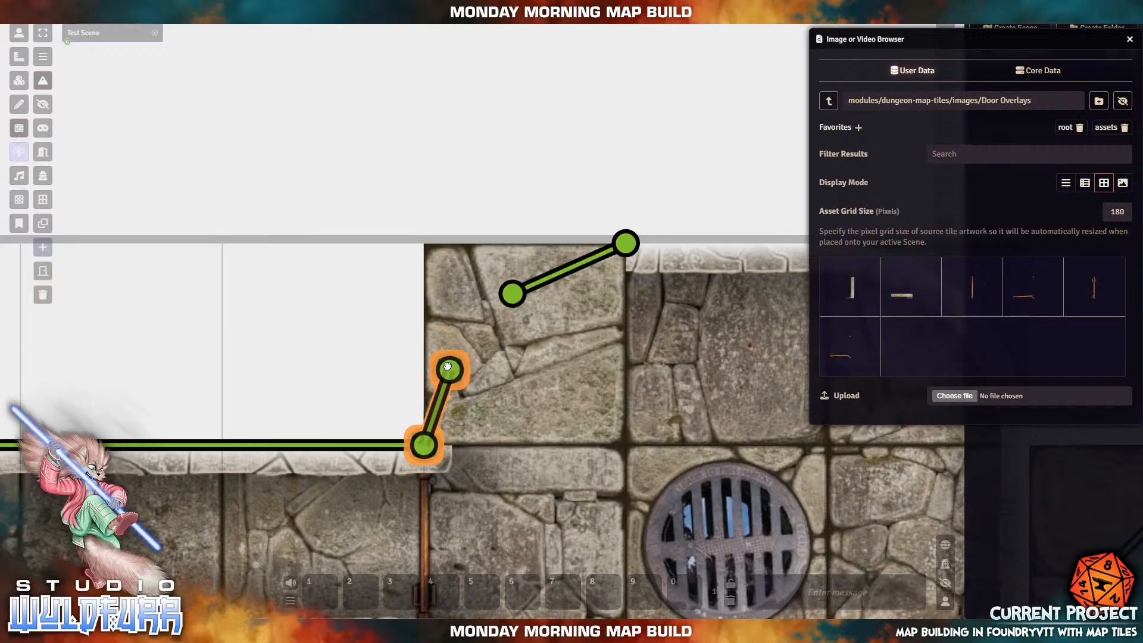
mouse_move(349, 319)
left_mouse_down()
mouse_move(399, 256)
mouse_move(514, 300)
left_mouse_up()
left_click_drag(349, 320, 450, 371)
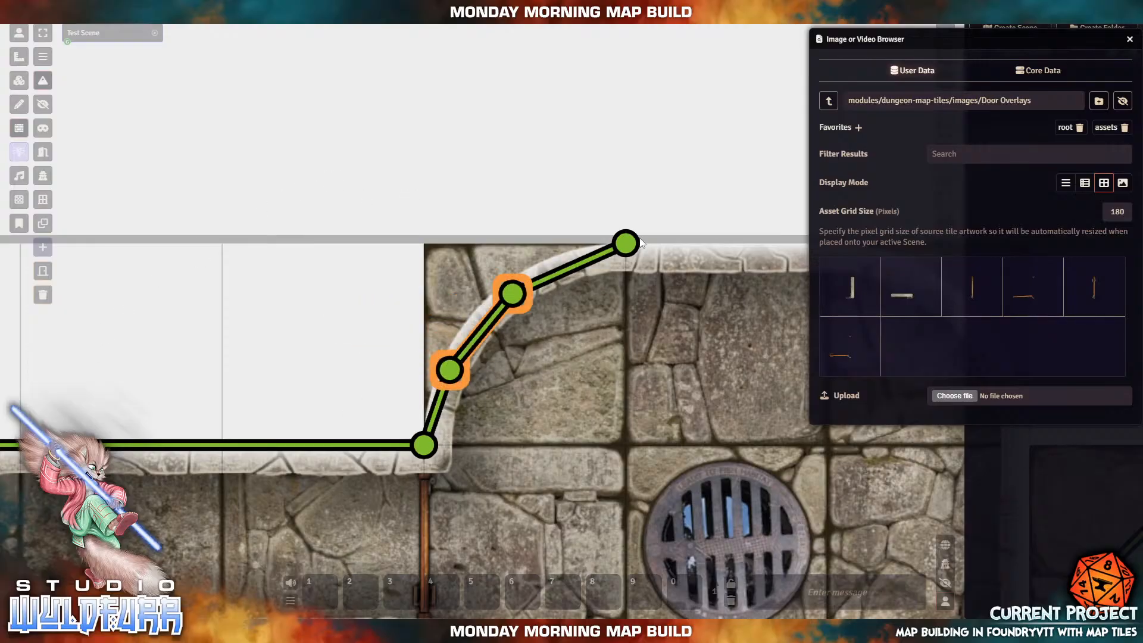
Step: Draw three connected terrain wall segments along the rounded room's northeast curve, from the straight north edge to the east tile edge
left_click_drag(582, 166, 229, 145)
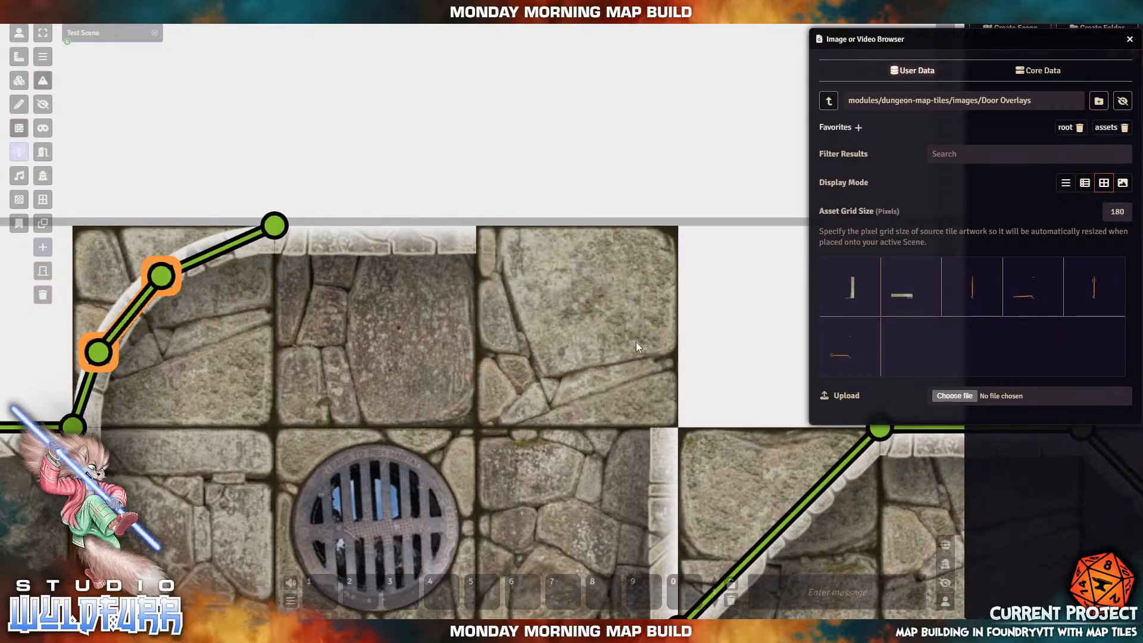
left_click_drag(635, 342, 575, 276)
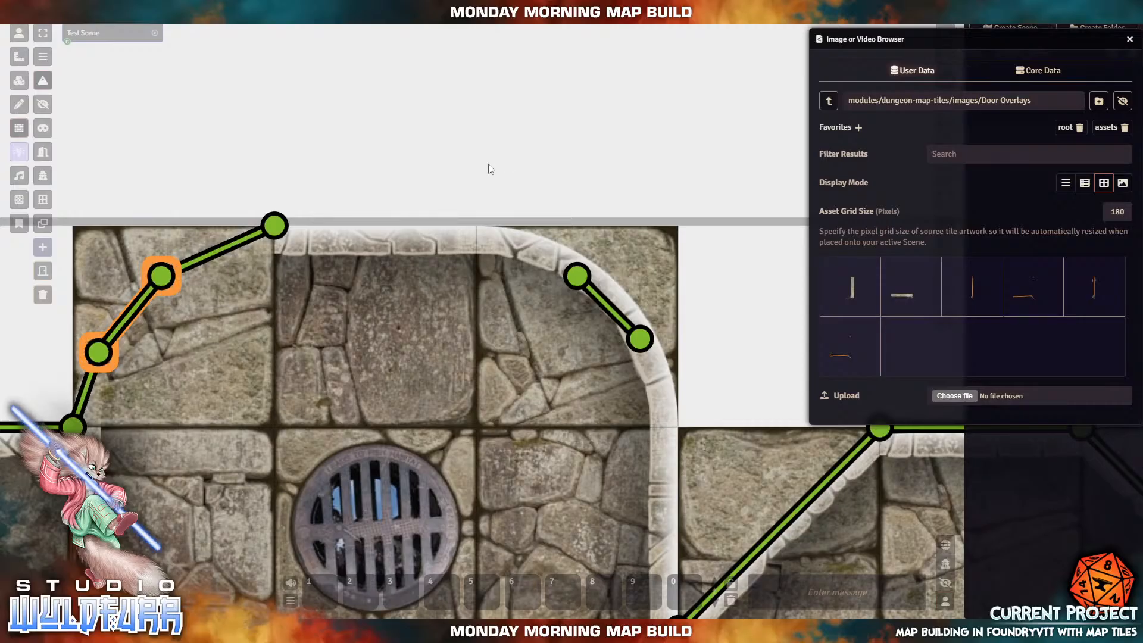
left_click_drag(476, 227, 576, 277)
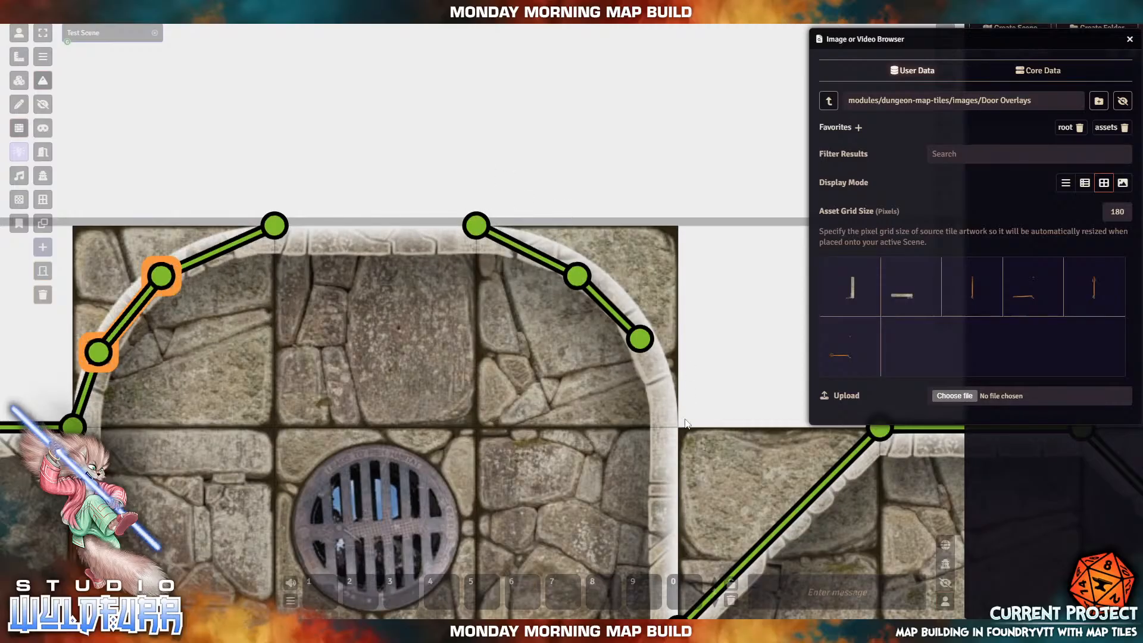
left_click_drag(679, 429, 645, 345)
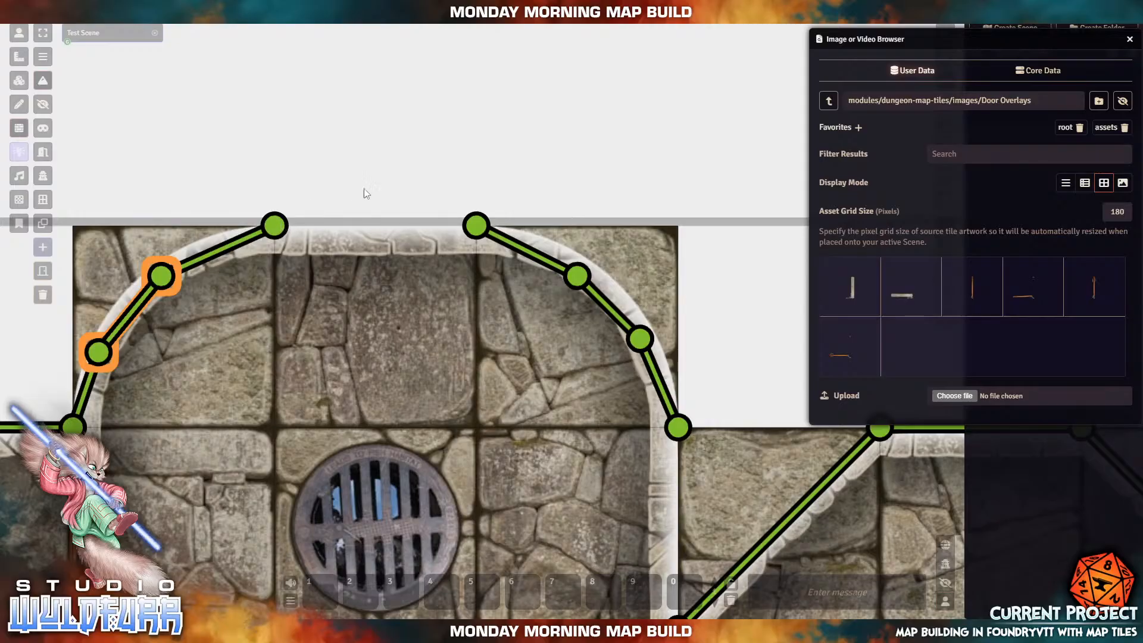
Step: Draw three loose test walls in the empty area north of the rounded room, then select them together and delete them
left_click_drag(332, 178, 375, 187)
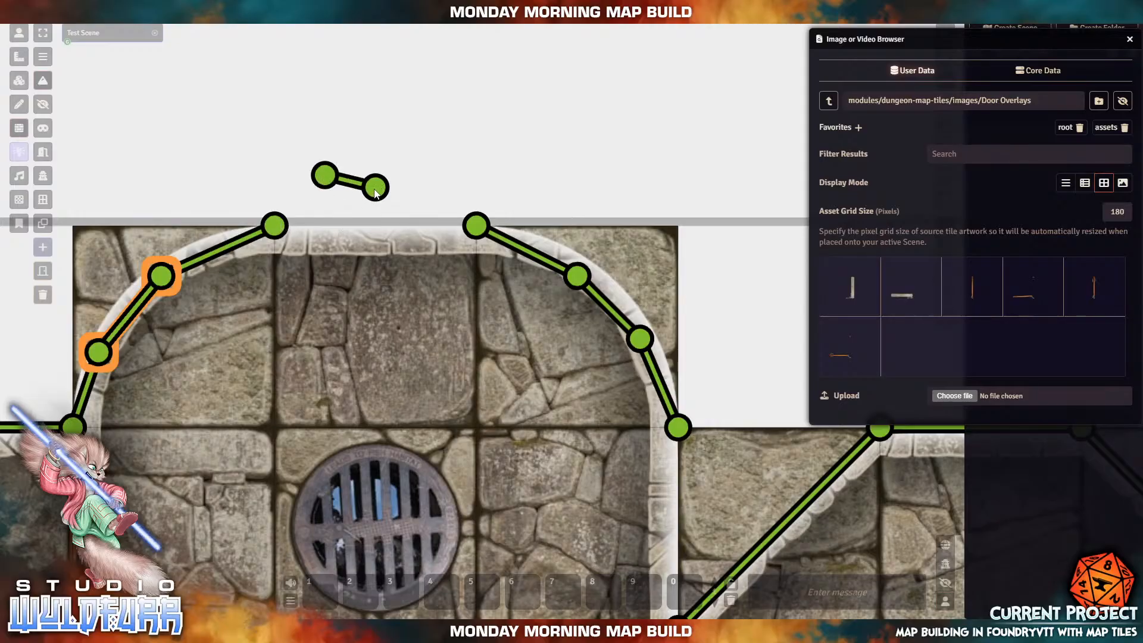
mouse_move(375, 192)
left_mouse_down()
mouse_move(375, 225)
mouse_move(565, 74)
left_mouse_up()
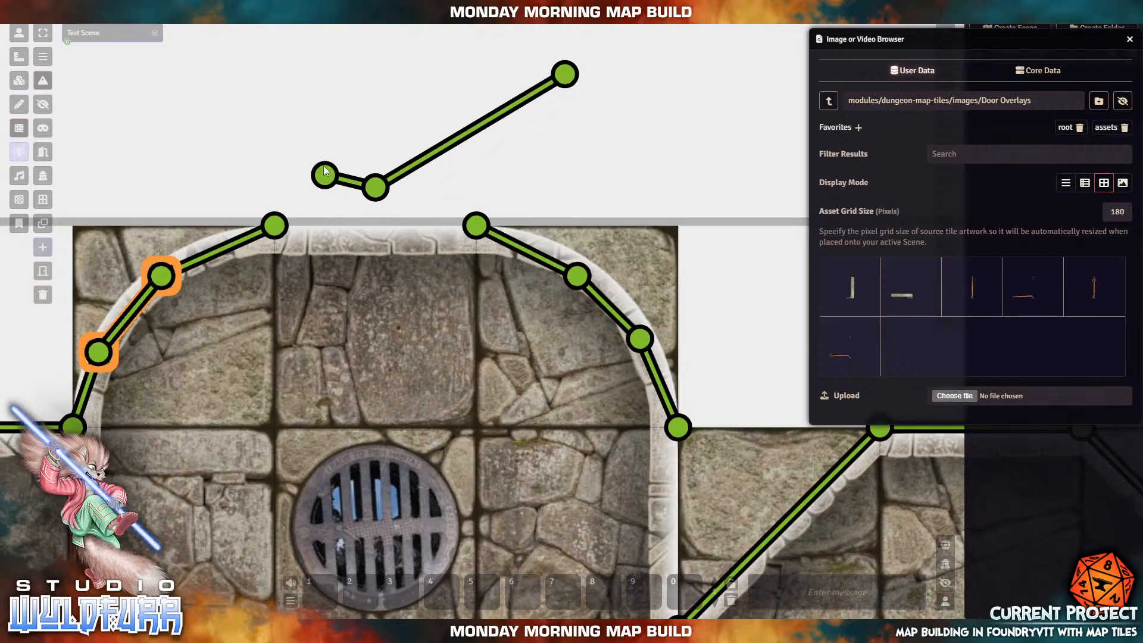
left_click_drag(287, 136, 399, 214)
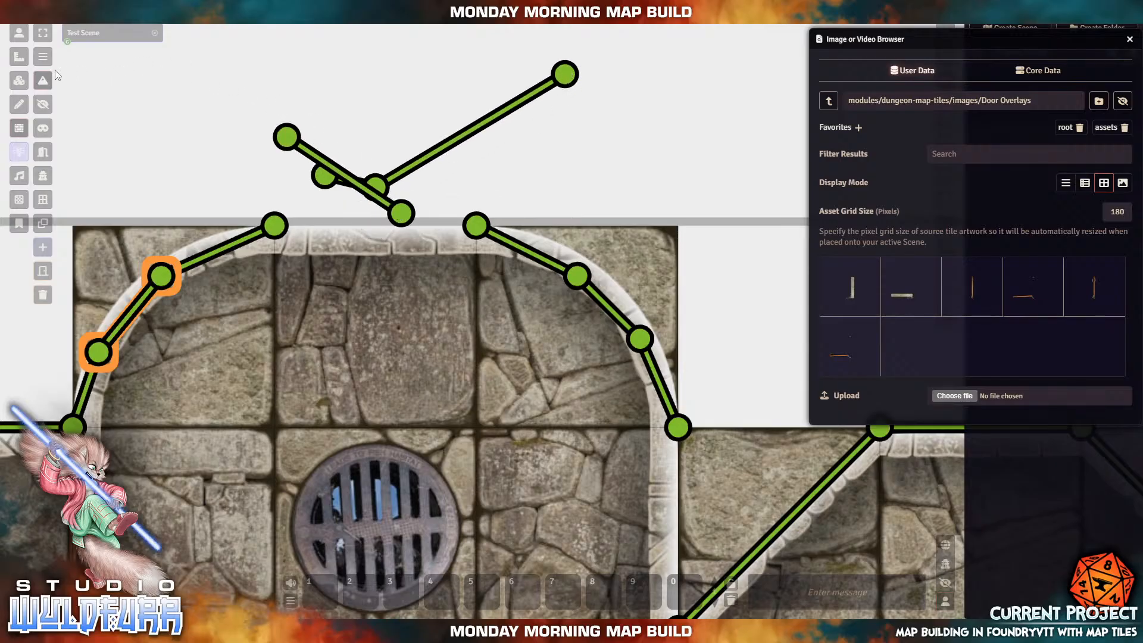
left_click(42, 32)
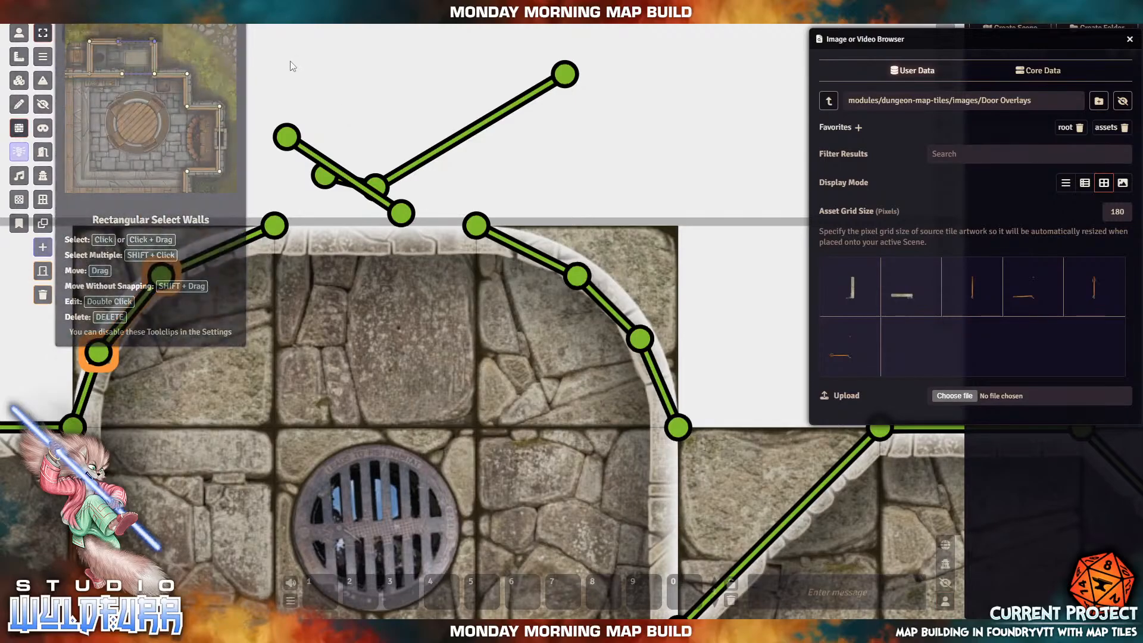
left_click_drag(247, 23, 429, 519)
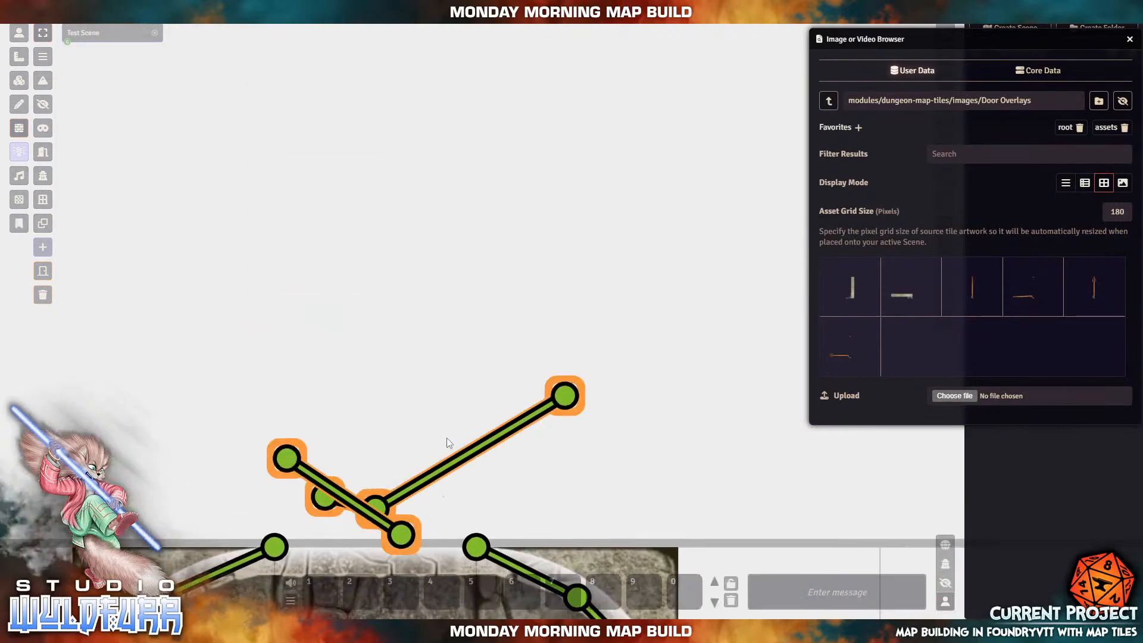
key("Delete")
left_click_drag(403, 438, 462, 154)
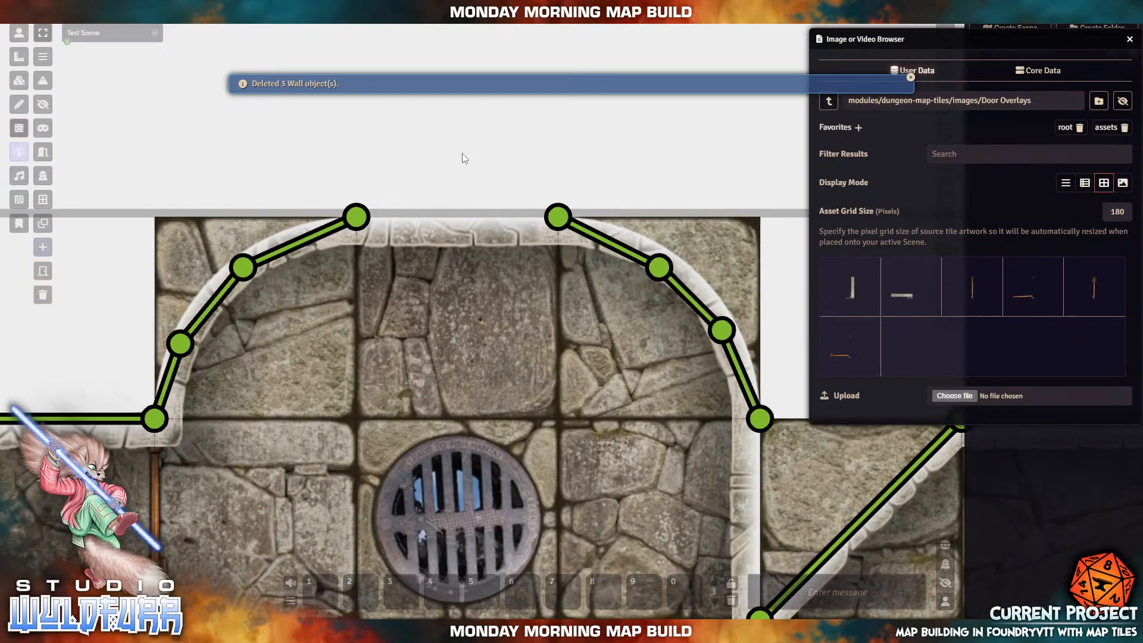
Step: Draw a horizontal test terrain wall in the empty area north of the rounded room and box-select the whole wall
left_click(50, 82)
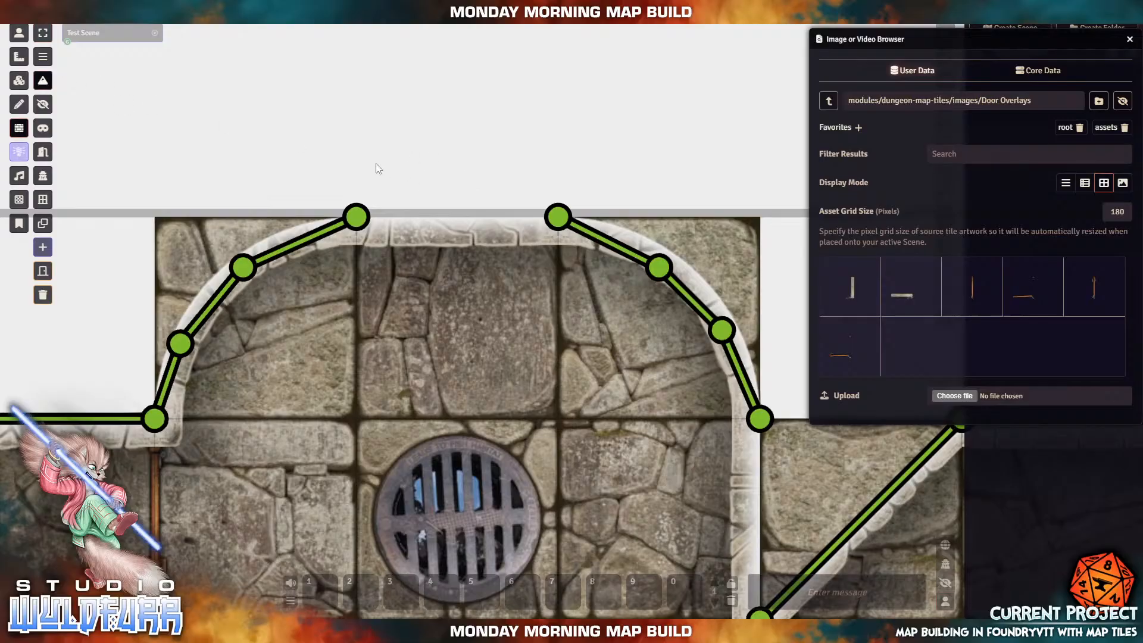
left_click_drag(345, 154, 620, 159)
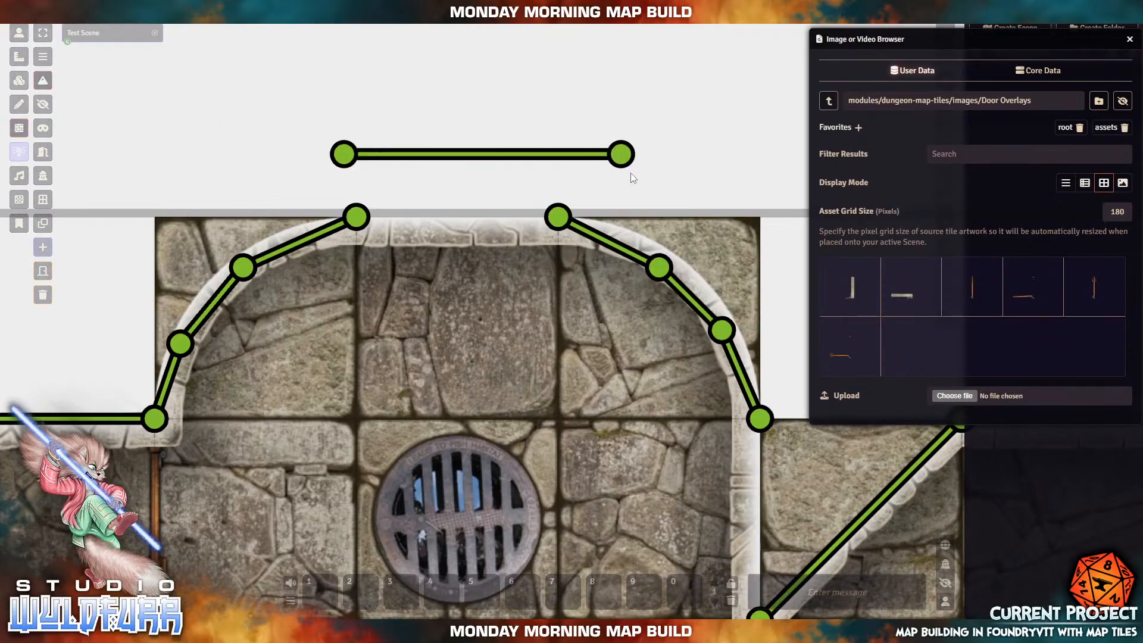
left_click(44, 36)
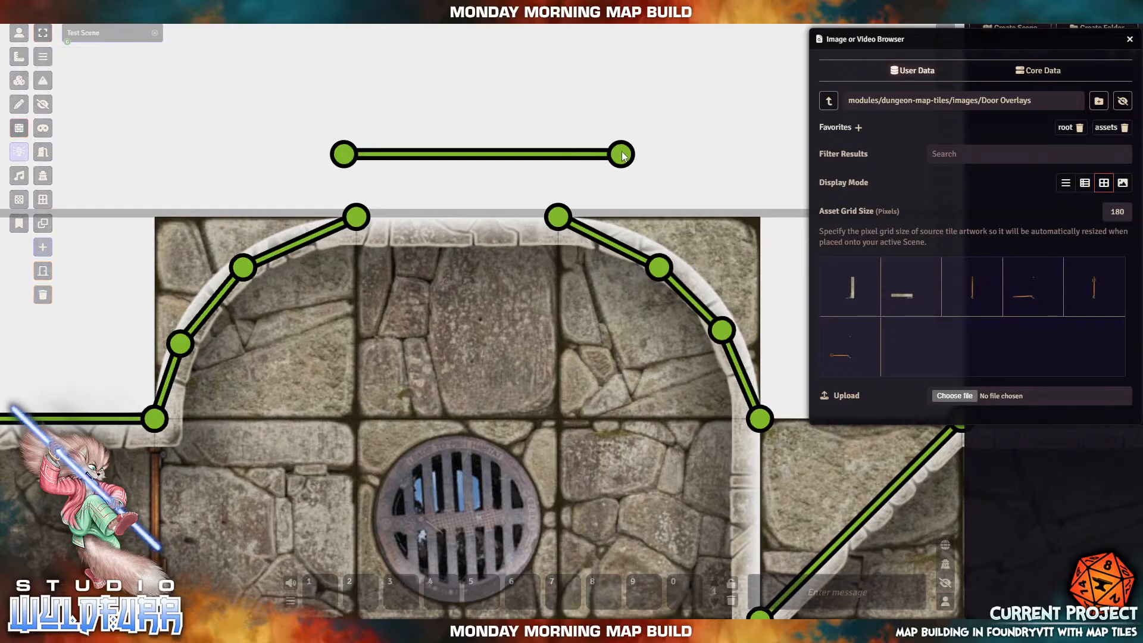
left_click_drag(641, 132, 286, 166)
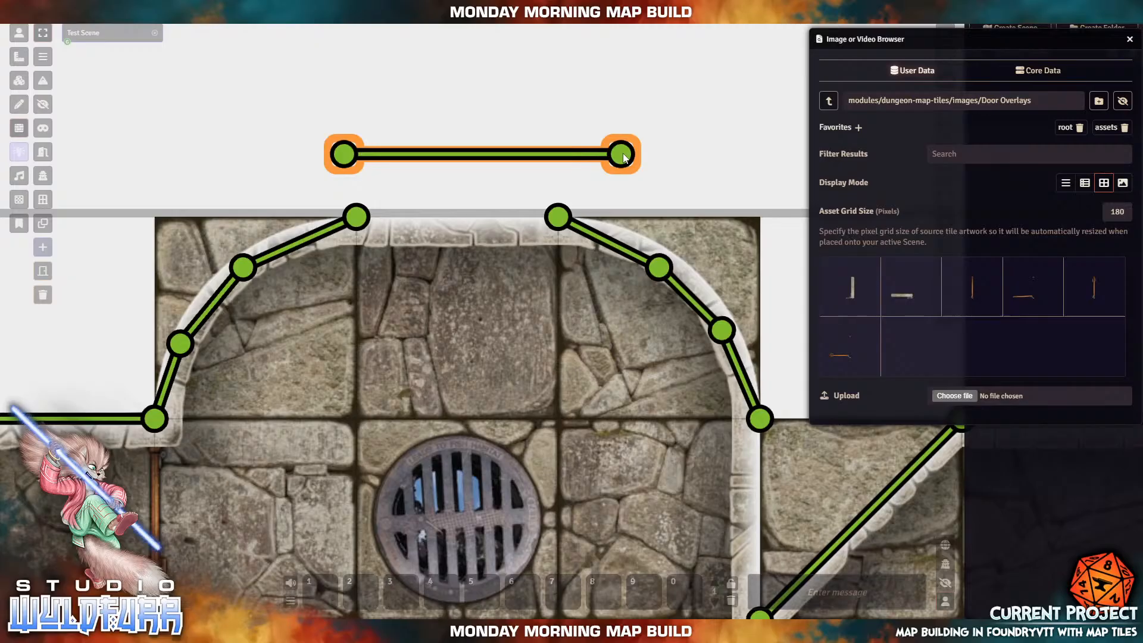
mouse_move(603, 169)
left_mouse_down()
mouse_move(623, 149)
mouse_move(613, 169)
left_mouse_up()
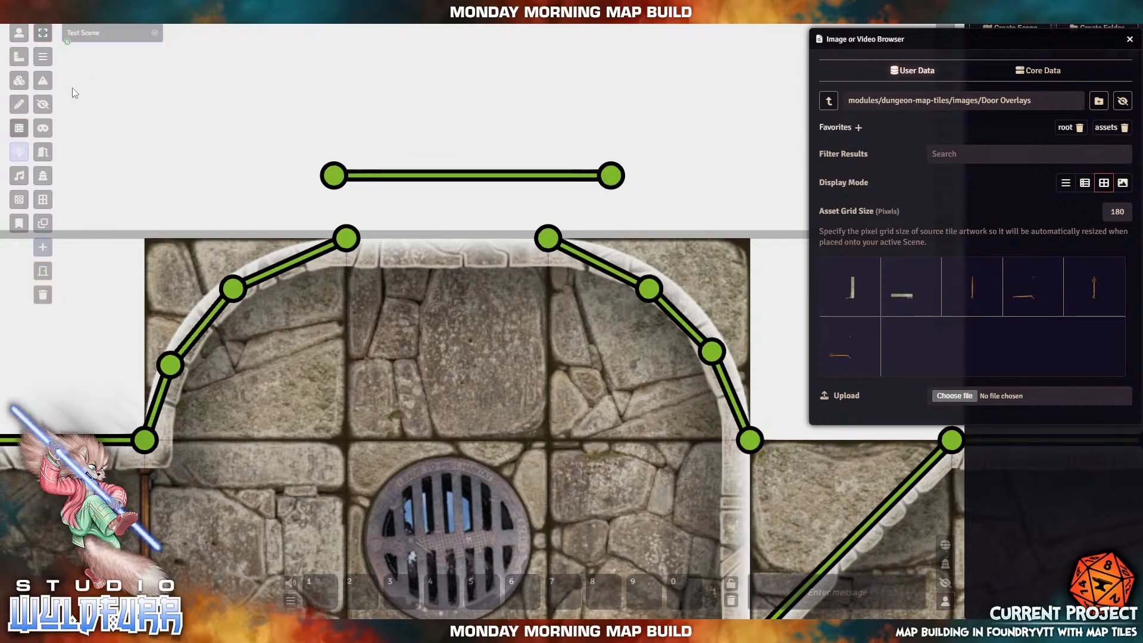
Step: Box-select the test wall north of the rounded room by its east endpoint and delete it
left_click(44, 81)
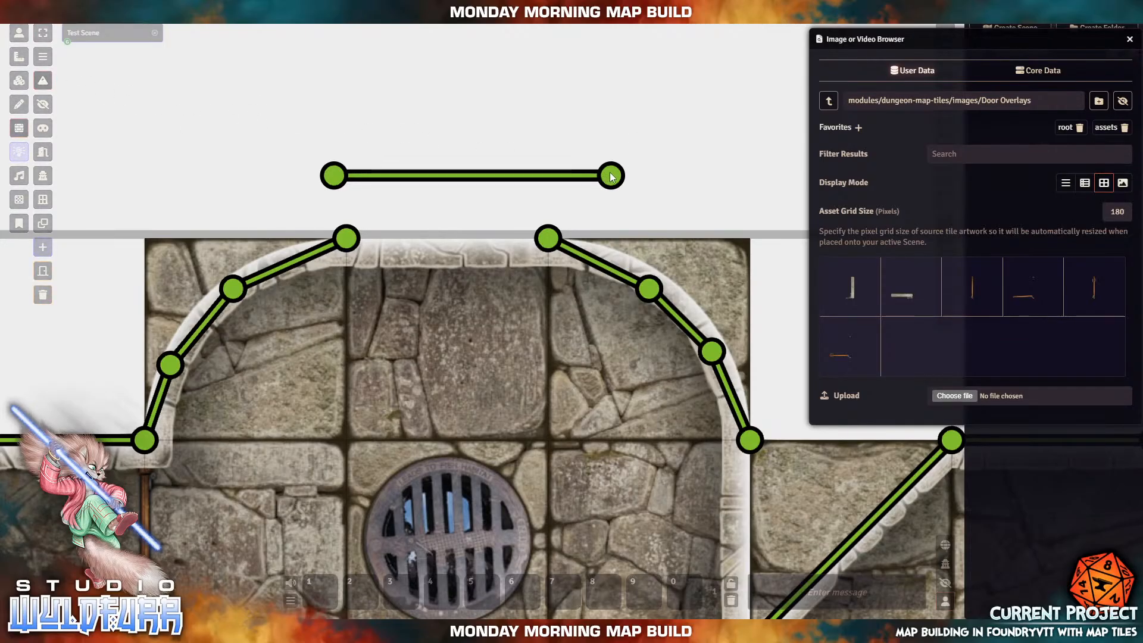
left_click(42, 57)
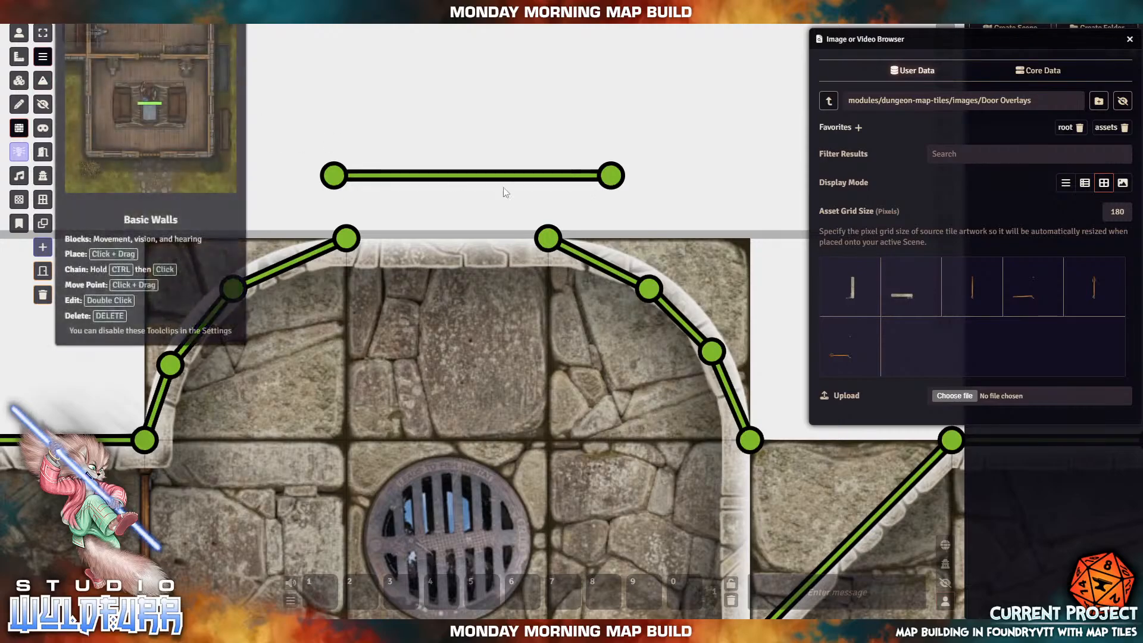
left_click(43, 33)
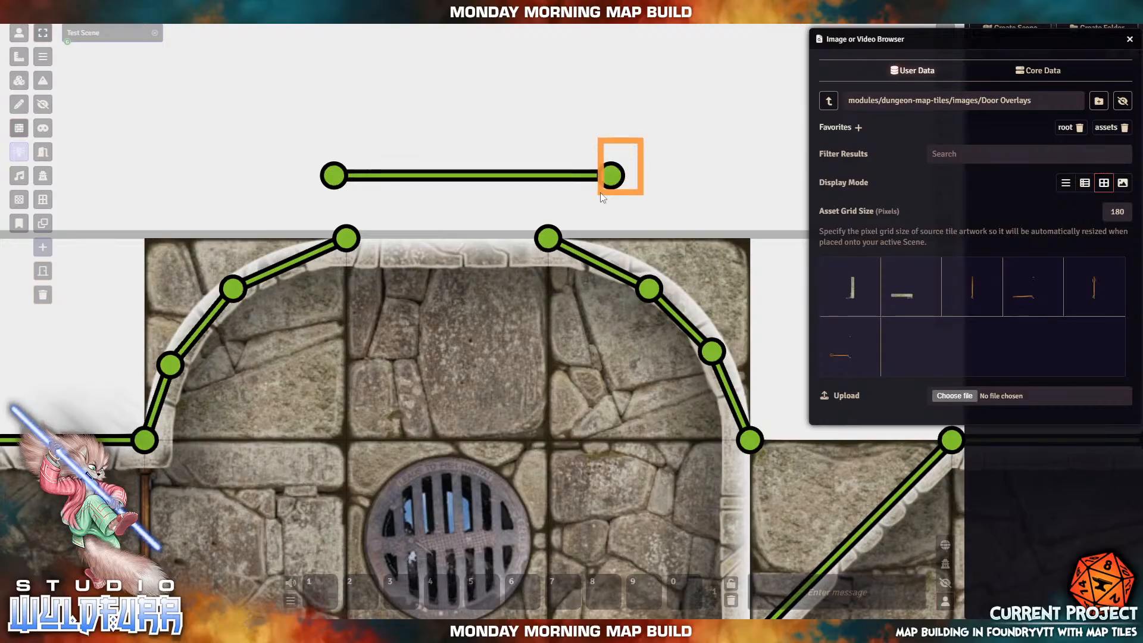
left_click(600, 192)
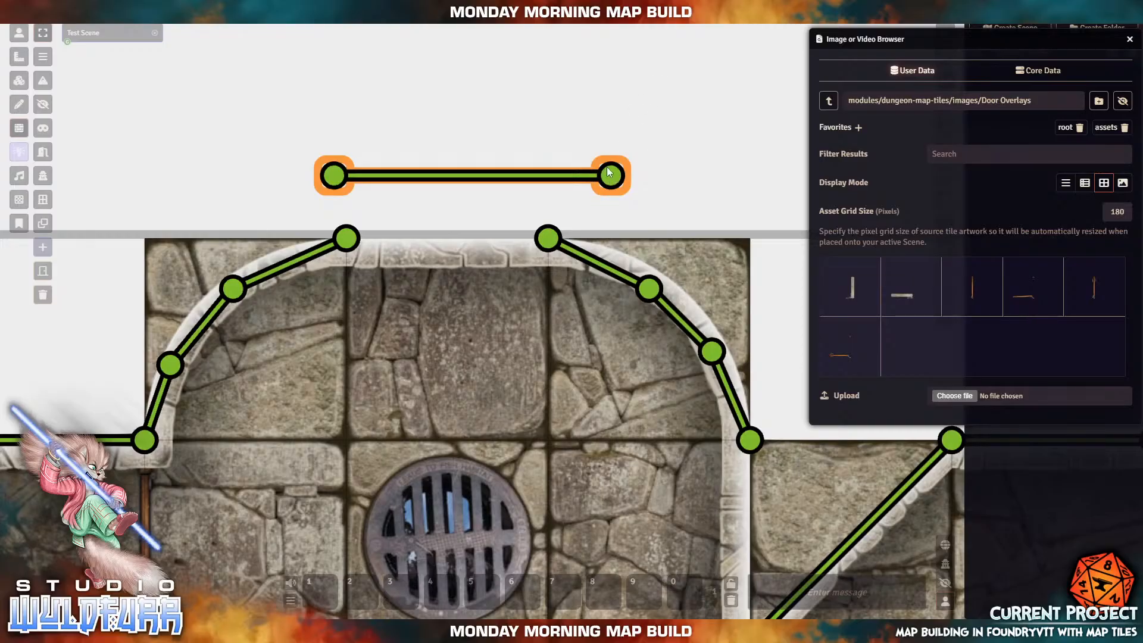
key("Delete")
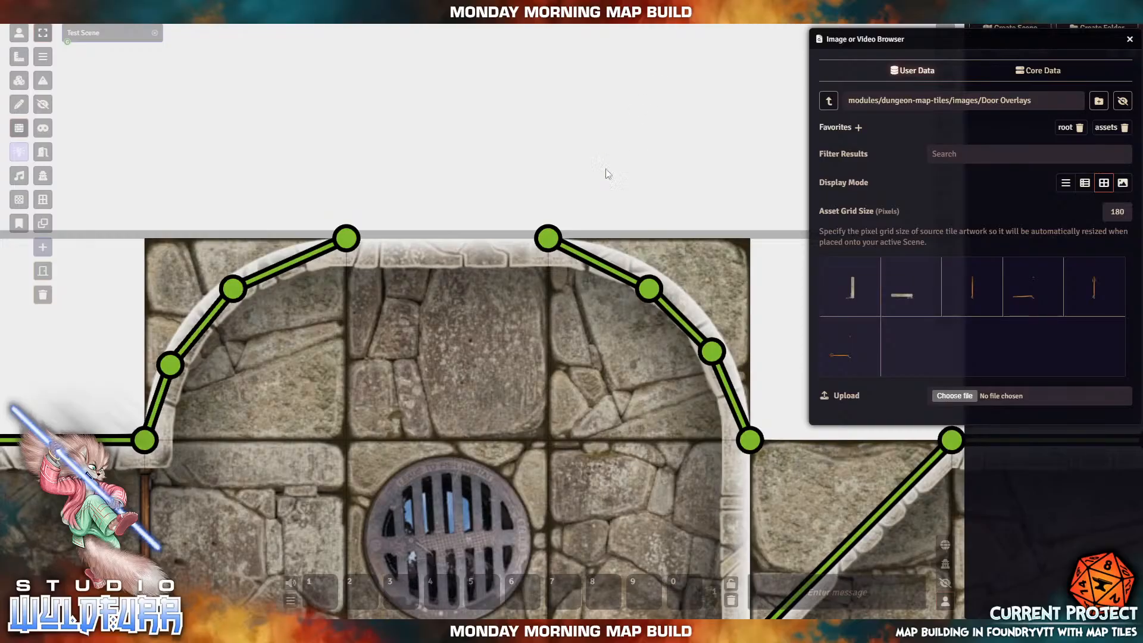
Step: Draw terrain walls across the rounded room's straight north edge and down its east edge to the neighbouring room's diagonal wall
left_click(43, 81)
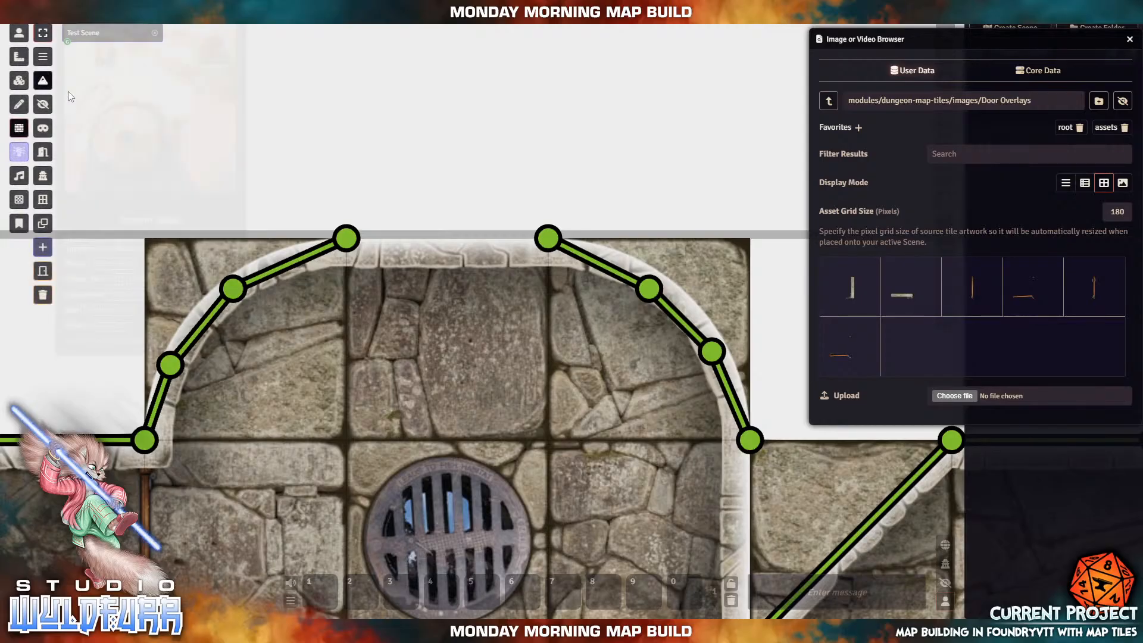
left_click_drag(345, 240, 553, 240)
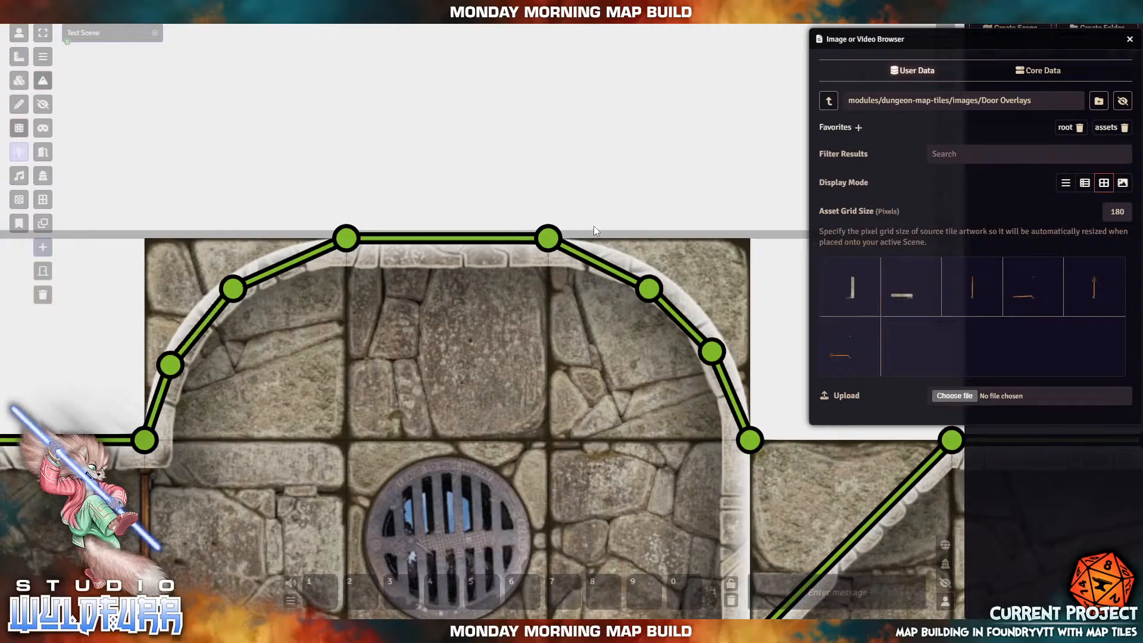
left_click_drag(810, 457, 631, 177)
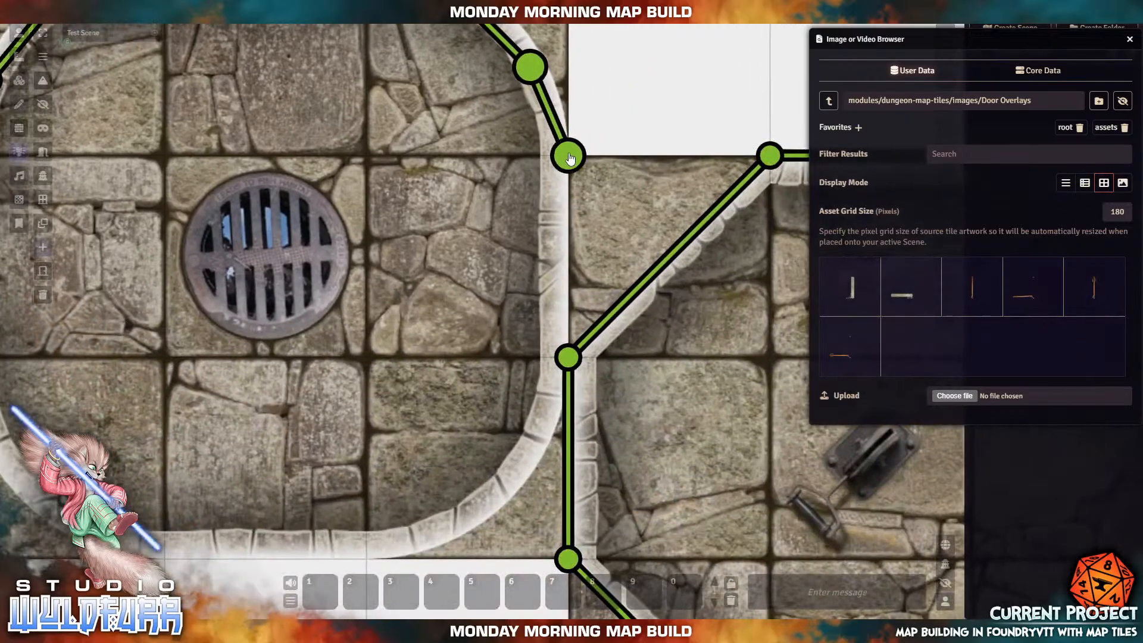
mouse_move(570, 157)
left_mouse_down()
mouse_move(553, 403)
mouse_move(655, 153)
mouse_move(580, 148)
mouse_move(569, 159)
left_mouse_up()
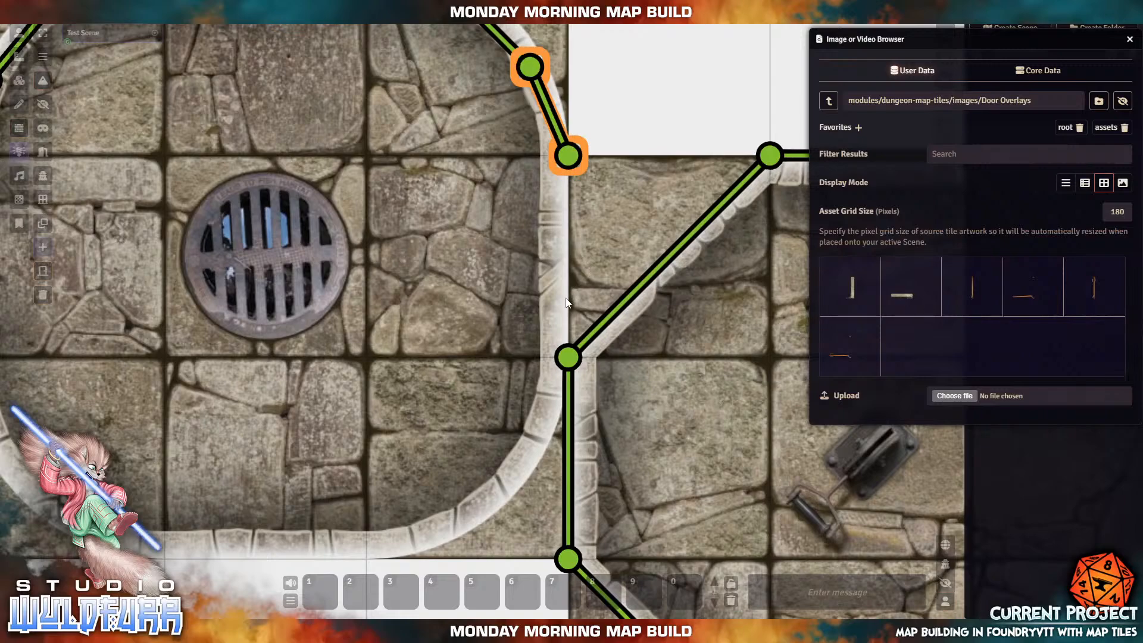
left_click_drag(567, 307, 569, 164)
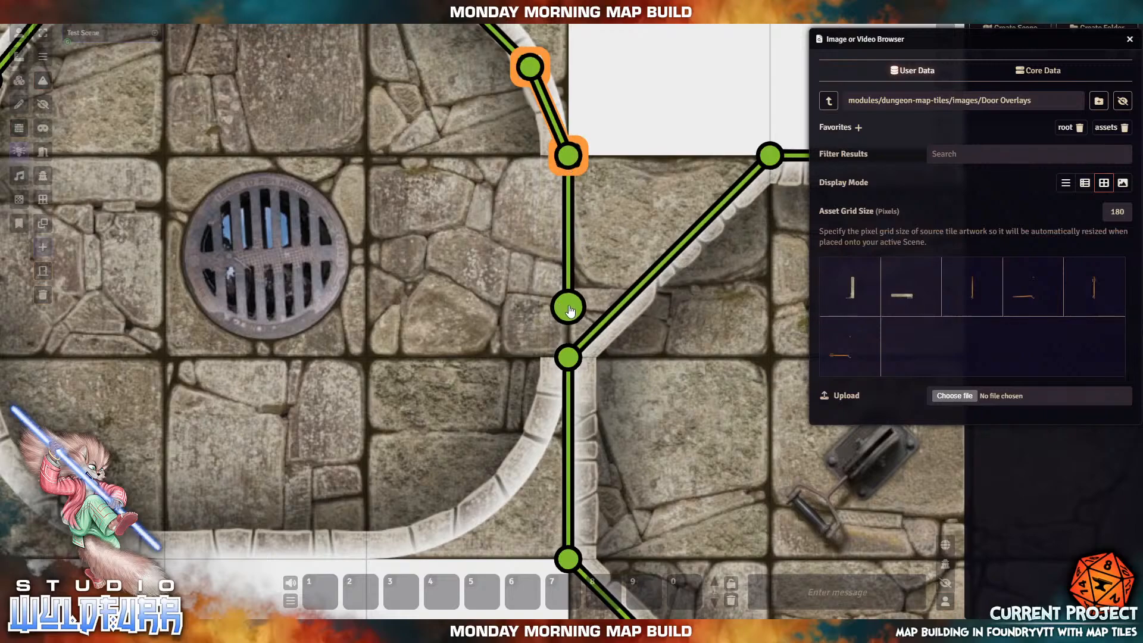
left_click_drag(570, 310, 568, 356)
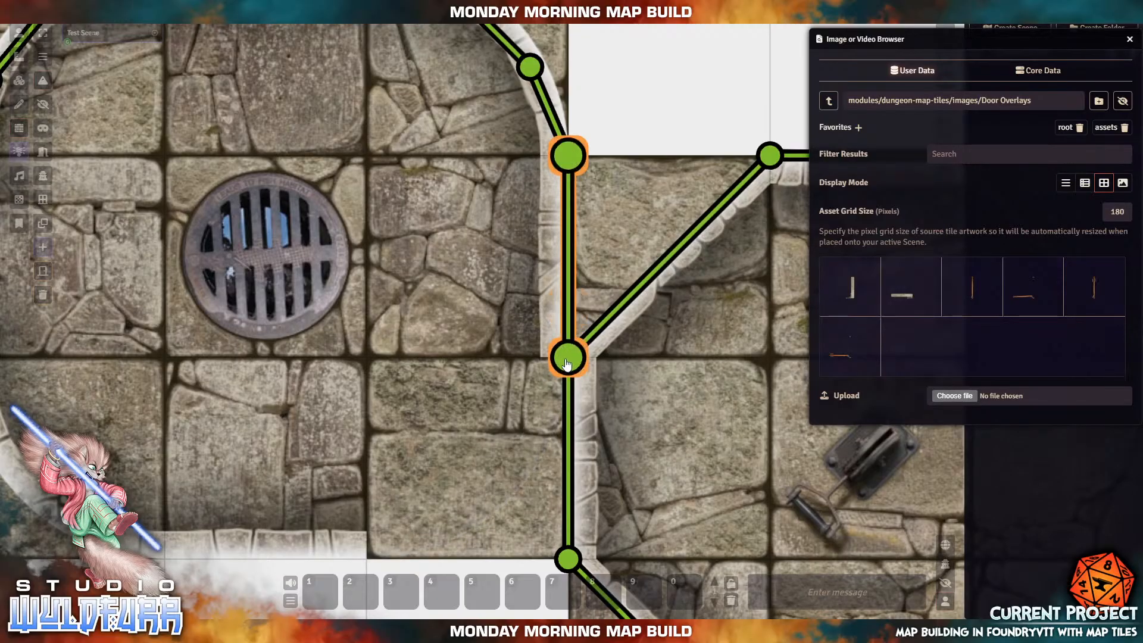
Step: Draw terrain walls along the rounded room's straight south edge and along the western corridor's south side up to the room's corner
left_click_drag(319, 475, 489, 419)
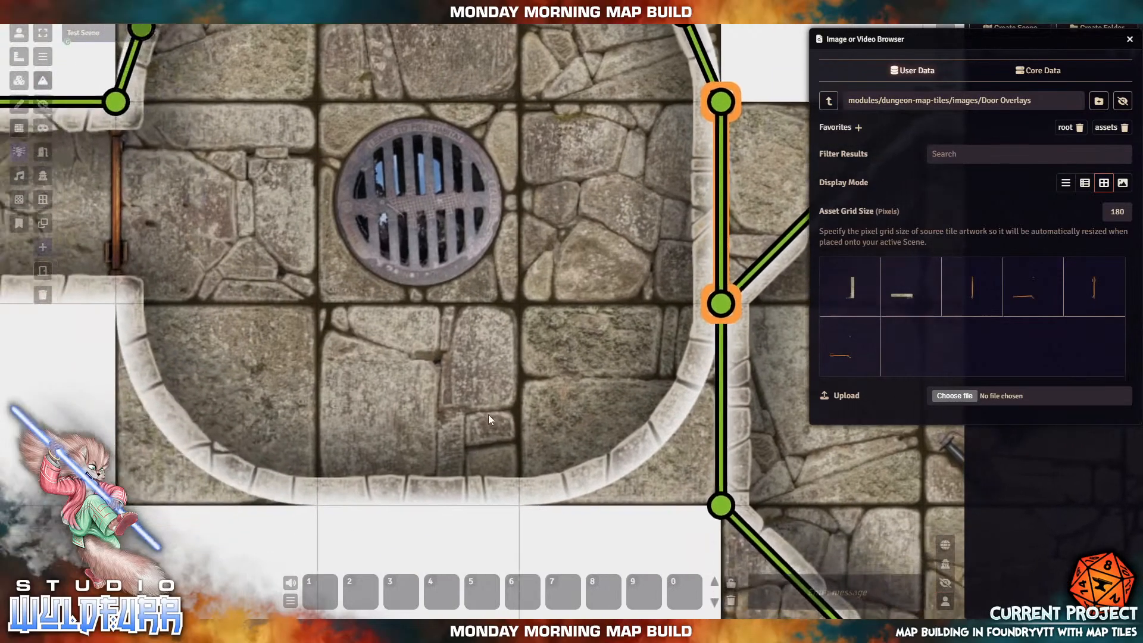
left_click_drag(336, 498, 538, 507)
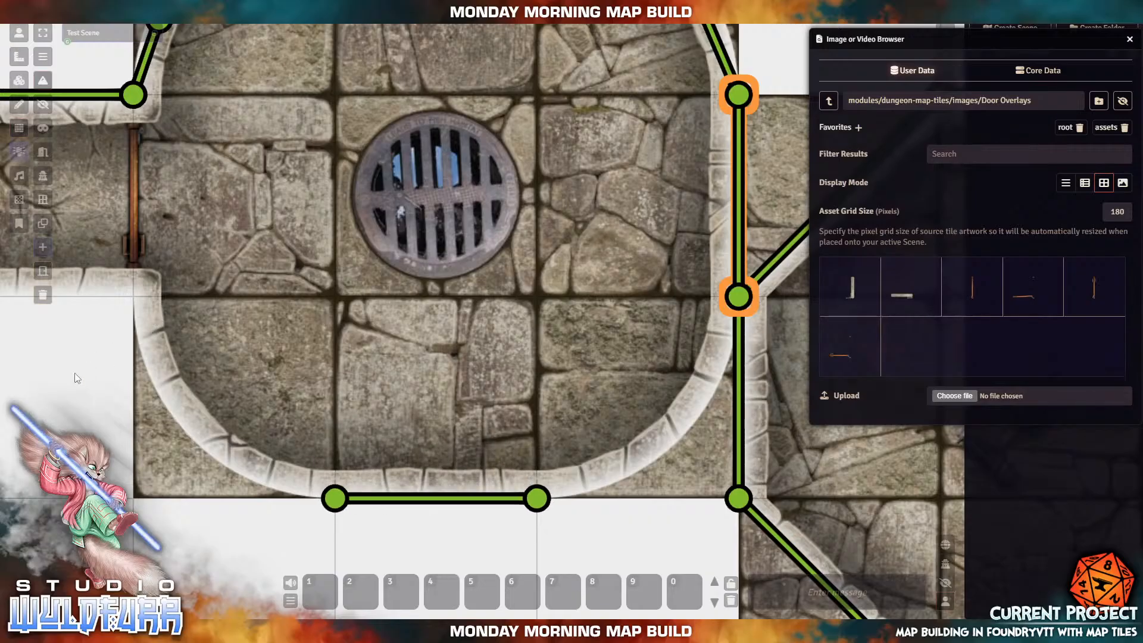
left_click_drag(112, 390, 523, 407)
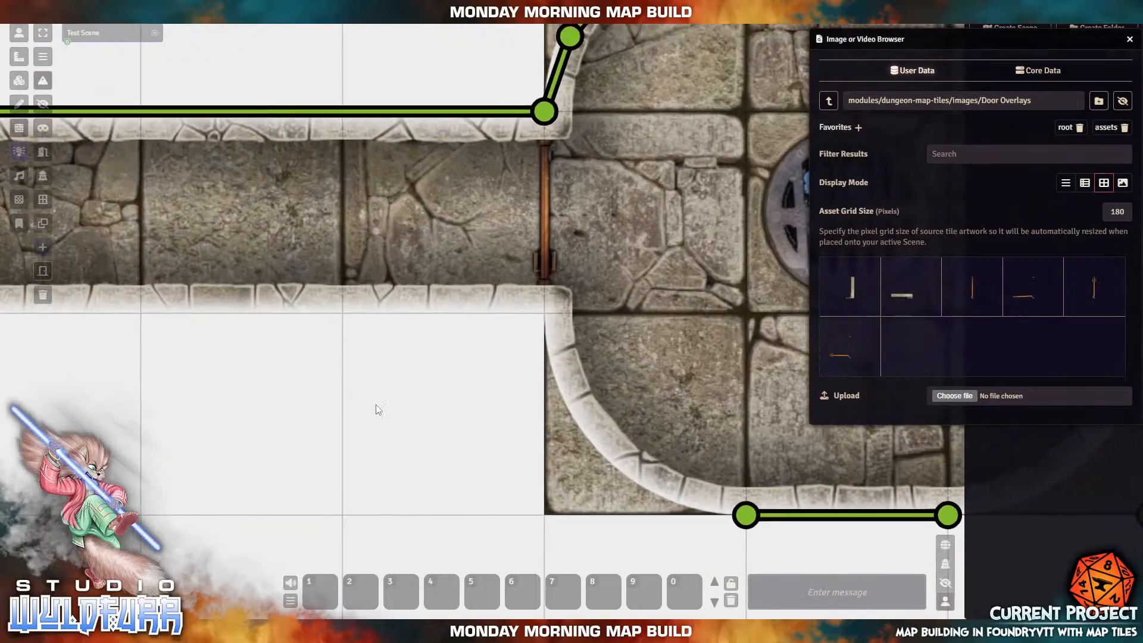
left_click_drag(476, 341, 659, 334)
left_click_drag(726, 303, 113, 314)
left_click_drag(536, 413, 69, 352)
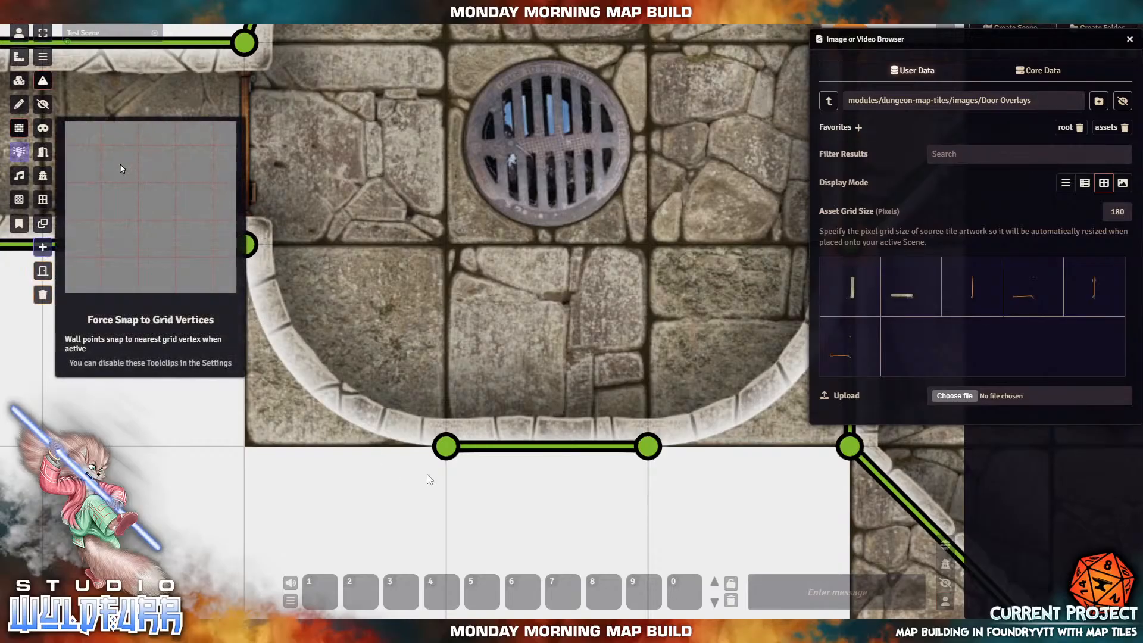
Step: Draw an angled terrain wall along the rounded room's southwest curve and connect its upper end to the corridor's south wall
left_click_drag(270, 323, 345, 408)
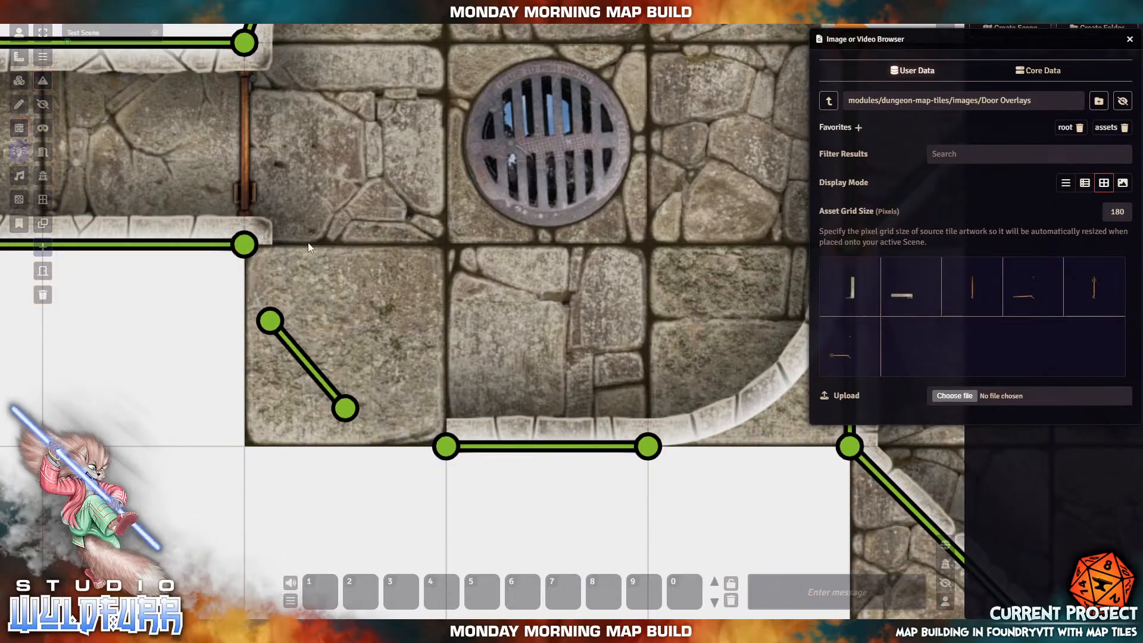
mouse_move(244, 245)
left_mouse_down()
mouse_move(255, 299)
mouse_move(246, 247)
left_mouse_up()
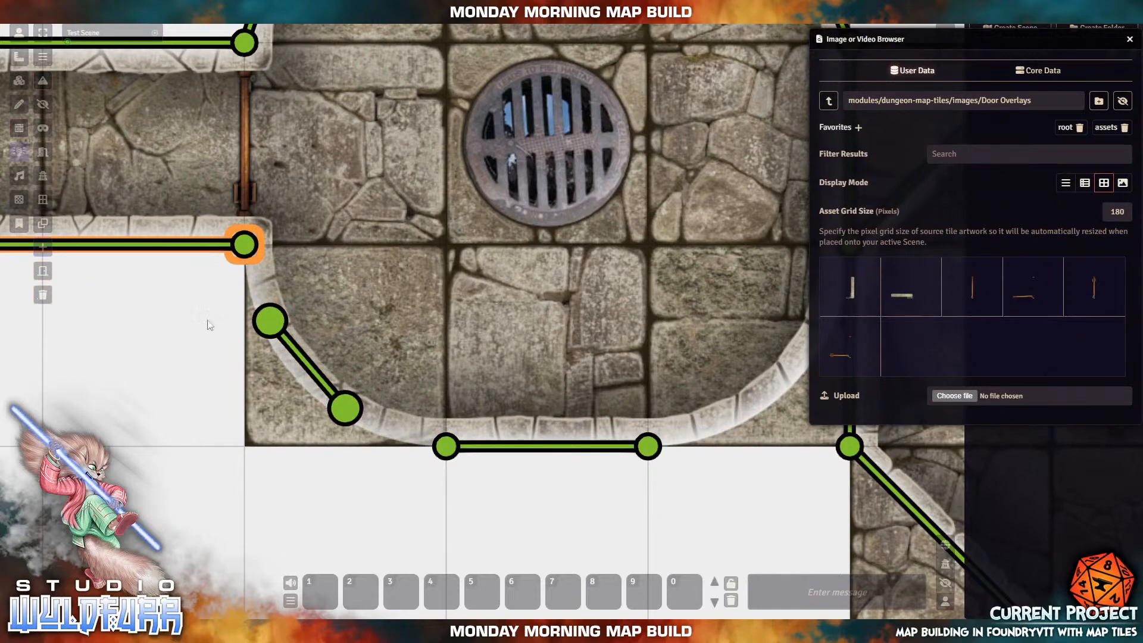
left_click_drag(181, 396, 316, 467)
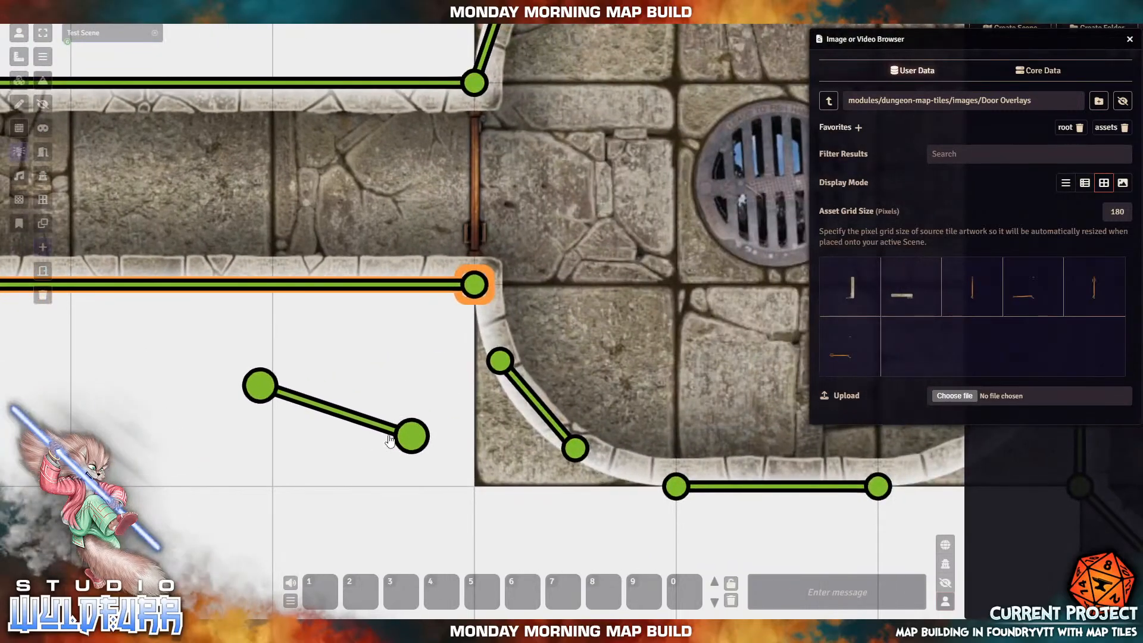
left_click(416, 446)
left_click_drag(416, 446, 501, 367)
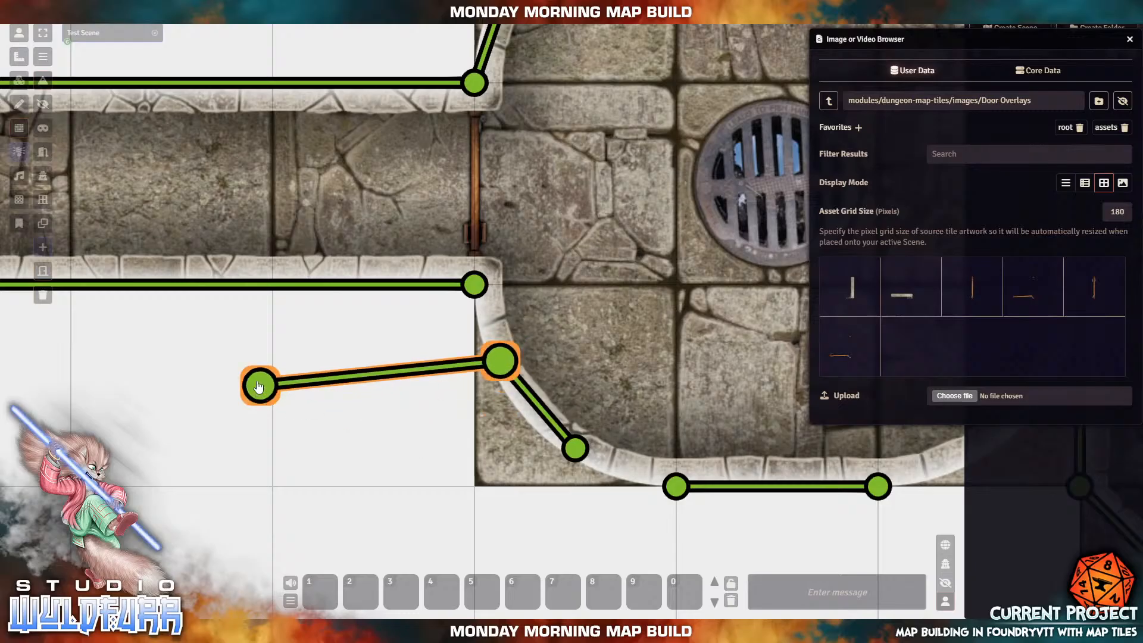
left_click_drag(259, 386, 474, 289)
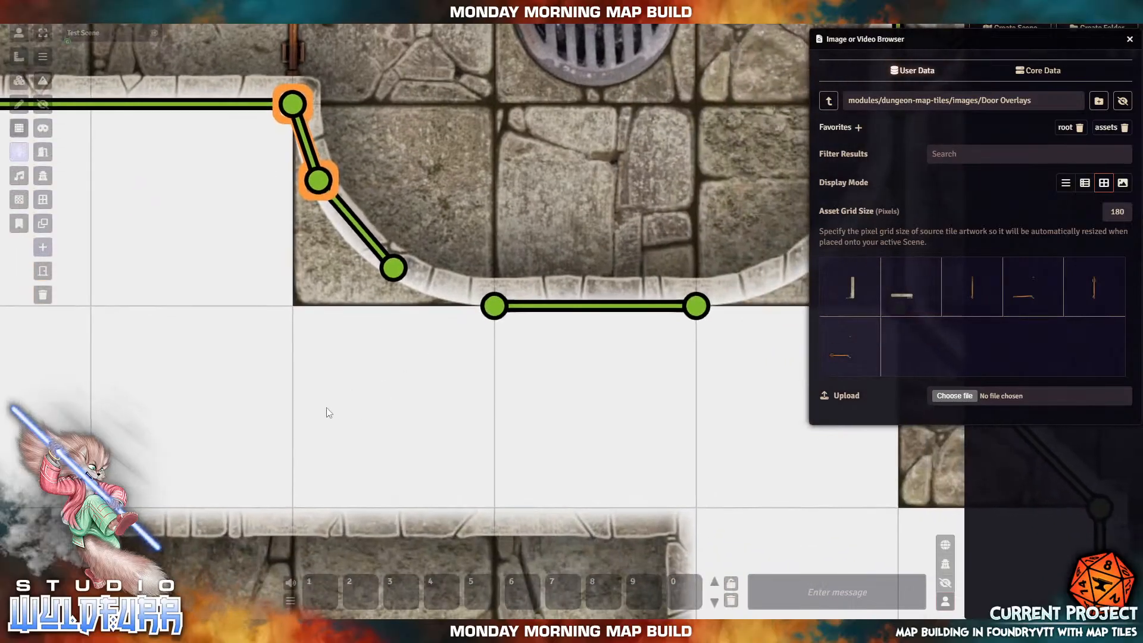
Step: Connect the rounded room's southwest curve to its south wall and trace its southeast curve with three angled terrain walls
mouse_move(319, 407)
left_mouse_down()
mouse_move(610, 422)
mouse_move(485, 316)
mouse_move(495, 306)
left_mouse_up()
left_click_drag(319, 406, 393, 277)
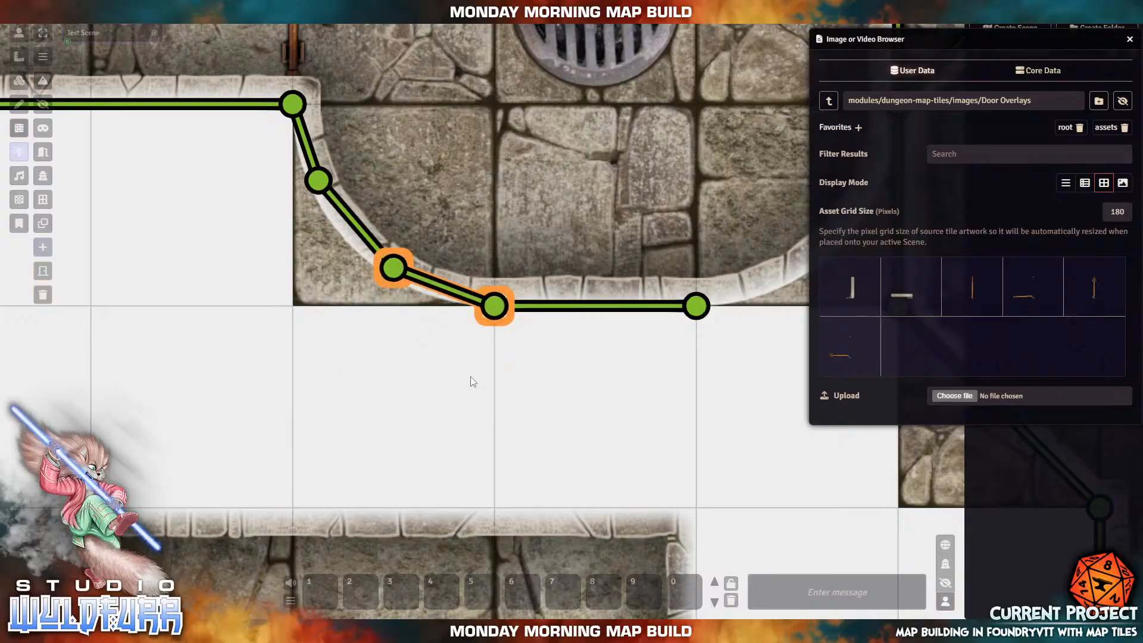
left_click_drag(500, 394, 181, 396)
left_click_drag(469, 384, 407, 432)
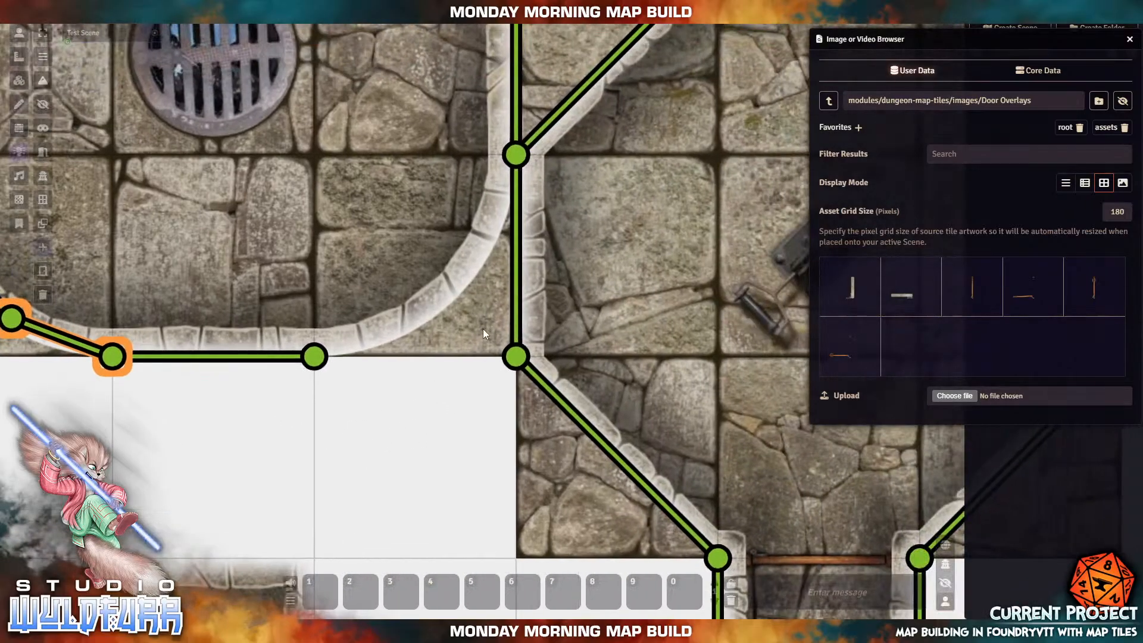
left_click_drag(429, 304, 477, 255)
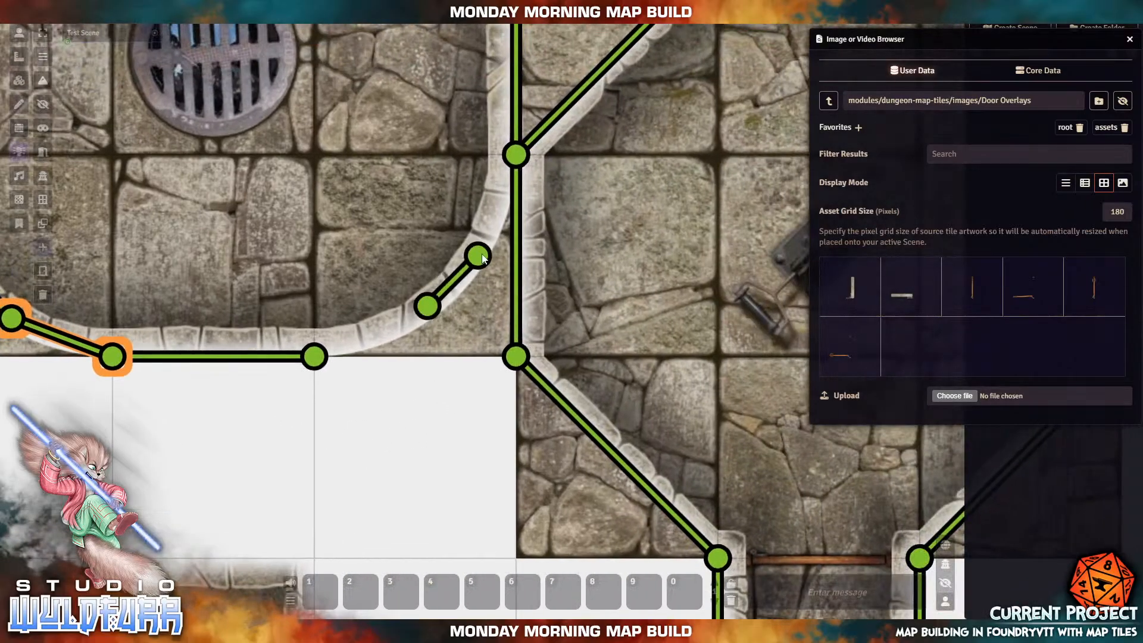
mouse_move(289, 482)
left_mouse_down()
mouse_move(405, 467)
mouse_move(529, 187)
mouse_move(515, 156)
left_mouse_up()
mouse_move(292, 480)
left_mouse_down()
mouse_move(467, 248)
mouse_move(488, 244)
mouse_move(478, 256)
left_mouse_up()
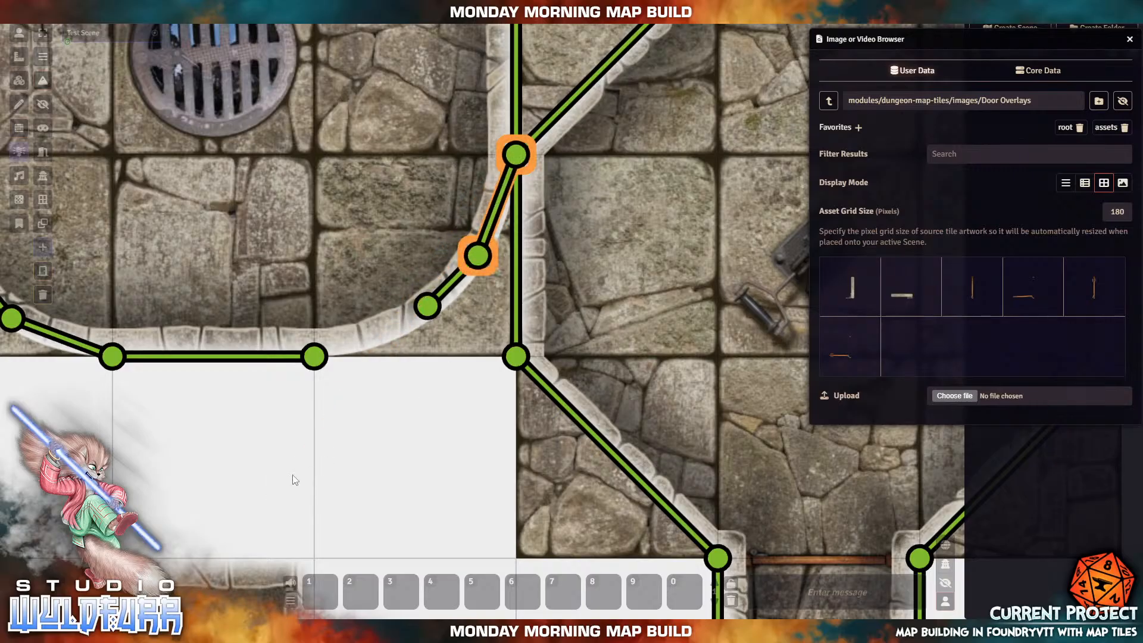
mouse_move(201, 483)
left_mouse_down()
mouse_move(351, 487)
mouse_move(440, 321)
mouse_move(429, 306)
left_mouse_up()
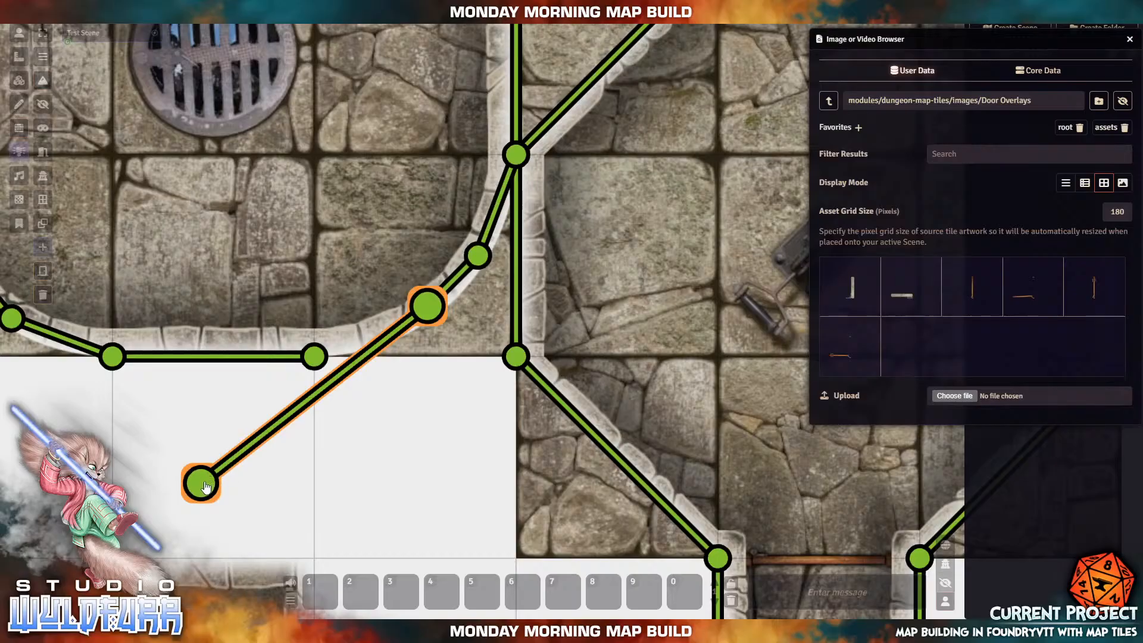
left_click_drag(203, 481, 320, 364)
Step: Draw terrain walls down the western corridor's inner edge and east along its lower run to the grated central room
scroll(324, 387, "down", 10)
scroll(324, 388, "down", 8)
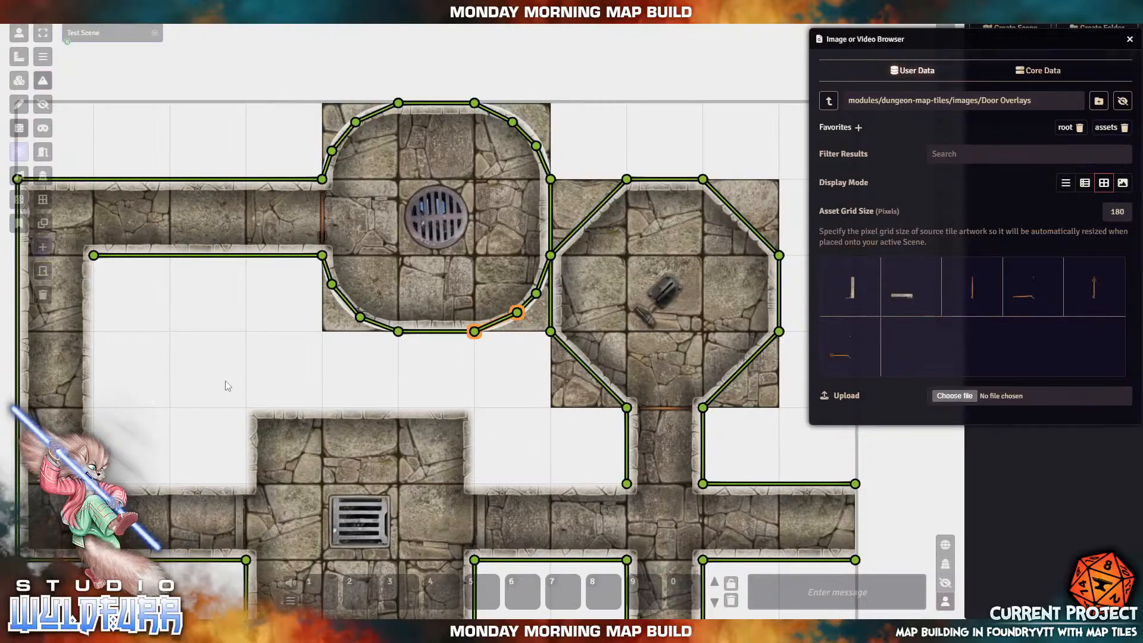
left_click_drag(225, 381, 522, 403)
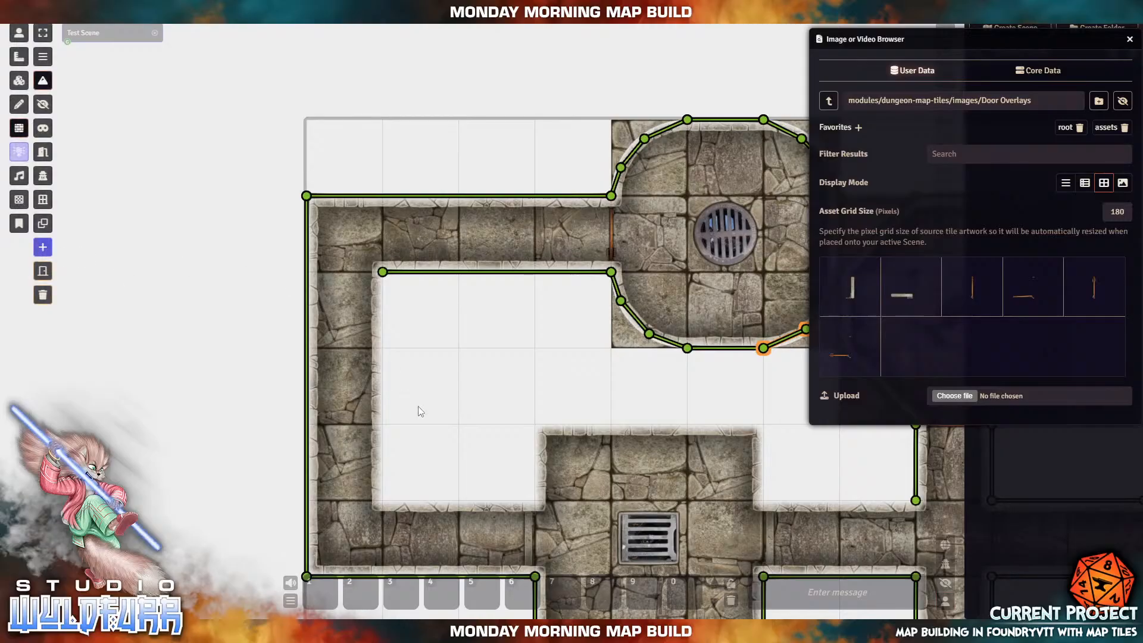
mouse_move(383, 500)
left_mouse_down()
mouse_move(405, 290)
mouse_move(383, 272)
left_mouse_up()
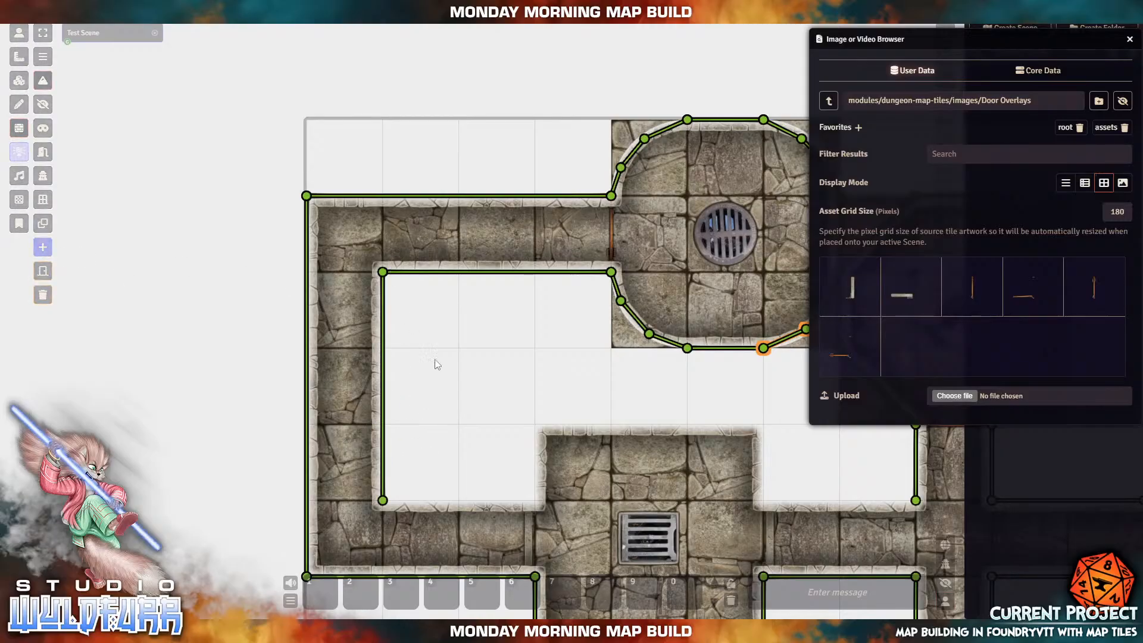
left_click_drag(534, 501, 379, 499)
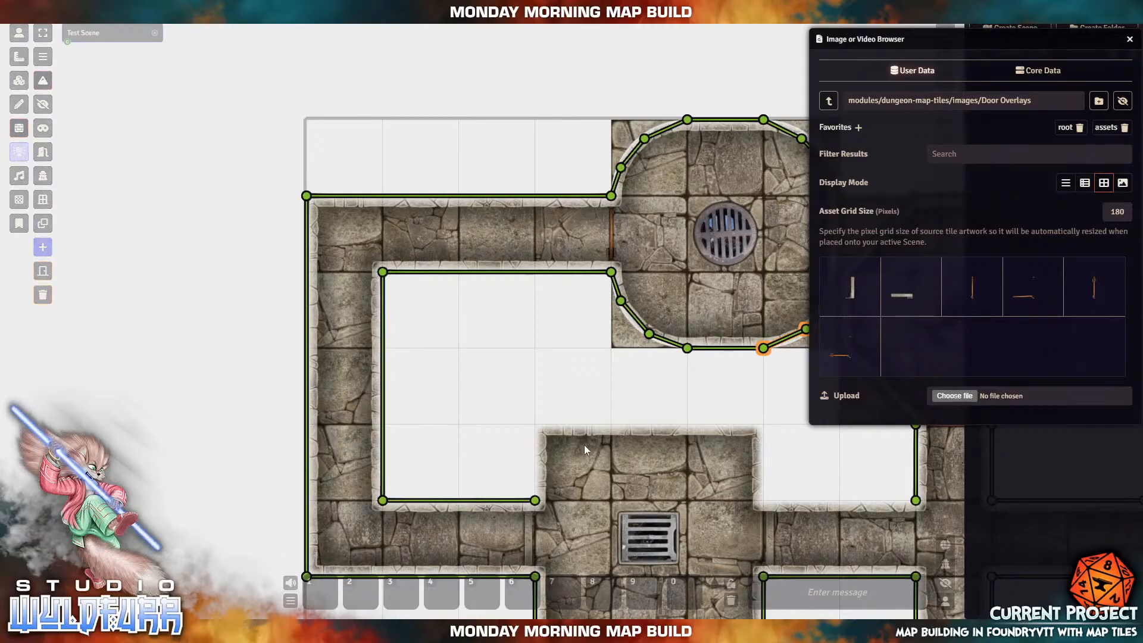
Step: Draw terrain walls around the grated central room's upper half and along the eastern corridor's north side to the crossing
left_click_drag(535, 500, 535, 424)
left_click_drag(766, 424, 550, 425)
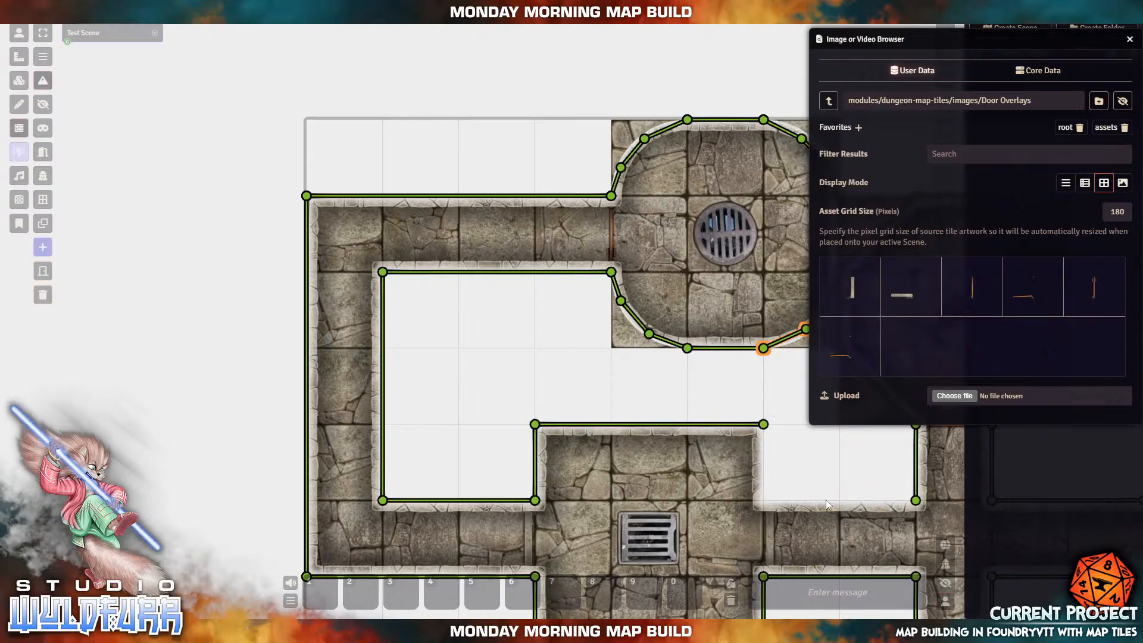
left_click_drag(762, 498, 485, 309)
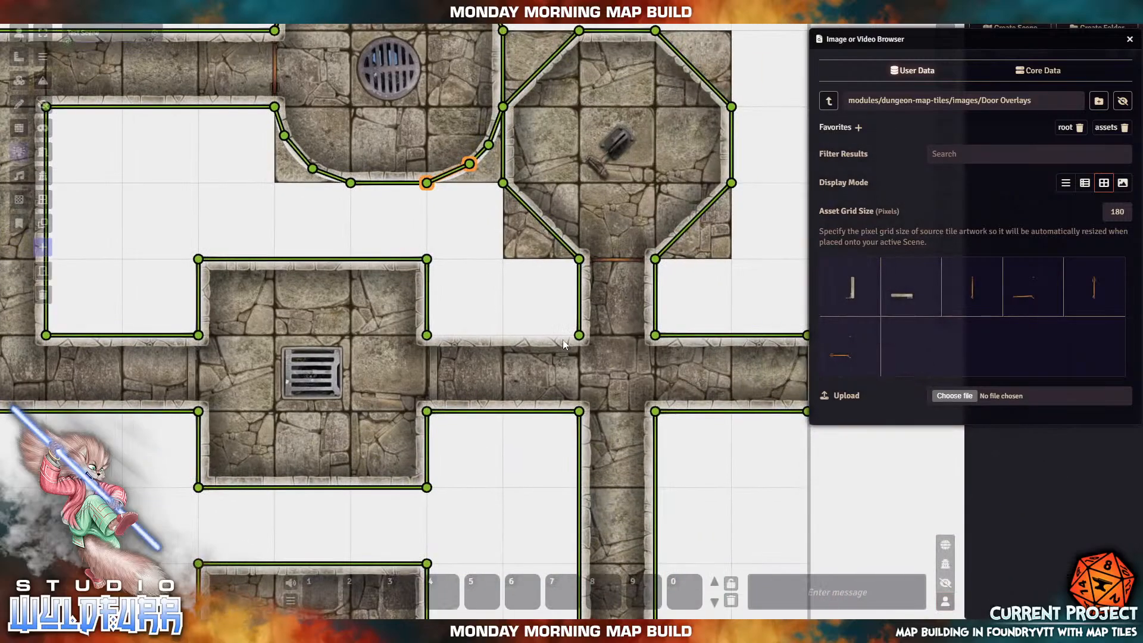
left_click_drag(426, 259, 427, 335)
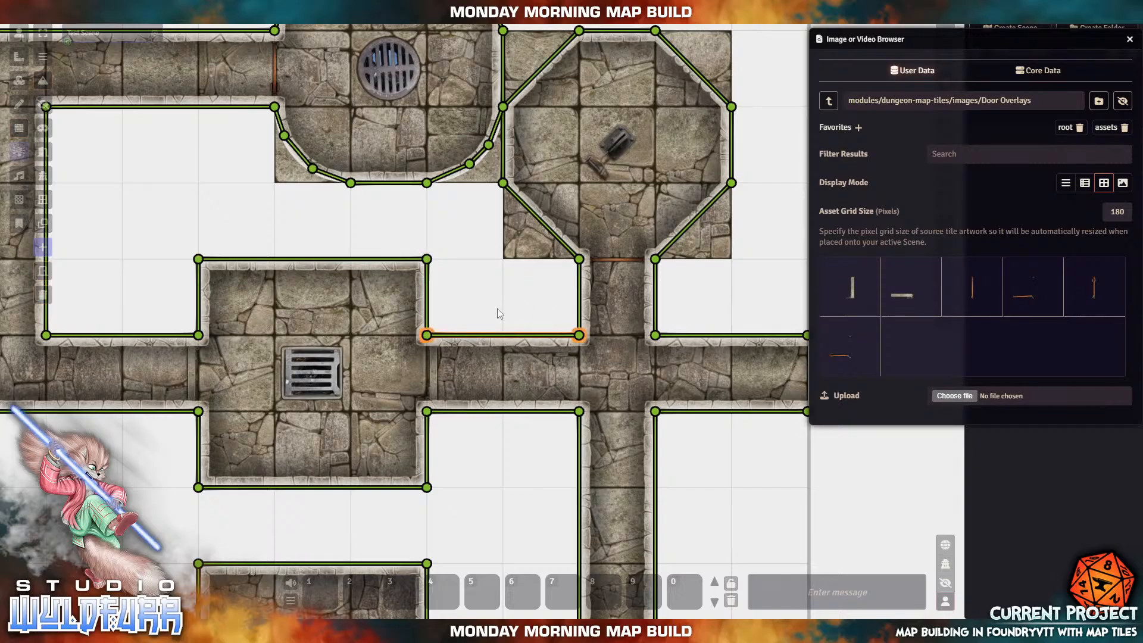
Step: Switch to drawing doors and place a door wall across the rounded room's west entrance
scroll(600, 477, "down", 5)
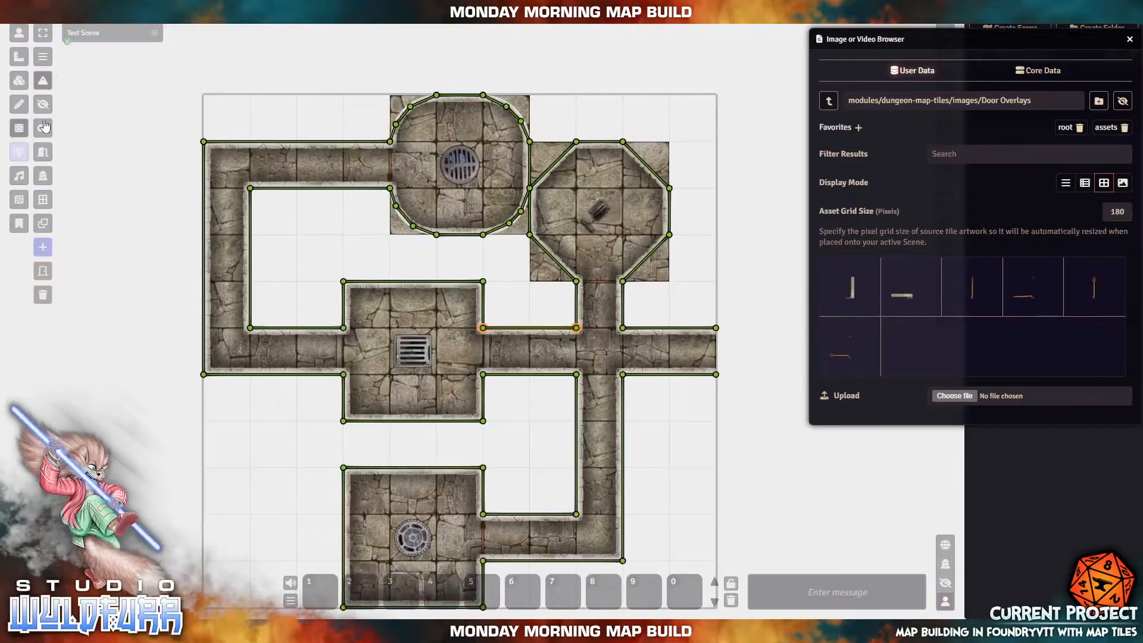
left_click(49, 153)
scroll(402, 173, "up", 3)
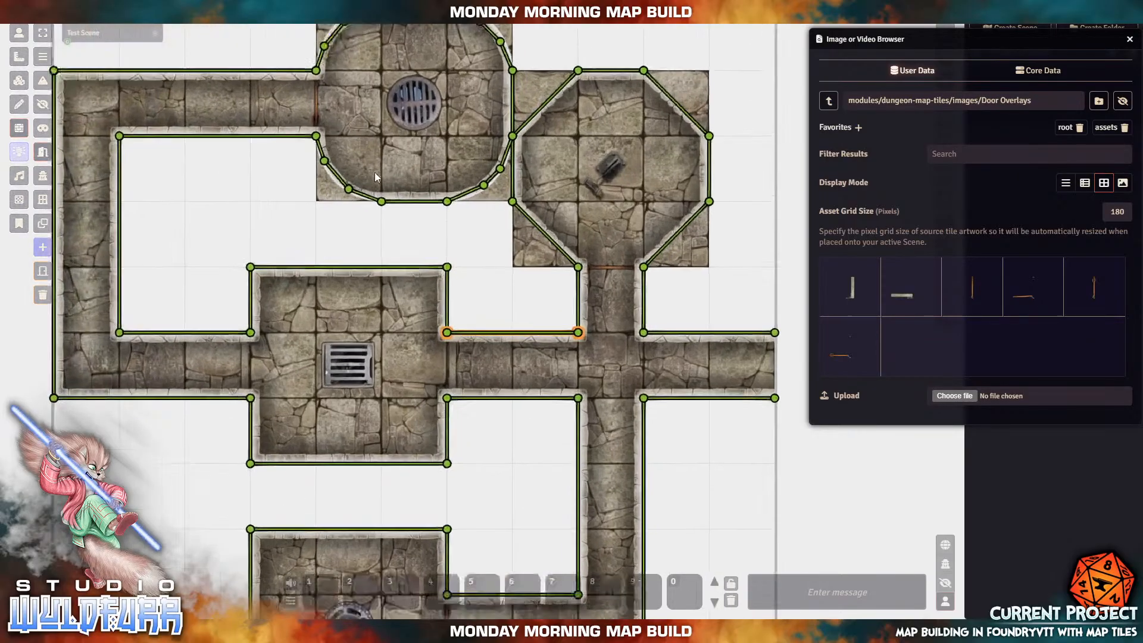
scroll(395, 265, "up", 3)
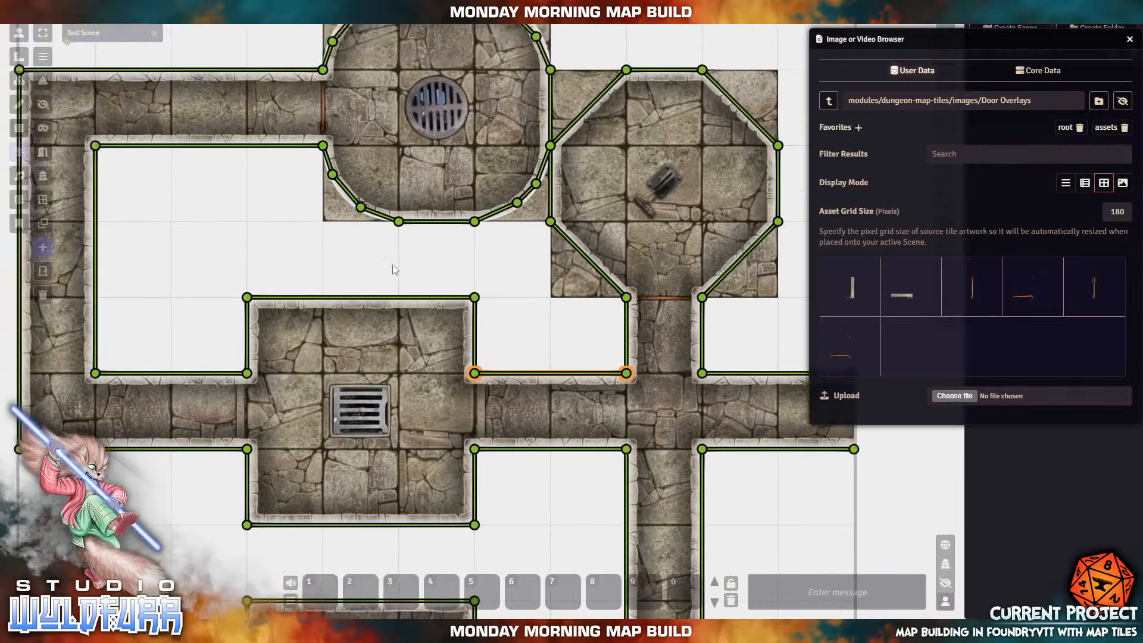
scroll(521, 242, "up", 2)
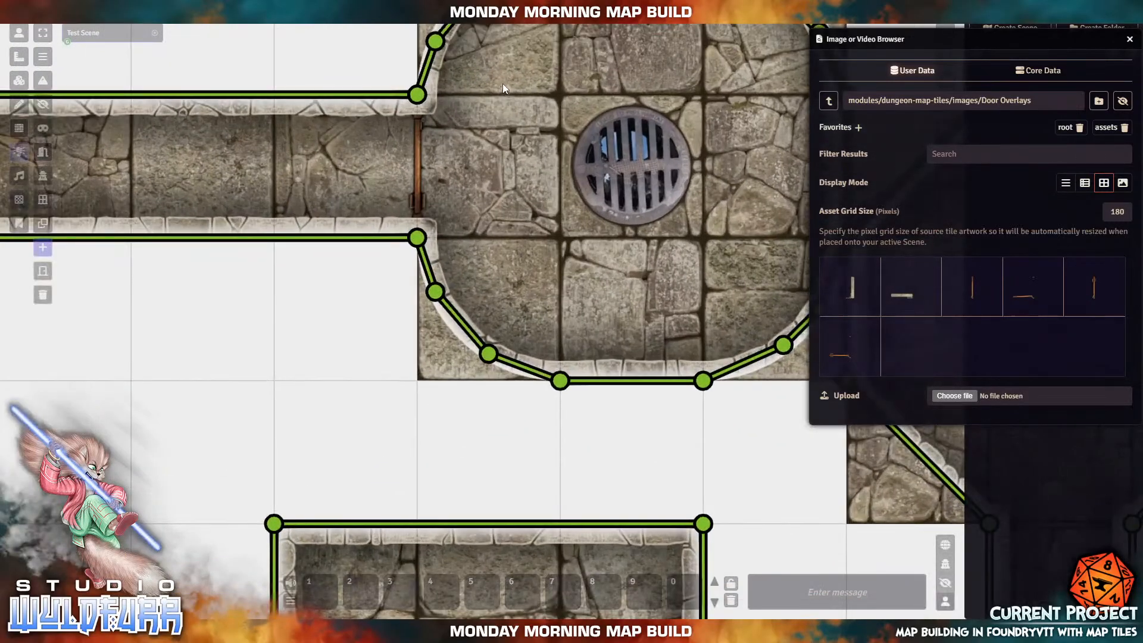
mouse_move(559, 94)
left_mouse_down()
mouse_move(559, 238)
mouse_move(420, 237)
left_mouse_up()
left_click_drag(560, 94, 436, 123)
Step: Place a door wall across the grated central room's west entrance, joining the corridor's two wall ends
scroll(319, 337, "down", 12)
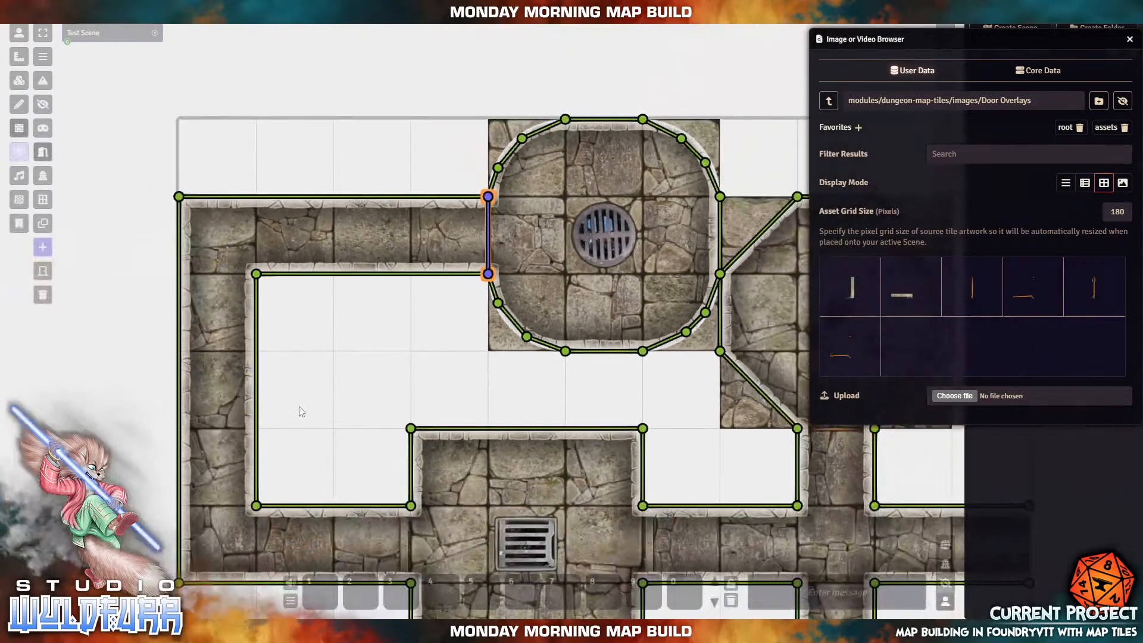
left_click_drag(299, 406, 343, 154)
scroll(476, 291, "up", 16)
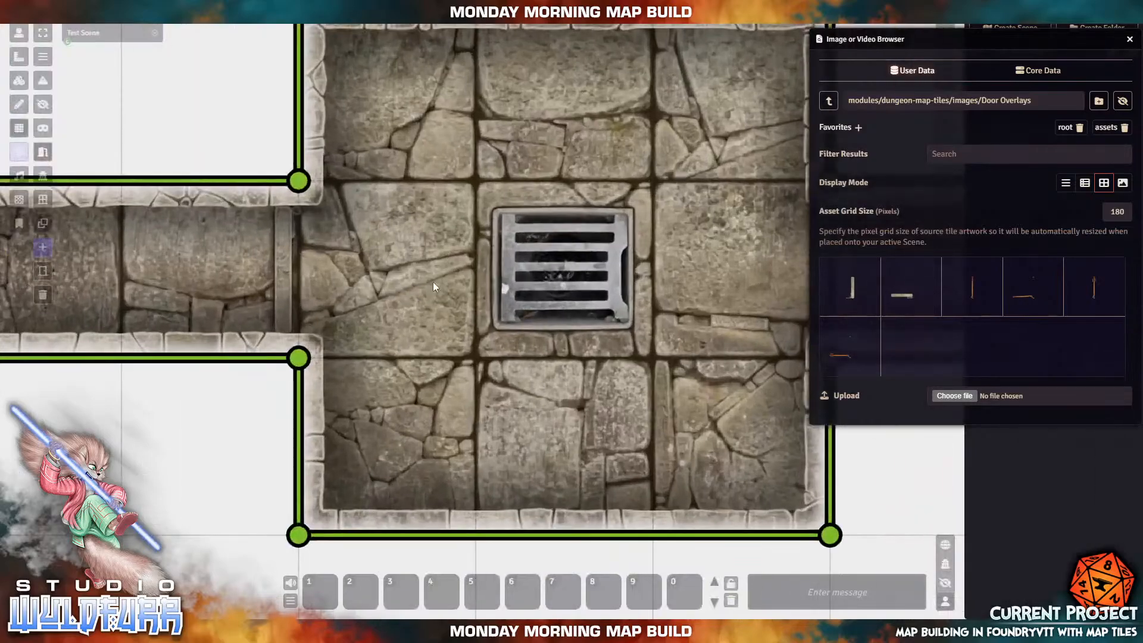
key("ctrl+v")
left_click_drag(476, 180, 299, 180)
left_click_drag(476, 357, 334, 356)
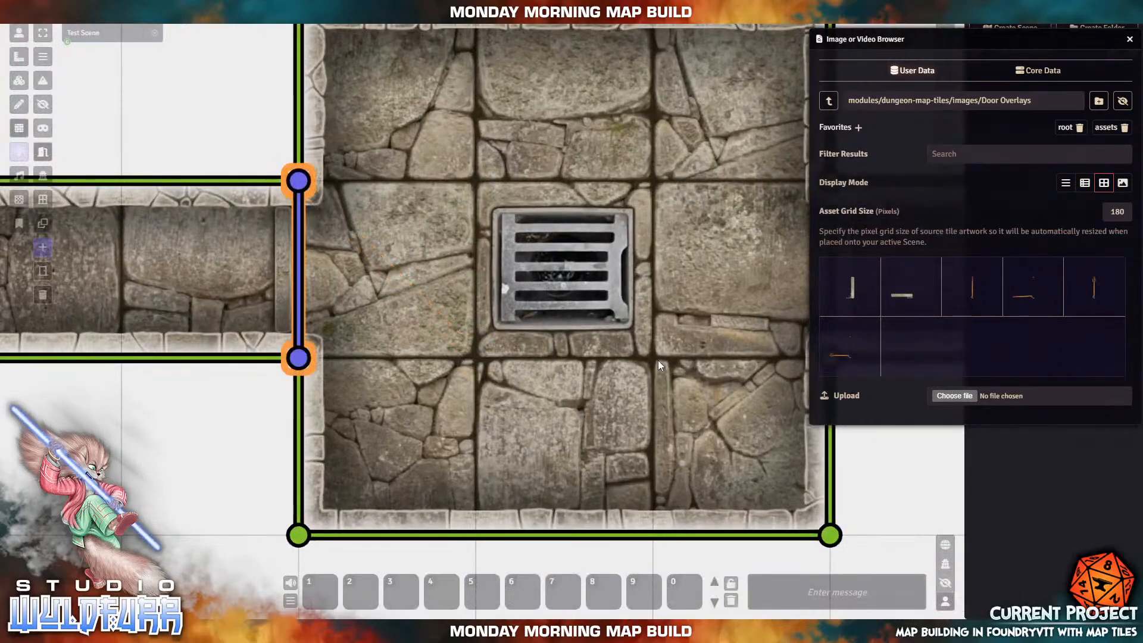
Step: Place a door wall across the grated central room's east entrance, joining the corridor's two wall ends
left_click_drag(525, 336, 326, 366)
key("ctrl+v")
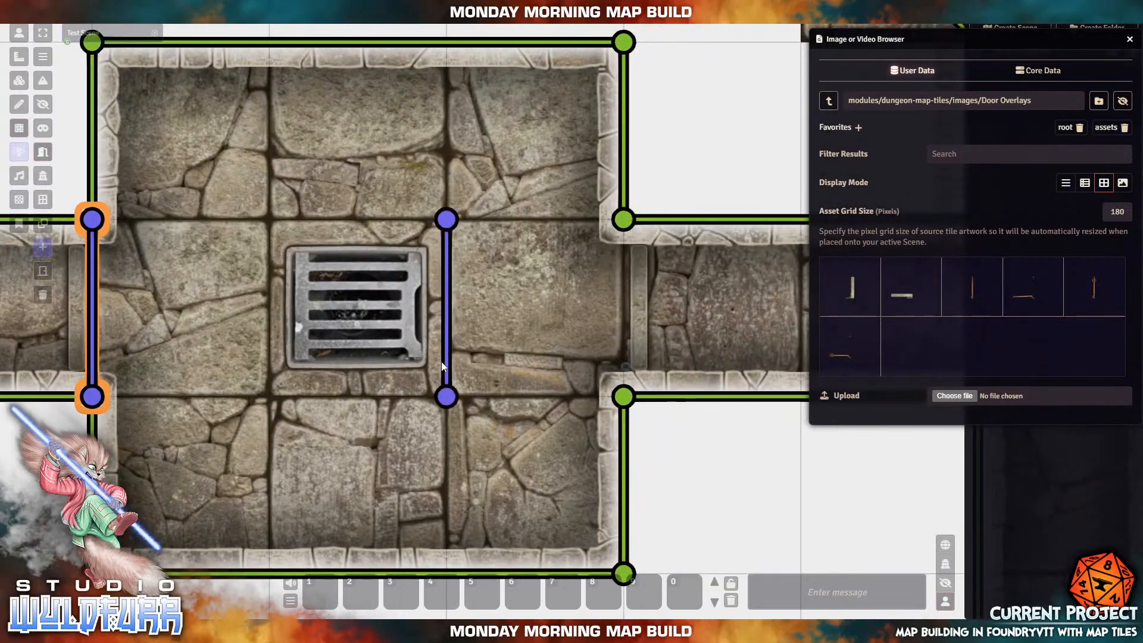
left_click_drag(450, 221, 624, 220)
left_click_drag(453, 404, 623, 395)
Step: Place a door wall across the octagonal room's south entrance, attaching both endpoints to the passage's wall corners
scroll(652, 450, "down", 2)
scroll(654, 455, "down", 6)
left_click_drag(712, 458, 358, 542)
scroll(473, 298, "up", 5)
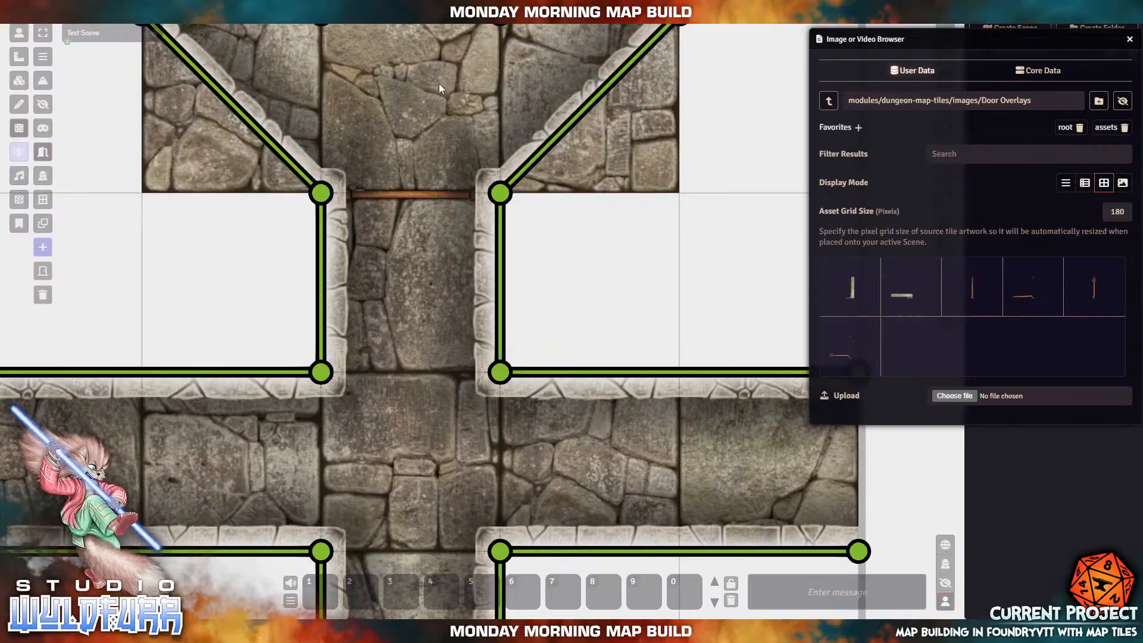
left_click_drag(438, 87, 456, 248)
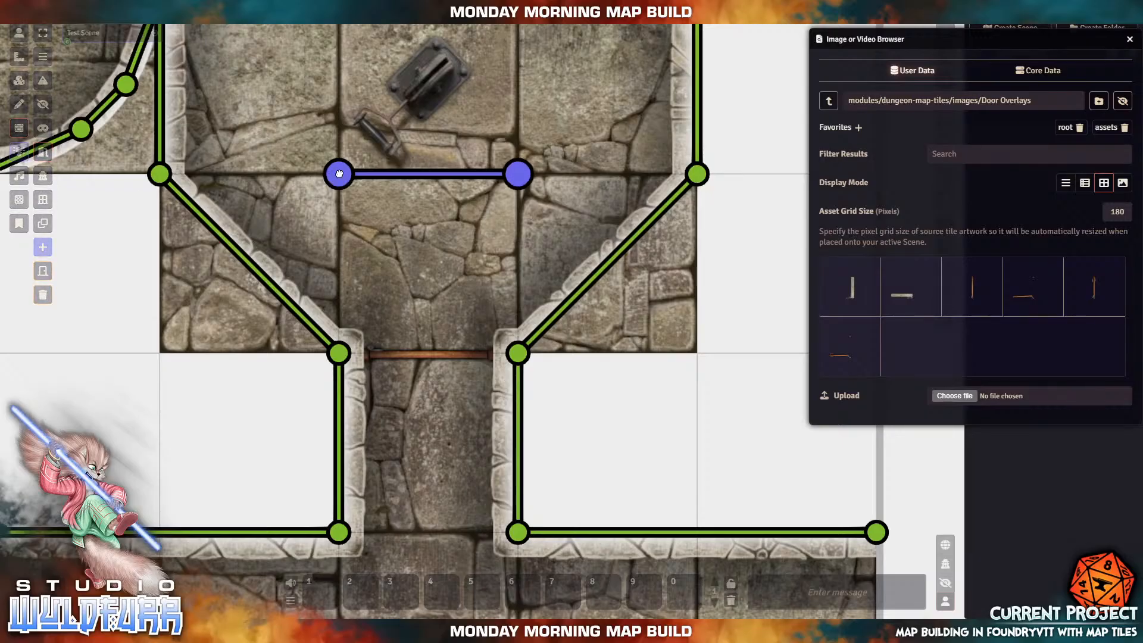
left_click_drag(334, 176, 338, 353)
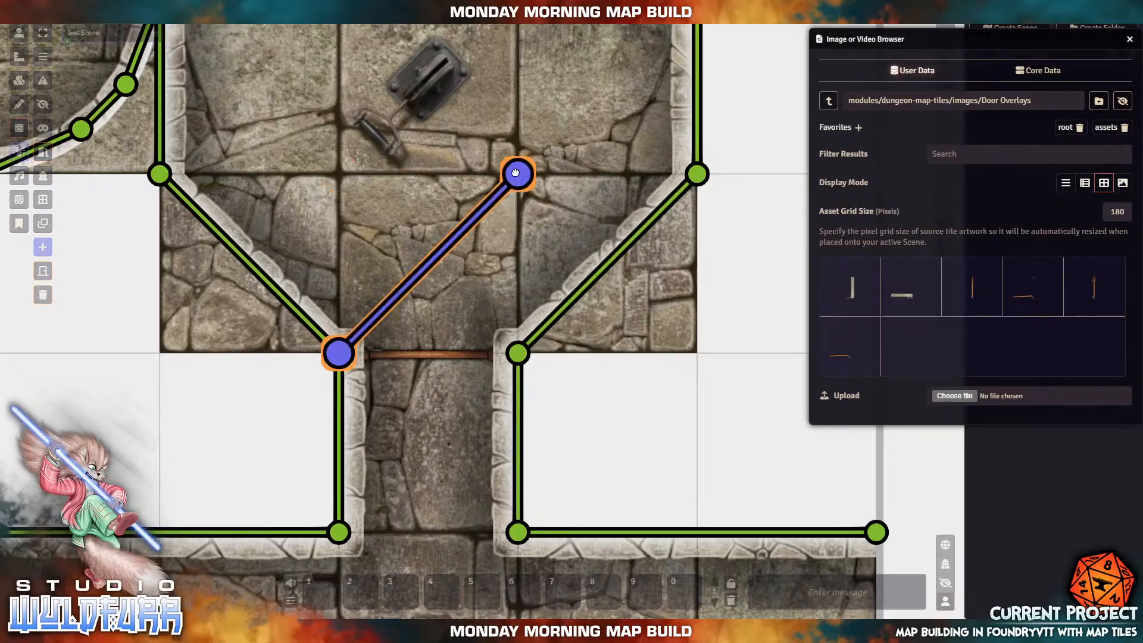
mouse_move(515, 182)
left_mouse_down()
mouse_move(504, 327)
mouse_move(499, 187)
mouse_move(523, 183)
left_mouse_up()
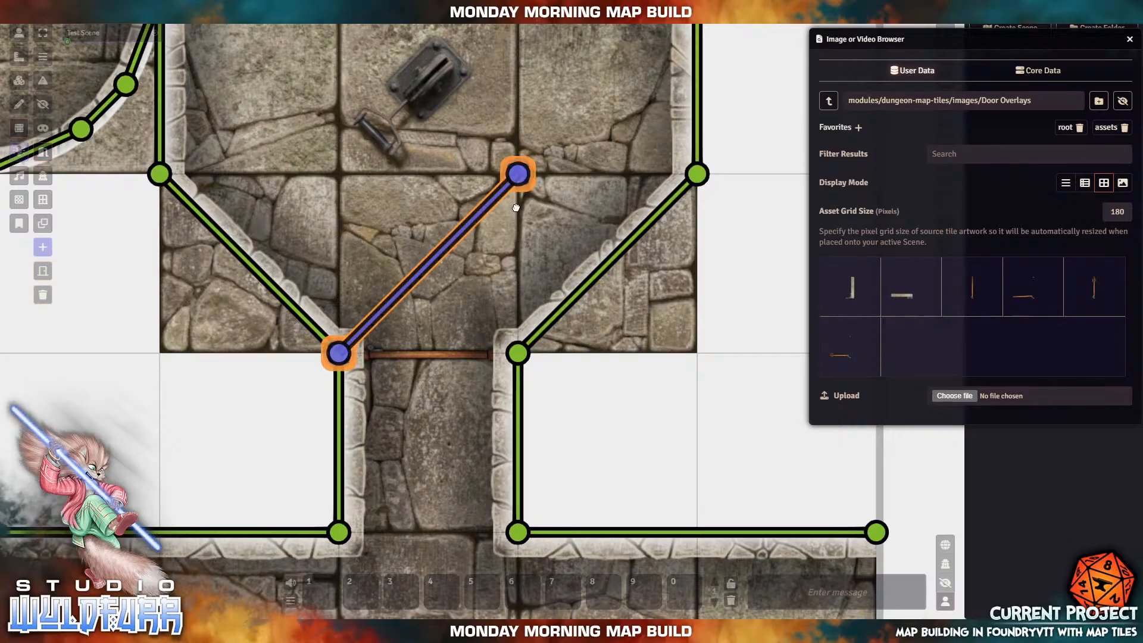
left_click_drag(517, 174, 519, 325)
Step: Place a door wall across the east entrance of the southern room with the round drain
scroll(415, 306, "down", 10)
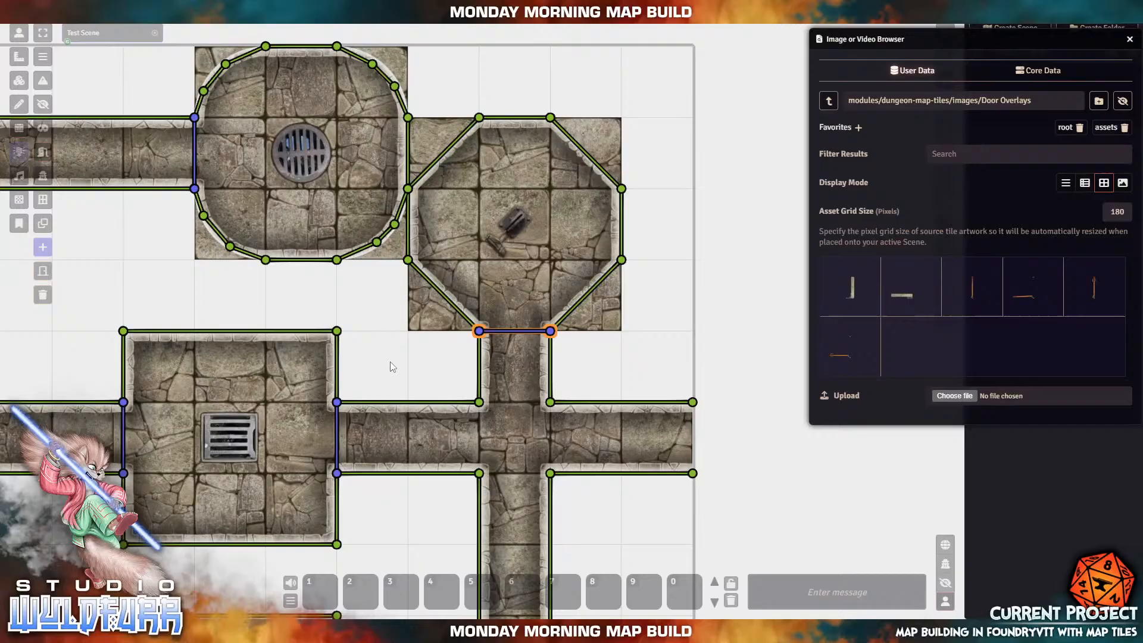
left_click_drag(390, 366, 497, 100)
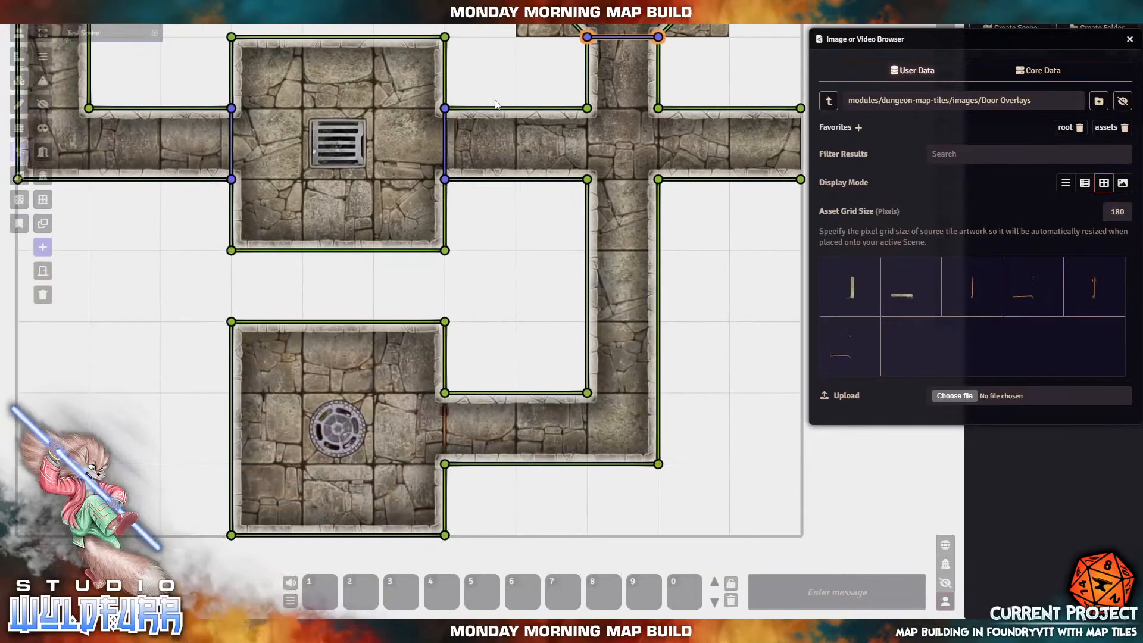
scroll(468, 388, "up", 11)
scroll(410, 424, "up", 3)
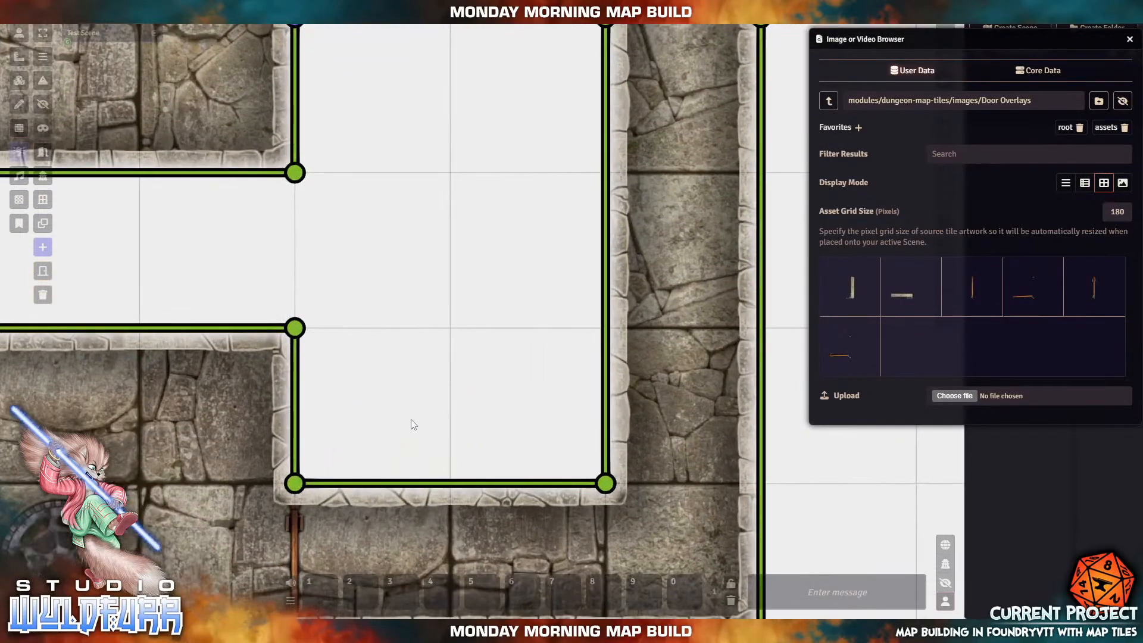
left_click_drag(410, 418, 576, 154)
scroll(406, 323, "up", 4)
mouse_move(233, 179)
left_mouse_down()
mouse_move(233, 378)
mouse_move(409, 392)
mouse_move(429, 378)
left_mouse_up()
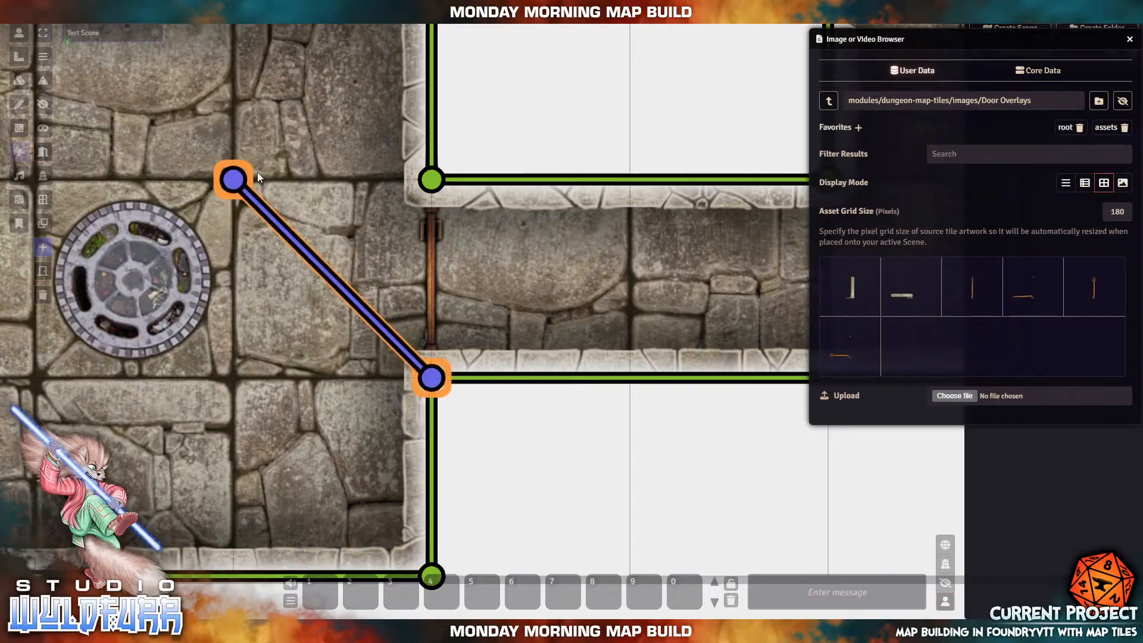
left_click_drag(233, 179, 429, 181)
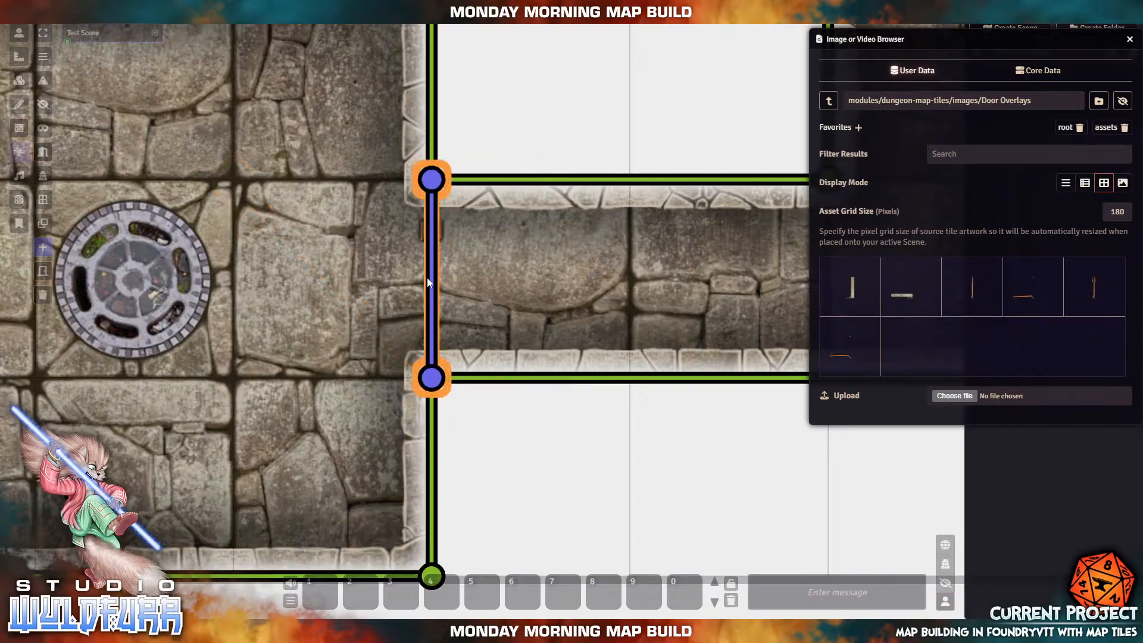
Step: Review the walls and doors across the map and close the door overlay image browser
scroll(587, 470, "down", 5)
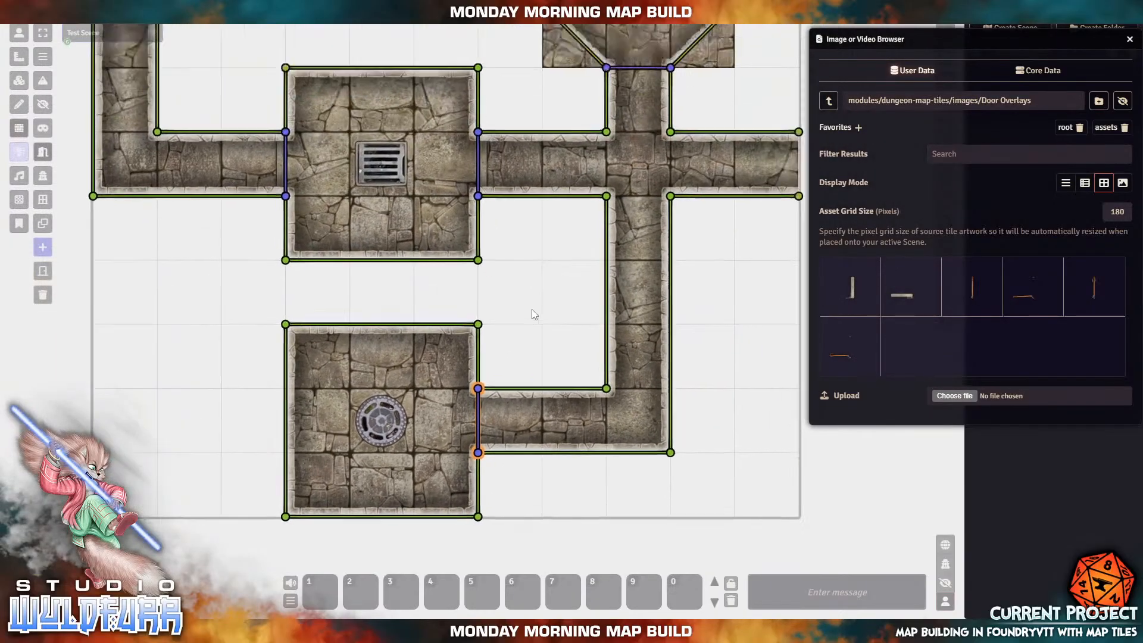
left_click_drag(532, 309, 432, 254)
left_click_drag(300, 149, 306, 230)
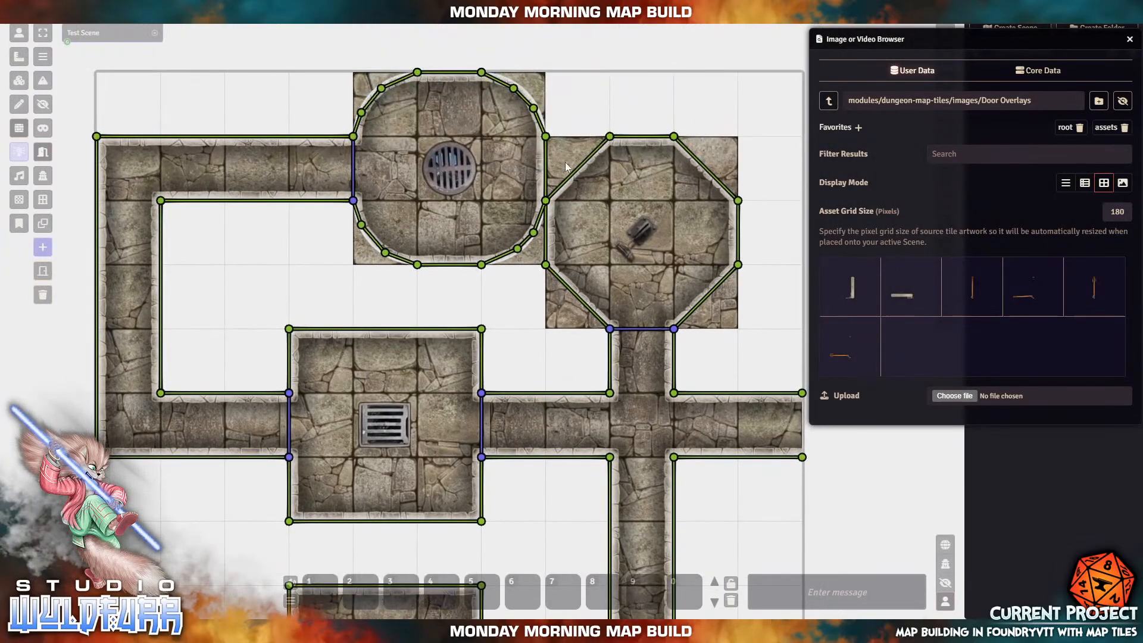
left_click_drag(573, 340, 611, 124)
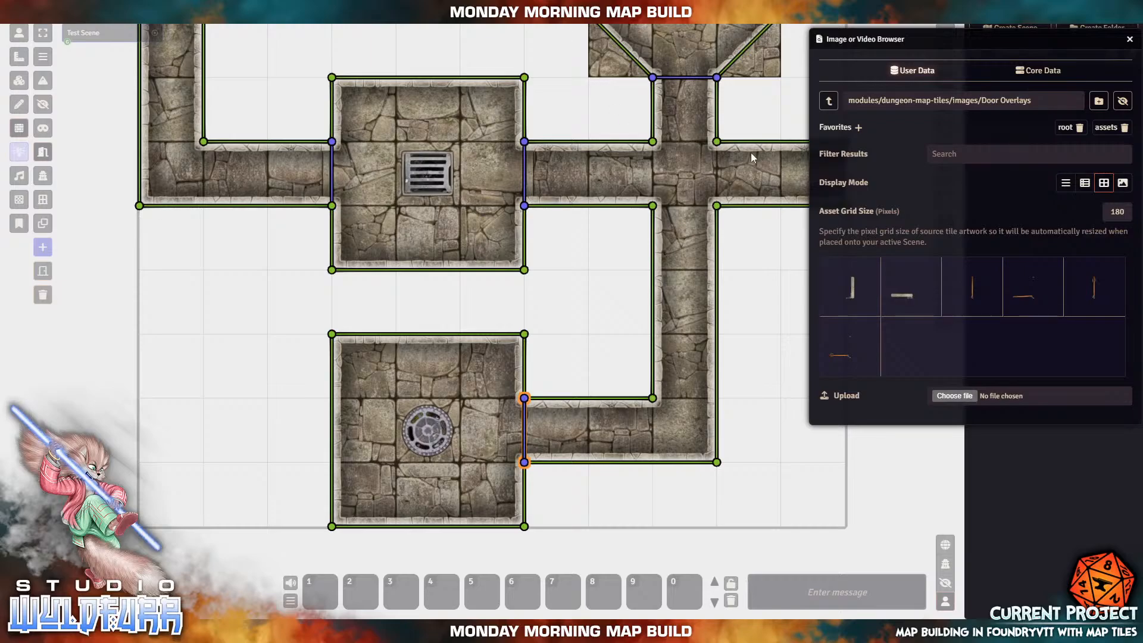
left_click(1127, 40)
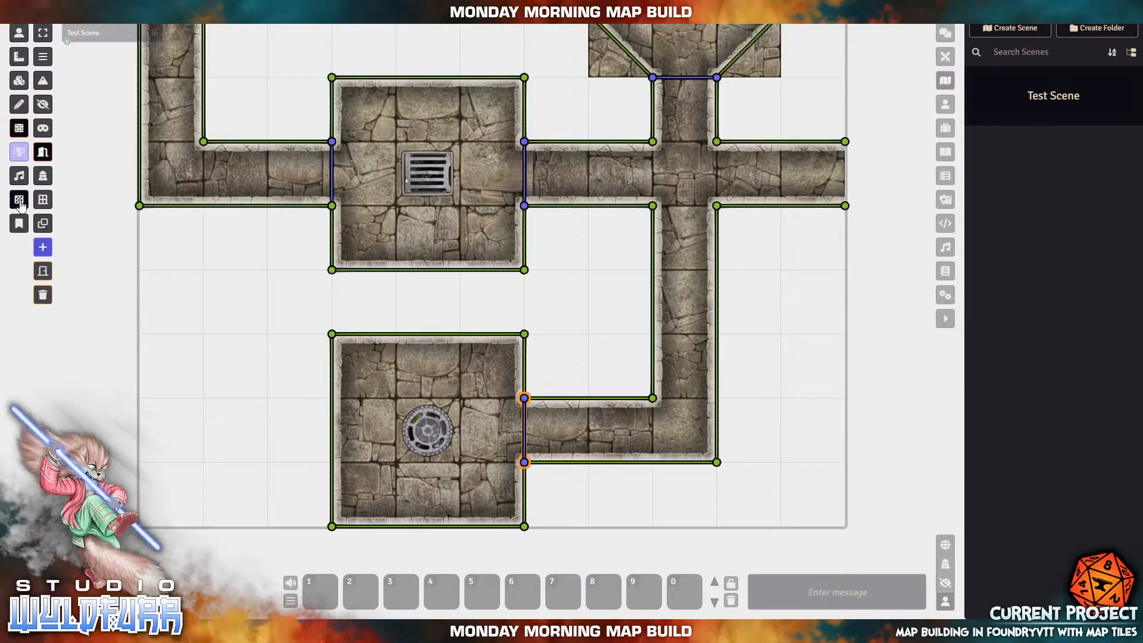
Step: Switch to the lighting controls and raise the scene's darkness level to its maximum
left_click(19, 152)
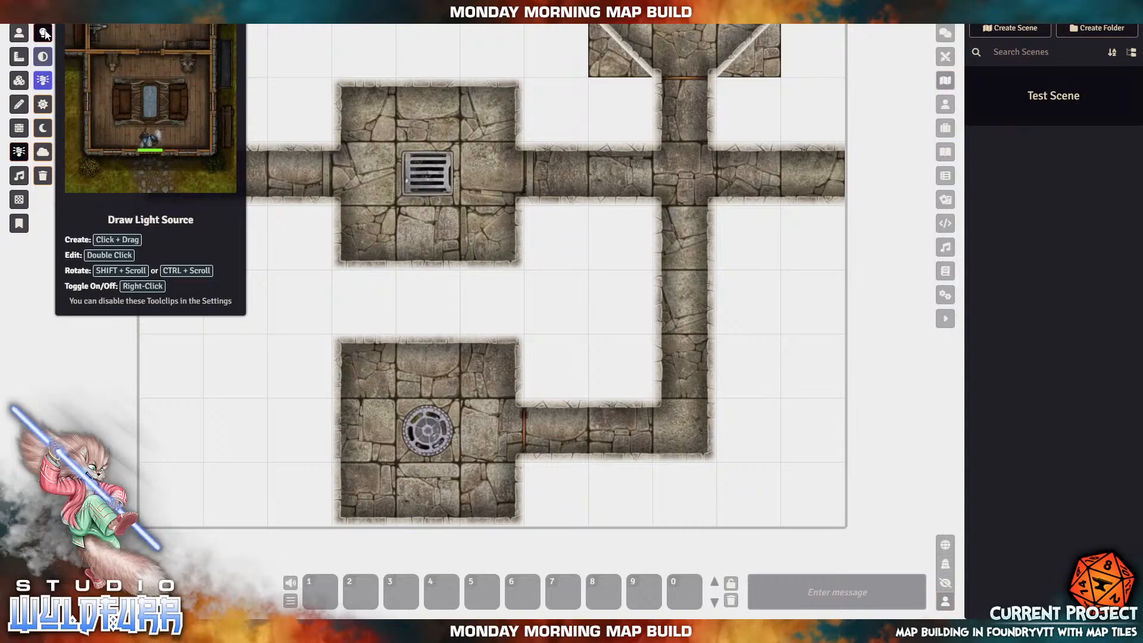
left_click(50, 61)
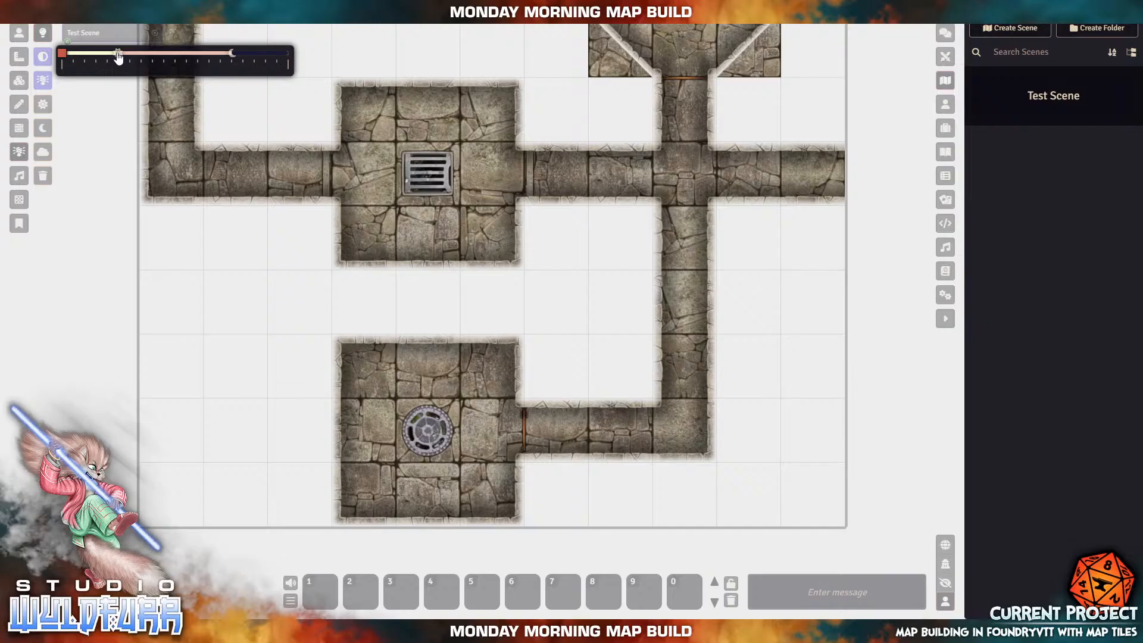
left_click_drag(63, 54, 180, 60)
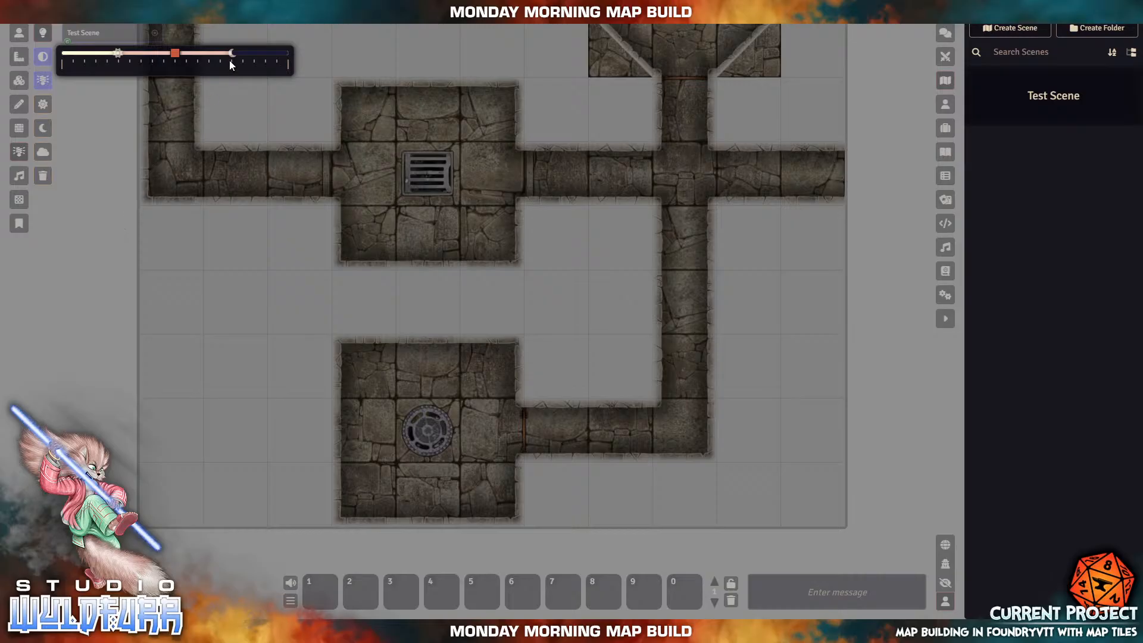
left_click_drag(230, 60, 299, 60)
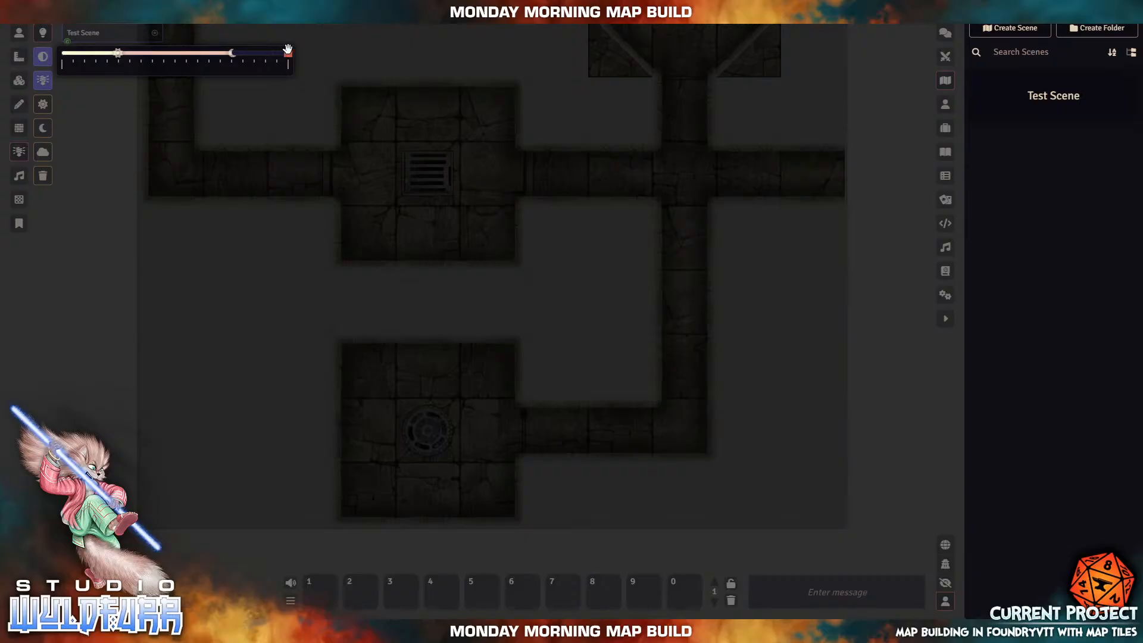
left_click_drag(289, 52, 298, 74)
Step: Compare the darkened map with GM Vision on and off, leaving GM Vision disabled
left_click(45, 82)
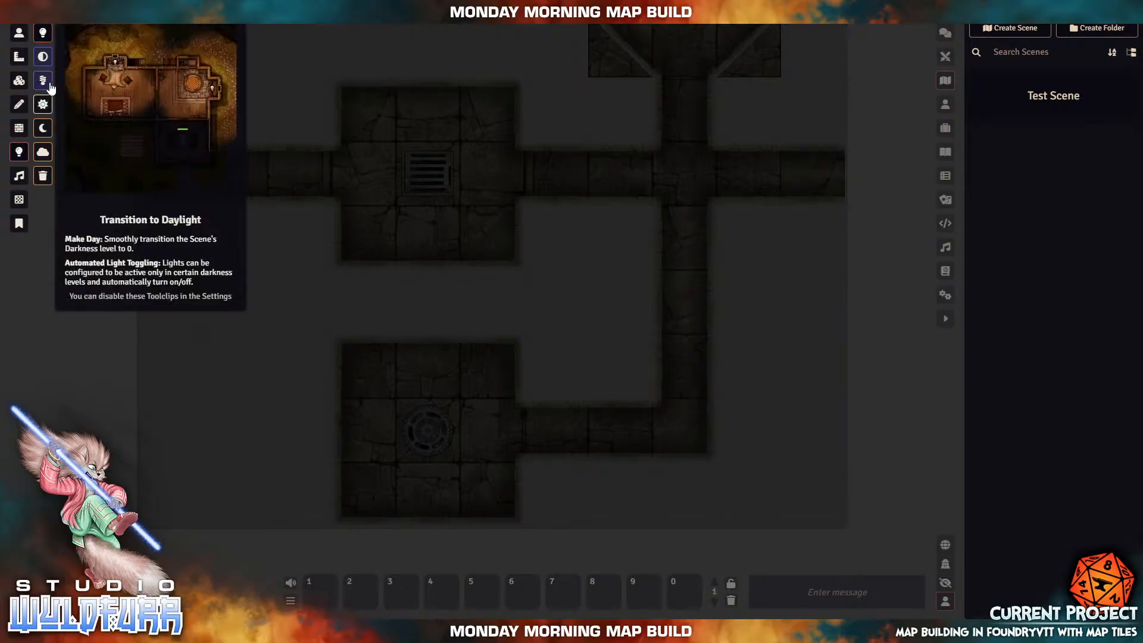
left_click(46, 82)
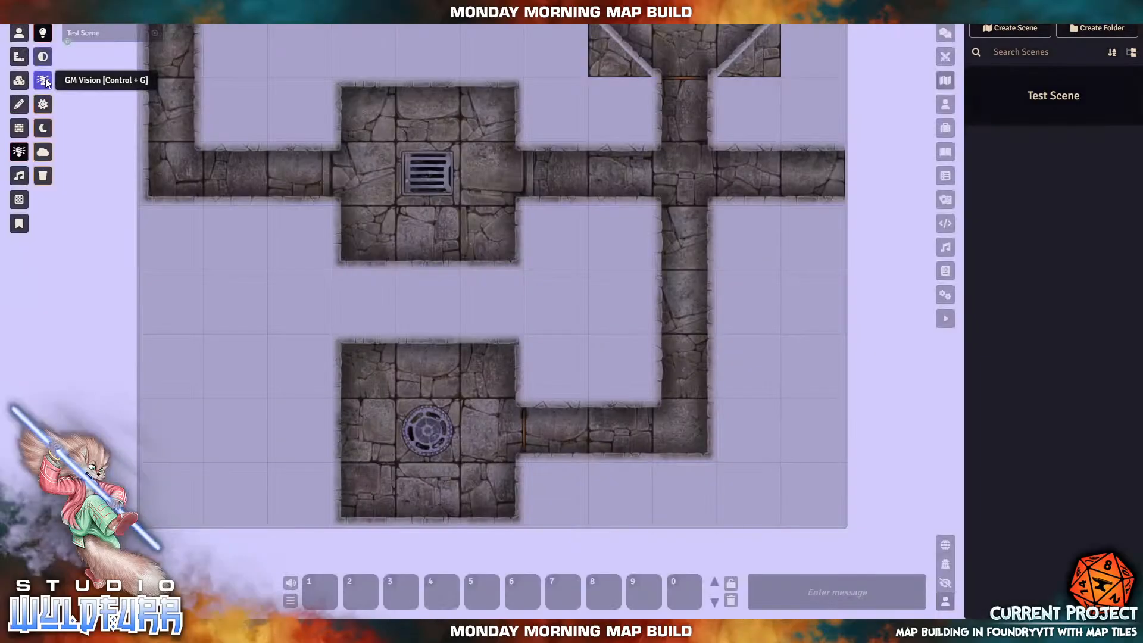
left_click(46, 81)
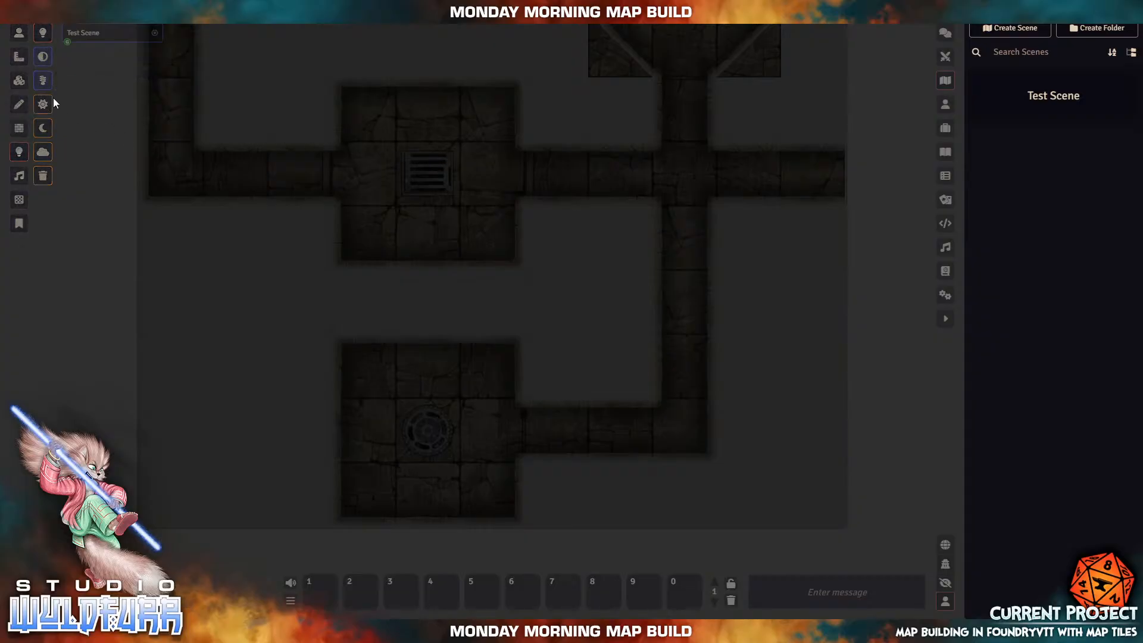
left_click(43, 81)
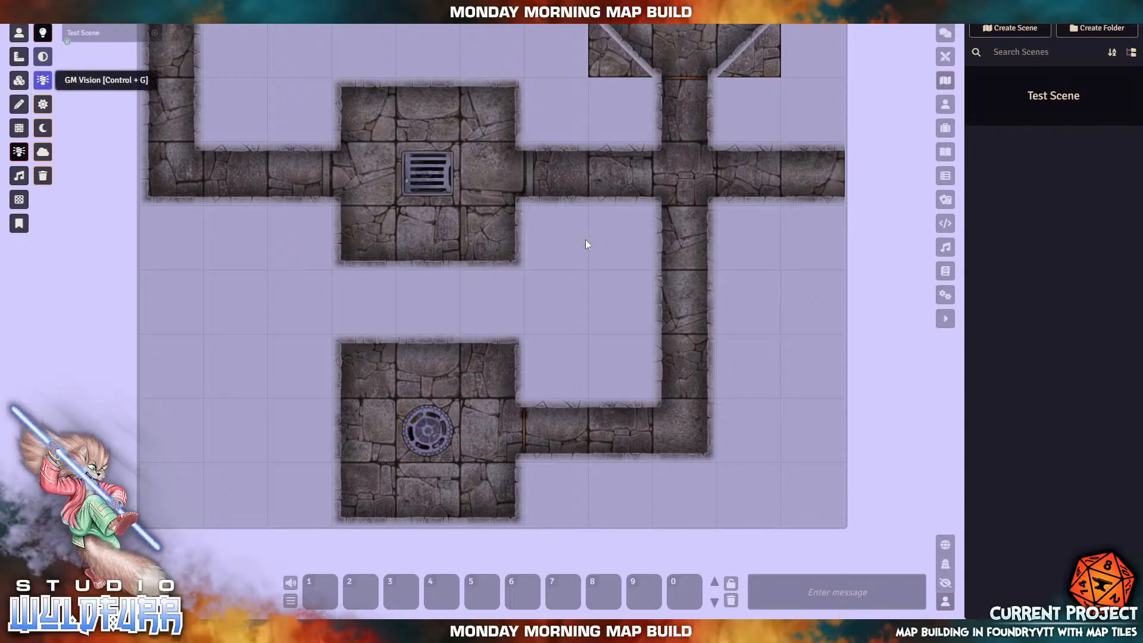
left_click(44, 81)
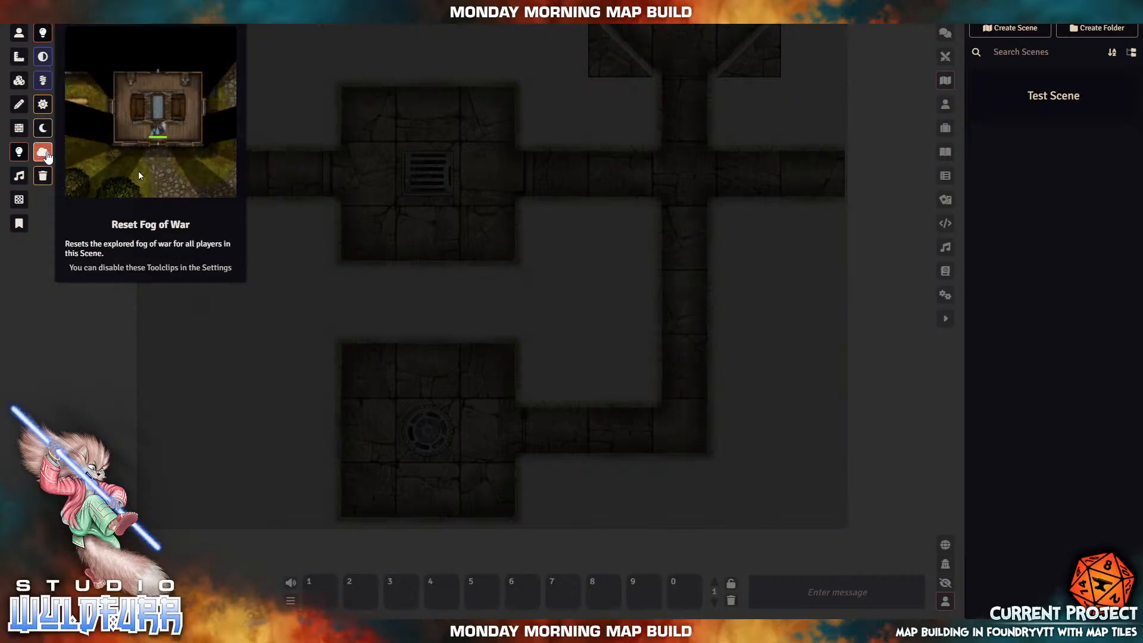
Step: Reset the scene's explored fog of war for all players
left_click(43, 153)
left_click(525, 345)
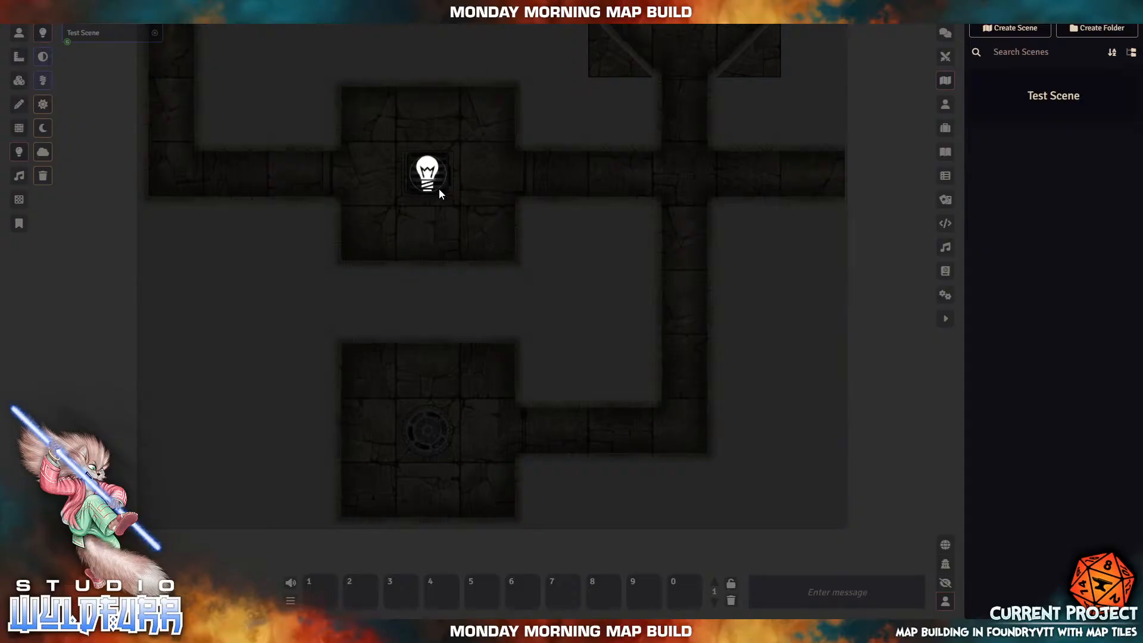
Step: Place an ambient light on the central room's grate with a dim radius of about 20 ft, replacing a smaller trial light
left_click_drag(439, 190, 495, 231)
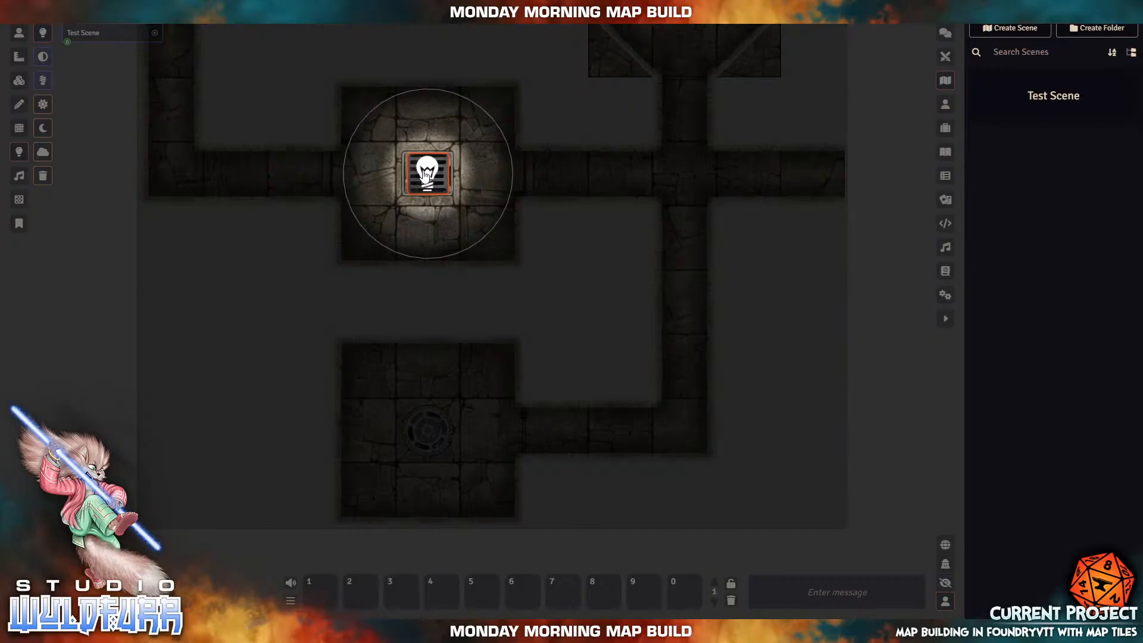
key("Delete")
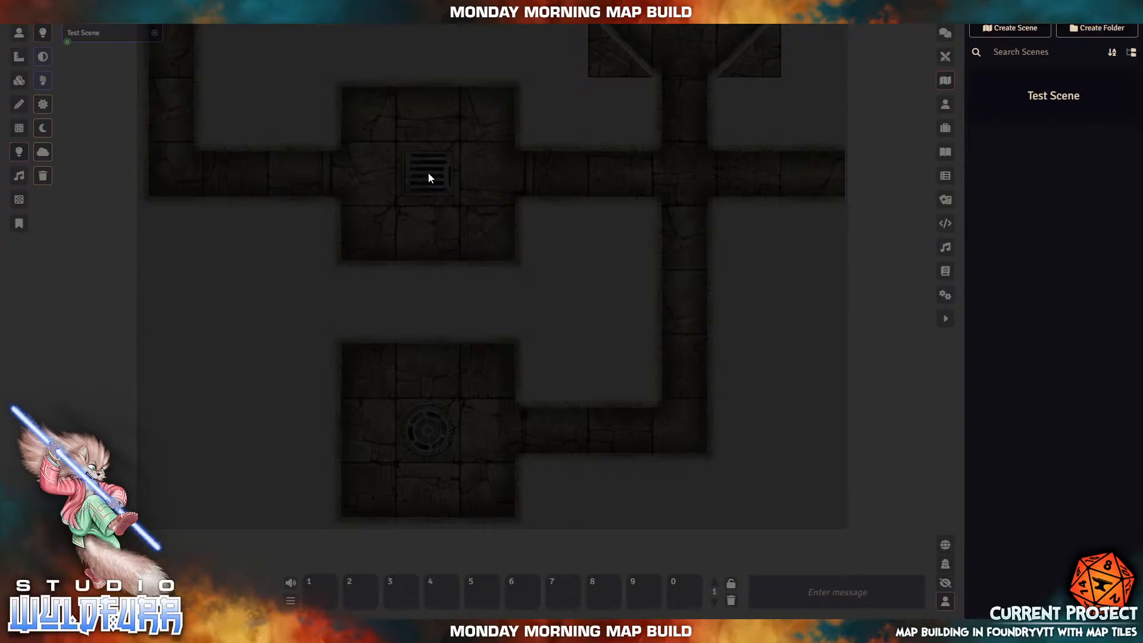
left_click_drag(428, 176, 651, 174)
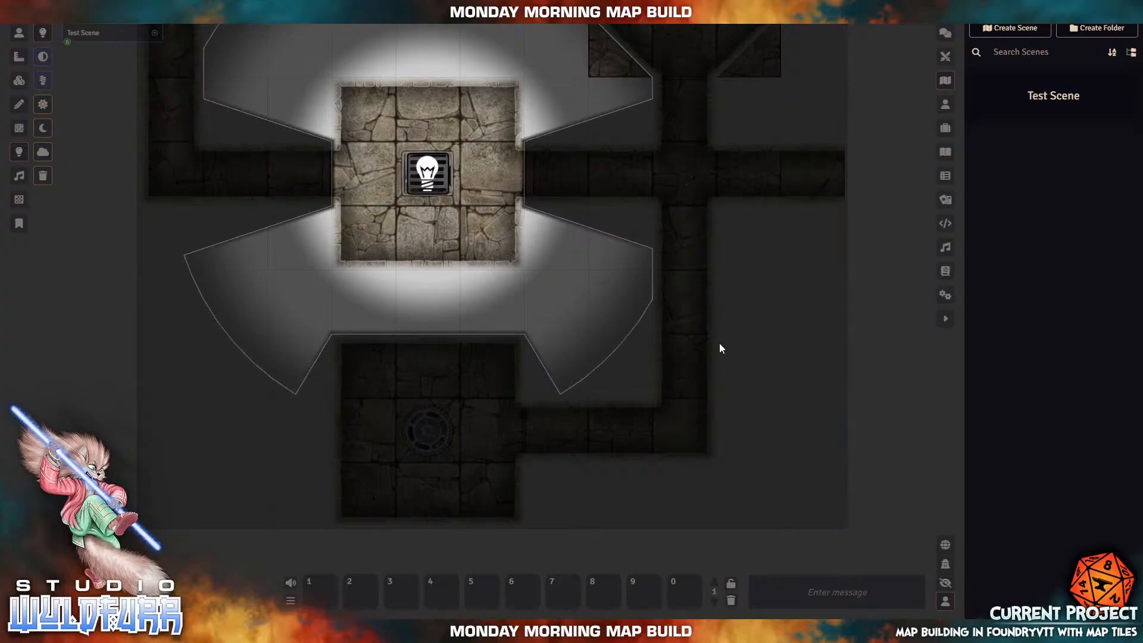
Step: Open the grate light's configuration, compare Constrained By Walls off and on, and review the placement and appearance settings
double_click(424, 172)
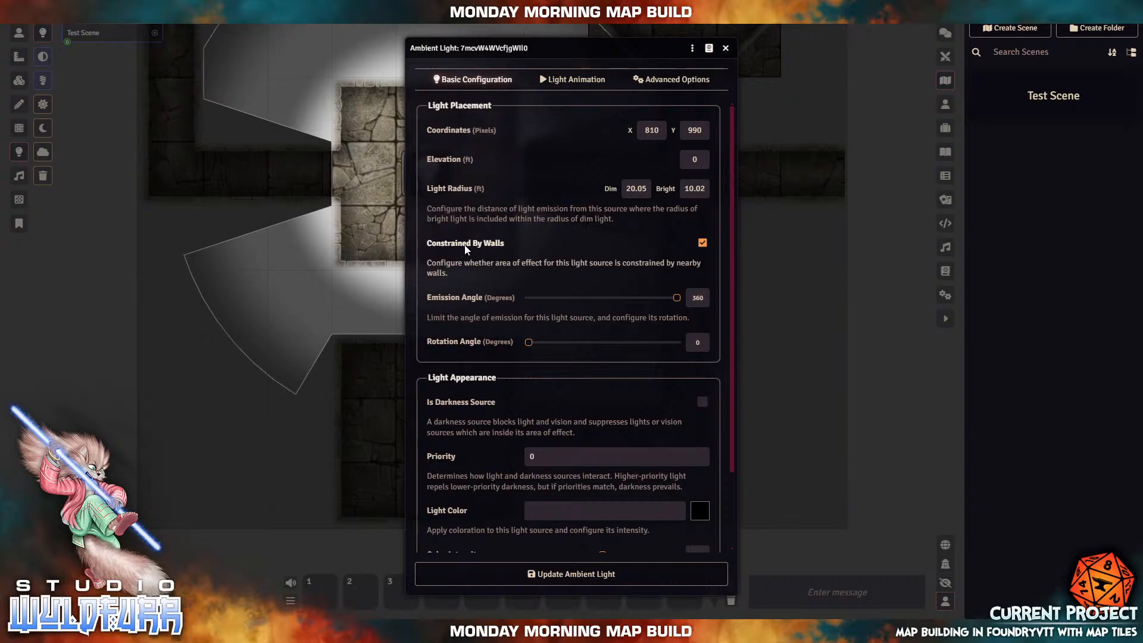
left_click(702, 243)
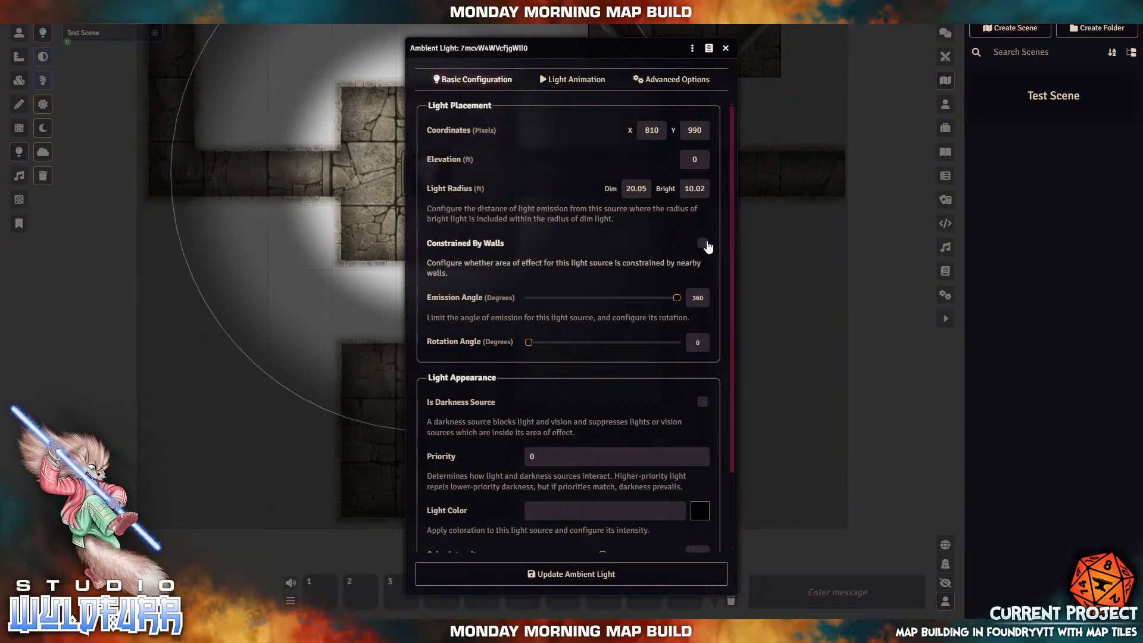
left_click(702, 243)
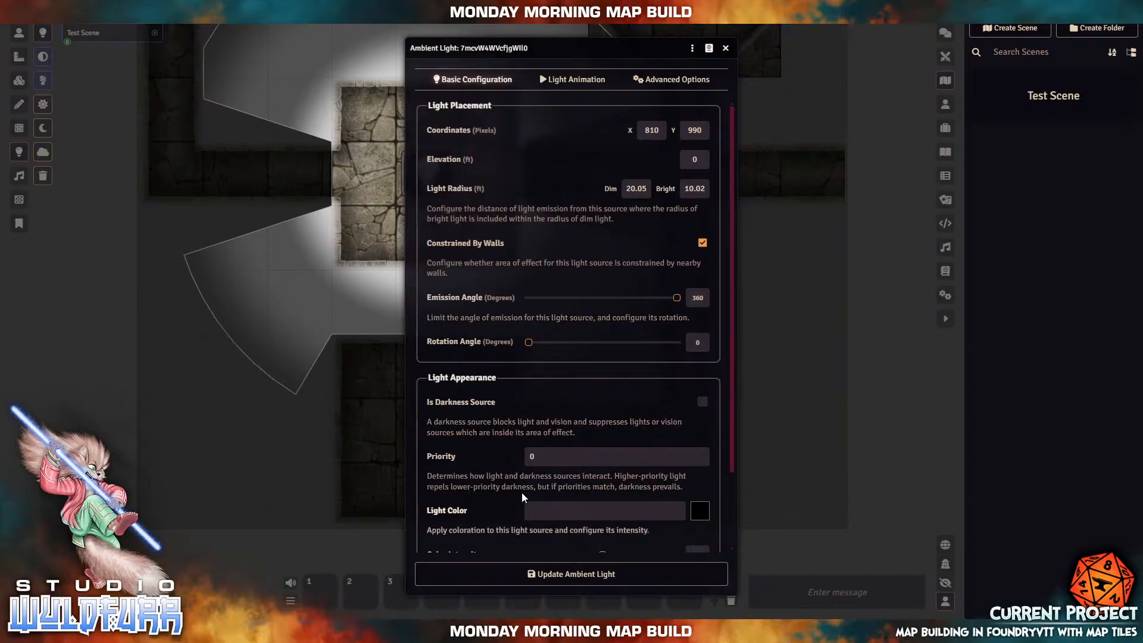
scroll(521, 492, "down", 2)
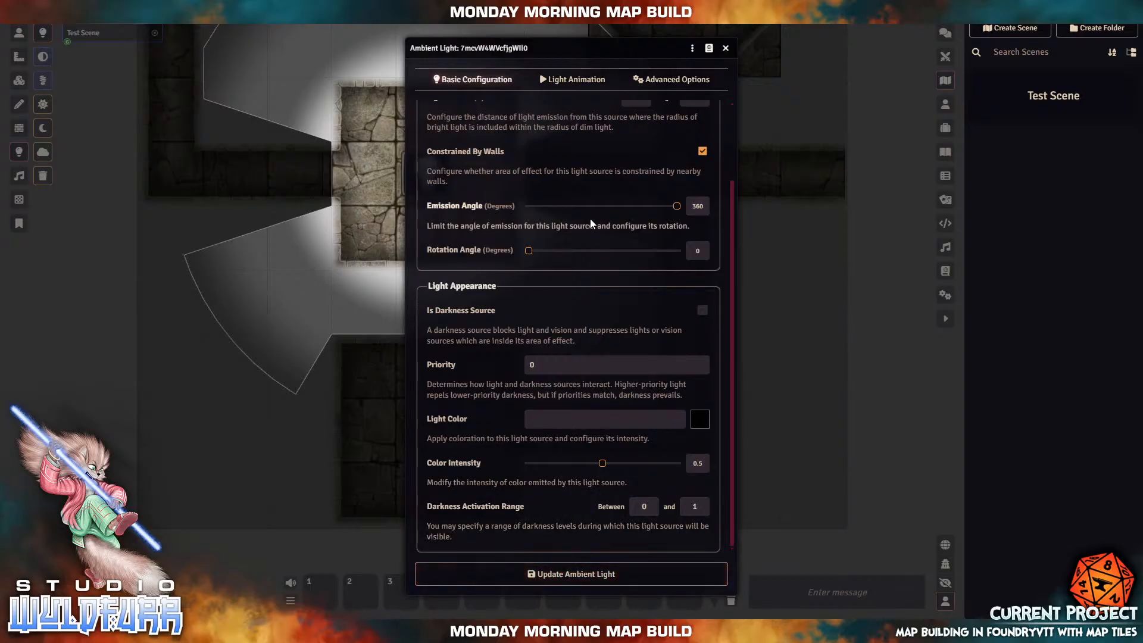
scroll(591, 224, "up", 3)
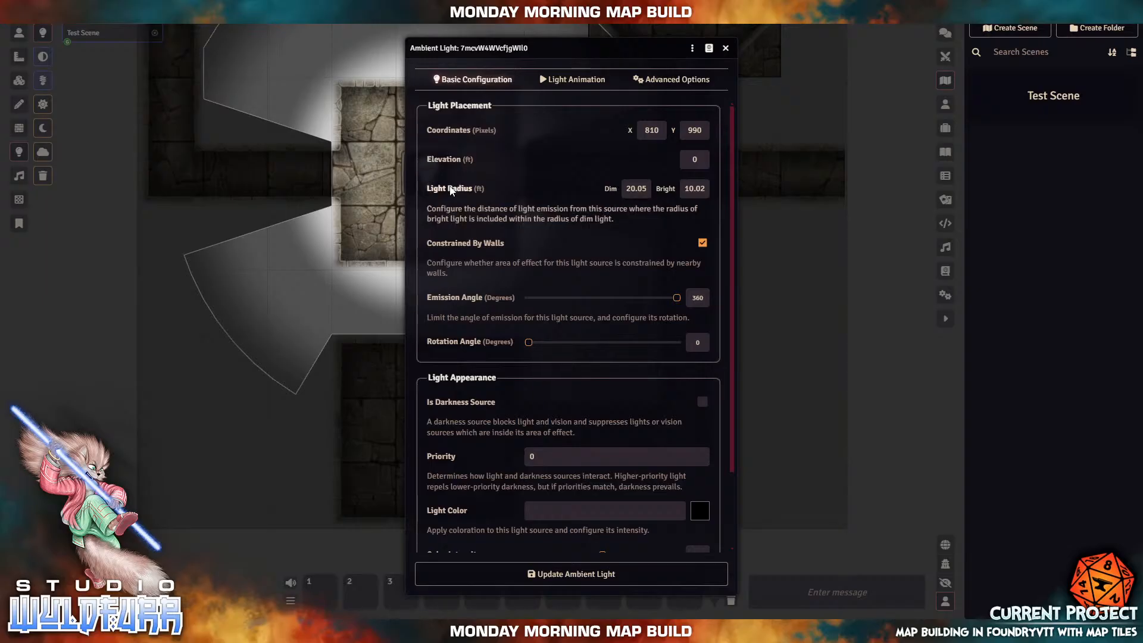
Step: Set the grate light's dim and bright radii to 10 ft and move the configuration window clear of the room
left_click(632, 190)
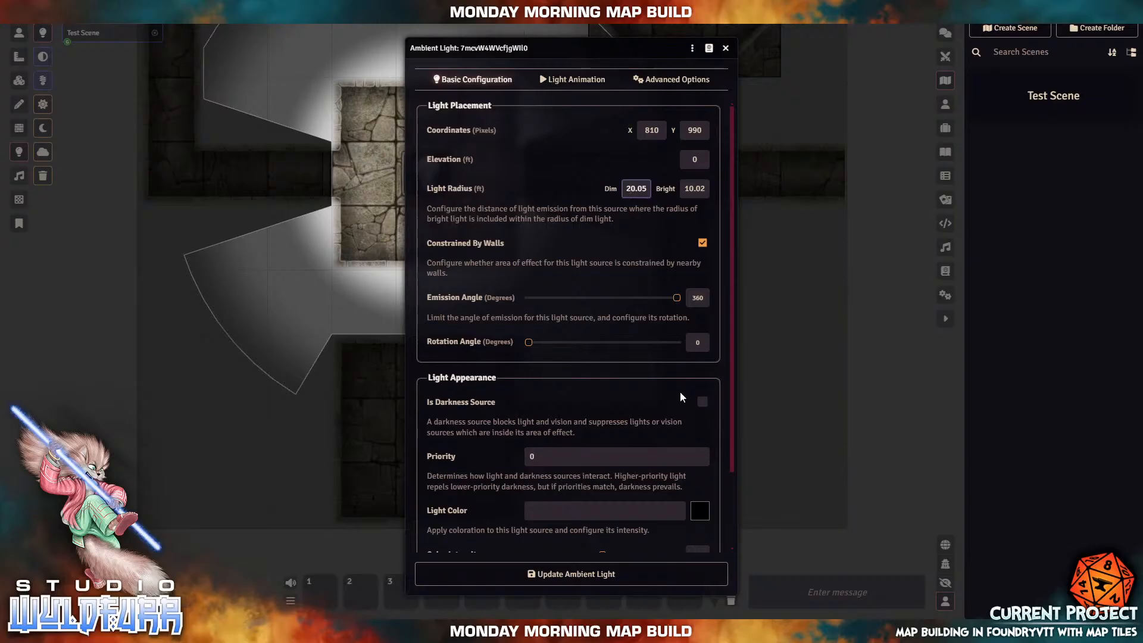
key("shift+Right")
key("shift+Right")
key("shift+Right")
key("shift+Right")
key("shift+Right")
type("10")
key("Tab")
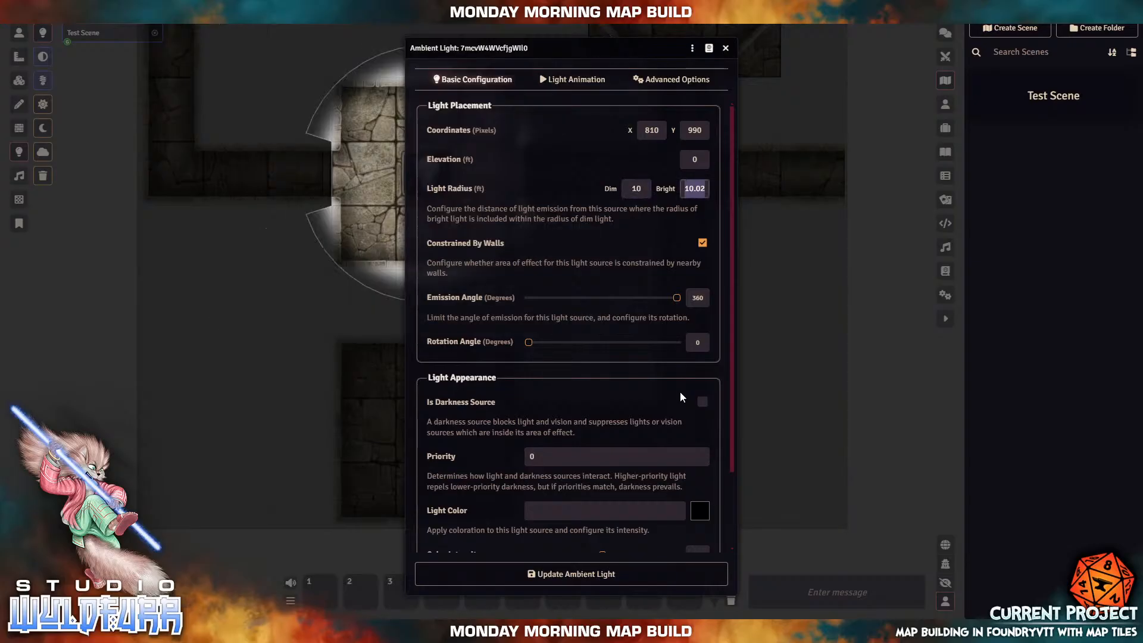
type("10")
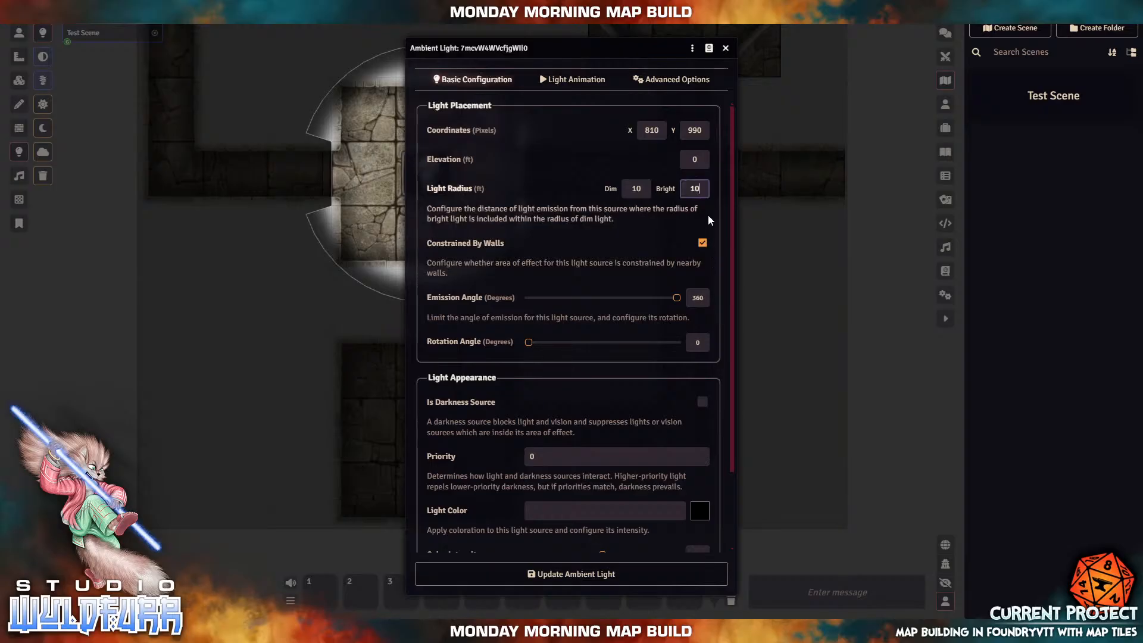
key("Tab")
left_click_drag(554, 52, 770, 75)
Step: Set the grate light's dim and bright radii both to 20 ft and update the light
left_click(849, 209)
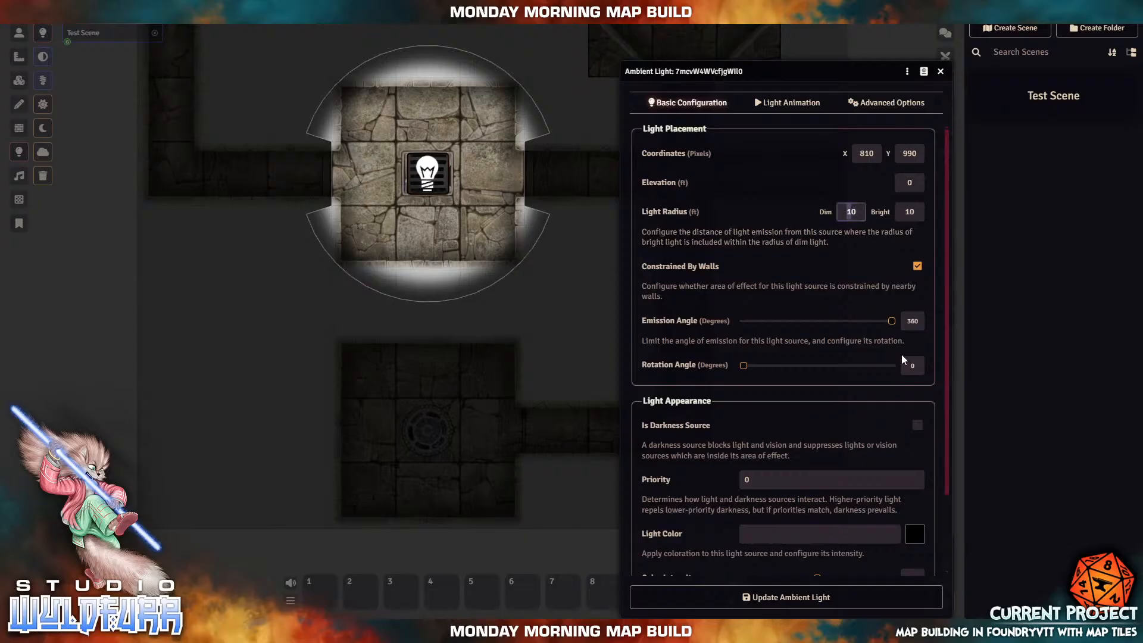
key("BackSpace")
type("2")
key("Tab")
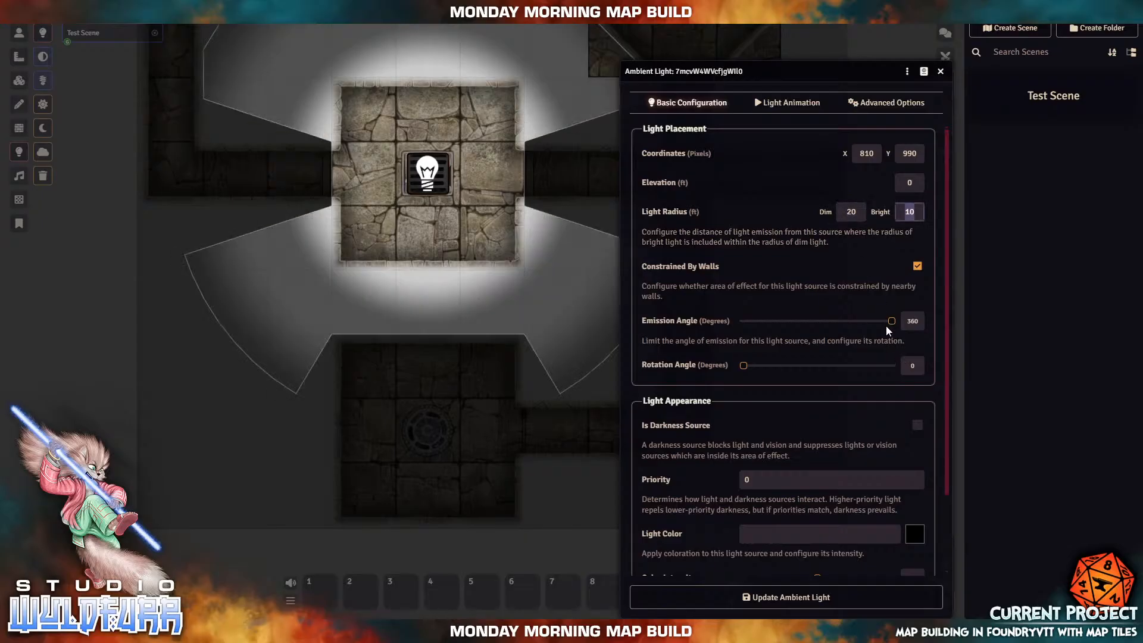
left_click(904, 211)
type("2")
key("Delete")
key("Return")
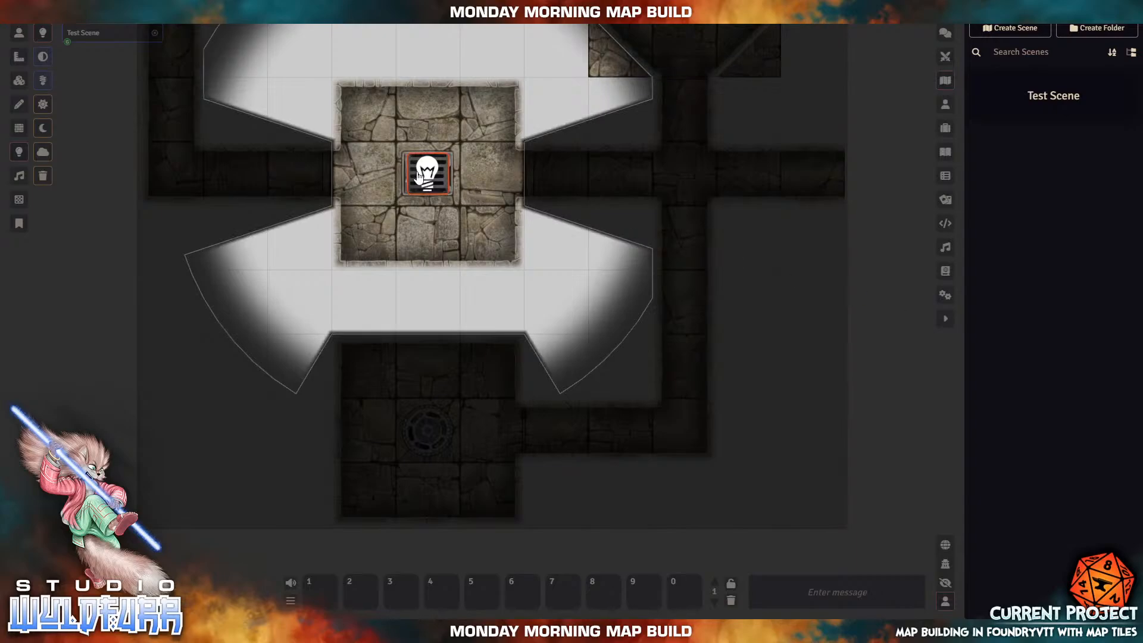
Step: Reopen the grate light's configuration and set its bright radius to 10 ft
double_click(436, 174)
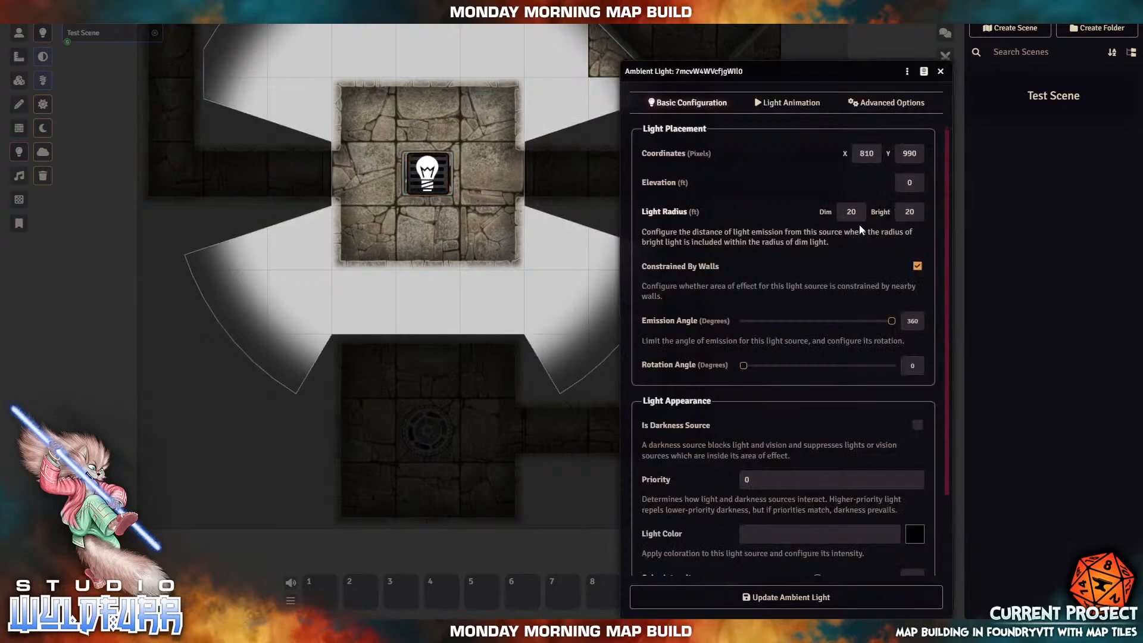
left_click_drag(909, 213, 879, 216)
type("10")
key("Tab")
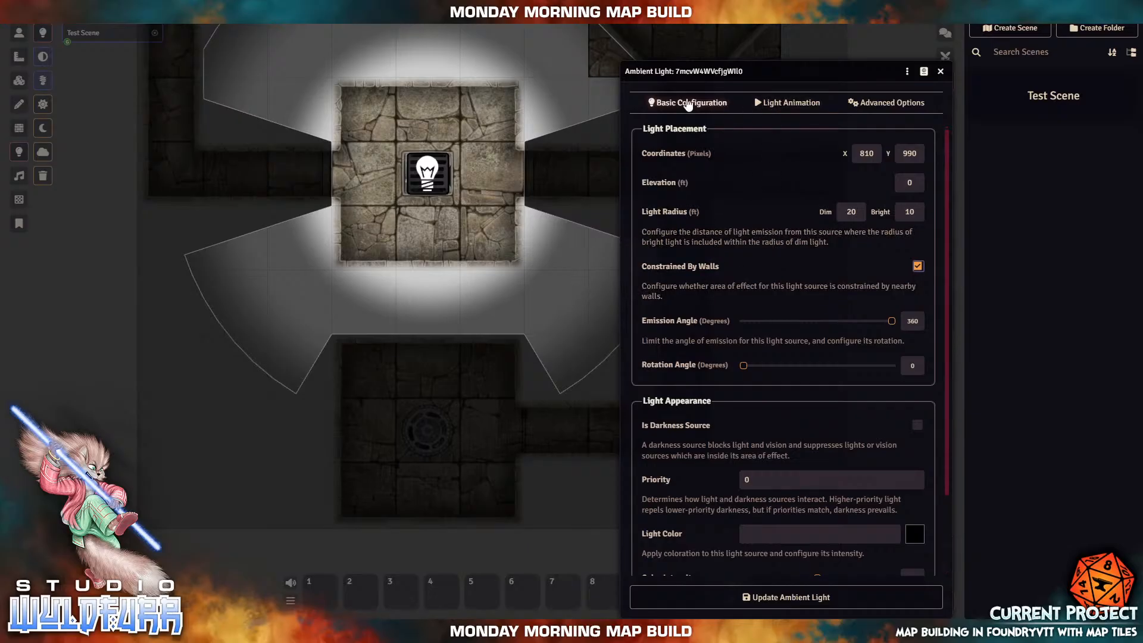
Step: Preview the Bewitching Wave, Chroma, Energy Field and Fairy Light animation types on the grate light
left_click(777, 106)
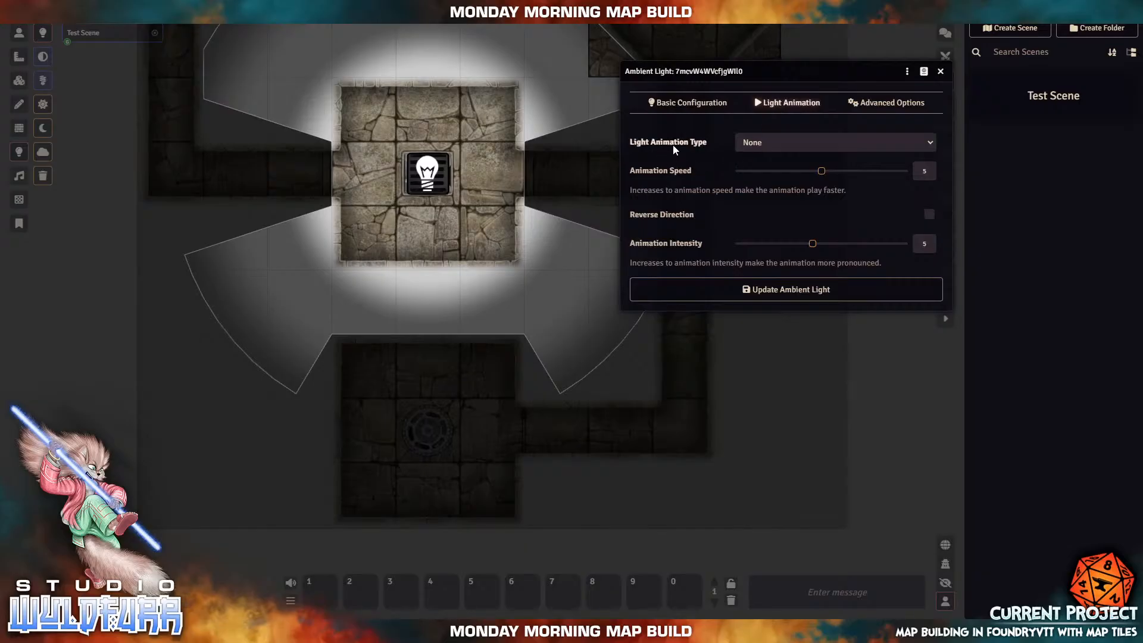
left_click(768, 145)
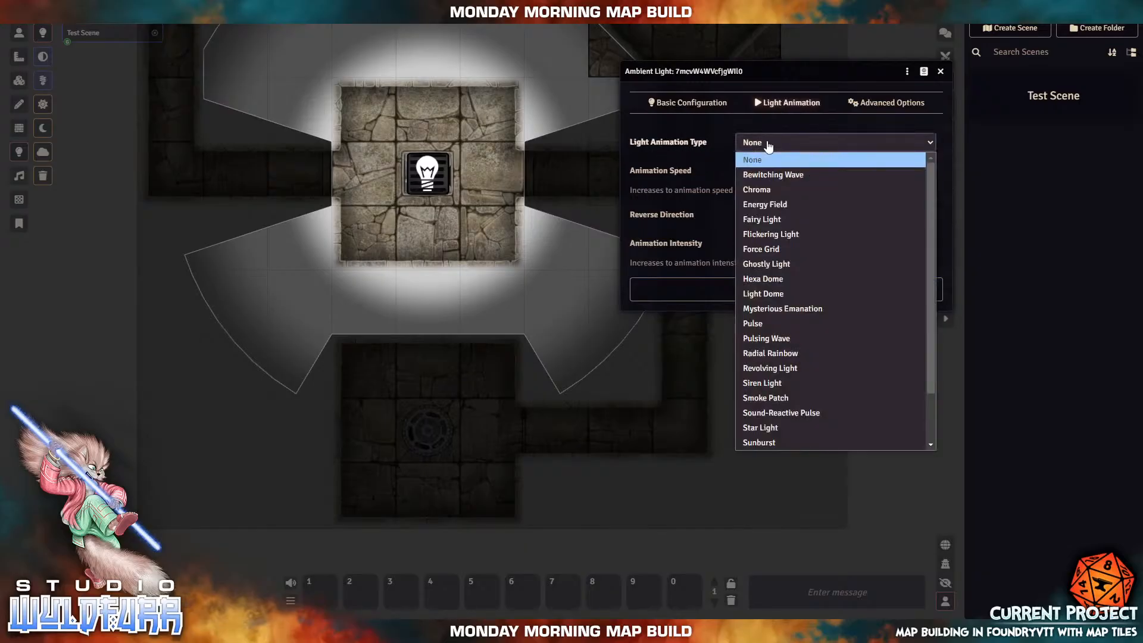
left_click(773, 174)
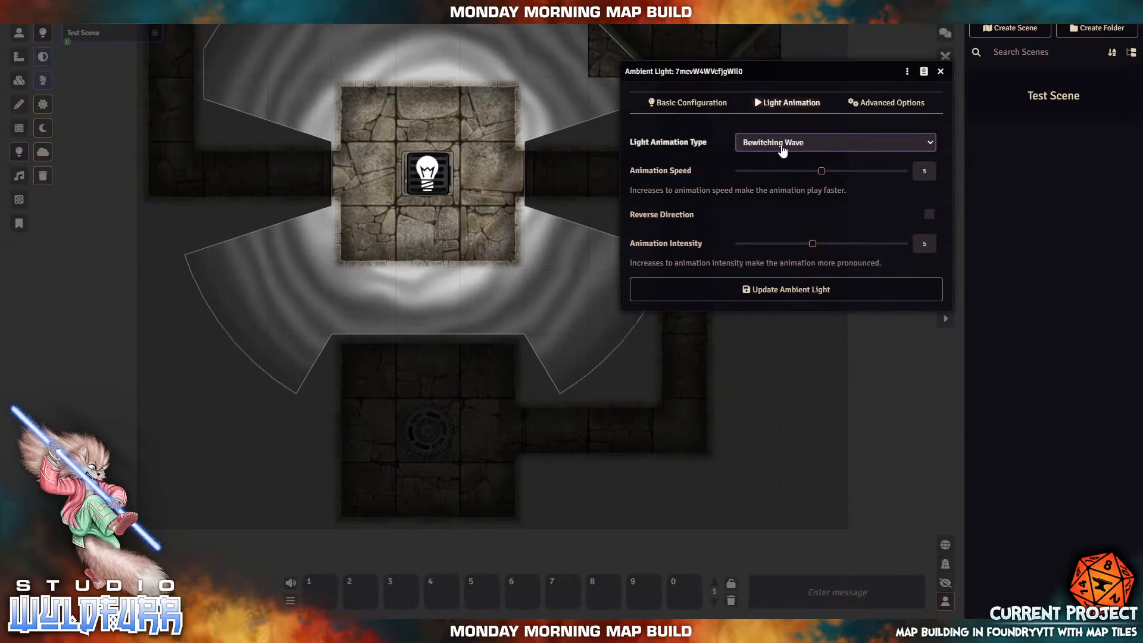
left_click(782, 149)
left_click(765, 189)
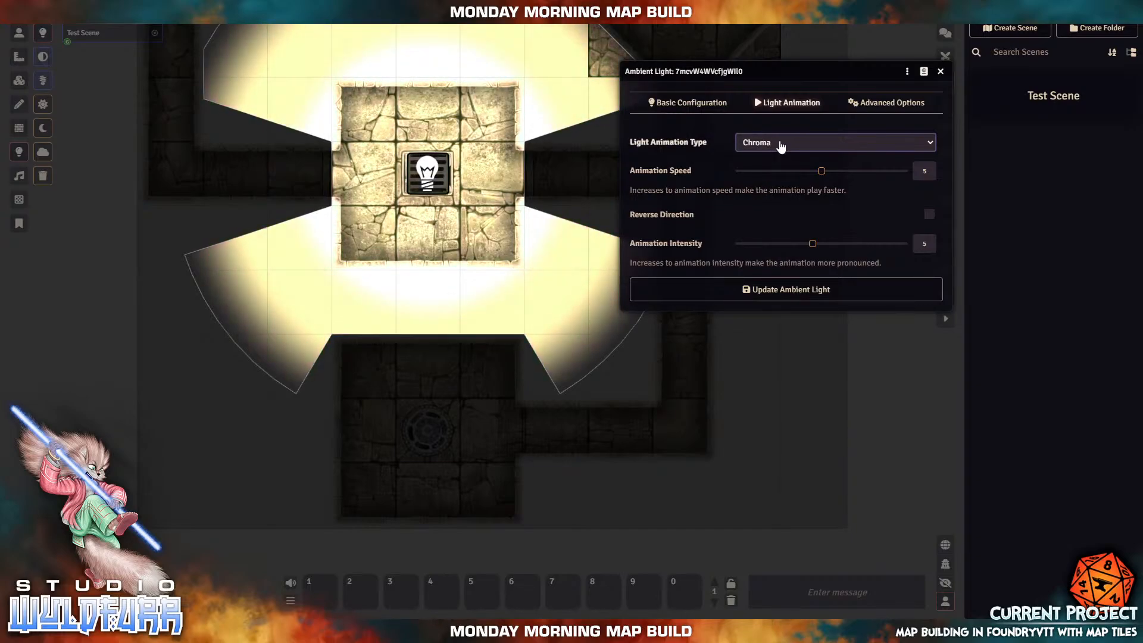
left_click(781, 147)
left_click(769, 201)
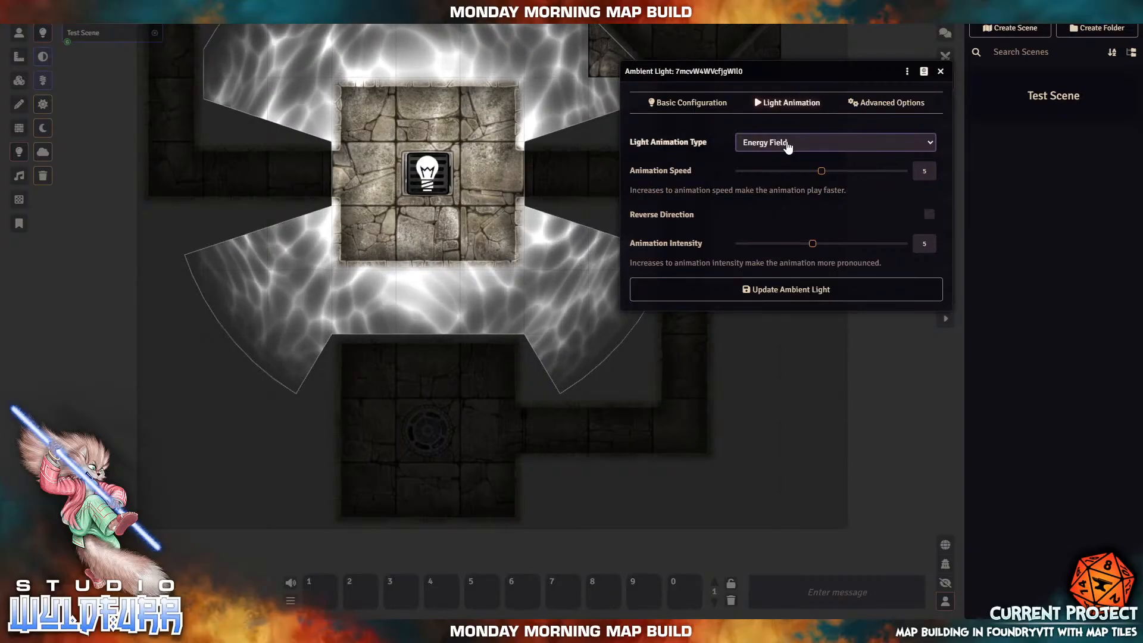
left_click(788, 147)
left_click(771, 223)
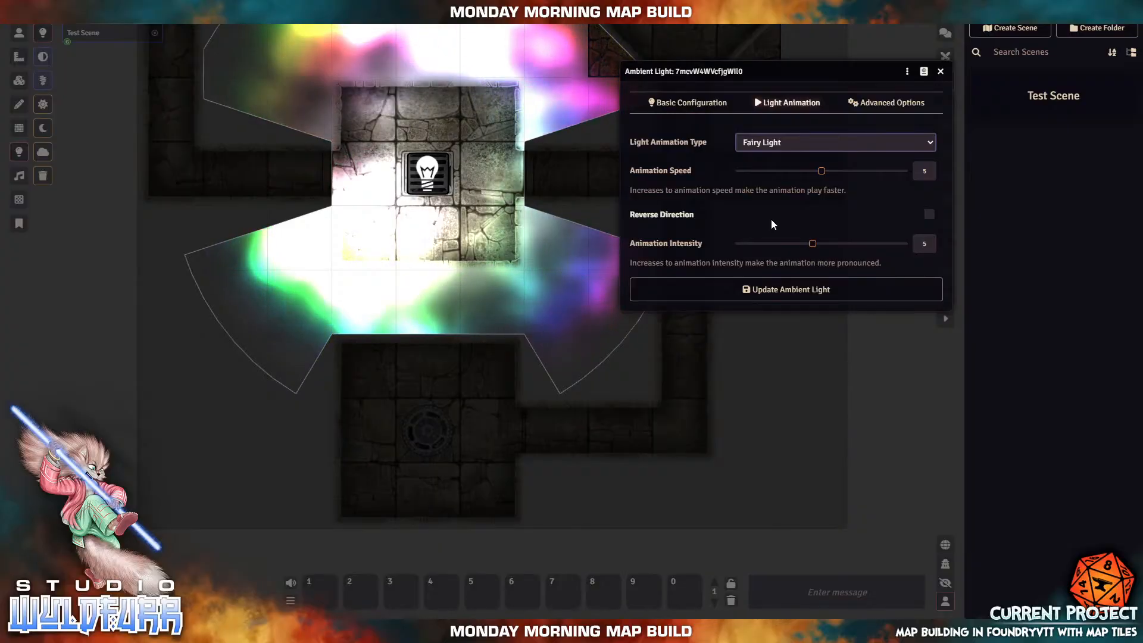
Step: Try the Flickering Light, Force Grid and Ghostly Light animation types on the grate light
left_click(771, 143)
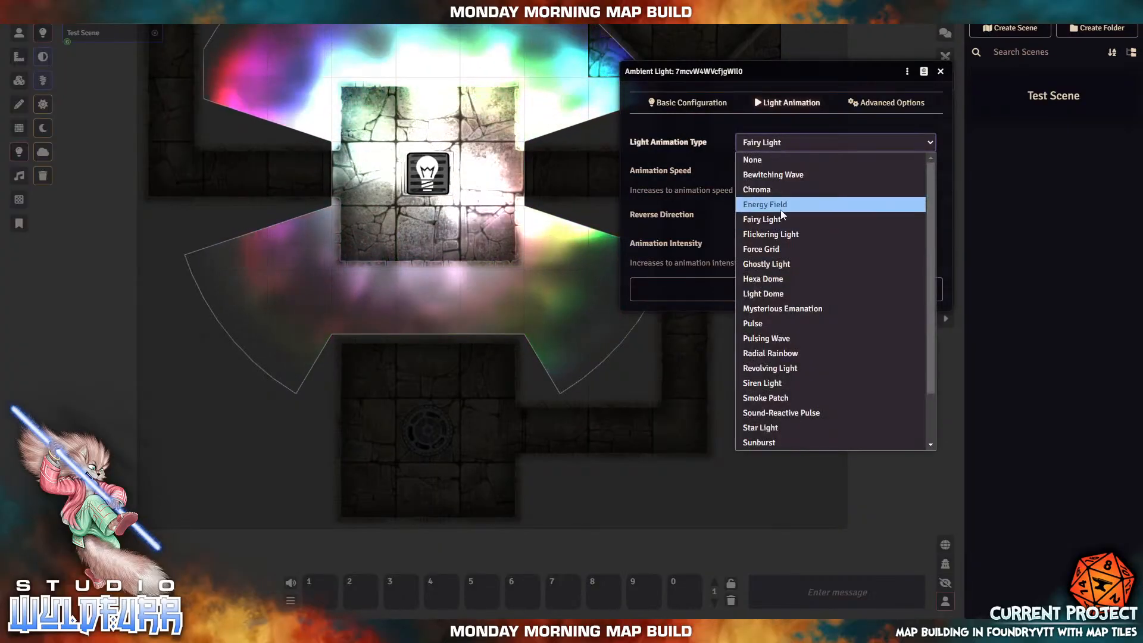
left_click(773, 234)
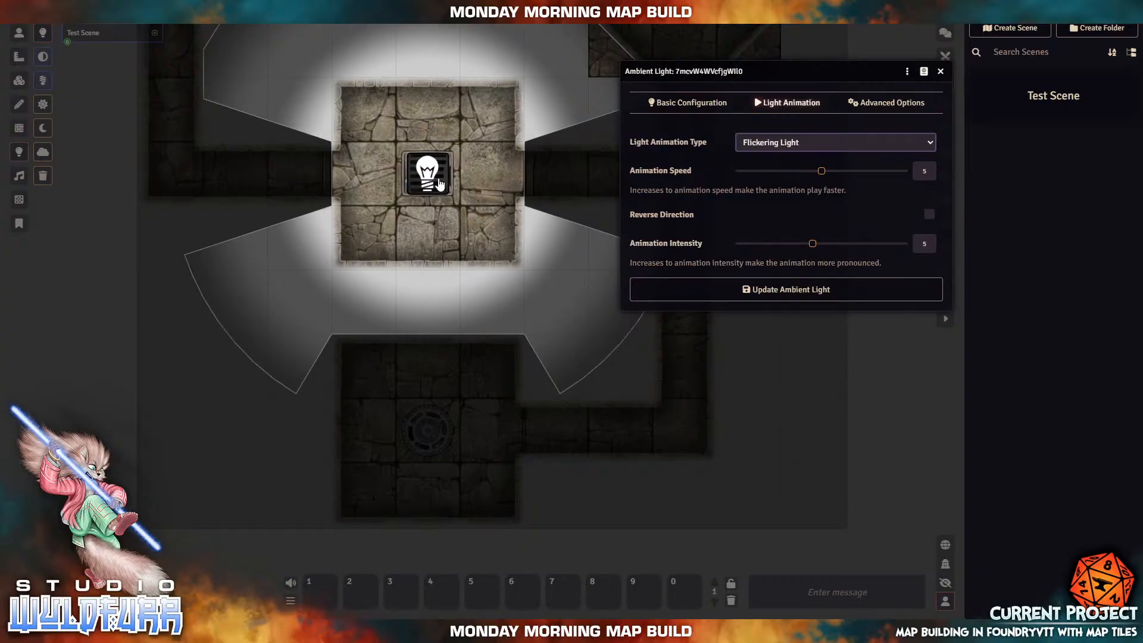
left_click(768, 143)
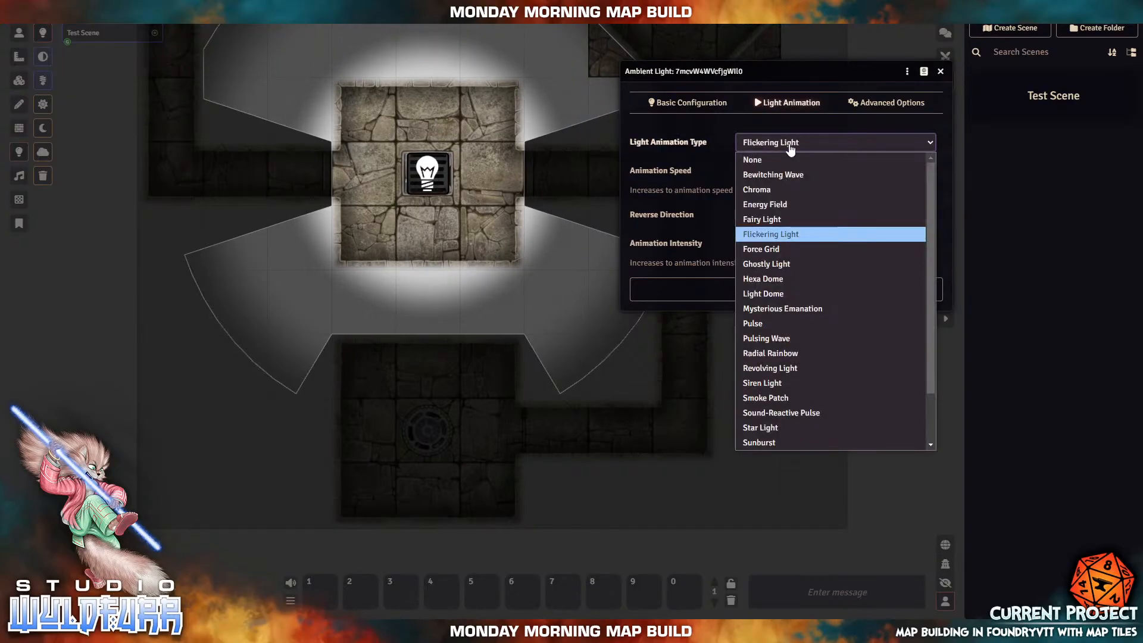
left_click(766, 249)
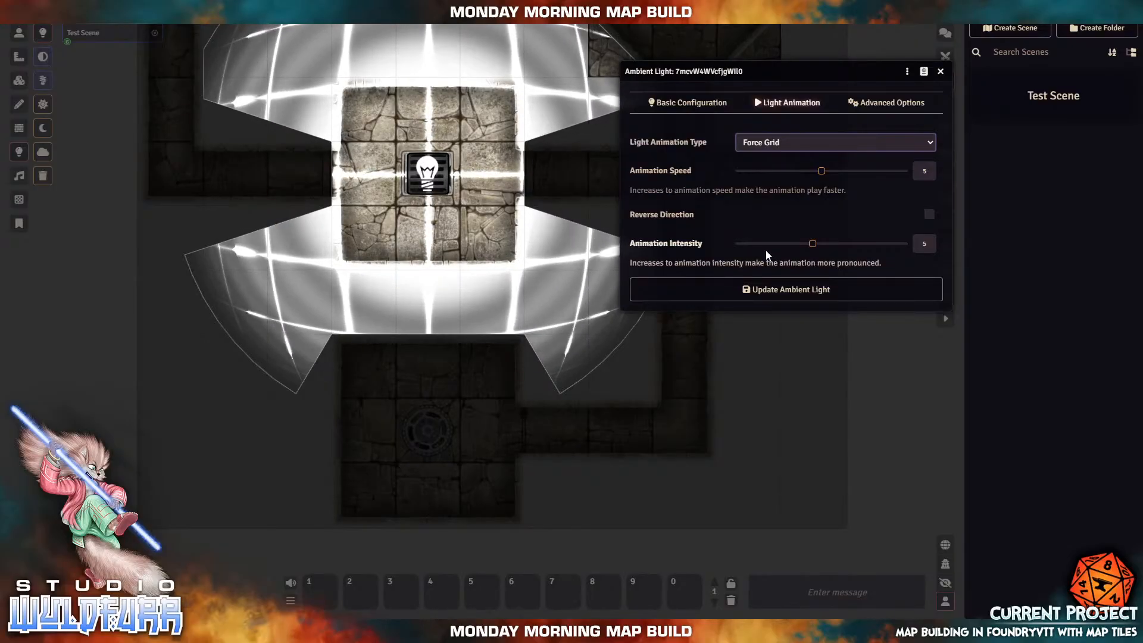
left_click(778, 145)
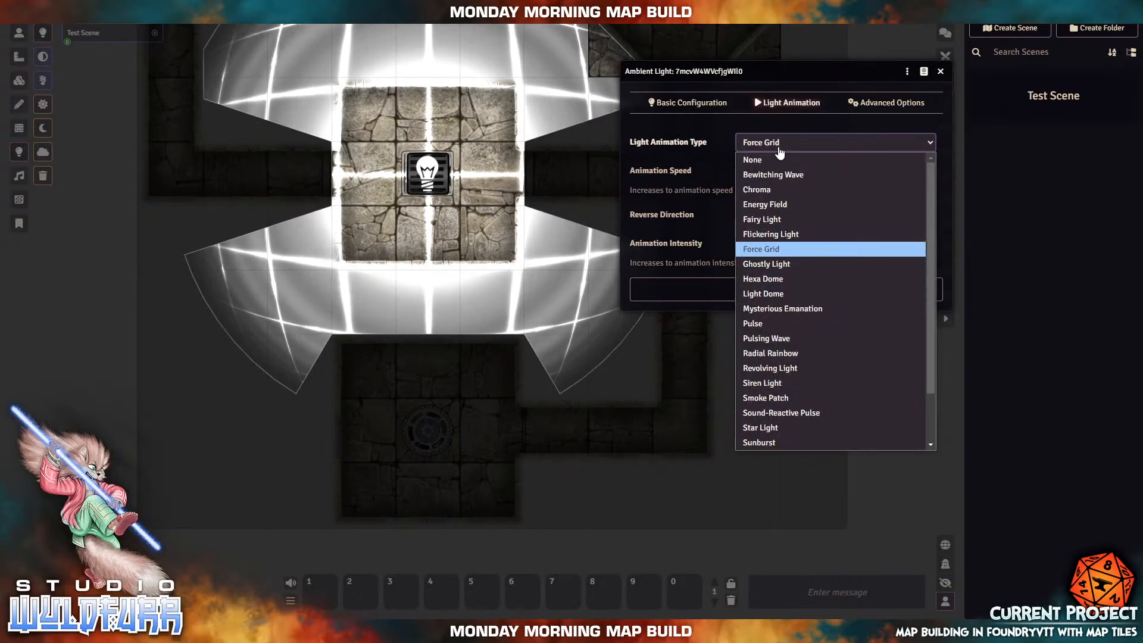
left_click(769, 264)
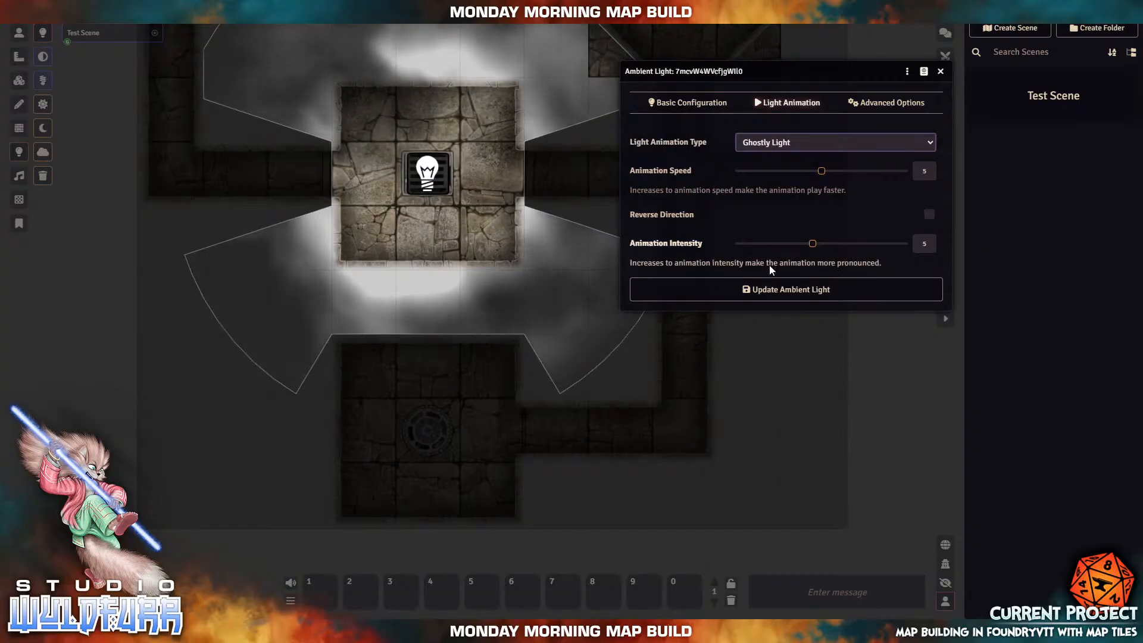
Step: Try the Hexa Dome, Light Dome and Mysterious Emanation animation types on the grate light
left_click(796, 147)
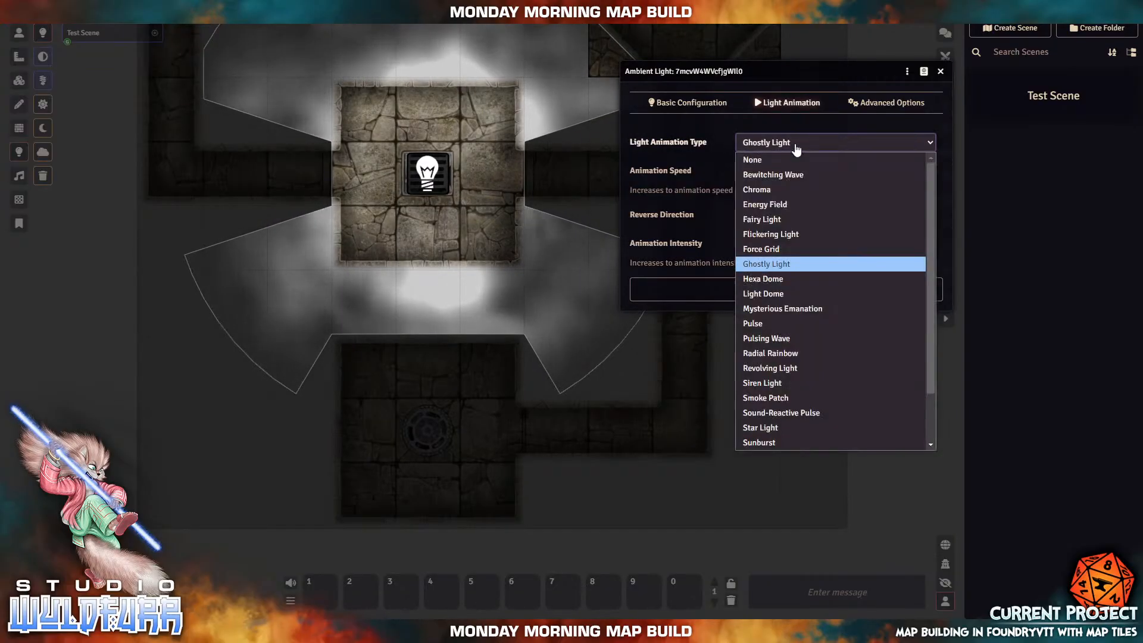
left_click(760, 277)
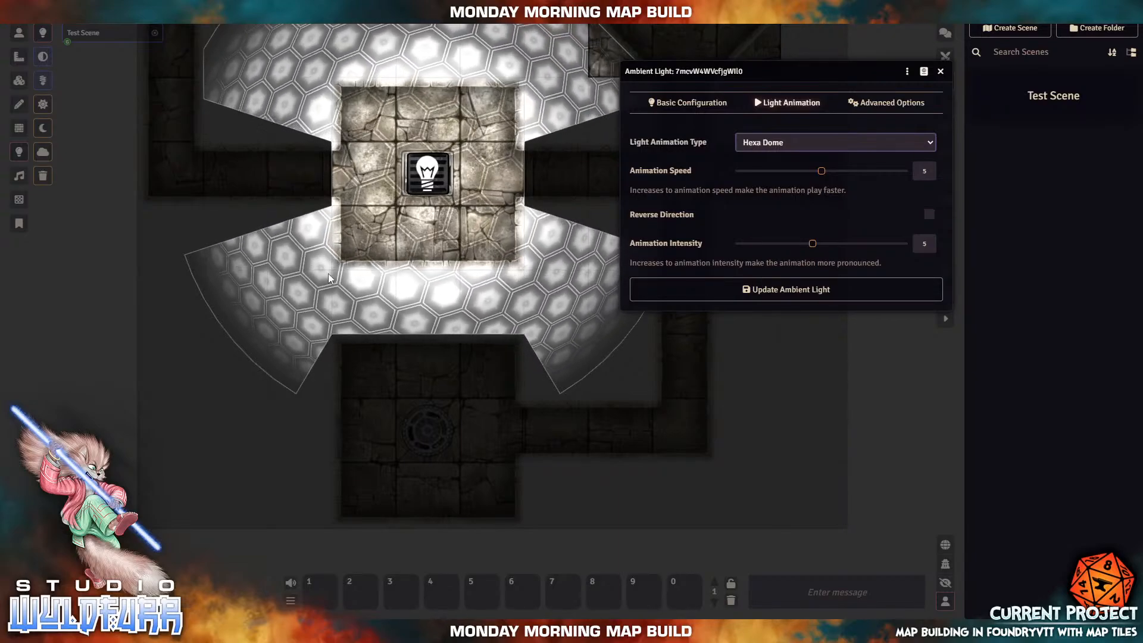
left_click(796, 146)
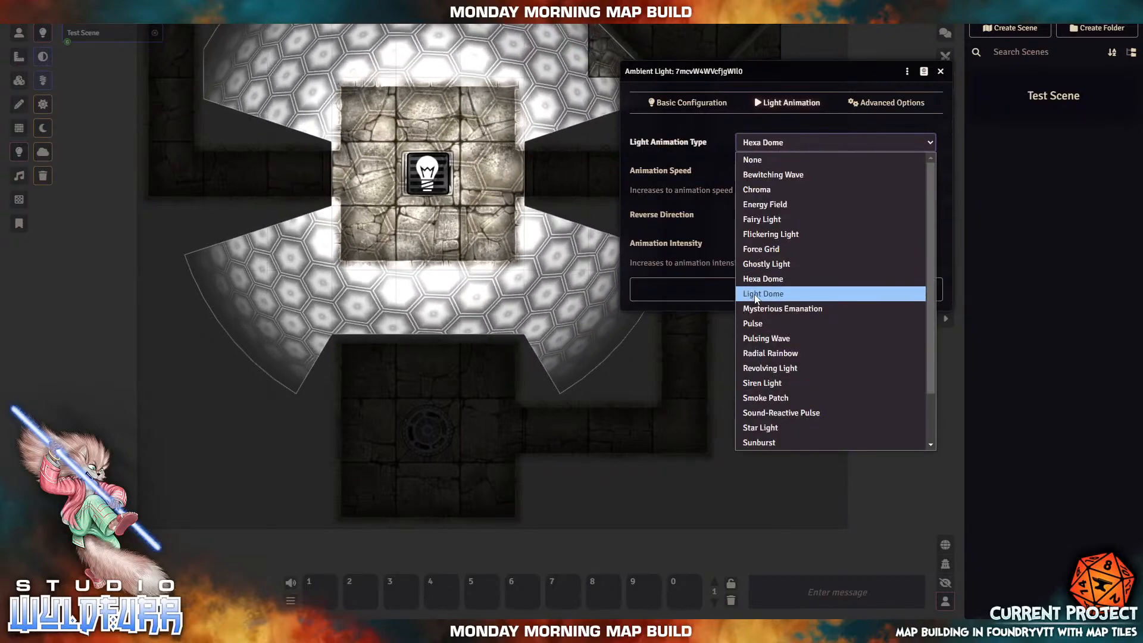
left_click(763, 294)
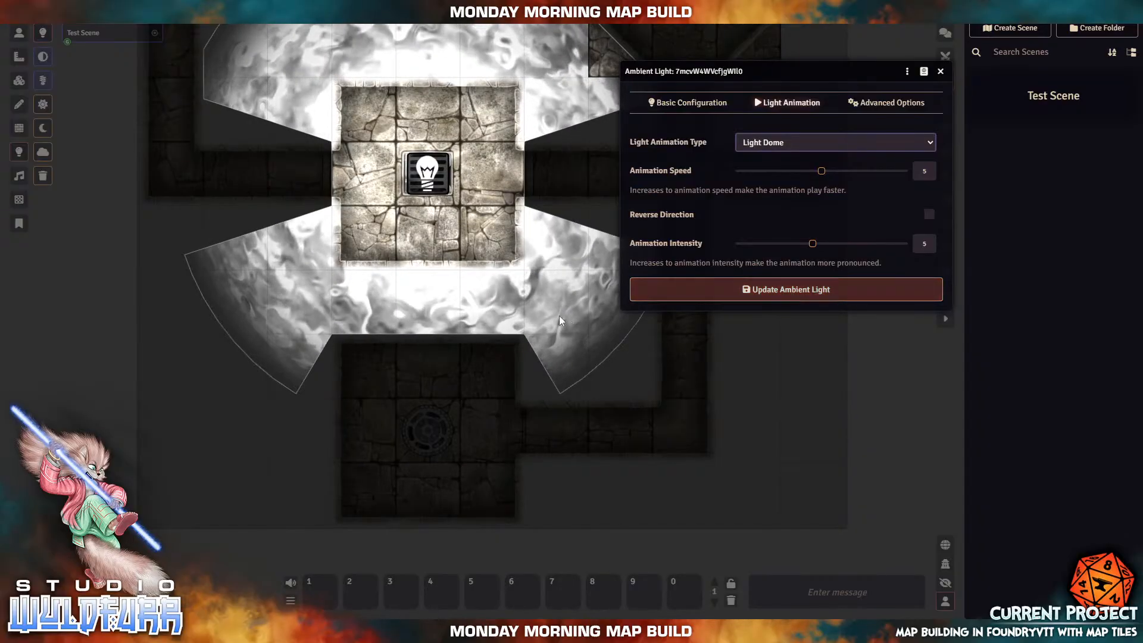
left_click(830, 144)
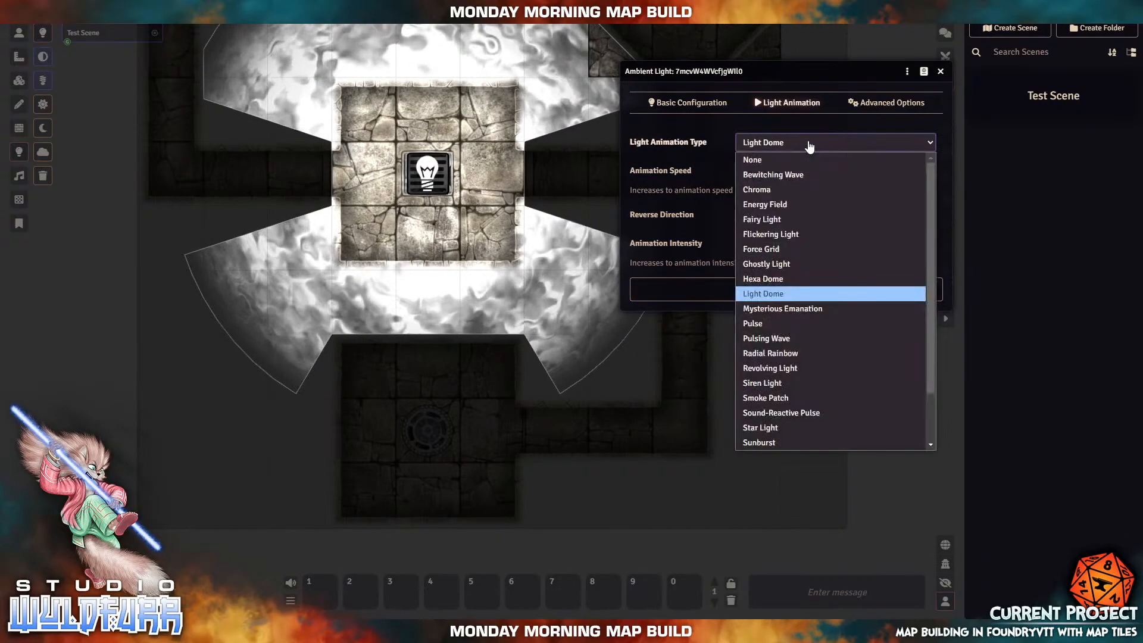
left_click(808, 305)
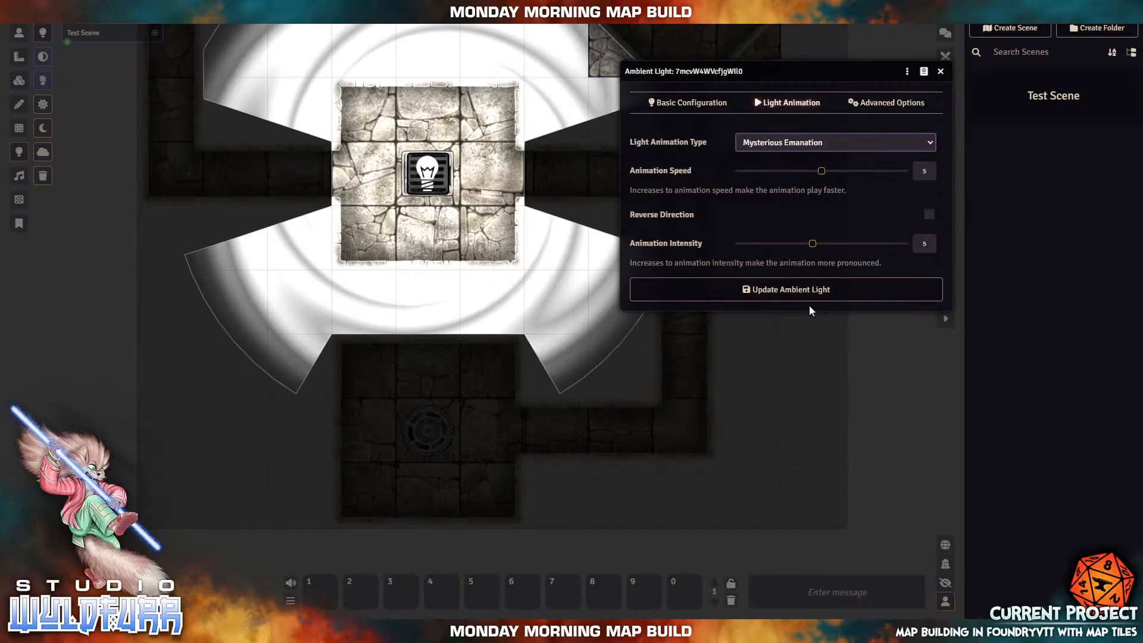
Step: Compare the Pulse, Pulsing Wave and Radial Rainbow animation types on the grate light
left_click(793, 148)
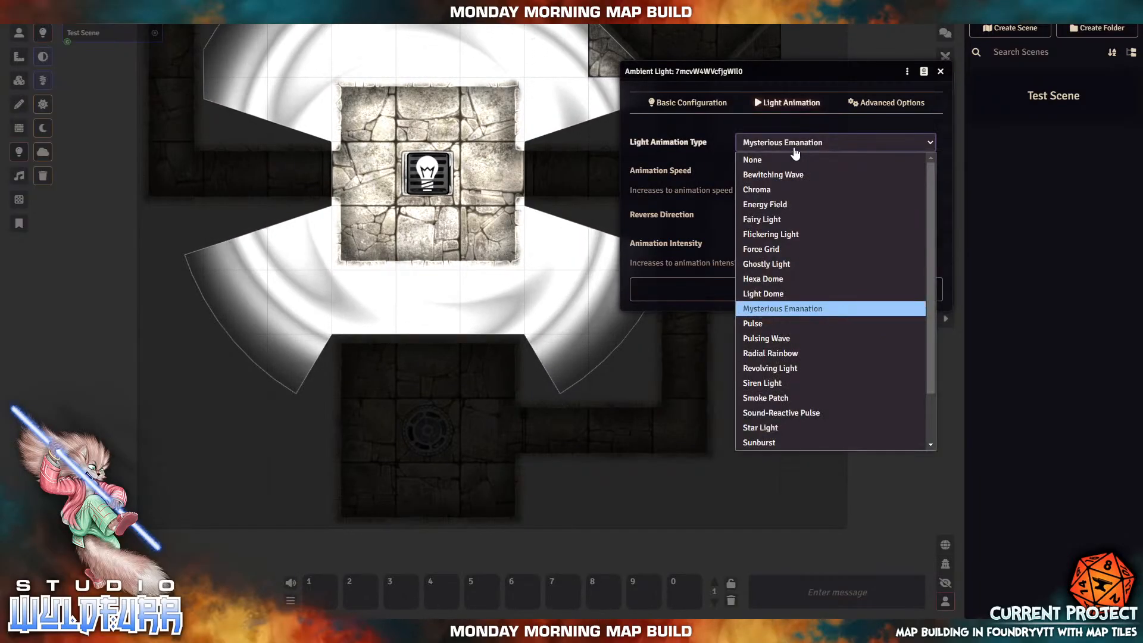
left_click(750, 325)
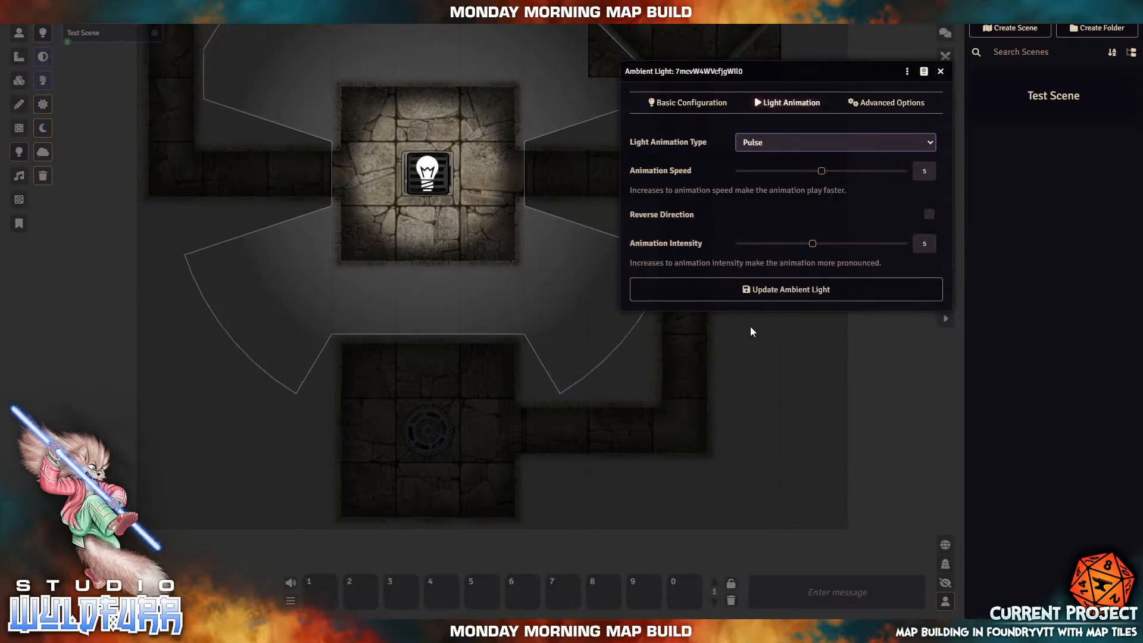
left_click(798, 142)
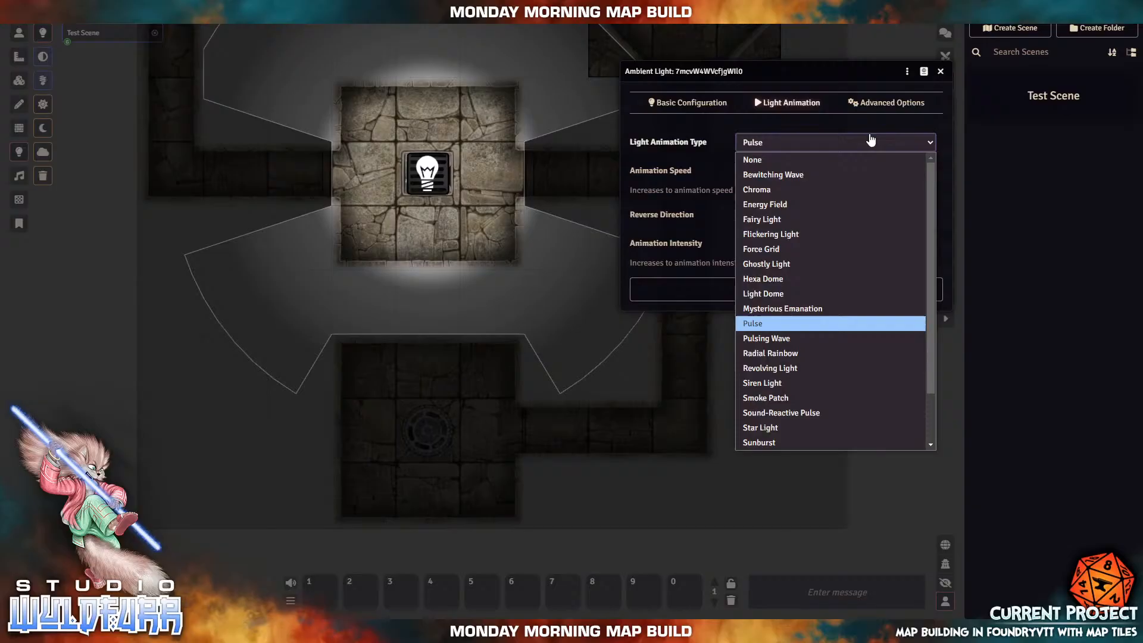
left_click(768, 338)
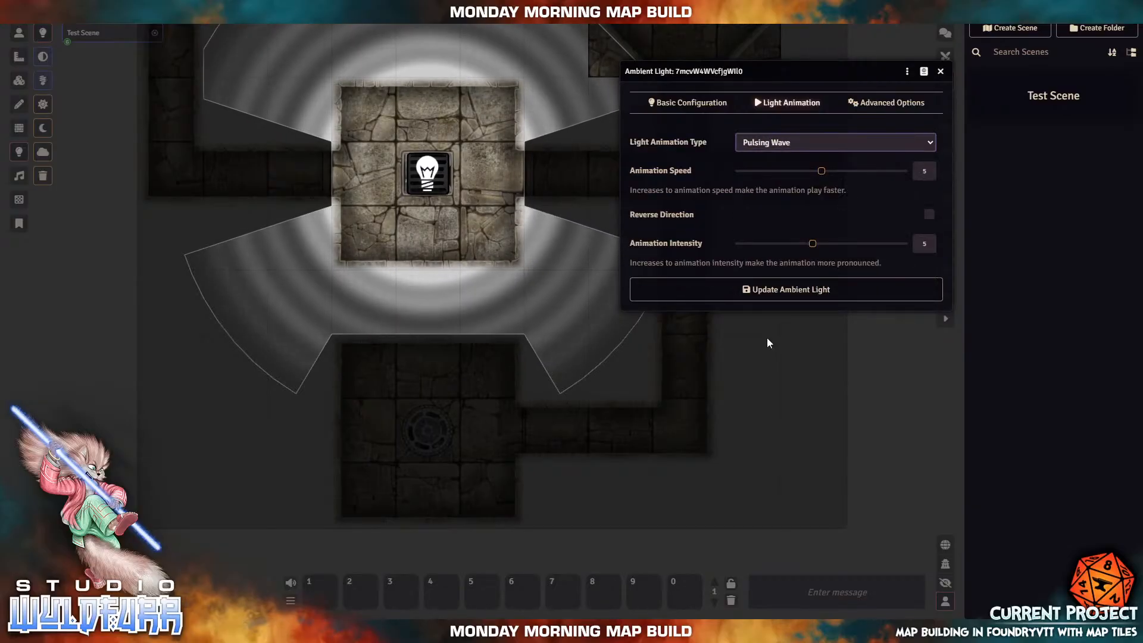
left_click(760, 145)
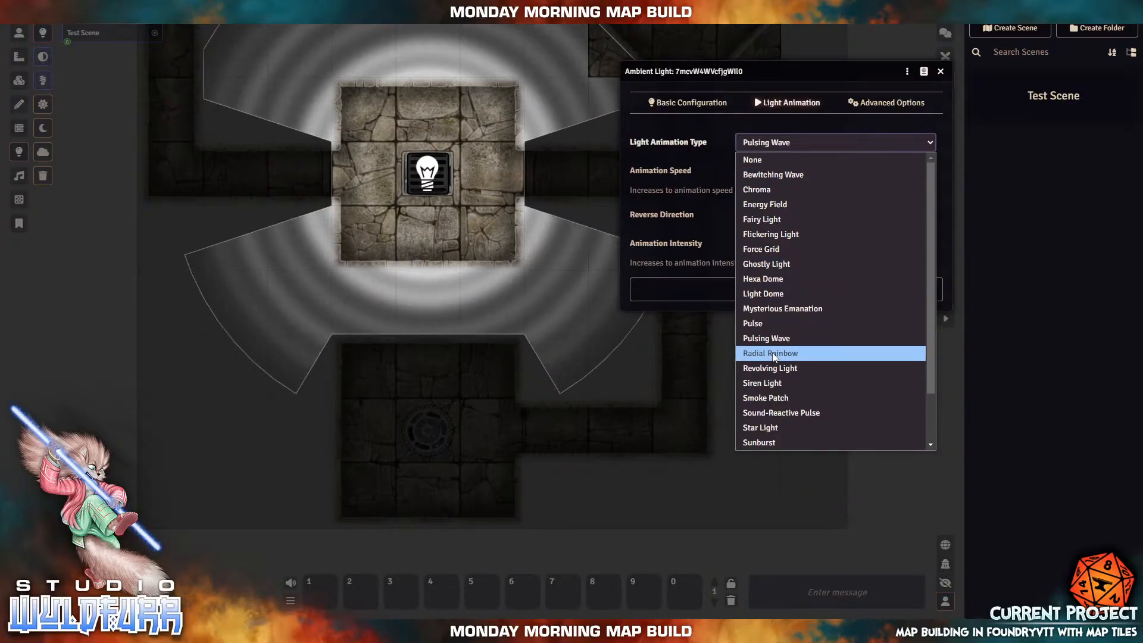
left_click(772, 353)
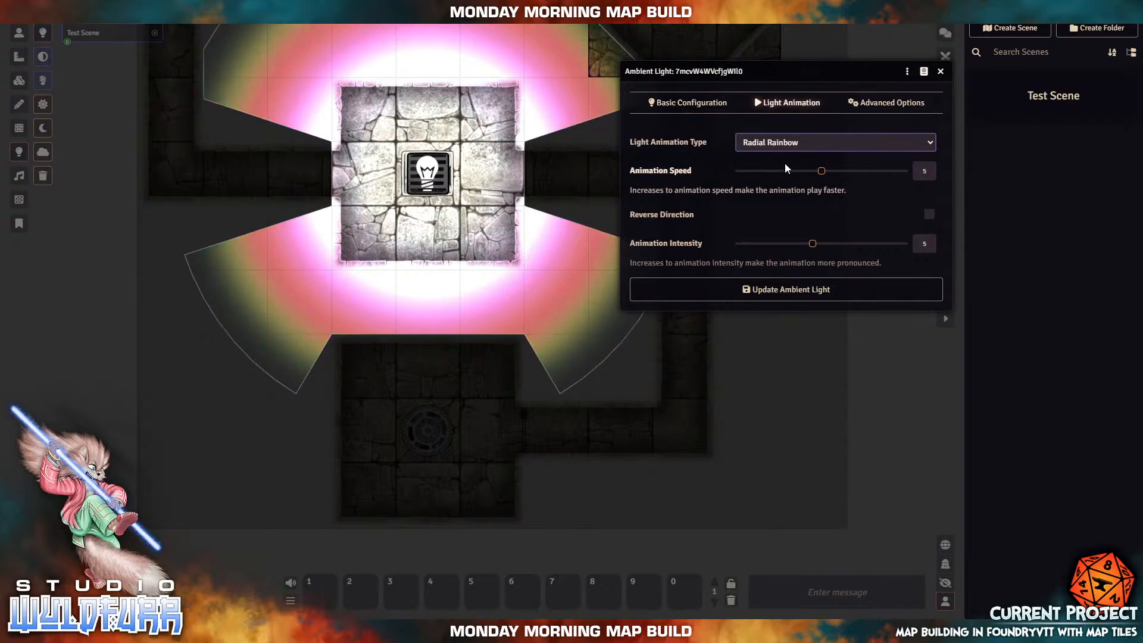
Step: Compare the Revolving Light, Siren Light and Smoke Patch animation types on the grate light
left_click(790, 144)
left_click(774, 368)
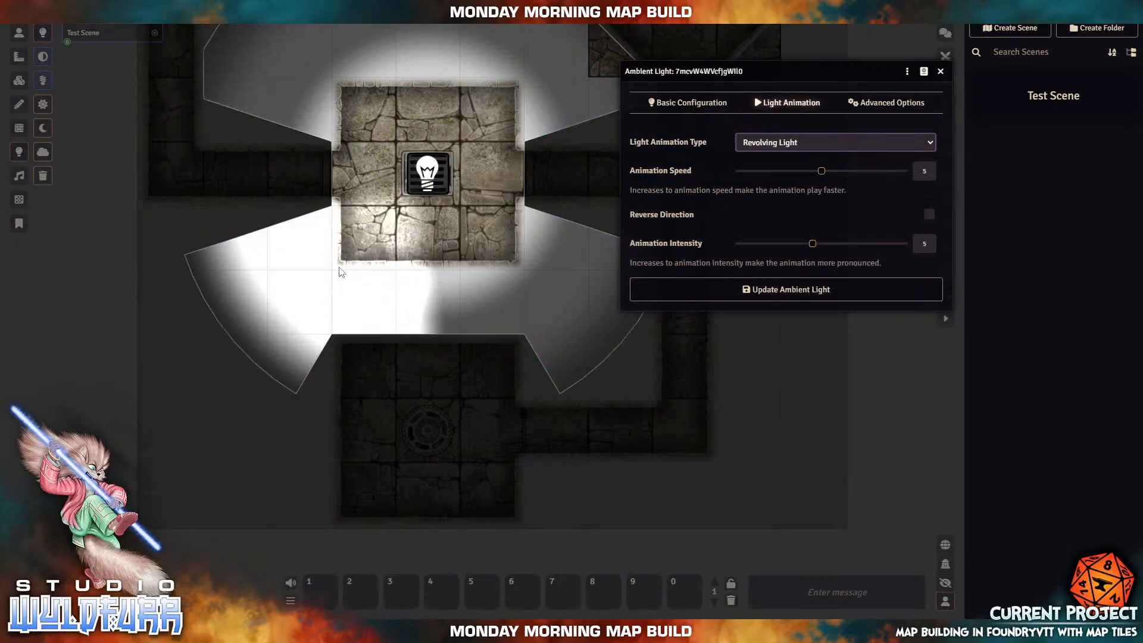
left_click(813, 147)
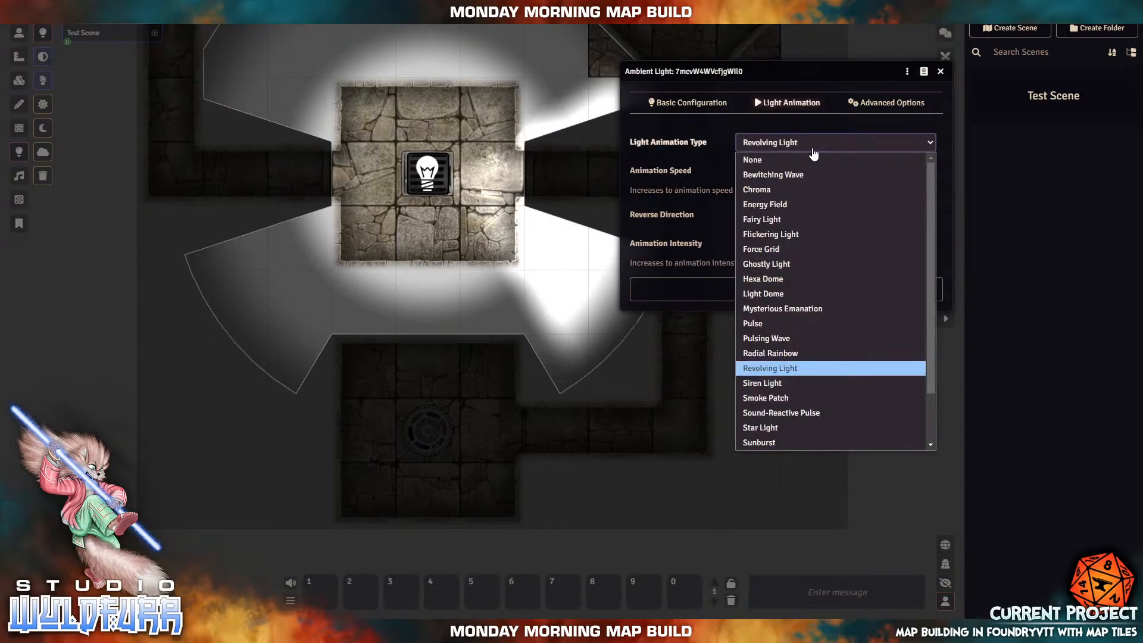
left_click(764, 382)
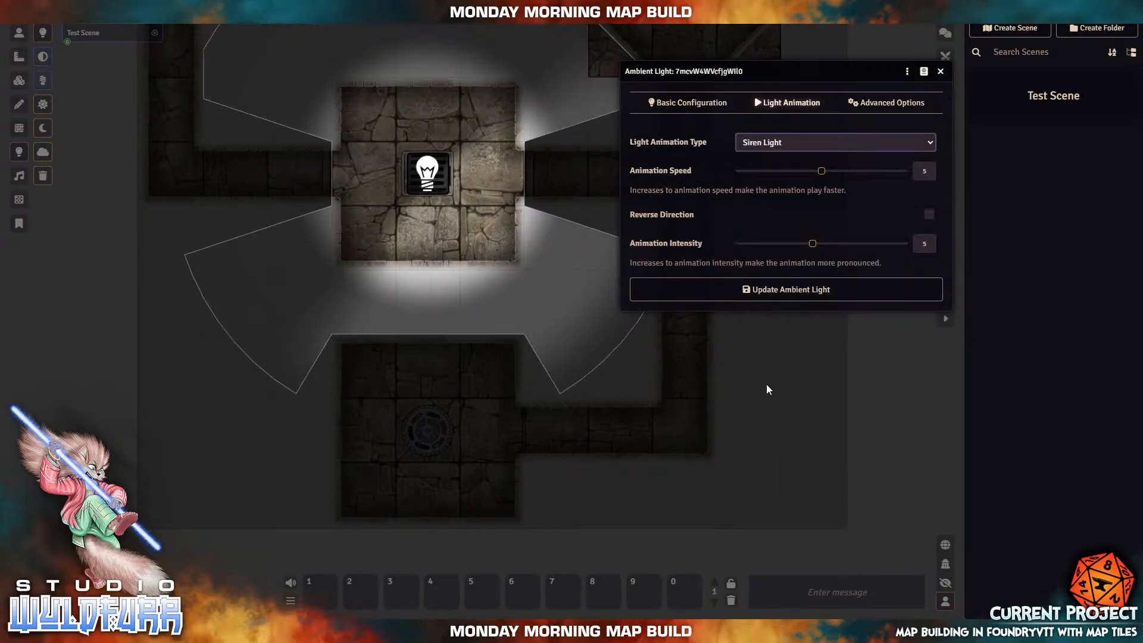
left_click(783, 146)
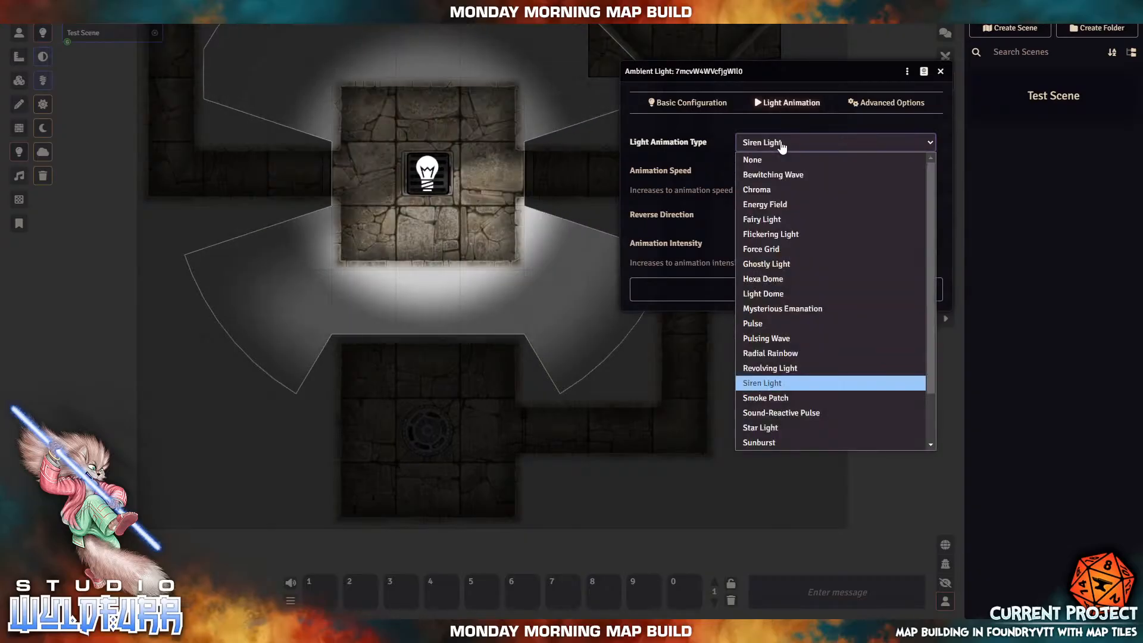
left_click(800, 398)
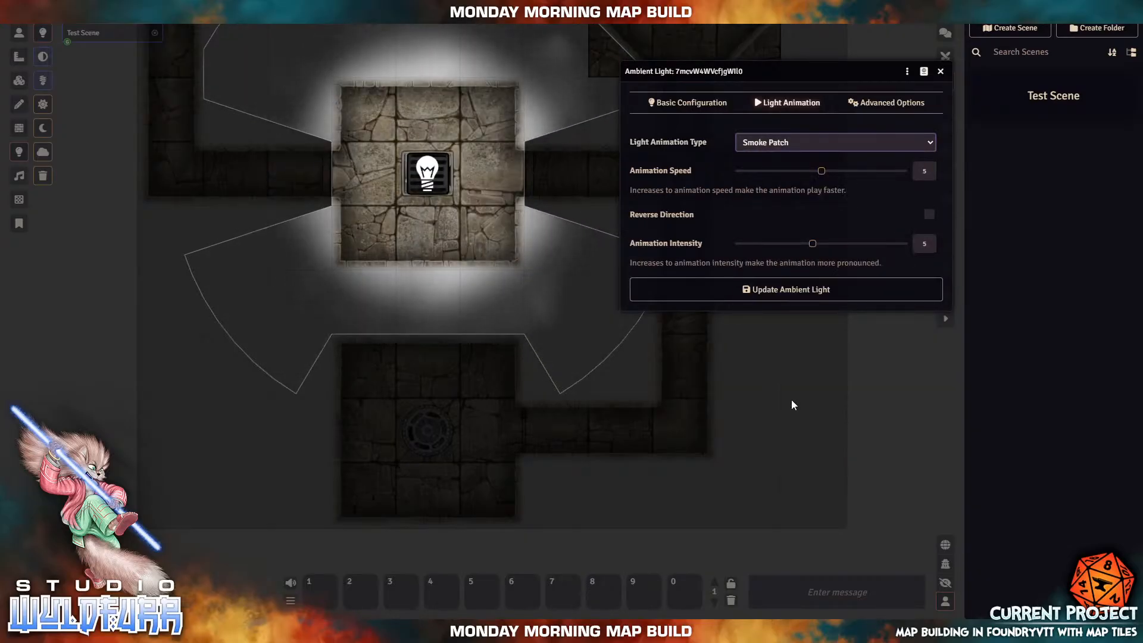
Step: Try Sound-Reactive Pulse and Star Light on the grate light, ending with the animation type set to Sunburst
left_click(758, 145)
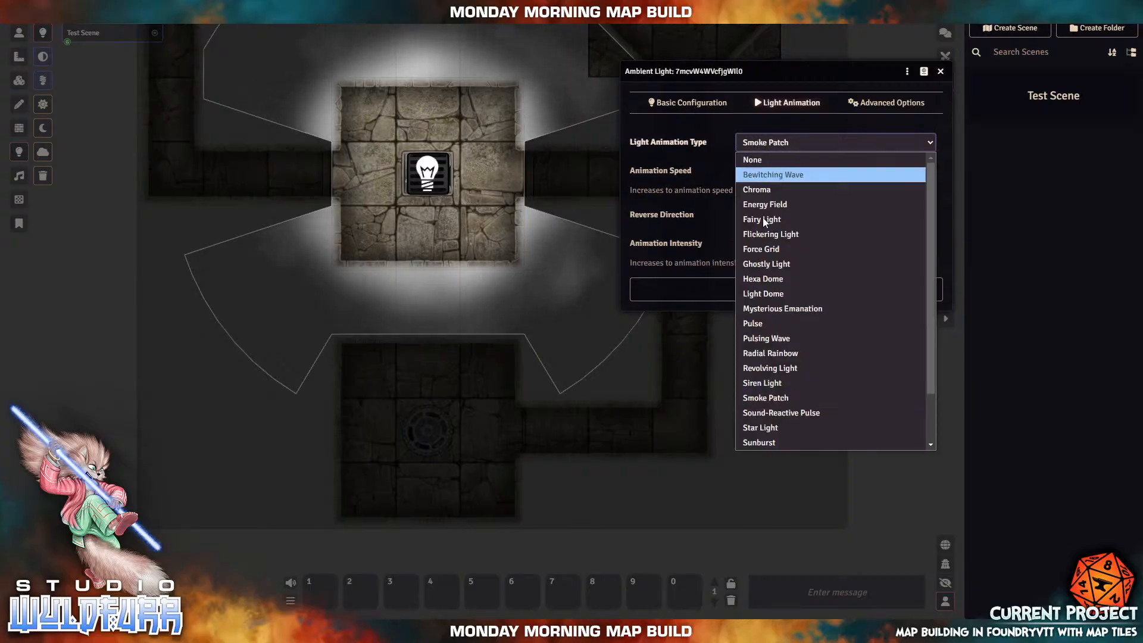
left_click(767, 413)
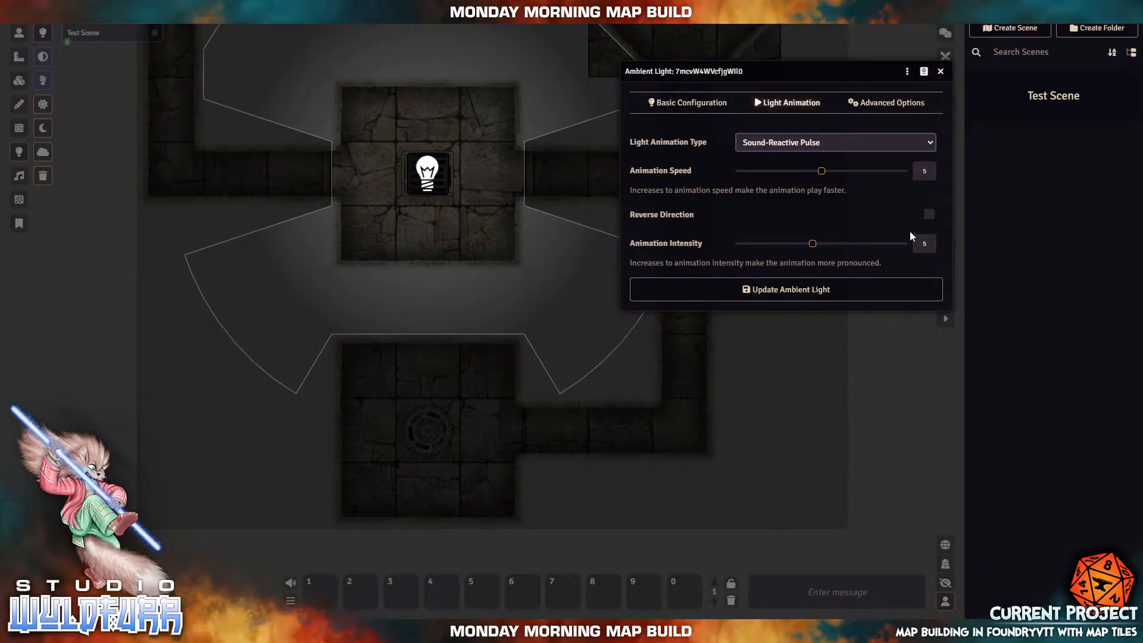
left_click(832, 146)
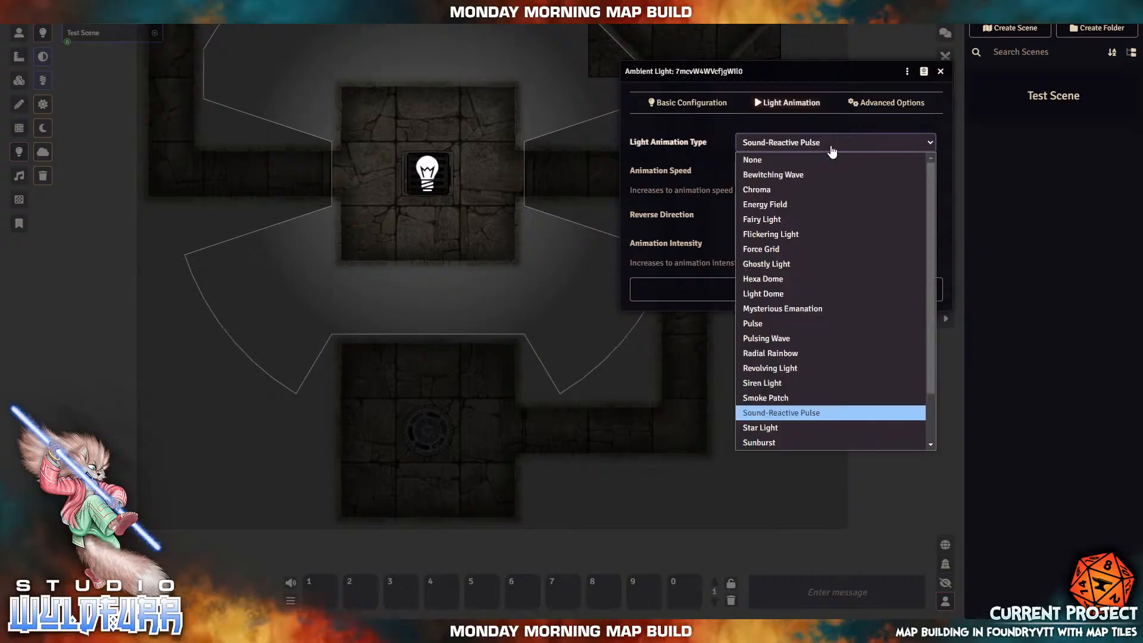
left_click(751, 433)
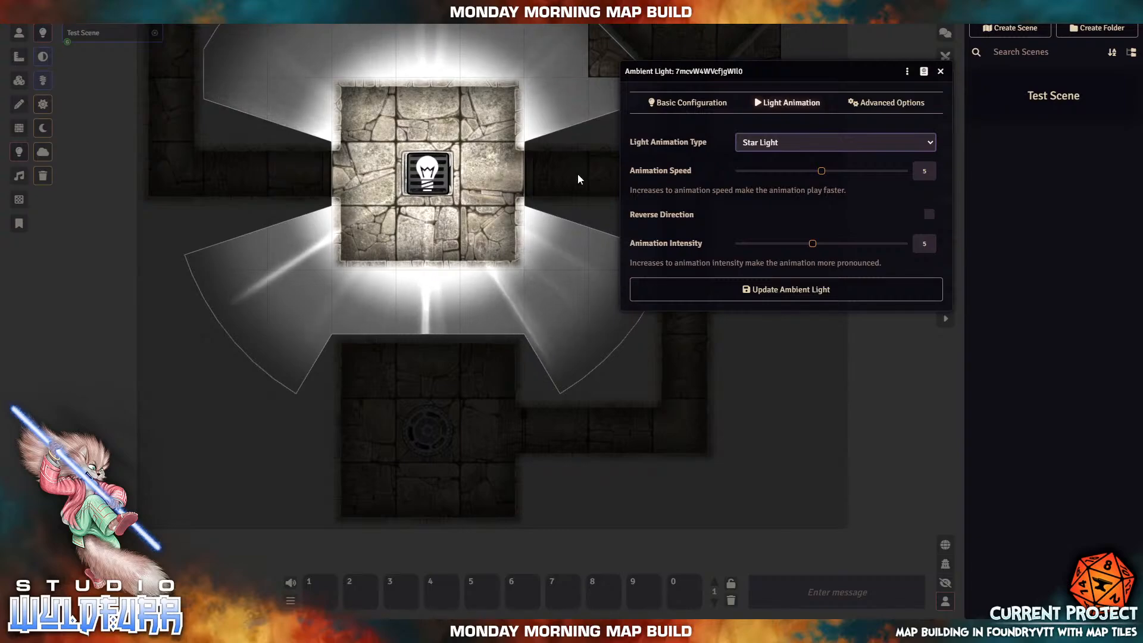
left_click(833, 142)
scroll(842, 288, "down", 2)
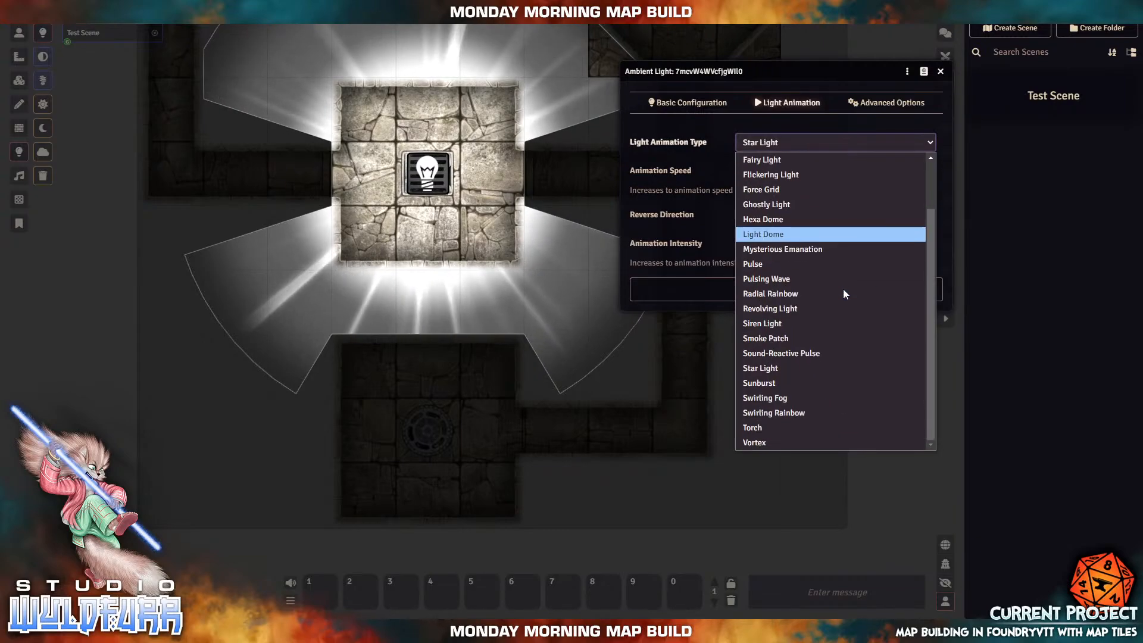
left_click(790, 381)
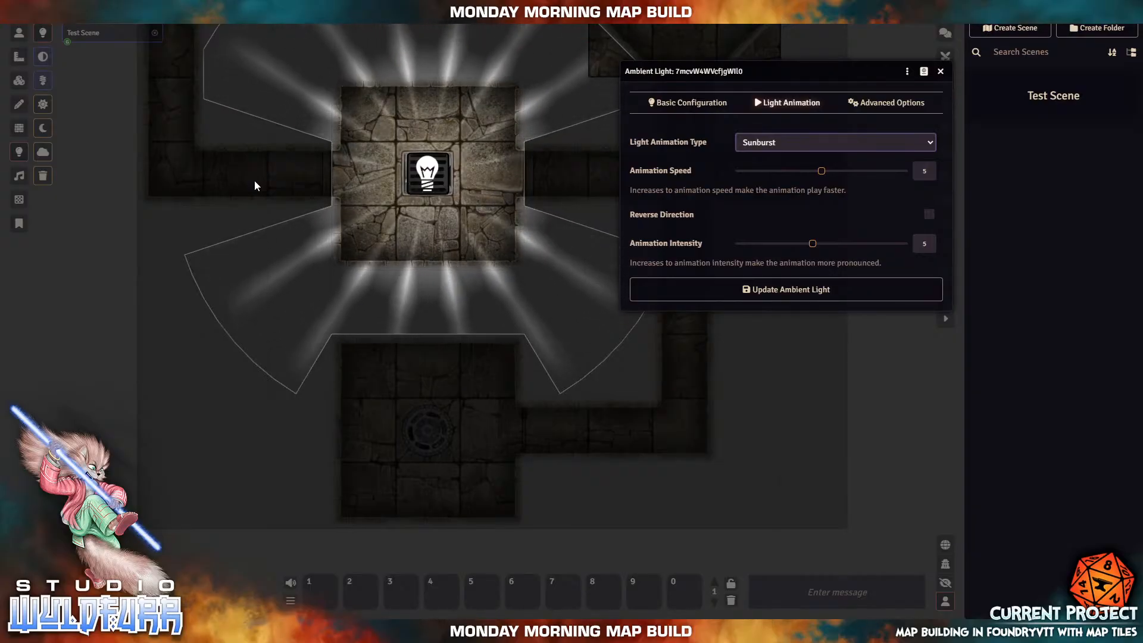
Step: Try the Swirling Fog and Swirling Rainbow animation types on the grate light
left_click(835, 149)
scroll(891, 326, "down", 2)
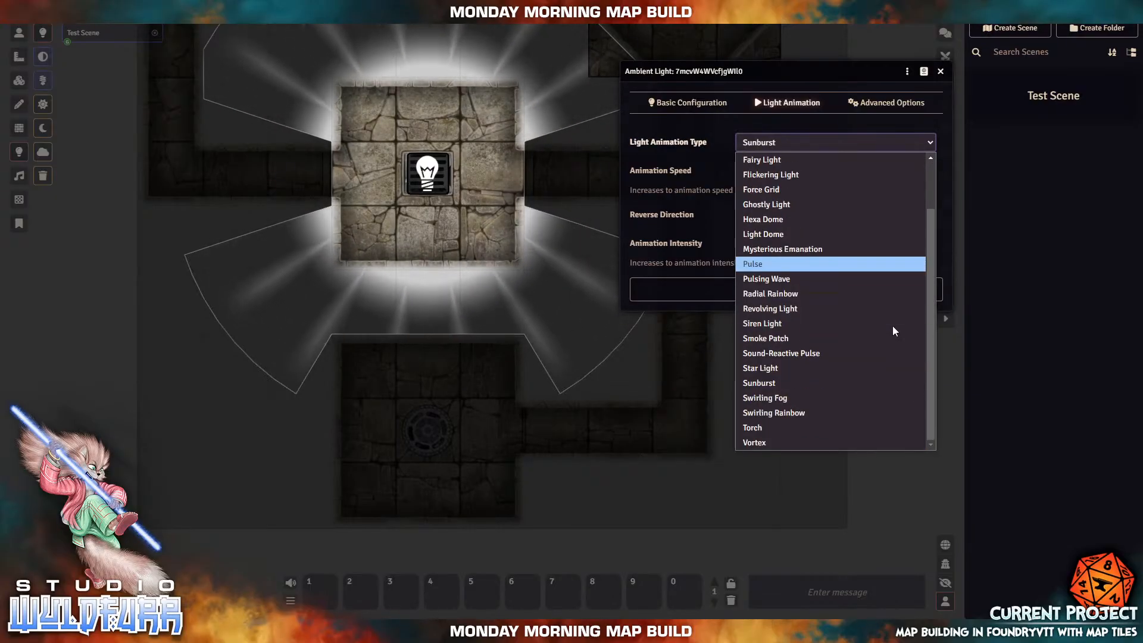
left_click(791, 397)
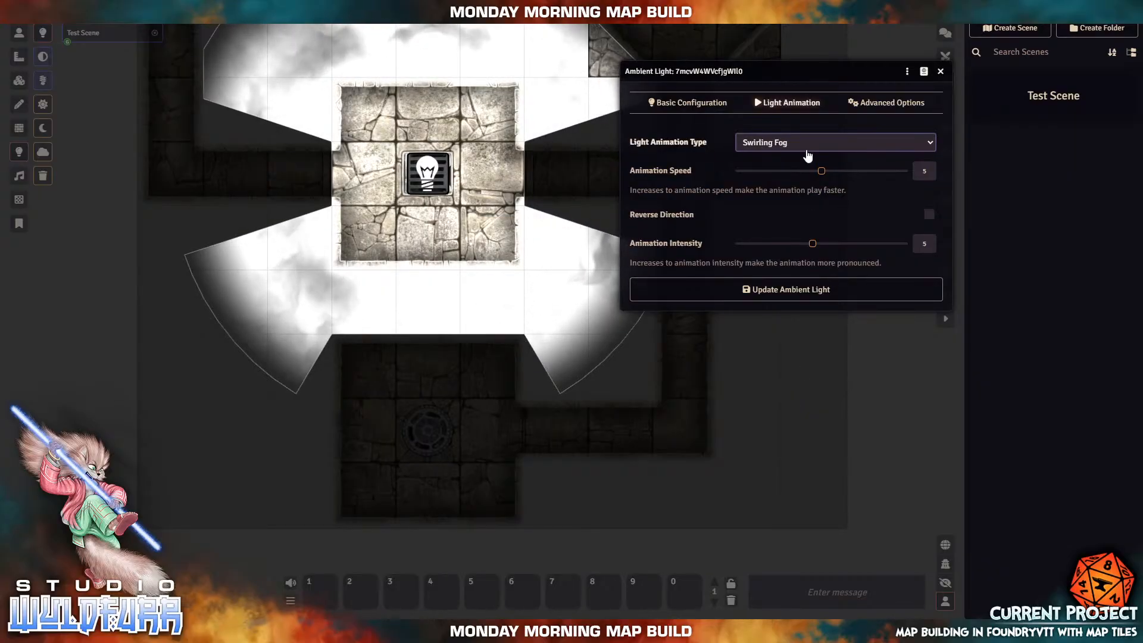
left_click(833, 142)
scroll(817, 334, "down", 2)
left_click(783, 412)
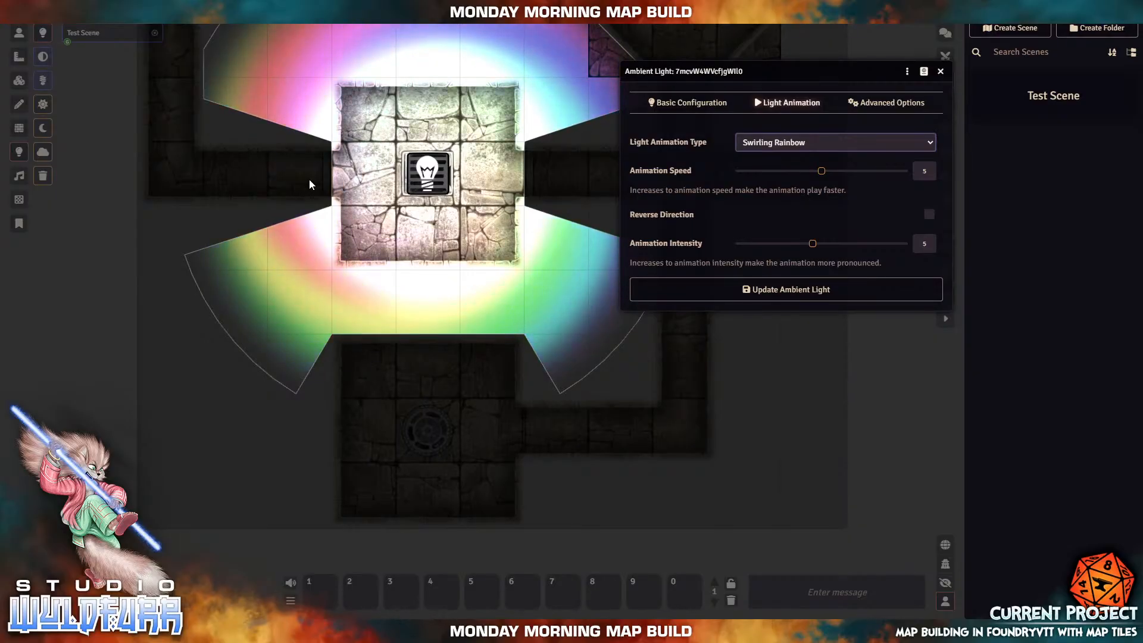
Step: Compare the Torch and Vortex animation types on the grate light and leave the type set to Torch
left_click(766, 142)
scroll(776, 384, "down", 2)
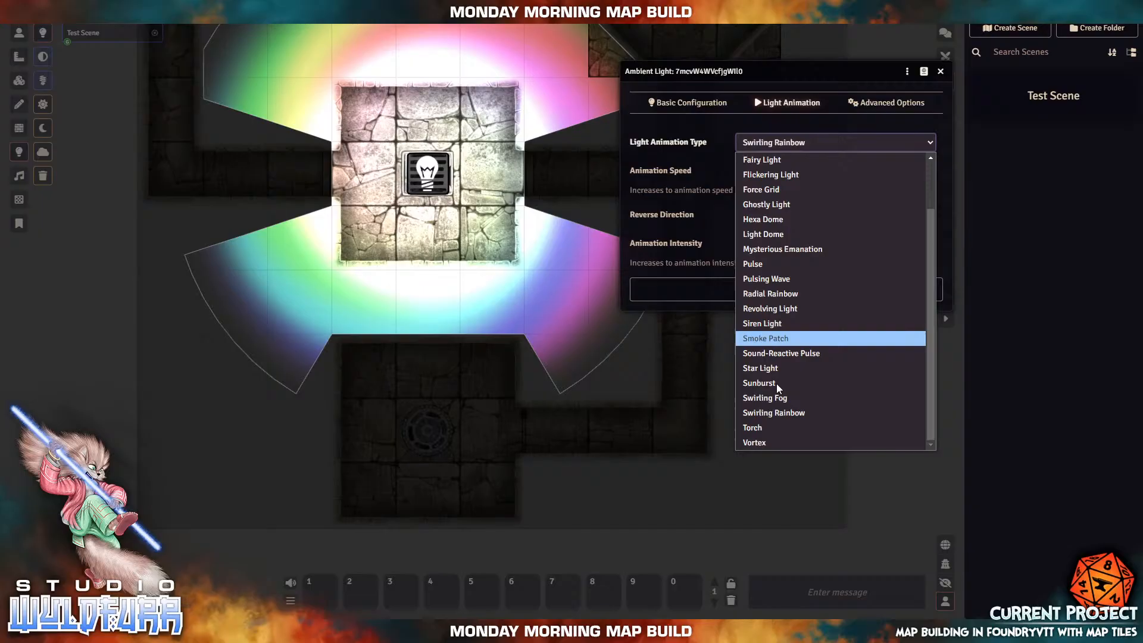
left_click(759, 428)
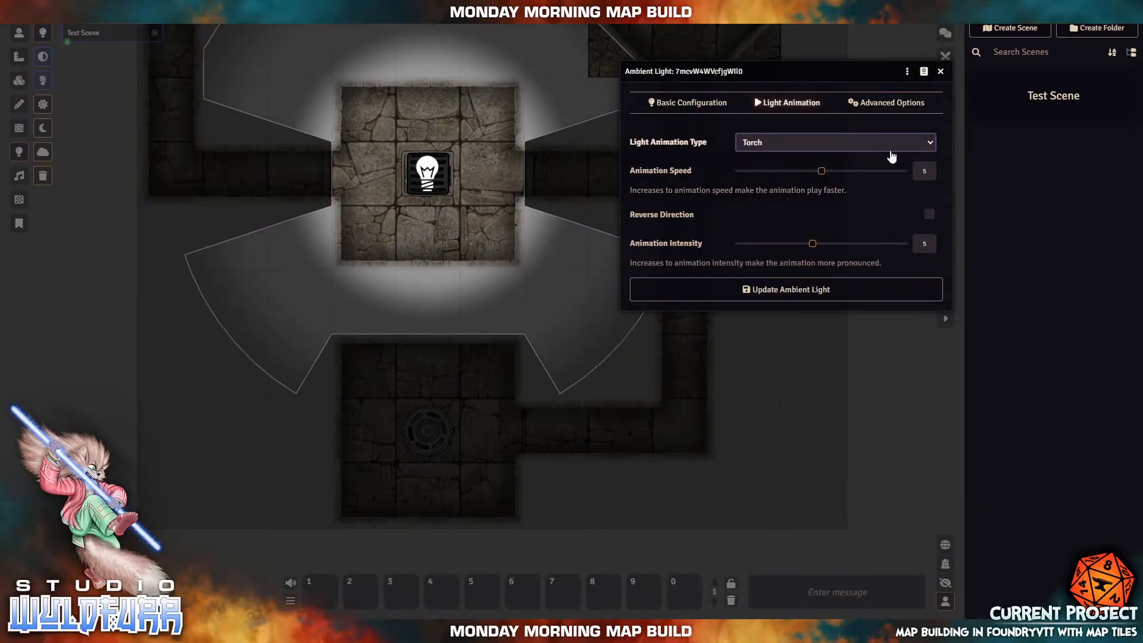
left_click(874, 143)
scroll(819, 320, "down", 1)
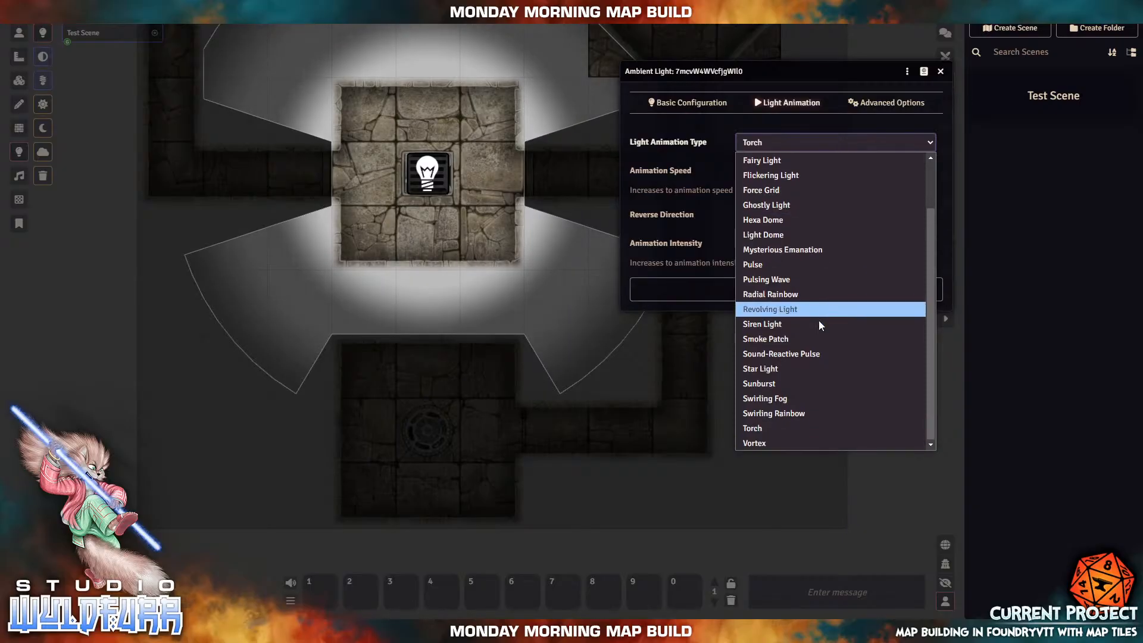
left_click(752, 440)
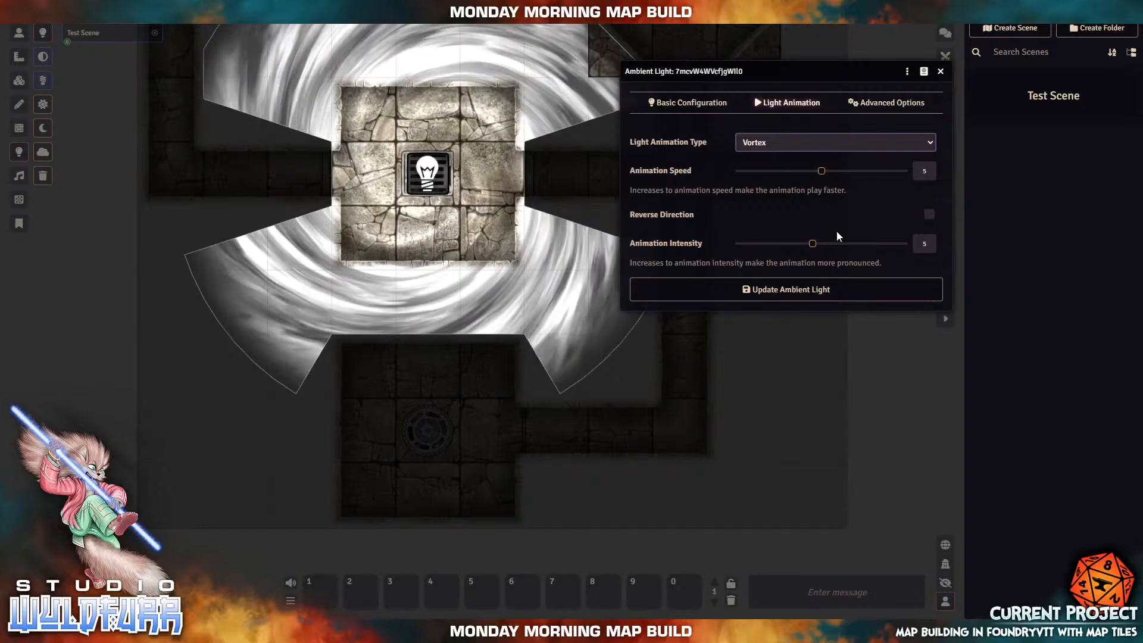
left_click(785, 142)
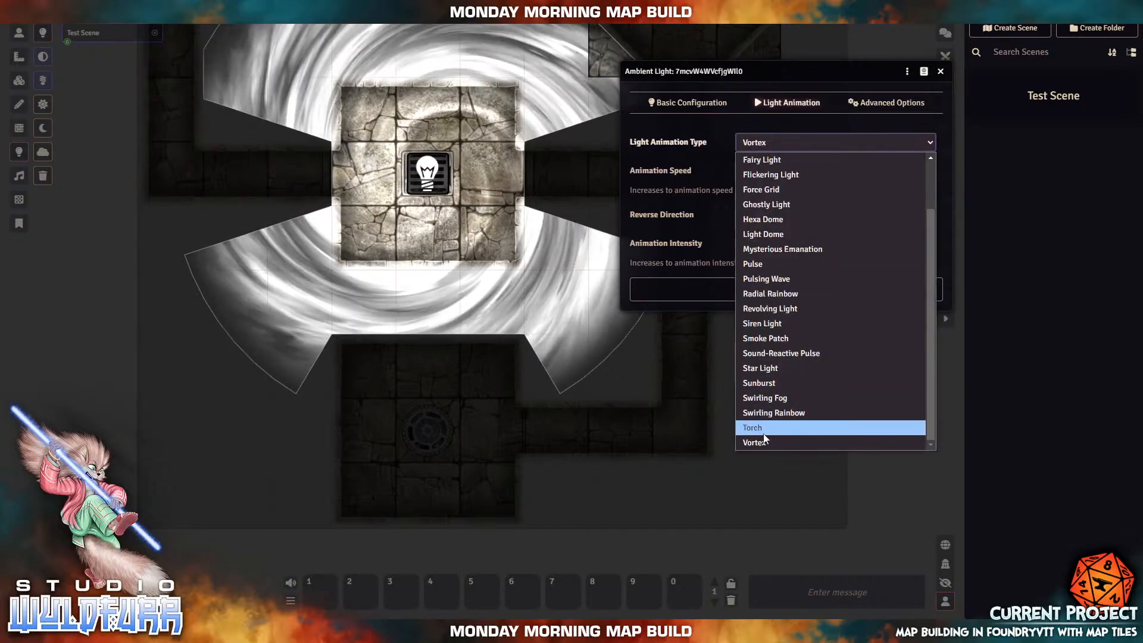
left_click(763, 428)
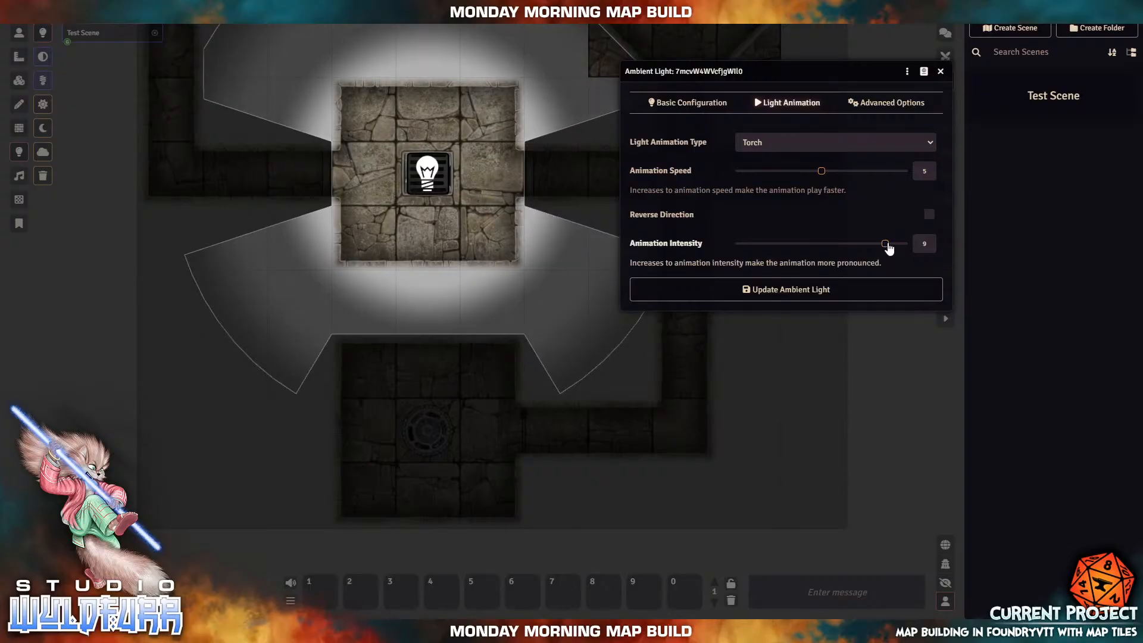
Step: Set the grate light's animation speed to 2 and intensity to 9, review the advanced options, and update the ambient light
left_click_drag(886, 246, 801, 256)
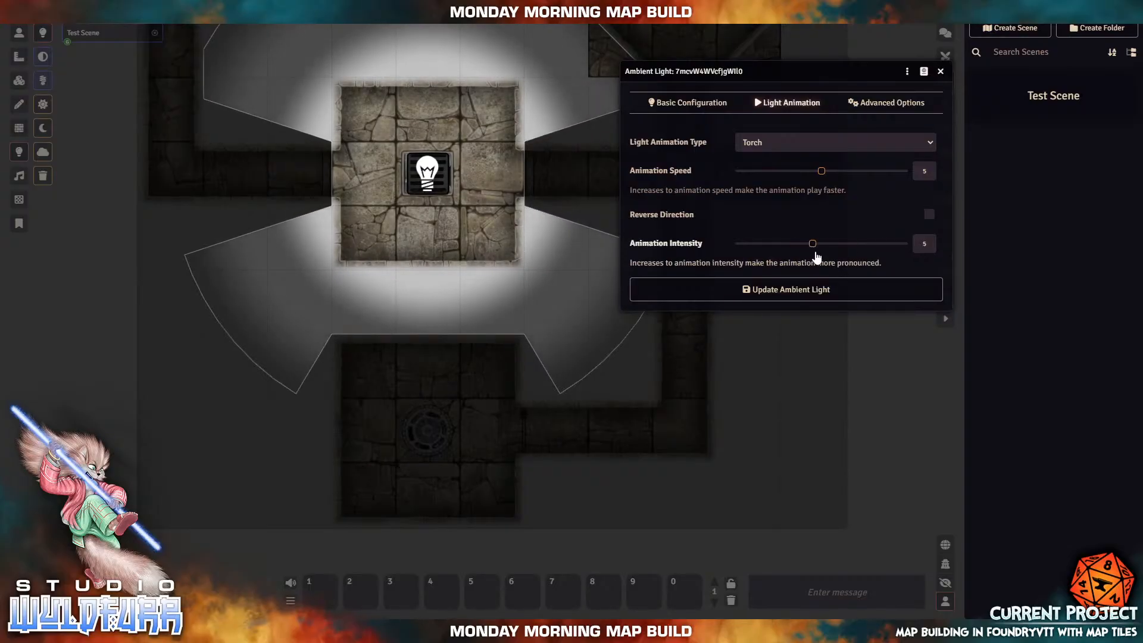
left_click_drag(822, 172, 871, 173)
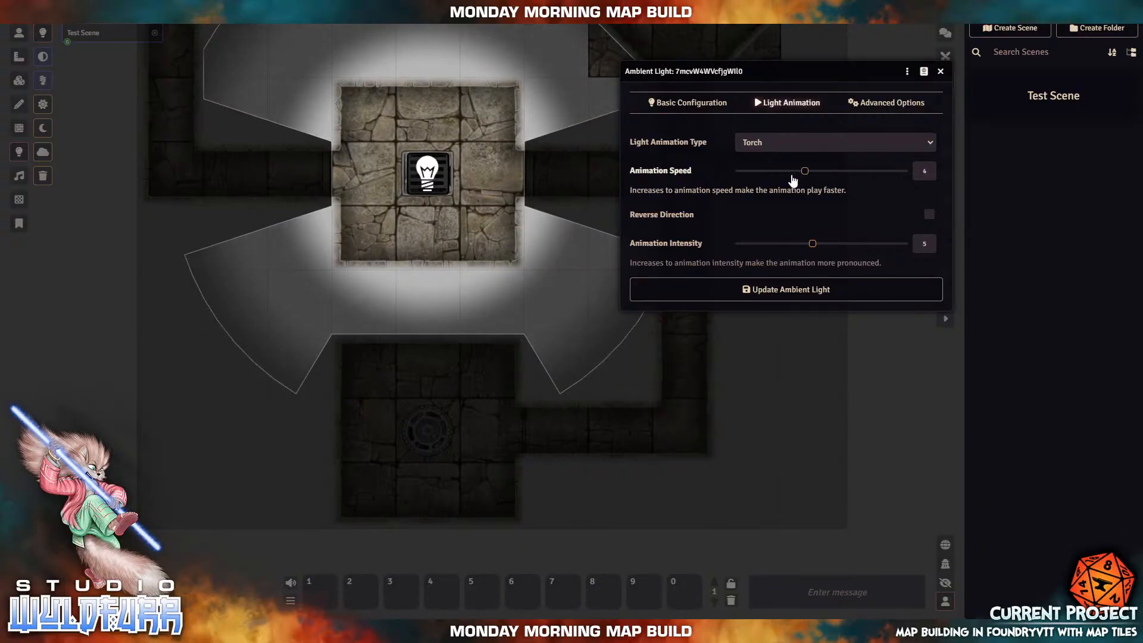
left_click_drag(793, 179, 754, 175)
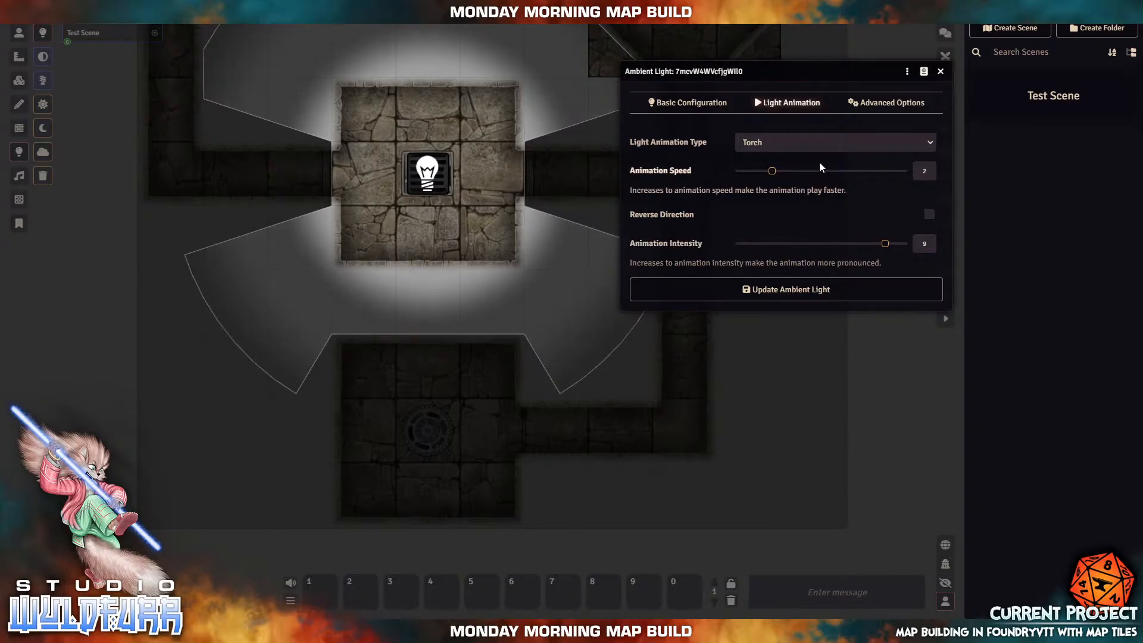
left_click(886, 104)
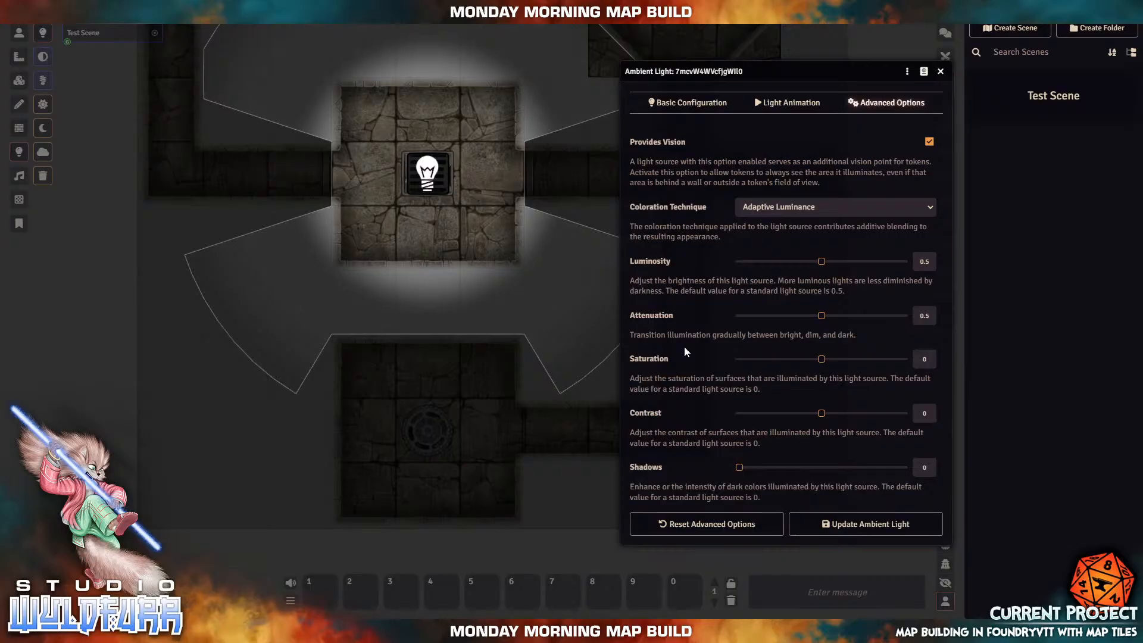
left_click(846, 523)
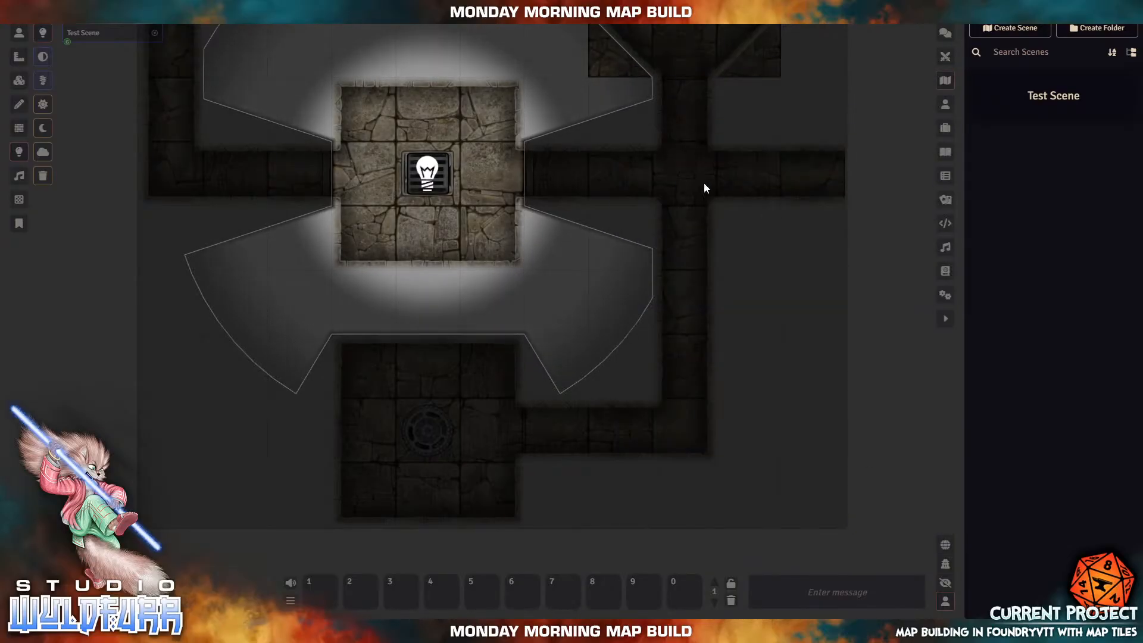
Step: Review the basic settings in the Test Scene's configuration and save it
right_click(109, 34)
left_click(122, 43)
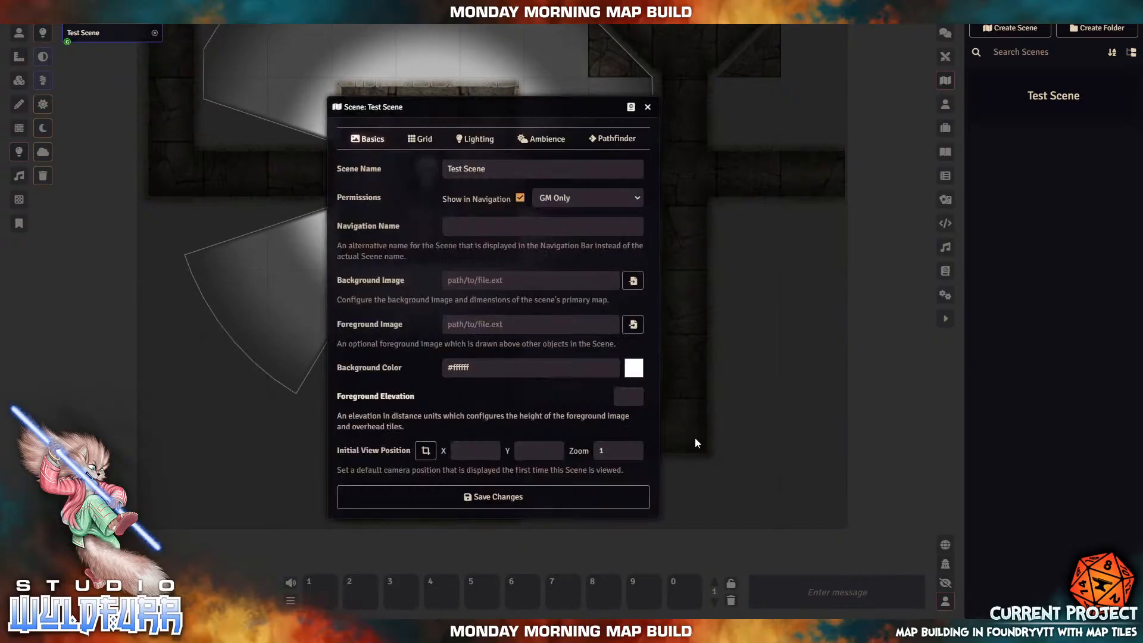
left_click(518, 496)
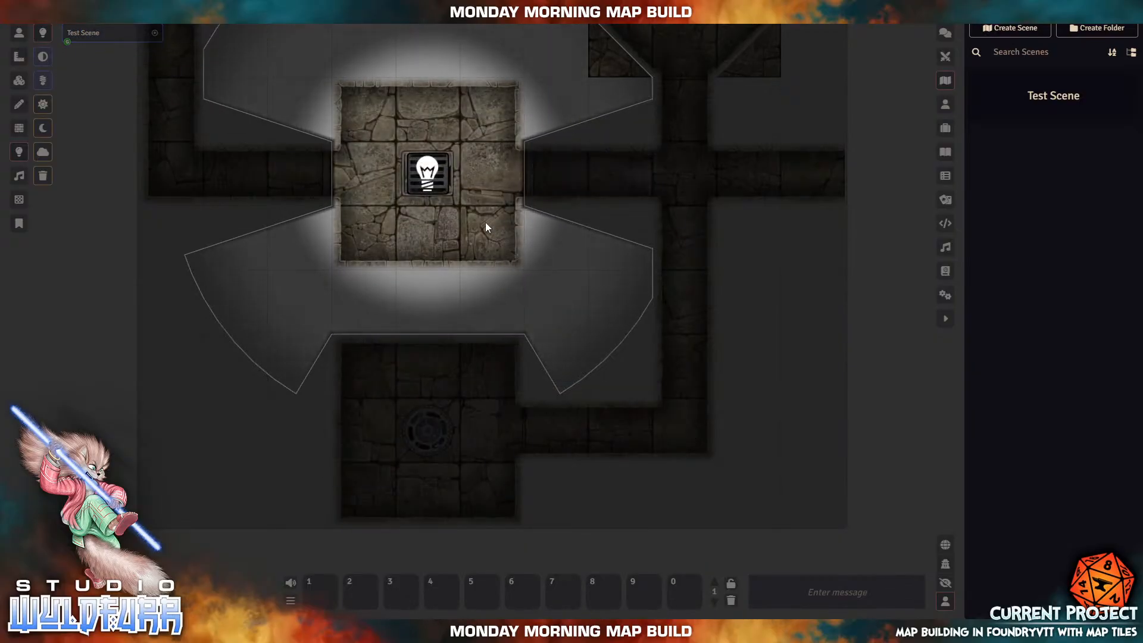
scroll(284, 72, "up", 4)
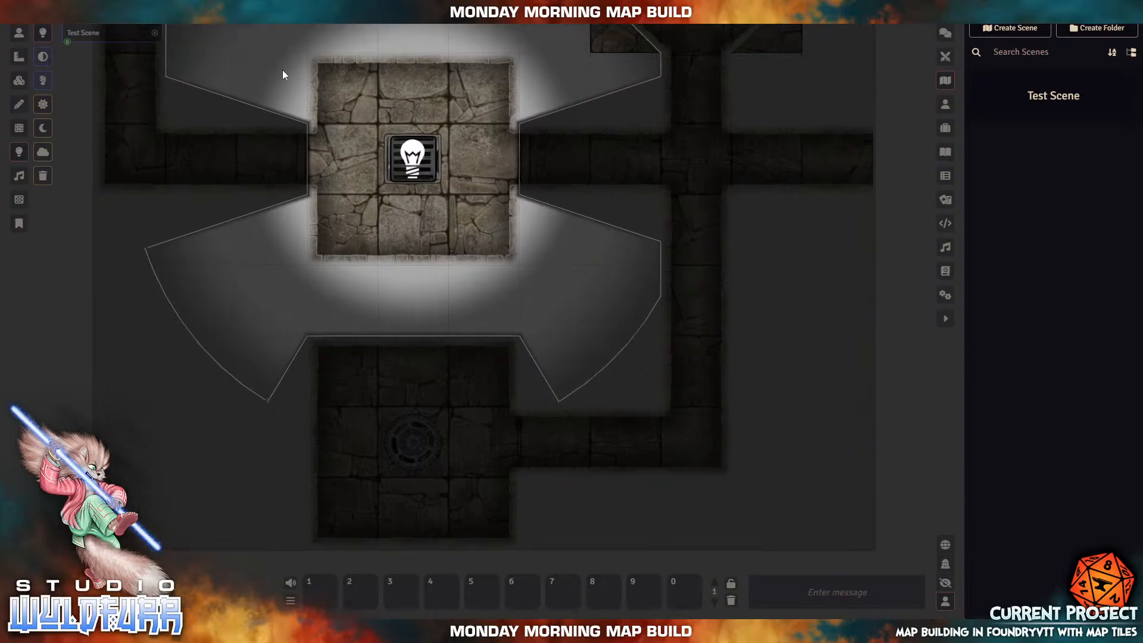
scroll(318, 123, "up", 4)
left_click_drag(381, 152, 669, 391)
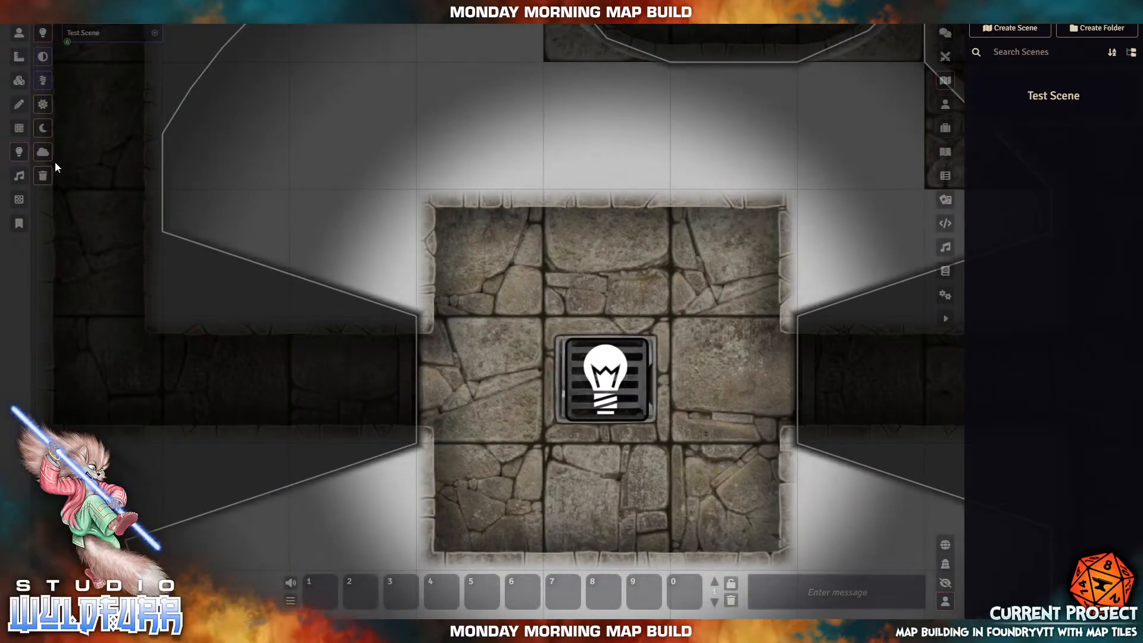
left_click(42, 153)
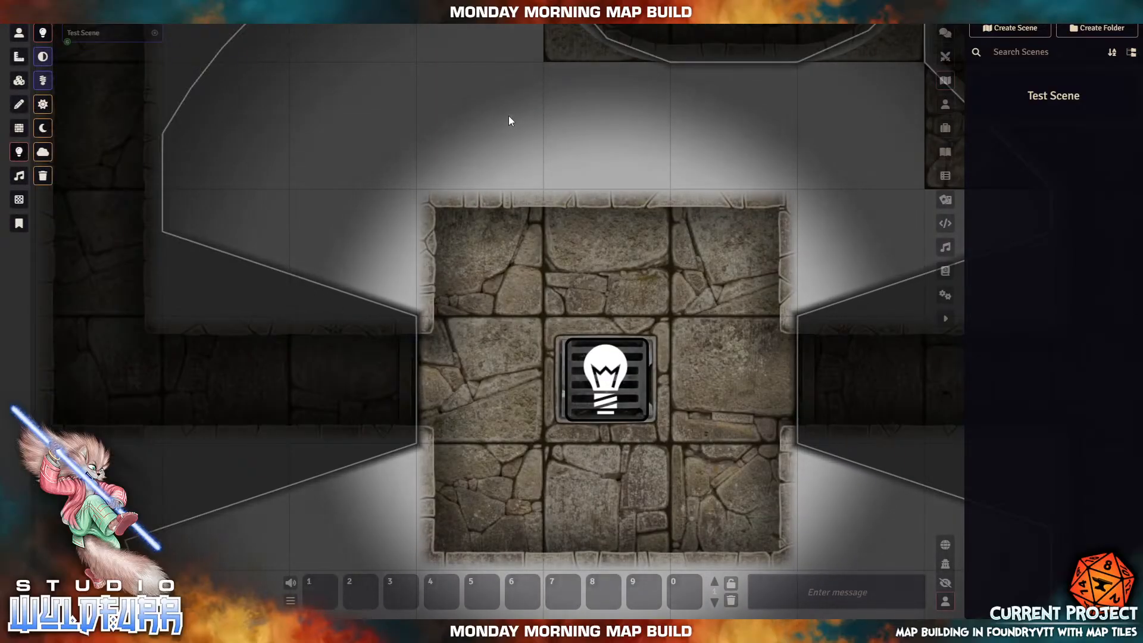
left_click_drag(497, 200, 334, 511)
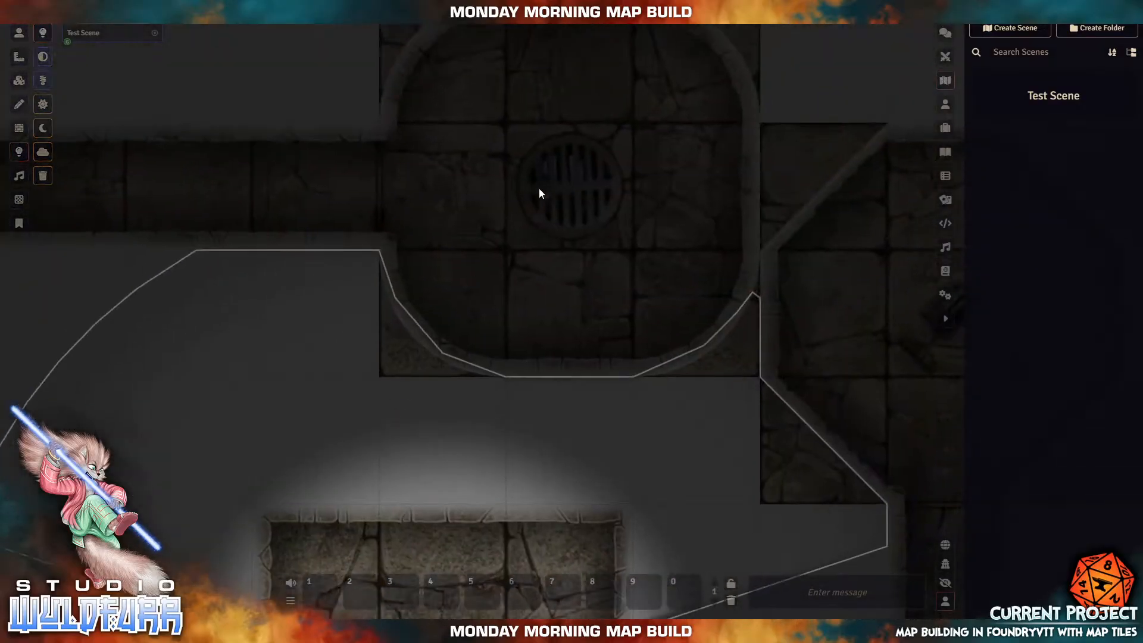
left_click_drag(540, 193, 507, 316)
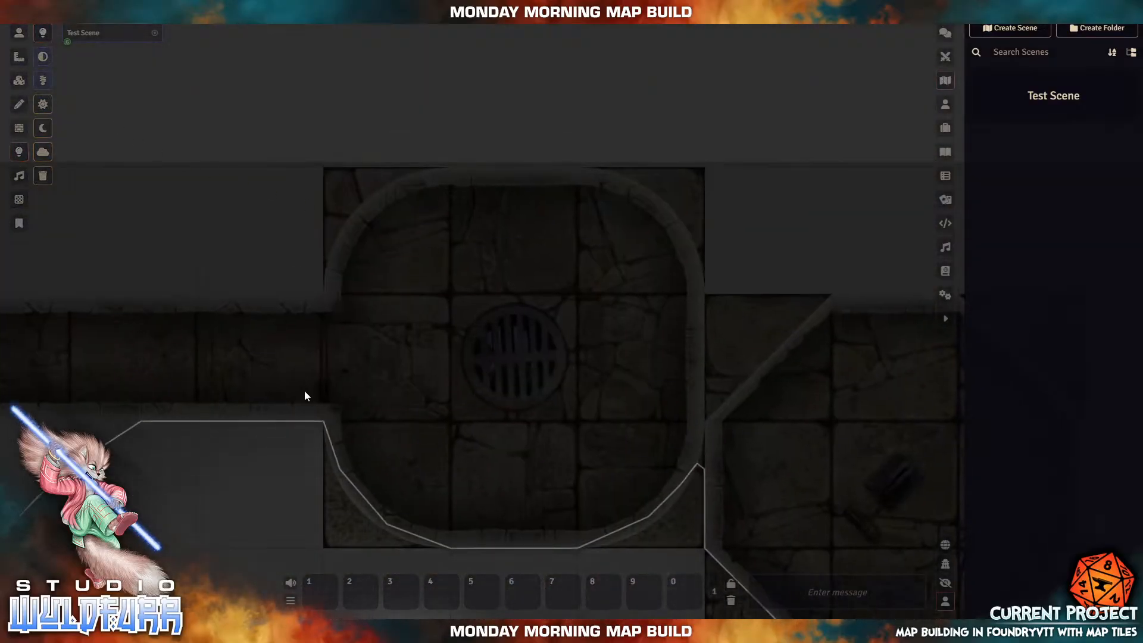
left_click_drag(305, 390, 589, 83)
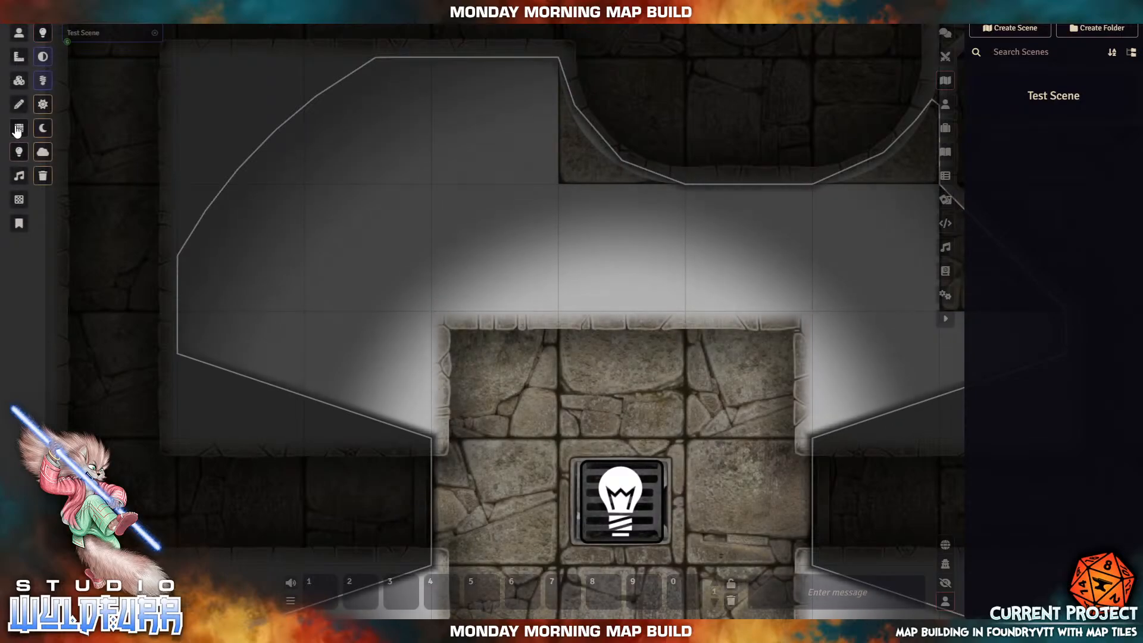
Step: Delete the grate room's upper and upper side walls and the inner walls of the L-shaped corridor one by one
left_click(19, 128)
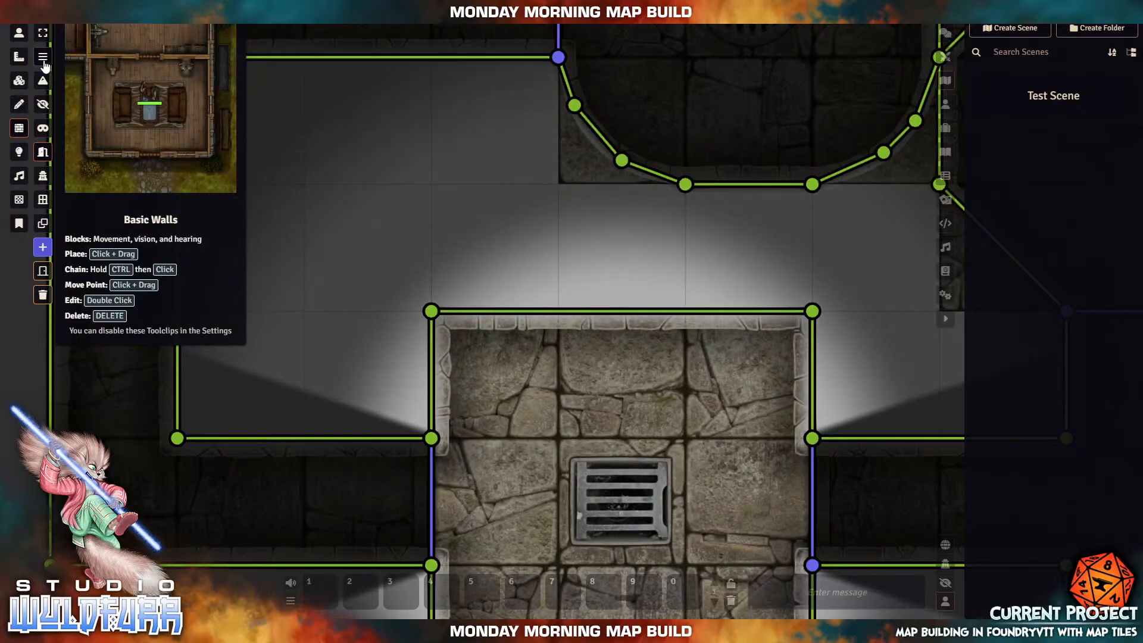
left_click(813, 319)
key("Delete")
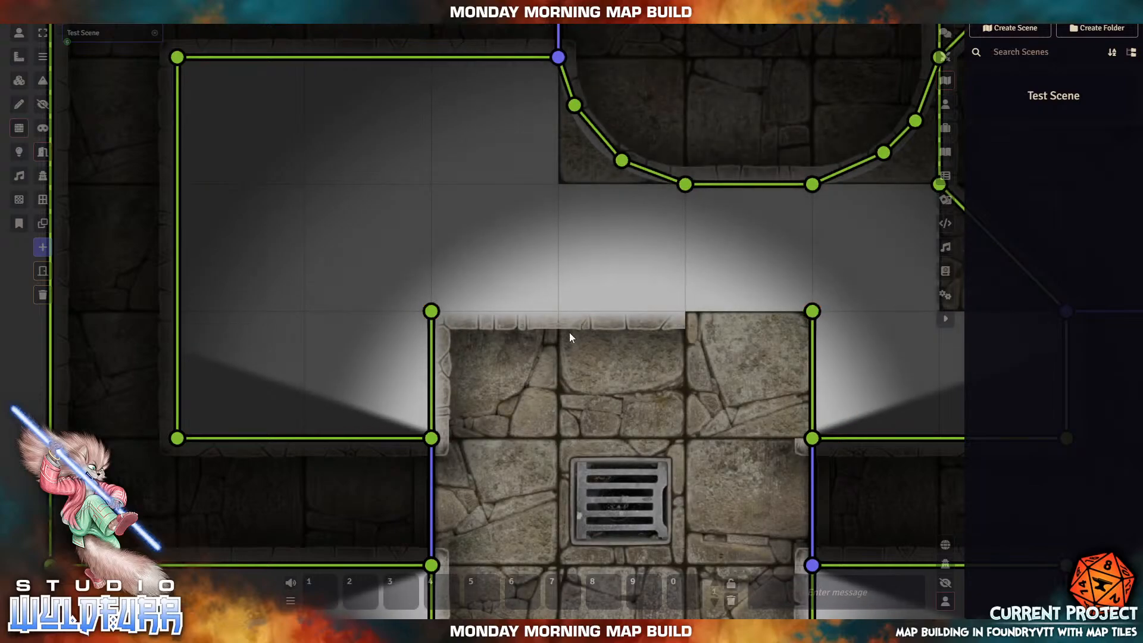
left_click(433, 314)
key("Delete")
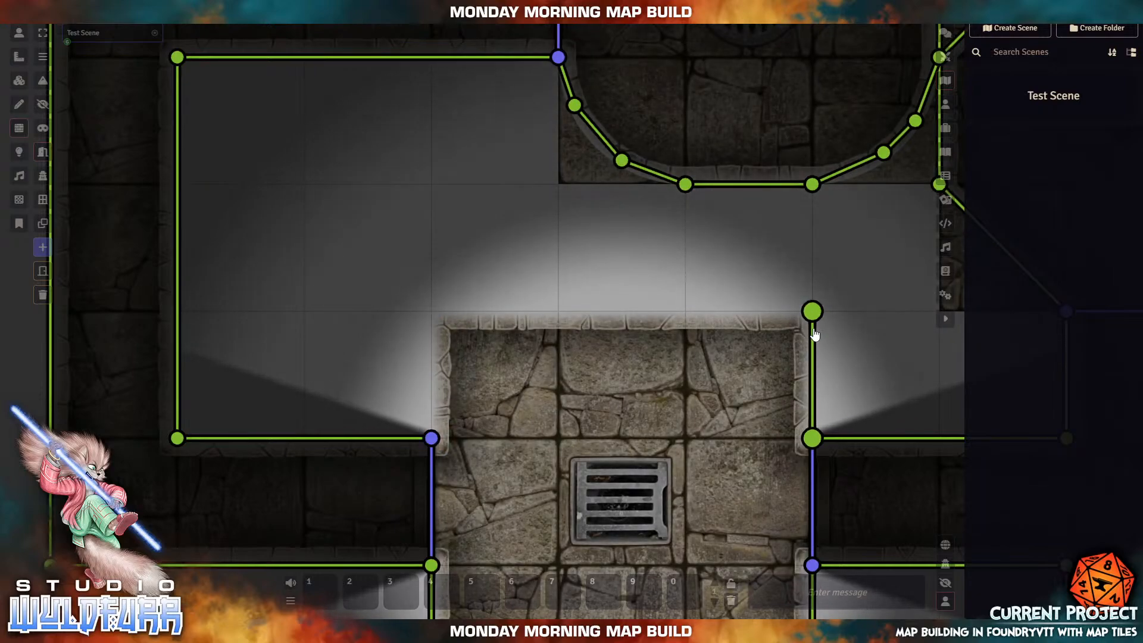
left_click(184, 438)
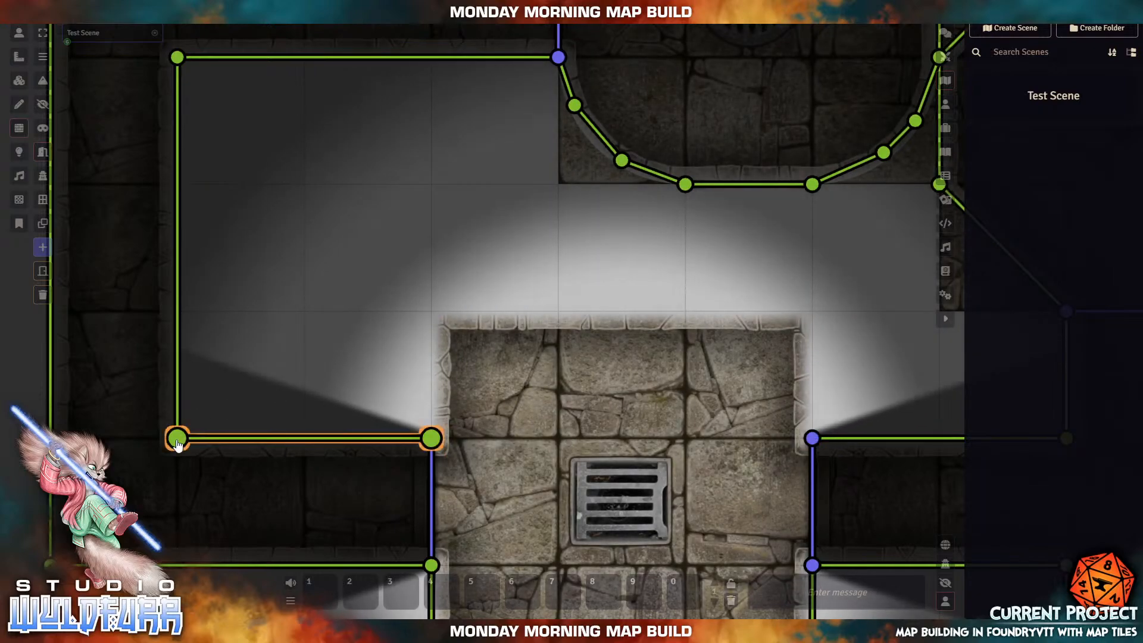
key("Delete")
left_click(178, 166)
key("Delete")
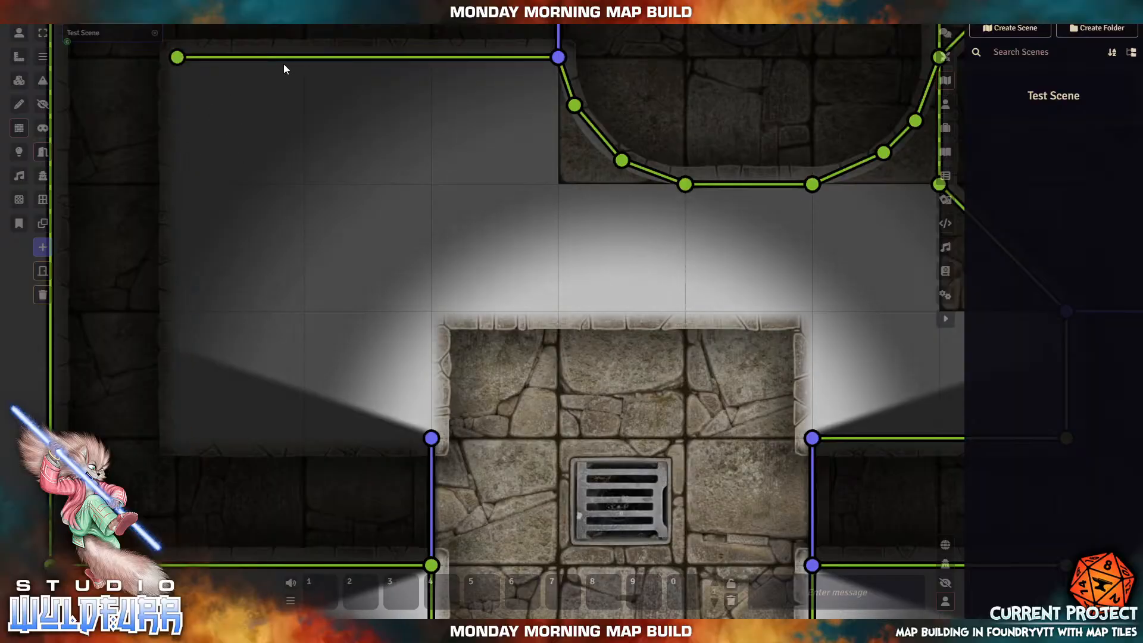
key("Delete")
scroll(348, 282, "down", 20)
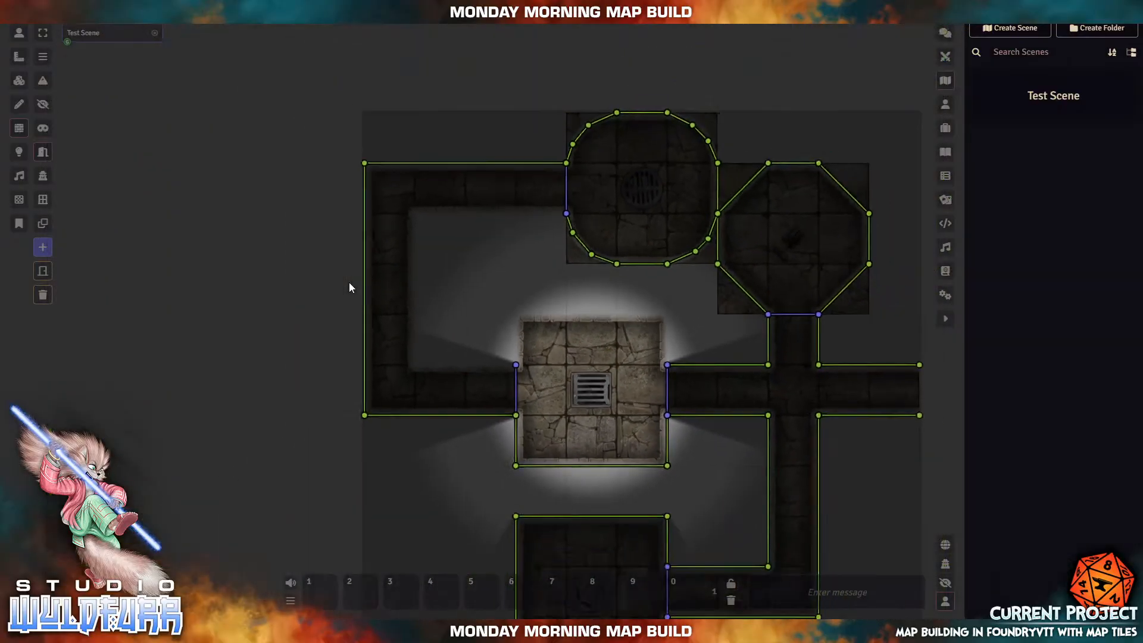
left_click_drag(799, 547, 427, 127)
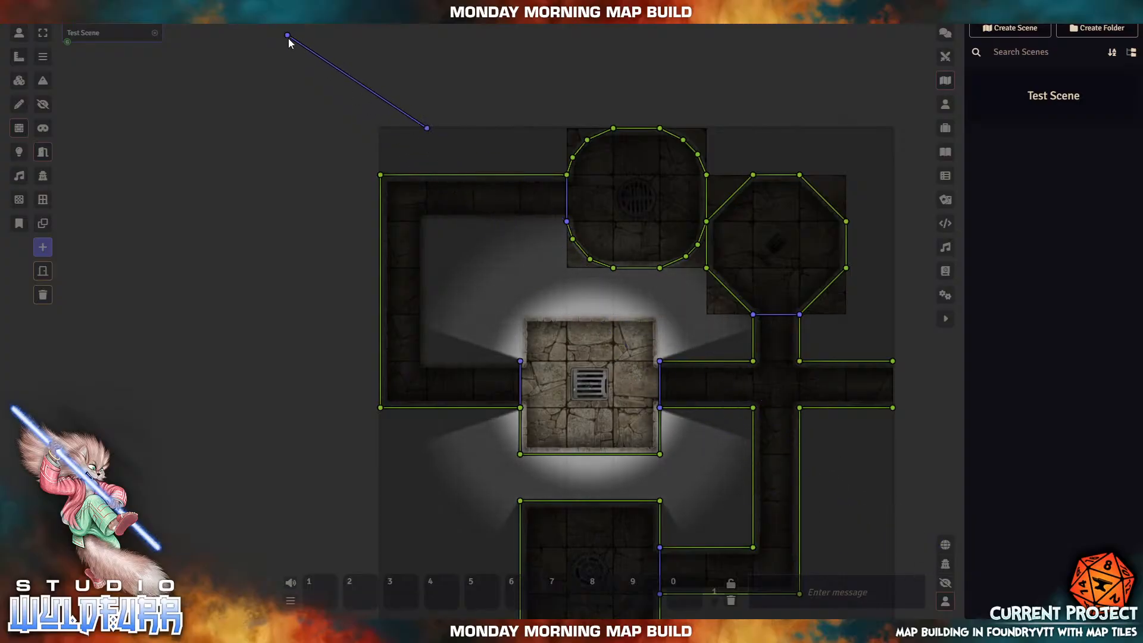
key("Delete")
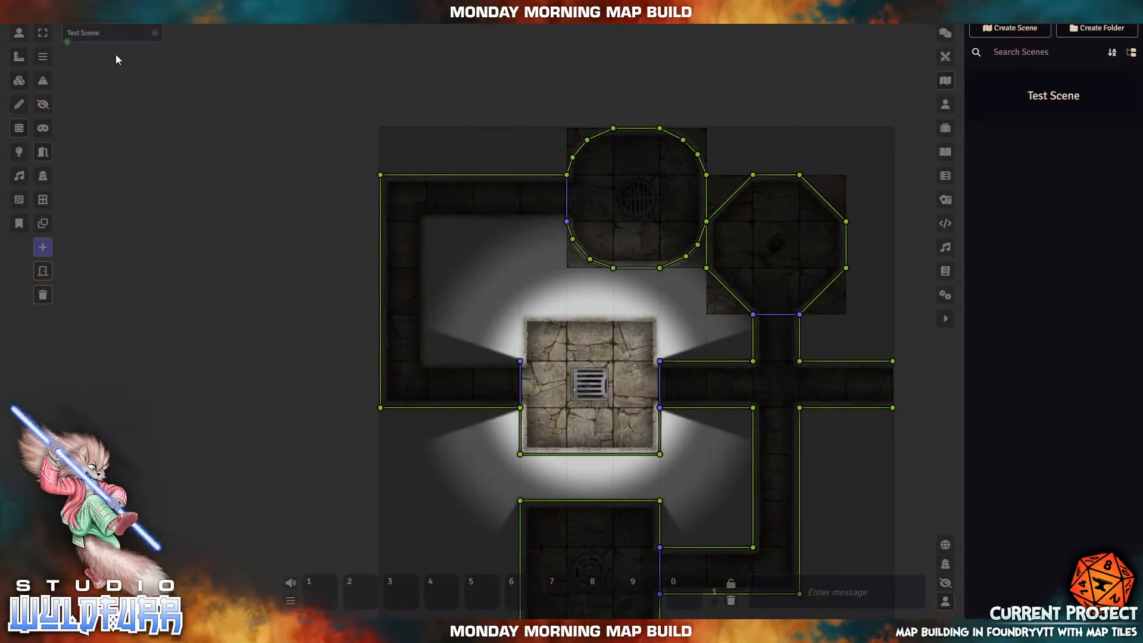
Step: Select the remaining walls and doors across the whole map in groups and delete them all
left_click(44, 41)
left_click_drag(337, 95, 450, 507)
key("Delete")
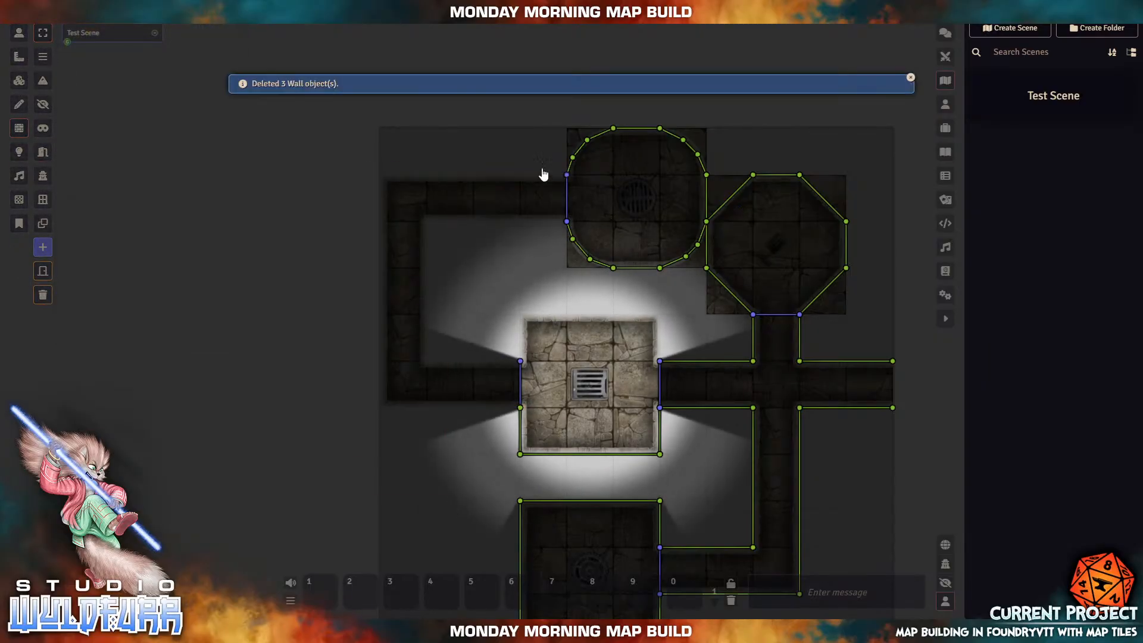
left_click_drag(414, 112, 898, 310)
key("Delete")
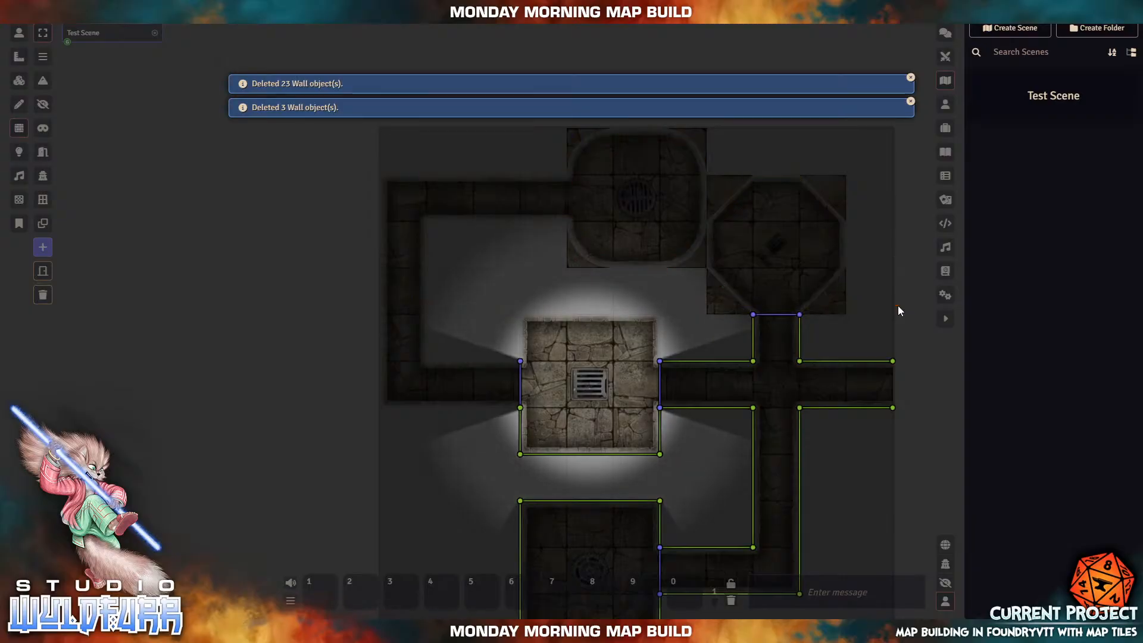
left_click_drag(370, 245, 867, 294)
key("Delete")
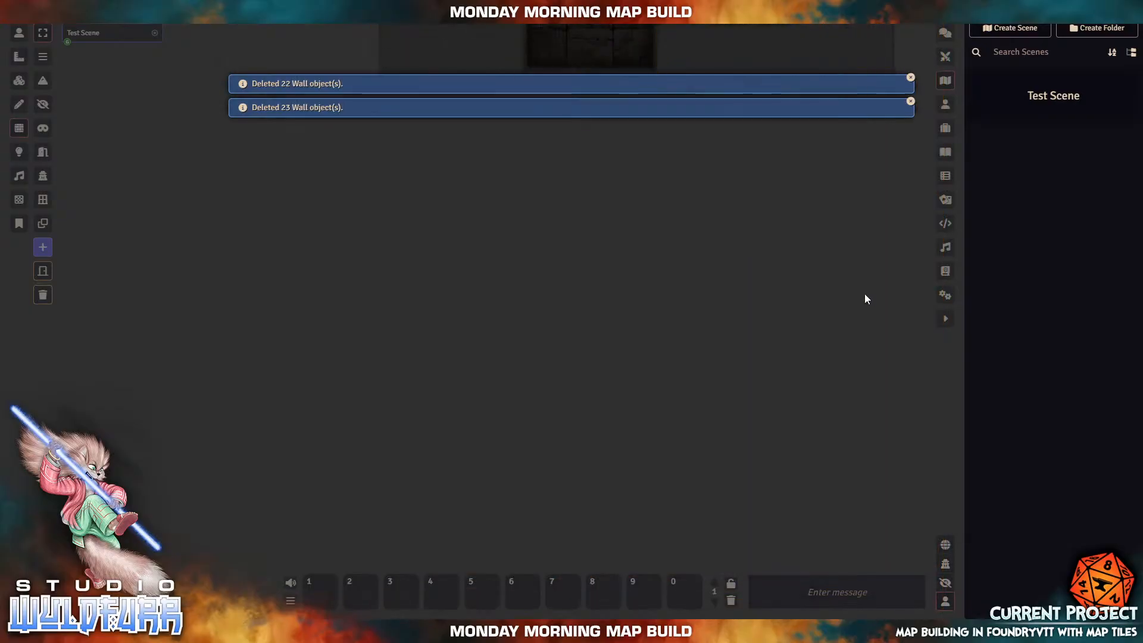
Step: Draw walls around the octagonal room, down both sides of its passage, and along the adjoining upper sides of the horizontal corridor
scroll(694, 371, "up", 8)
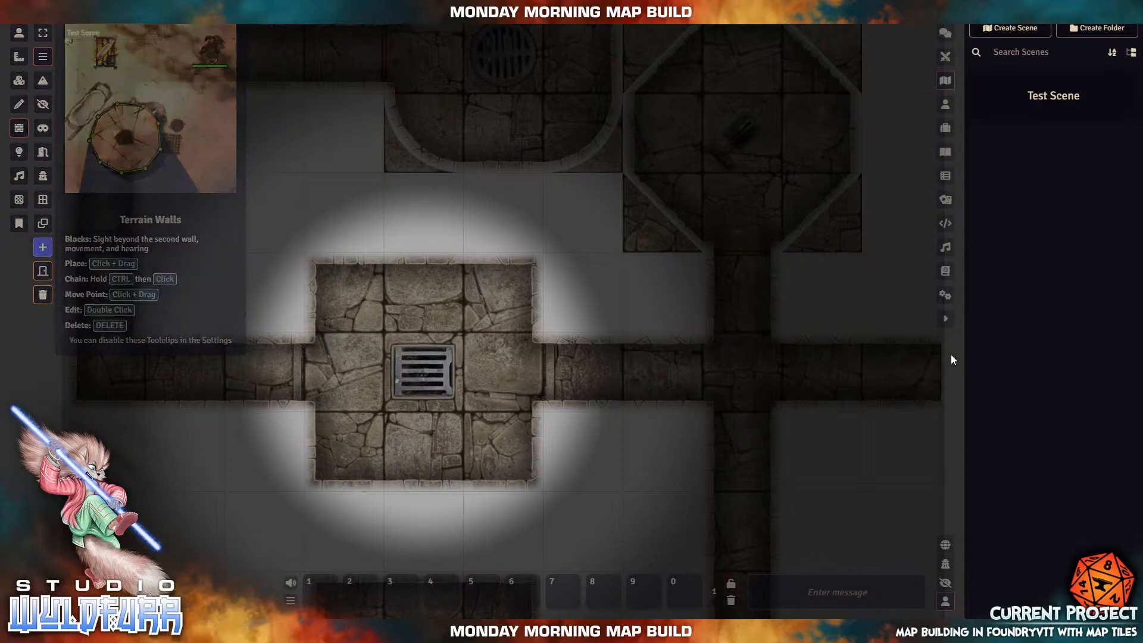
left_click_drag(938, 334, 781, 332)
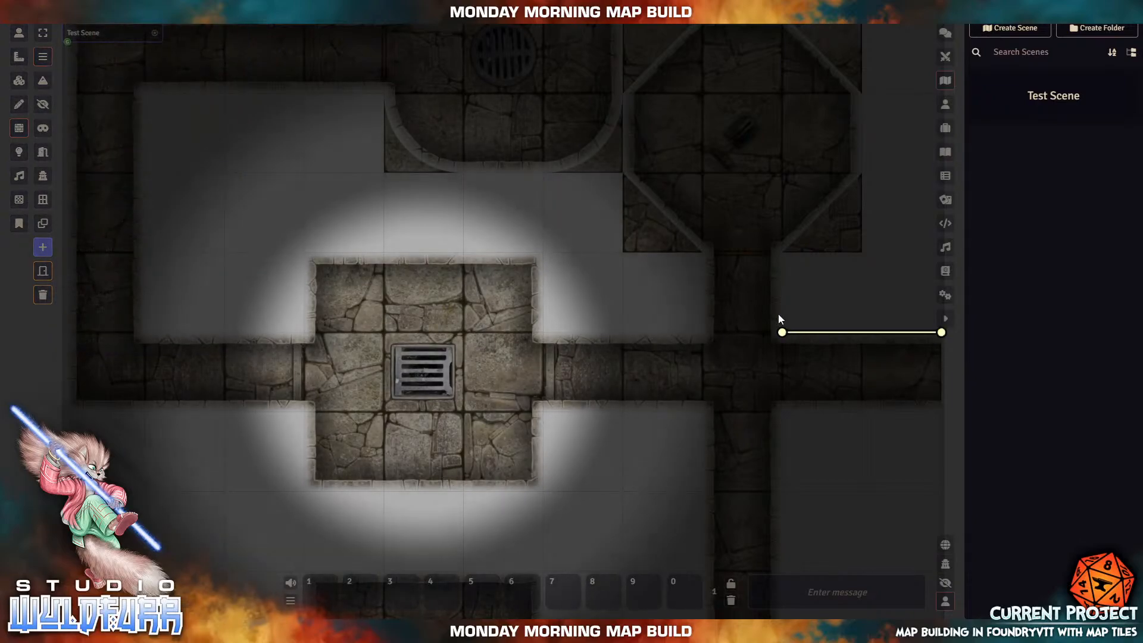
left_click_drag(784, 259, 782, 338)
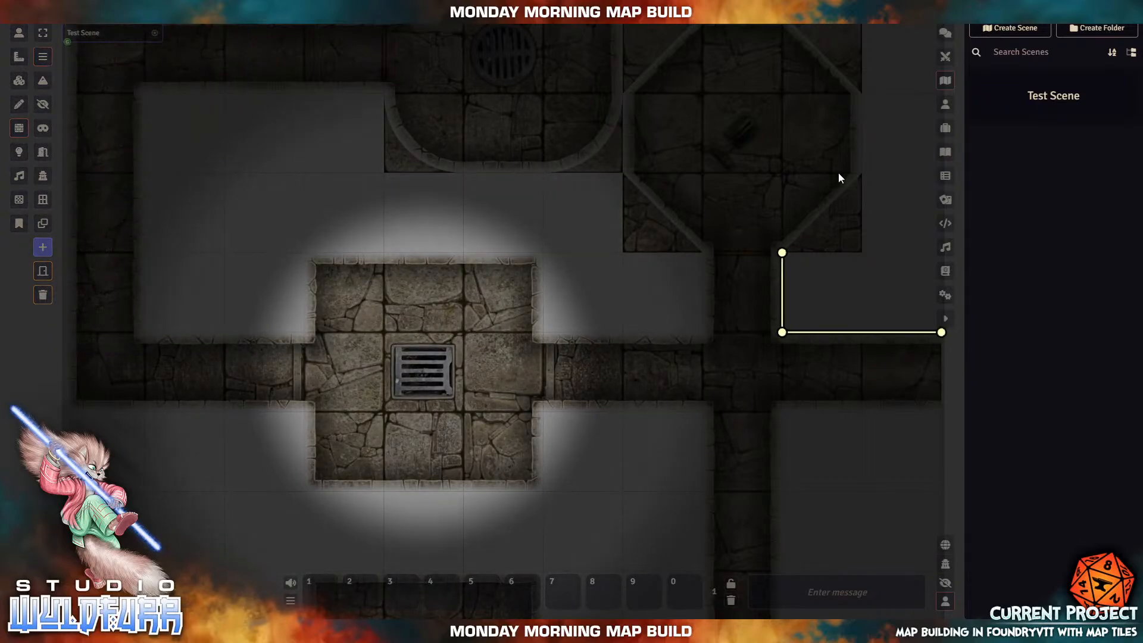
left_click_drag(863, 175, 780, 234)
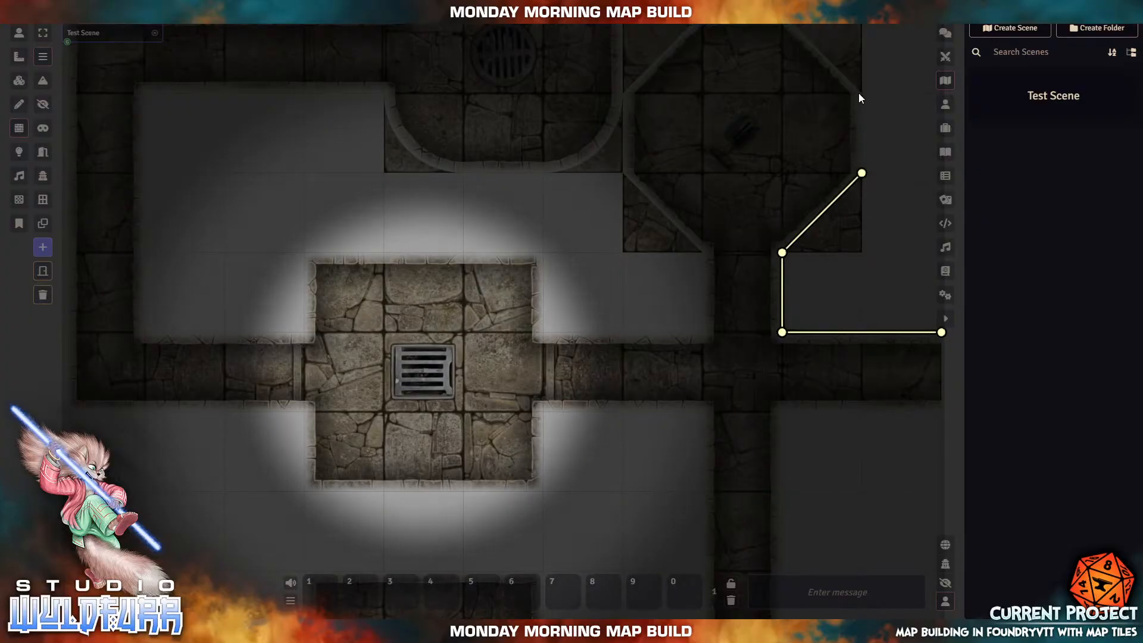
left_click_drag(858, 92, 863, 156)
mouse_move(782, 14)
left_mouse_down()
mouse_move(826, 53)
mouse_move(861, 256)
left_mouse_up()
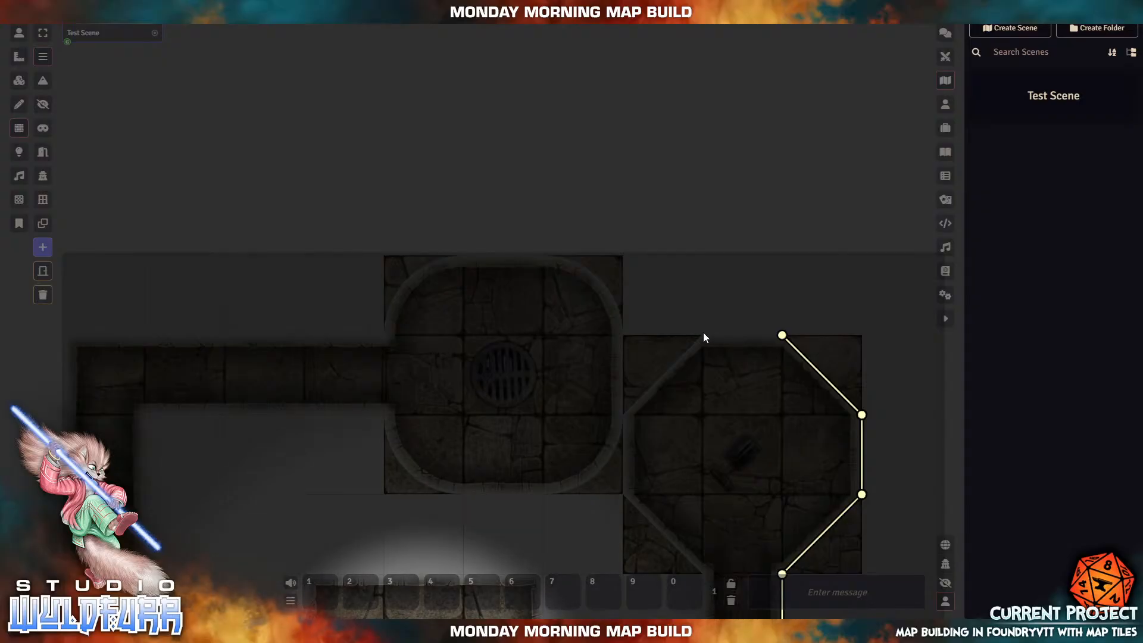
left_click_drag(623, 415, 702, 335)
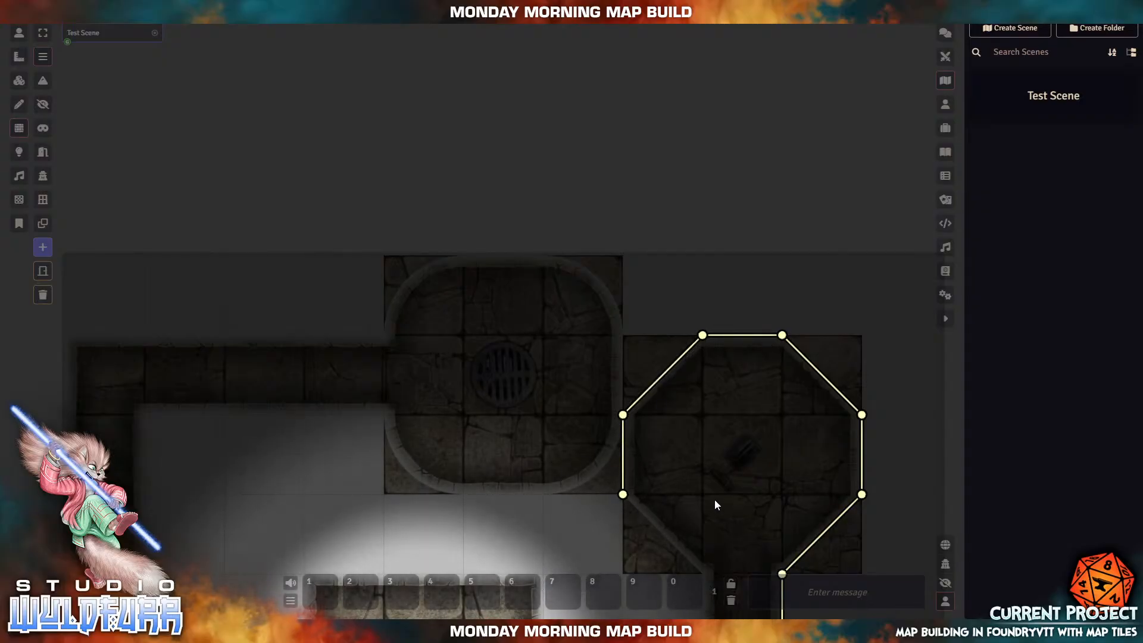
left_click_drag(714, 500, 738, 253)
left_click_drag(727, 326, 648, 245)
left_click_drag(727, 414, 729, 331)
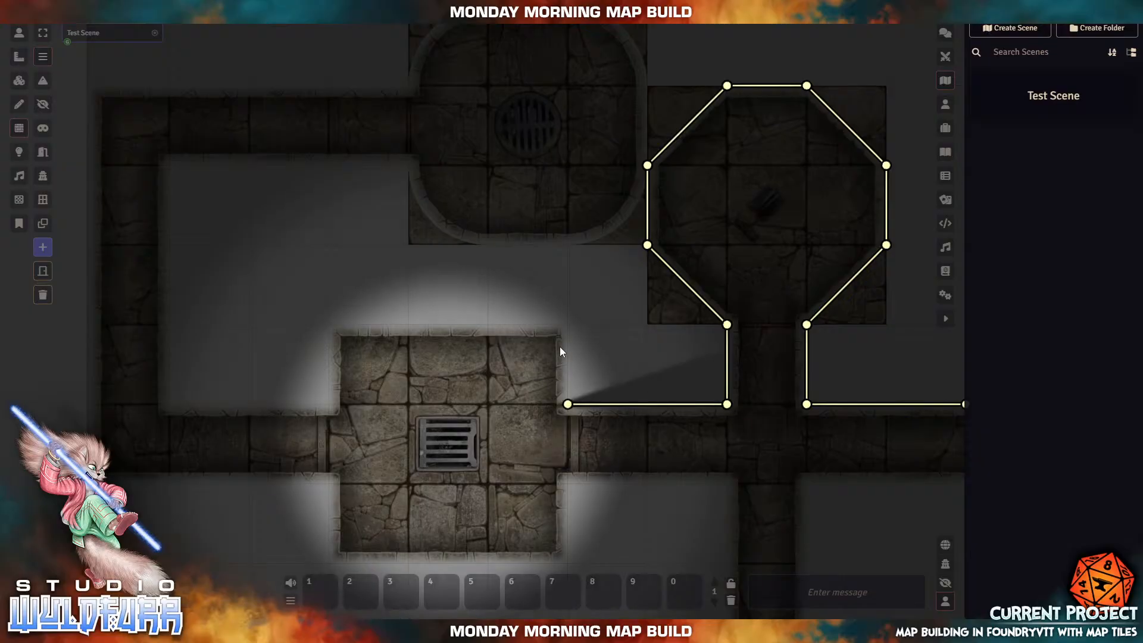
Step: Draw walls around the upper half of the grate room and along the upper side of the corridor to its left
left_click(567, 326)
left_click(329, 324)
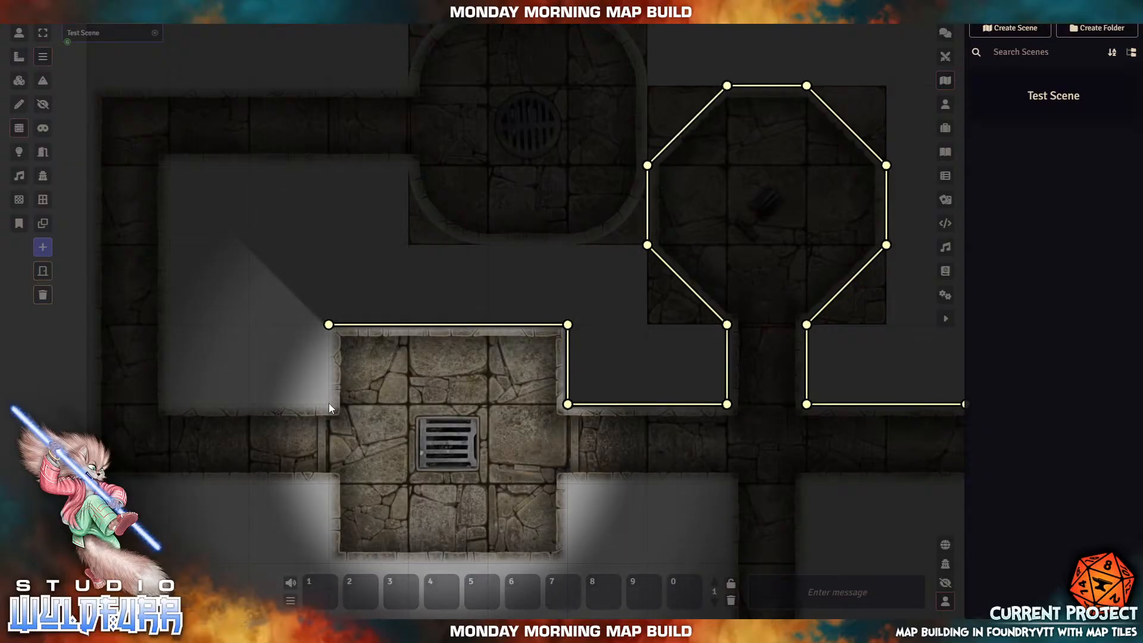
left_click_drag(329, 404, 171, 405)
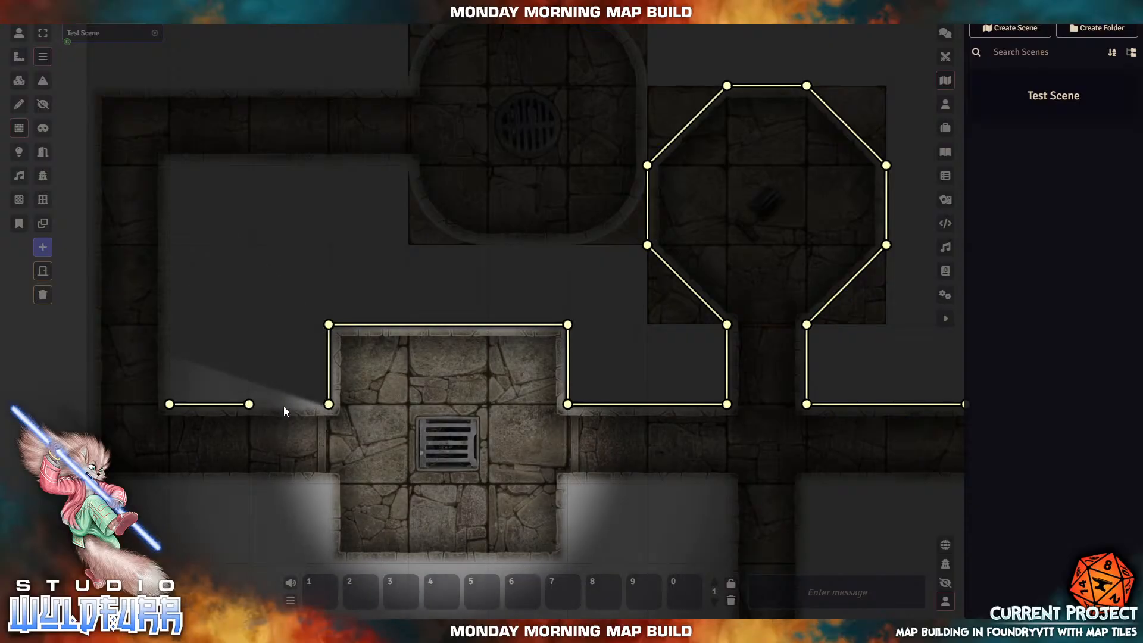
Step: Draw the L-shaped corridor's inner and outer walls, its lower wall to the grate room, and the rounded room's straight wall sections
left_click_drag(173, 195, 178, 376)
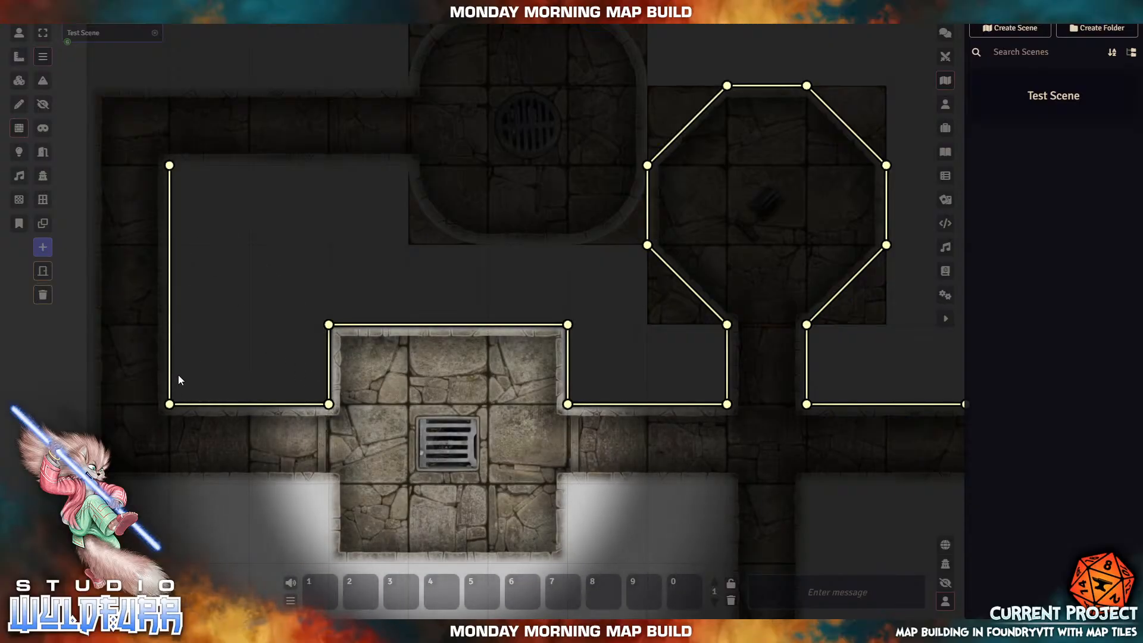
left_click_drag(404, 164, 171, 164)
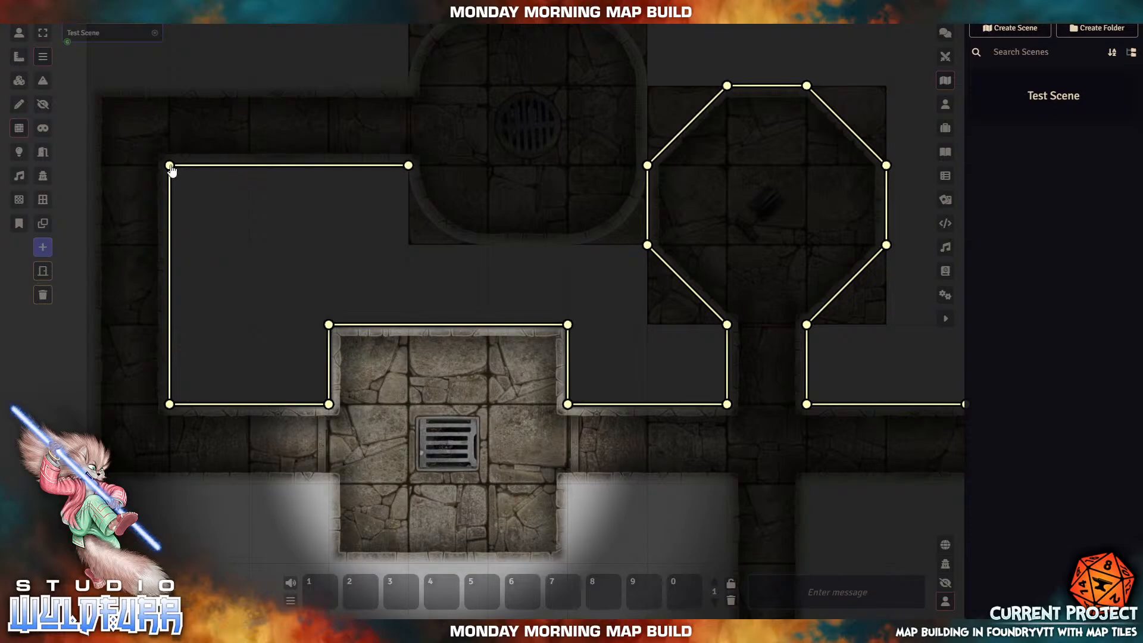
left_click_drag(403, 83, 120, 88)
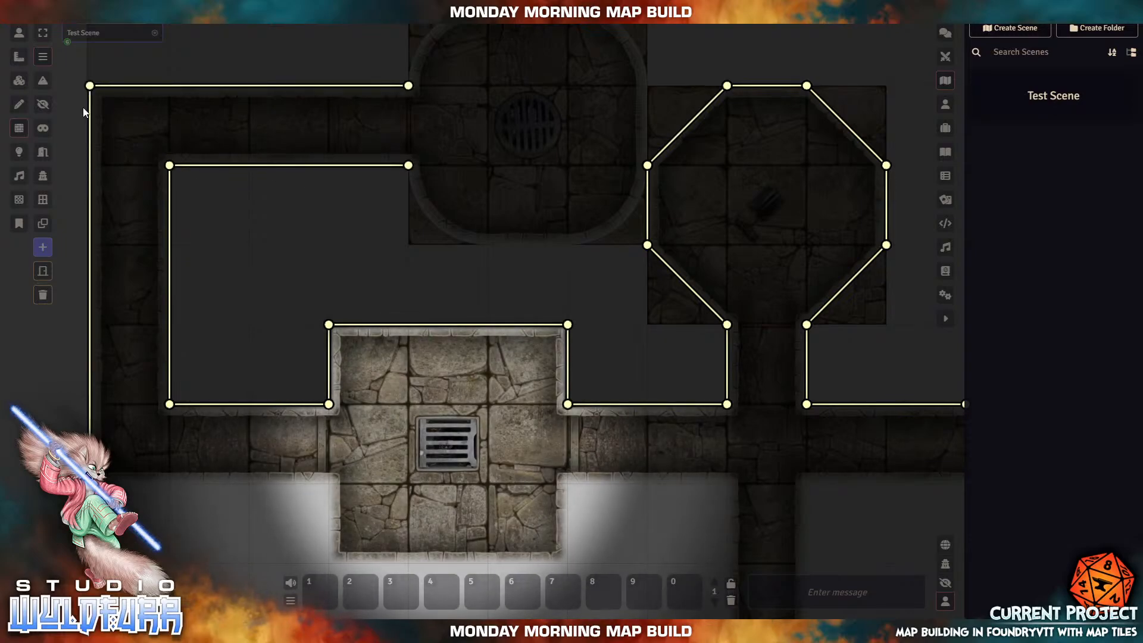
left_click_drag(329, 484, 169, 483)
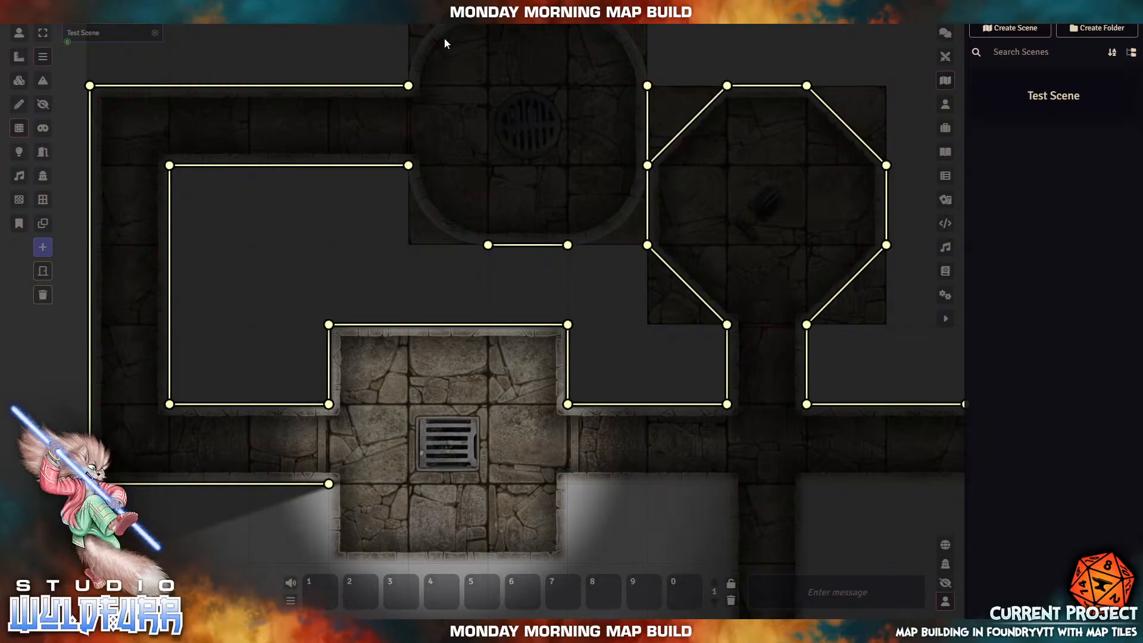
left_click_drag(489, 13, 519, 167)
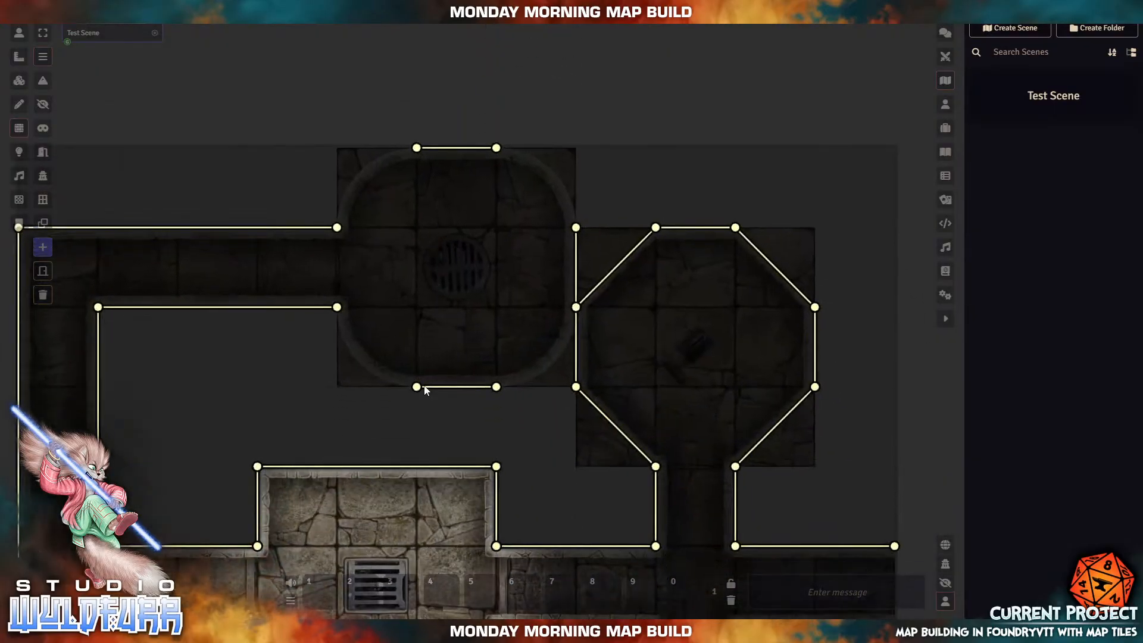
Step: Draw the lower walls of the horizontal corridor right of the grate room and both side walls of the passage running down from it
left_click_drag(516, 457, 456, 166)
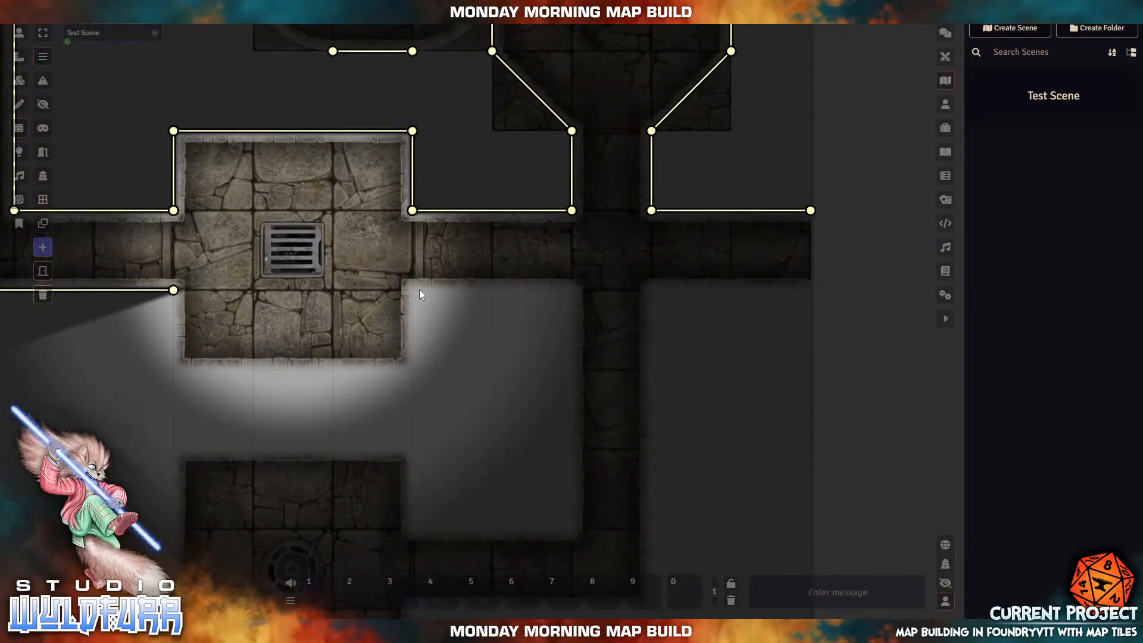
left_click_drag(419, 290, 571, 291)
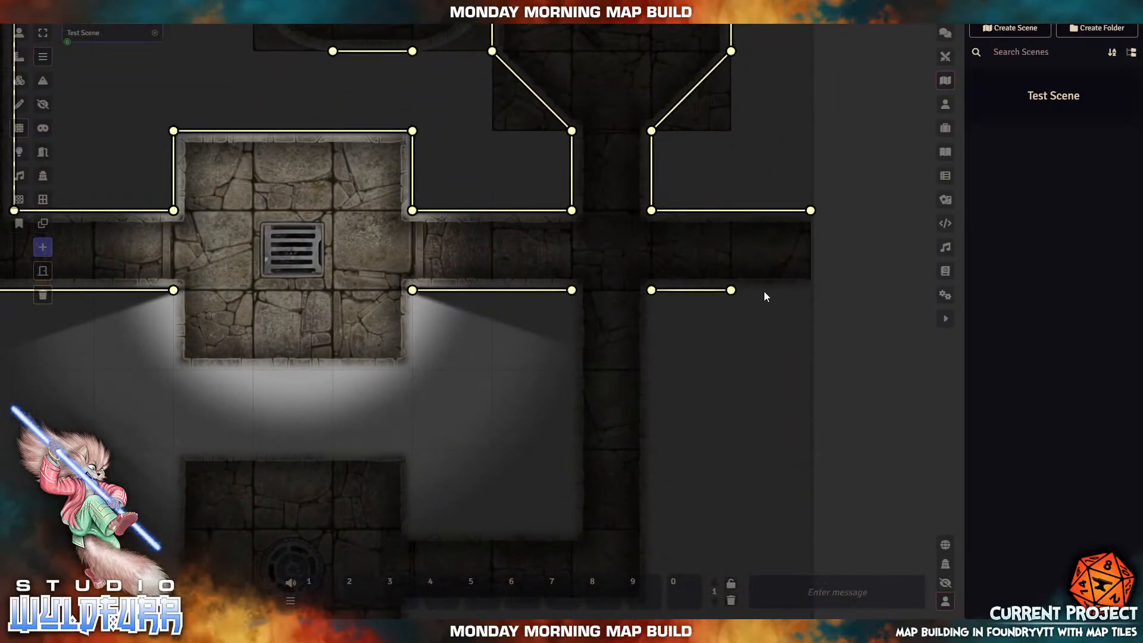
left_click_drag(764, 292, 804, 291)
left_click_drag(577, 528, 581, 326)
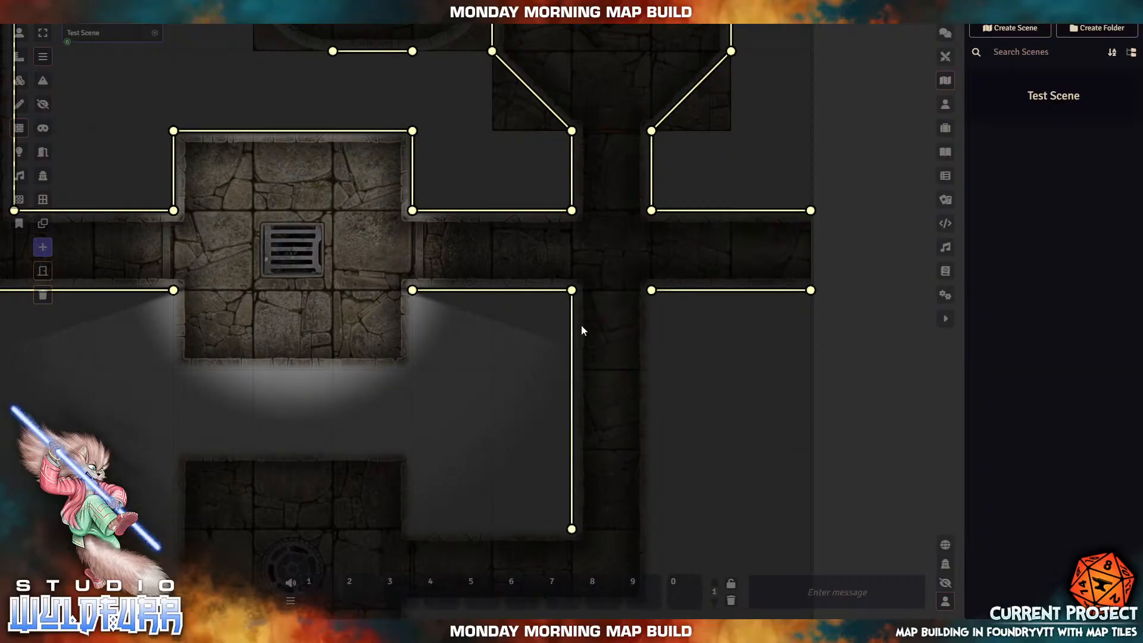
left_click_drag(688, 500, 747, 332)
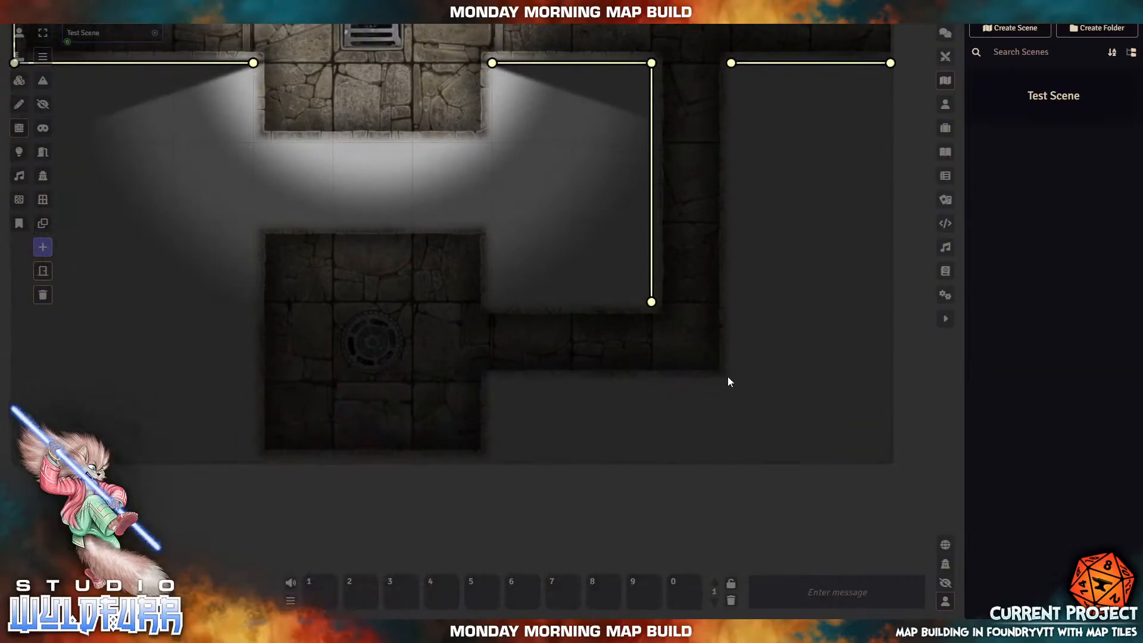
left_click_drag(727, 377, 742, 72)
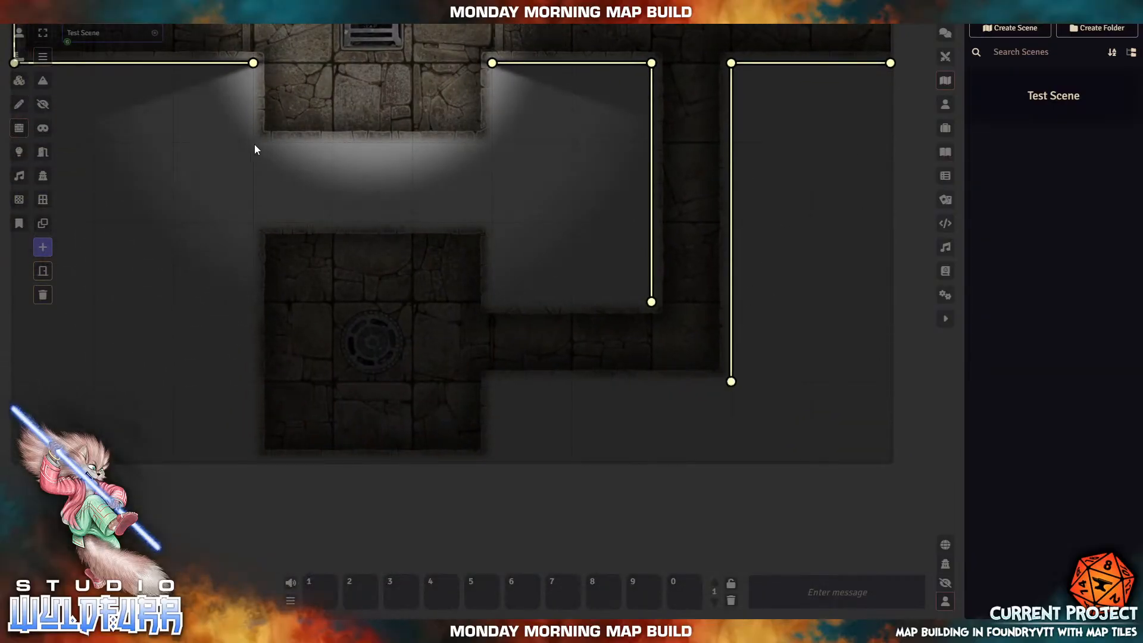
Step: Close off the lower half of the grate room with a bottom wall and two short side walls
left_click_drag(253, 143, 491, 142)
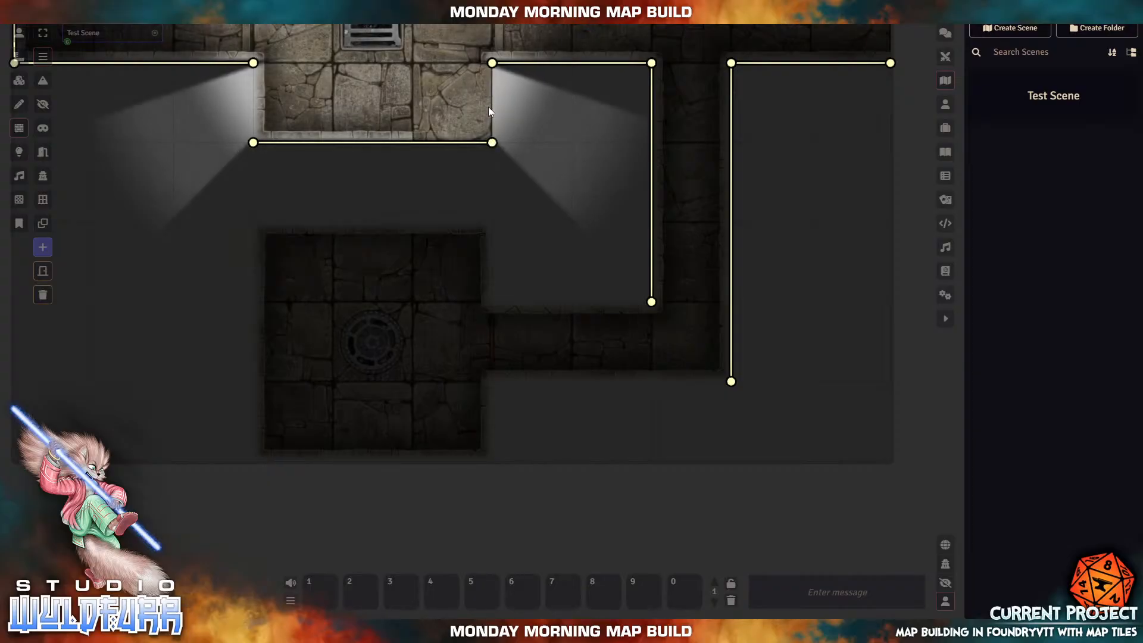
left_click_drag(492, 62, 485, 138)
left_click_drag(253, 63, 253, 142)
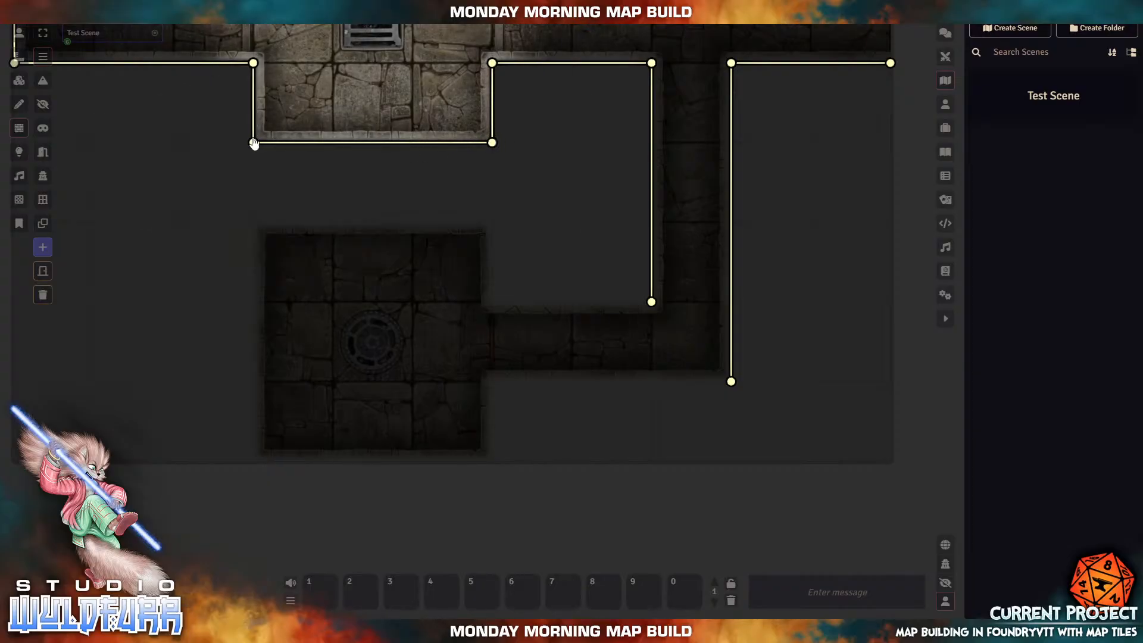
Step: Draw walls around the lower square room and along both sides of the corridor that leads into it
mouse_move(159, 223)
left_mouse_down()
mouse_move(276, 459)
mouse_move(271, 274)
mouse_move(334, 251)
mouse_move(365, 467)
mouse_move(377, 477)
left_mouse_up()
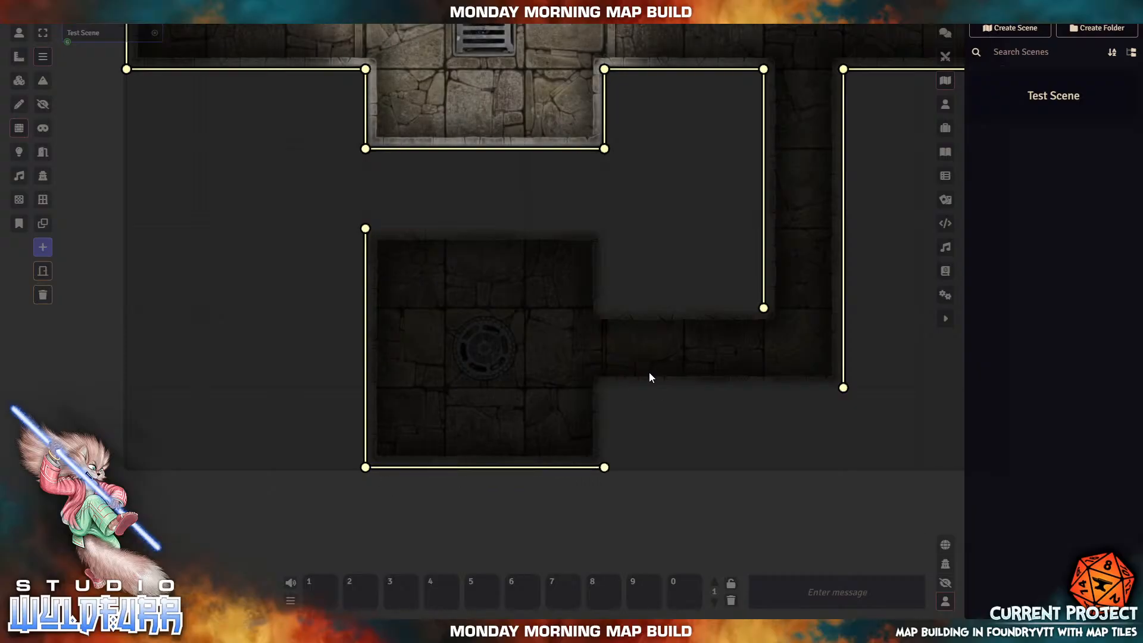
left_click_drag(610, 387, 826, 390)
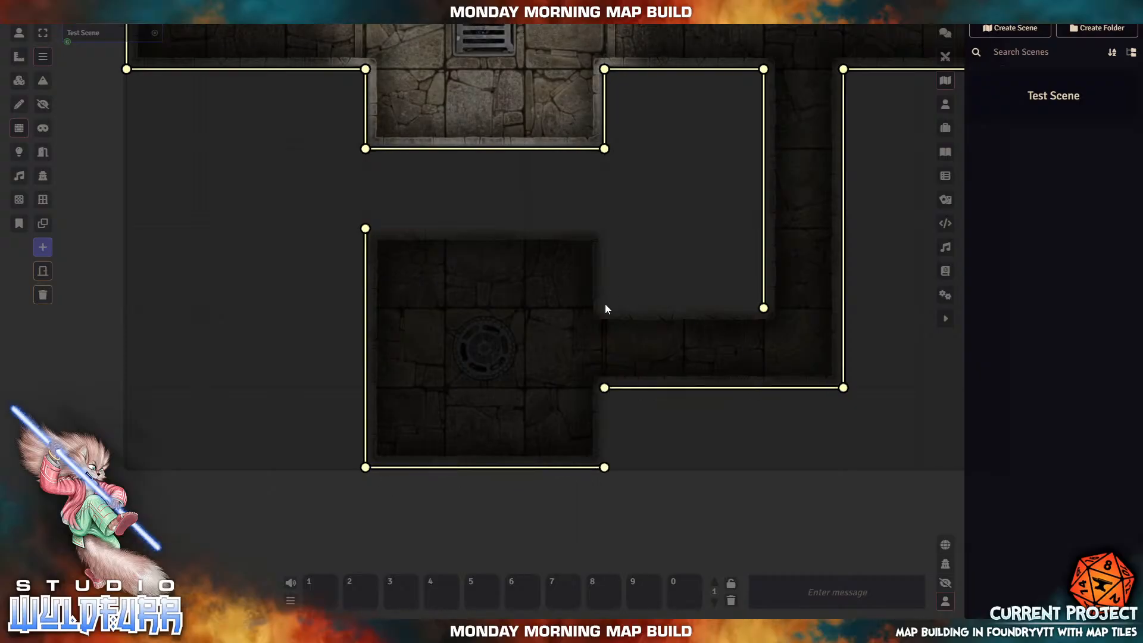
left_click_drag(605, 308, 763, 307)
left_click_drag(603, 228, 604, 308)
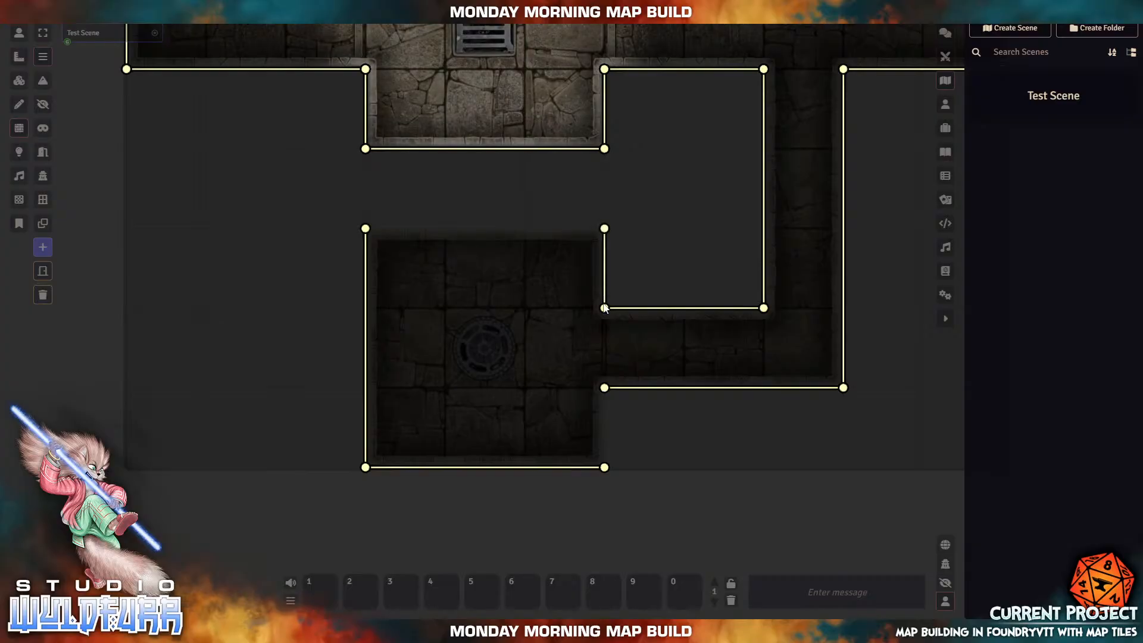
mouse_move(365, 229)
left_mouse_down()
mouse_move(597, 238)
mouse_move(380, 208)
left_mouse_up()
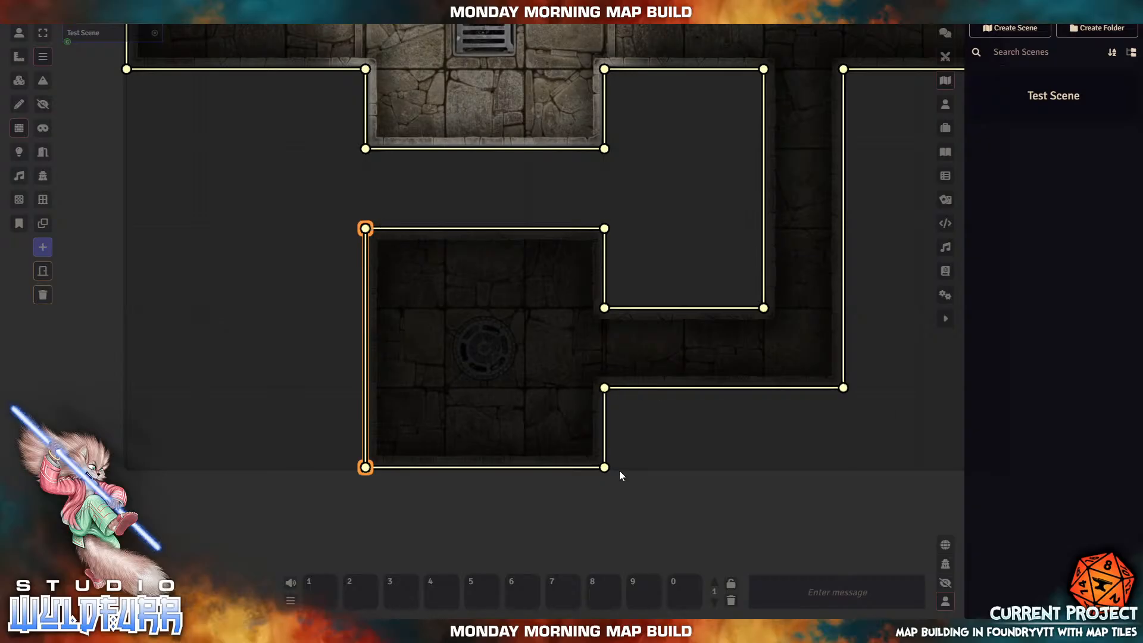
Step: Wall the rounded room's lower-right curve with three short connected segments joining the bottom wall to the octagonal room's upper-left wall corner
left_click_drag(237, 201, 266, 477)
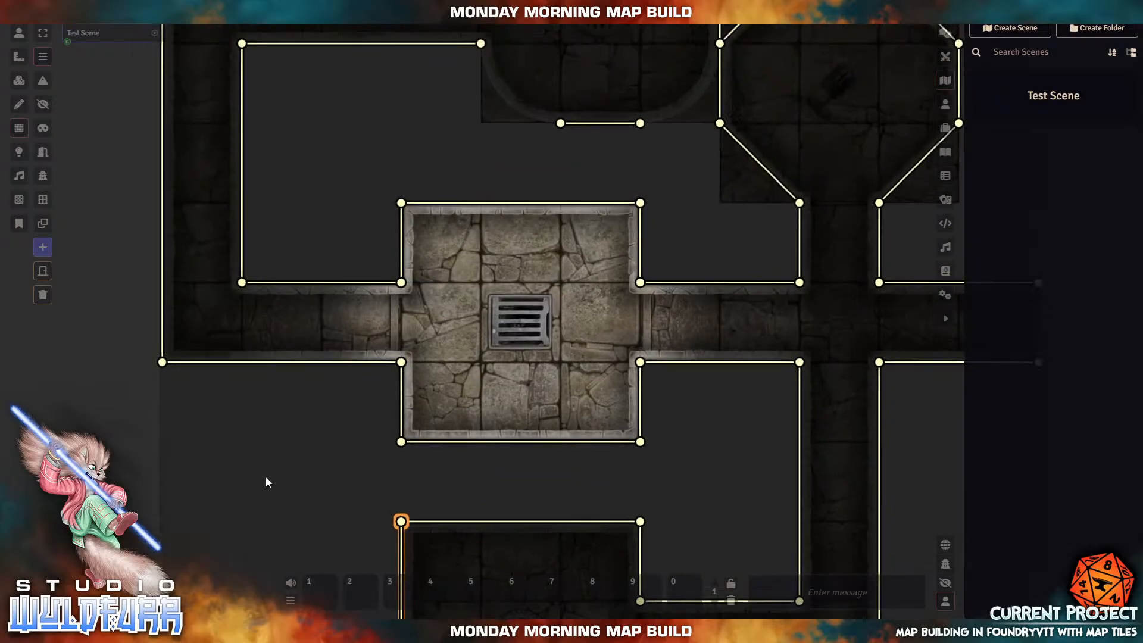
left_click_drag(373, 460, 431, 371)
left_click_drag(480, 98, 376, 497)
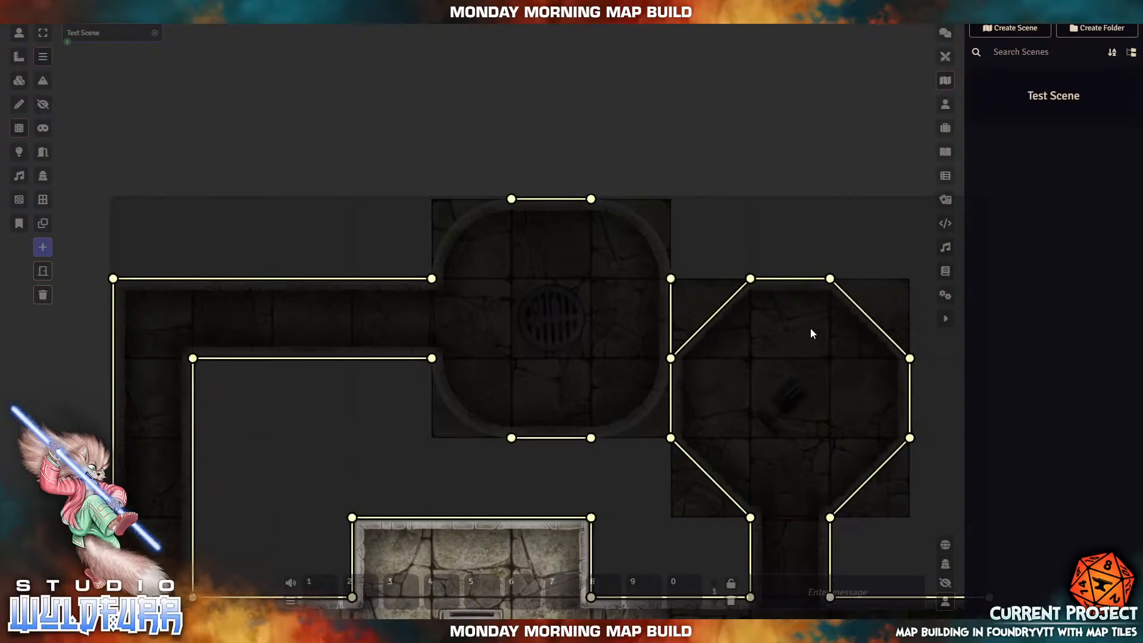
scroll(625, 444, "up", 10)
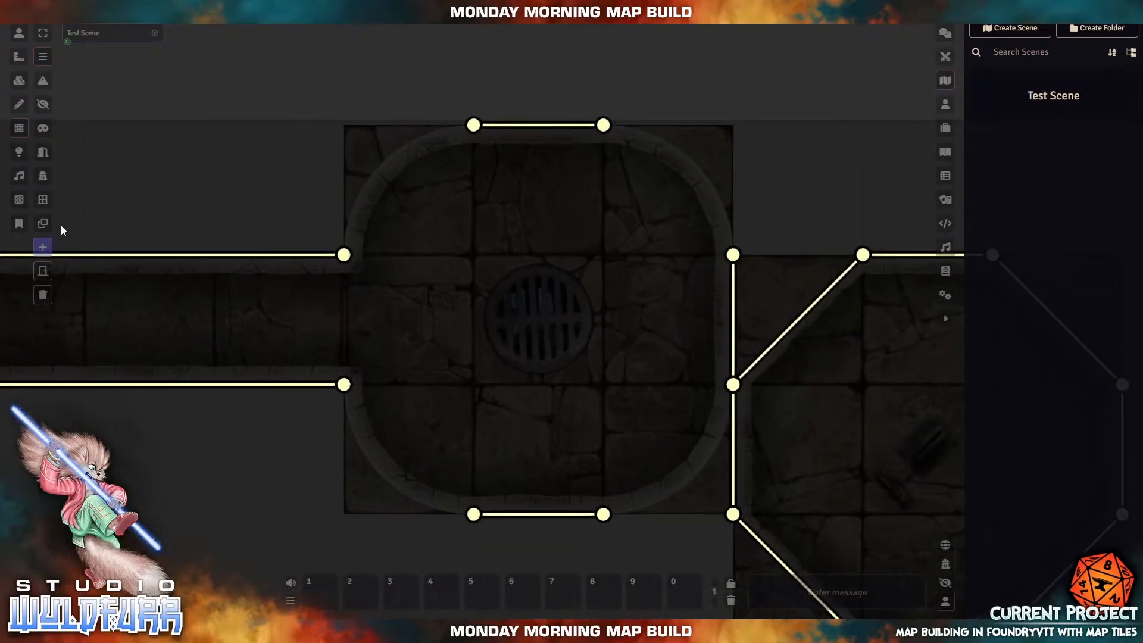
left_click_drag(518, 365, 505, 128)
scroll(512, 302, "up", 9)
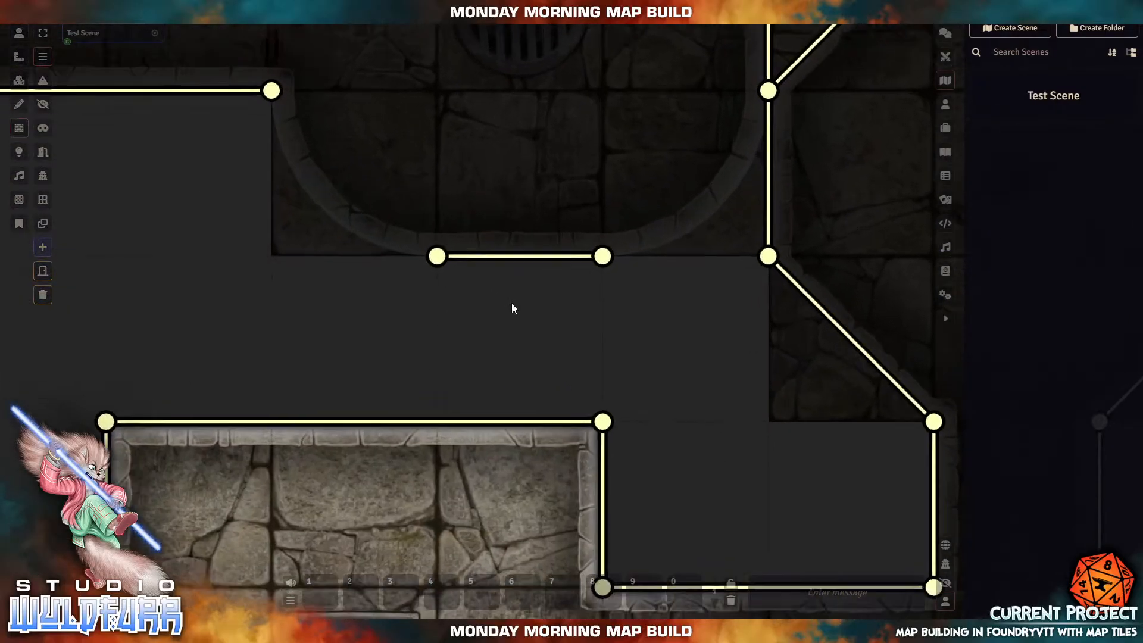
left_click_drag(743, 160, 521, 347)
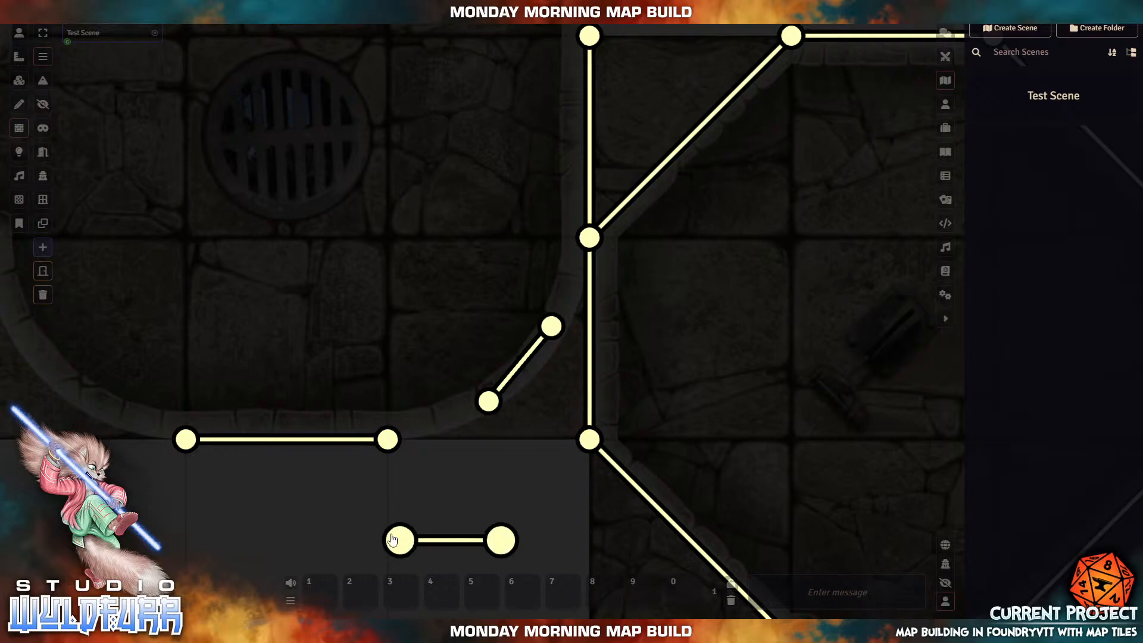
left_click_drag(396, 539, 387, 439)
left_click_drag(500, 539, 487, 399)
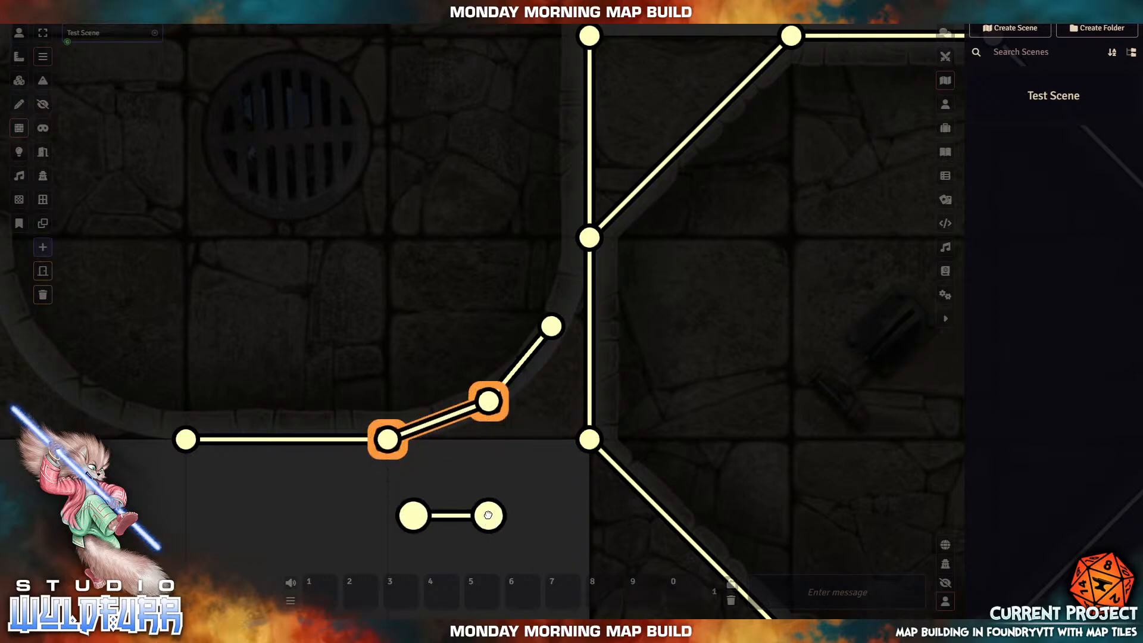
left_click_drag(488, 515, 589, 237)
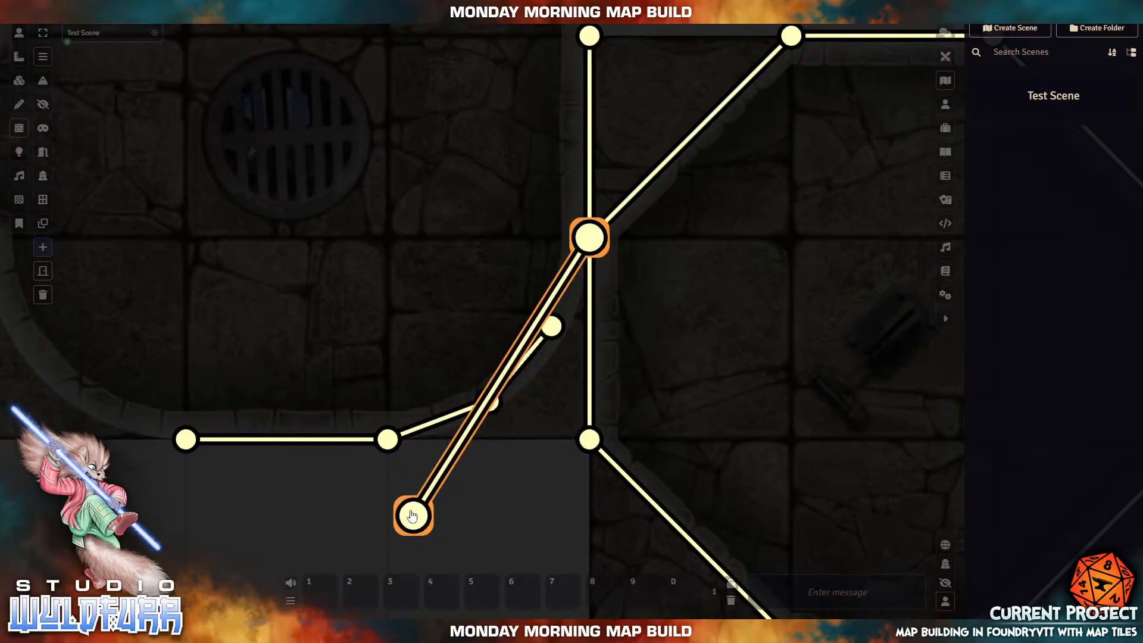
left_click_drag(413, 515, 551, 325)
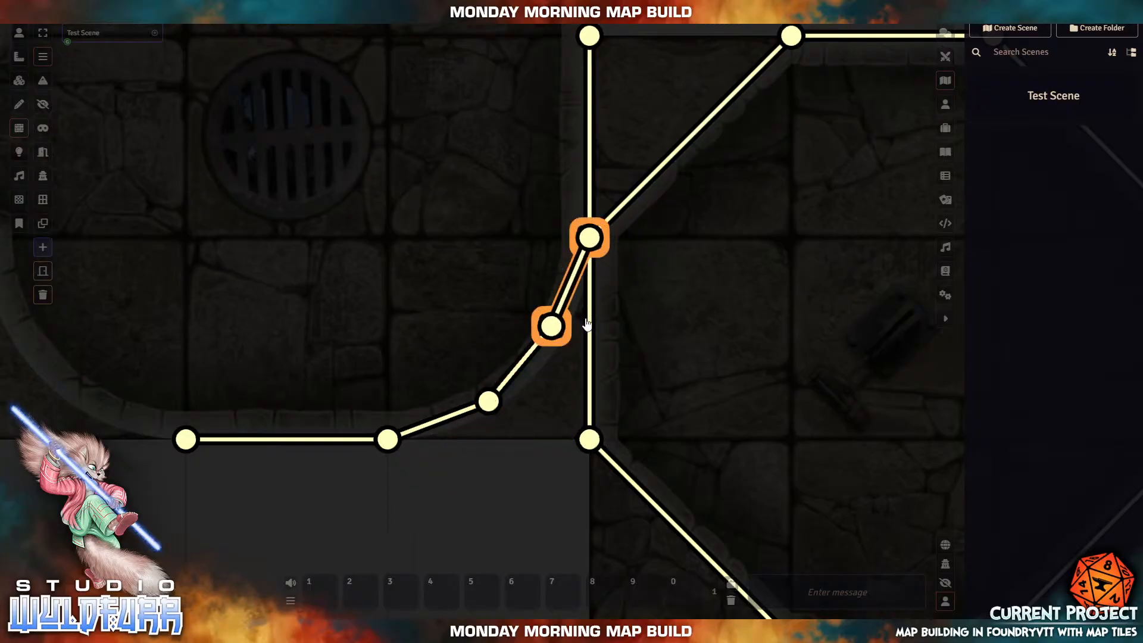
Step: Wall the rounded room's lower-left curve with three connected segments from the corridor's lower wall end to the room's bottom wall
left_click_drag(430, 296, 667, 308)
left_click_drag(295, 295, 577, 332)
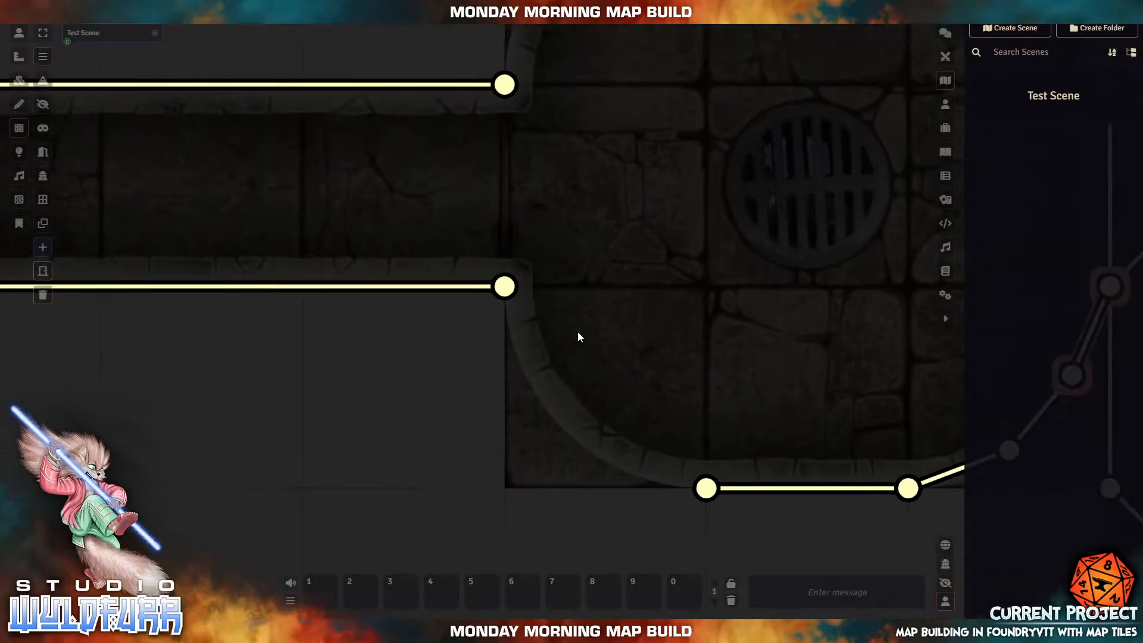
left_click_drag(530, 388, 607, 453)
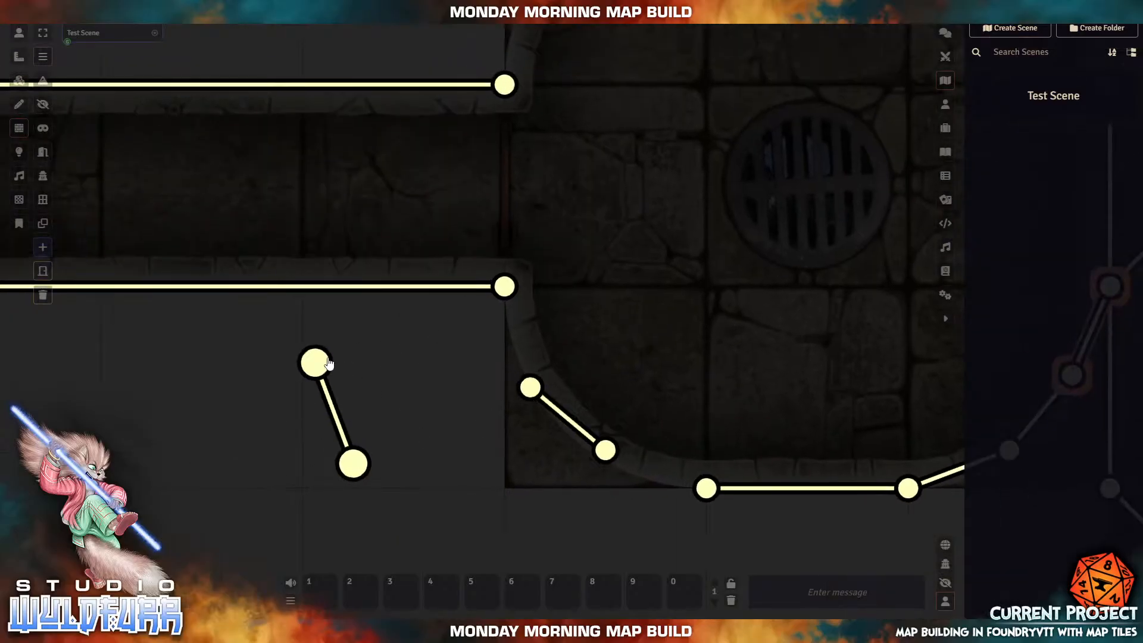
left_click_drag(329, 364, 505, 286)
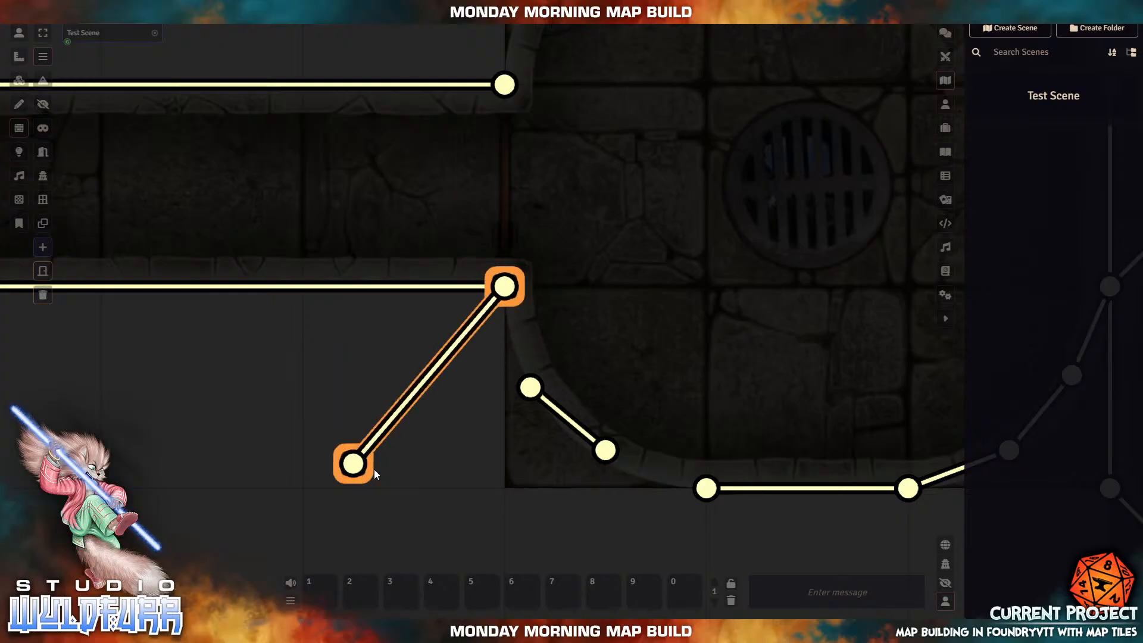
left_click_drag(374, 473, 531, 387)
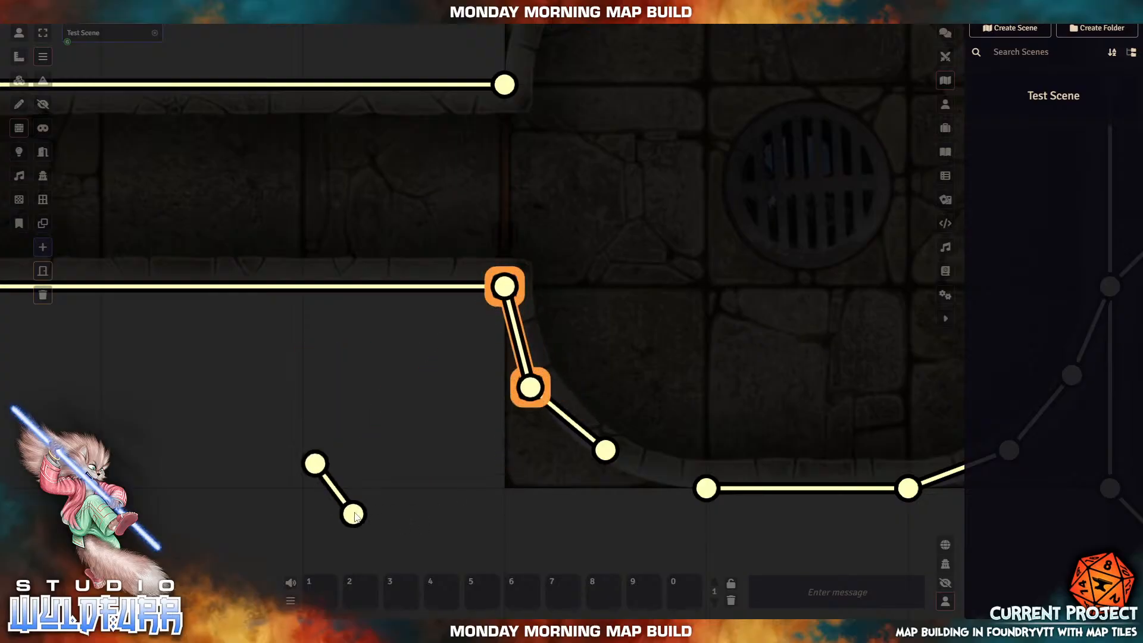
left_click_drag(362, 523, 706, 488)
left_click_drag(312, 459, 608, 457)
Step: Wall the rounded room's upper-left curve with three connected segments from the corridor's upper wall end to the room's top wall
left_click_drag(594, 113, 559, 384)
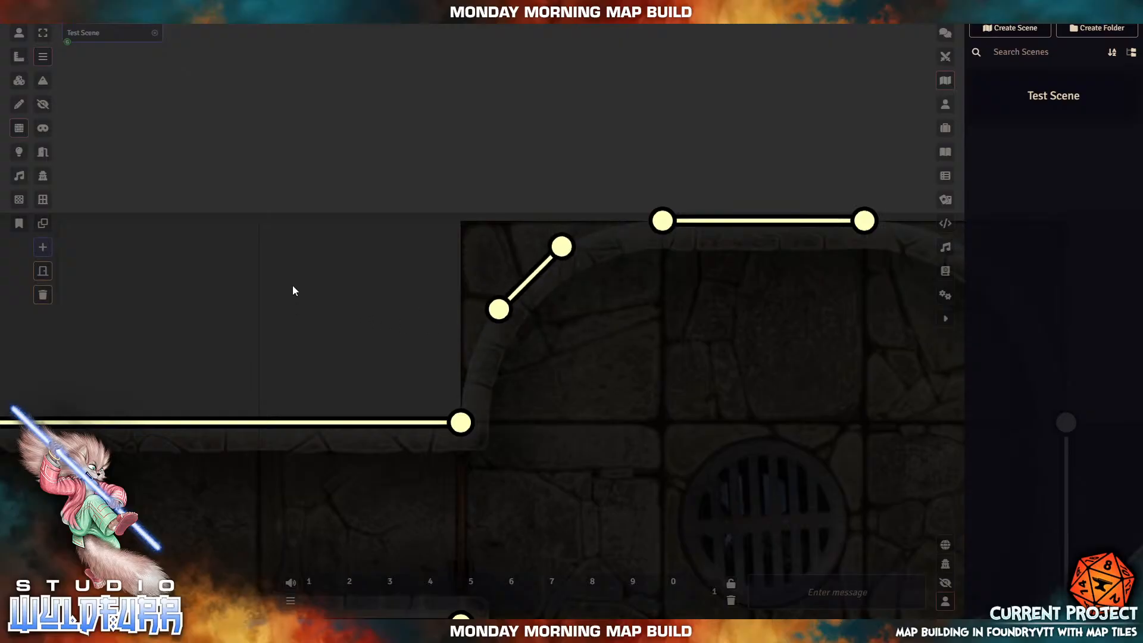
left_click_drag(342, 349, 479, 437)
left_click_drag(299, 262, 500, 310)
left_click_drag(348, 309, 669, 221)
left_click_drag(335, 318, 662, 221)
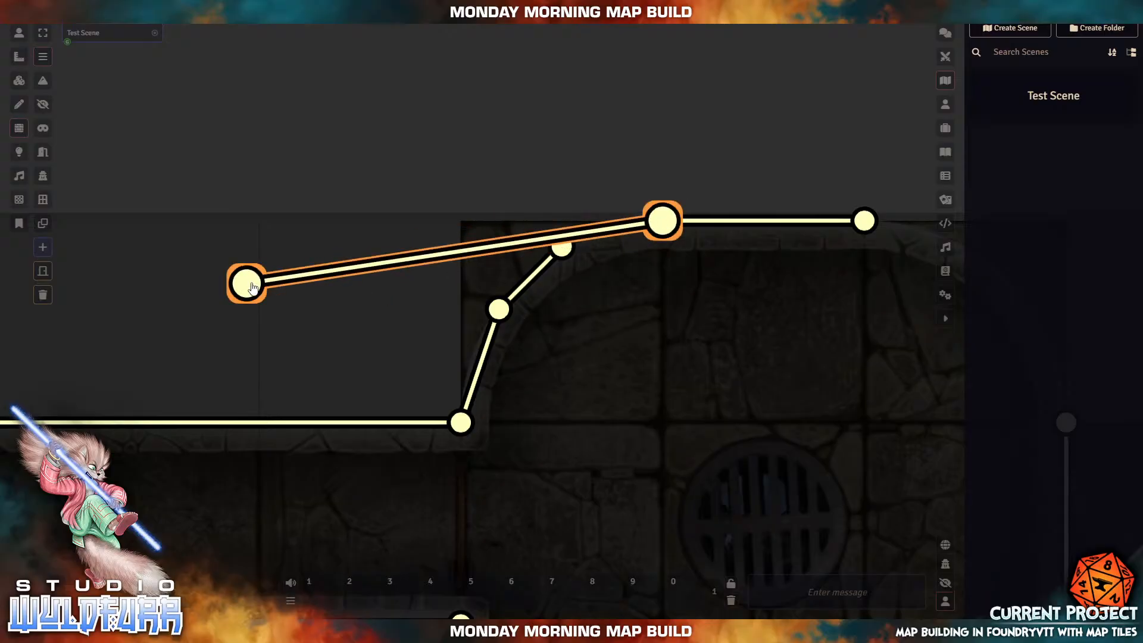
left_click_drag(252, 288, 561, 246)
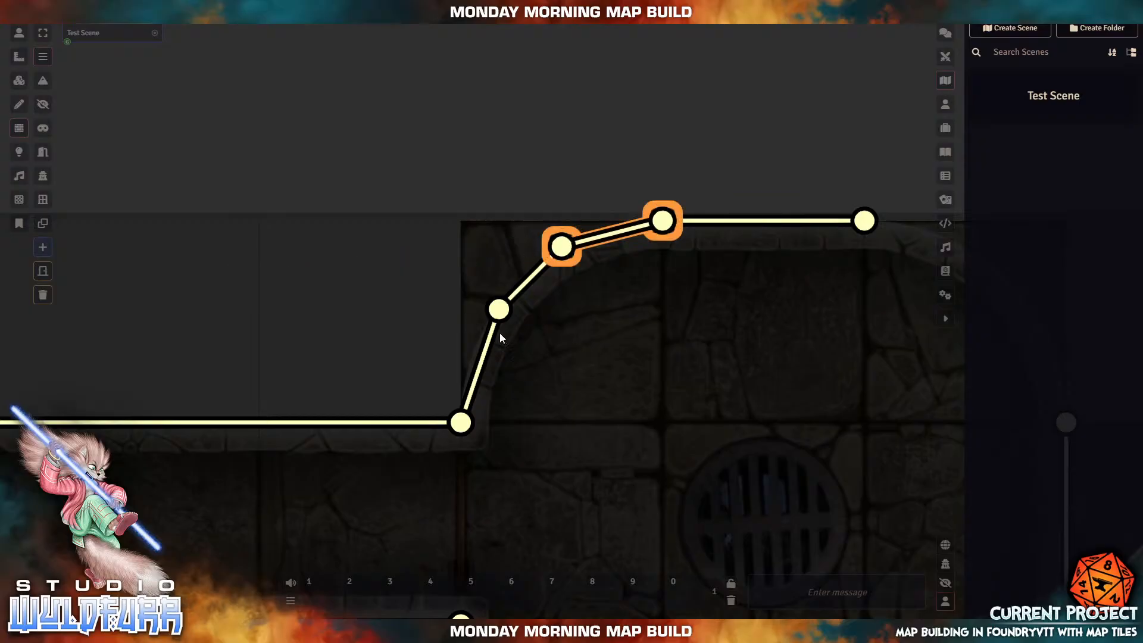
Step: Wall the rounded room's upper-right curve with three connected segments between the top wall and the right side wall
left_click_drag(770, 327, 431, 328)
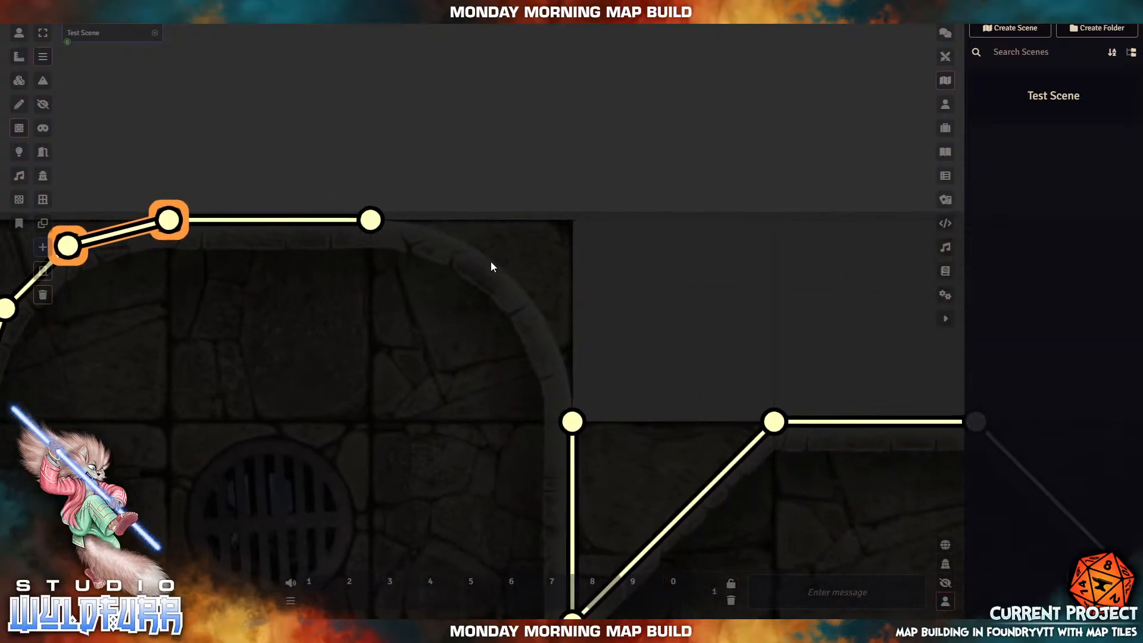
left_click_drag(490, 263, 549, 327)
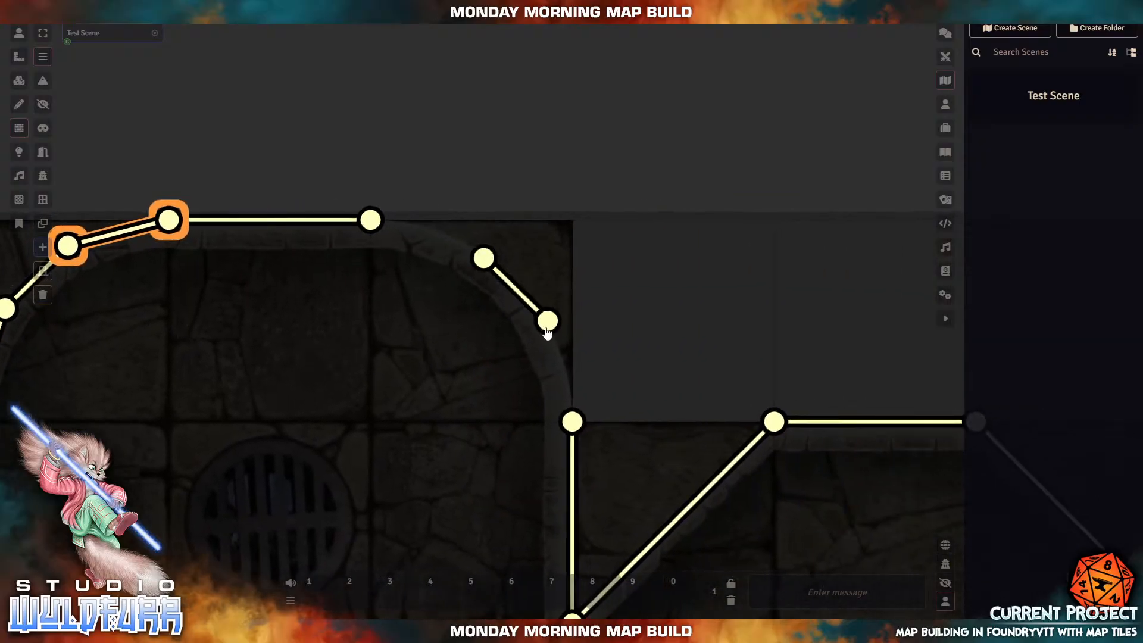
left_click_drag(663, 372, 572, 421)
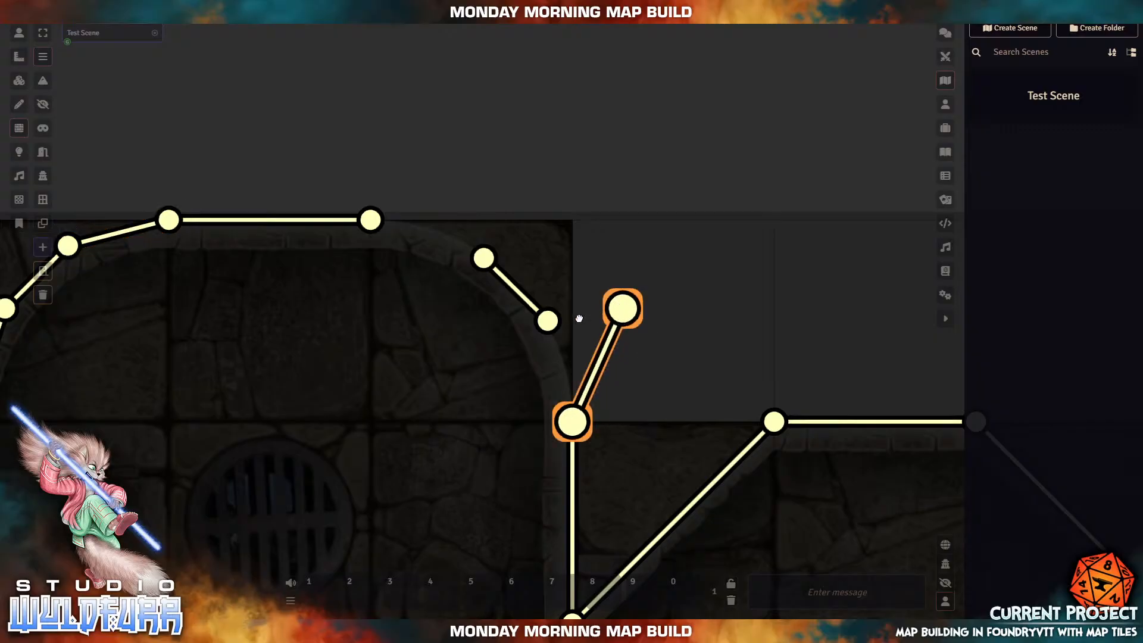
left_click_drag(623, 309, 547, 321)
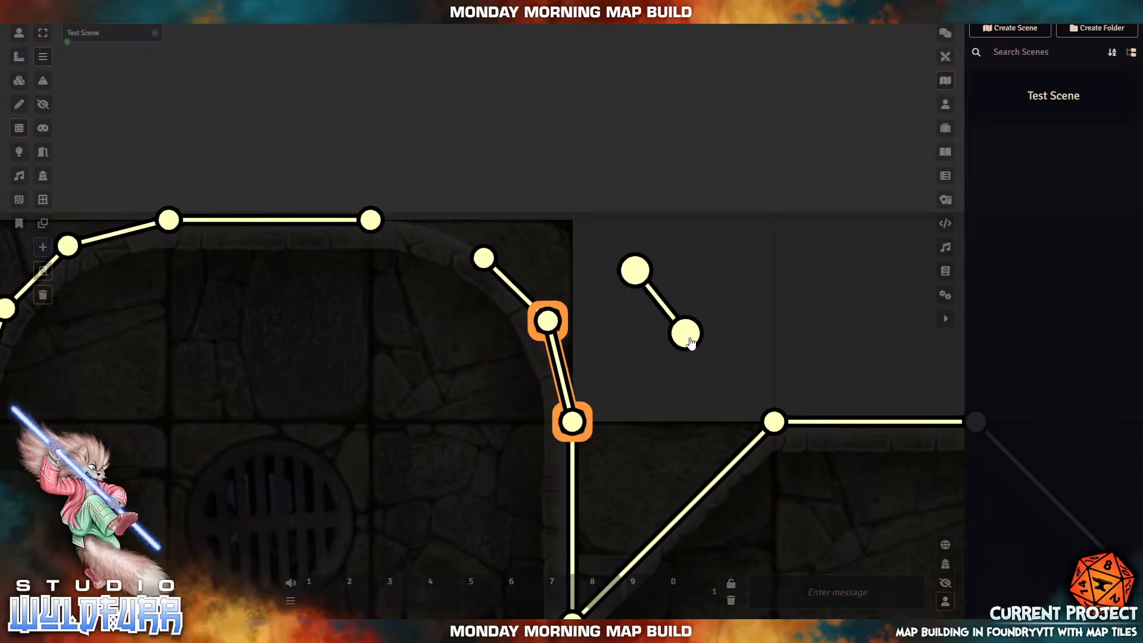
left_click_drag(687, 336, 483, 258)
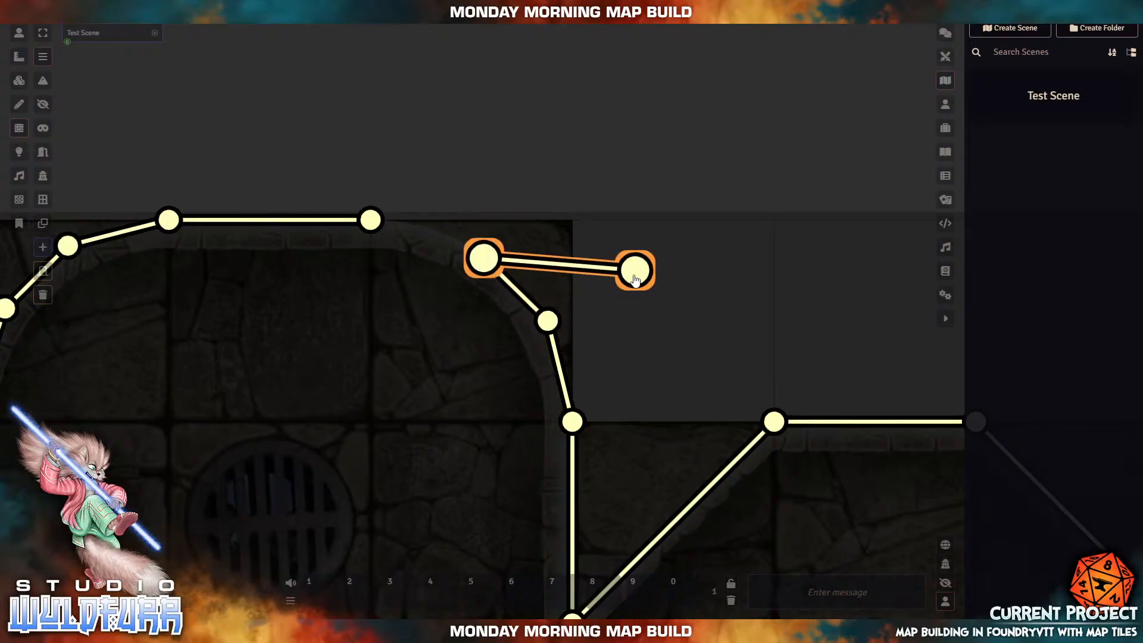
left_click_drag(635, 279, 370, 224)
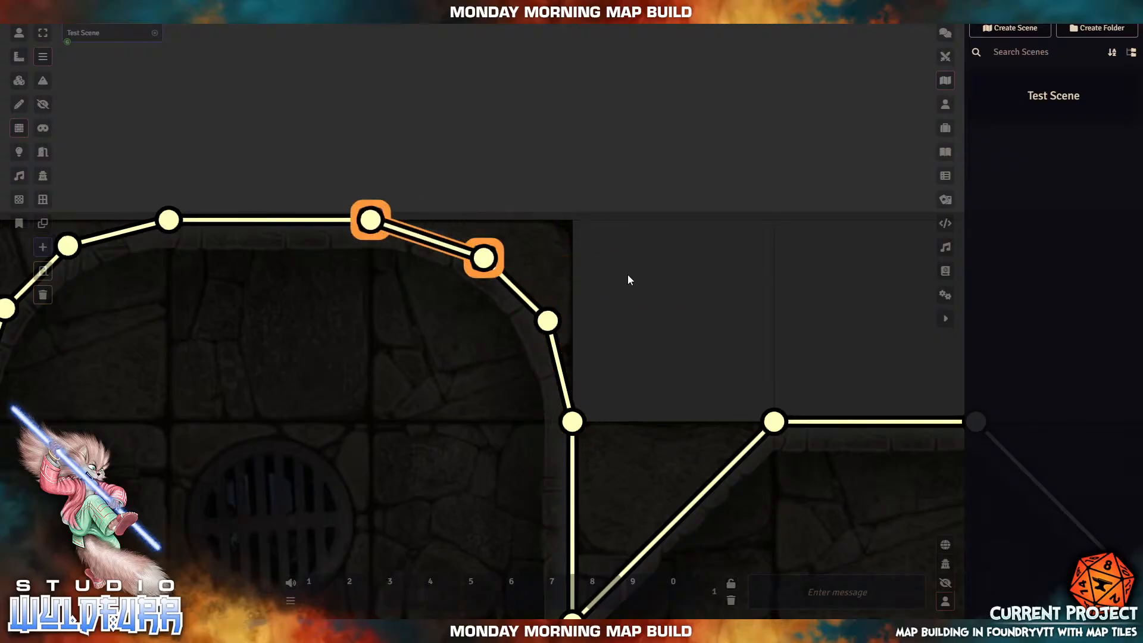
Step: Draw a door across the opening between the upper corridor and the rounded room, turning on forced grid snapping to align its ends
scroll(627, 279, "down", 6)
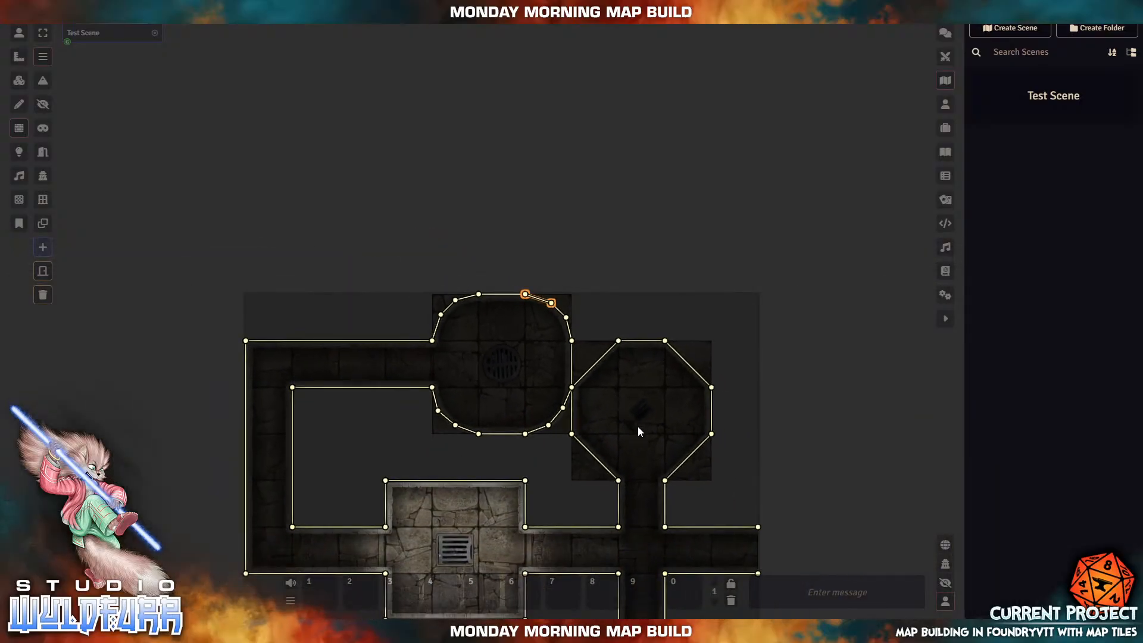
left_click_drag(562, 469, 734, 337)
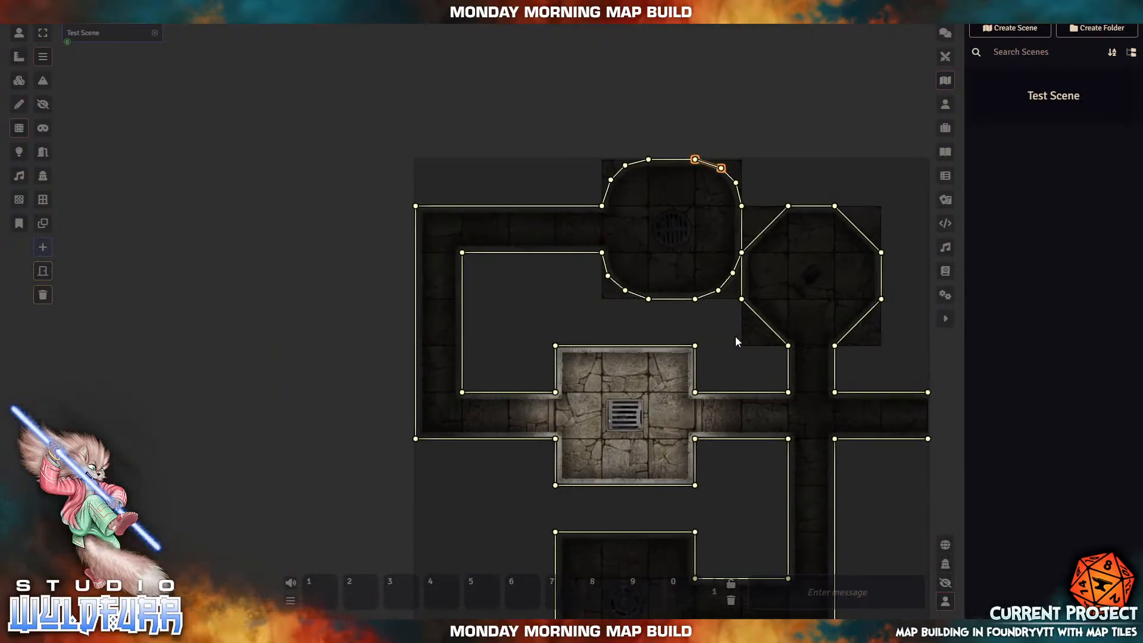
left_click(43, 152)
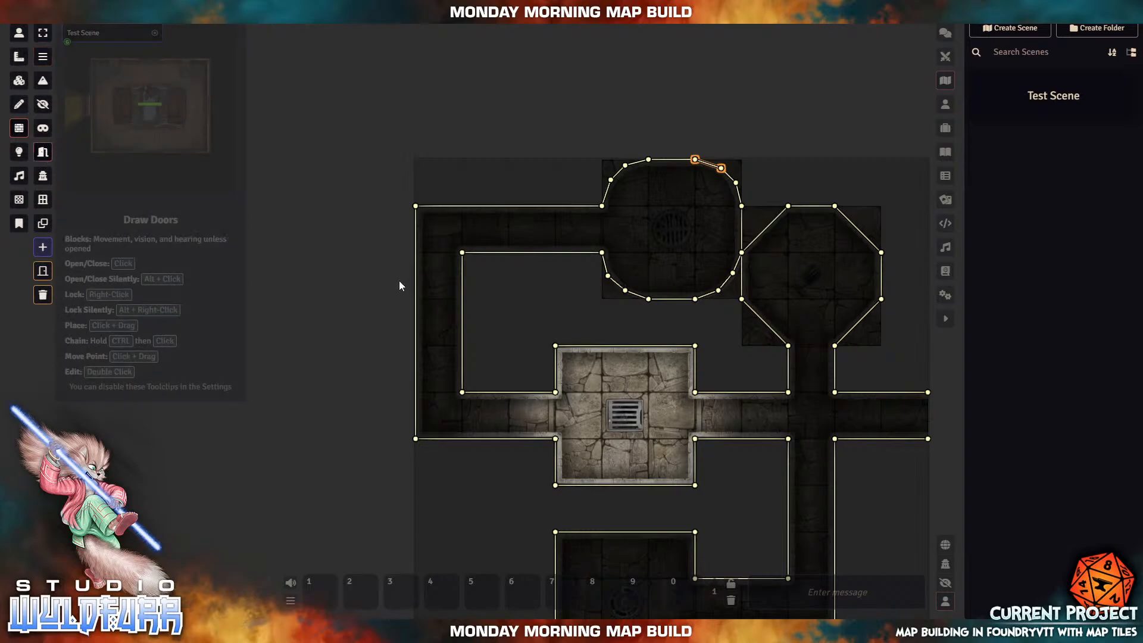
scroll(570, 307, "up", 7)
scroll(580, 303, "up", 5)
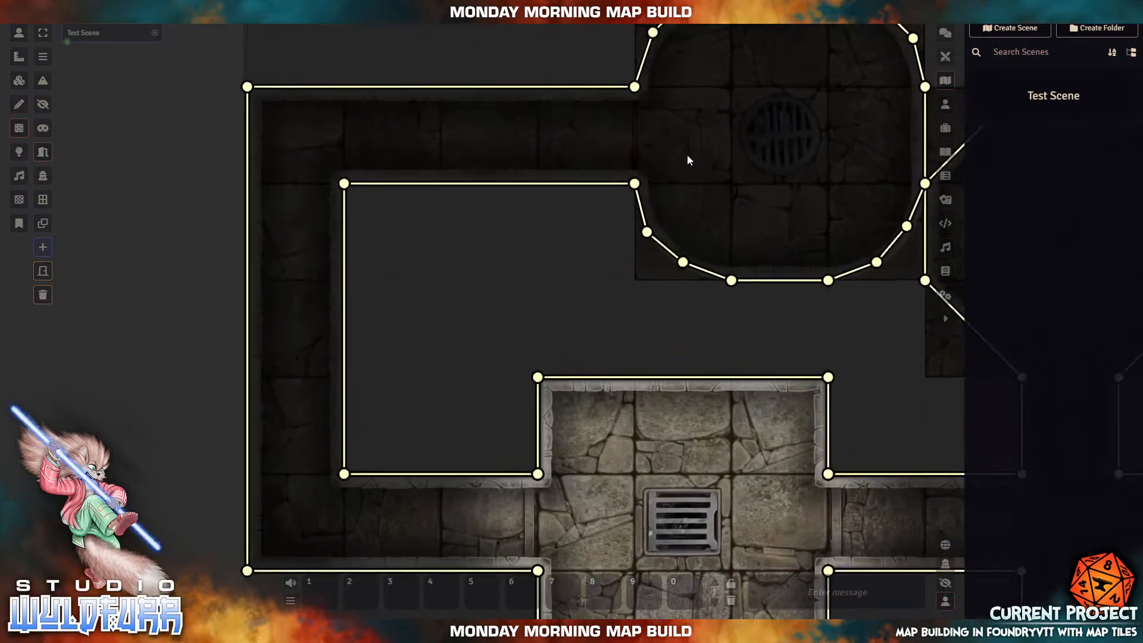
left_click_drag(565, 329, 566, 357)
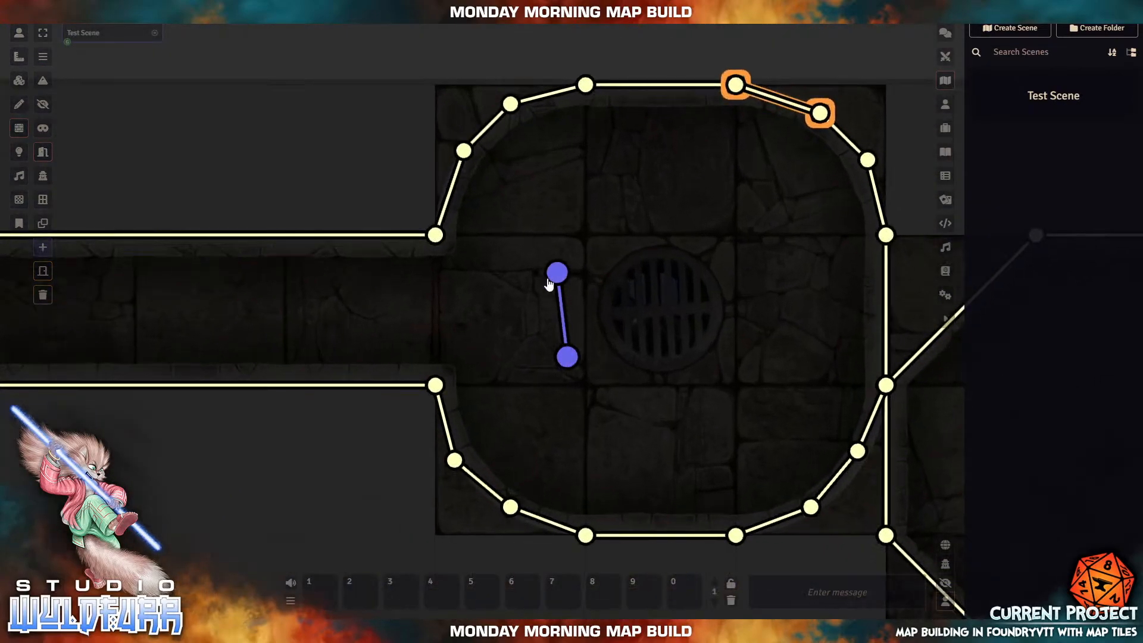
left_click(43, 247)
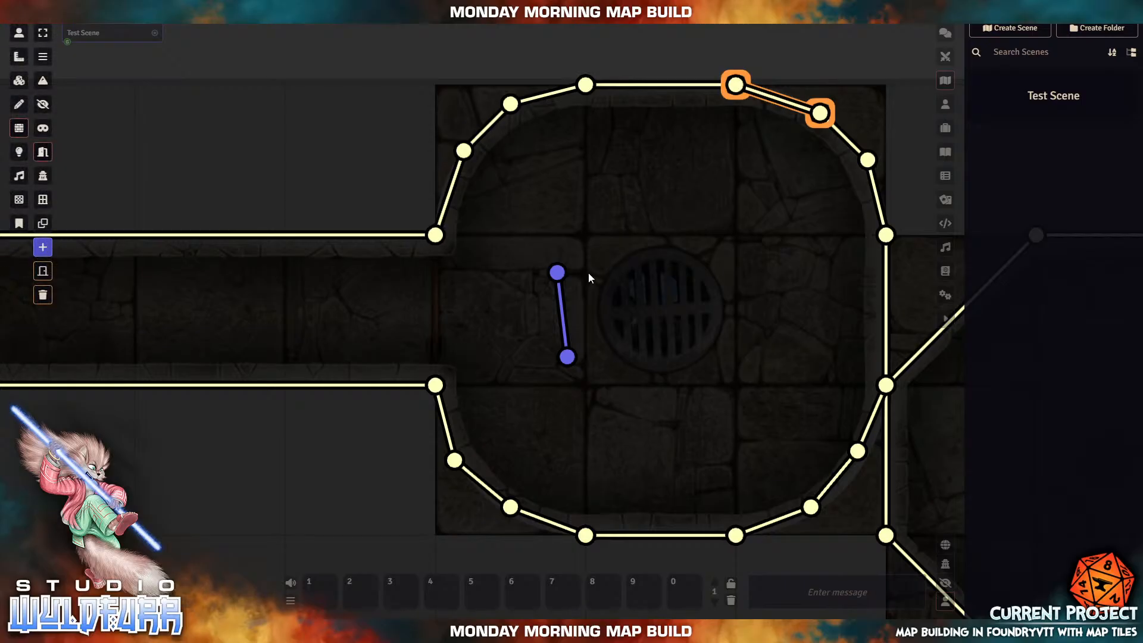
left_click_drag(557, 272, 435, 235)
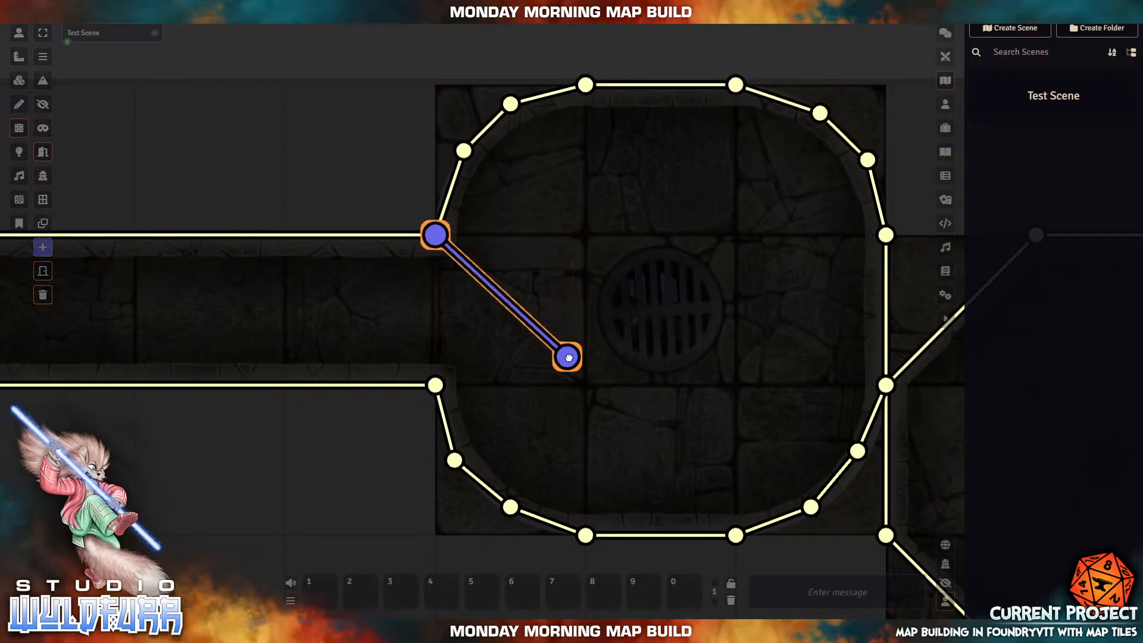
left_click_drag(566, 357, 435, 385)
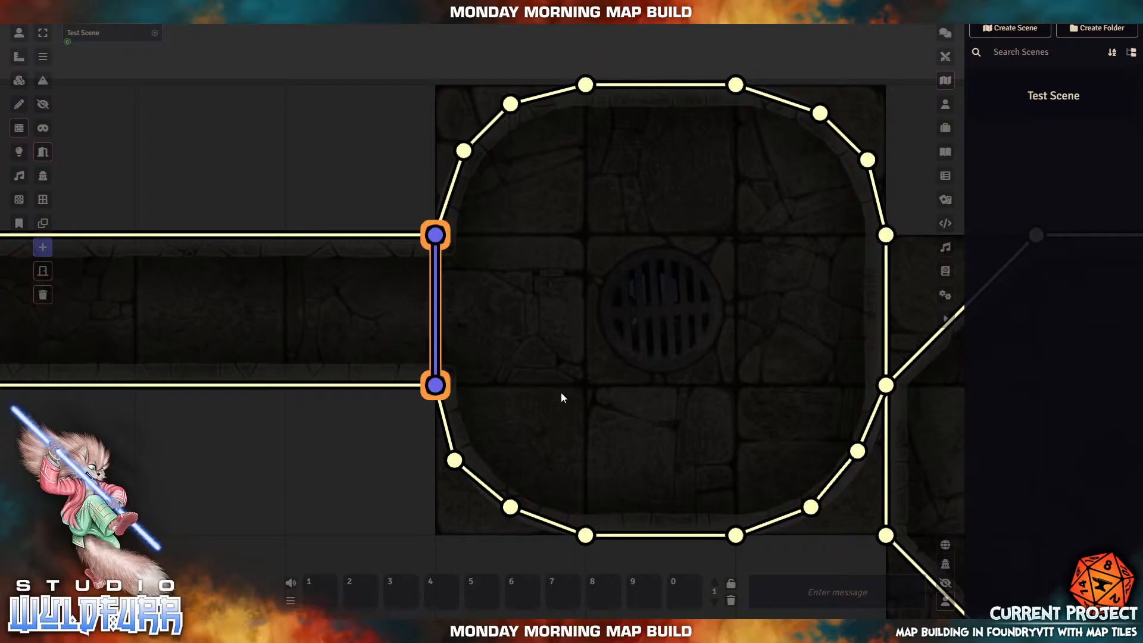
Step: Draw a door across the octagonal room's lower opening, joining the wall corners on both sides of the passage
scroll(575, 386, "down", 12)
left_click_drag(619, 494, 130, 344)
scroll(249, 360, "up", 7)
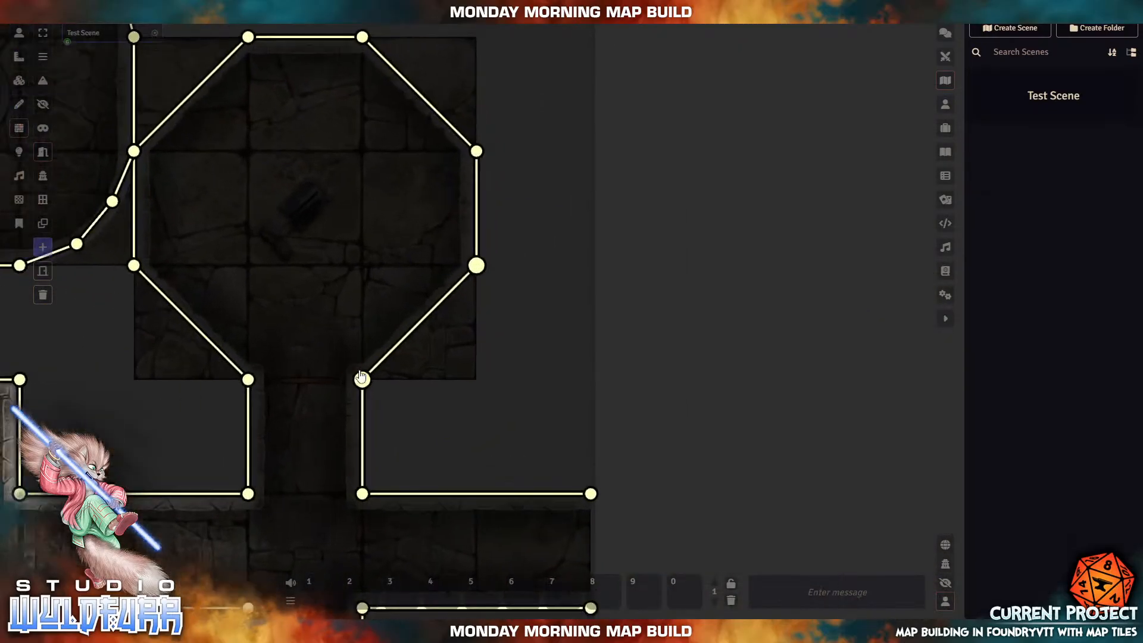
scroll(360, 375, "up", 6)
left_click_drag(199, 316, 306, 319)
left_click_drag(288, 252, 286, 388)
left_click_drag(140, 248, 156, 376)
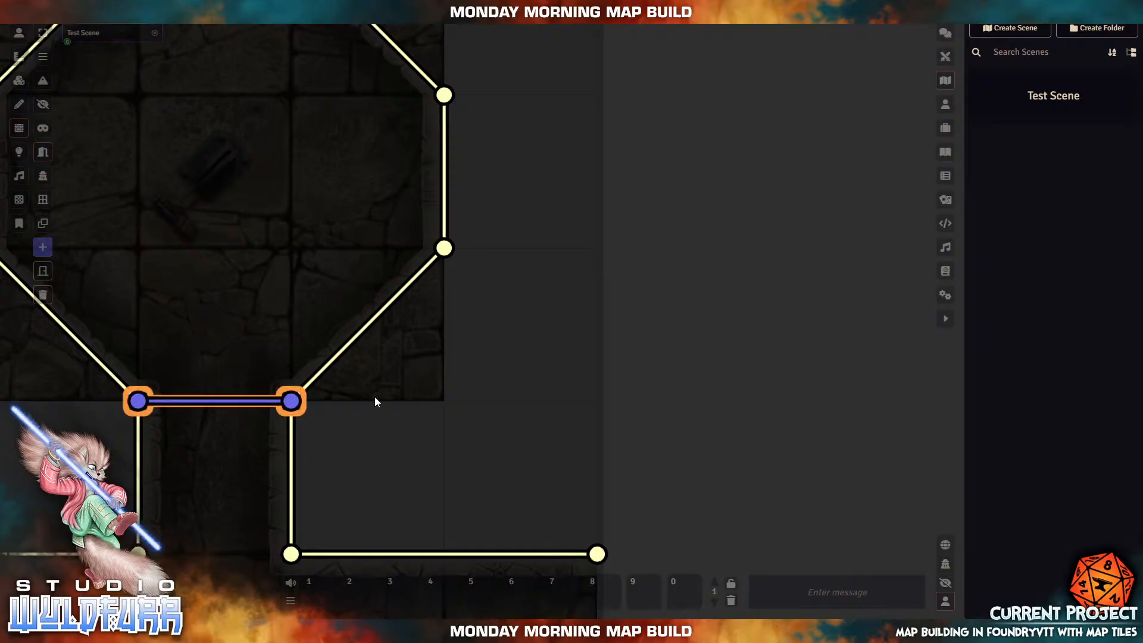
Step: Draw doors across the right and left corridor openings of the square grate room
scroll(373, 396, "down", 15)
left_click_drag(304, 475, 590, 245)
scroll(592, 250, "up", 12)
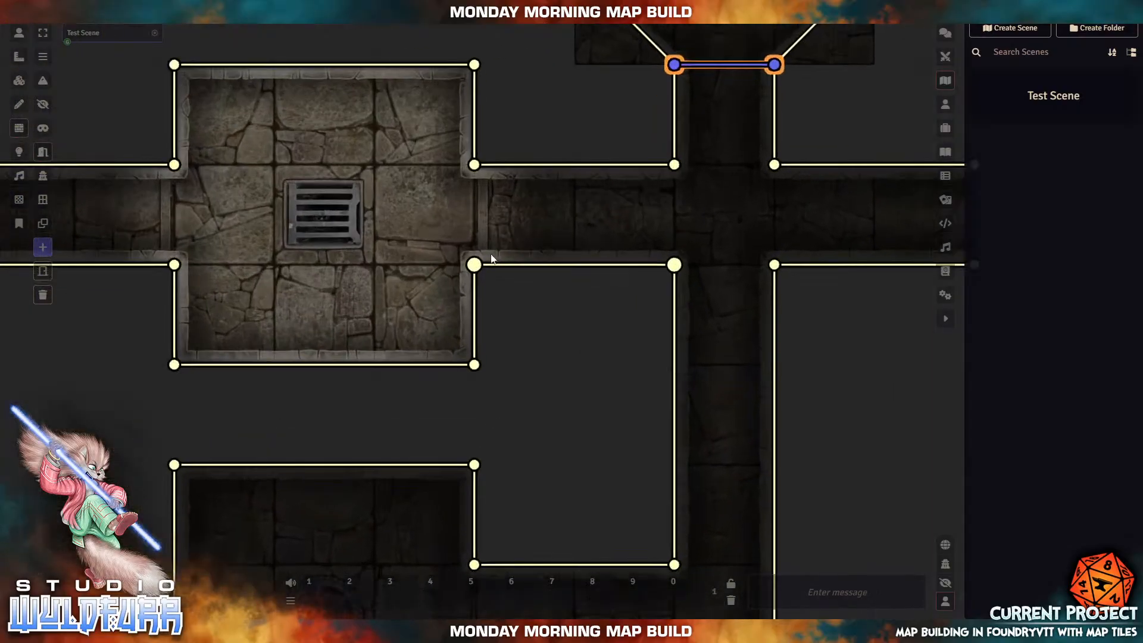
mouse_move(307, 119)
left_mouse_down()
mouse_move(309, 251)
mouse_move(438, 248)
left_mouse_up()
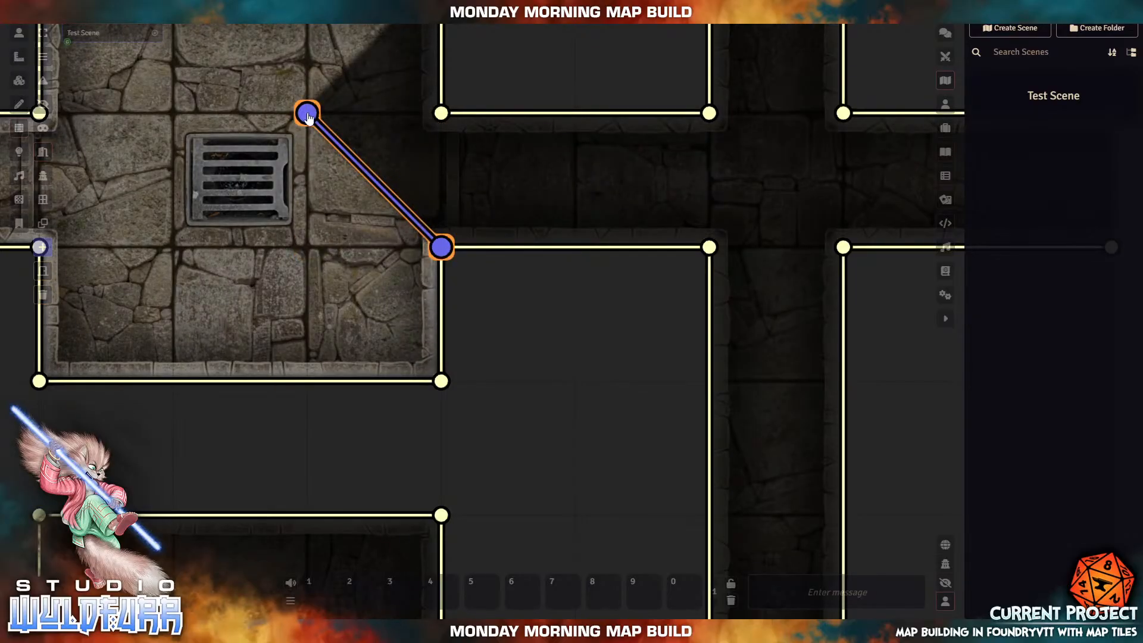
left_click_drag(307, 113, 441, 113)
left_click_drag(224, 170, 541, 191)
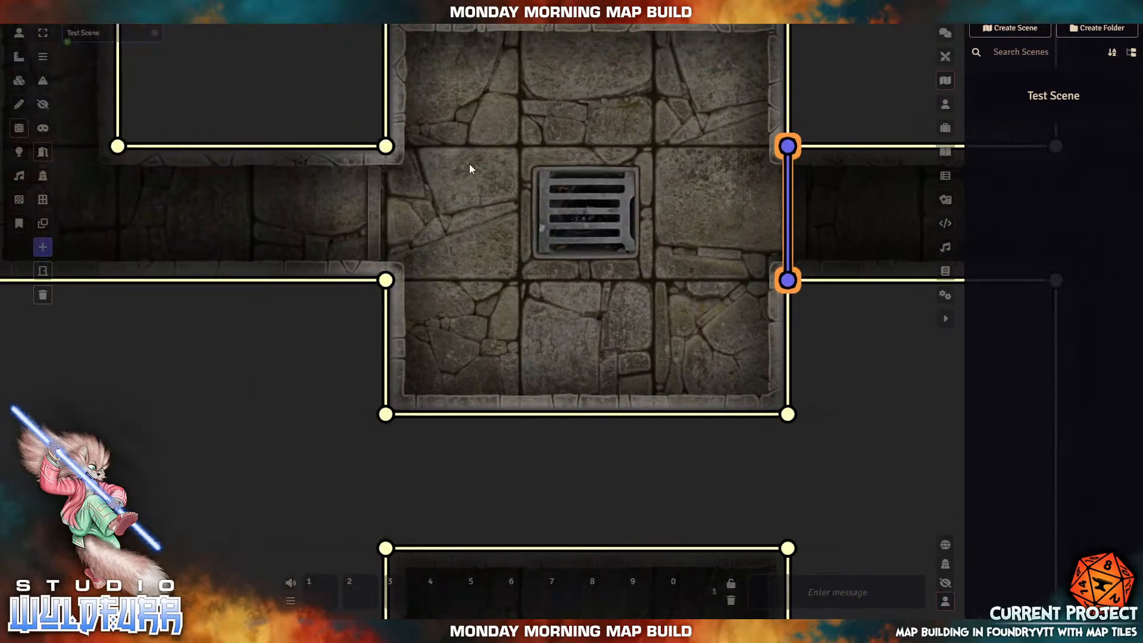
mouse_move(518, 146)
left_mouse_down()
mouse_move(519, 280)
mouse_move(519, 147)
mouse_move(373, 160)
left_mouse_up()
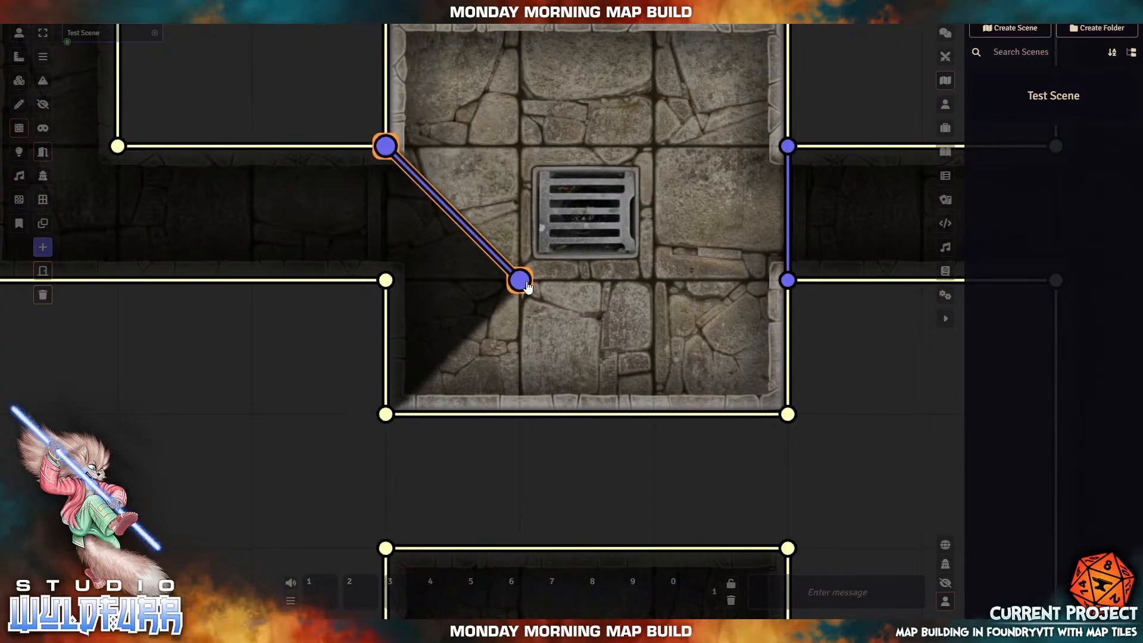
left_click_drag(519, 280, 385, 278)
Step: Draw a door across the lower square room's right opening, where the corridor enters
left_click_drag(560, 258, 423, 44)
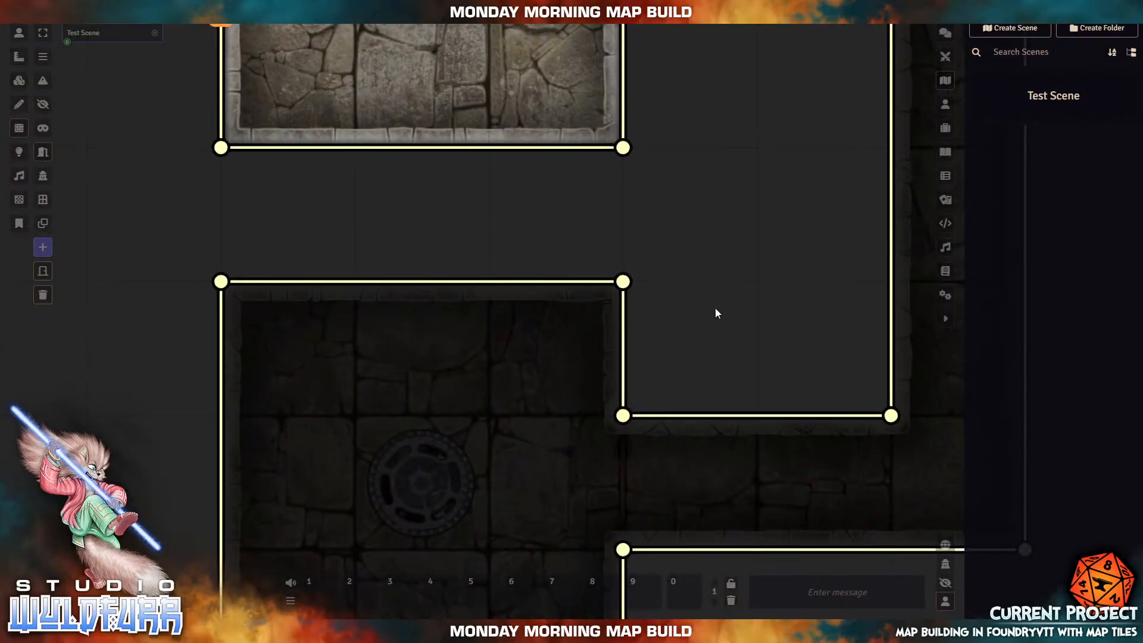
left_click_drag(708, 372, 548, 273)
key("ctrl+v")
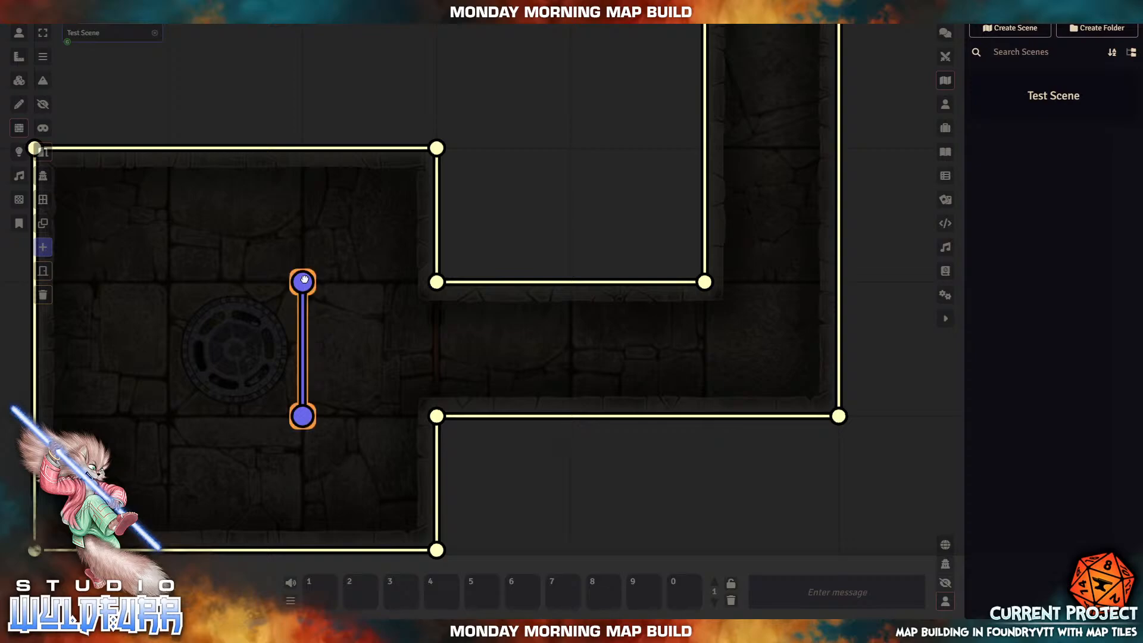
left_click_drag(302, 282, 436, 282)
left_click_drag(310, 416, 436, 416)
Step: Place an ambient light on the rounded room's central grate with a dim radius of about 19 ft
scroll(390, 307, "down", 5)
scroll(394, 312, "down", 5)
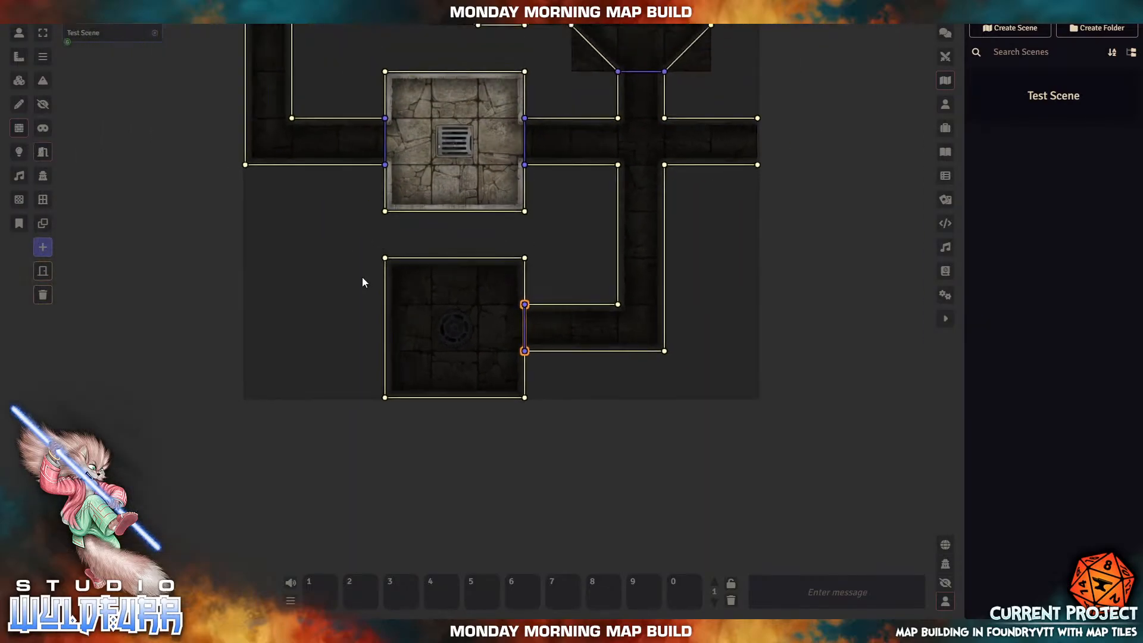
left_click_drag(362, 277, 325, 504)
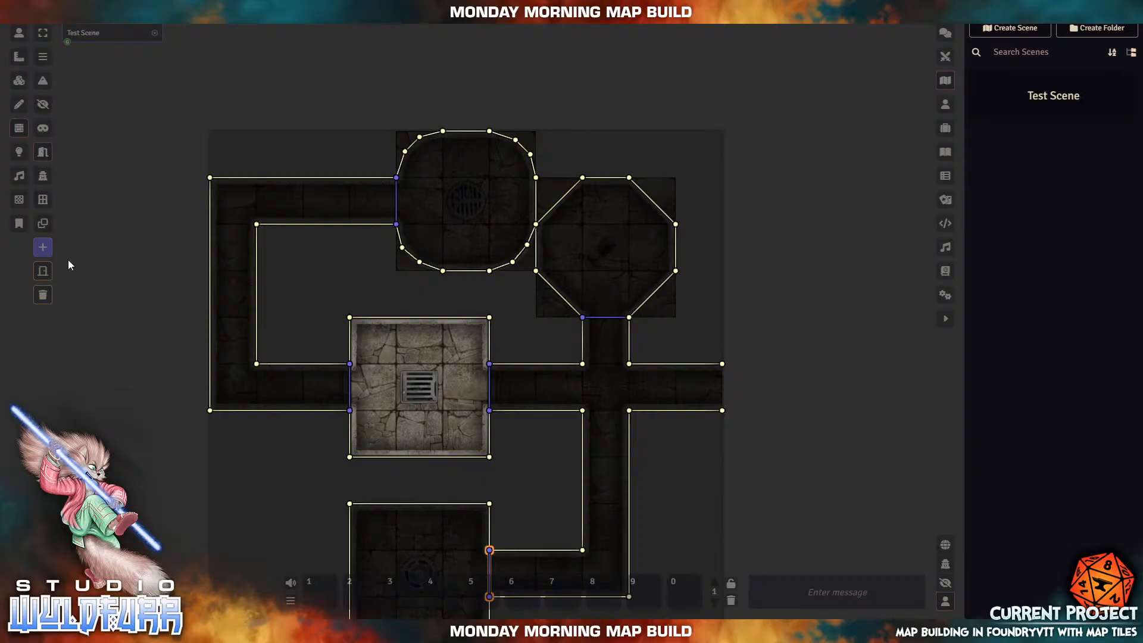
left_click(19, 153)
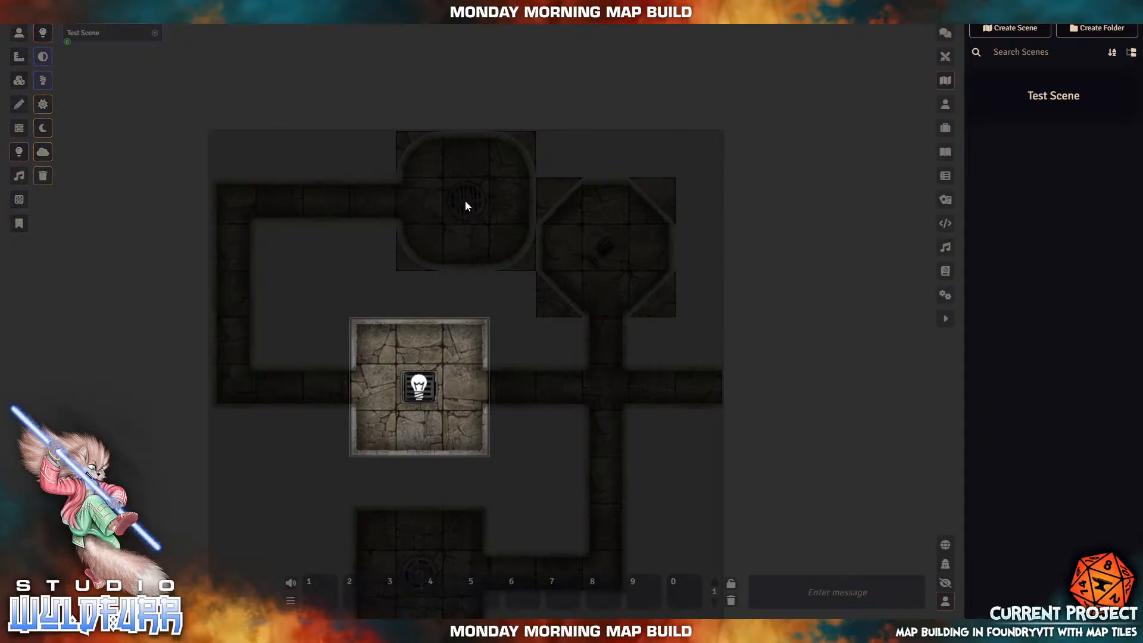
left_click_drag(464, 201, 287, 202)
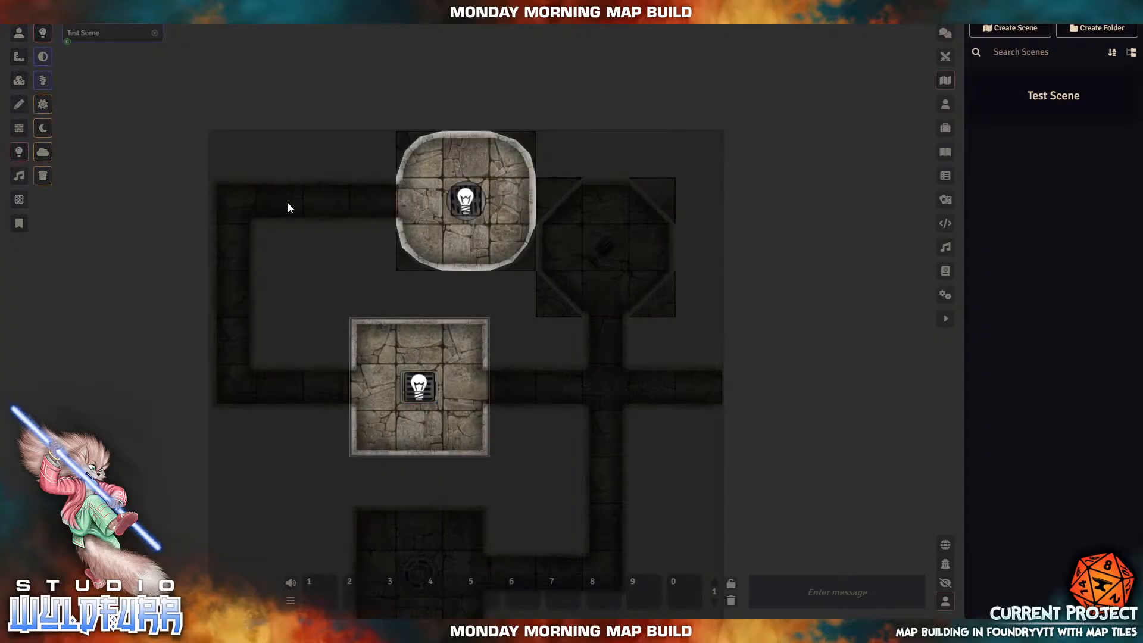
Step: Set the rounded room's ambient light to a dim radius of 20 ft and a bright radius of 10 ft
double_click(470, 205)
left_click(635, 188)
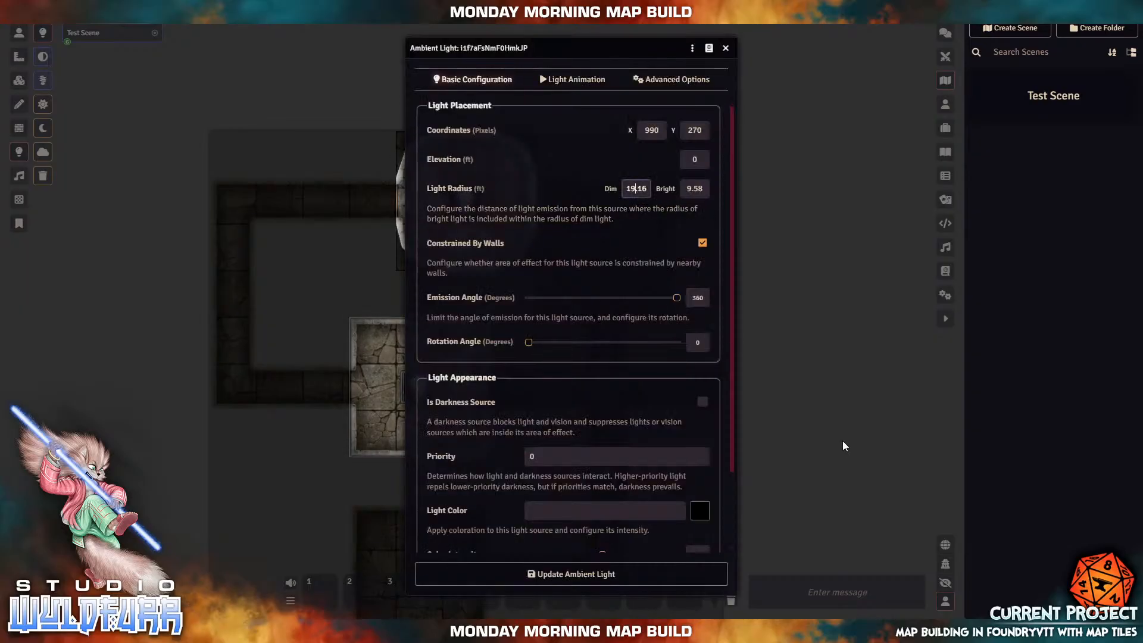
key("shift+Right")
key("shift+Right")
key("shift+Right")
key("shift+Right")
key("shift+Right")
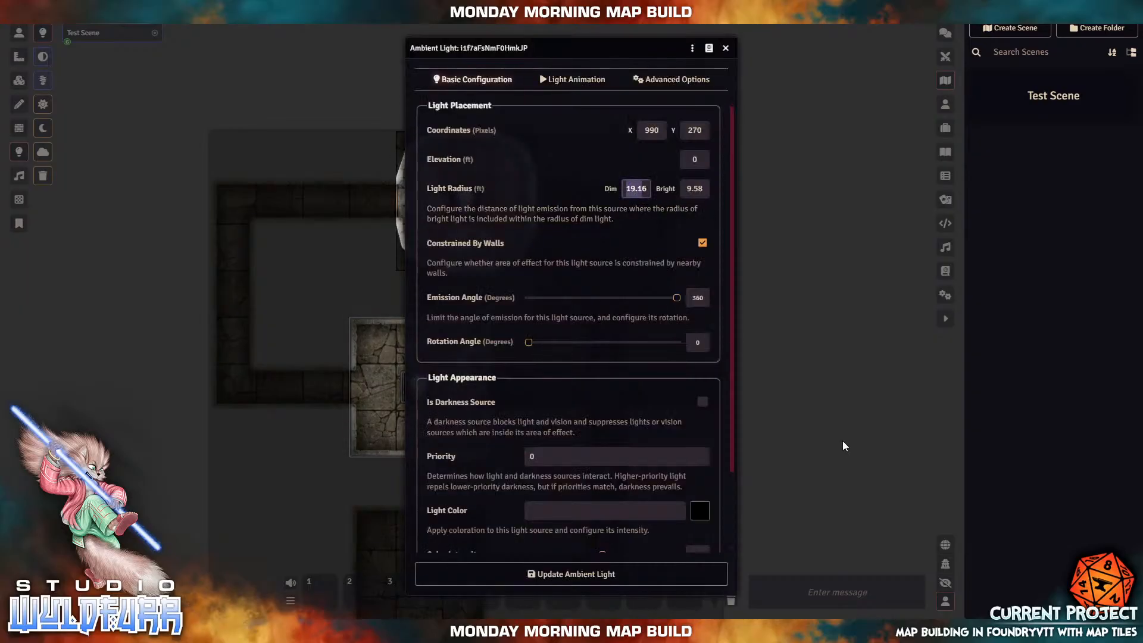
type("20")
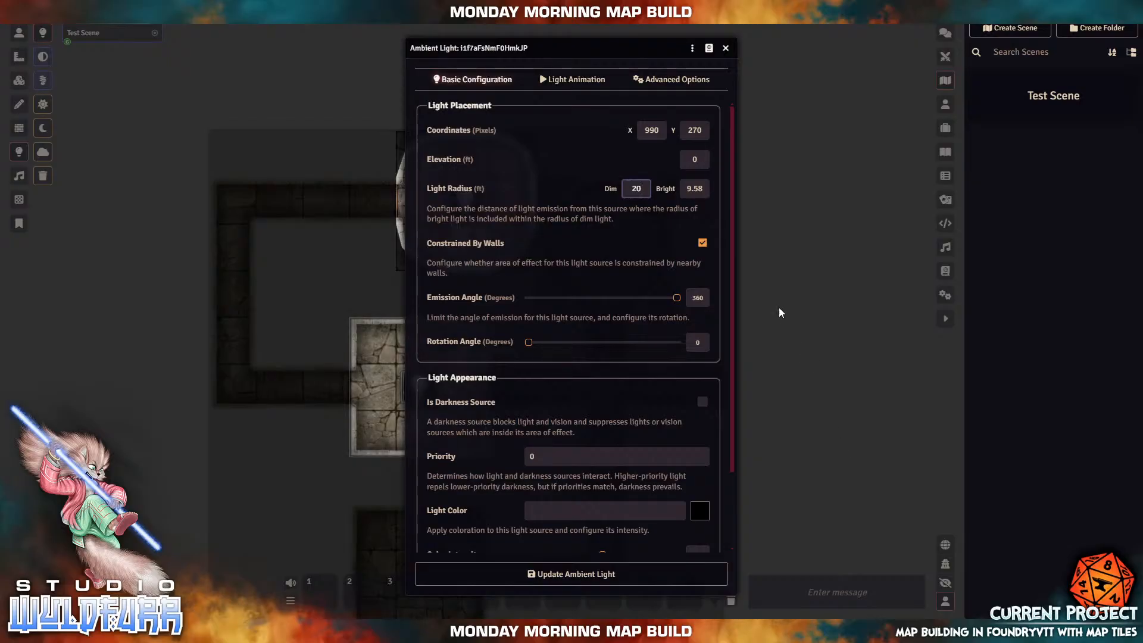
left_click(705, 194)
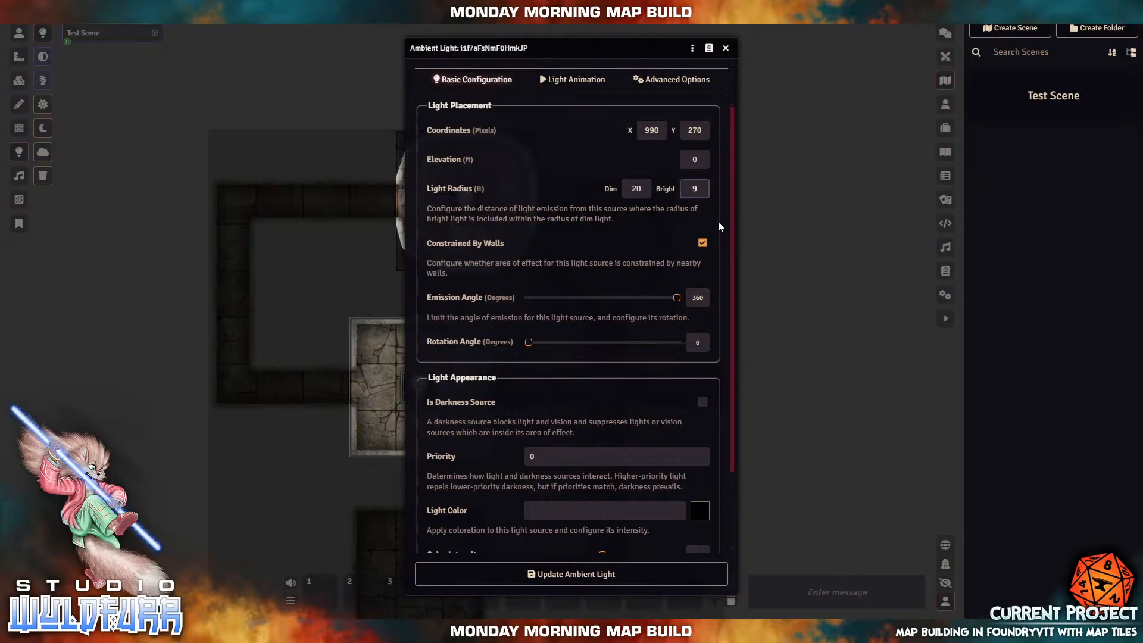
type("10")
left_click(566, 573)
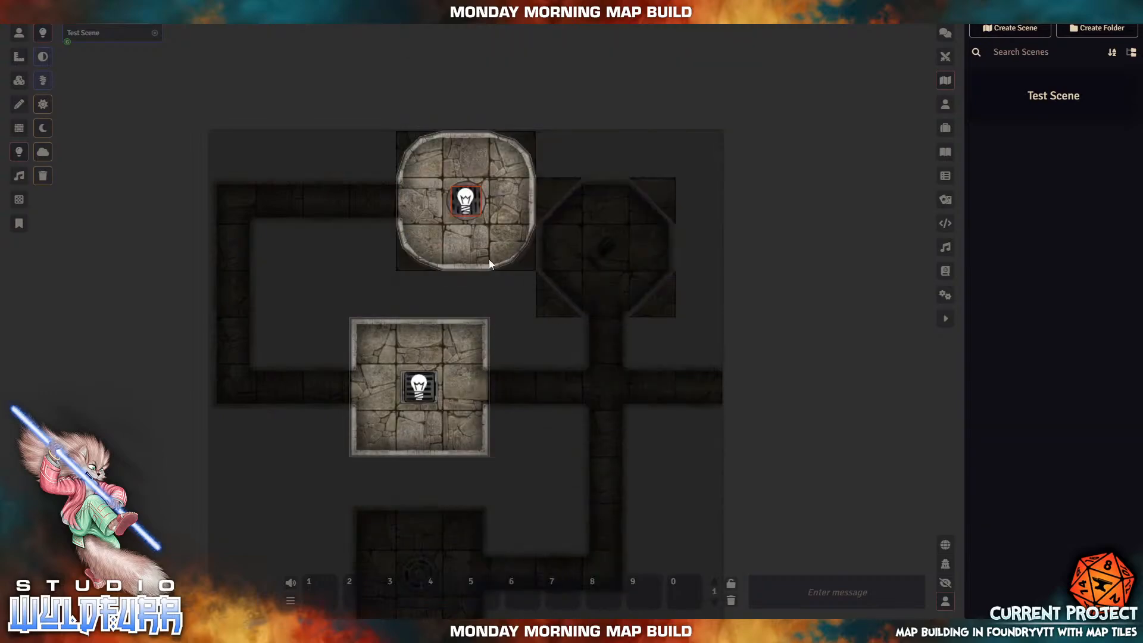
Step: Place an ambient light at the octagonal room's centre with a dim radius of 20 ft and a bright radius of 10 ft
left_click(603, 246)
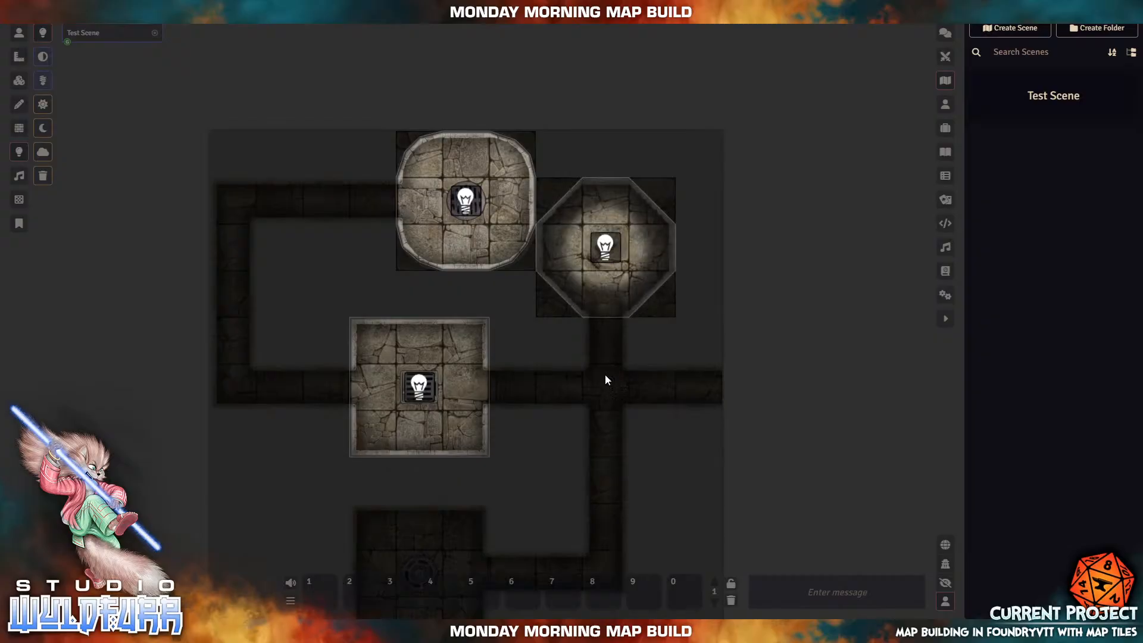
double_click(604, 257)
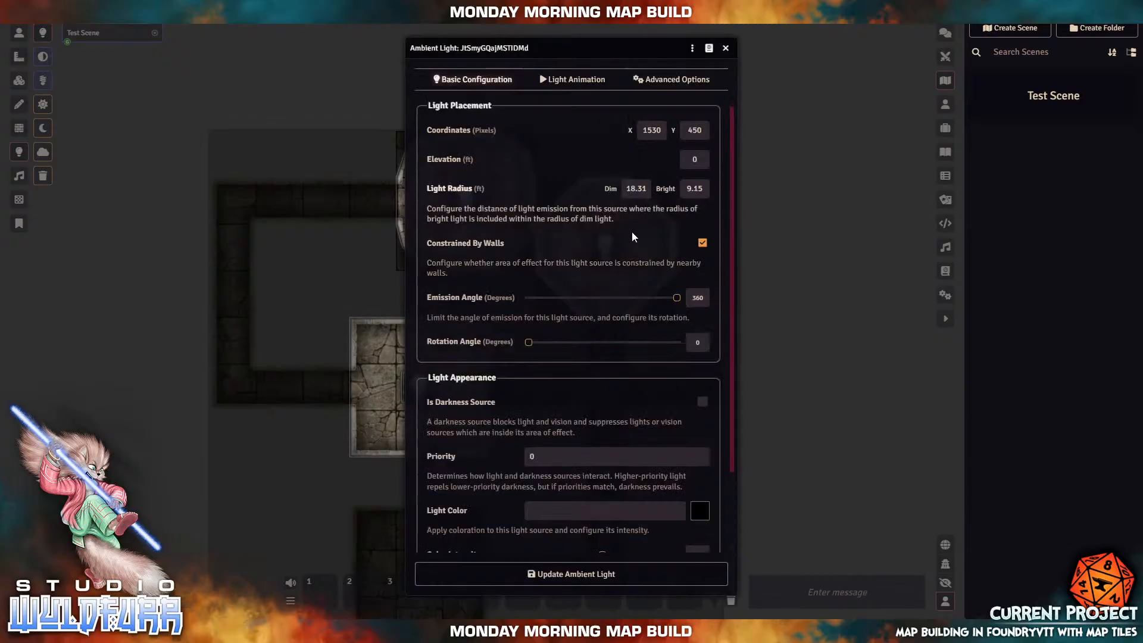
double_click(633, 188)
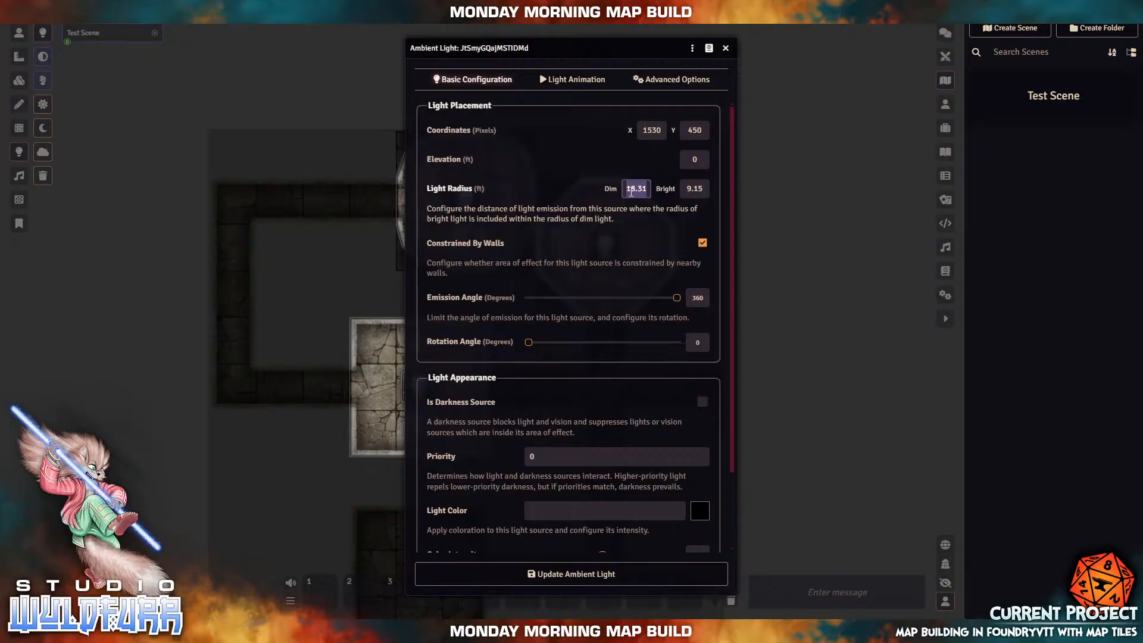
type("20")
key("Tab")
type("10")
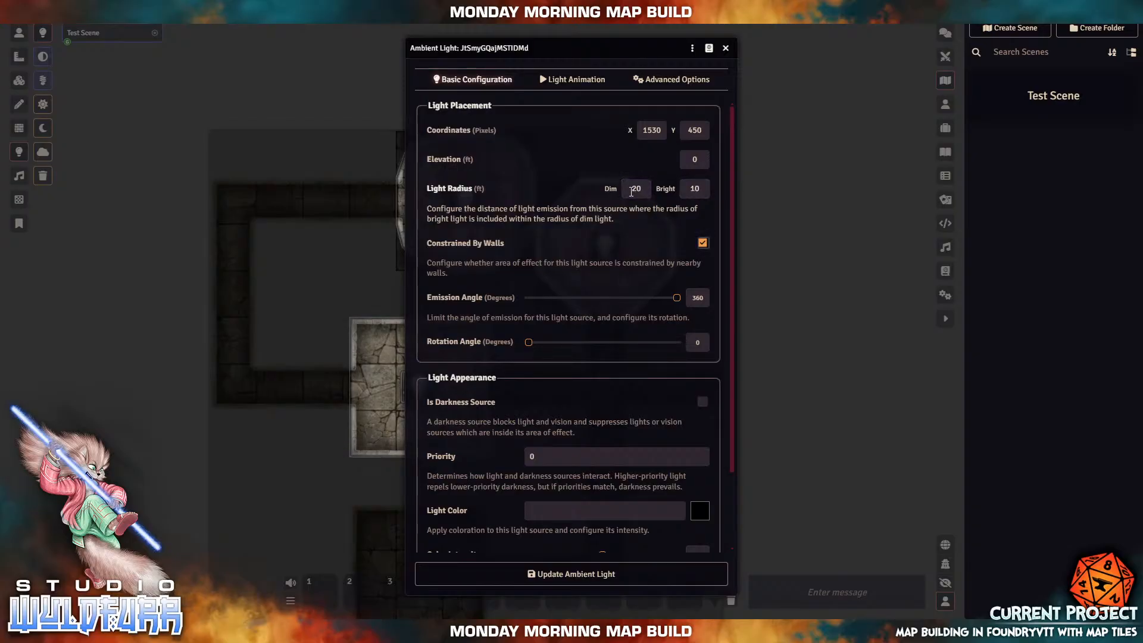
left_click(607, 574)
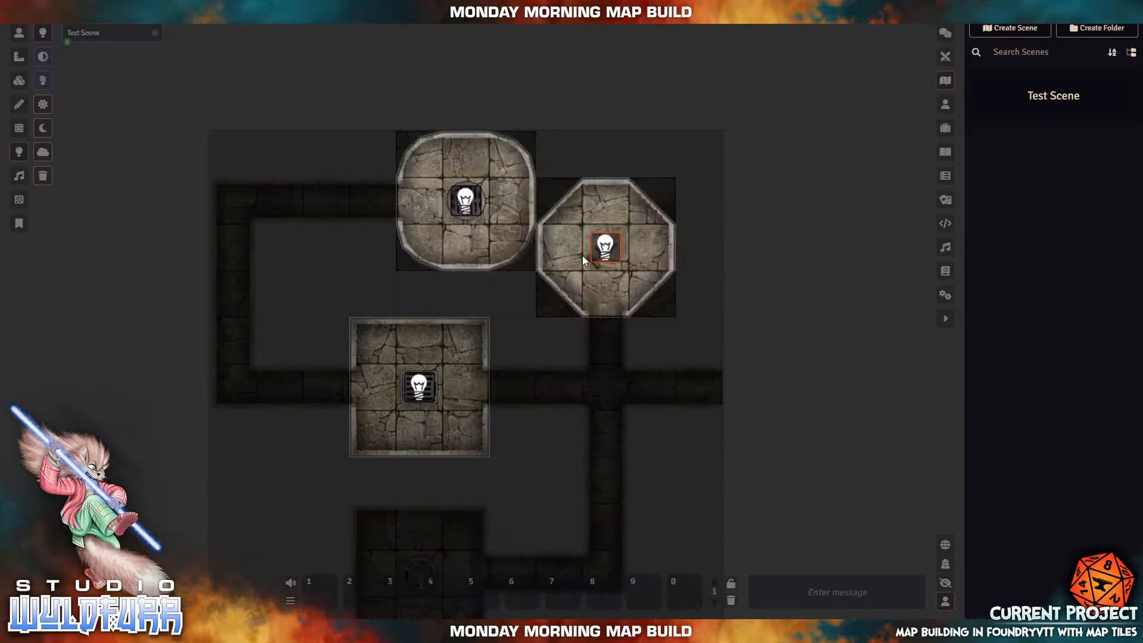
Step: Place an ambient light on the lower square room's round grate with a 20 ft dim and 10 ft bright radius
left_click_drag(537, 471, 589, 275)
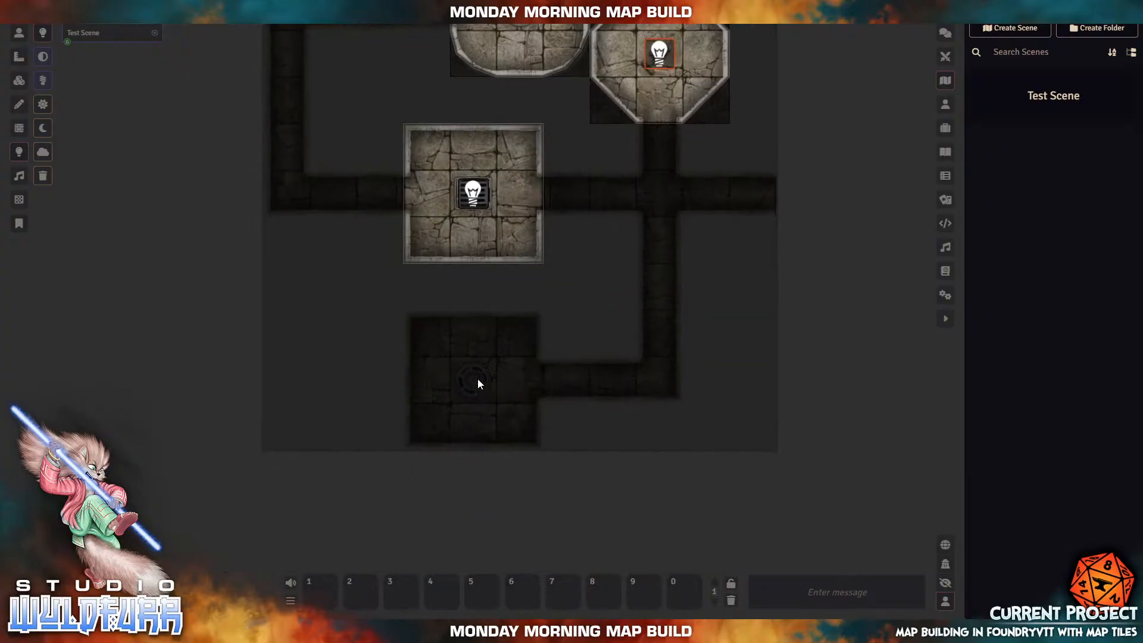
double_click(473, 378)
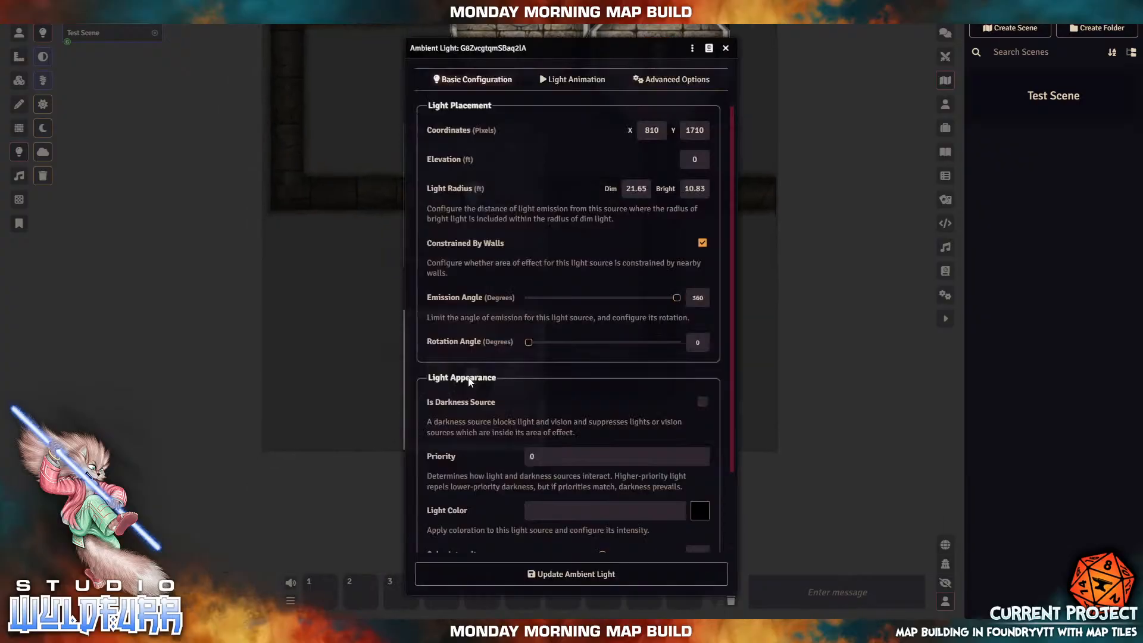
double_click(635, 188)
type("20")
key("Tab")
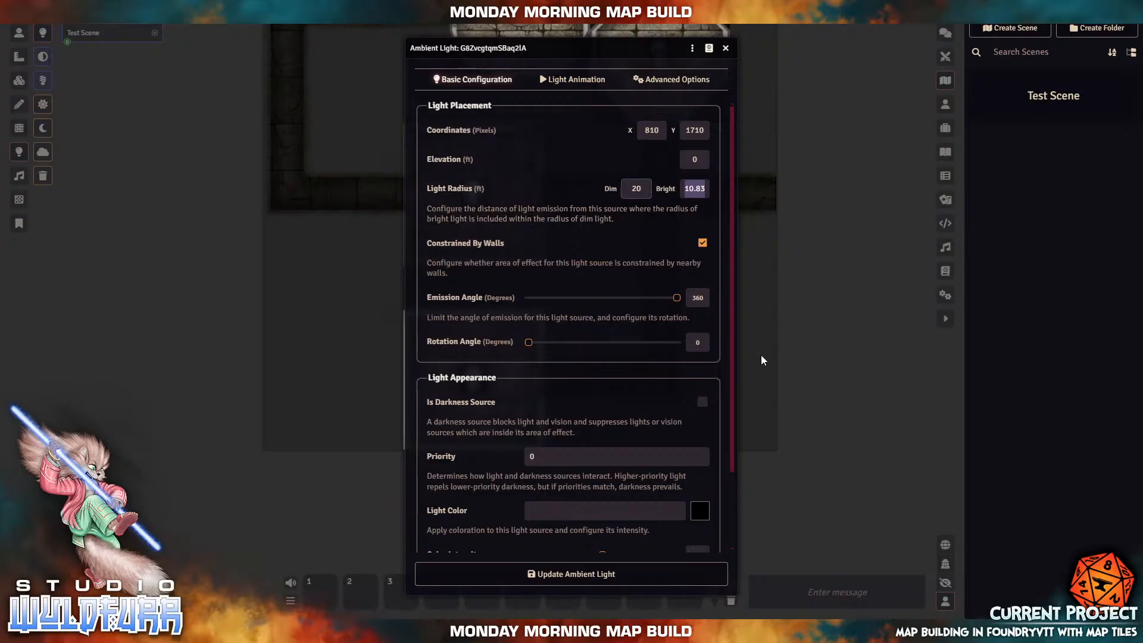
type("10")
key("Tab")
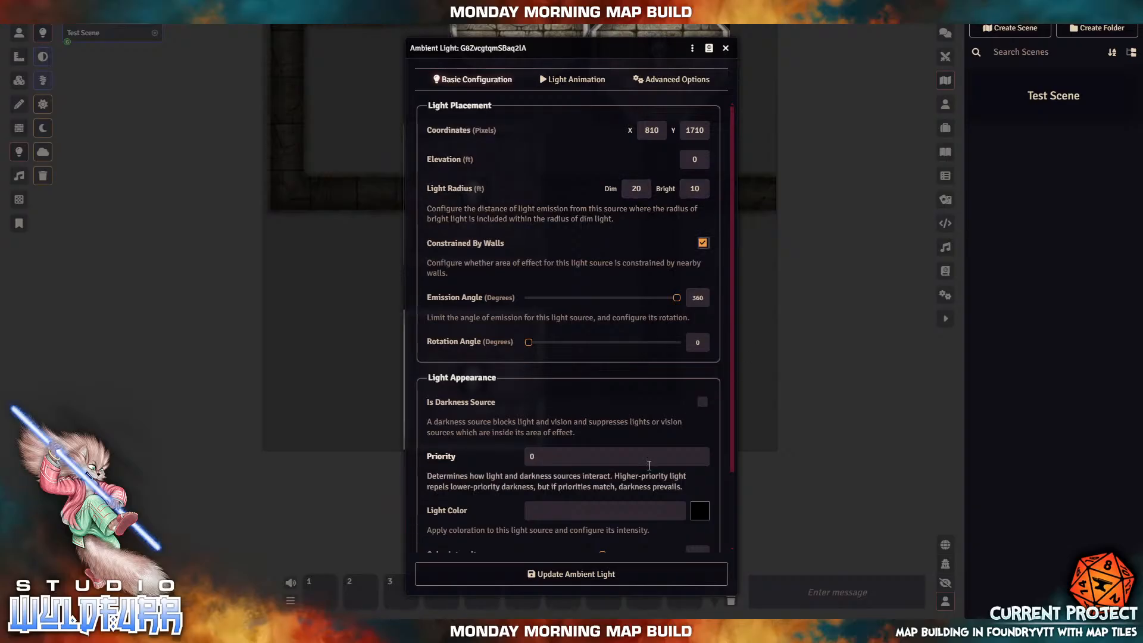
left_click(643, 574)
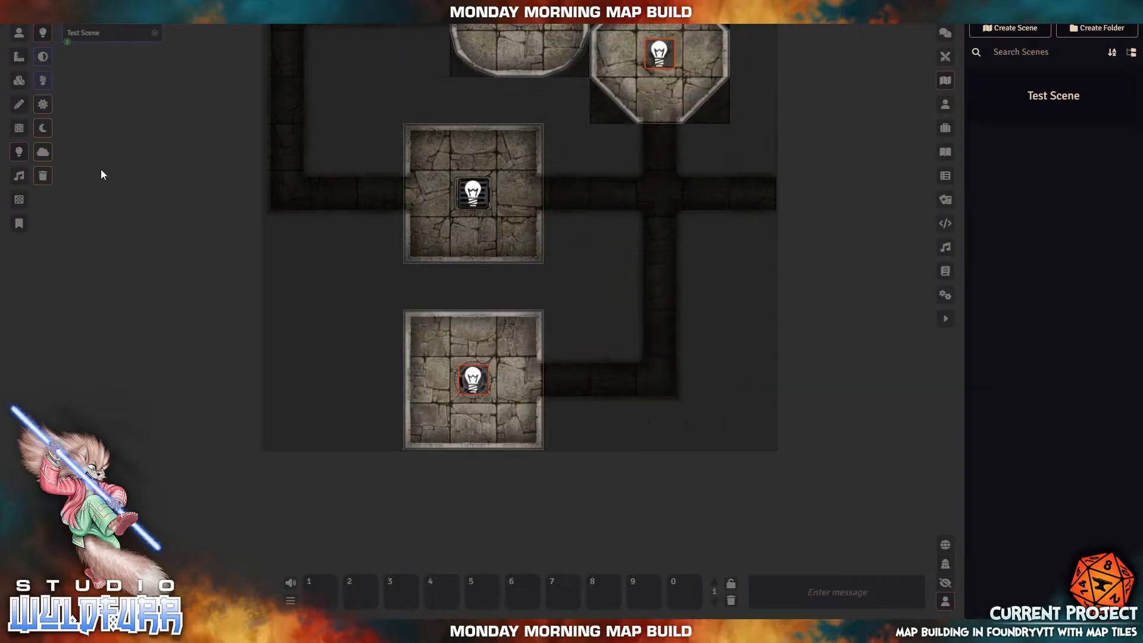
Step: Switch to the token controls, then open and close the lower square room's door to check the light reaching the corridor
left_click(20, 33)
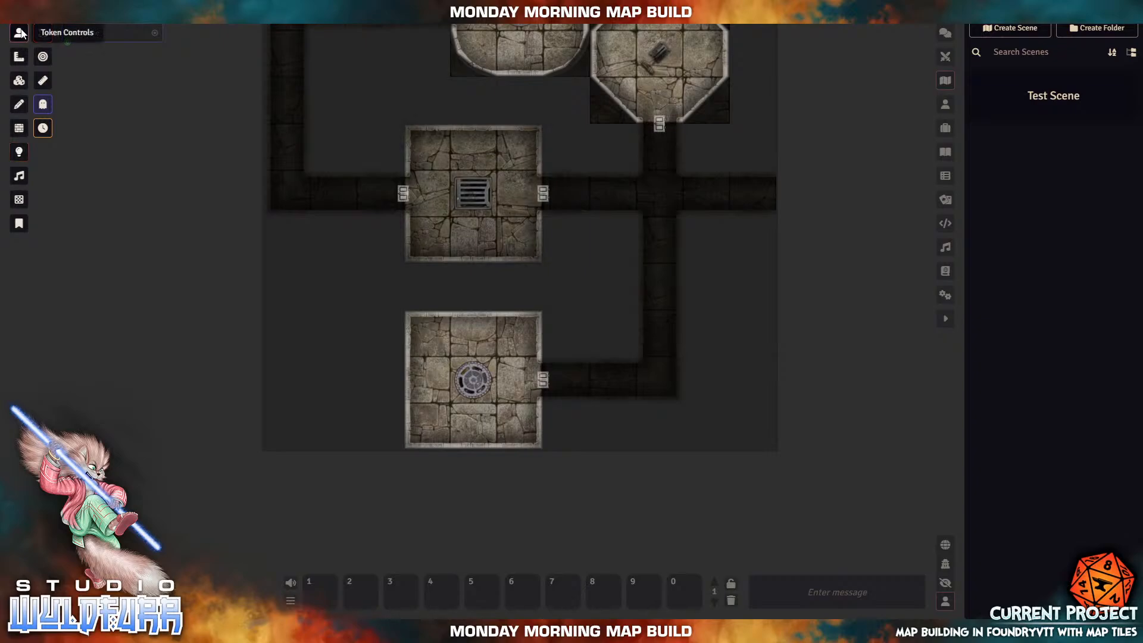
mouse_move(41, 35)
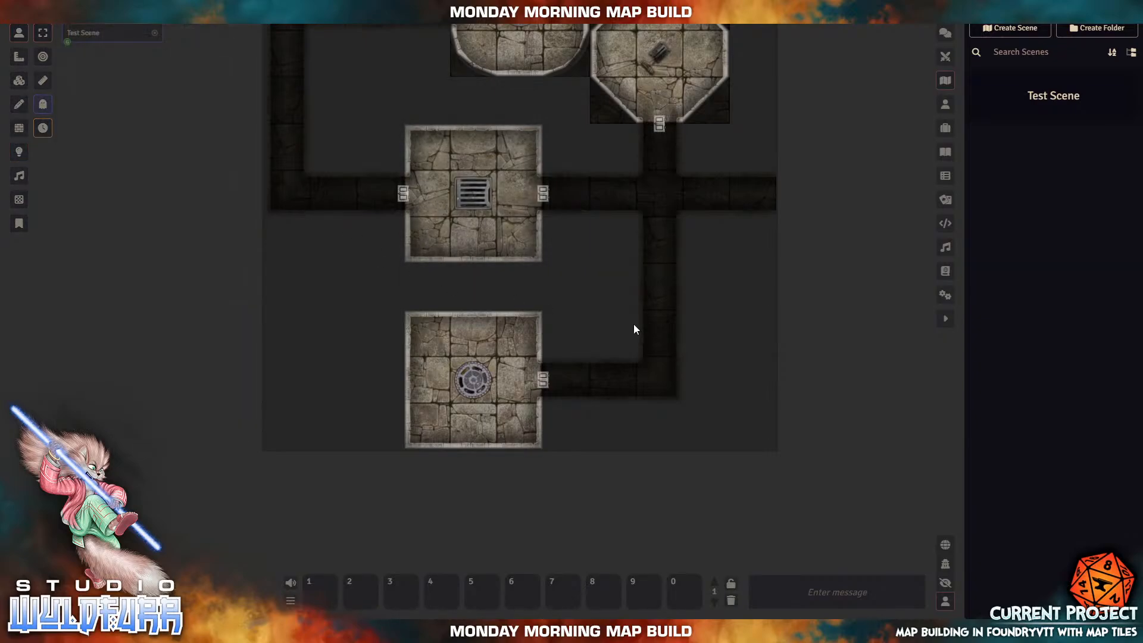
scroll(634, 329, "up", 1)
scroll(444, 337, "up", 1)
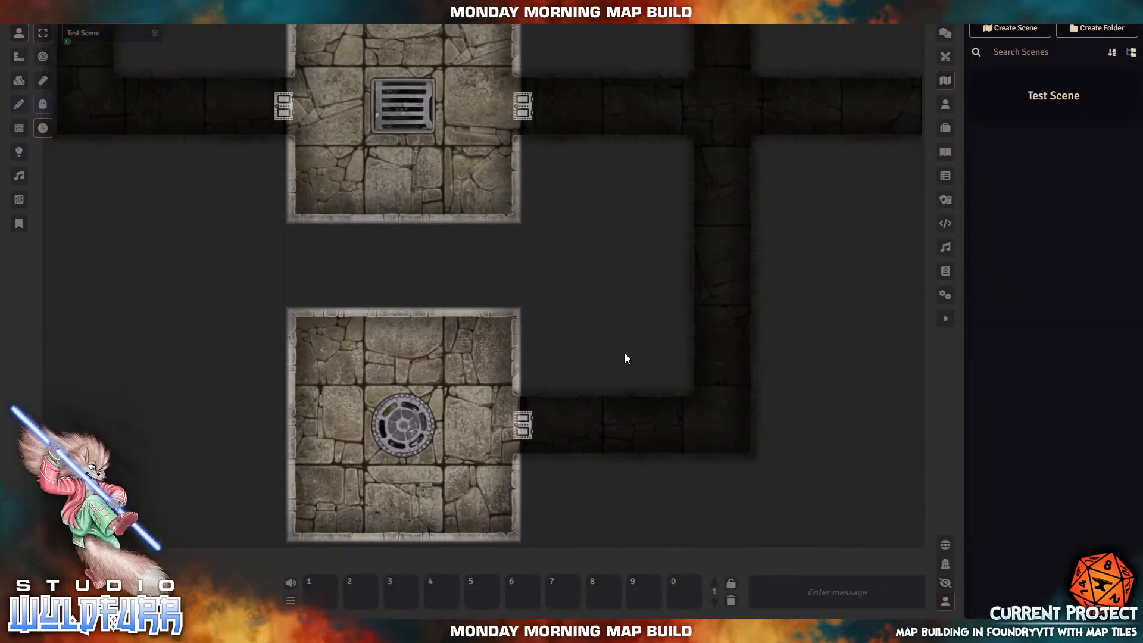
scroll(624, 357, "up", 2)
left_click_drag(621, 293, 651, 112)
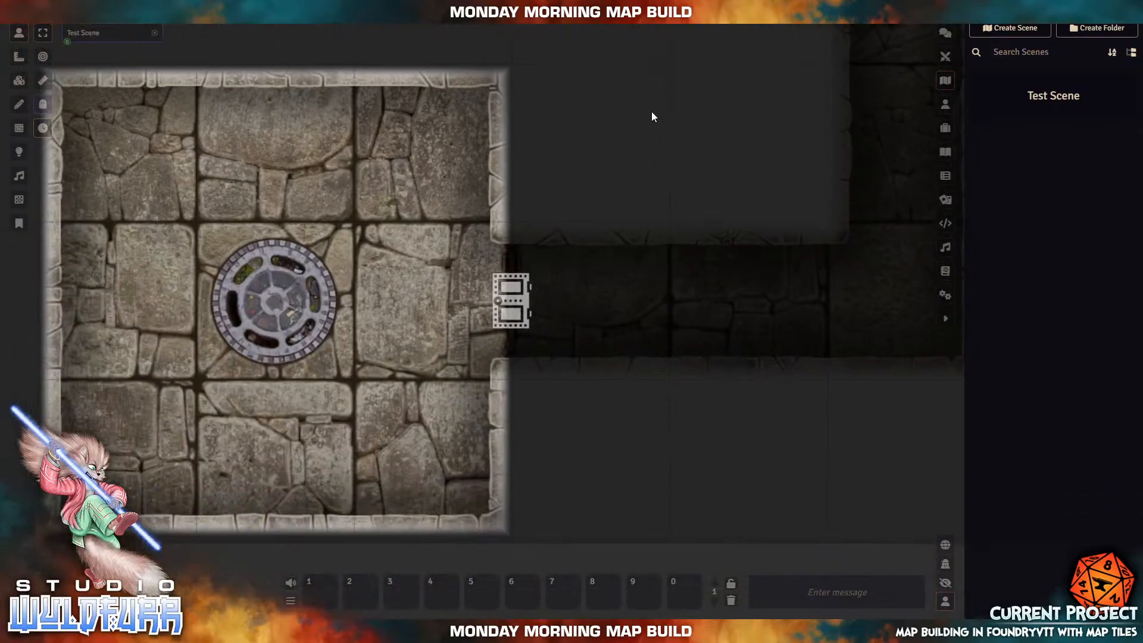
left_click(520, 293)
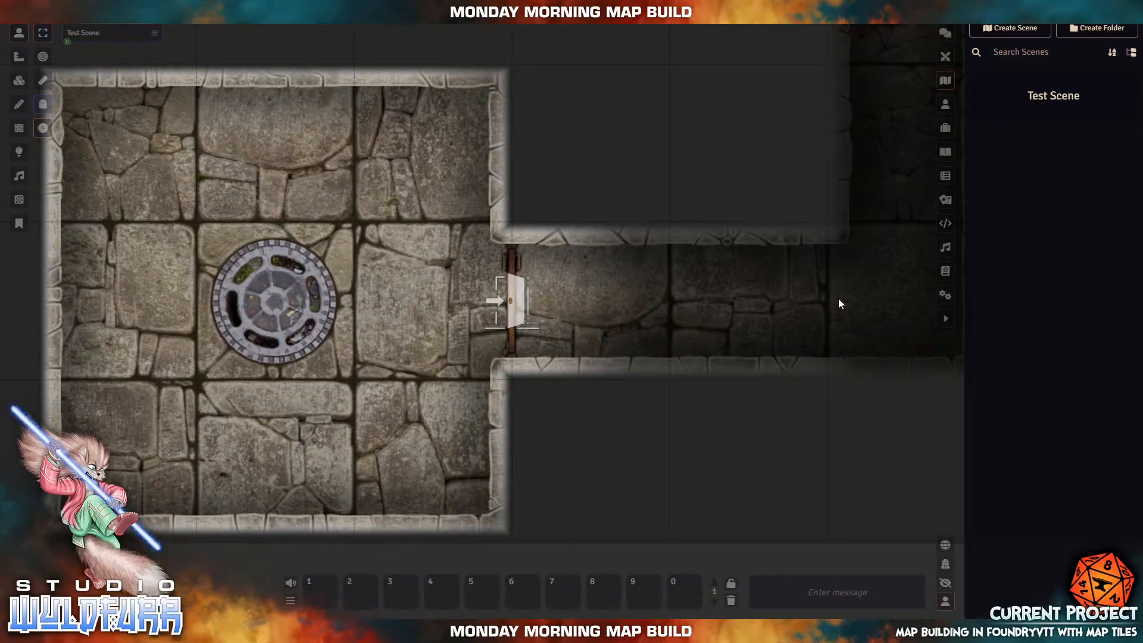
left_click_drag(782, 449, 753, 433)
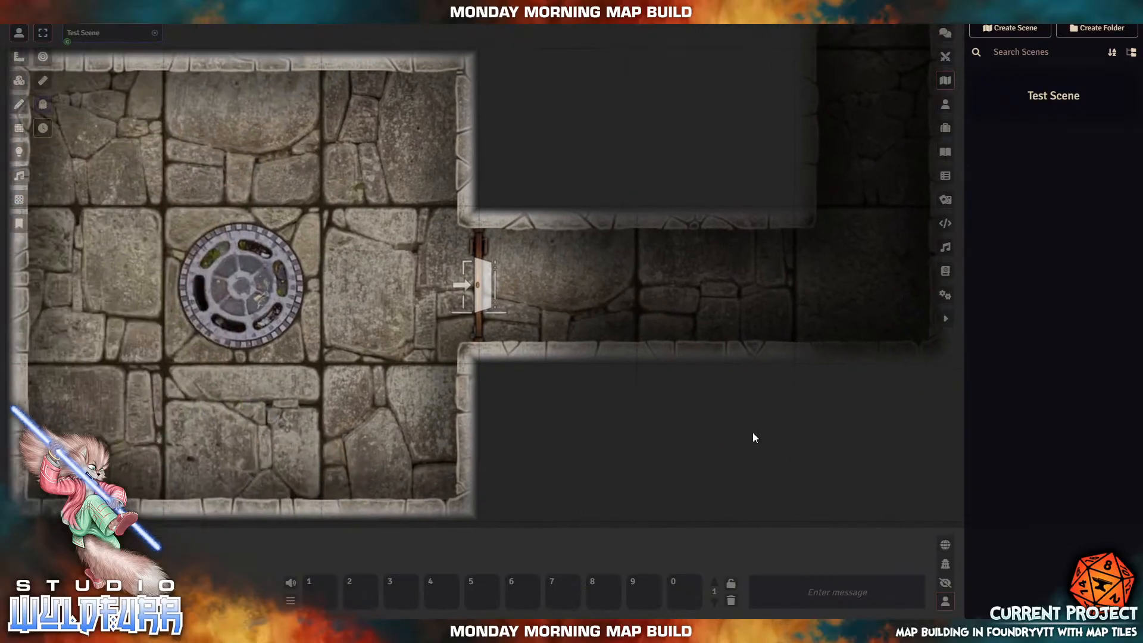
left_click(479, 287)
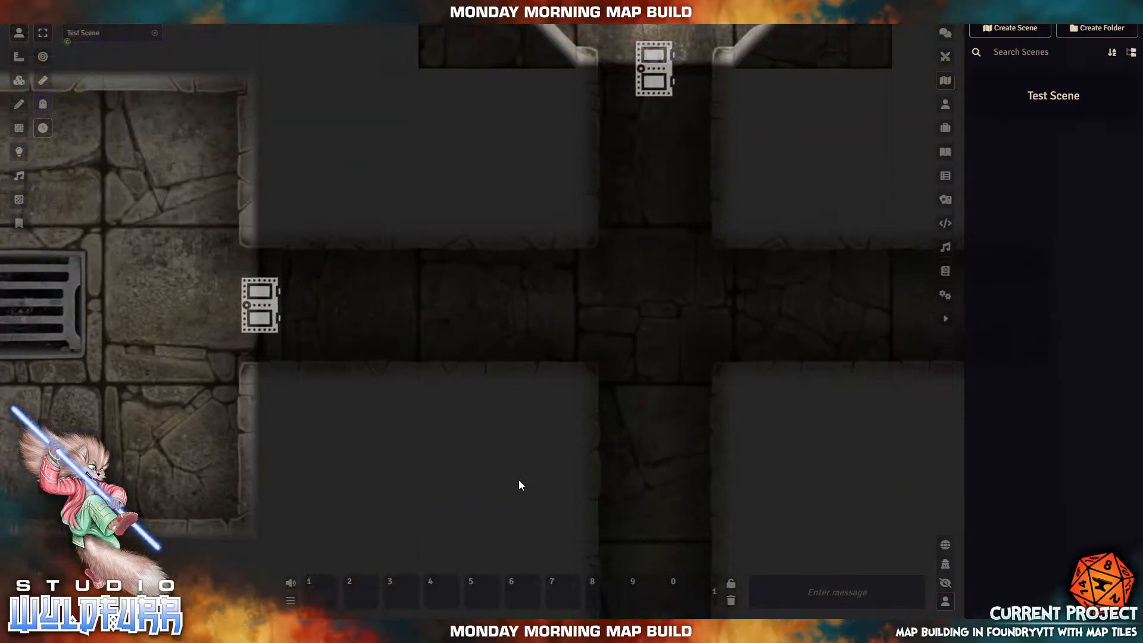
Step: Open and close the rounded room's corridor door to check how its light spills into the passage
left_click_drag(572, 353, 655, 201)
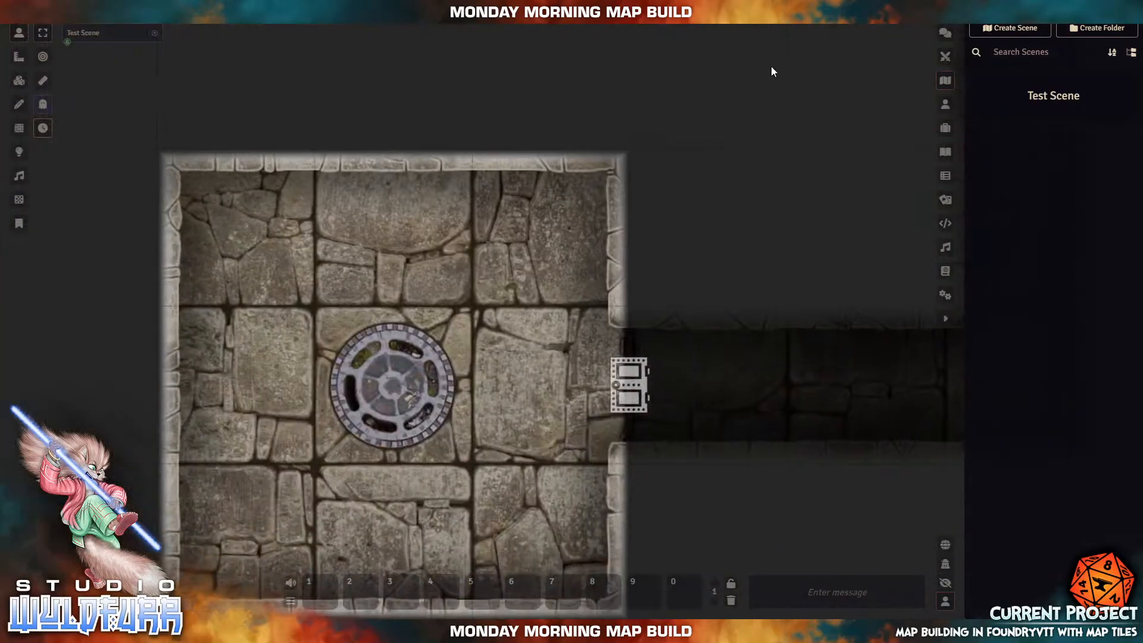
left_click_drag(770, 66, 733, 120)
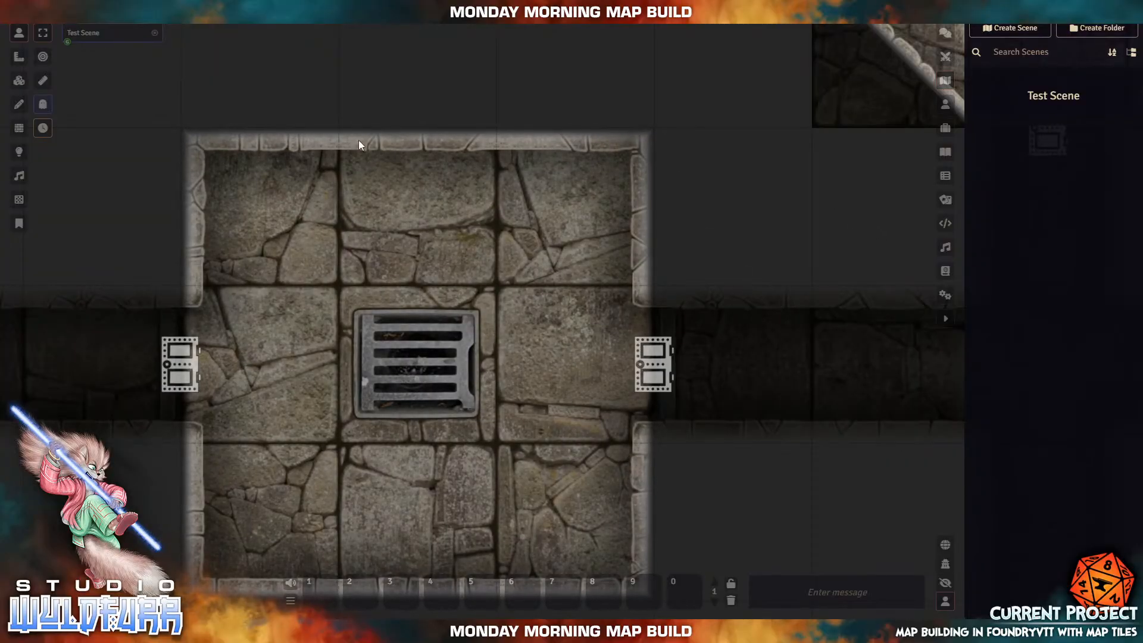
left_click_drag(748, 92, 659, 375)
left_click_drag(668, 265, 623, 454)
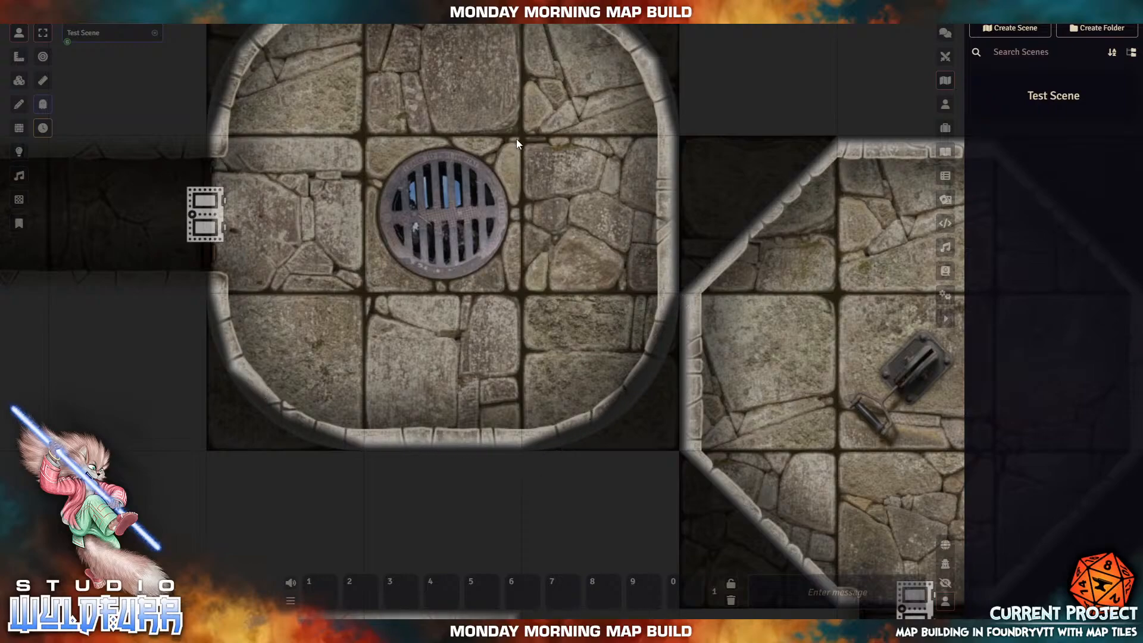
left_click_drag(571, 101, 508, 305)
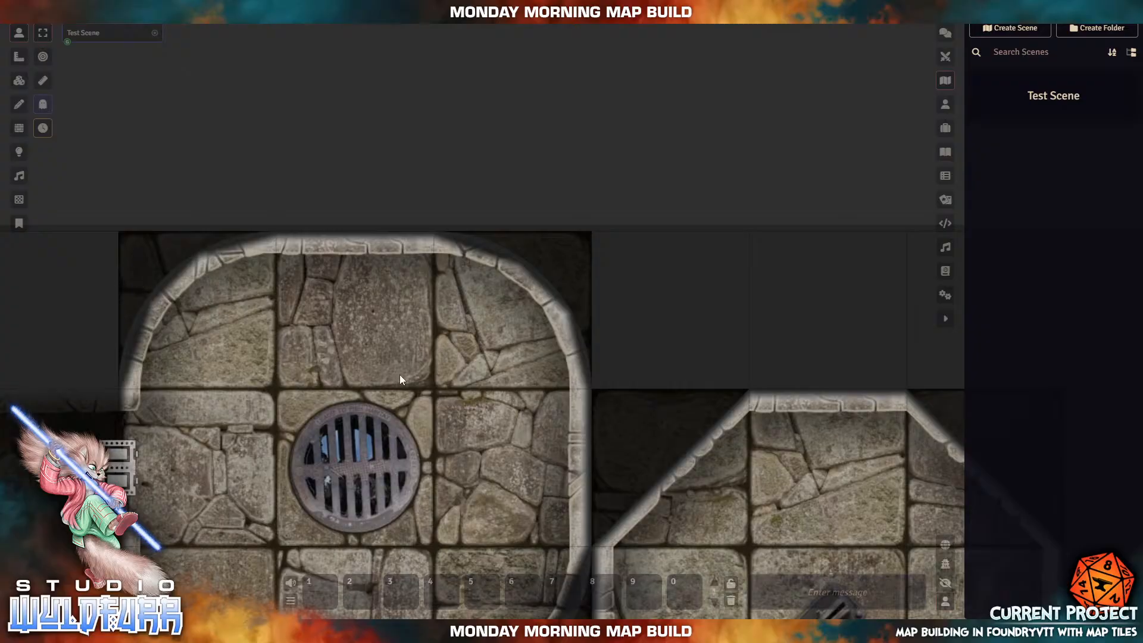
left_click_drag(431, 381, 649, 264)
left_click(388, 324)
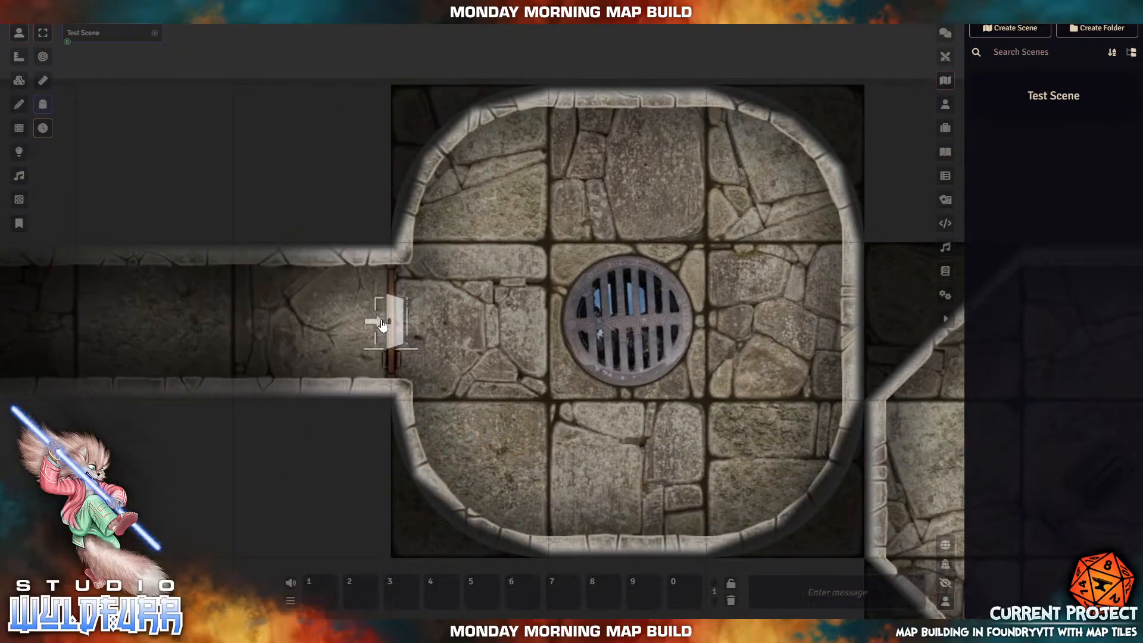
left_click(388, 321)
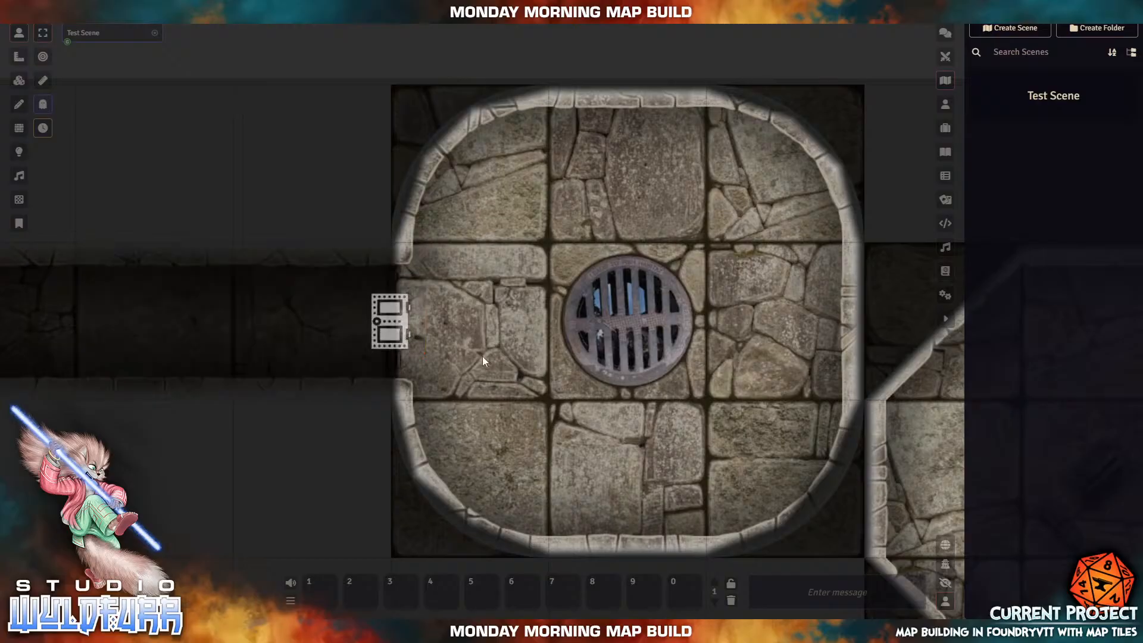
left_click(388, 322)
left_click(388, 322)
Step: Open and close the octagonal room's lower door to check how its light spills into the passage
left_click_drag(688, 377, 342, 179)
left_click_drag(698, 471, 526, 256)
left_click(526, 256)
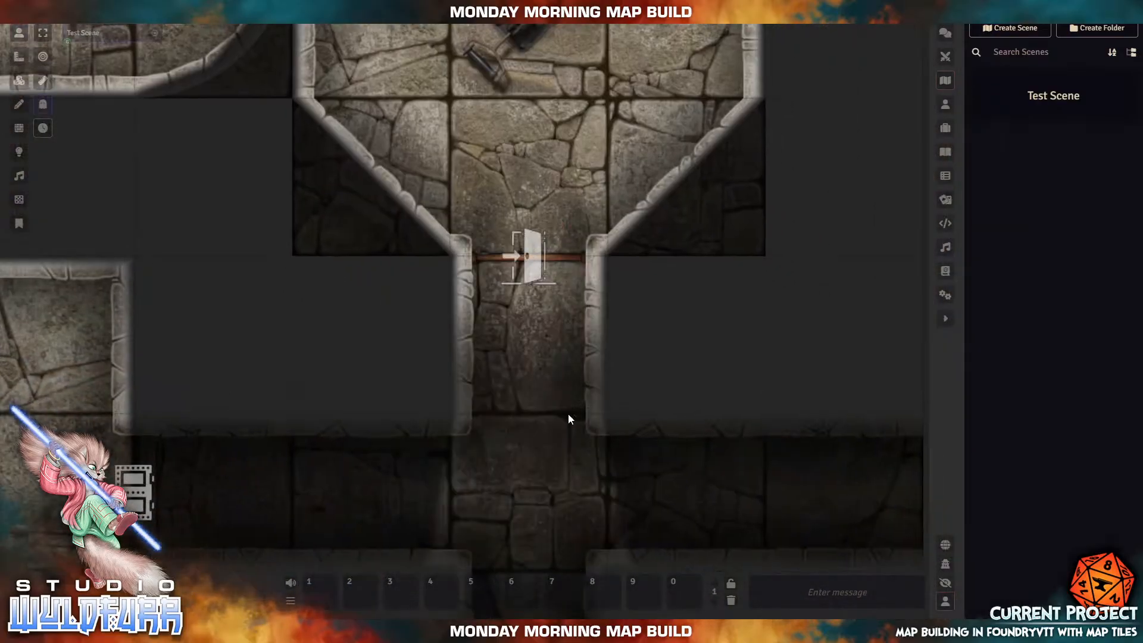
left_click(527, 256)
scroll(534, 398, "down", 5)
scroll(509, 397, "down", 1)
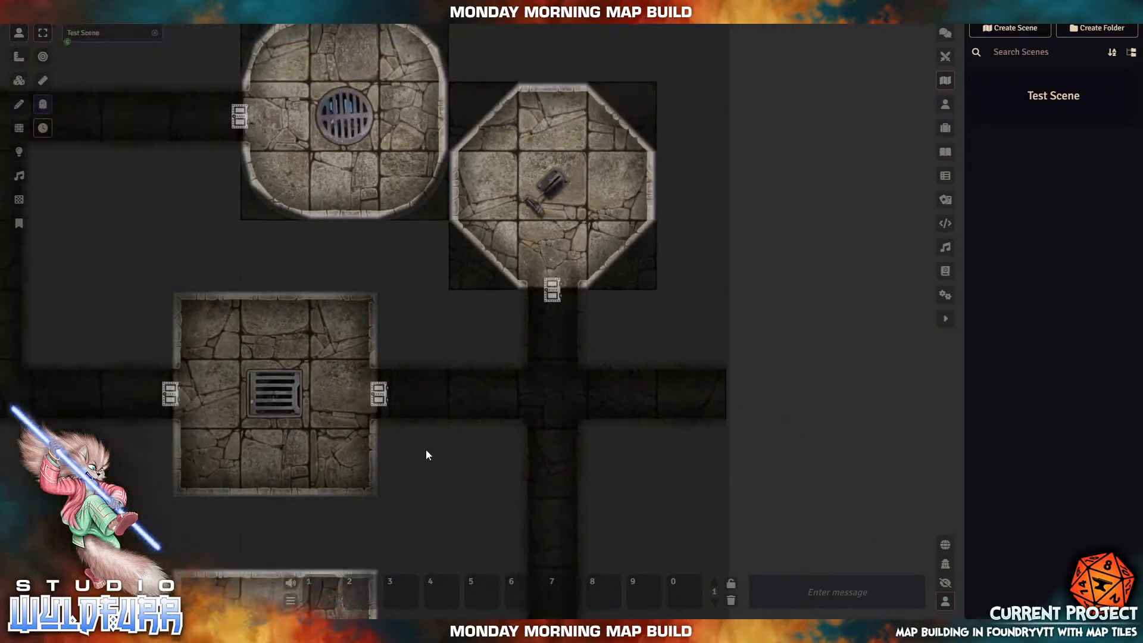
left_click_drag(446, 467, 703, 409)
left_click_drag(434, 413, 424, 459)
left_click_drag(360, 321, 332, 352)
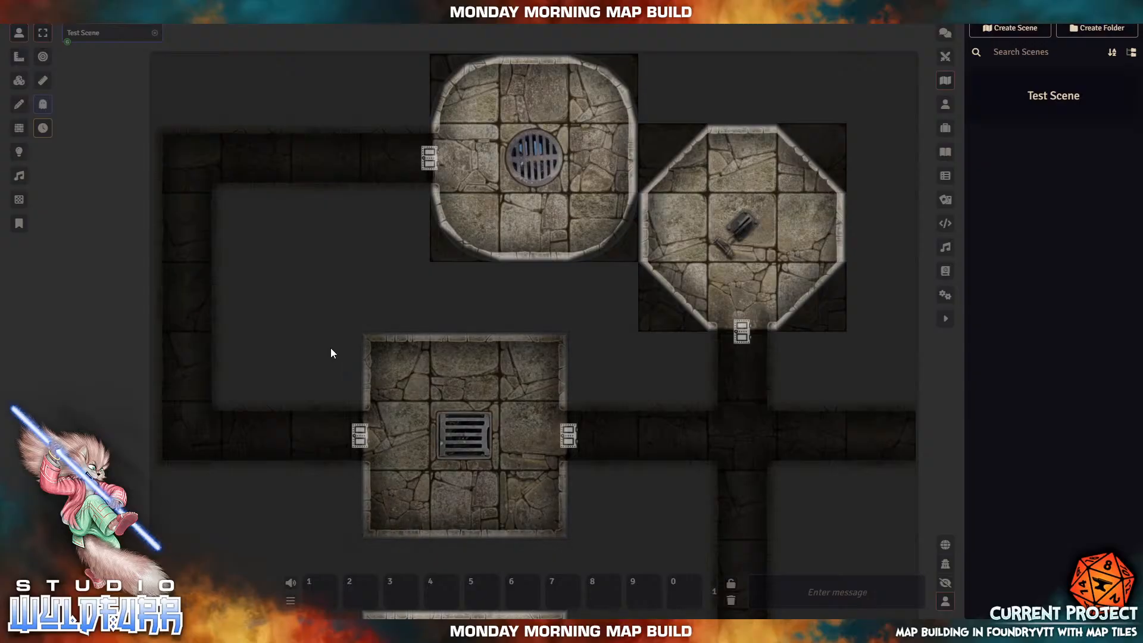
key("Down")
key("Right")
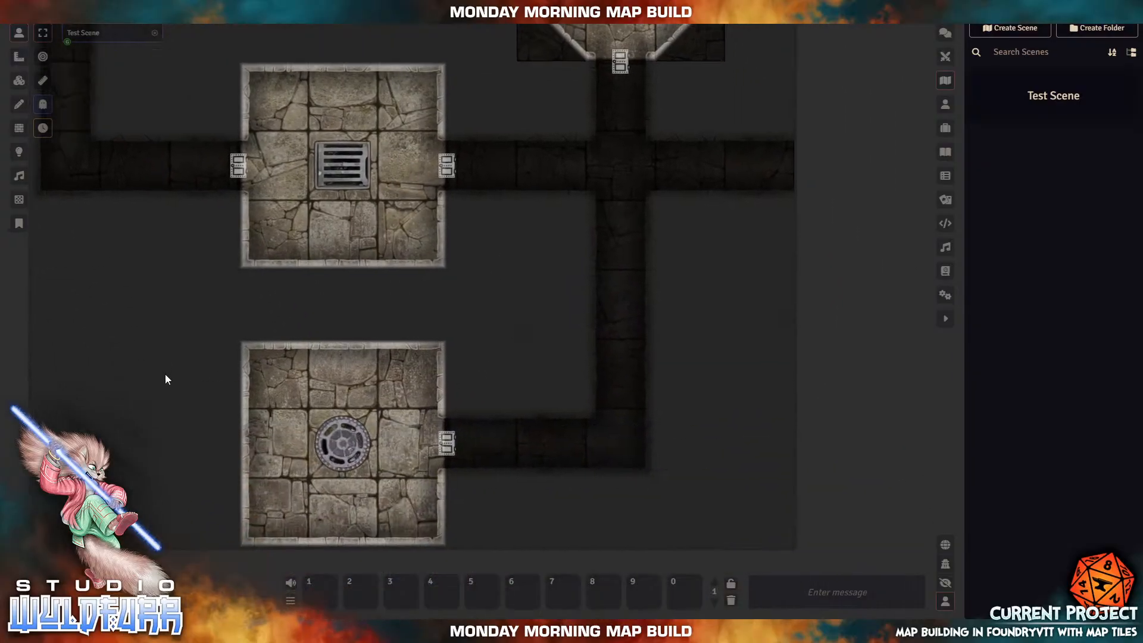
left_click_drag(166, 378, 306, 437)
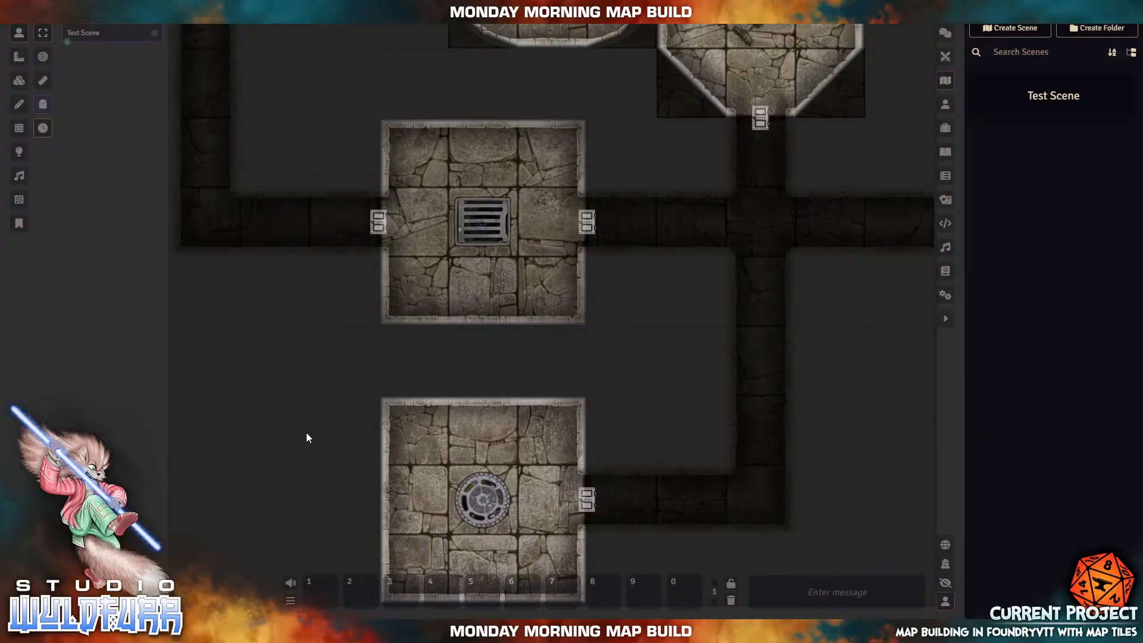
key("Escape")
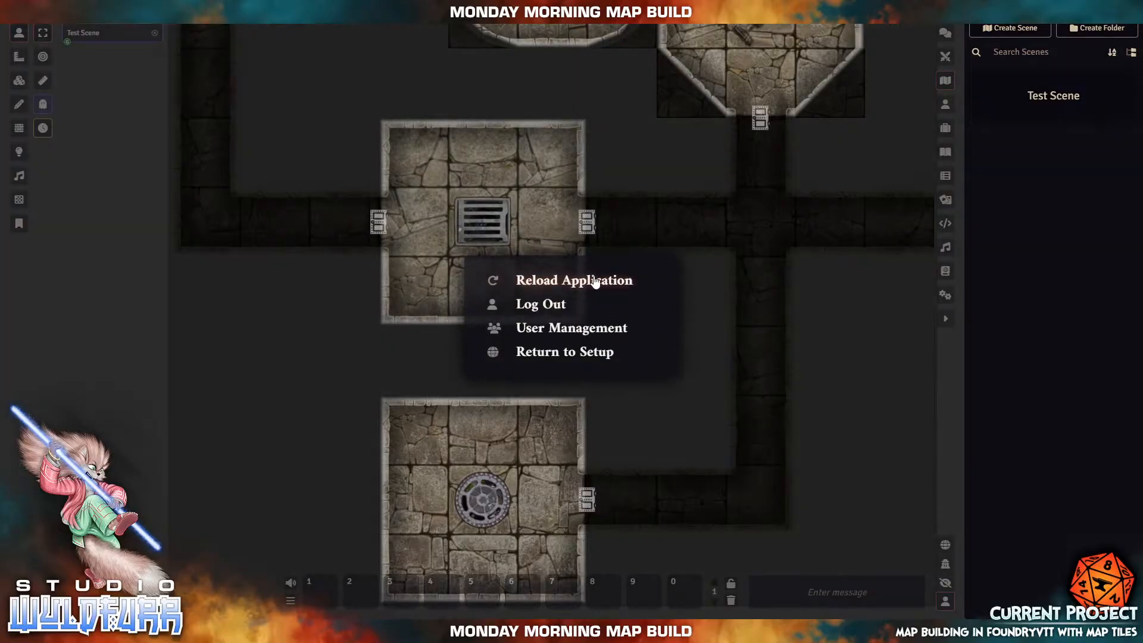
key("Escape")
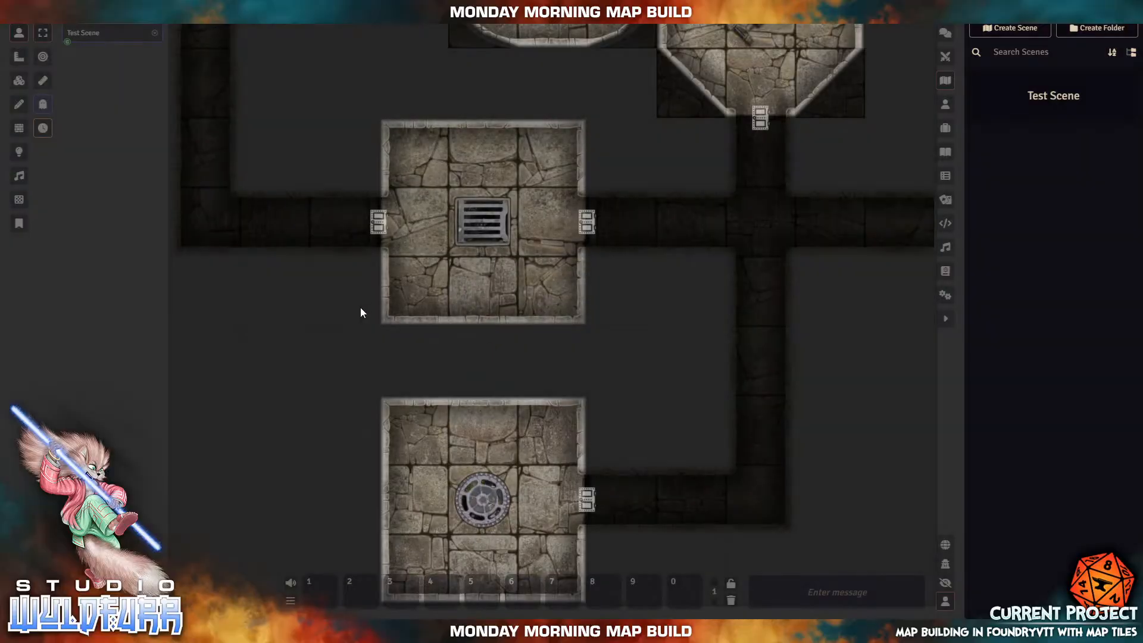
Step: Look over the lit rooms, their doors and the connecting corridors across the whole map
left_click_drag(291, 345, 355, 357)
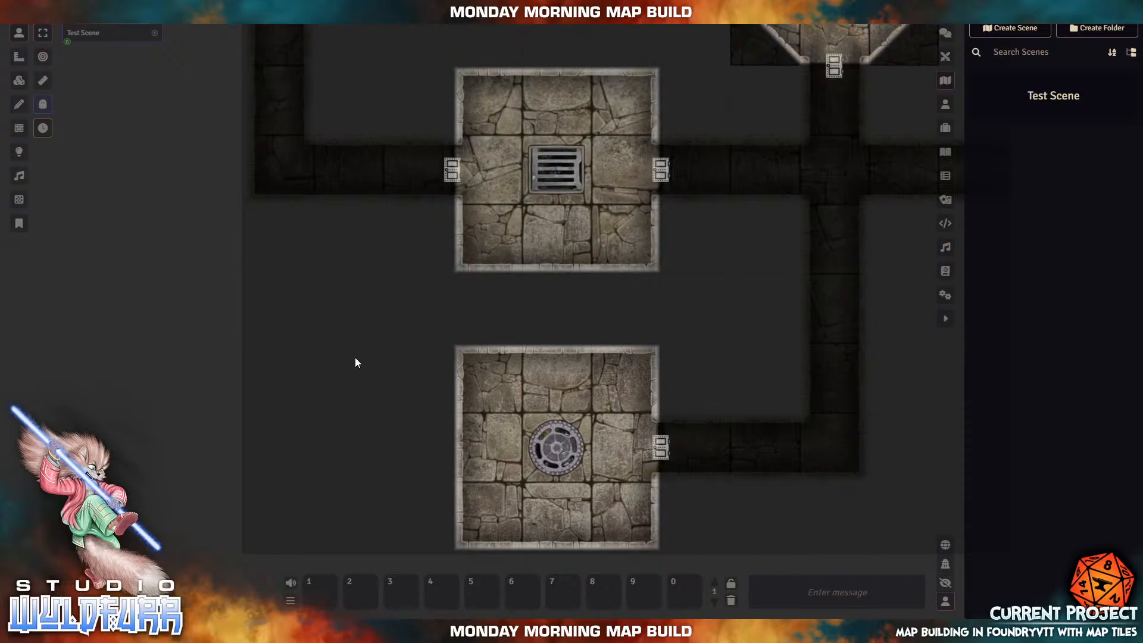
left_click_drag(394, 286, 359, 420)
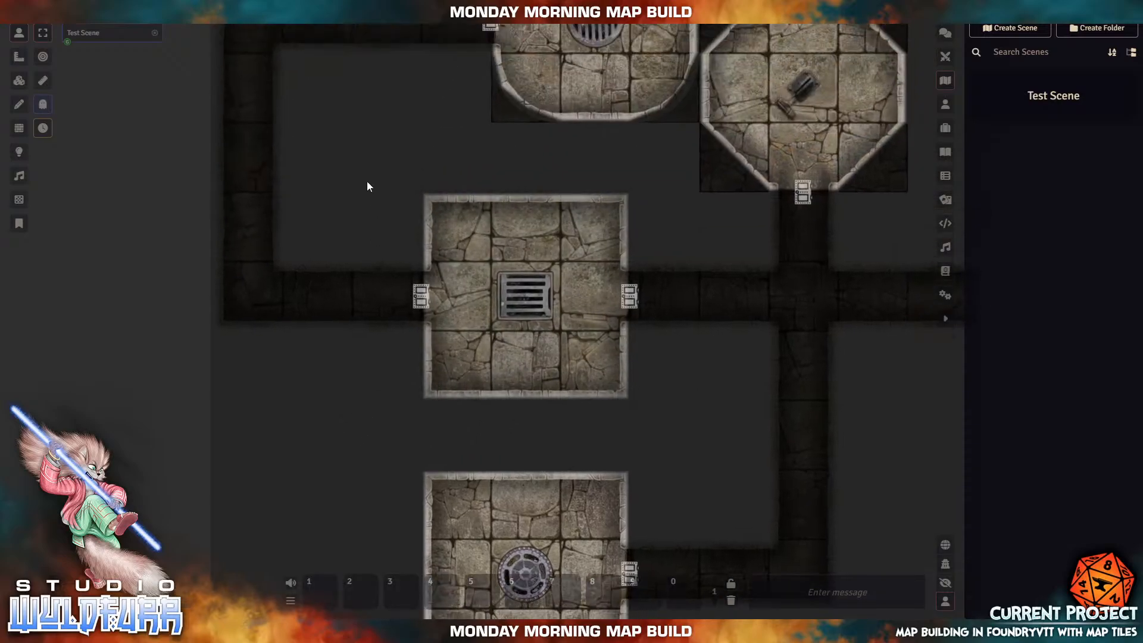
left_click_drag(367, 184, 340, 255)
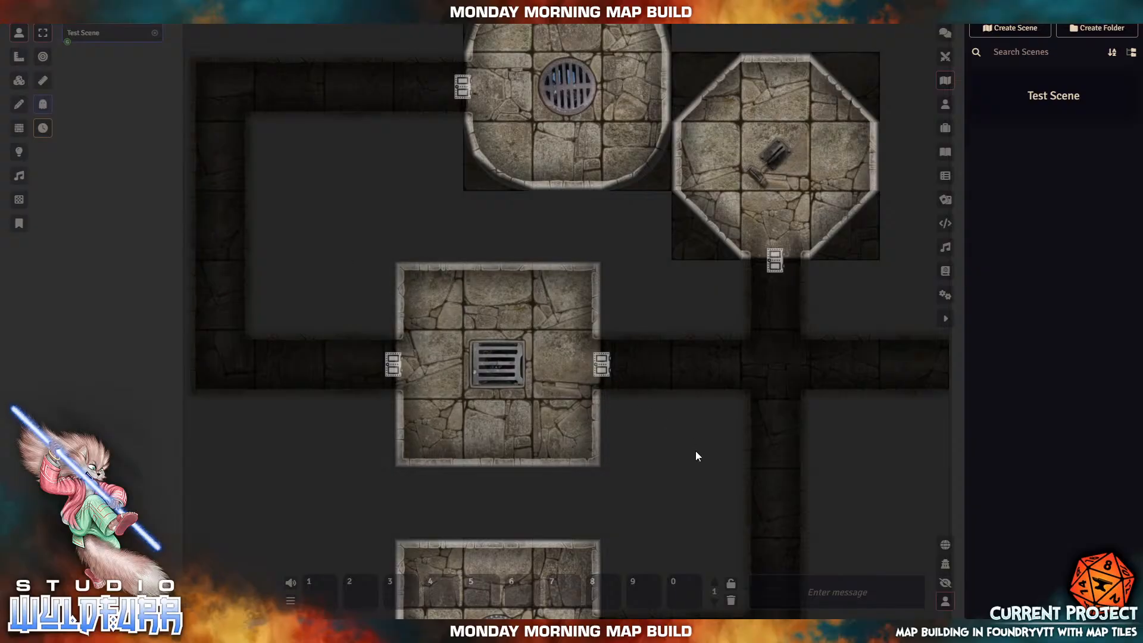
left_click_drag(695, 456, 554, 351)
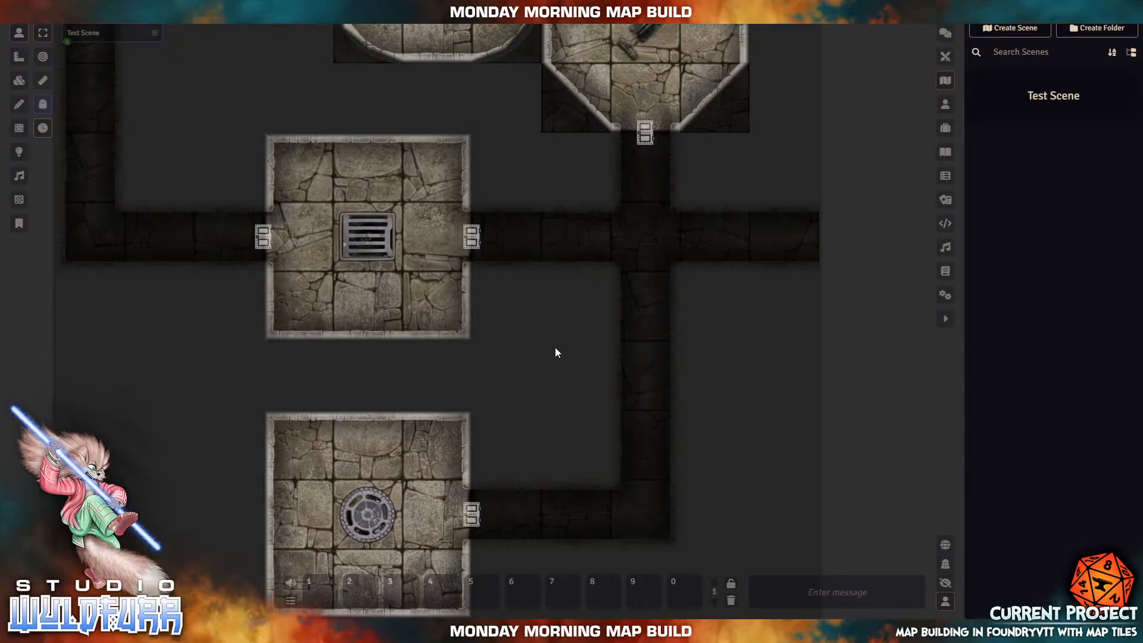
left_click_drag(554, 348, 549, 304)
left_click_drag(547, 112, 514, 289)
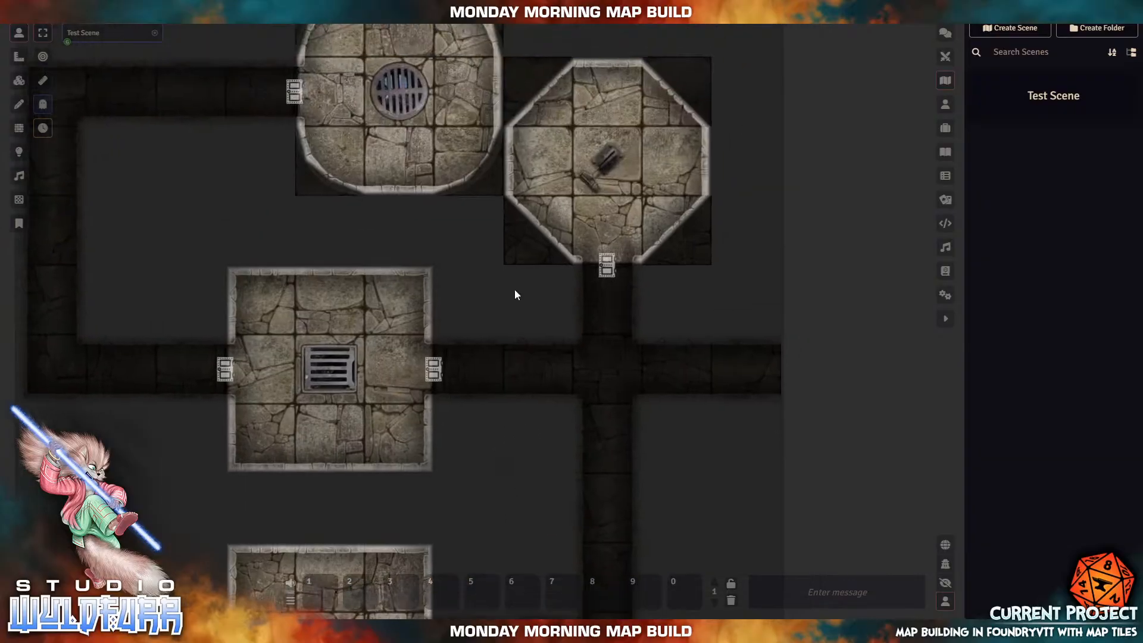
left_click_drag(441, 311, 532, 317)
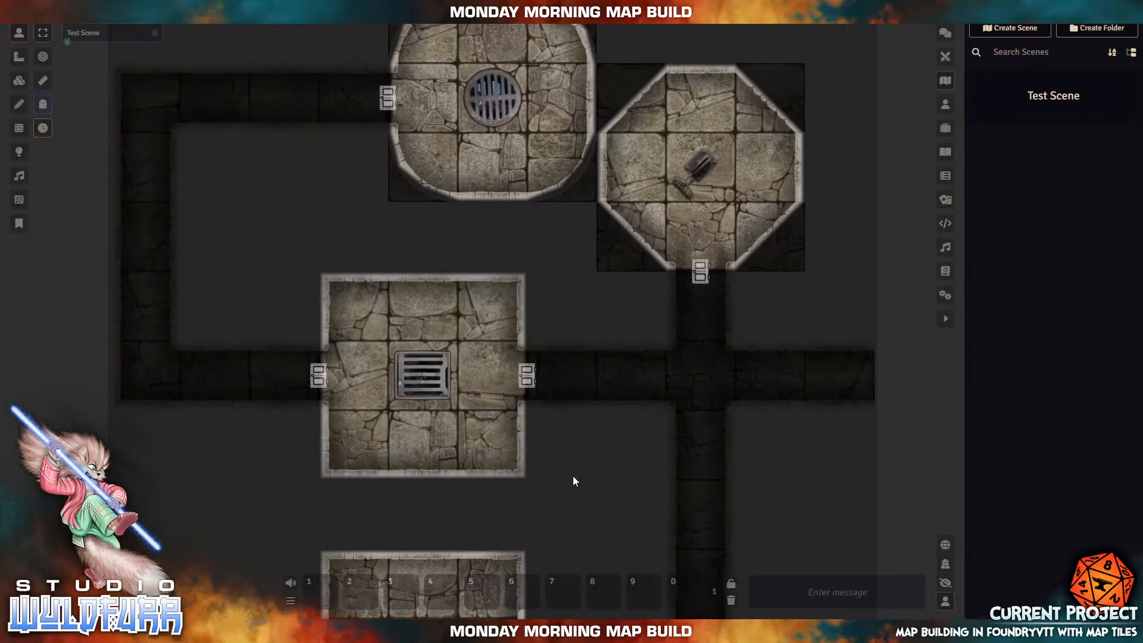
left_click_drag(571, 477, 569, 357)
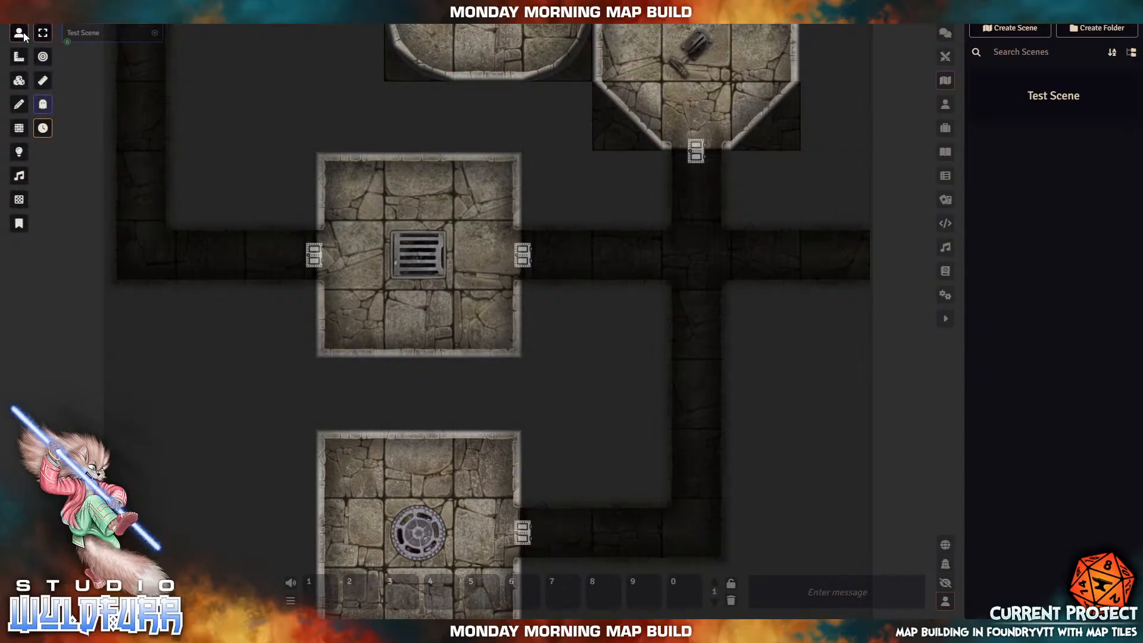
Step: Switch to the tile controls and select individual tiles of the upper square room and its east corridor to inspect how they are laid out
left_click(19, 80)
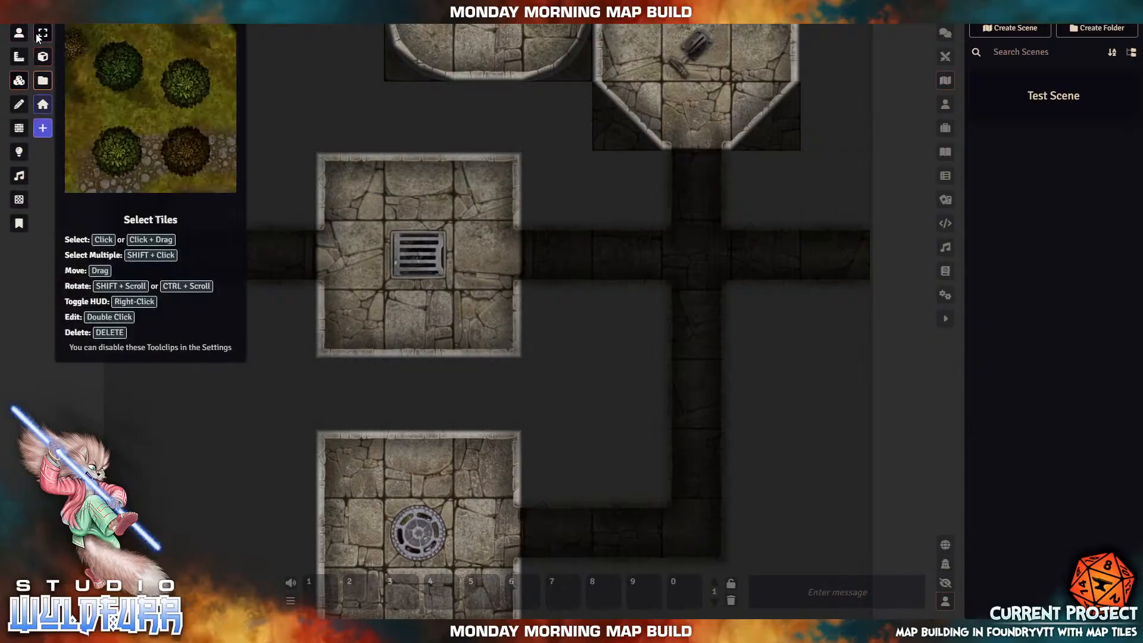
left_click(322, 298)
left_click(360, 255)
left_click(421, 211)
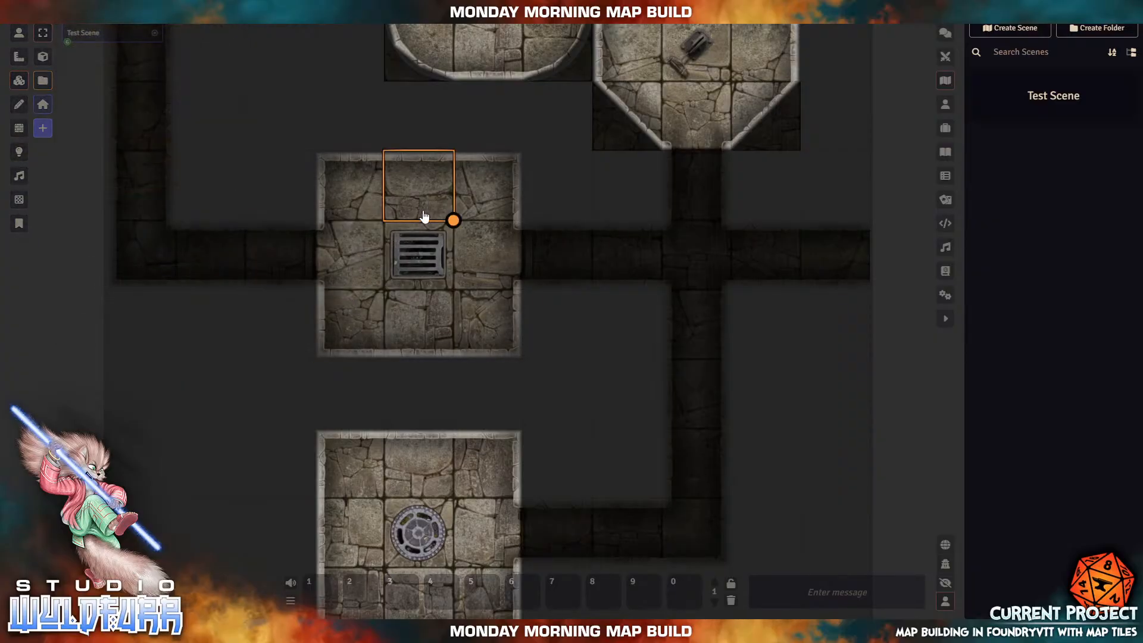
left_click(438, 304)
left_click(489, 253)
left_click(506, 193)
left_click(639, 265)
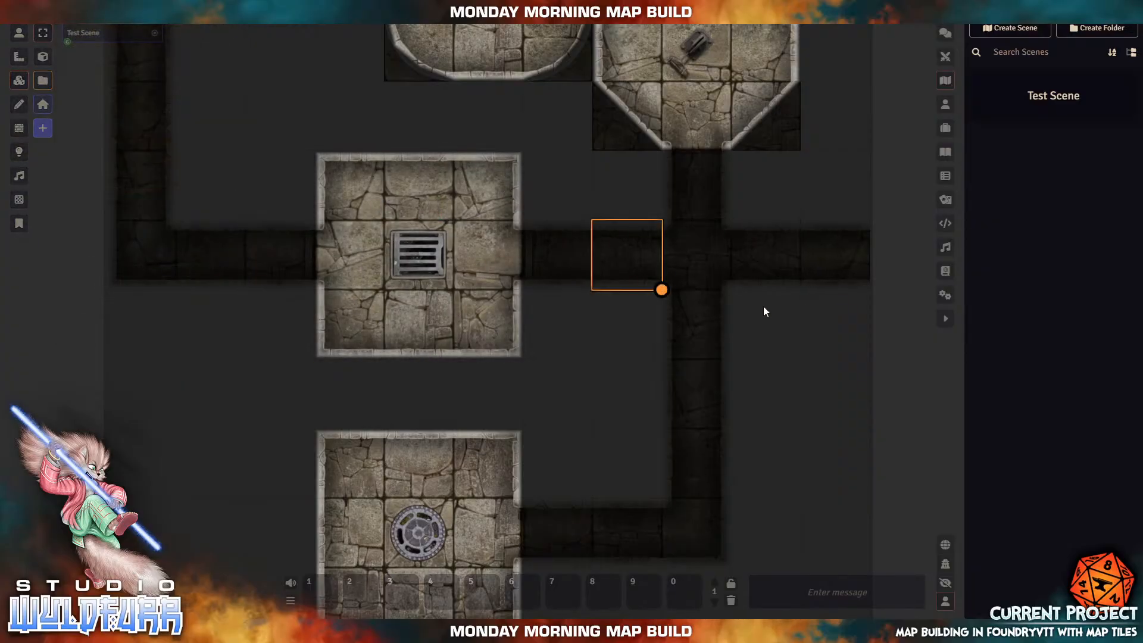
Step: Select the tiles of the southern corridor and lower square room one by one, then the upper square room's east doorway tile, to inspect them
left_click(696, 396)
left_click(696, 532)
left_click(632, 531)
left_click(569, 521)
left_click(423, 522)
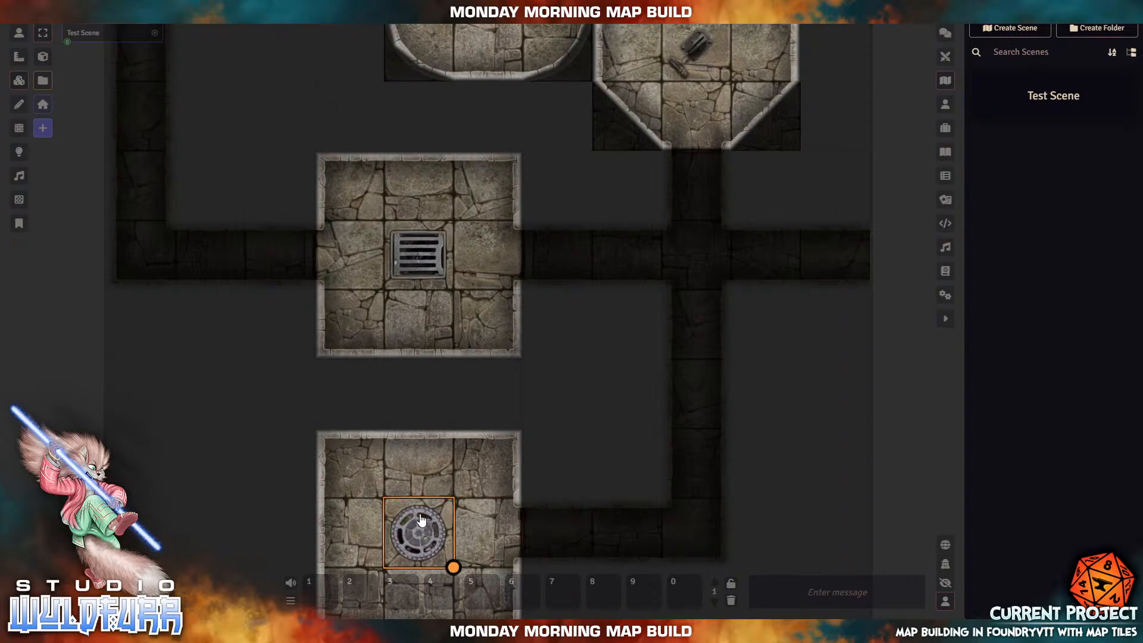
left_click(395, 474)
left_click(437, 534)
left_click(466, 534)
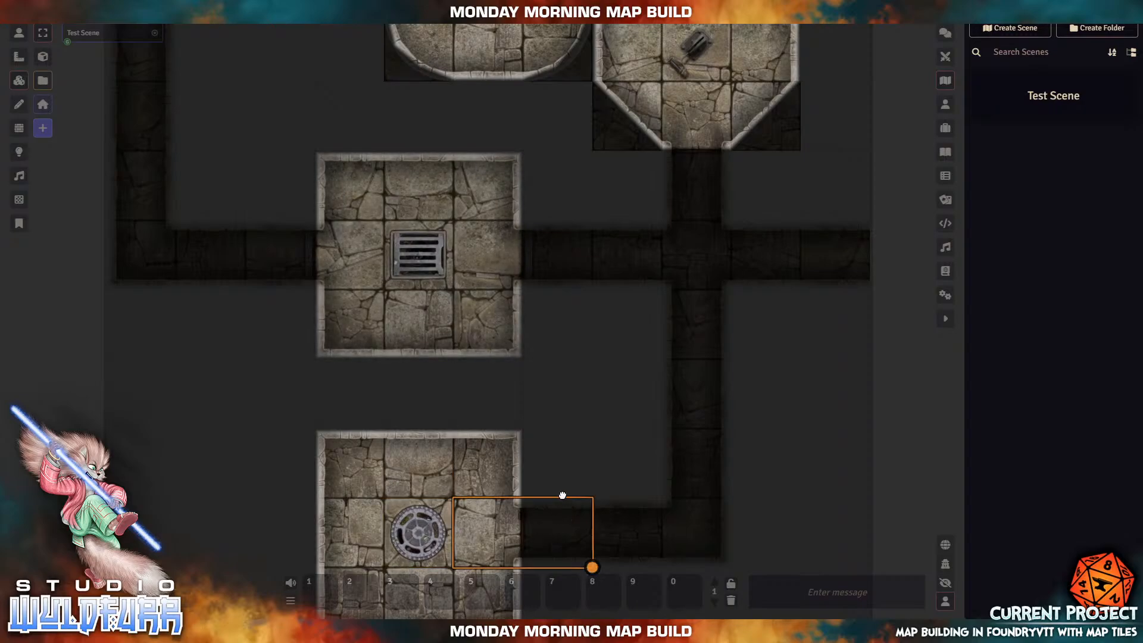
left_click(572, 462)
left_click(358, 462)
left_click(454, 265)
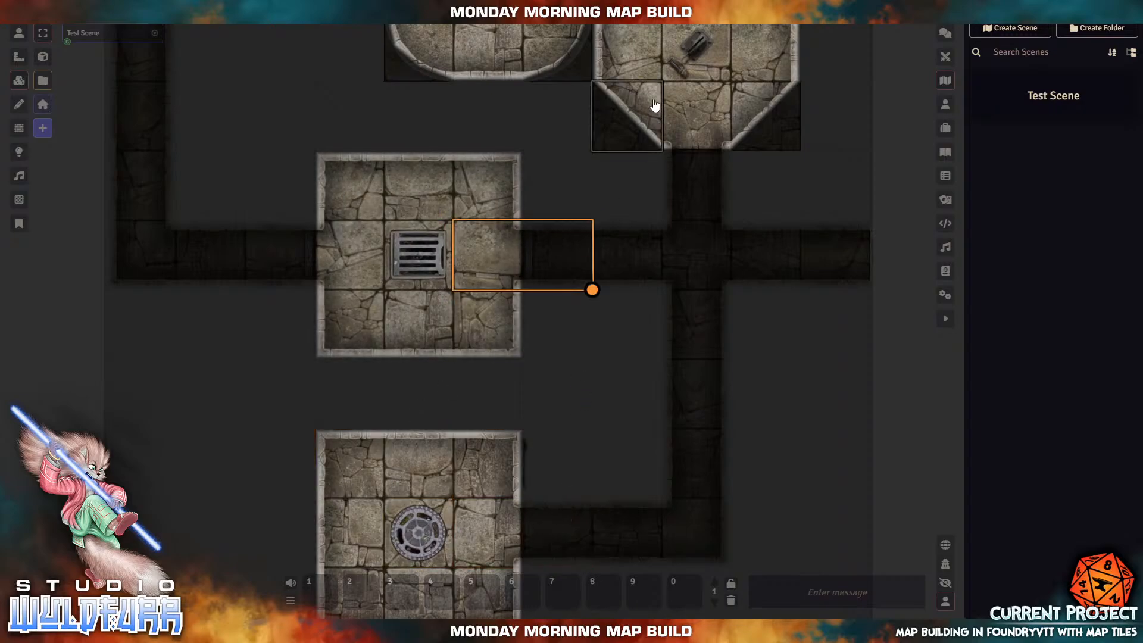
Step: Select tiles of the octagonal and rounded rooms, then show the quick controls of the corridor crossing tile
left_click(774, 92)
left_click(693, 54)
left_click(423, 40)
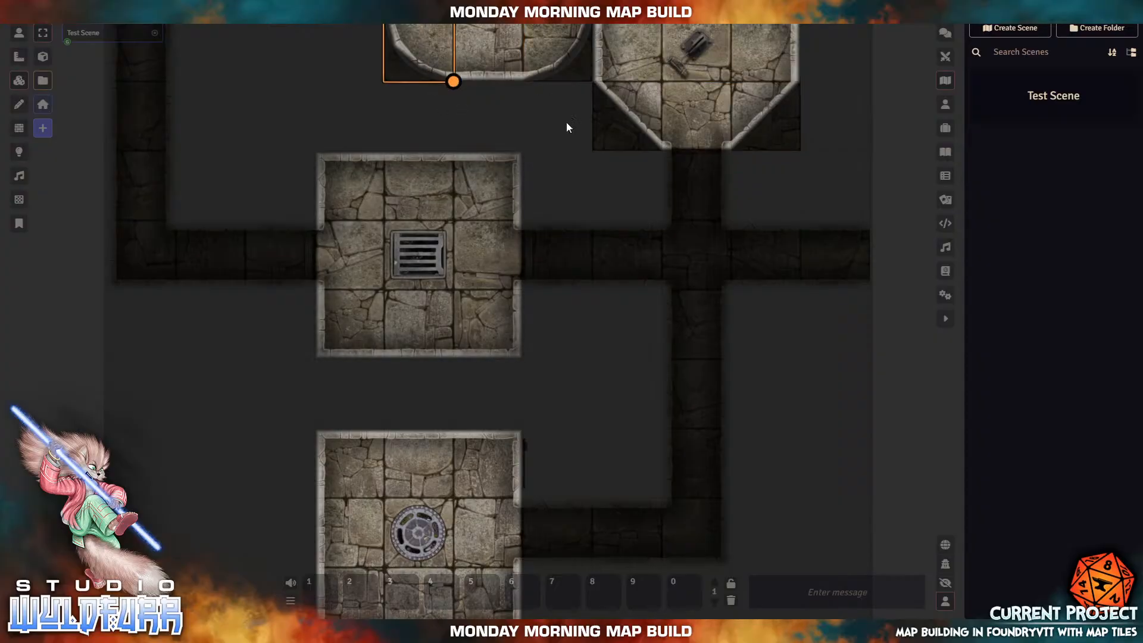
left_click(695, 55)
right_click(680, 267)
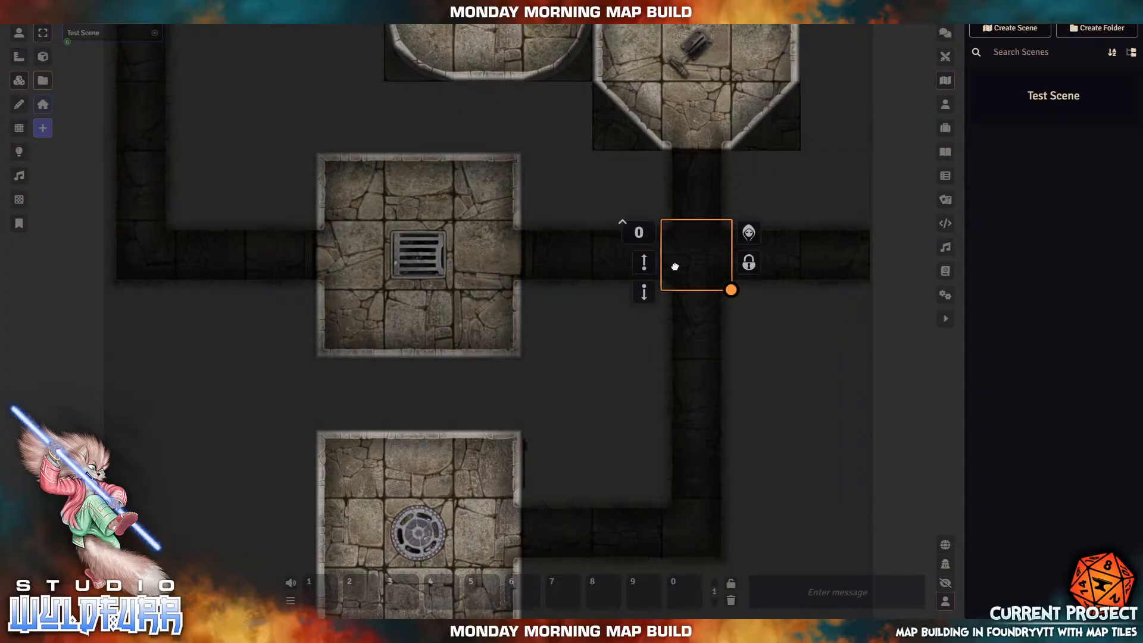
Step: Inspect the position settings of the doorway tile joining the rounded room to its corridor, then close them
left_click_drag(676, 263, 649, 465)
left_click(696, 237)
left_click(620, 203)
left_click(542, 223)
left_click(408, 159)
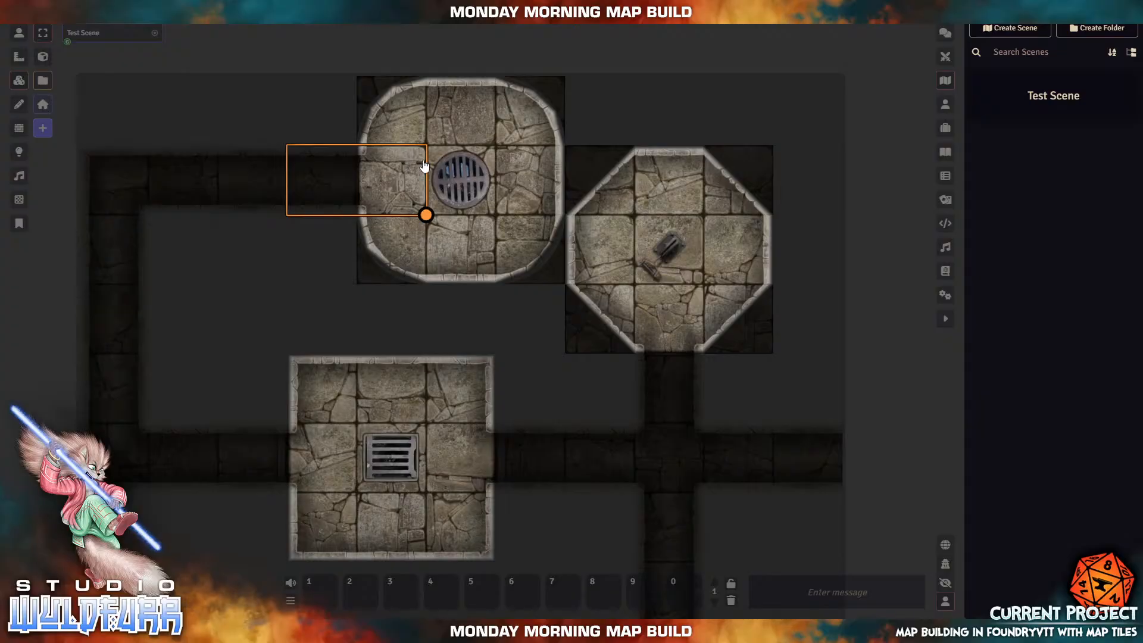
double_click(408, 171)
left_click(477, 158)
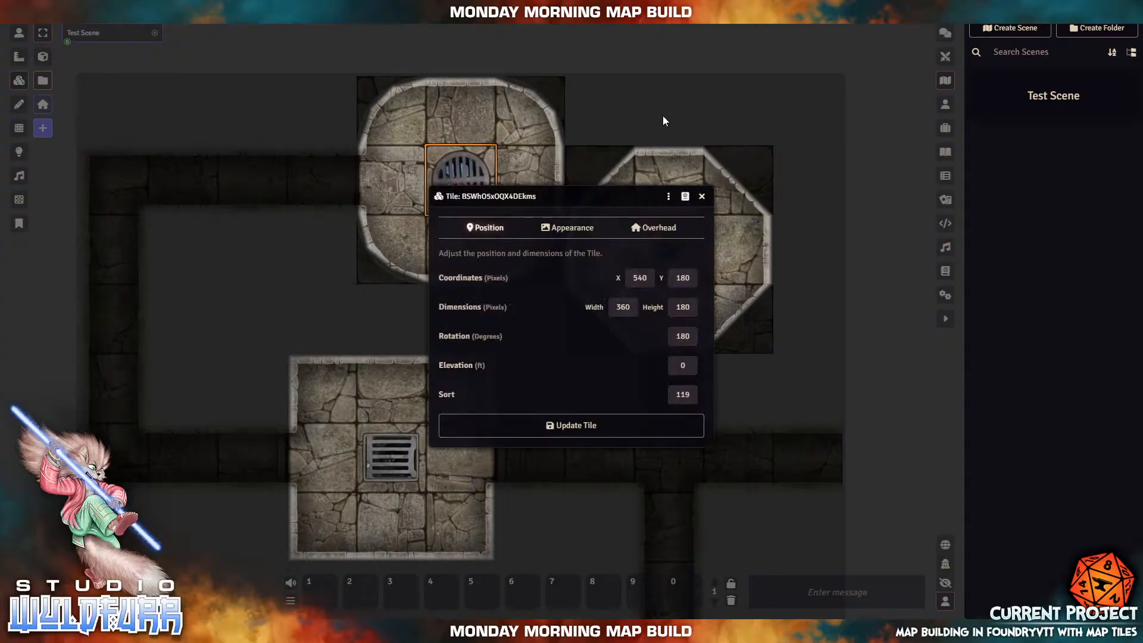
left_click_drag(854, 319, 917, 366)
left_click(702, 196)
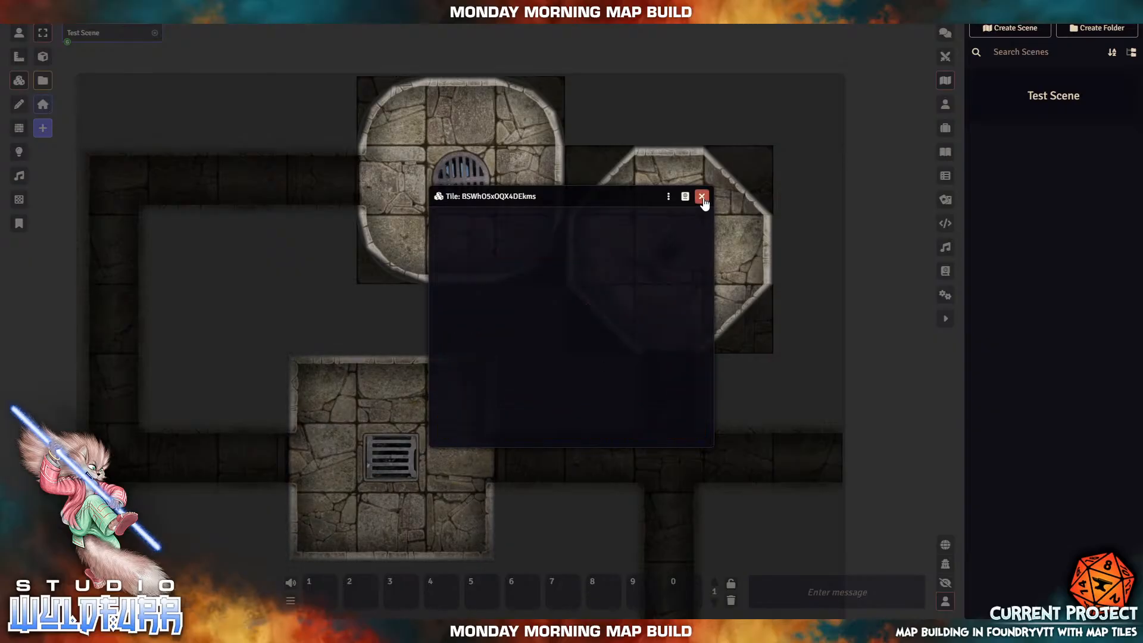
left_click_drag(373, 317, 416, 200)
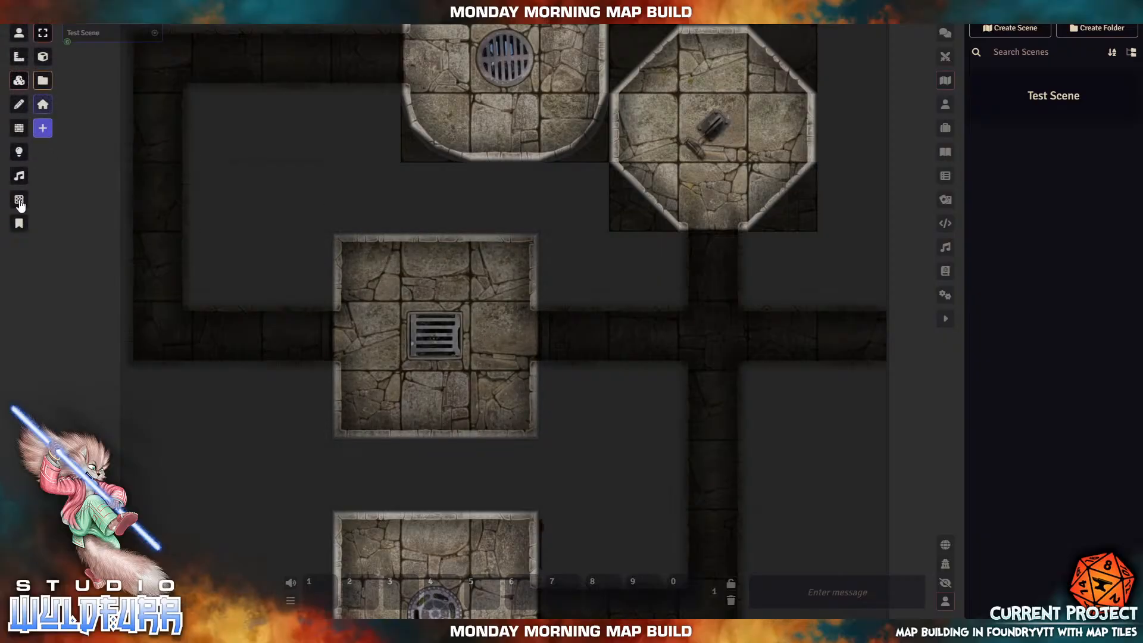
left_click_drag(329, 255, 255, 124)
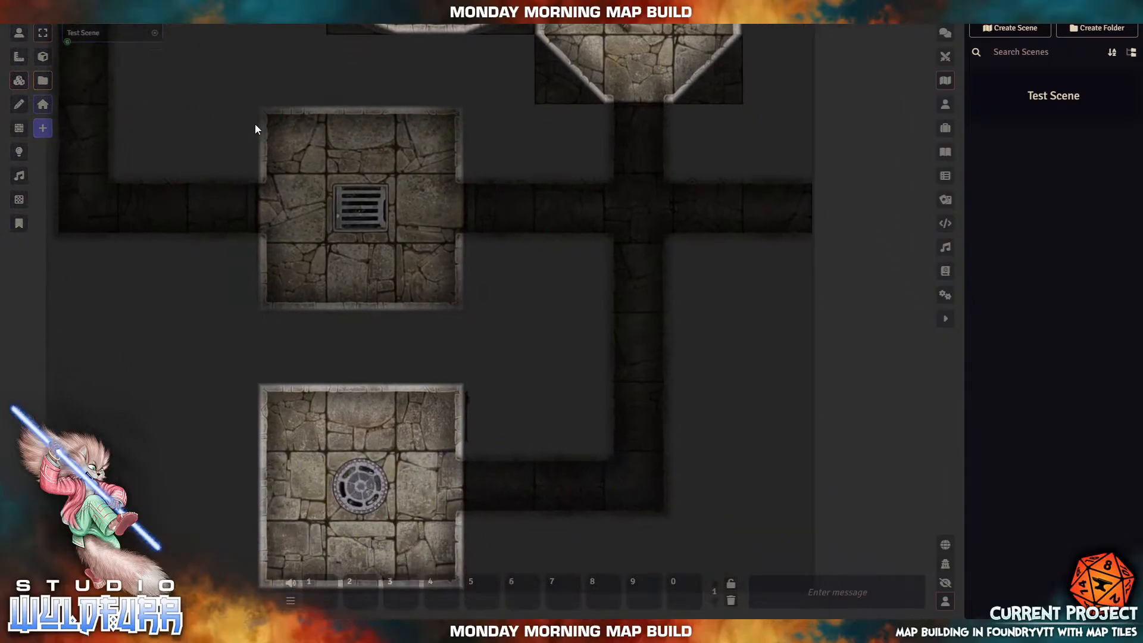
left_click_drag(448, 320, 512, 275)
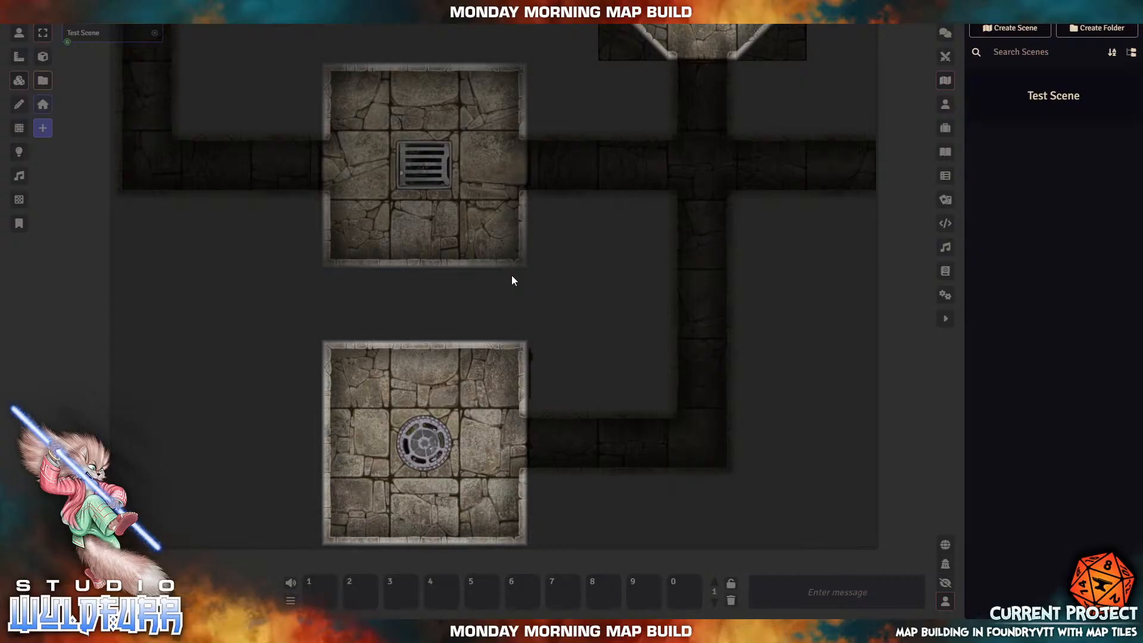
left_click_drag(574, 133, 515, 324)
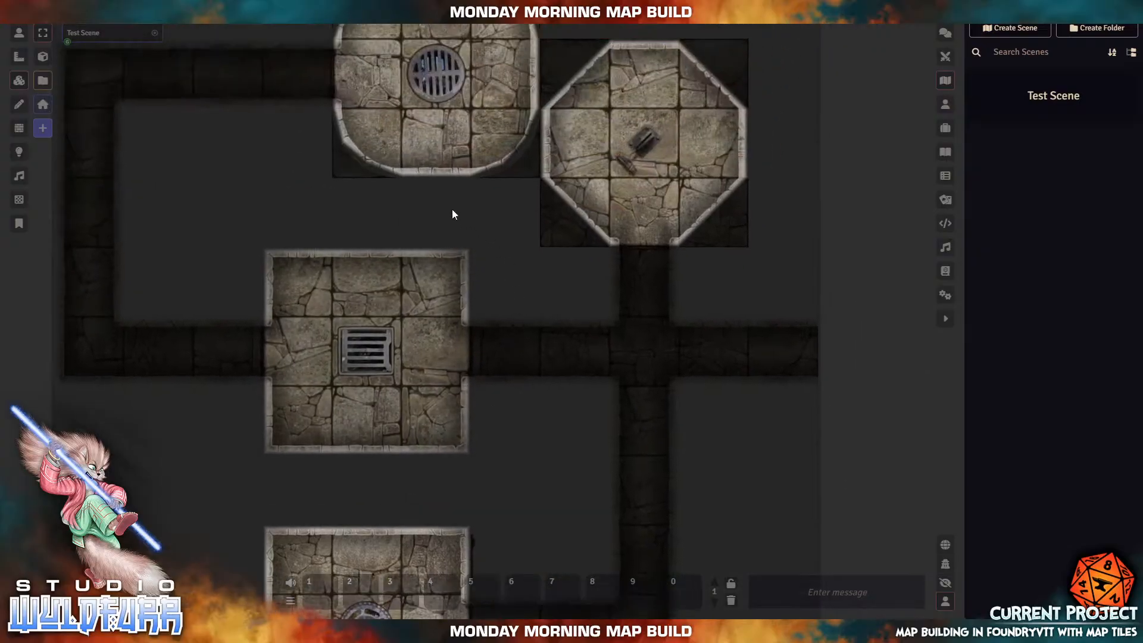
left_click_drag(453, 214, 499, 228)
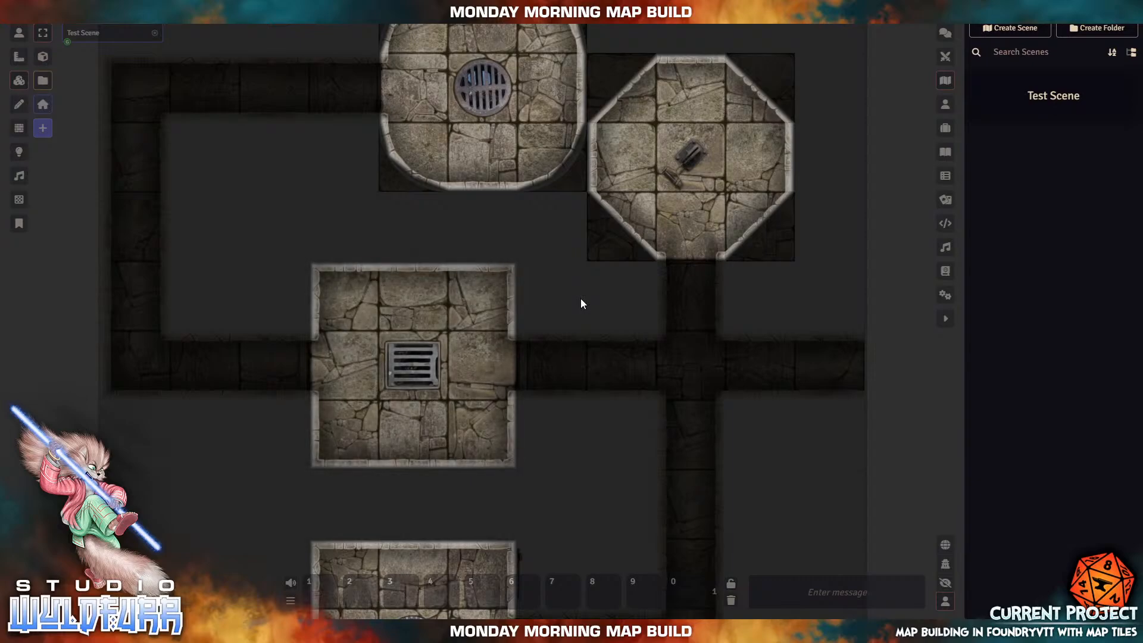
left_click_drag(580, 298, 543, 219)
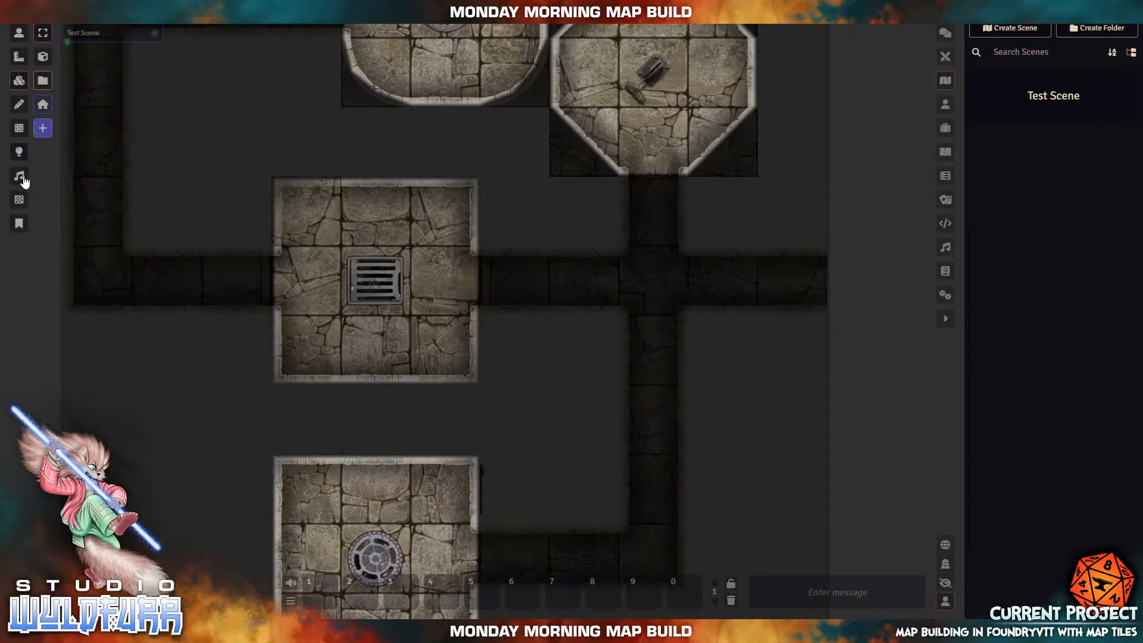
Step: Examine the upper square room's three top-row tiles individually to compare their floor and wall pieces
left_click(288, 192)
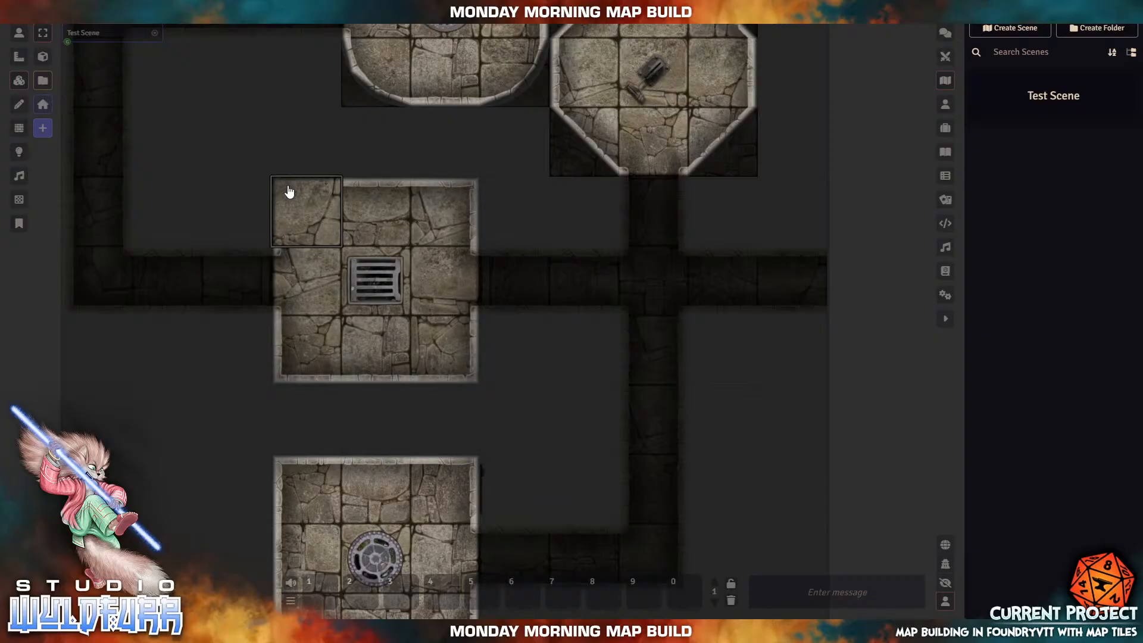
key("Delete")
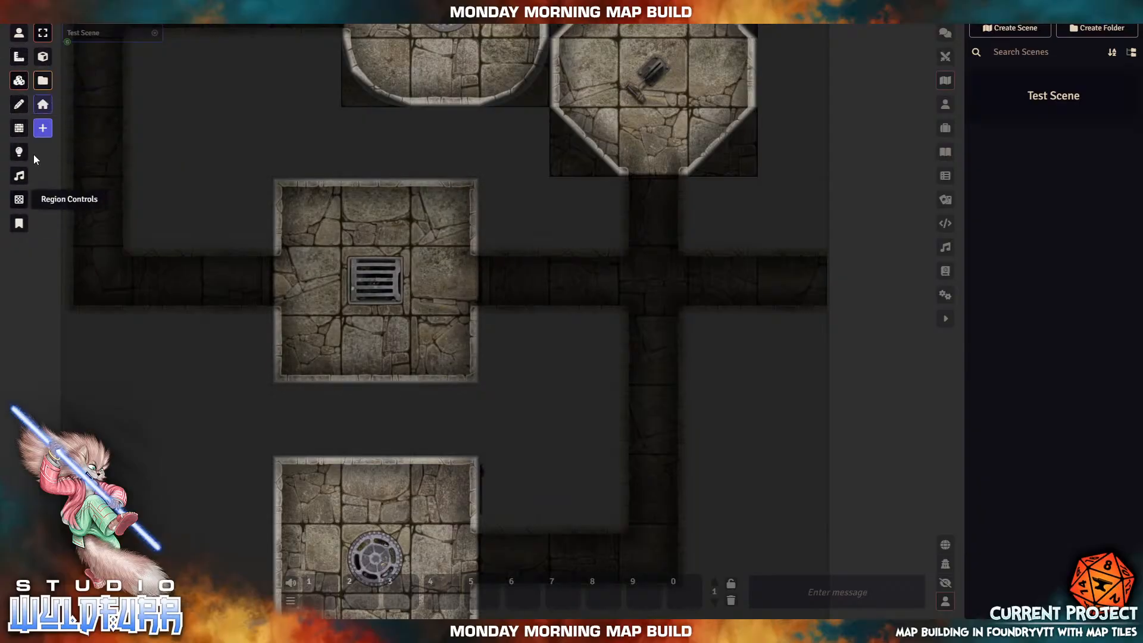
left_click(44, 106)
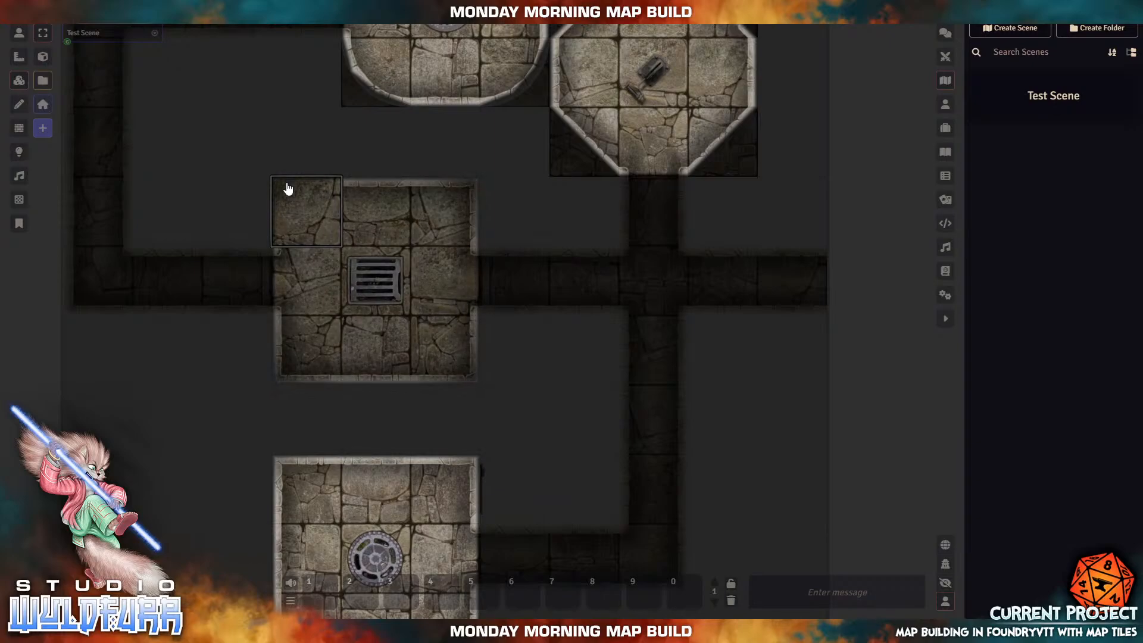
left_click_drag(288, 189, 369, 190)
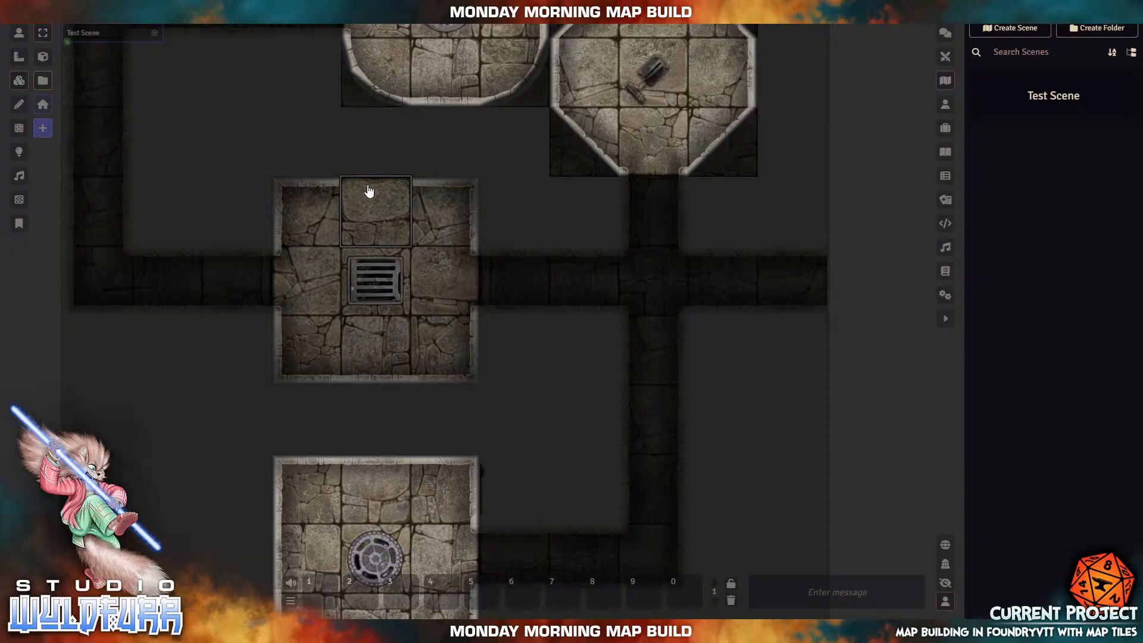
left_click_drag(369, 191, 460, 195)
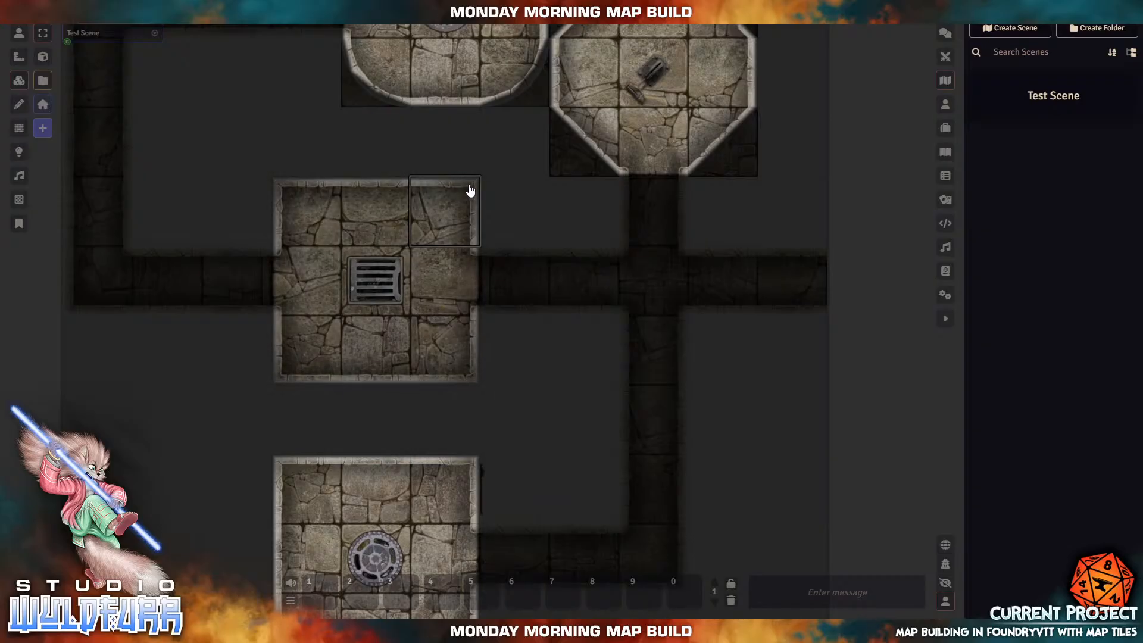
key("bracketright")
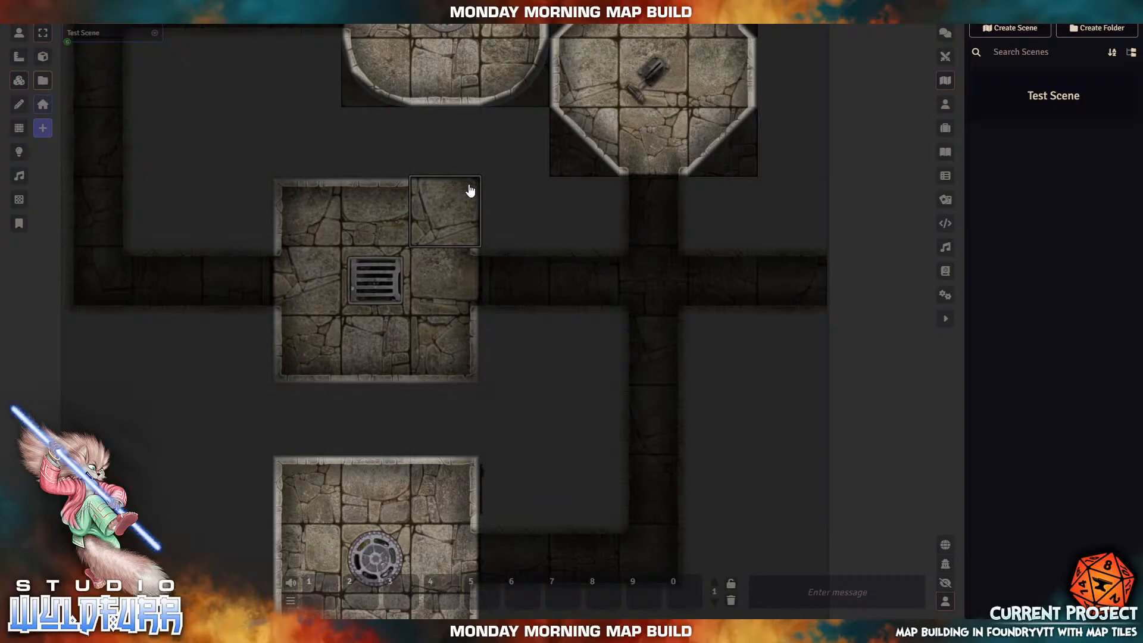
key("Delete")
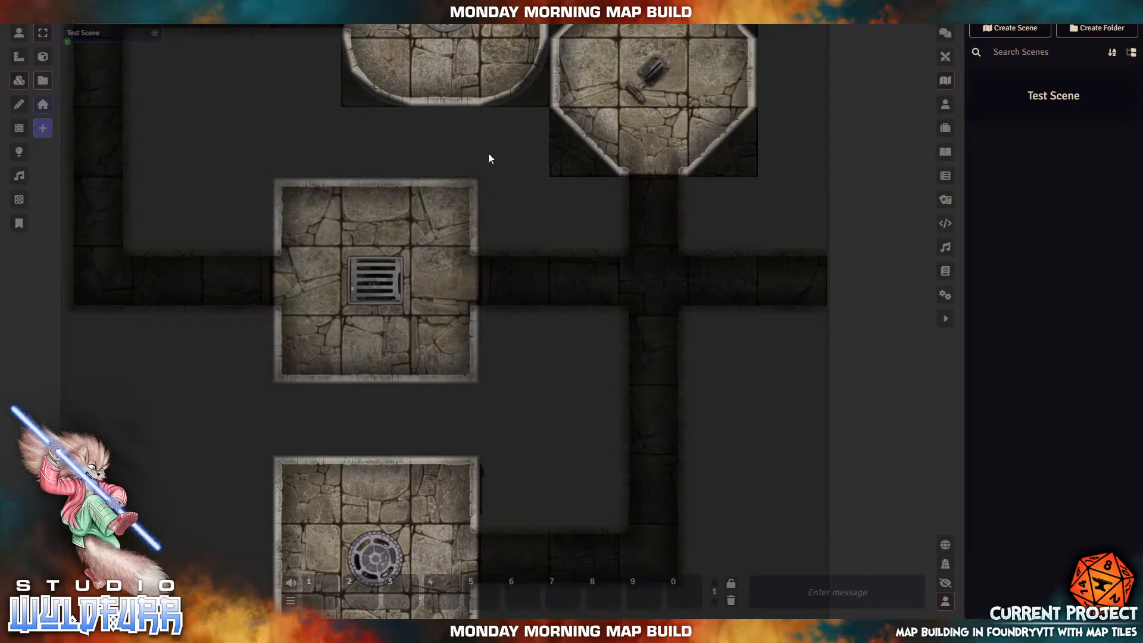